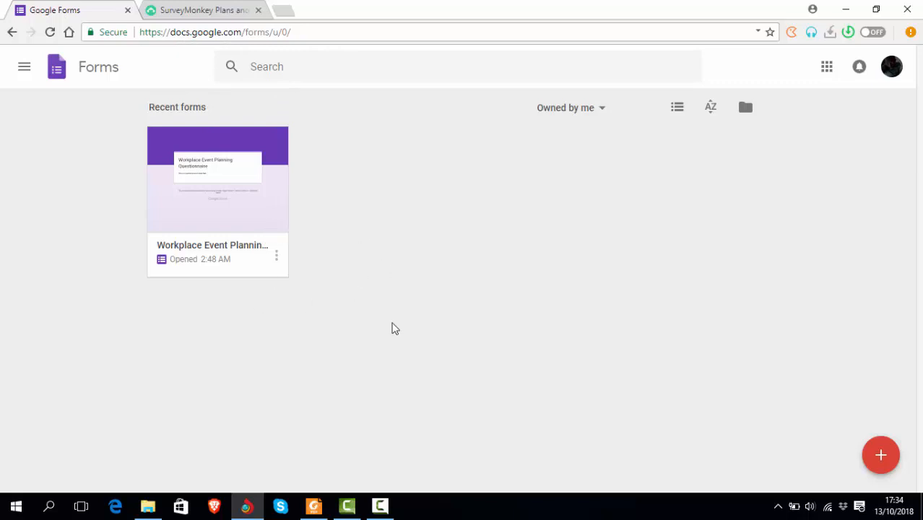
Create a new blank form
{"action": "mouse_move", "coordinate": [899, 468]}
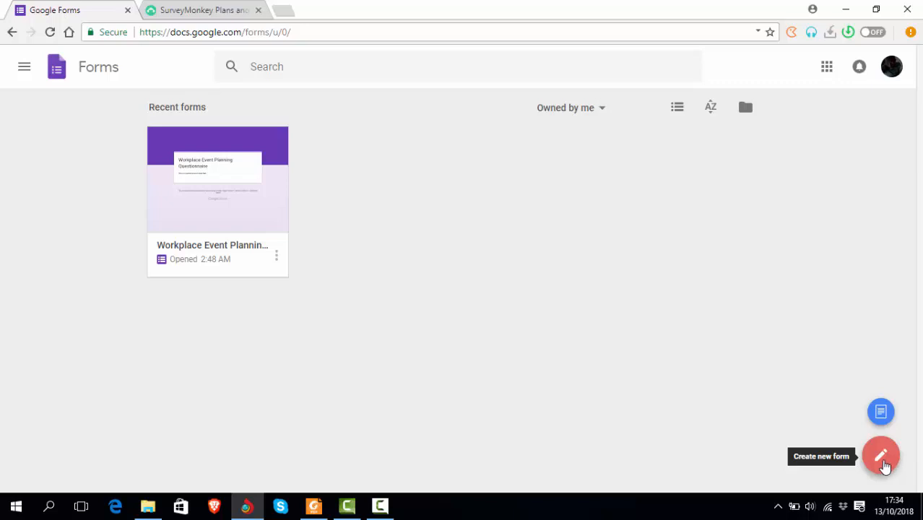
{"action": "left_click", "coordinate": [882, 459]}
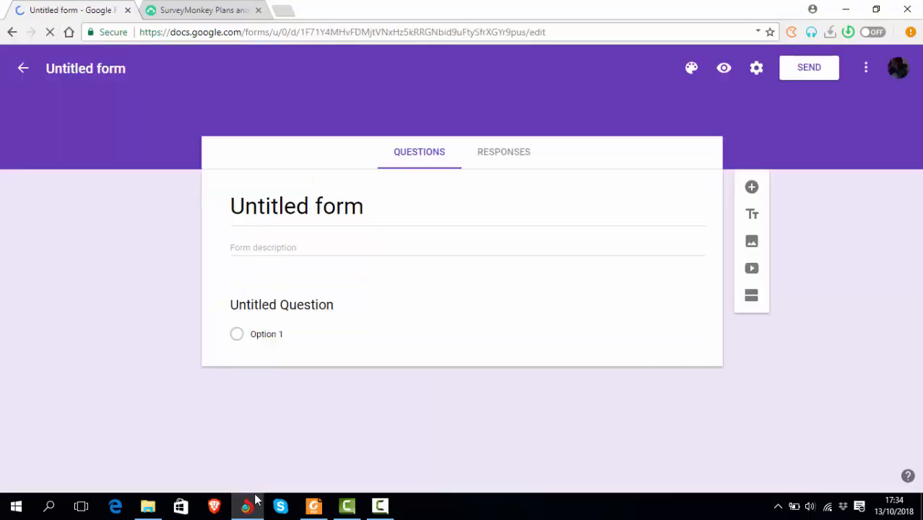
Switch to File Explorer and open the Event-Planning-Questionnaire Word document from subfolder 3 of the DAM- folder
{"action": "mouse_move", "coordinate": [147, 505]}
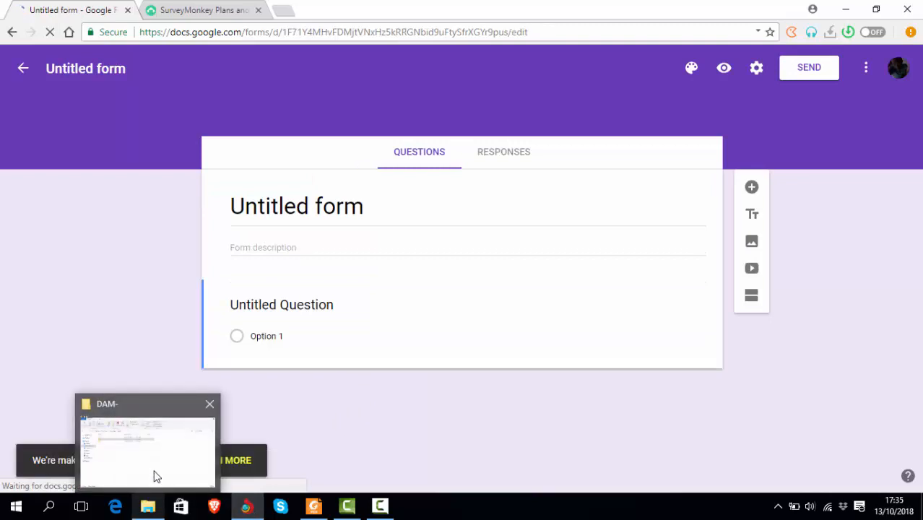
{"action": "left_click", "coordinate": [155, 473]}
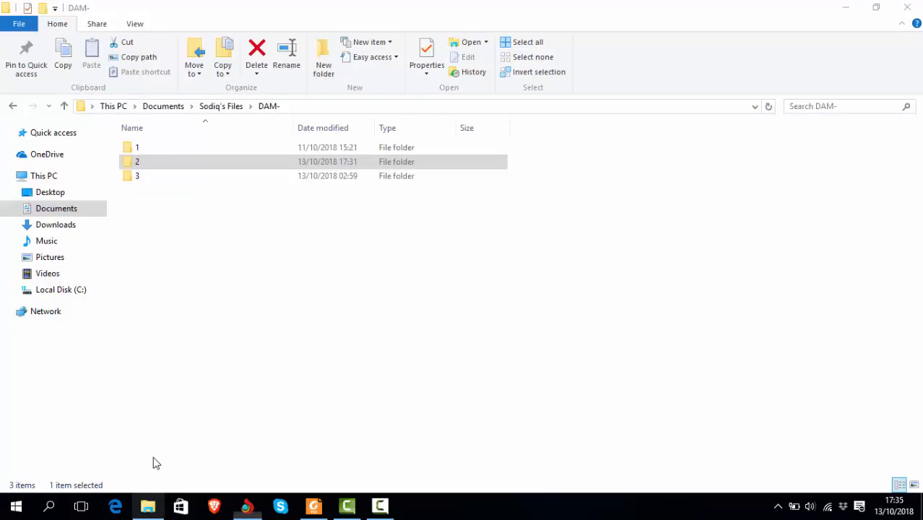
{"action": "double_click", "coordinate": [138, 178]}
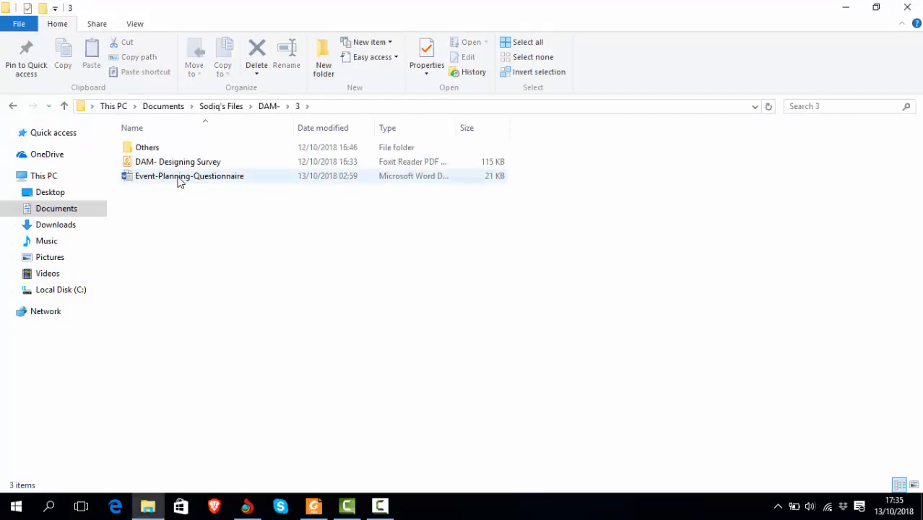
{"action": "double_click", "coordinate": [179, 181]}
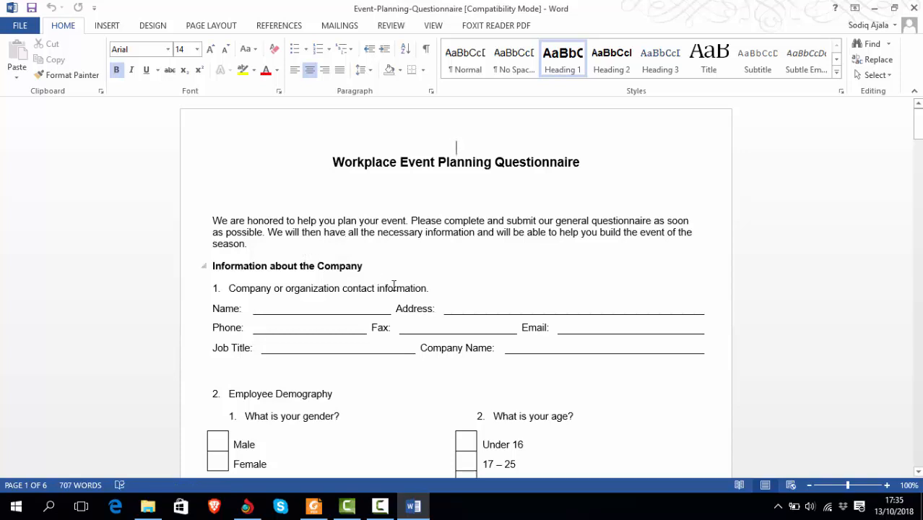
Copy the document title "Workplace Event Planning Questionnaire"
{"action": "scroll", "coordinate": [395, 293], "scroll_direction": "down", "scroll_amount": 2}
{"action": "scroll", "coordinate": [391, 294], "scroll_direction": "up", "scroll_amount": 2}
{"action": "key", "text": "shift+Left"}
{"action": "key", "text": "shift+Left"}
{"action": "key", "text": "shift+Left"}
{"action": "key", "text": "shift+Left"}
{"action": "key", "text": "shift+Left"}
{"action": "key", "text": "shift+Left"}
{"action": "key", "text": "shift+Left"}
{"action": "key", "text": "shift+Left"}
{"action": "key", "text": "shift+Left"}
{"action": "key", "text": "shift+Left"}
{"action": "key", "text": "shift+Left"}
{"action": "key", "text": "shift+Left"}
{"action": "key", "text": "shift+Left"}
{"action": "key", "text": "shift+Left"}
{"action": "key", "text": "shift+Left"}
{"action": "key", "text": "shift+Left"}
{"action": "key", "text": "shift+Left"}
{"action": "key", "text": "shift+Left"}
{"action": "key", "text": "shift+Left"}
{"action": "key", "text": "shift+Left"}
{"action": "key", "text": "shift+Left"}
{"action": "key", "text": "shift+Left"}
{"action": "key", "text": "shift+Left"}
{"action": "key", "text": "shift+Left"}
{"action": "key", "text": "shift+Left"}
{"action": "key", "text": "shift+Left"}
{"action": "key", "text": "shift+Left"}
{"action": "key", "text": "shift+Left"}
{"action": "key", "text": "shift+Left"}
{"action": "key", "text": "ctrl+c"}
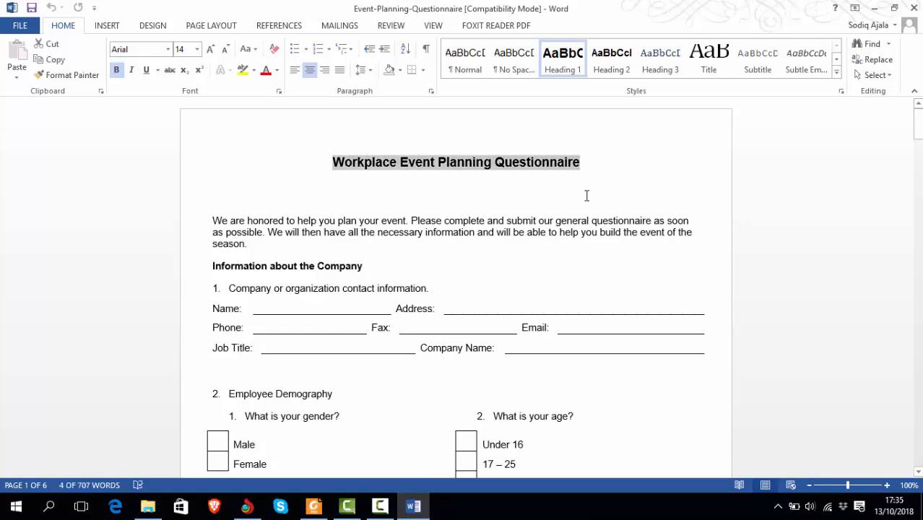
Switch to Google Forms in the browser and rename the untitled form with the copied title "Workplace Event Planning Questionnaire"
{"action": "key", "text": "alt+Tab"}
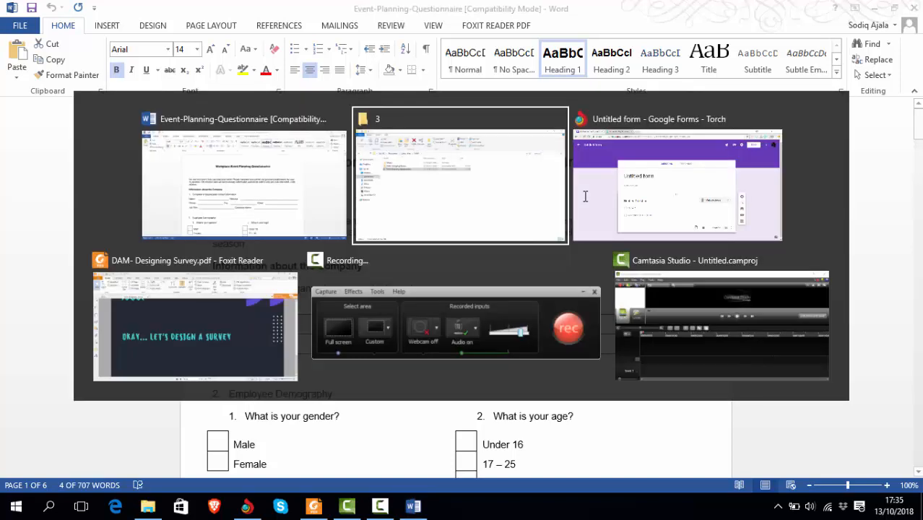
{"action": "key", "text": "alt+Tab"}
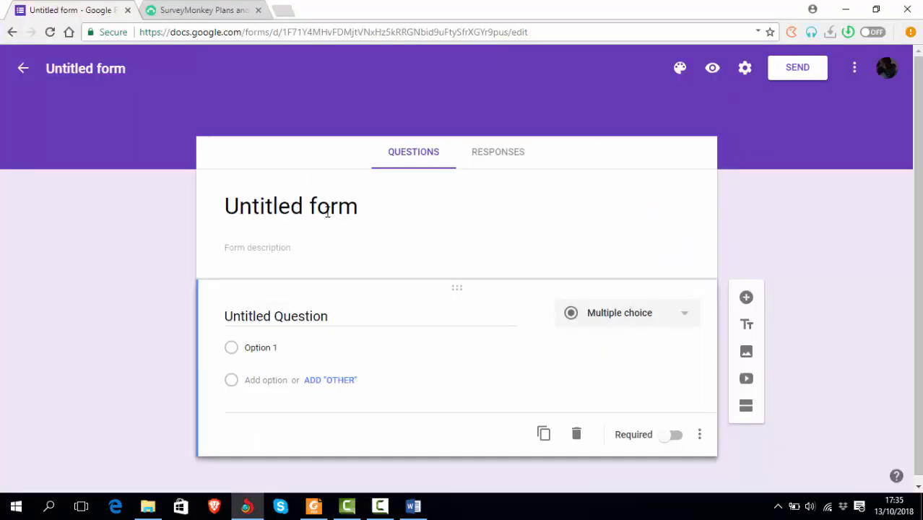
{"action": "left_click", "coordinate": [123, 70]}
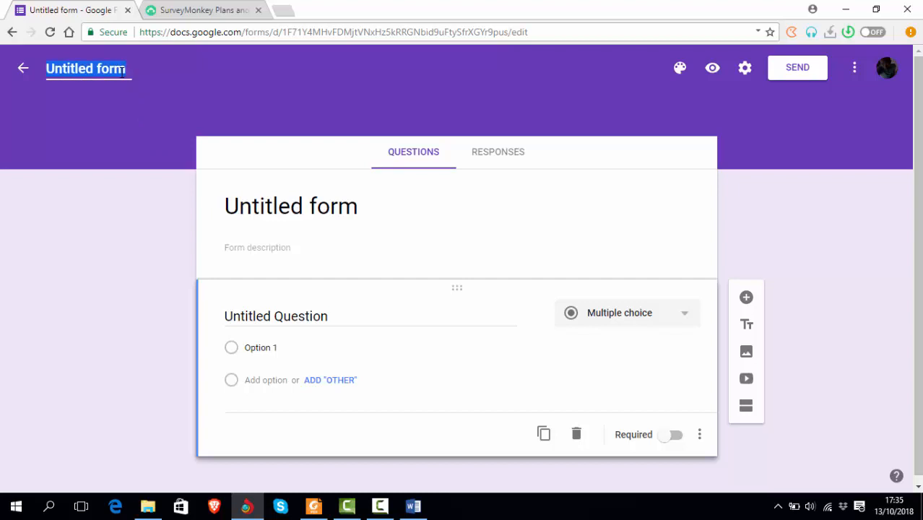
{"action": "key", "text": "ctrl+v"}
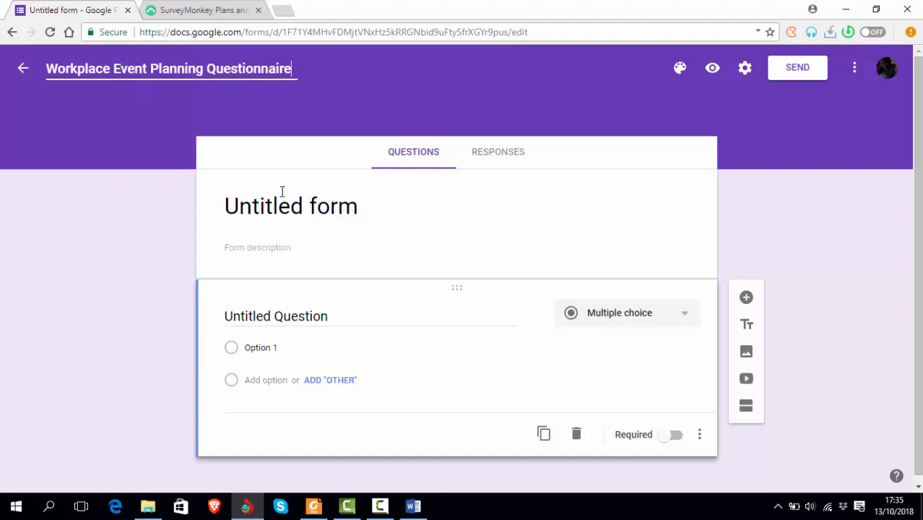
{"action": "left_click", "coordinate": [815, 258]}
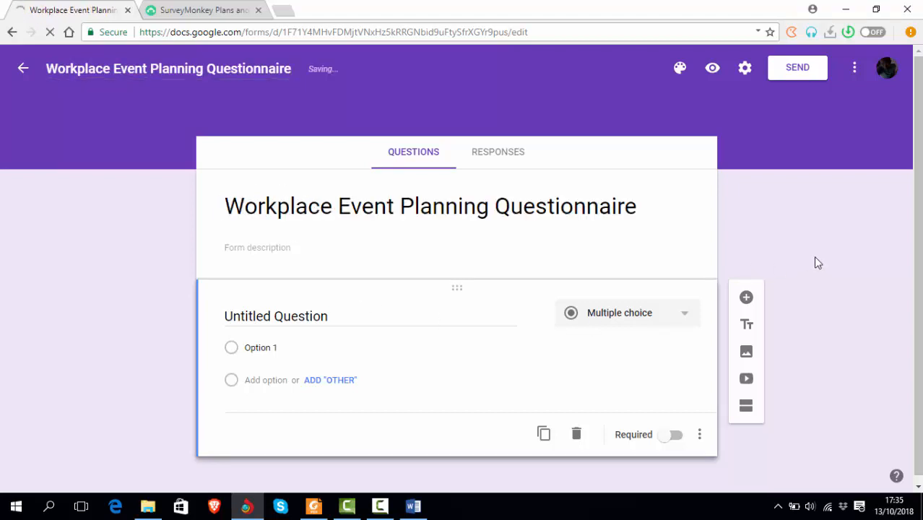
Enter the form description "Workplace event planning for my people."
{"action": "left_click", "coordinate": [273, 246]}
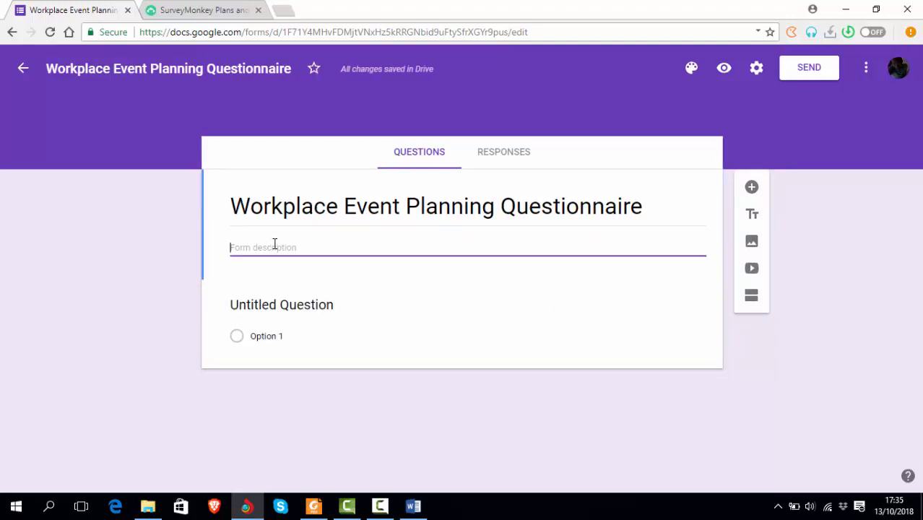
{"action": "type", "text": "wor"}
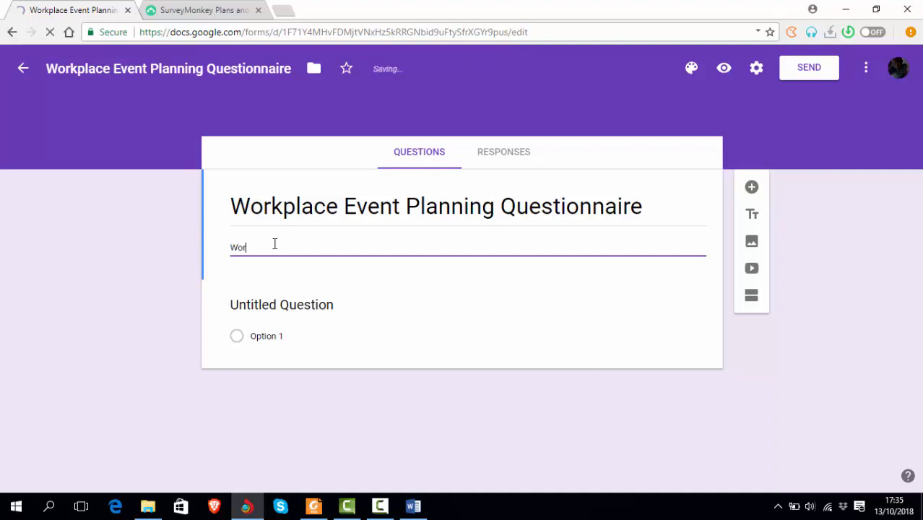
{"action": "type", "text": "kplace ev"}
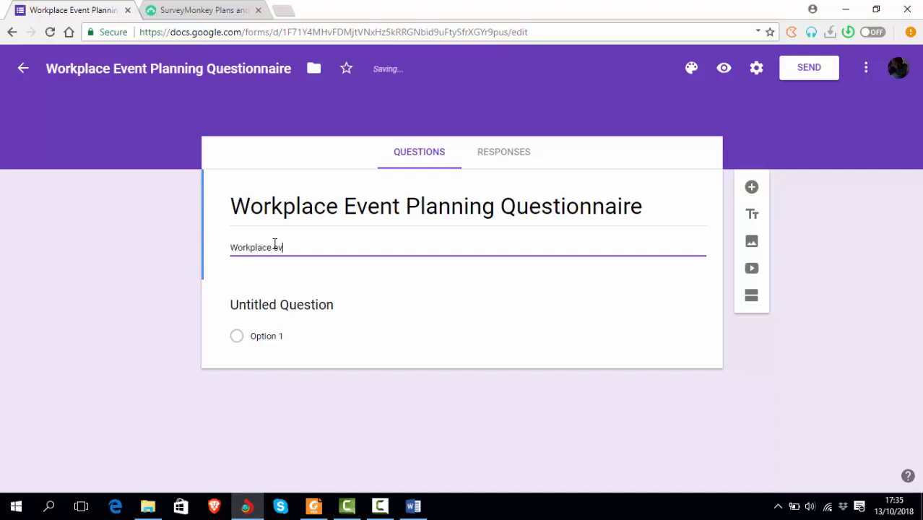
{"action": "type", "text": "ent planning"}
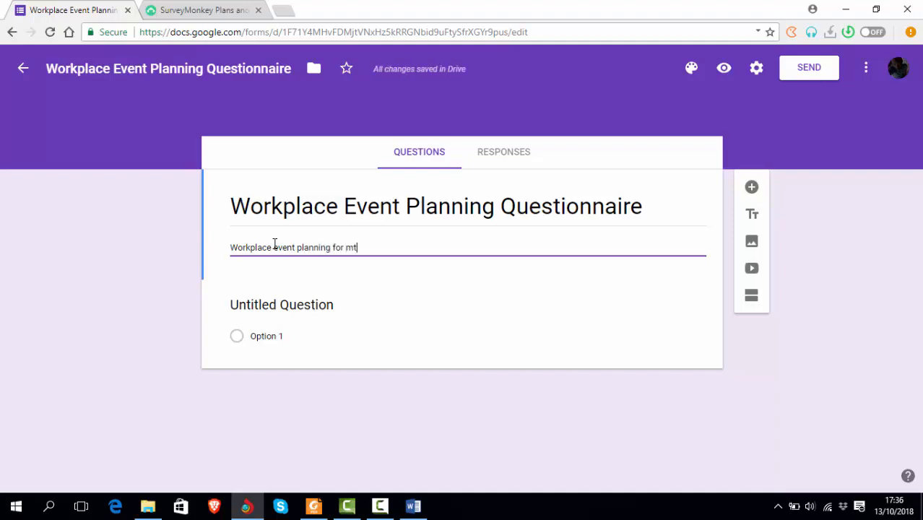
{"action": "type", "text": " for mt"}
{"action": "key", "text": "BackSpace"}
{"action": "type", "text": "y pe"}
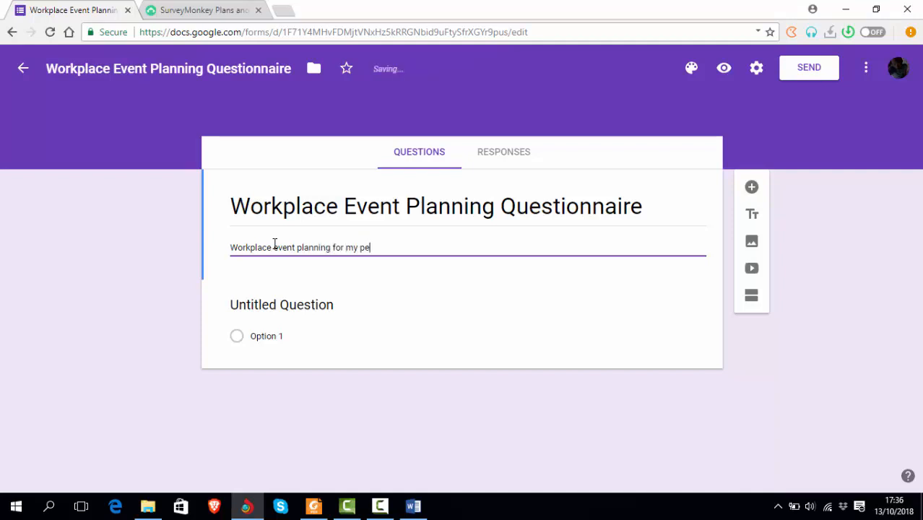
{"action": "type", "text": "ople."}
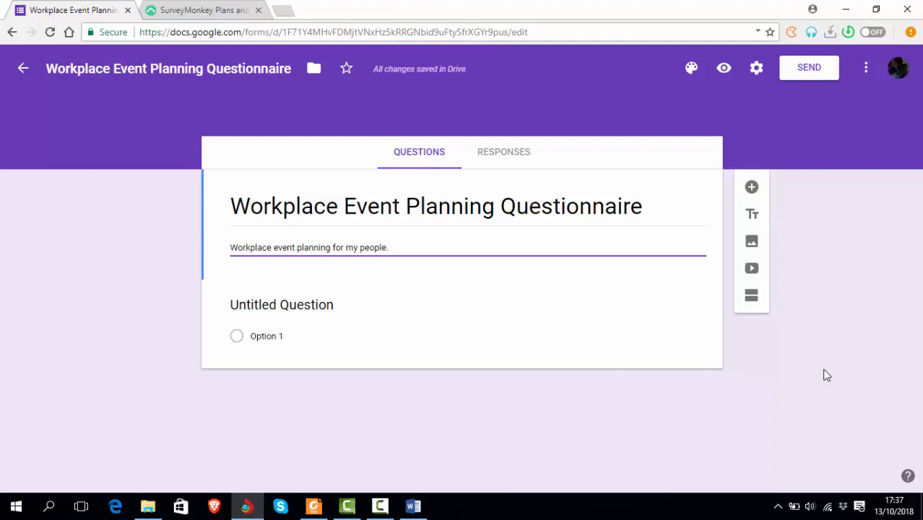
Switch to the Word questionnaire and copy the heading "Information about the Company"
{"action": "key", "text": "alt+Tab"}
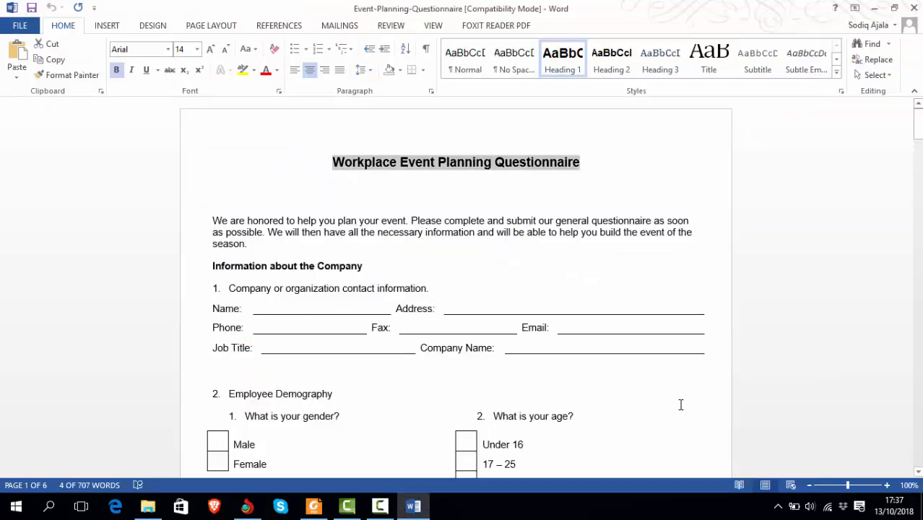
{"action": "scroll", "coordinate": [665, 400], "scroll_direction": "down", "scroll_amount": 3}
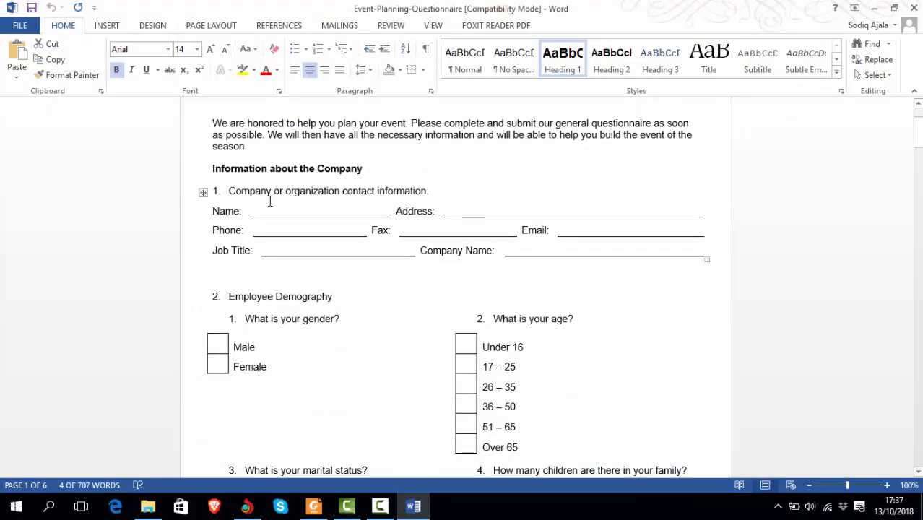
{"action": "left_click", "coordinate": [364, 168]}
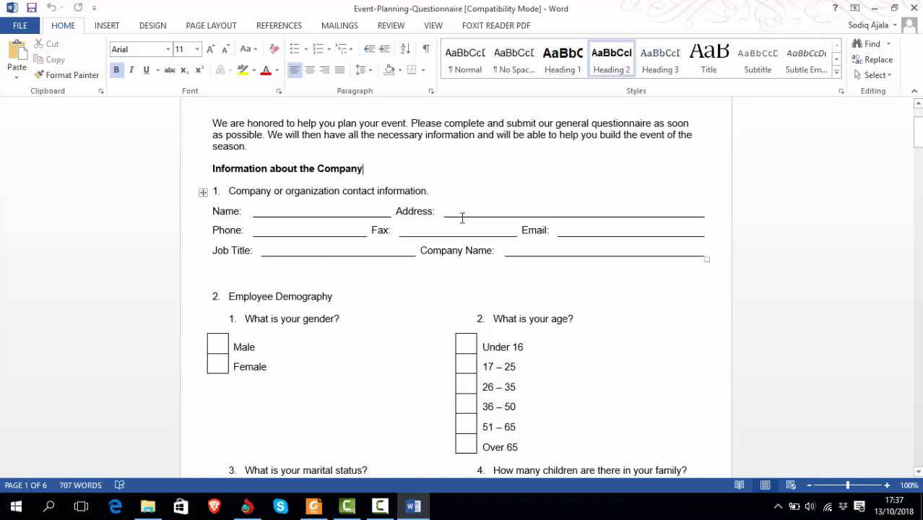
{"action": "key", "text": "shift+Left"}
{"action": "key", "text": "shift+Left"}
{"action": "key", "text": "shift+Left"}
{"action": "key", "text": "shift+Left"}
{"action": "key", "text": "shift+Left"}
{"action": "key", "text": "shift+Left"}
{"action": "key", "text": "shift+Left"}
{"action": "key", "text": "shift+Left"}
{"action": "key", "text": "shift+Left"}
{"action": "key", "text": "shift+Left"}
{"action": "key", "text": "shift+Left"}
{"action": "key", "text": "shift+Left"}
{"action": "key", "text": "shift+Left"}
{"action": "key", "text": "shift+Left"}
{"action": "key", "text": "shift+Left"}
{"action": "key", "text": "shift+Left"}
{"action": "key", "text": "shift+Left"}
{"action": "key", "text": "shift+Left"}
{"action": "key", "text": "shift+Left"}
{"action": "key", "text": "shift+Left"}
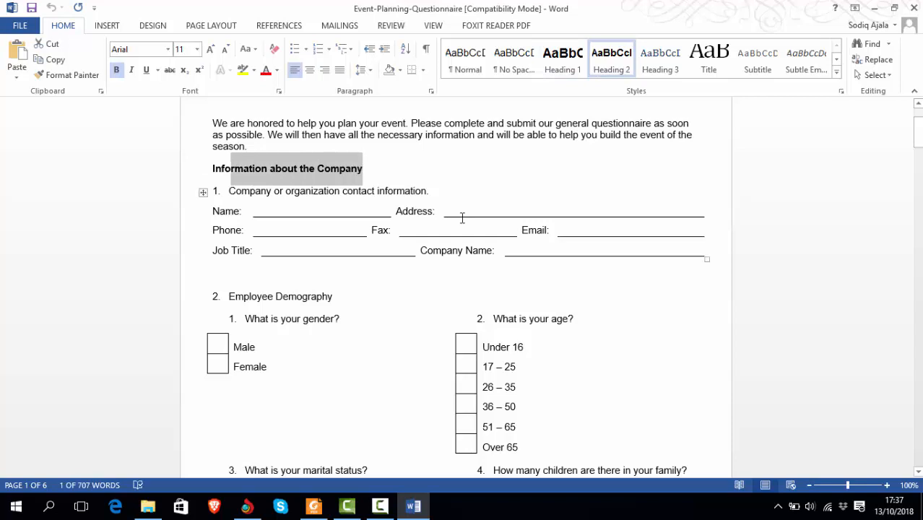
{"action": "key", "text": "shift+Left"}
{"action": "key", "text": "shift+Left"}
{"action": "key", "text": "shift+Left"}
{"action": "key", "text": "shift+Left"}
{"action": "key", "text": "ctrl+c"}
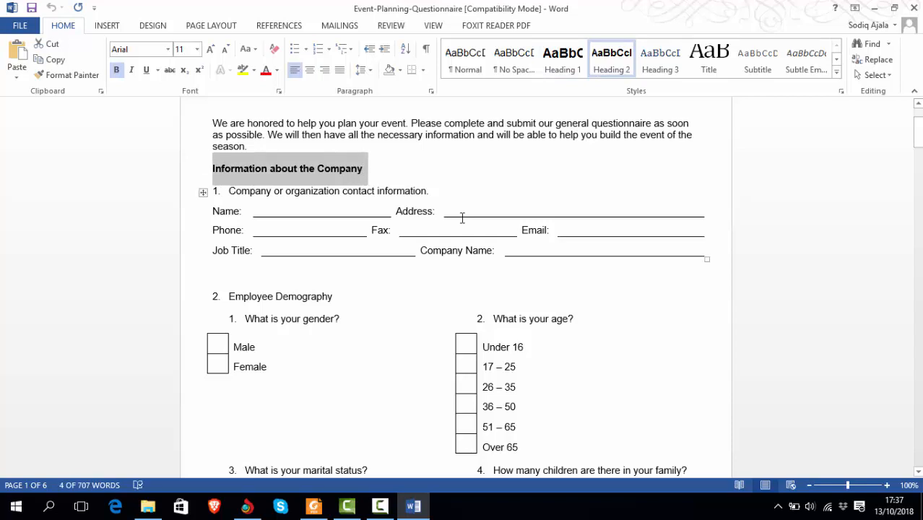
Return to the form in the browser, add a second section, and title it with the copied heading "Information about the Company"
{"action": "key", "text": "alt+Tab"}
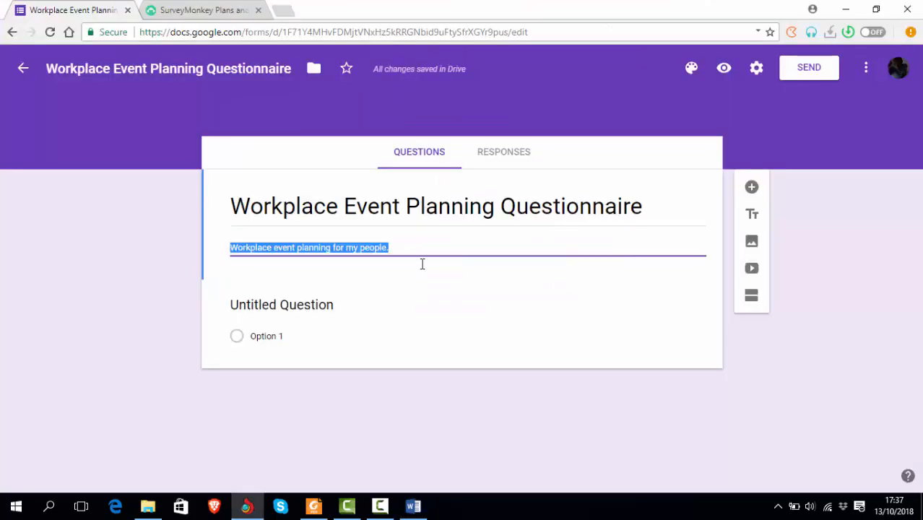
{"action": "left_click", "coordinate": [752, 296]}
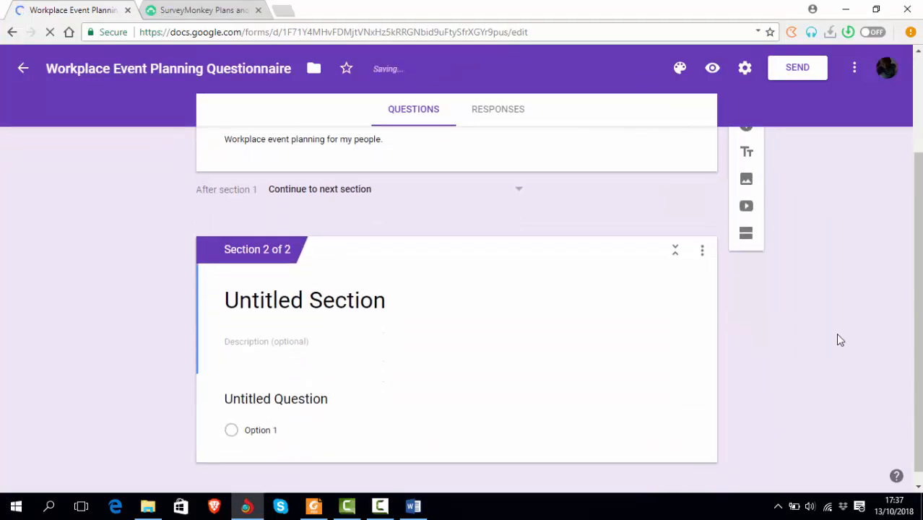
{"action": "left_click", "coordinate": [332, 304]}
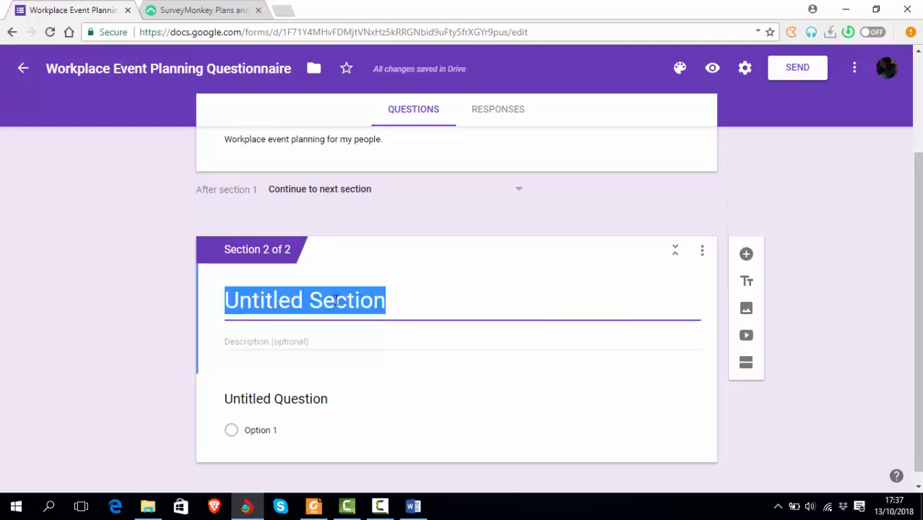
{"action": "key", "text": "ctrl+v"}
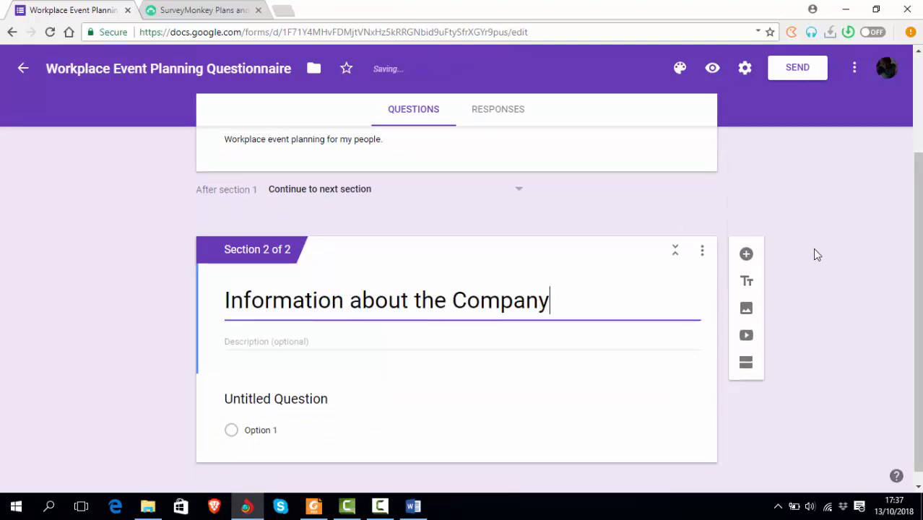
{"action": "scroll", "coordinate": [816, 248], "scroll_direction": "up", "scroll_amount": 2}
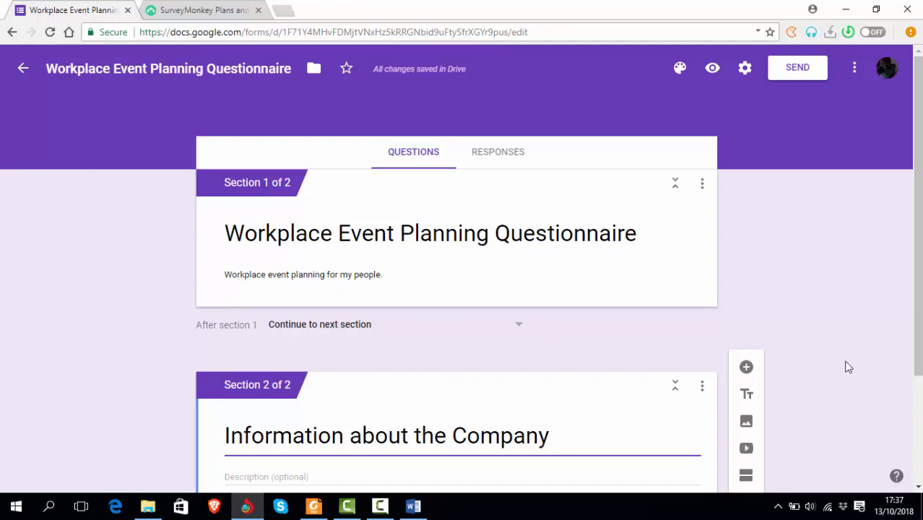
{"action": "scroll", "coordinate": [834, 371], "scroll_direction": "down", "scroll_amount": 2}
Switch to the Word questionnaire and copy the first numbered item, "Company or organization contact information."
{"action": "key", "text": "alt+Tab"}
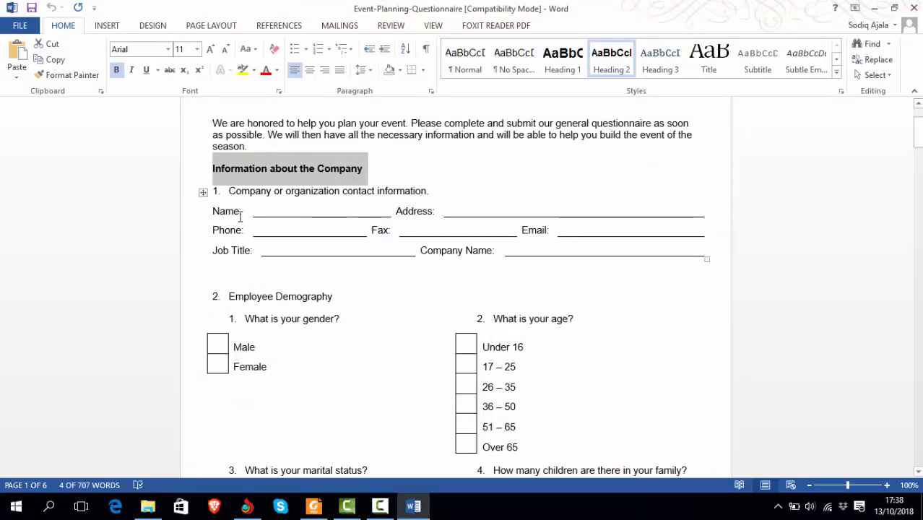
{"action": "left_click", "coordinate": [435, 192]}
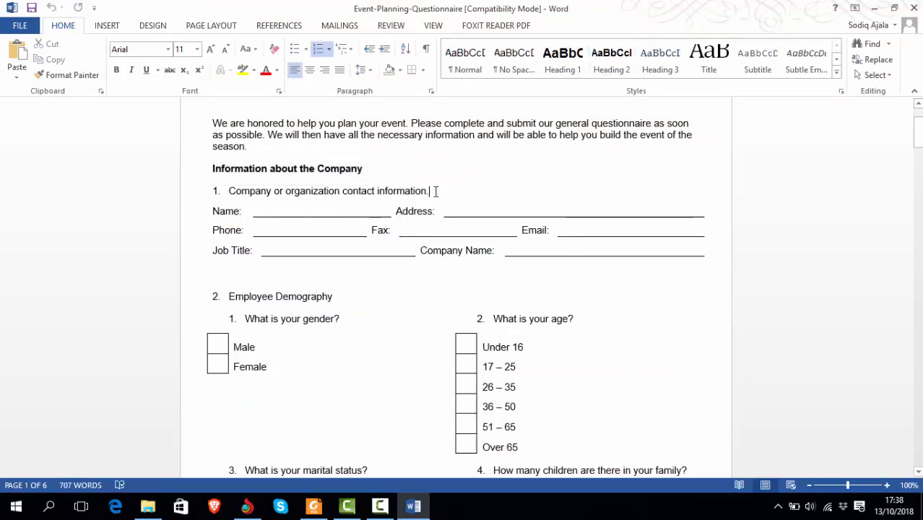
{"action": "key", "text": "shift+Left"}
{"action": "key", "text": "shift+Left"}
{"action": "key", "text": "shift+Left"}
{"action": "key", "text": "shift+Left"}
{"action": "key", "text": "shift+Left"}
{"action": "key", "text": "shift+Left"}
{"action": "key", "text": "shift+Left"}
{"action": "key", "text": "shift+Left"}
{"action": "key", "text": "shift+Left"}
{"action": "key", "text": "shift+Left"}
{"action": "key", "text": "shift+Left"}
{"action": "key", "text": "shift+Left"}
{"action": "key", "text": "shift+Left"}
{"action": "key", "text": "shift+Left"}
{"action": "key", "text": "shift+Left"}
{"action": "key", "text": "shift+Left"}
{"action": "key", "text": "shift+Left"}
{"action": "key", "text": "shift+Left"}
{"action": "key", "text": "shift+Left"}
{"action": "key", "text": "shift+Left"}
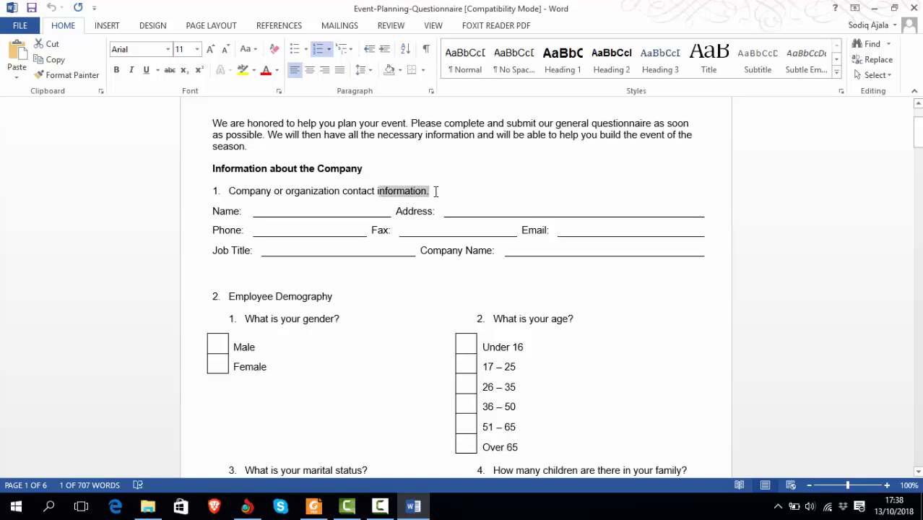
{"action": "key", "text": "shift+Left"}
{"action": "key", "text": "ctrl+c"}
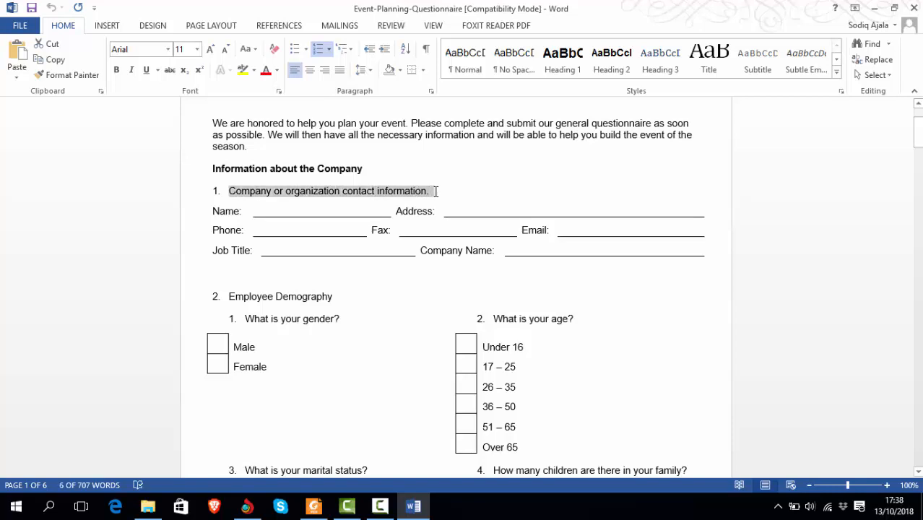
Return to the form in the browser and paste the copied contact information line as the description of section 2
{"action": "key", "text": "alt+Tab"}
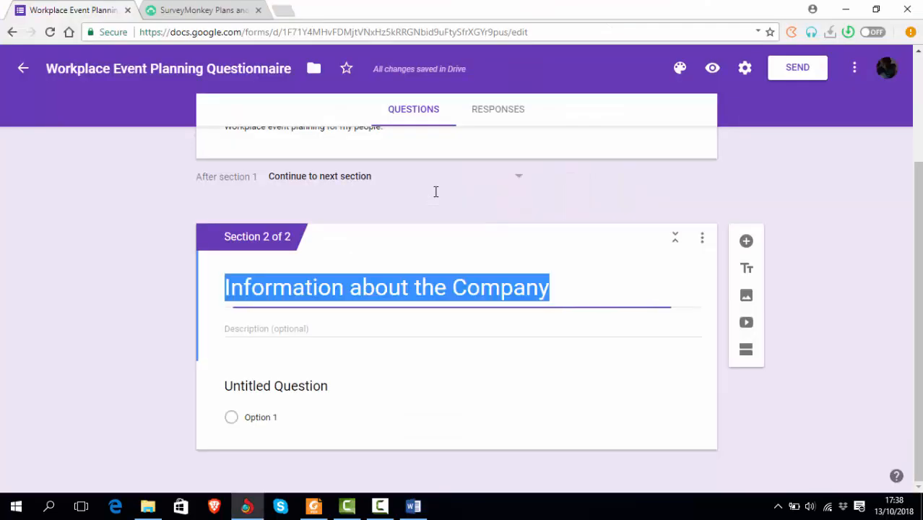
{"action": "left_click", "coordinate": [293, 329]}
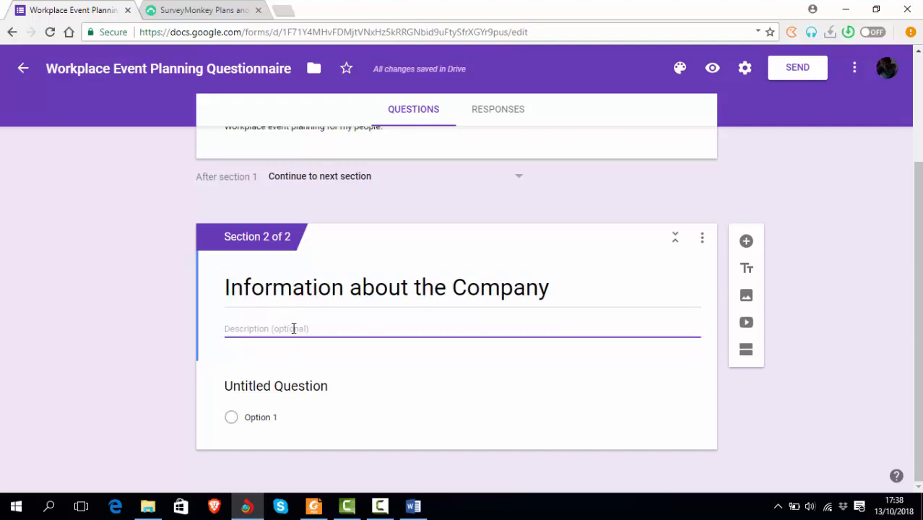
{"action": "key", "text": "ctrl+v"}
{"action": "key", "text": "Home"}
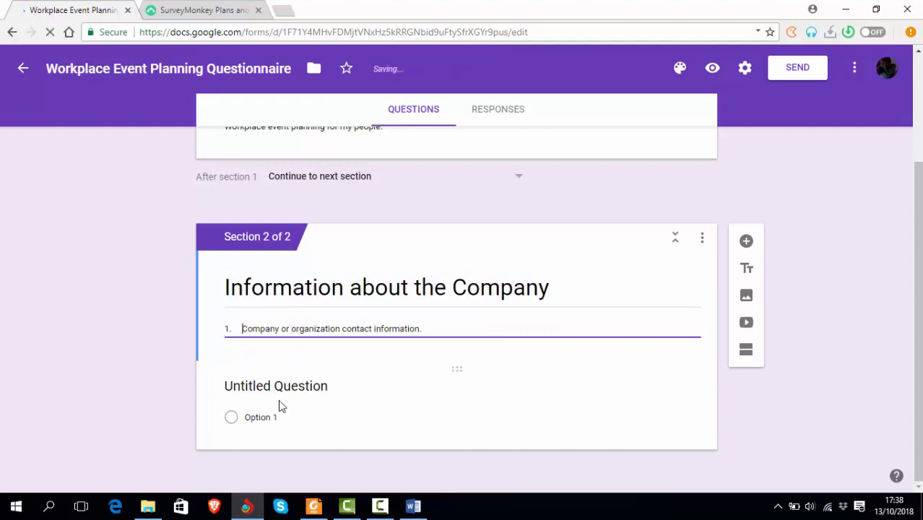
Remove the leading "1." numbering from section 2's description, leaving "Company or organization contact information."
{"action": "key", "text": "BackSpace"}
{"action": "key", "text": "BackSpace"}
{"action": "key", "text": "BackSpace"}
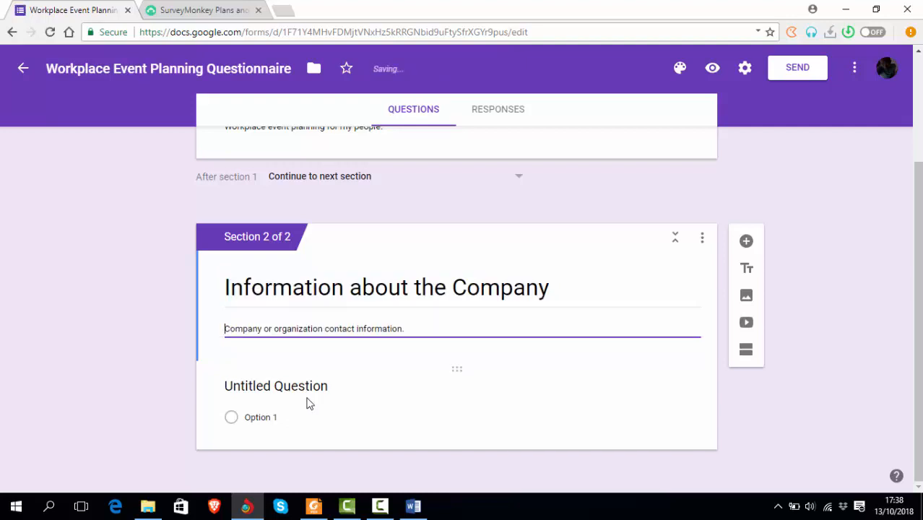
Select the untitled question's title, copy the "Name:" label from the Word questionnaire, and return to the form in the browser
{"action": "left_click", "coordinate": [309, 388]}
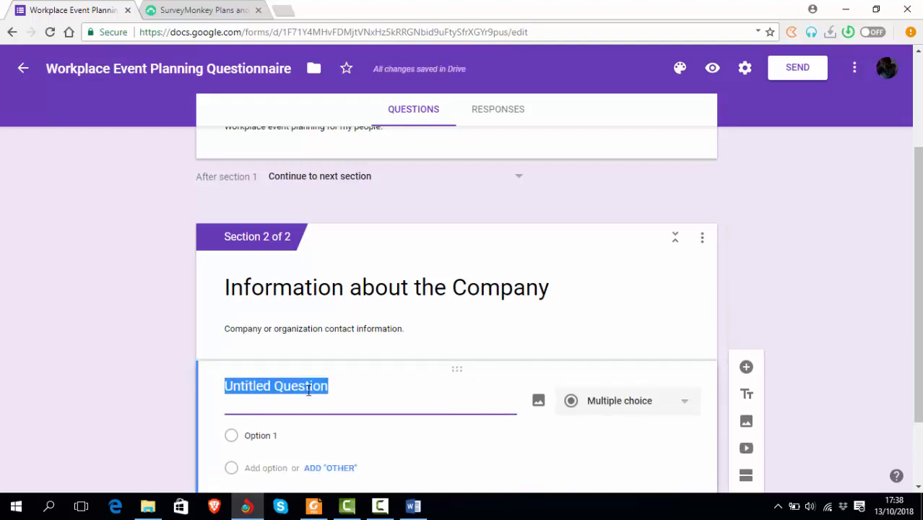
{"action": "key", "text": "alt+Tab"}
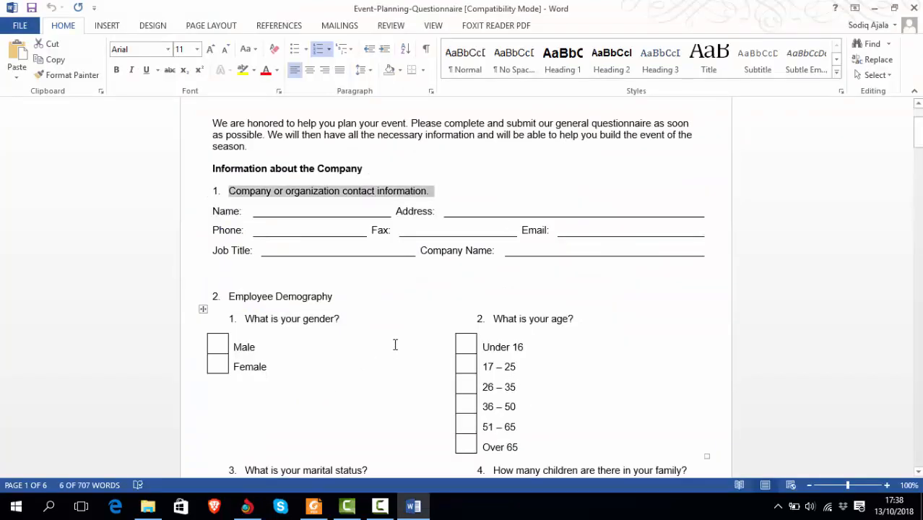
{"action": "left_click", "coordinate": [238, 212]}
{"action": "key", "text": "shift+Left"}
{"action": "key", "text": "shift+Left"}
{"action": "key", "text": "shift+Left"}
{"action": "key", "text": "shift+Left"}
{"action": "key", "text": "shift+Left"}
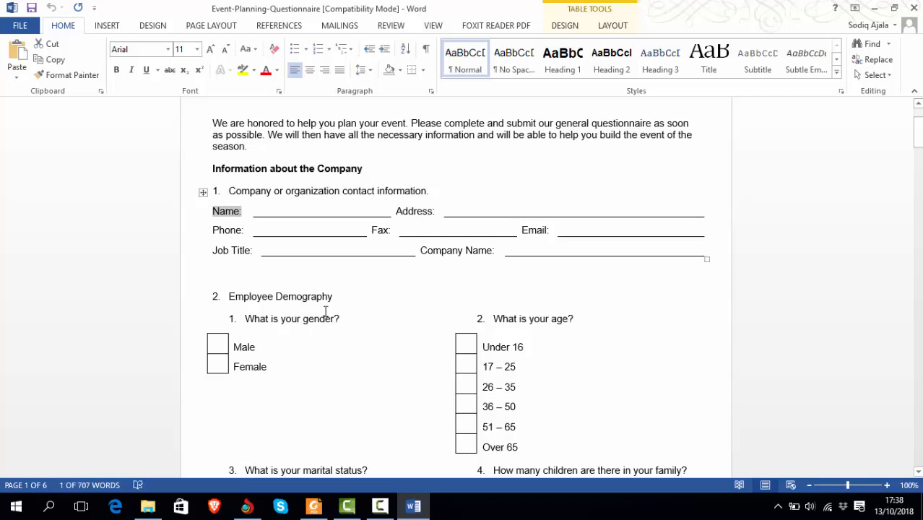
{"action": "key", "text": "alt+Tab"}
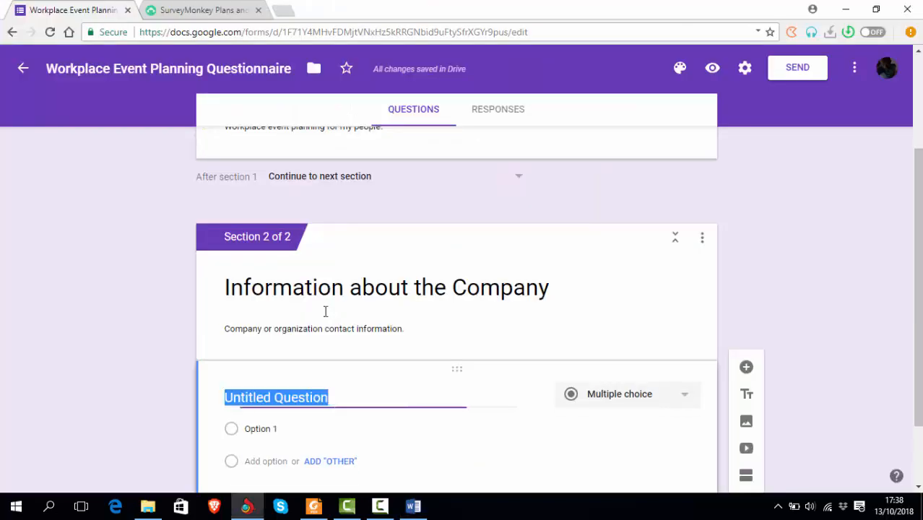
{"action": "key", "text": "ctrl+n"}
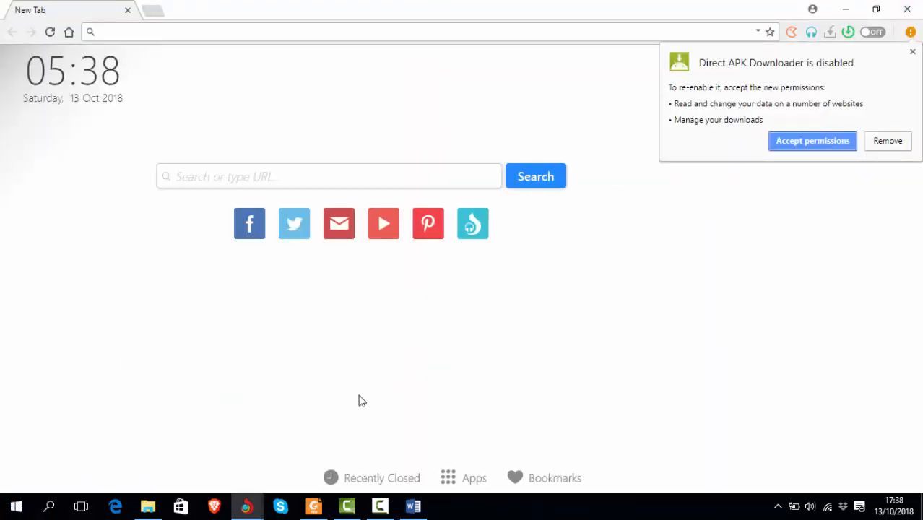
{"action": "mouse_move", "coordinate": [247, 504]}
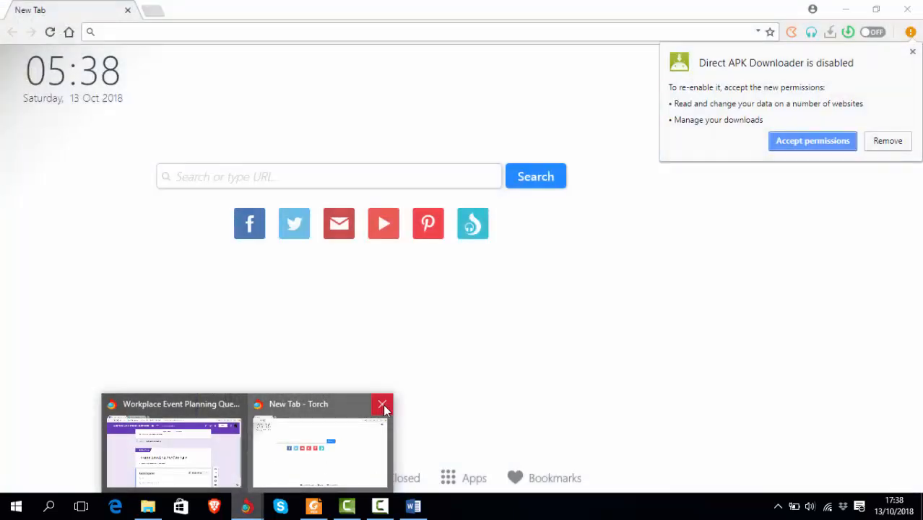
{"action": "left_click", "coordinate": [382, 406]}
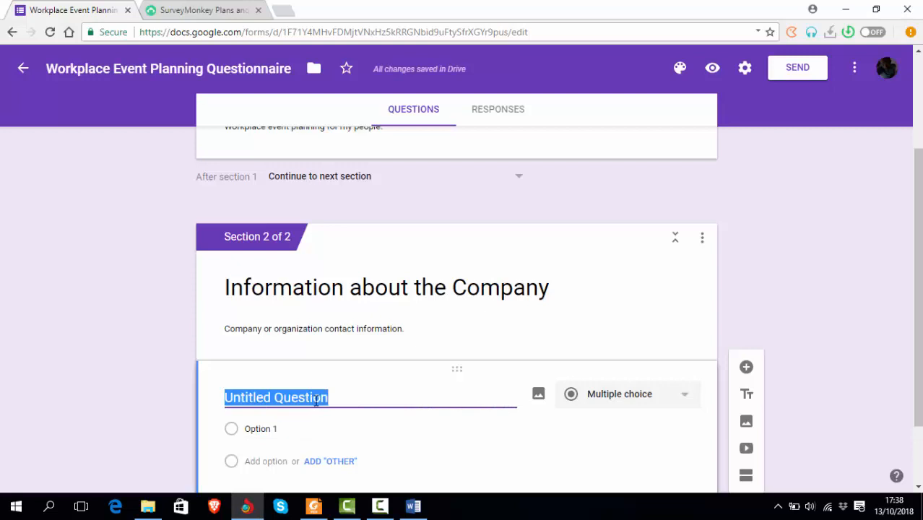
Title the first question of section 2 "Company Name", without the colon from the copied label
{"action": "type", "text": "Name:"}
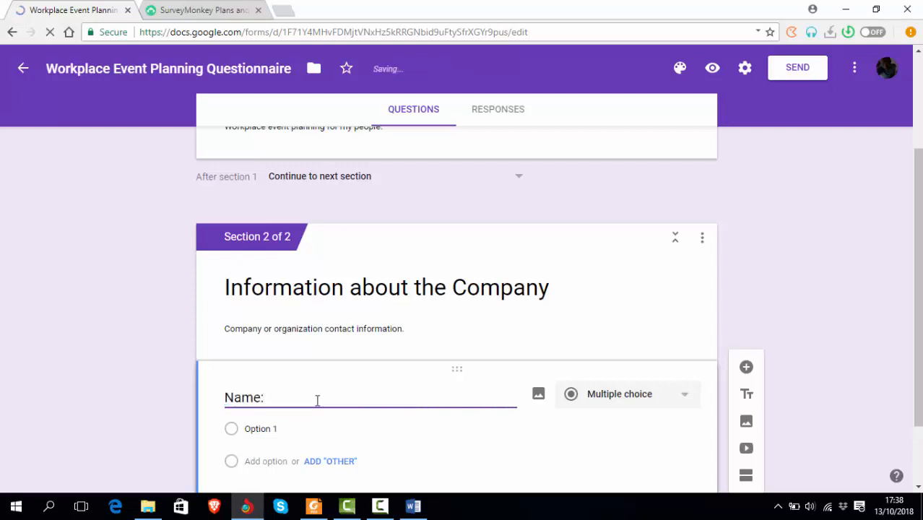
{"action": "key", "text": "BackSpace"}
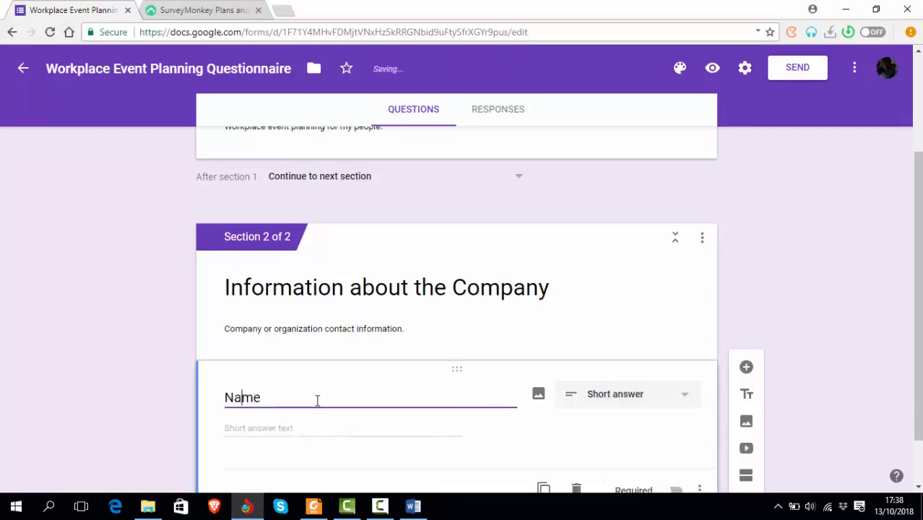
{"action": "type", "text": "Compan"}
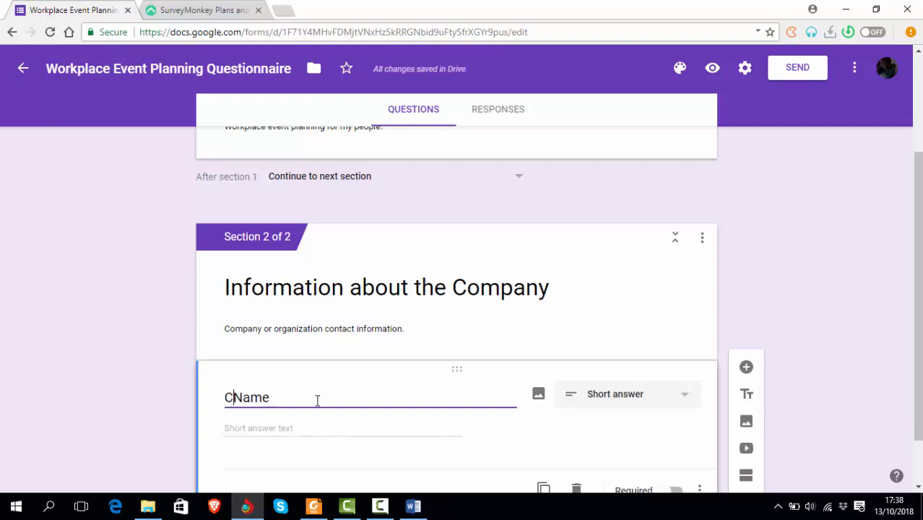
{"action": "type", "text": "y"}
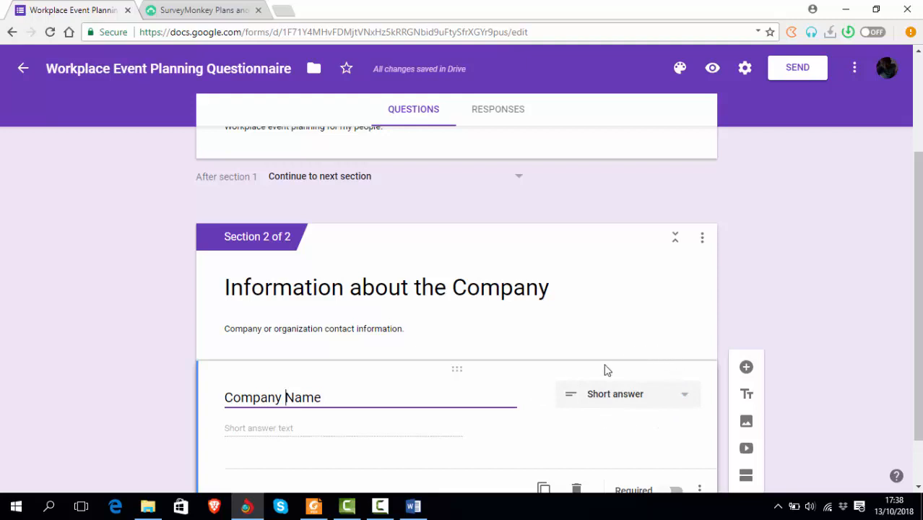
Set the Company Name question's answer type to Paragraph and prefix its title with "1."
{"action": "scroll", "coordinate": [772, 404], "scroll_direction": "down", "scroll_amount": 1}
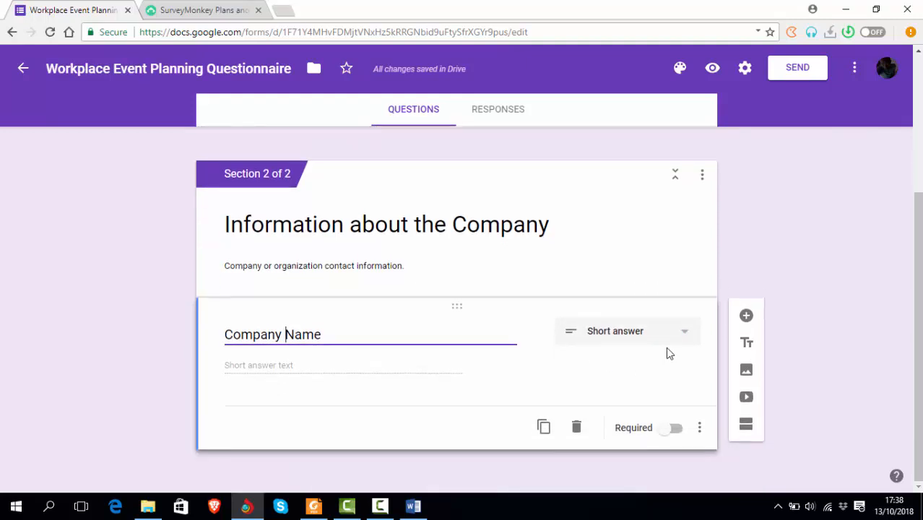
{"action": "left_click", "coordinate": [683, 335]}
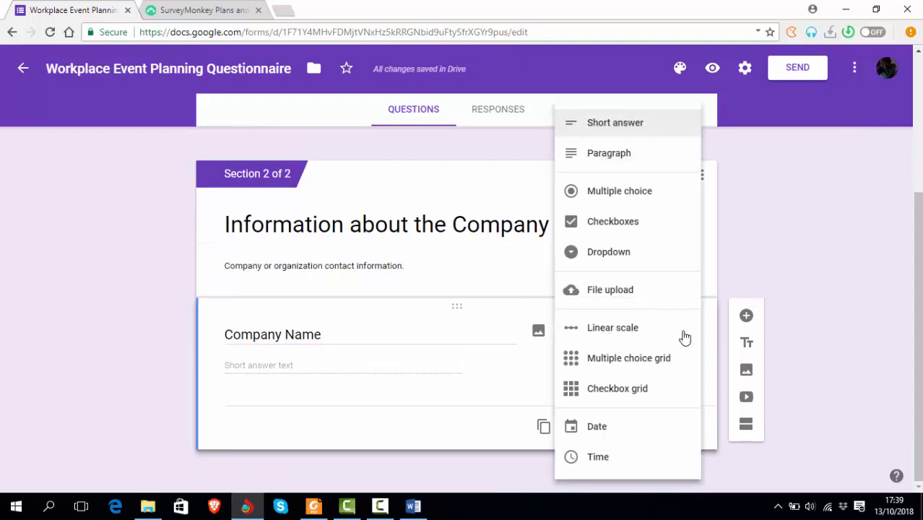
{"action": "left_click", "coordinate": [652, 161]}
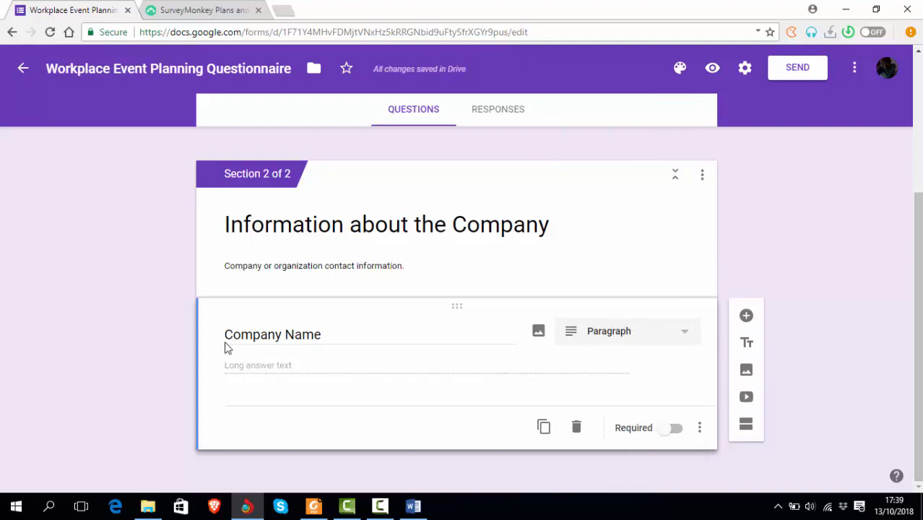
{"action": "left_click", "coordinate": [227, 338]}
{"action": "key", "text": "Left"}
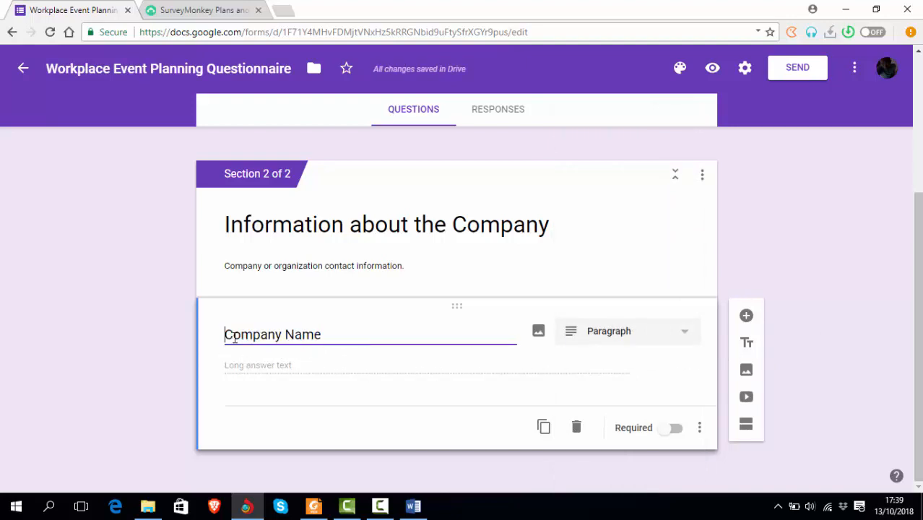
{"action": "type", "text": "1."}
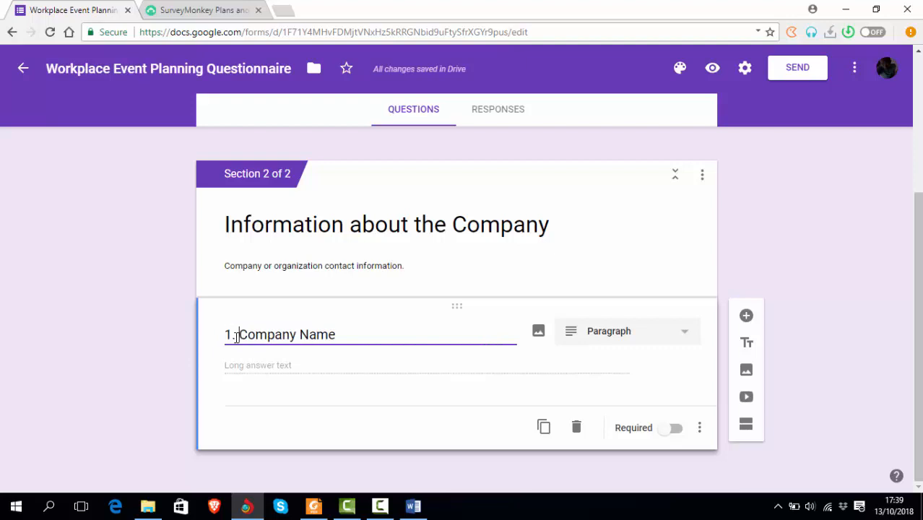
Add a new question below Company Name, begin its title with "2.", and switch to the Word questionnaire
{"action": "left_click", "coordinate": [746, 315]}
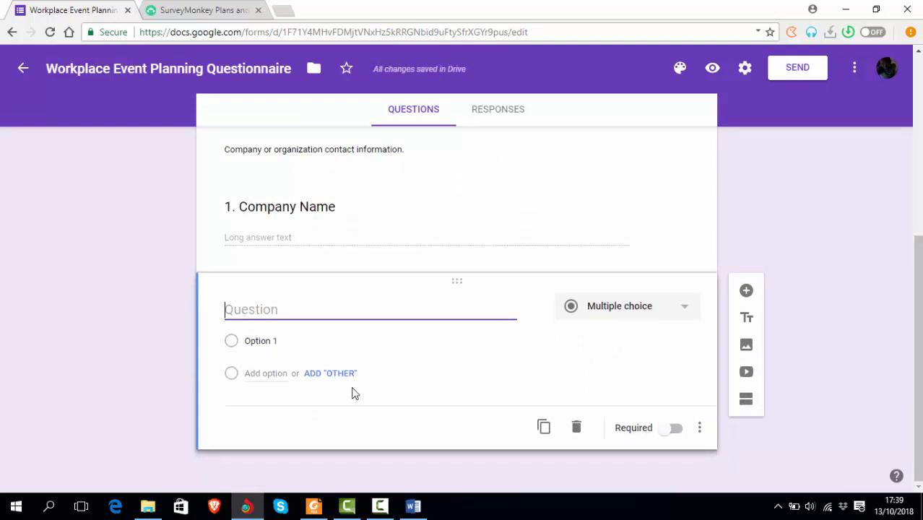
{"action": "type", "text": "2."}
{"action": "key", "text": "alt+Tab"}
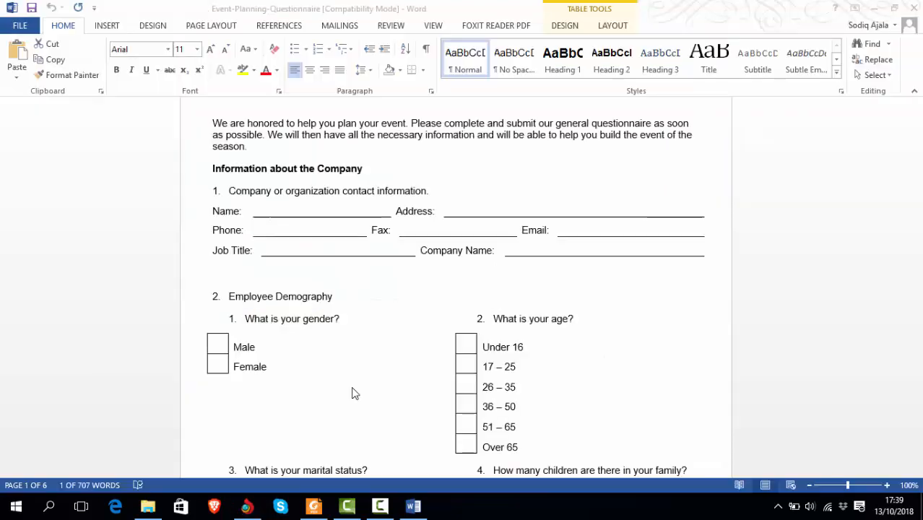
Copy the "Address:" label from the company contact information fields
{"action": "left_click", "coordinate": [244, 231]}
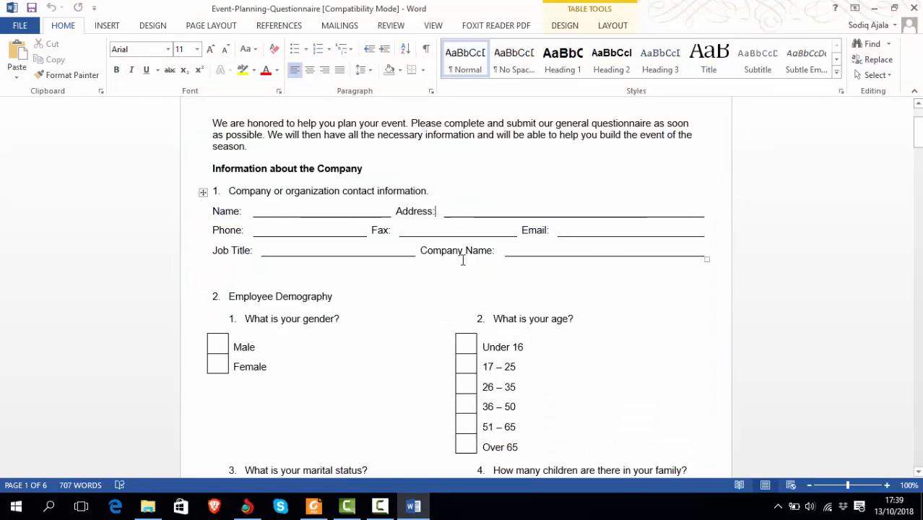
{"action": "key", "text": "shift+Left"}
{"action": "key", "text": "shift+Left"}
{"action": "key", "text": "shift+Left"}
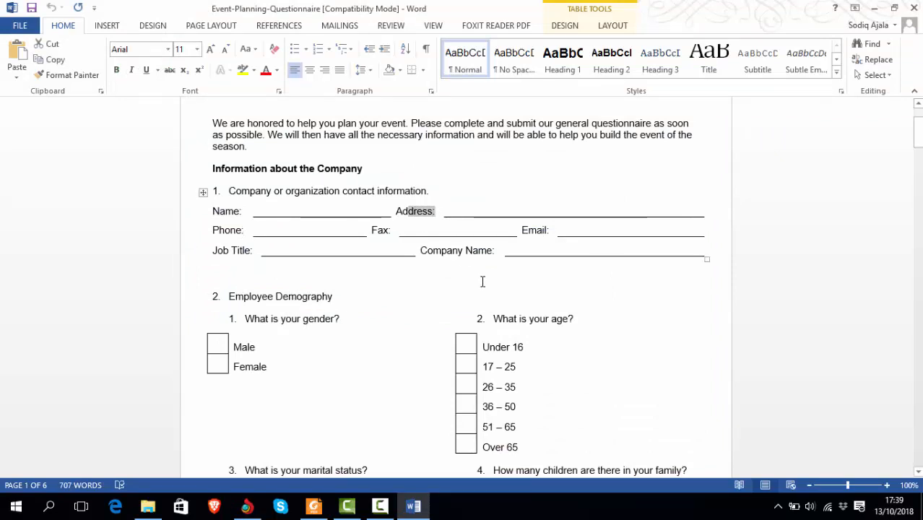
{"action": "key", "text": "shift+Left"}
{"action": "key", "text": "shift+Left"}
{"action": "key", "text": "shift+Left"}
{"action": "key", "text": "shift+Right"}
{"action": "key", "text": "shift+Right"}
{"action": "key", "text": "shift+Left"}
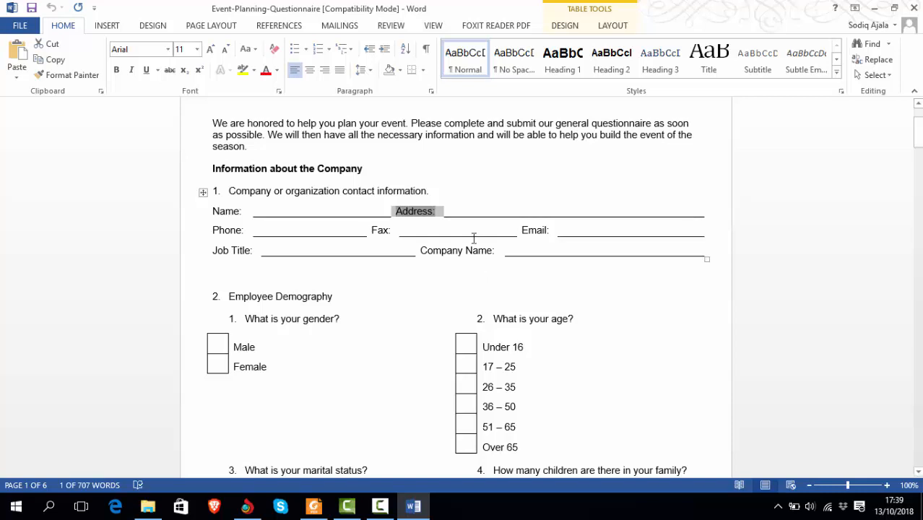
{"action": "left_click", "coordinate": [435, 211]}
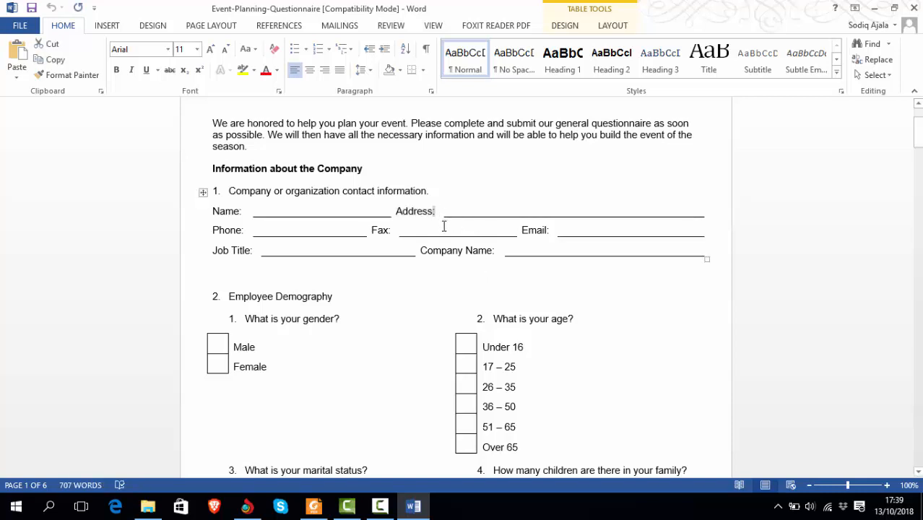
{"action": "key", "text": "shift+Left"}
{"action": "key", "text": "shift+Left"}
{"action": "key", "text": "shift+Left"}
{"action": "key", "text": "shift+Left"}
{"action": "key", "text": "shift+Left"}
{"action": "key", "text": "shift+Left"}
{"action": "key", "text": "ctrl+c"}
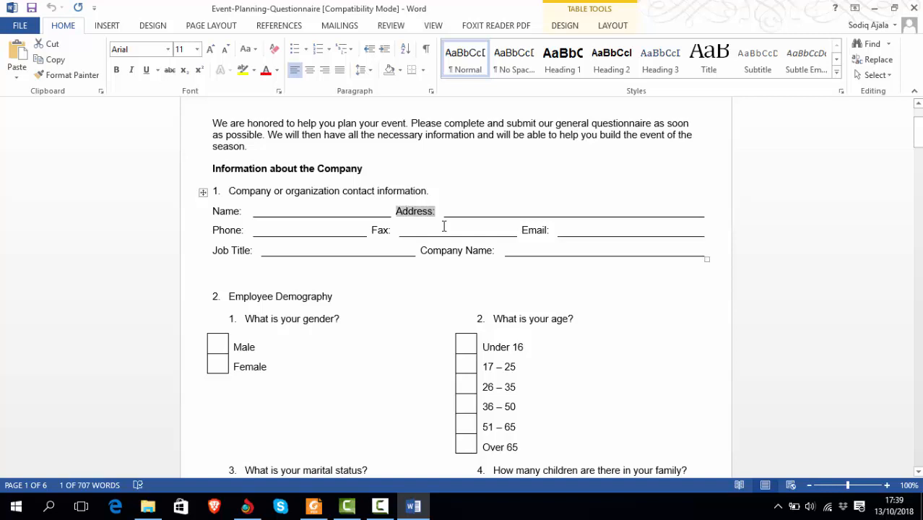
Return to the form, complete the second question's title as "2. Company Address" using the copied label, and set its answer type to Paragraph
{"action": "key", "text": "alt+Tab"}
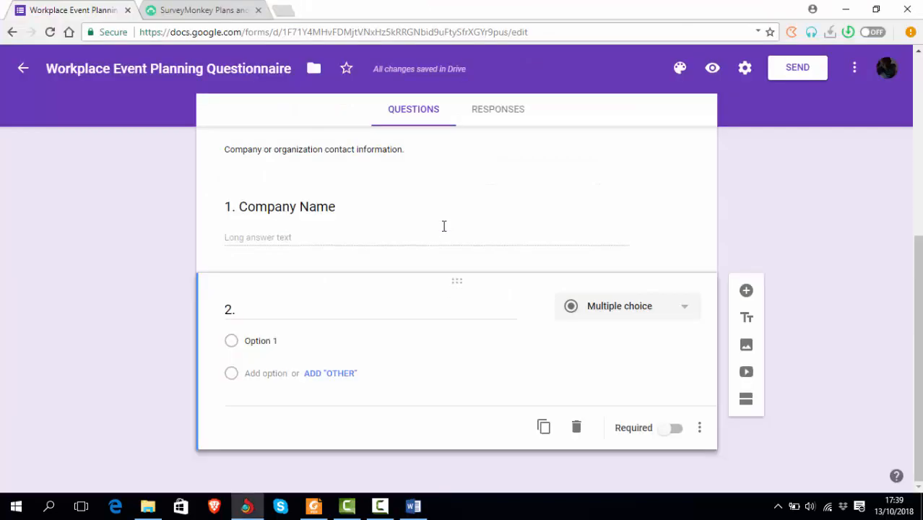
{"action": "key", "text": "Right"}
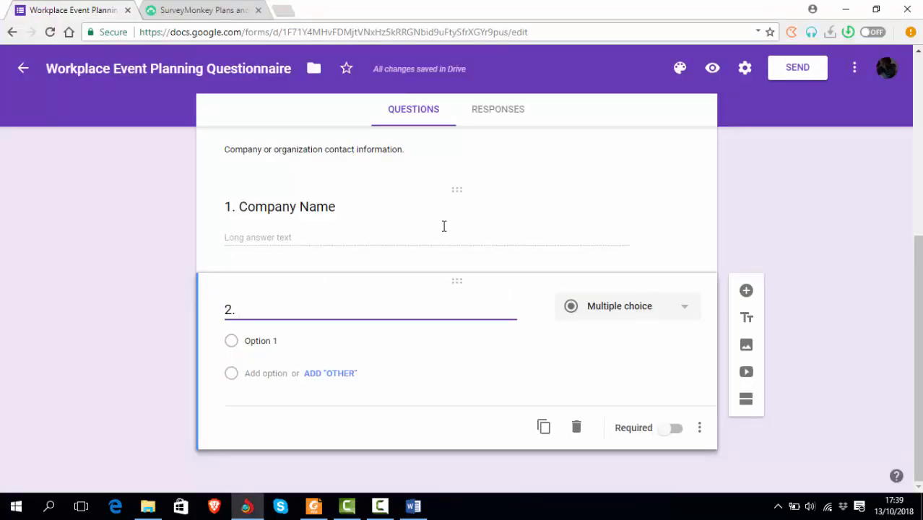
{"action": "key", "text": "ctrl+v"}
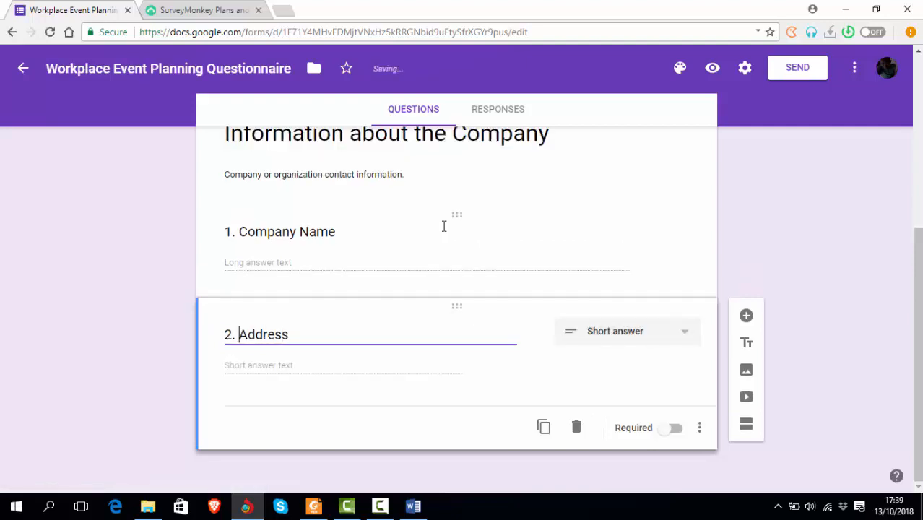
{"action": "type", "text": "Company"}
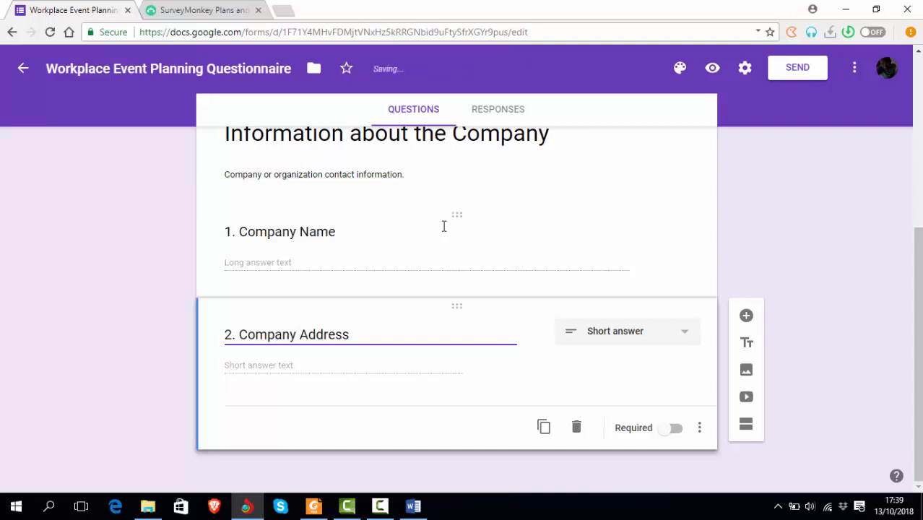
{"action": "left_click", "coordinate": [686, 339]}
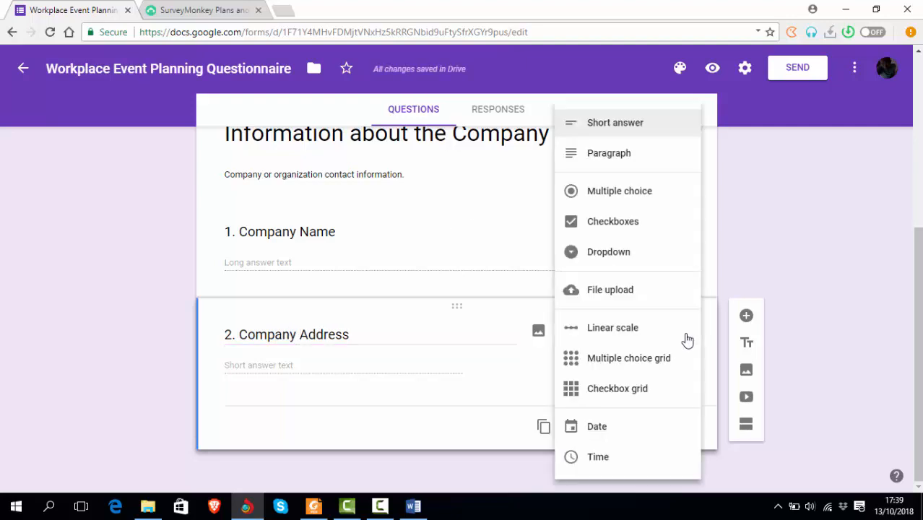
{"action": "left_click", "coordinate": [622, 159]}
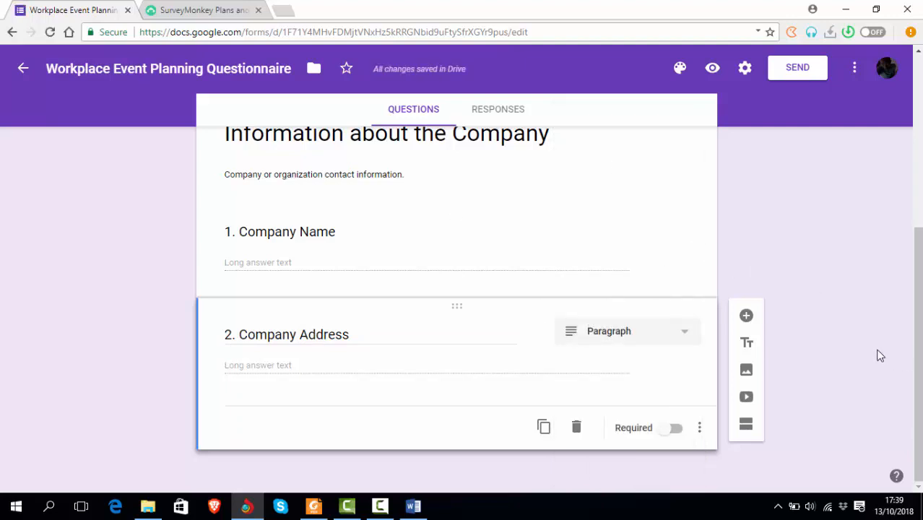
Switch to the Word questionnaire and copy the "Employee Demography" heading below the company contact fields
{"action": "key", "text": "alt+Tab"}
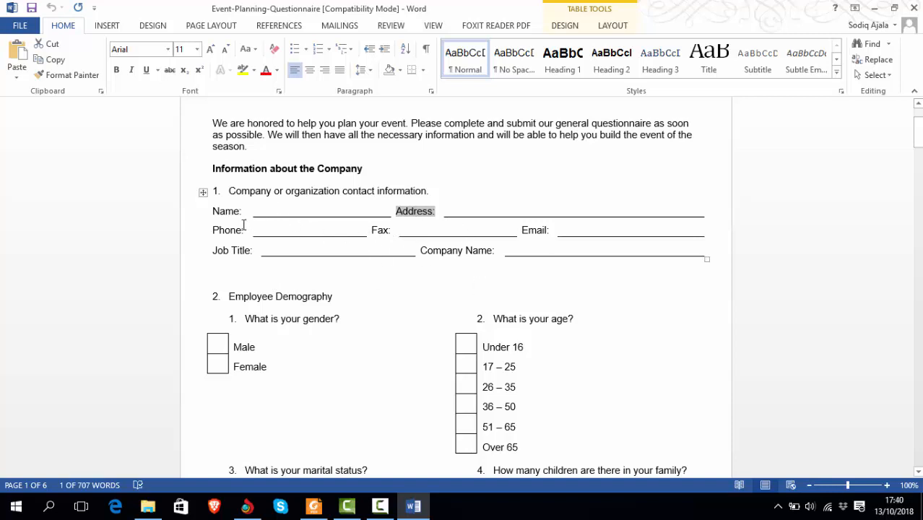
{"action": "left_click", "coordinate": [476, 209]}
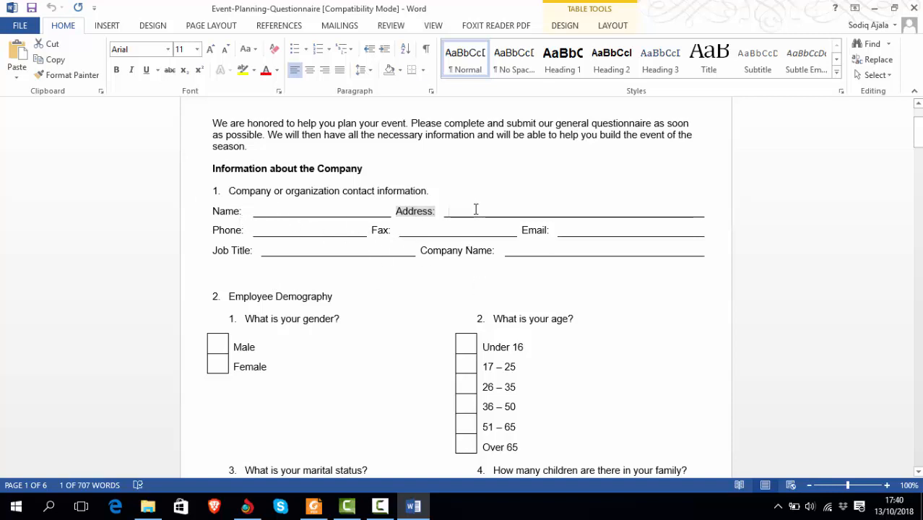
{"action": "left_click", "coordinate": [476, 209]}
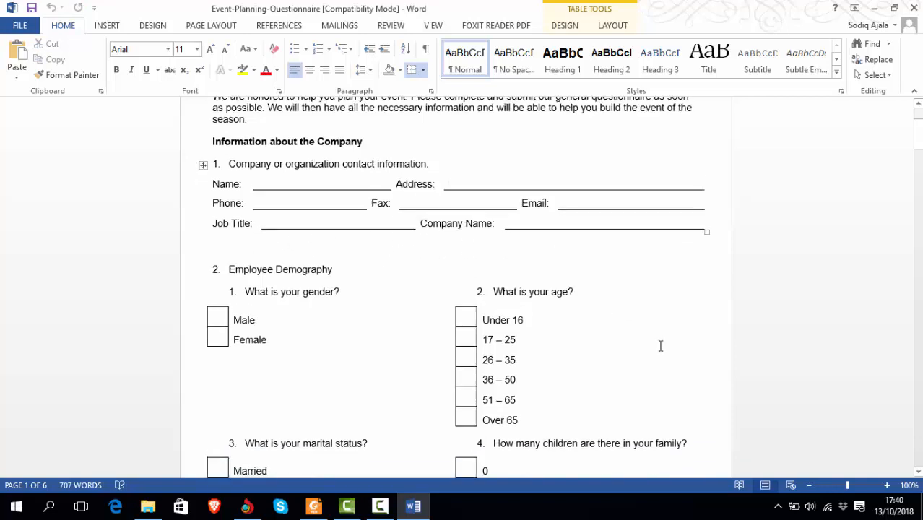
{"action": "scroll", "coordinate": [660, 341], "scroll_direction": "down", "scroll_amount": 3}
{"action": "left_click", "coordinate": [335, 231]}
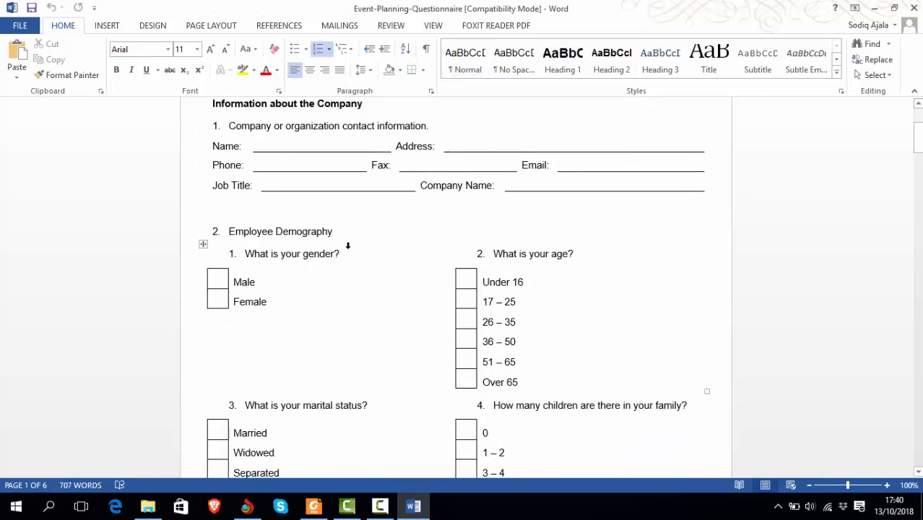
{"action": "key", "text": "shift+Left"}
{"action": "key", "text": "shift+Left"}
{"action": "key", "text": "shift+Left"}
{"action": "key", "text": "shift+Left"}
{"action": "key", "text": "shift+Left"}
{"action": "key", "text": "shift+Left"}
{"action": "key", "text": "shift+Left"}
{"action": "key", "text": "shift+Left"}
{"action": "key", "text": "shift+Left"}
{"action": "key", "text": "shift+Left"}
{"action": "key", "text": "shift+Left"}
{"action": "key", "text": "shift+Left"}
{"action": "key", "text": "shift+Left"}
{"action": "key", "text": "shift+Left"}
{"action": "key", "text": "shift+Left"}
{"action": "key", "text": "shift+Left"}
{"action": "key", "text": "shift+Left"}
{"action": "key", "text": "shift+Left"}
{"action": "key", "text": "shift+Left"}
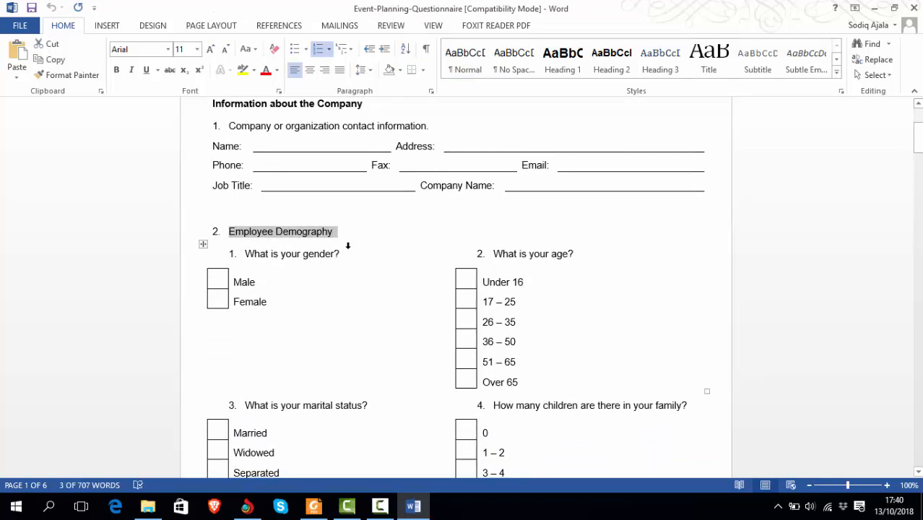
Return to the form, add a new section after the Company Address question, and paste the copied heading as its title
{"action": "key", "text": "alt+Tab"}
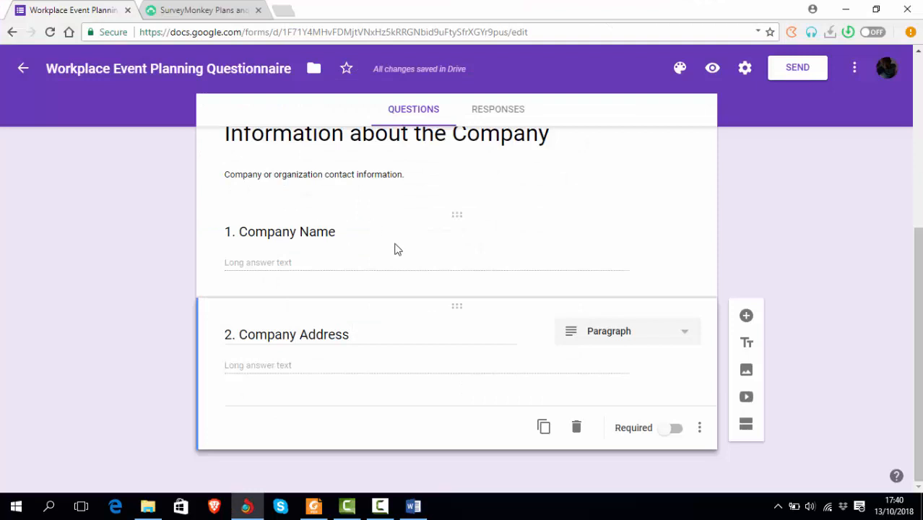
{"action": "scroll", "coordinate": [396, 249], "scroll_direction": "up", "scroll_amount": 2}
{"action": "scroll", "coordinate": [425, 323], "scroll_direction": "down", "scroll_amount": 2}
{"action": "left_click", "coordinate": [747, 426]}
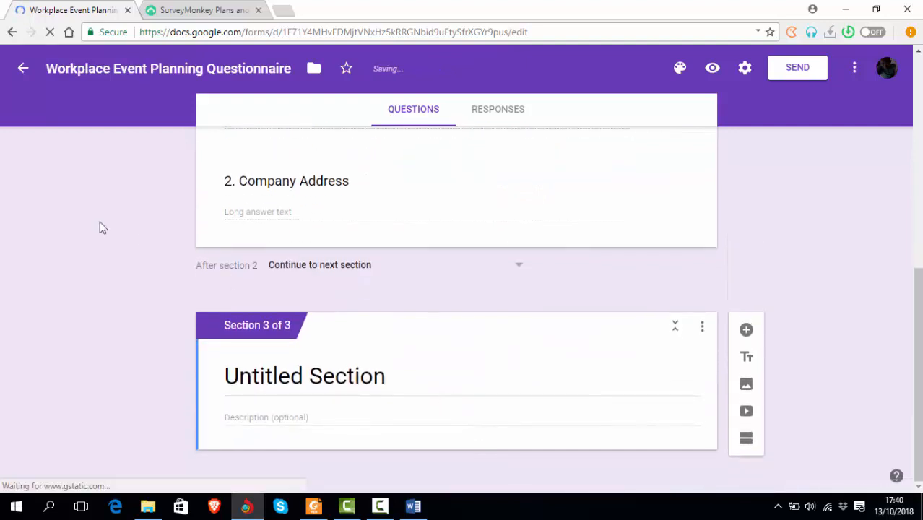
{"action": "left_click", "coordinate": [274, 377]}
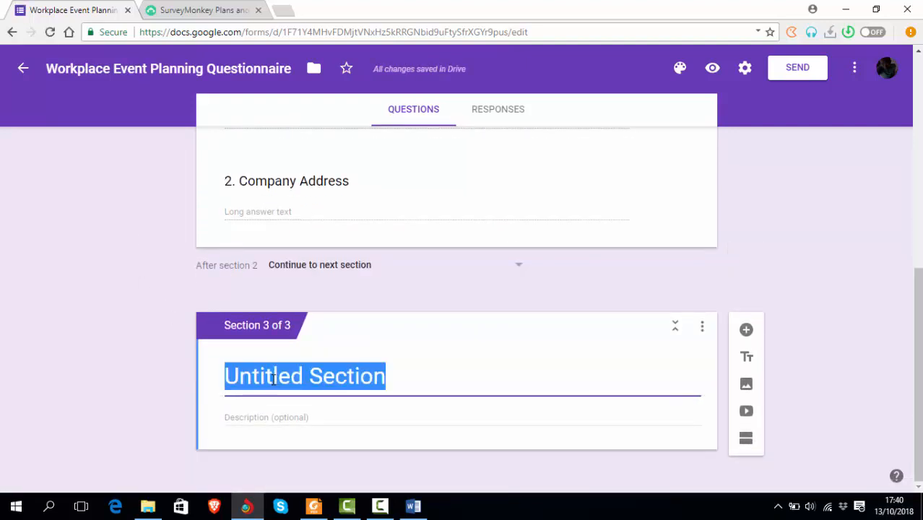
{"action": "type", "text": "2.\tEmployee Demography"}
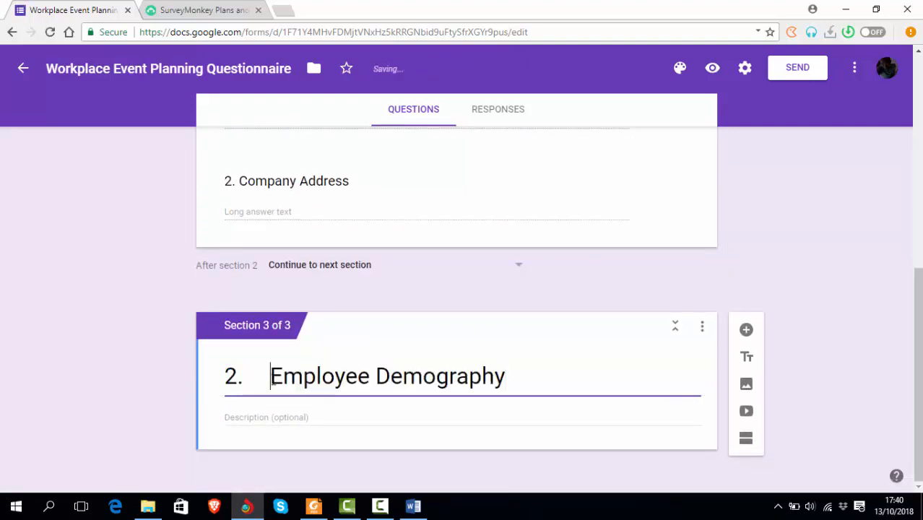
Remove the pasted "2." and the gap after it so the section title reads "Employee Demography"
{"action": "left_click", "coordinate": [273, 380]}
{"action": "key", "text": "BackSpace"}
{"action": "key", "text": "BackSpace"}
{"action": "key", "text": "BackSpace"}
{"action": "key", "text": "BackSpace"}
{"action": "key", "text": "BackSpace"}
{"action": "key", "text": "BackSpace"}
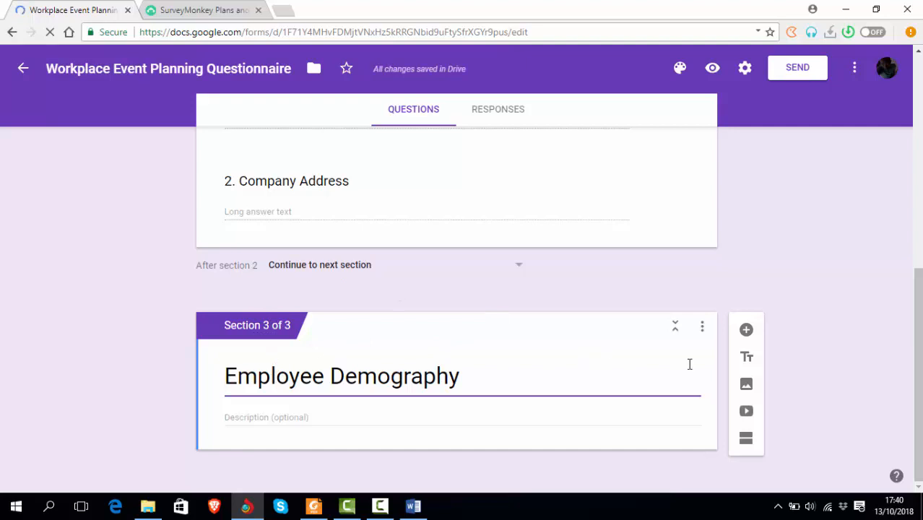
Delete the form's first section, undo the last deletion, and review the remaining sections down to Employee Demography
{"action": "scroll", "coordinate": [690, 365], "scroll_direction": "up", "scroll_amount": 10}
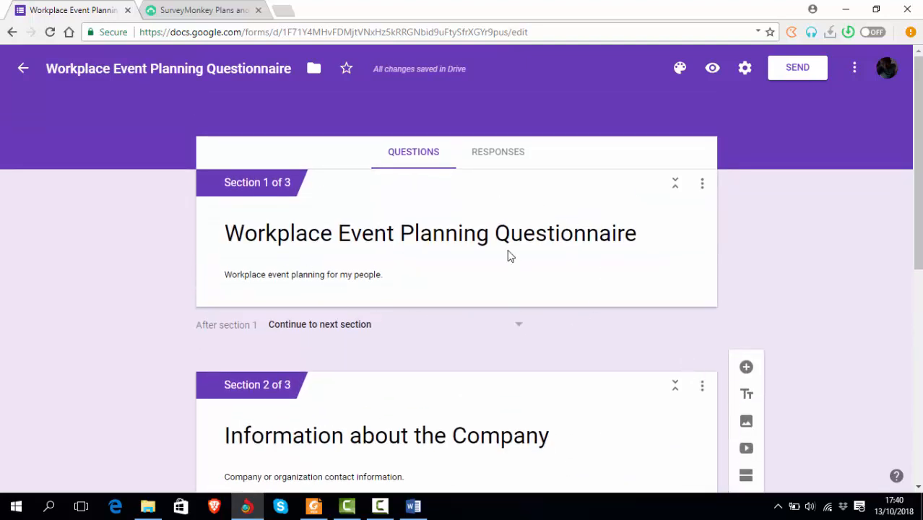
{"action": "left_click", "coordinate": [704, 189]}
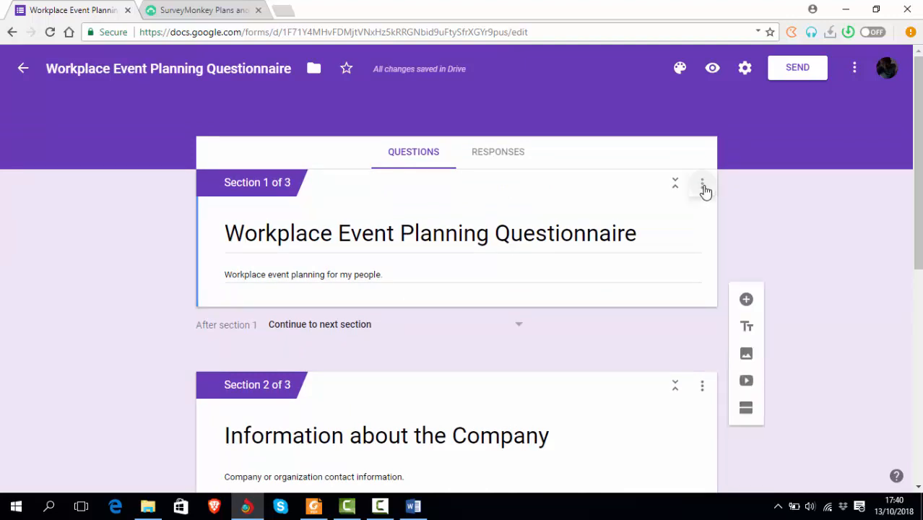
{"action": "left_click", "coordinate": [702, 184]}
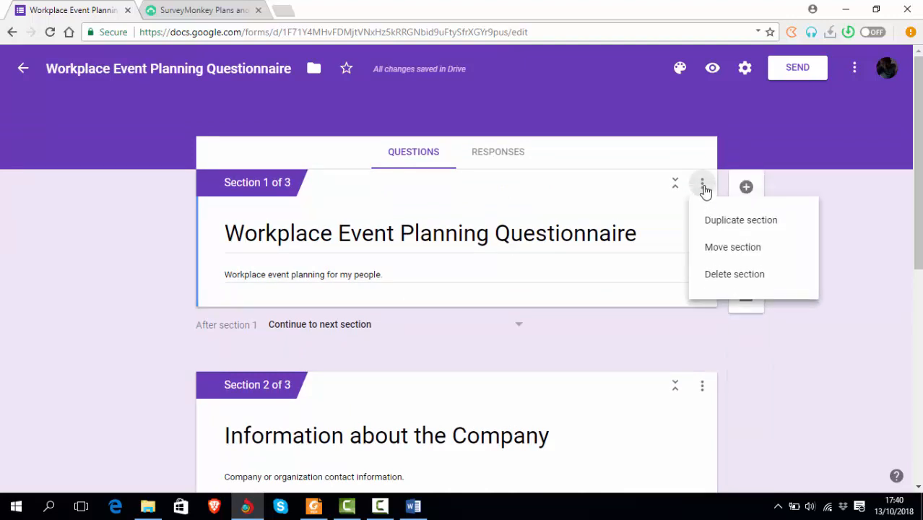
{"action": "left_click", "coordinate": [730, 283]}
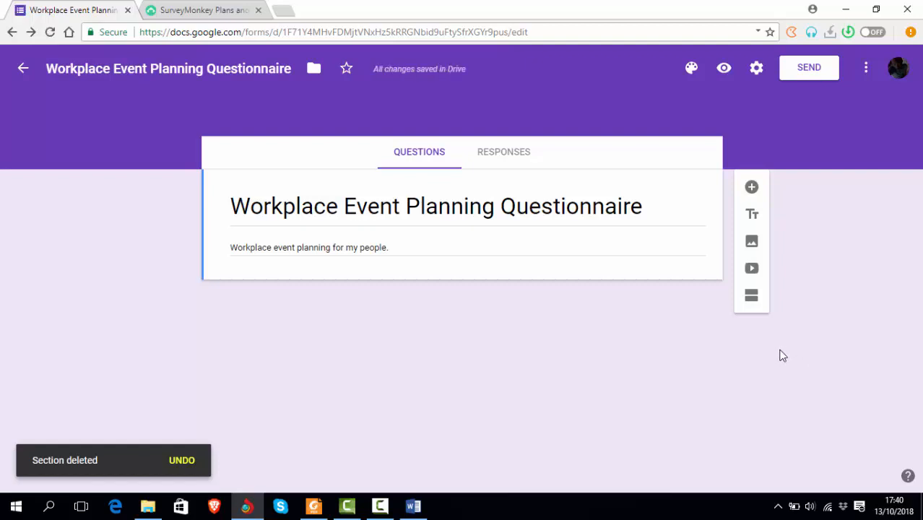
{"action": "key", "text": "ctrl+z"}
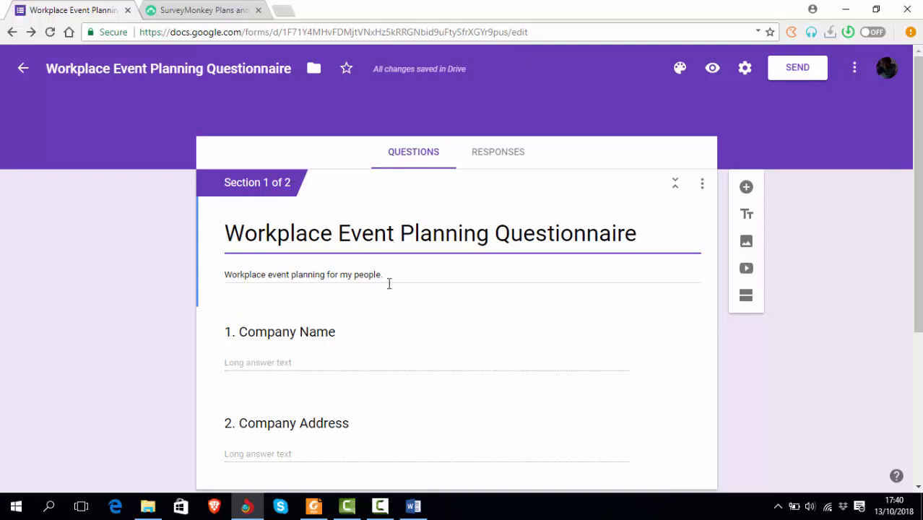
{"action": "scroll", "coordinate": [415, 312], "scroll_direction": "down", "scroll_amount": 3}
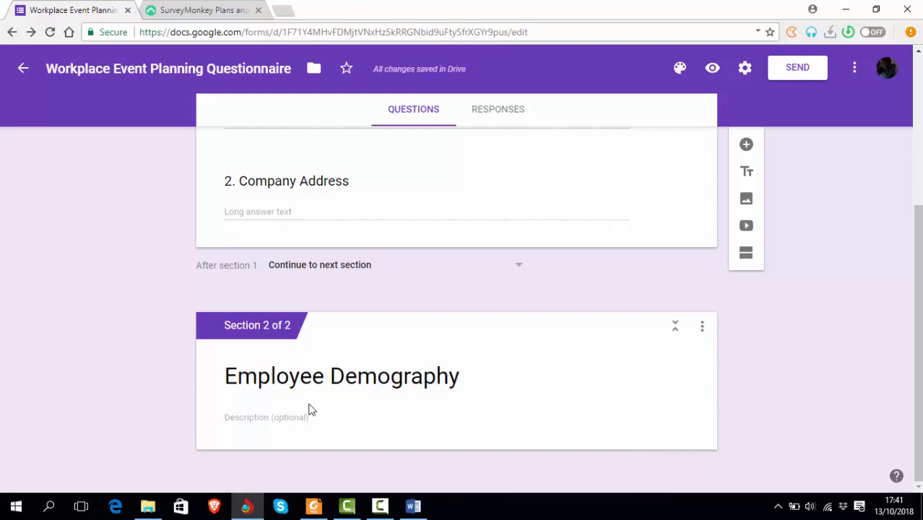
Switch to the Word questionnaire and try to select the question "What is your gender?" under Employee Demography
{"action": "key", "text": "alt+Tab"}
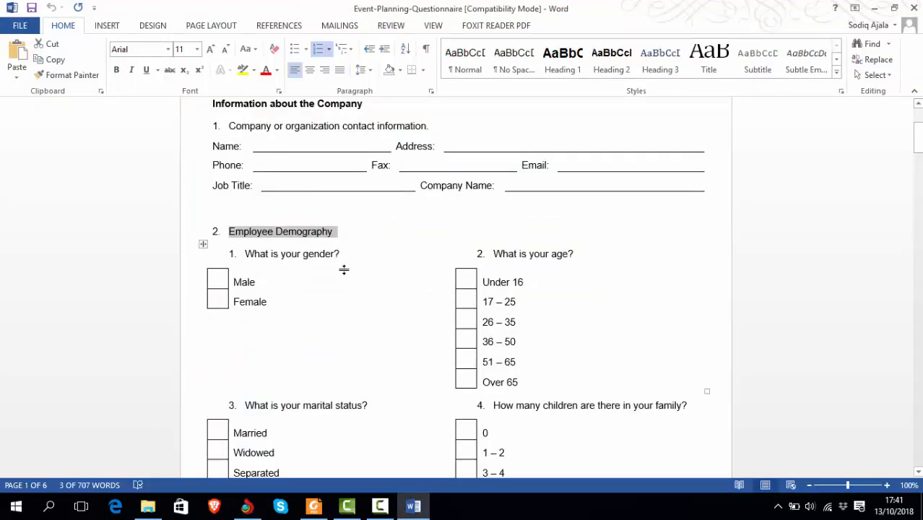
{"action": "left_click", "coordinate": [343, 254]}
{"action": "key", "text": "ctrl+shift+Left"}
{"action": "key", "text": "ctrl+shift+Left"}
{"action": "key", "text": "ctrl+shift+Left"}
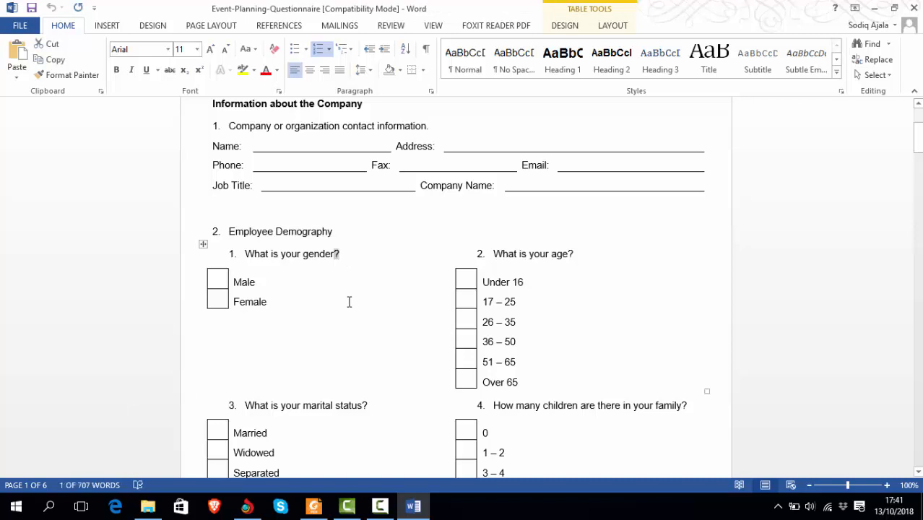
{"action": "key", "text": "ctrl+shift+Left"}
{"action": "key", "text": "ctrl+shift+Left"}
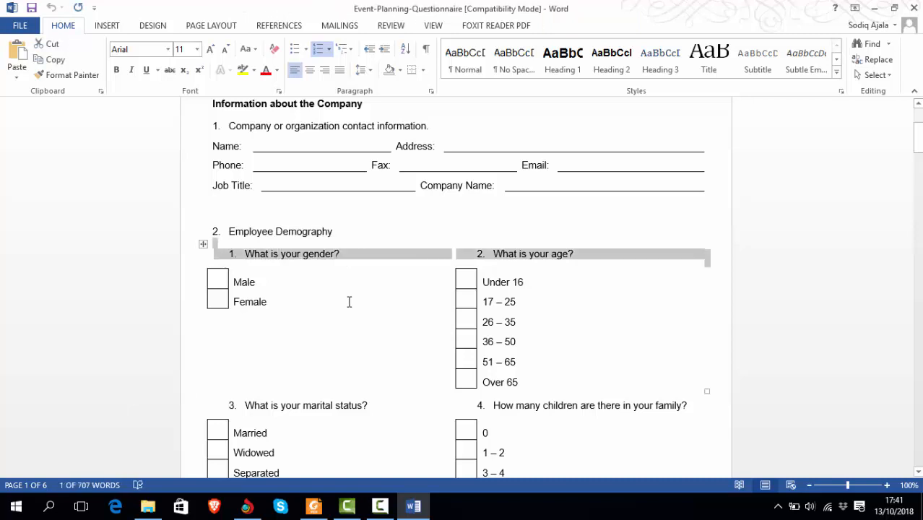
{"action": "left_click", "coordinate": [349, 302]}
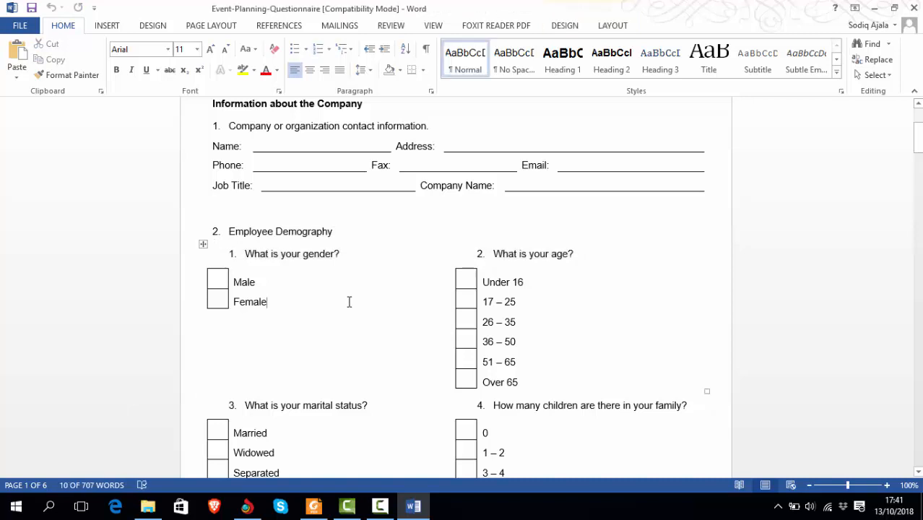
{"action": "left_click", "coordinate": [347, 247]}
{"action": "left_click", "coordinate": [452, 196]}
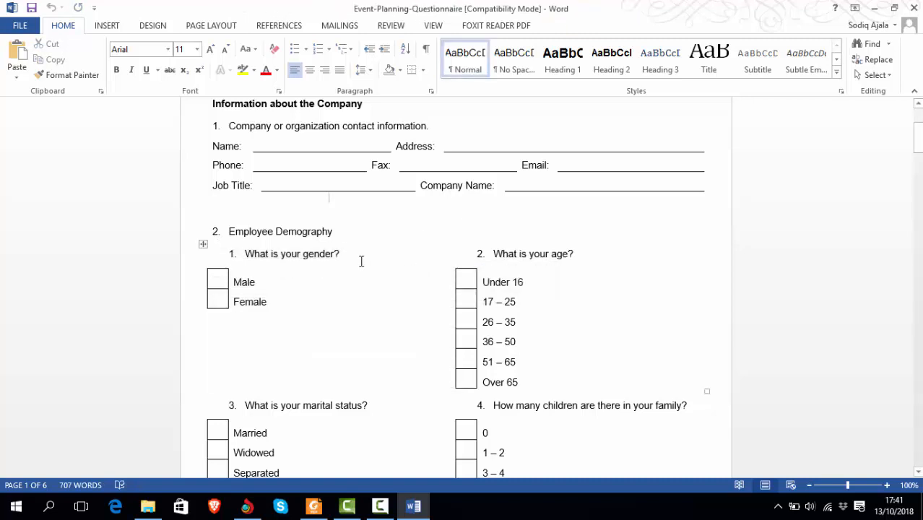
{"action": "left_click_drag", "start_coordinate": [343, 255], "coordinate": [269, 256]}
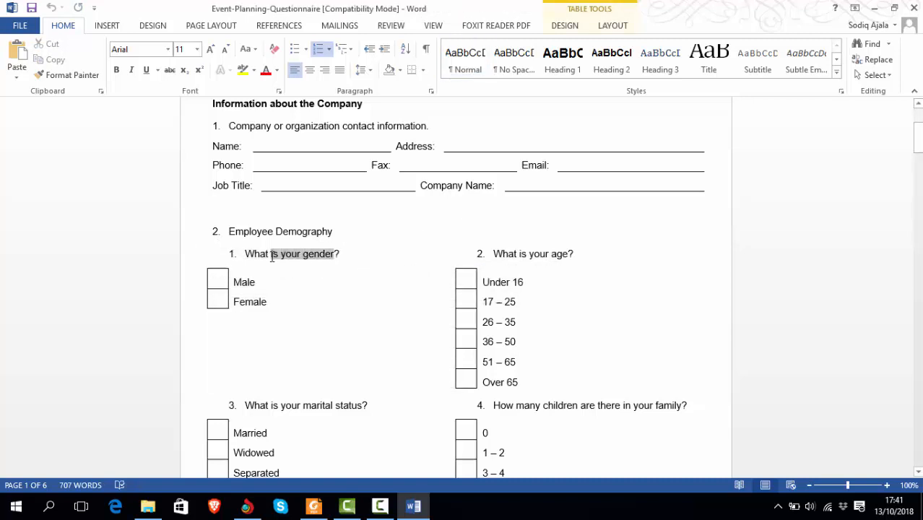
Select only the full text "What is your gender?" in the Employee Demography questions and copy it
{"action": "left_click", "coordinate": [369, 257]}
{"action": "key", "text": "shift+Left"}
{"action": "key", "text": "shift+Left"}
{"action": "key", "text": "shift+Left"}
{"action": "key", "text": "shift+Left"}
{"action": "key", "text": "shift+Left"}
{"action": "key", "text": "shift+Left"}
{"action": "key", "text": "shift+Left"}
{"action": "key", "text": "shift+Left"}
{"action": "key", "text": "shift+Left"}
{"action": "key", "text": "shift+Left"}
{"action": "key", "text": "shift+Left"}
{"action": "key", "text": "shift+Left"}
{"action": "key", "text": "shift+Left"}
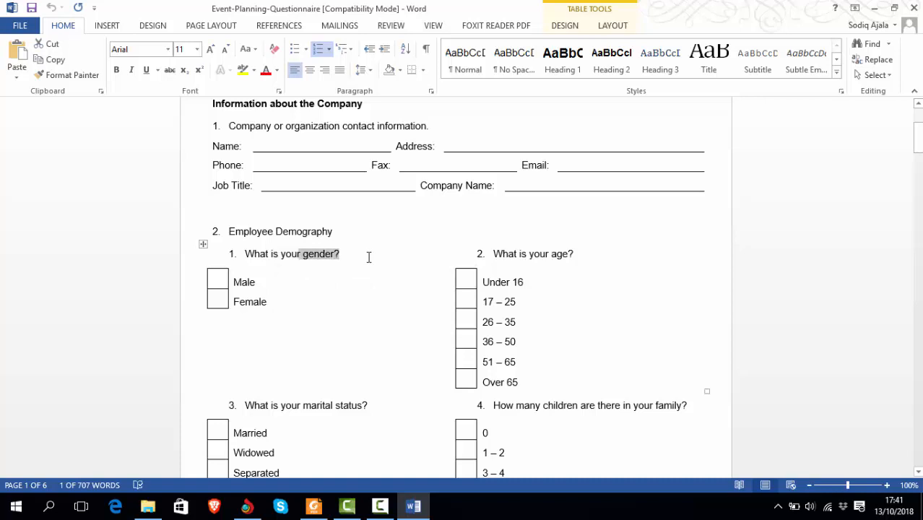
{"action": "key", "text": "shift+Left"}
{"action": "key", "text": "shift+Left"}
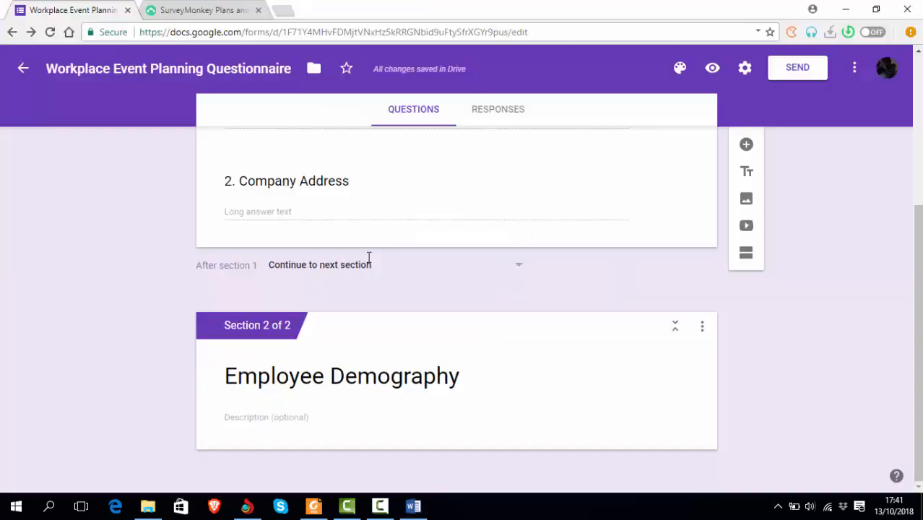
Return to the form, add a question to the Employee Demography section, and title it "1." followed by the copied gender question
{"action": "key", "text": "alt+Tab"}
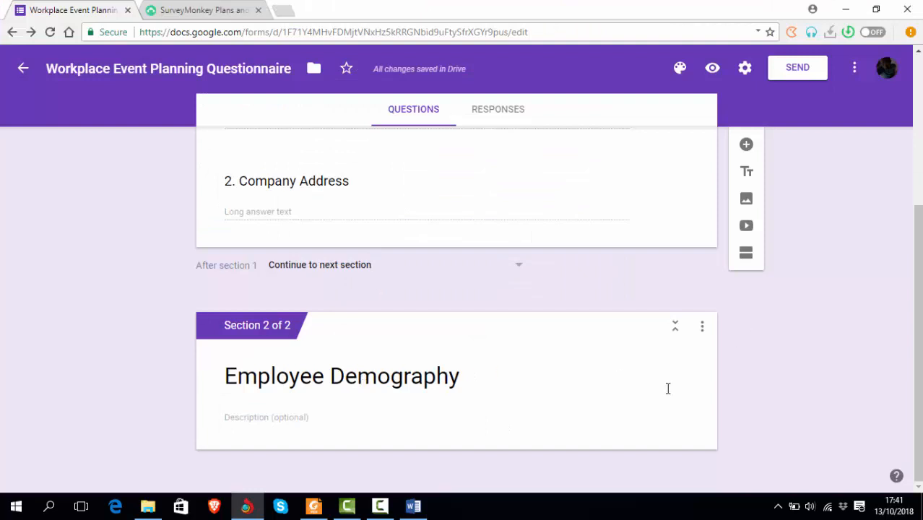
{"action": "left_click", "coordinate": [578, 403]}
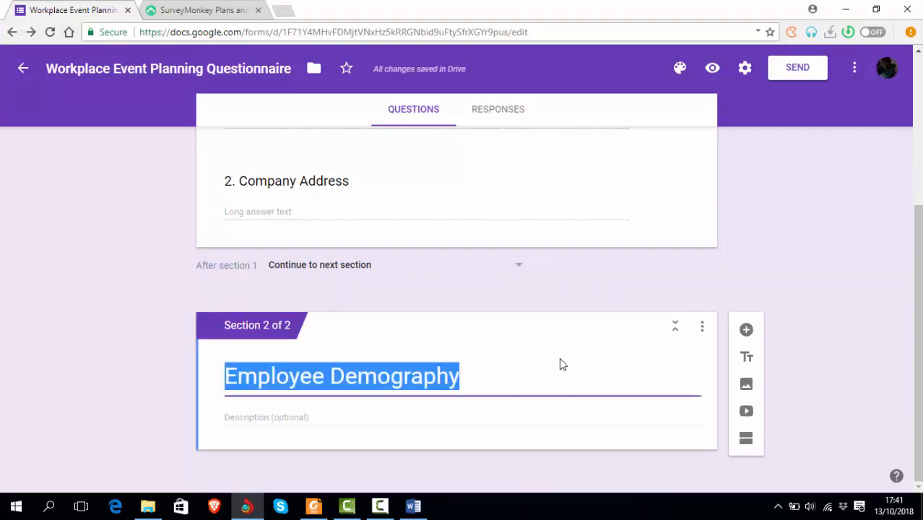
{"action": "left_click", "coordinate": [749, 333]}
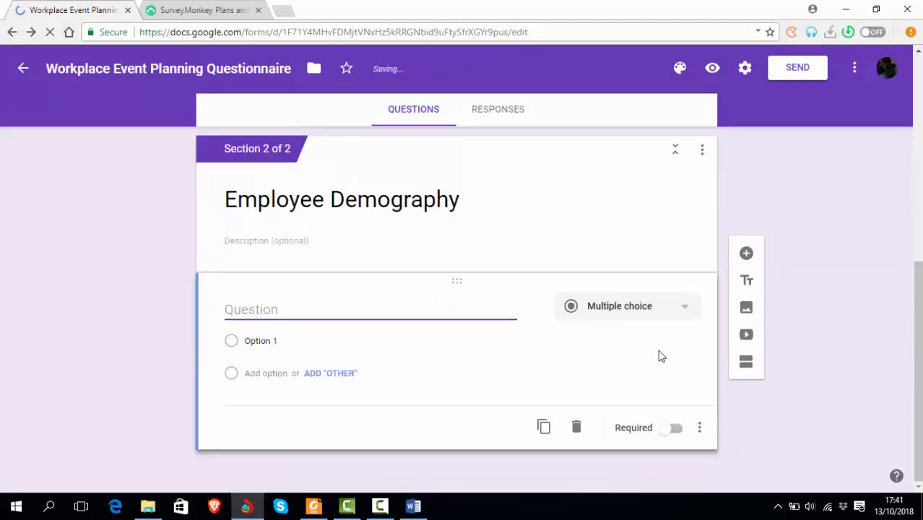
{"action": "type", "text": "1."}
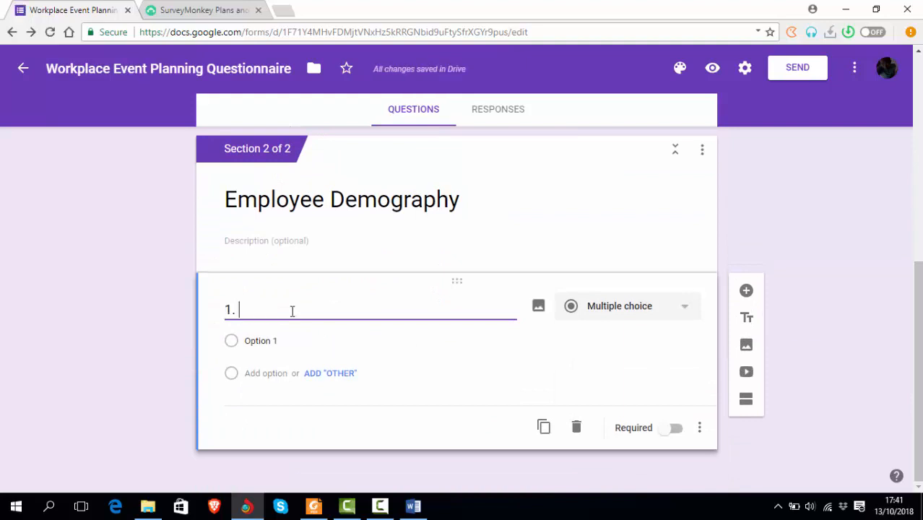
{"action": "type", "text": "1.\tWhat is your gender?"}
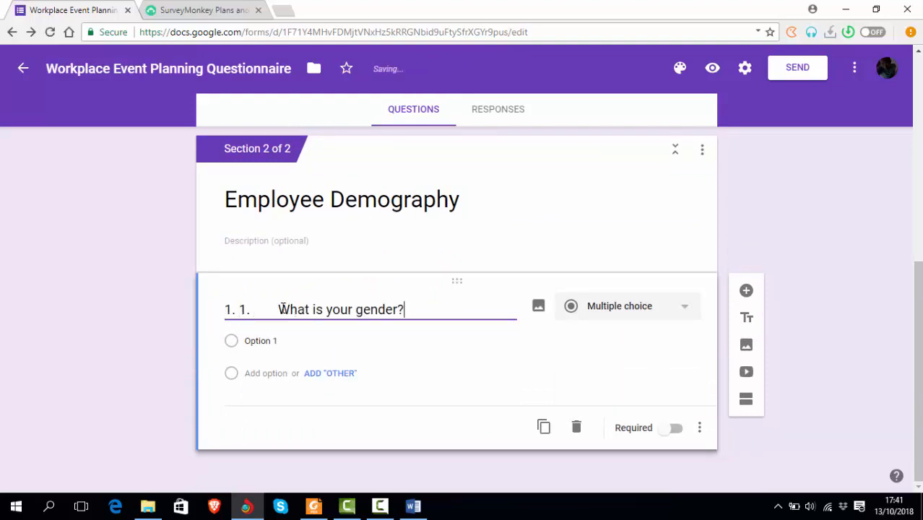
Remove the duplicate number so the title reads "1. What is your gender?" and add all suggested answer options
{"action": "left_click", "coordinate": [283, 308]}
{"action": "key", "text": "BackSpace"}
{"action": "key", "text": "BackSpace"}
{"action": "key", "text": "BackSpace"}
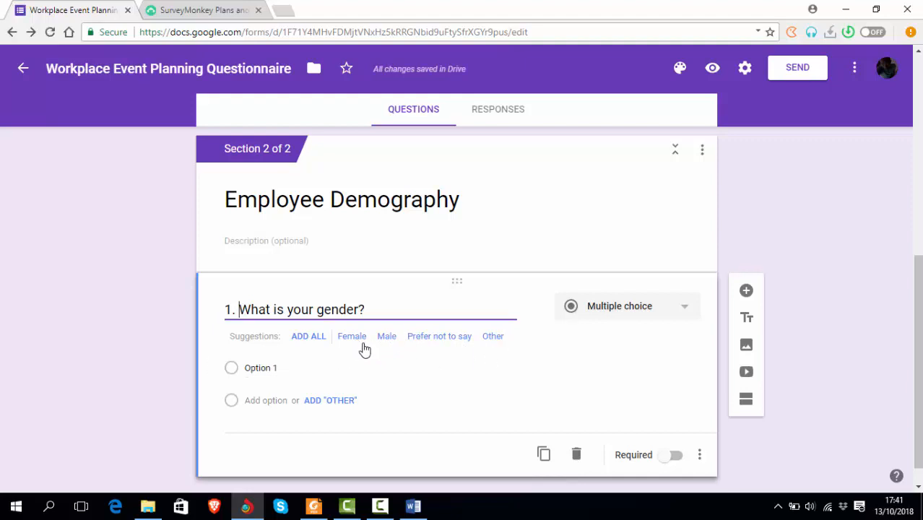
{"action": "left_click", "coordinate": [308, 336]}
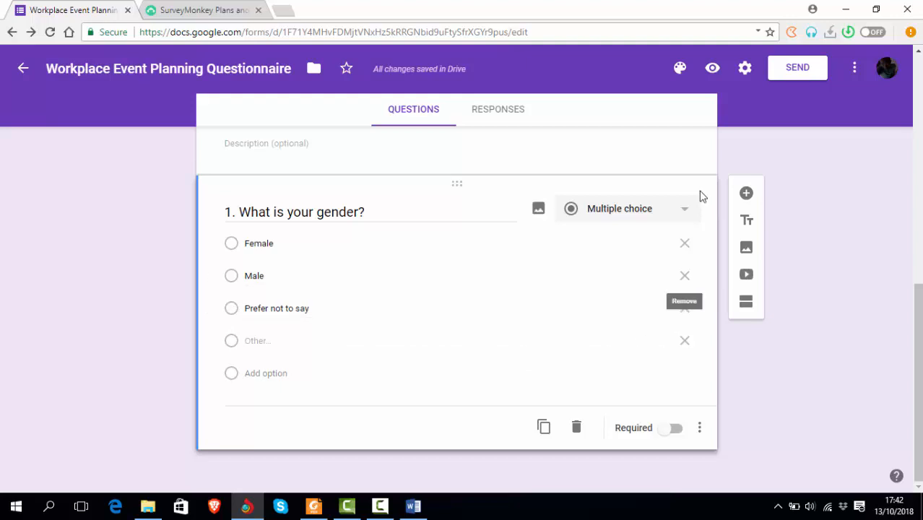
Add another question to the Employee Demography section, and copy the text "What is your age?" from the Word questionnaire
{"action": "left_click", "coordinate": [747, 196]}
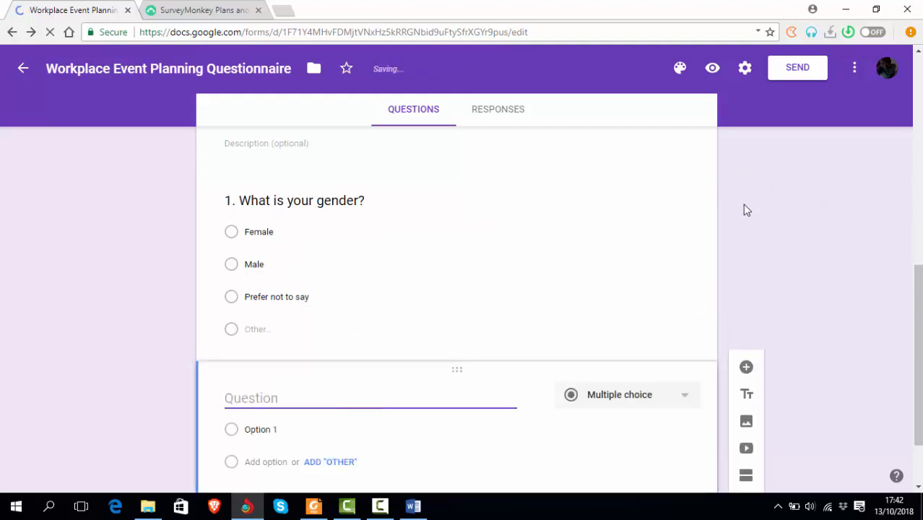
{"action": "key", "text": "alt+Tab"}
{"action": "scroll", "coordinate": [564, 235], "scroll_direction": "down", "scroll_amount": 1}
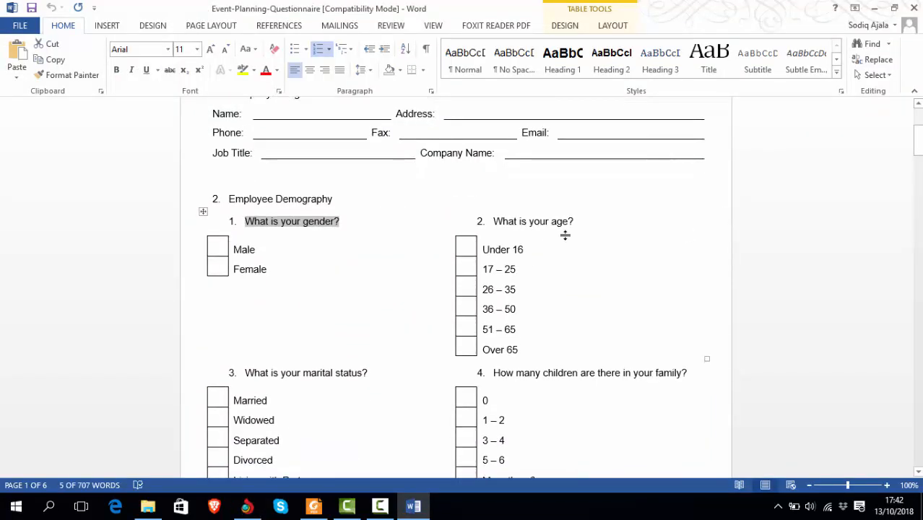
{"action": "scroll", "coordinate": [560, 243], "scroll_direction": "down", "scroll_amount": 1}
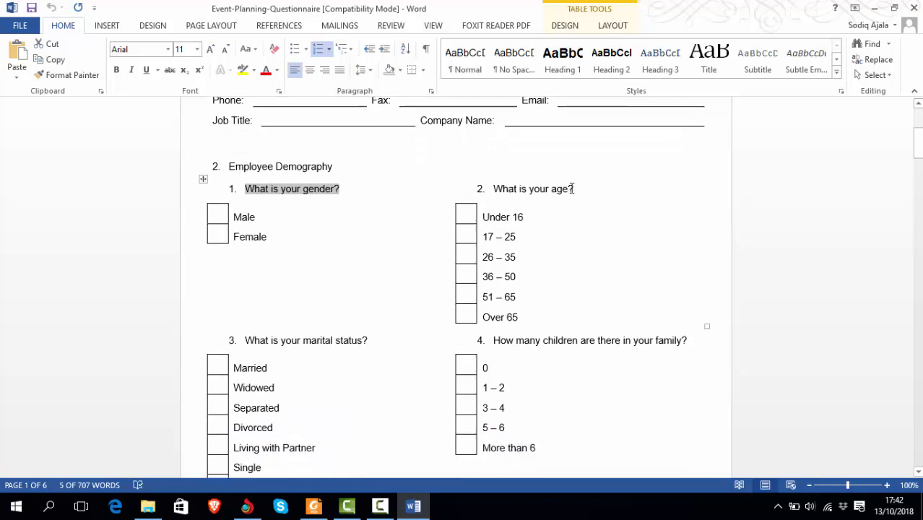
{"action": "left_click", "coordinate": [572, 188]}
{"action": "key", "text": "shift+Left"}
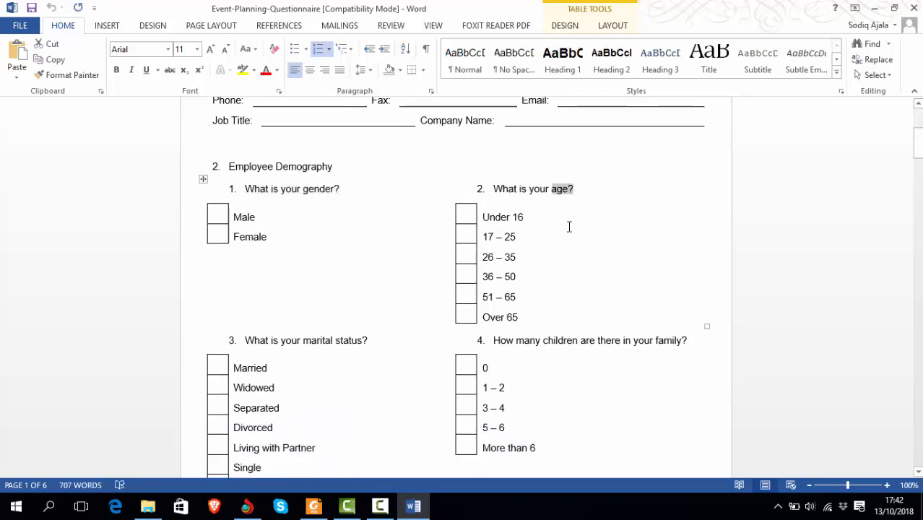
{"action": "key", "text": "shift+Left"}
{"action": "key", "text": "shift+Left"}
{"action": "key", "text": "shift+Left"}
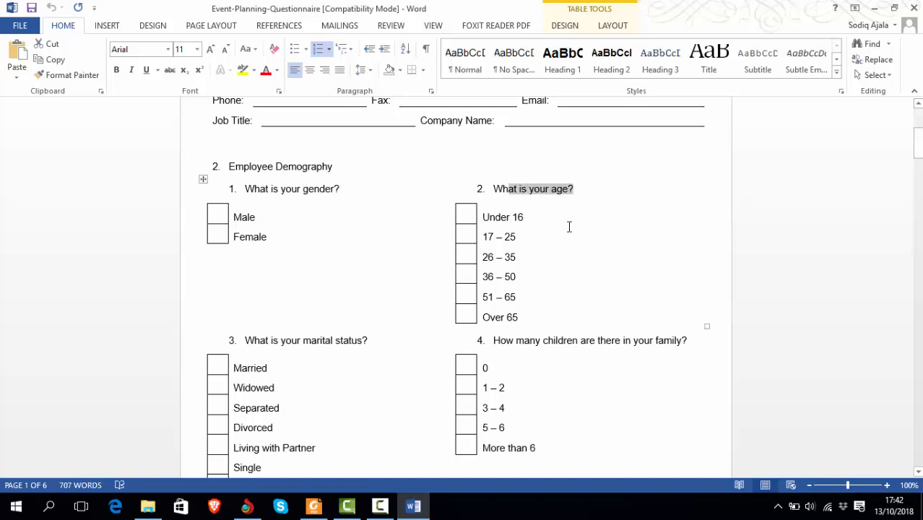
{"action": "key", "text": "shift+Left"}
{"action": "key", "text": "shift+Left"}
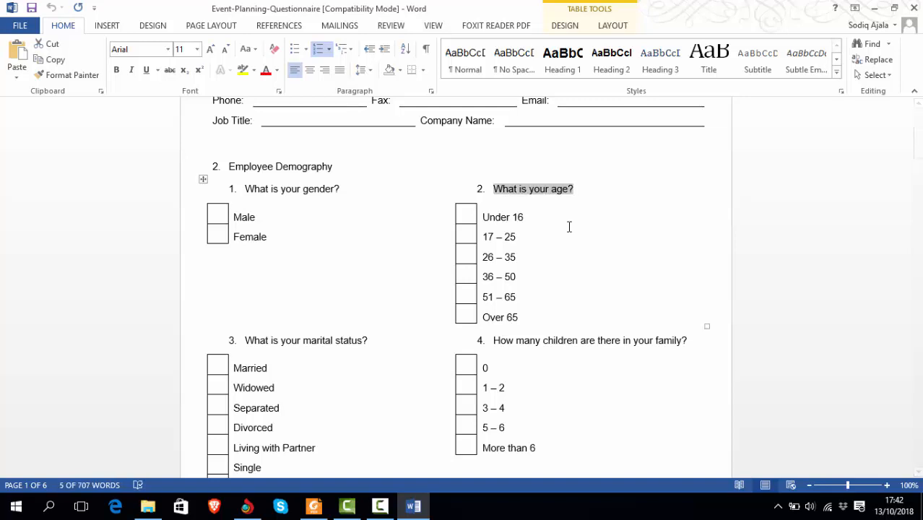
Return to the form and title the new question "2. What is your age?", removing the duplicate number and extra spacing brought in by pasting
{"action": "key", "text": "alt+Tab"}
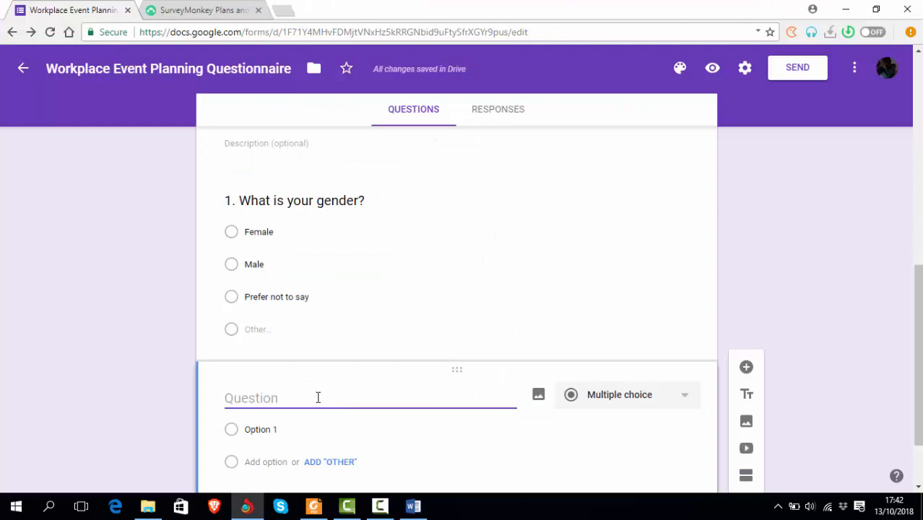
{"action": "type", "text": "2."}
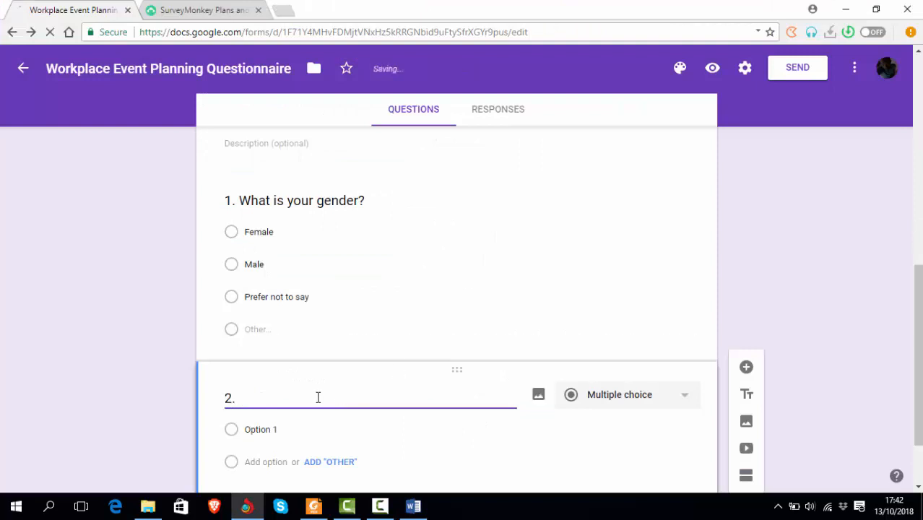
{"action": "type", "text": "2.\tWhat is your age?"}
{"action": "left_click", "coordinate": [279, 397]}
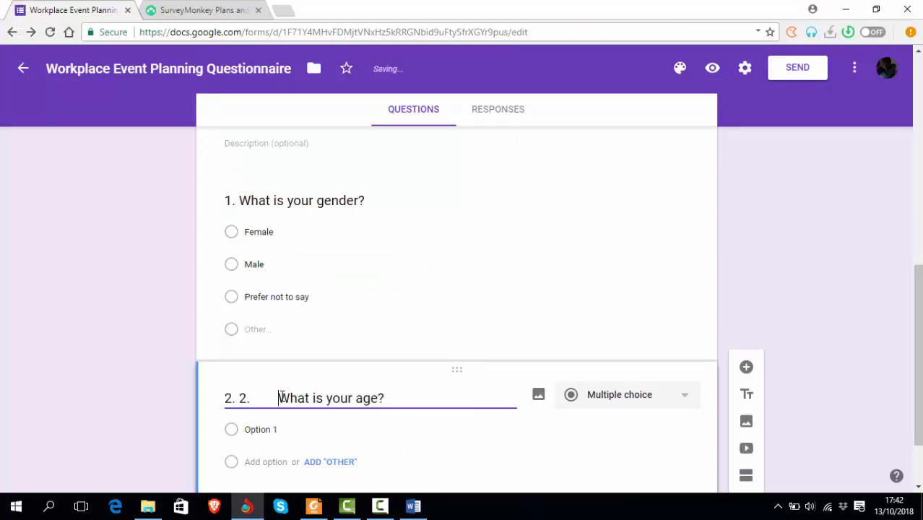
{"action": "key", "text": "BackSpace"}
{"action": "key", "text": "BackSpace"}
{"action": "key", "text": "BackSpace"}
{"action": "scroll", "coordinate": [282, 402], "scroll_direction": "down", "scroll_amount": 1}
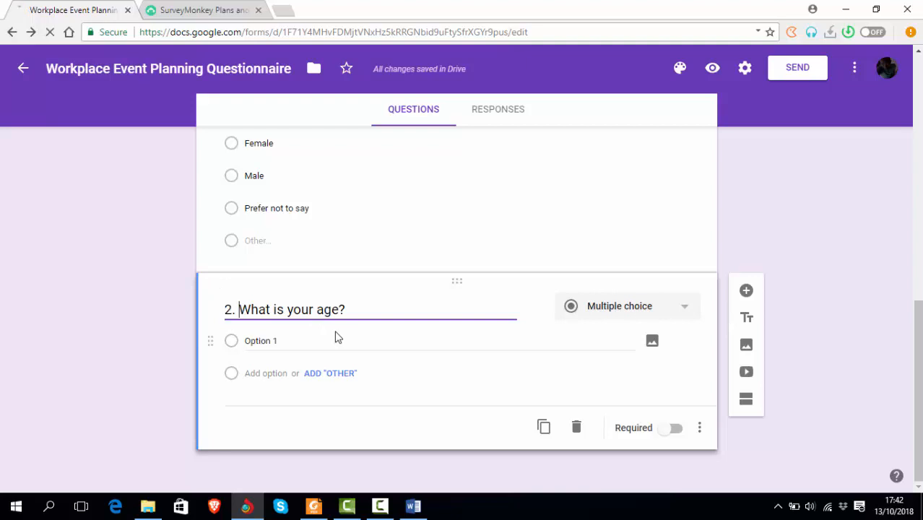
Switch to the Word questionnaire and copy all the age options, from "Under 16" to "Over 65"
{"action": "key", "text": "alt+Tab"}
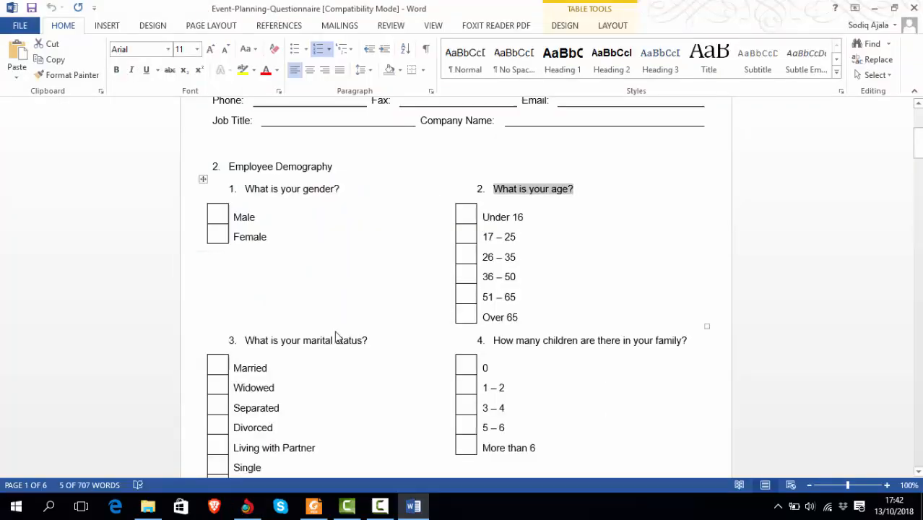
{"action": "left_click", "coordinate": [483, 218]}
{"action": "key", "text": "shift+Down"}
{"action": "key", "text": "shift+Down"}
{"action": "key", "text": "shift+Down"}
{"action": "key", "text": "shift+Down"}
{"action": "key", "text": "shift+Down"}
{"action": "key", "text": "shift+Down"}
{"action": "key", "text": "ctrl+c"}
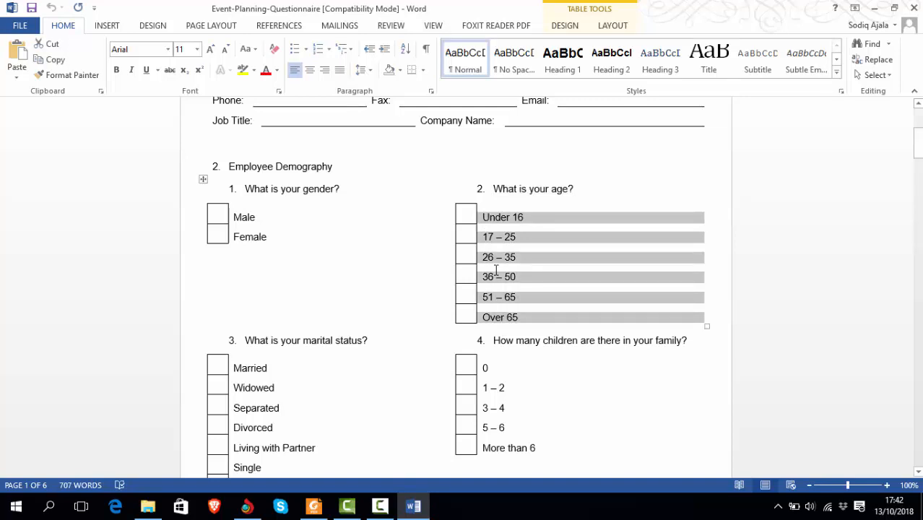
Return to the form and replace the age question's placeholder option with the copied age ranges
{"action": "key", "text": "alt+Tab"}
{"action": "left_click", "coordinate": [277, 341]}
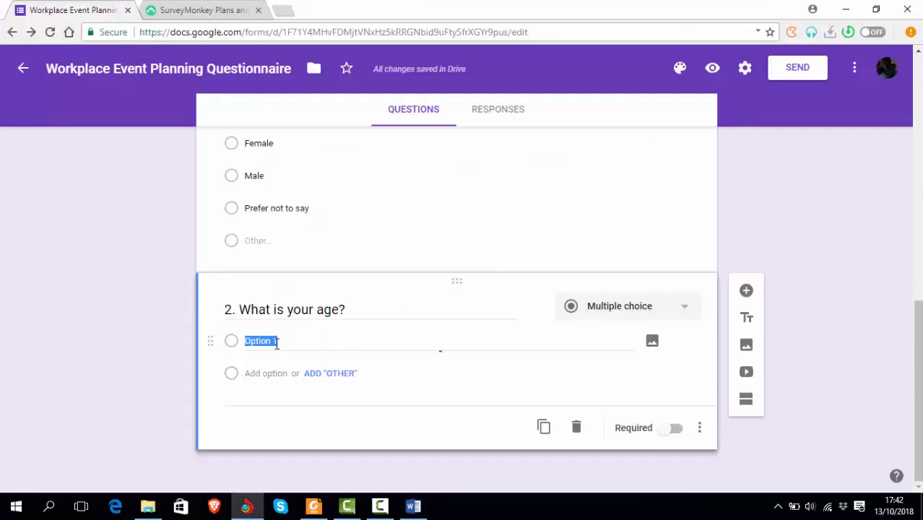
{"action": "key", "text": "ctrl+v"}
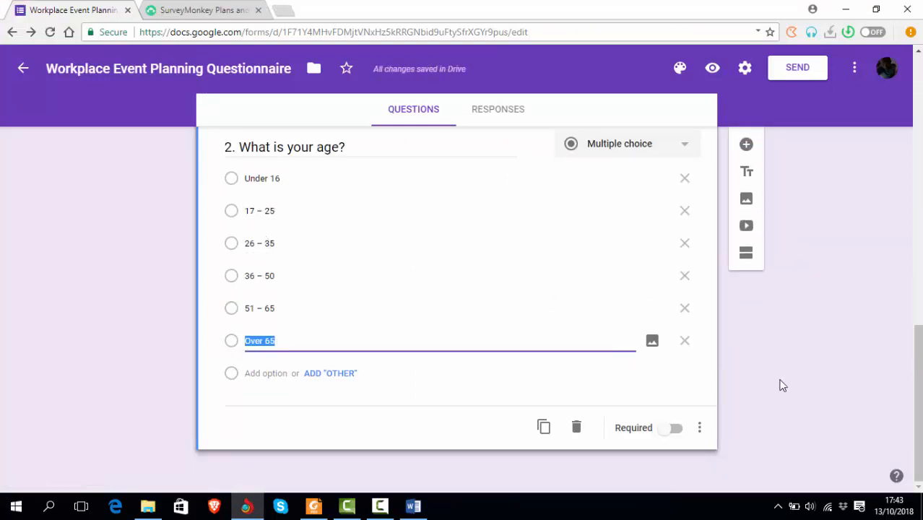
Add another question below the age question, and copy the text "What is your marital status?" from the Word questionnaire
{"action": "left_click", "coordinate": [746, 145]}
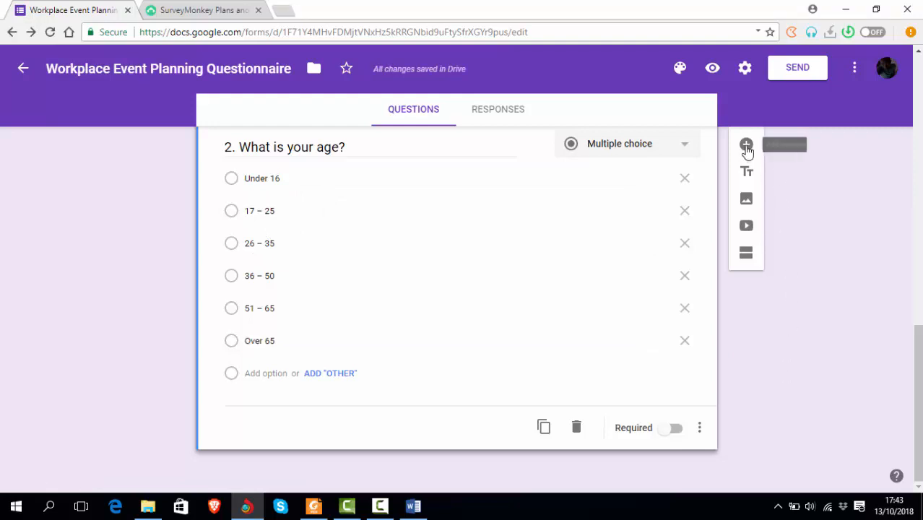
{"action": "key", "text": "alt+Tab"}
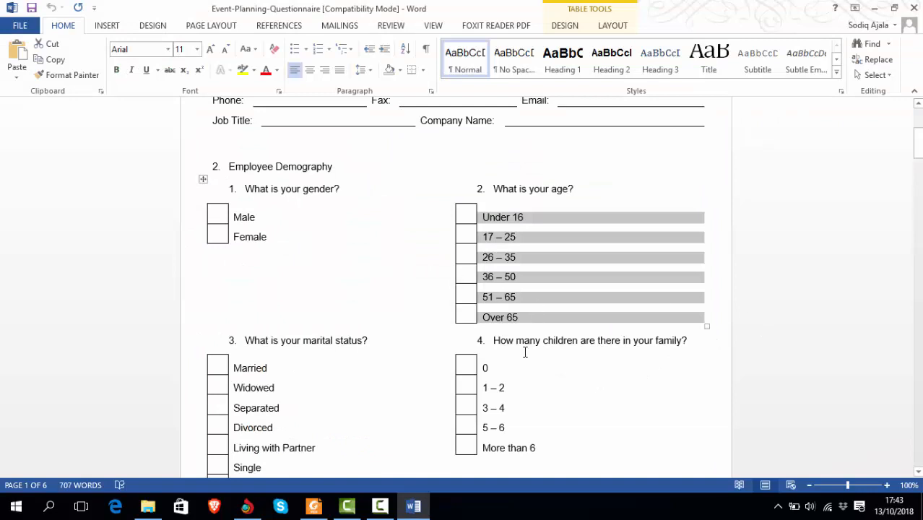
{"action": "scroll", "coordinate": [525, 353], "scroll_direction": "down", "scroll_amount": 4}
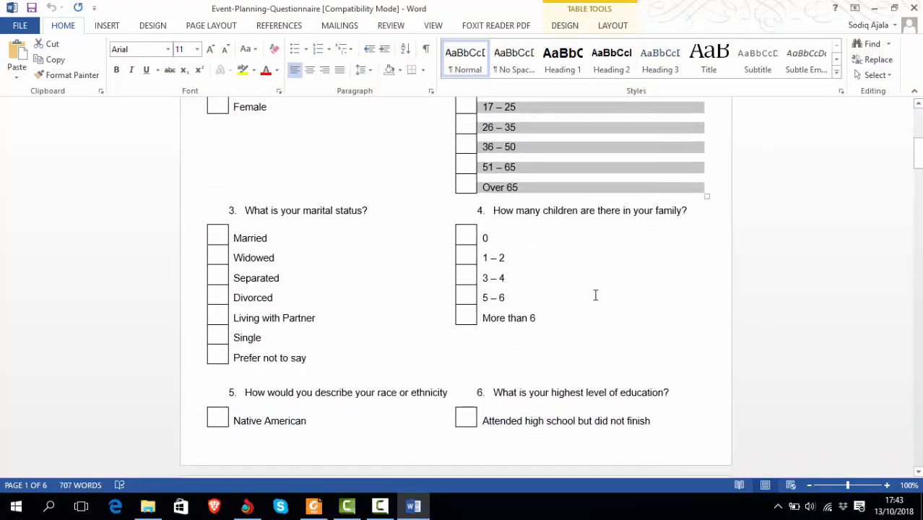
{"action": "scroll", "coordinate": [622, 322], "scroll_direction": "down", "scroll_amount": 1}
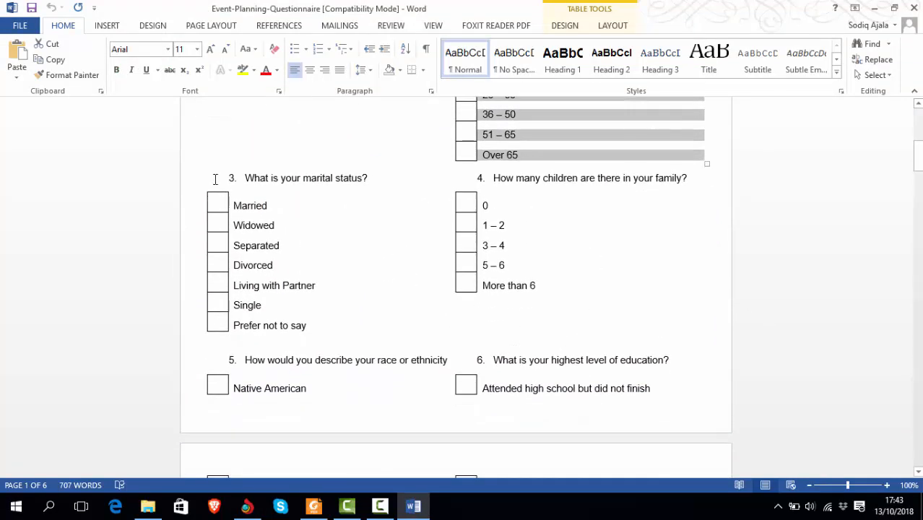
{"action": "scroll", "coordinate": [390, 234], "scroll_direction": "down", "scroll_amount": 1}
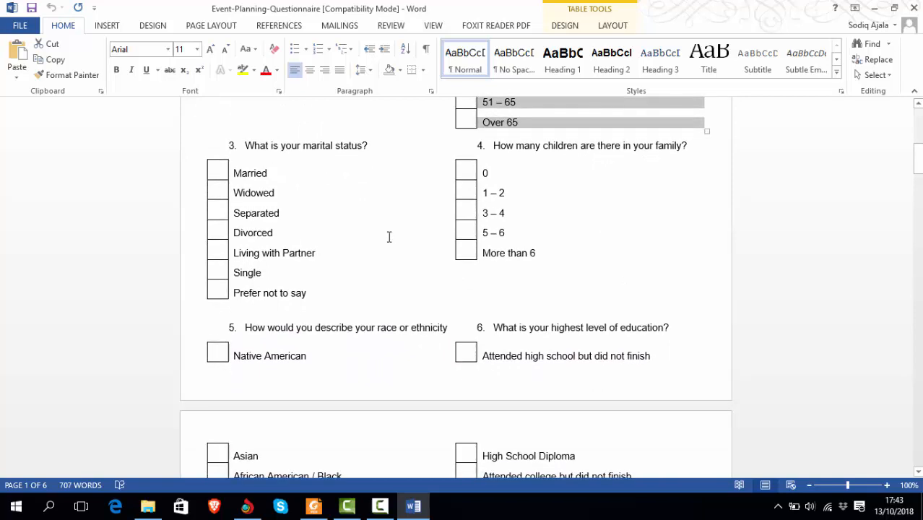
{"action": "left_click", "coordinate": [368, 147]}
{"action": "key", "text": "shift+Left"}
{"action": "key", "text": "shift+Left"}
{"action": "key", "text": "shift+Left"}
{"action": "key", "text": "shift+Left"}
{"action": "key", "text": "shift+Left"}
{"action": "key", "text": "shift+Left"}
{"action": "key", "text": "shift+Left"}
{"action": "key", "text": "shift+Left"}
{"action": "key", "text": "shift+Left"}
{"action": "key", "text": "shift+Left"}
{"action": "key", "text": "shift+Left"}
{"action": "key", "text": "shift+Left"}
{"action": "key", "text": "shift+Left"}
{"action": "key", "text": "shift+Left"}
{"action": "key", "text": "shift+Left"}
{"action": "key", "text": "shift+Left"}
{"action": "key", "text": "shift+Left"}
{"action": "key", "text": "shift+Left"}
{"action": "key", "text": "shift+Left"}
{"action": "key", "text": "shift+Left"}
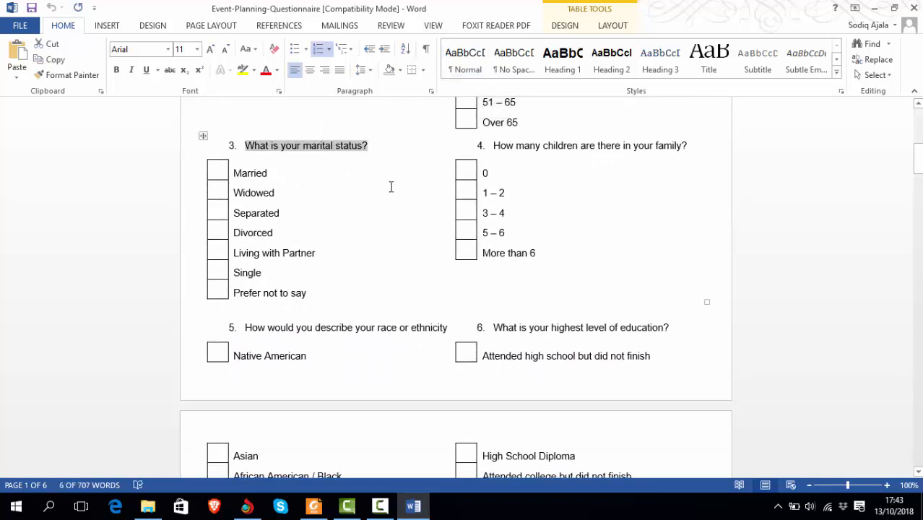
Return to the form and title the new question "3. What is your marital status?", with the pasted duplicate number removed
{"action": "key", "text": "alt+Tab"}
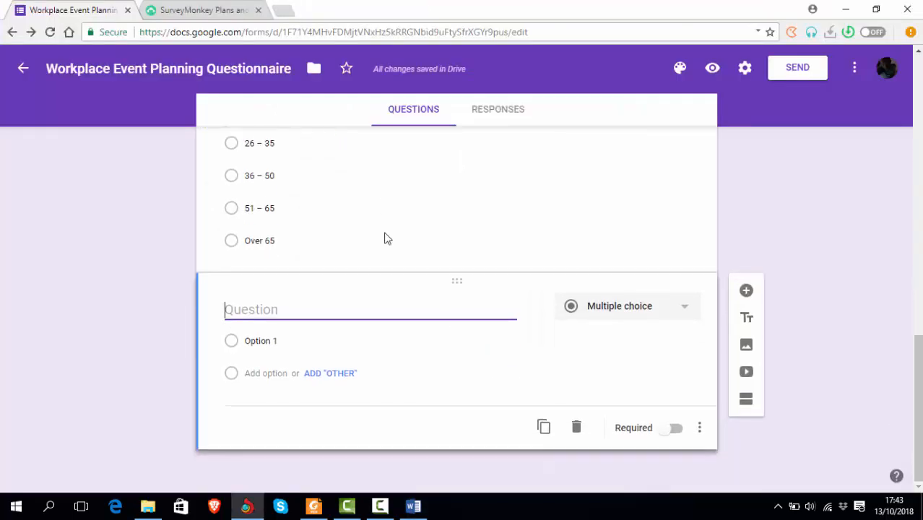
{"action": "type", "text": "3."}
{"action": "type", "text": "3.\tWhat is your marital status?"}
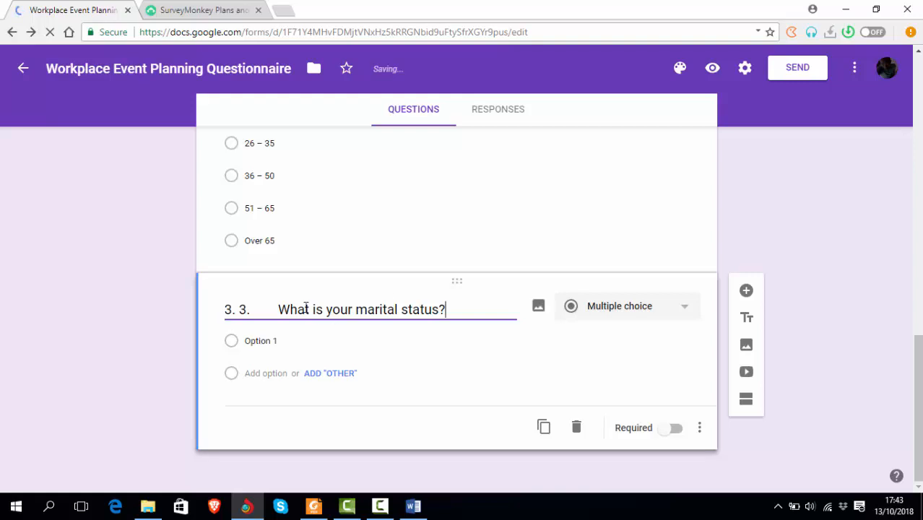
{"action": "left_click", "coordinate": [279, 309]}
{"action": "key", "text": "BackSpace"}
{"action": "key", "text": "BackSpace"}
{"action": "key", "text": "BackSpace"}
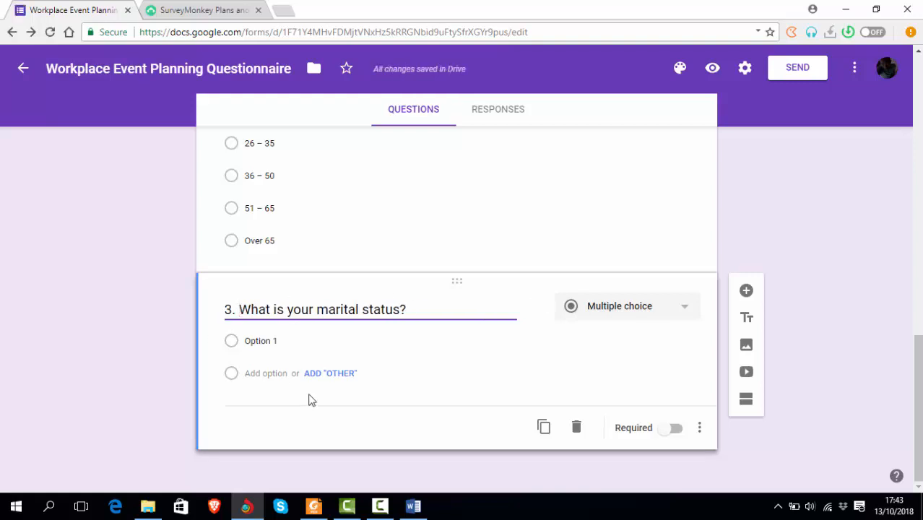
Switch to the Word questionnaire and copy the marital status options, from "Married" to "Prefer not to say"
{"action": "key", "text": "alt+Tab"}
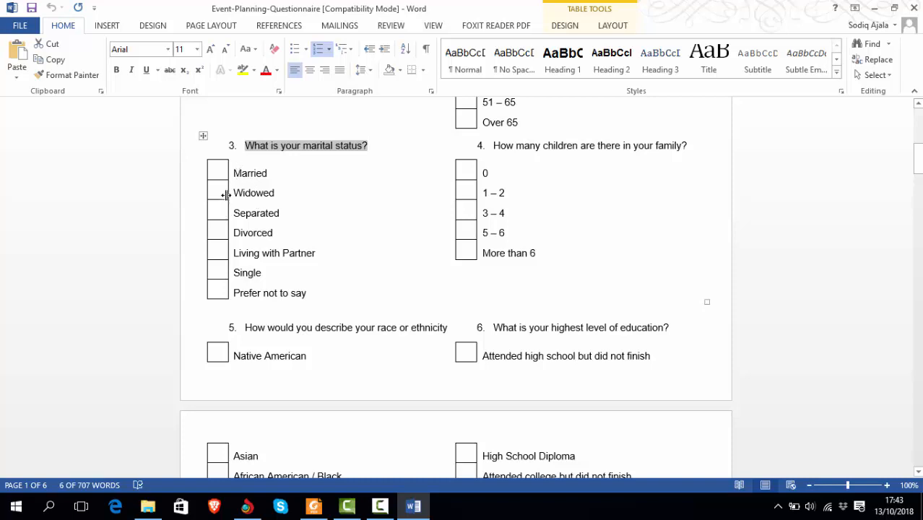
{"action": "left_click", "coordinate": [234, 172]}
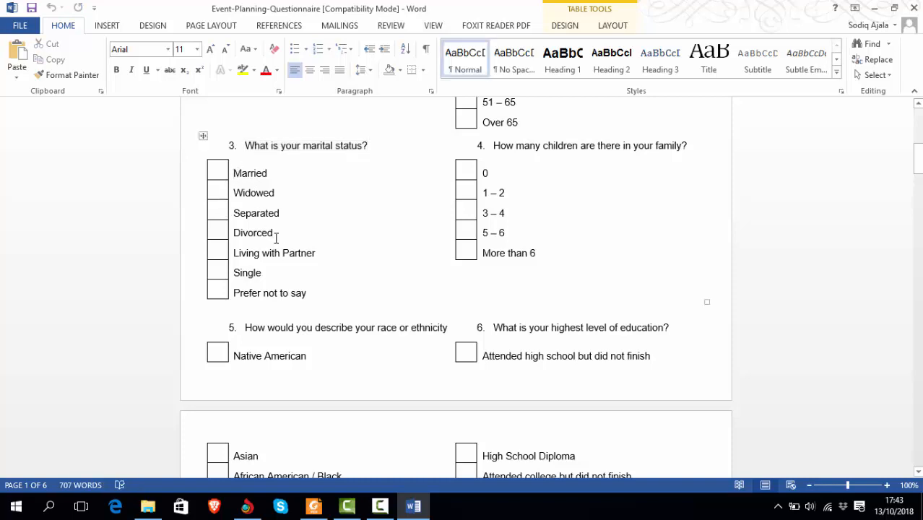
{"action": "key", "text": "shift+Down"}
{"action": "key", "text": "shift+Down"}
{"action": "key", "text": "shift+Down"}
{"action": "key", "text": "shift+Down"}
{"action": "key", "text": "shift+Down"}
{"action": "key", "text": "shift+Down"}
{"action": "key", "text": "shift+Down"}
{"action": "key", "text": "ctrl+c"}
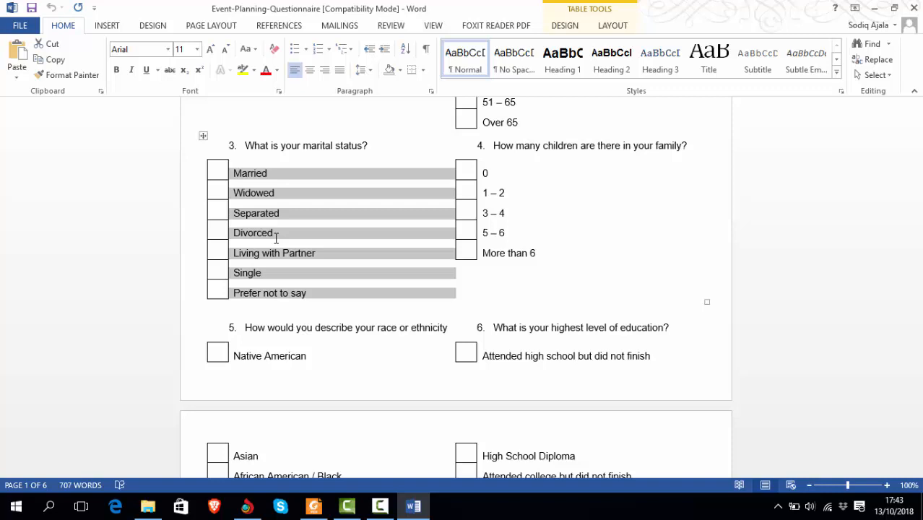
Return to the form, replace the marital status question's placeholder option with the copied options, and check the result
{"action": "key", "text": "alt+Tab"}
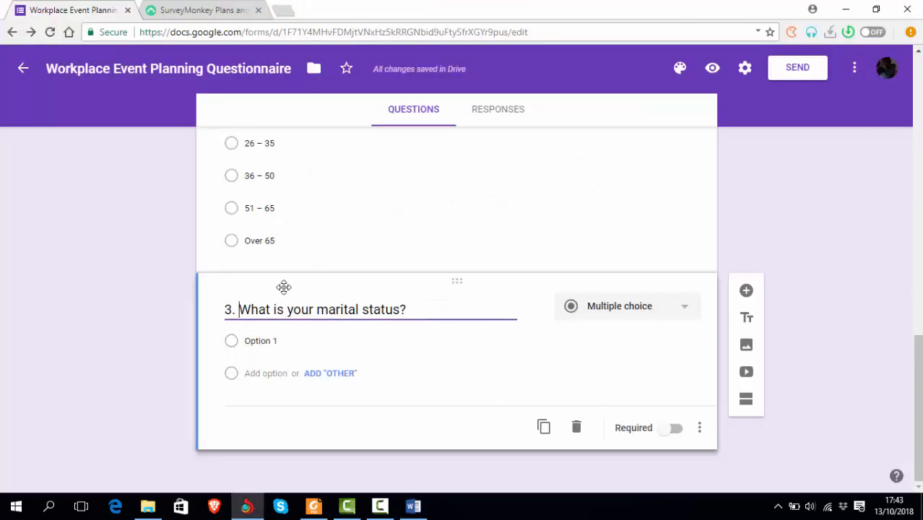
{"action": "left_click", "coordinate": [260, 340]}
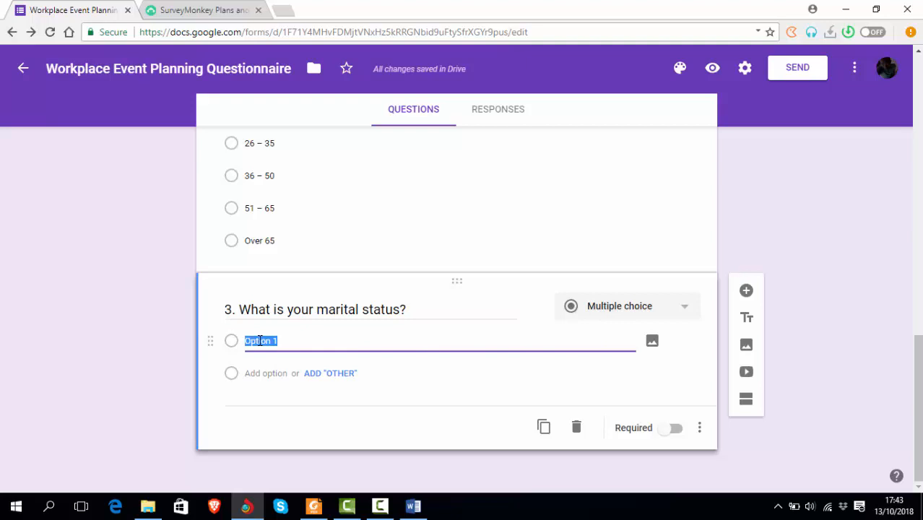
{"action": "key", "text": "ctrl+v"}
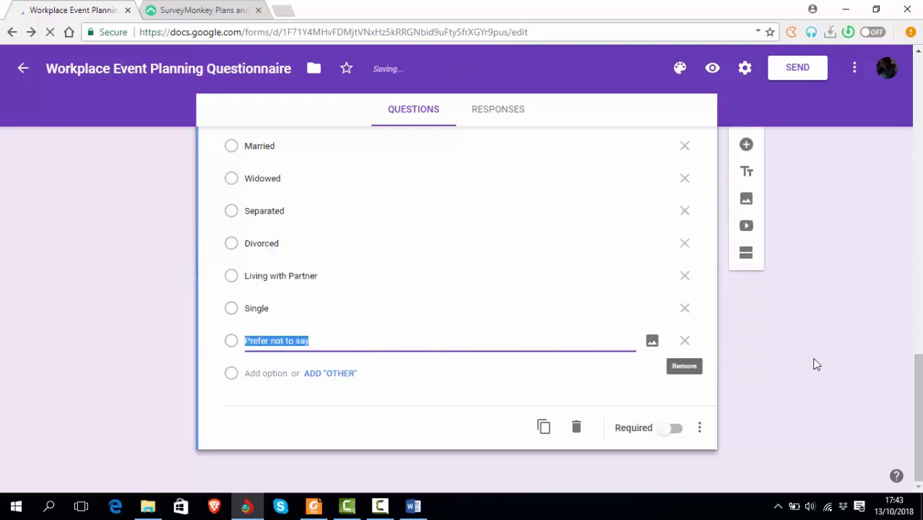
{"action": "scroll", "coordinate": [805, 365], "scroll_direction": "up", "scroll_amount": 4}
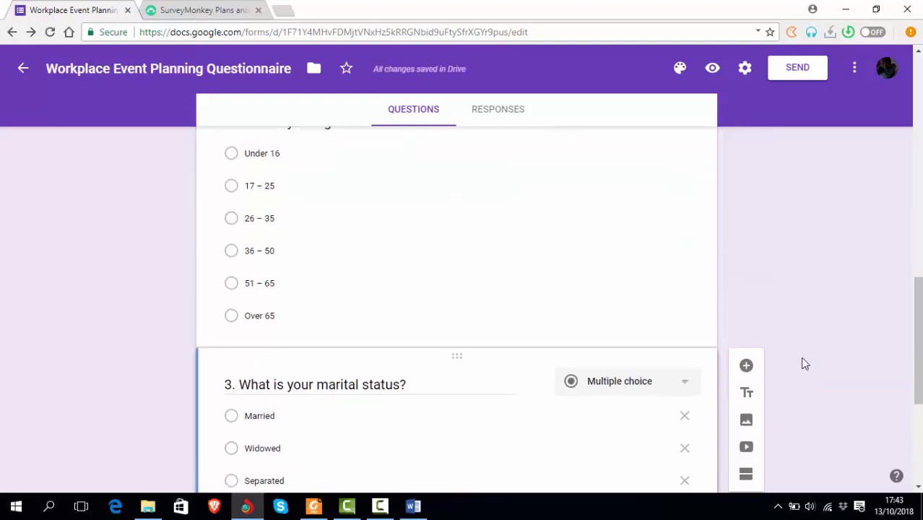
{"action": "scroll", "coordinate": [805, 365], "scroll_direction": "down", "scroll_amount": 4}
{"action": "scroll", "coordinate": [805, 364], "scroll_direction": "up", "scroll_amount": 4}
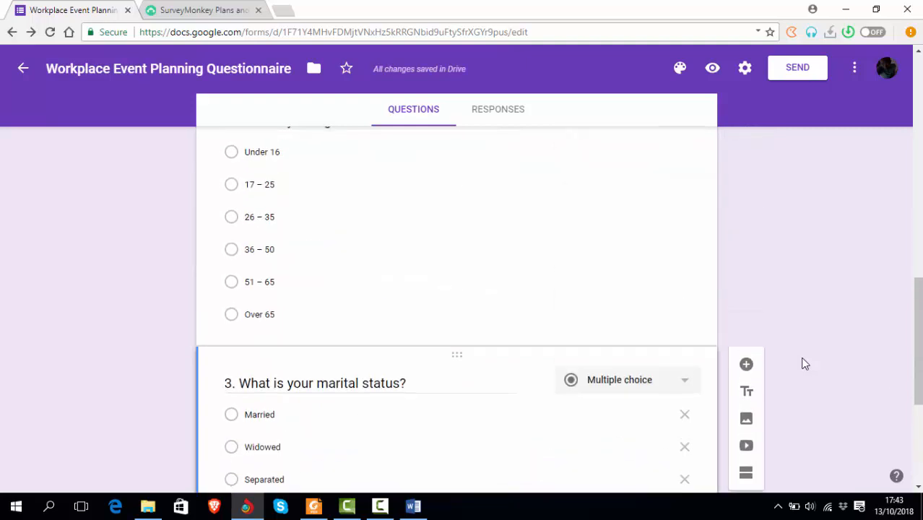
{"action": "scroll", "coordinate": [806, 365], "scroll_direction": "down", "scroll_amount": 4}
{"action": "scroll", "coordinate": [805, 364], "scroll_direction": "up", "scroll_amount": 2}
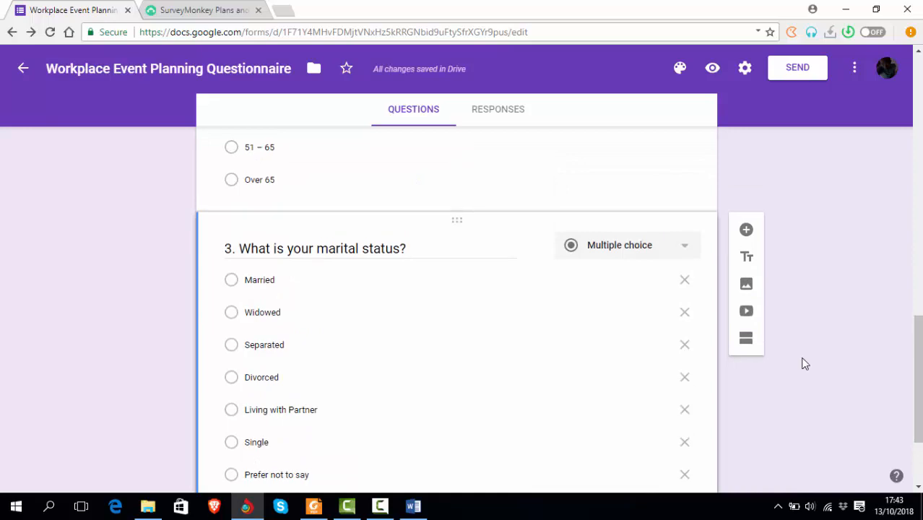
{"action": "scroll", "coordinate": [805, 365], "scroll_direction": "down", "scroll_amount": 2}
Switch to the Word questionnaire and copy the section heading "Interest in the events"
{"action": "key", "text": "alt+Tab"}
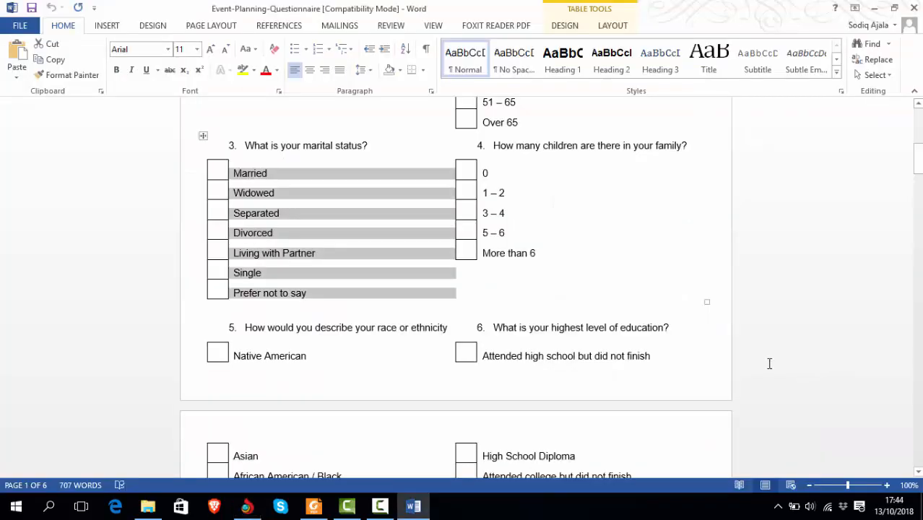
{"action": "scroll", "coordinate": [805, 364], "scroll_direction": "down", "scroll_amount": 7}
{"action": "scroll", "coordinate": [805, 364], "scroll_direction": "up", "scroll_amount": 3}
{"action": "scroll", "coordinate": [569, 280], "scroll_direction": "up", "scroll_amount": 4}
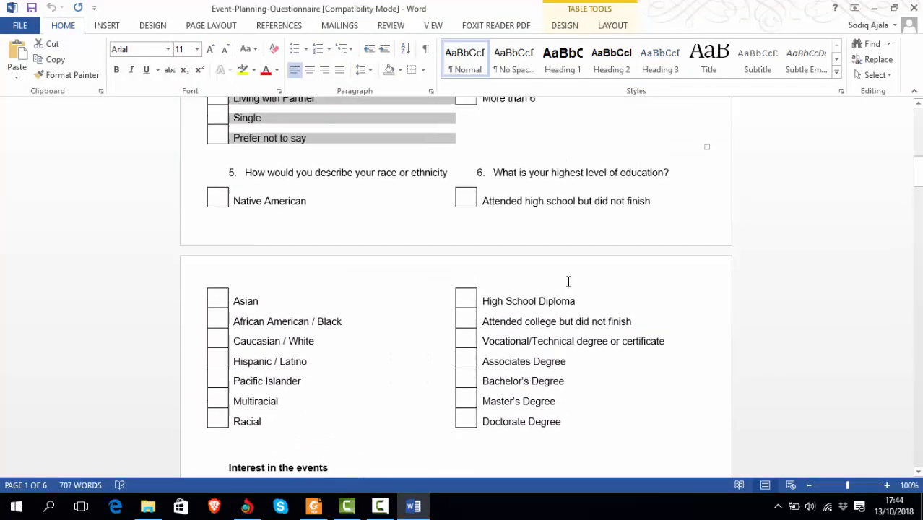
{"action": "scroll", "coordinate": [492, 270], "scroll_direction": "down", "scroll_amount": 3}
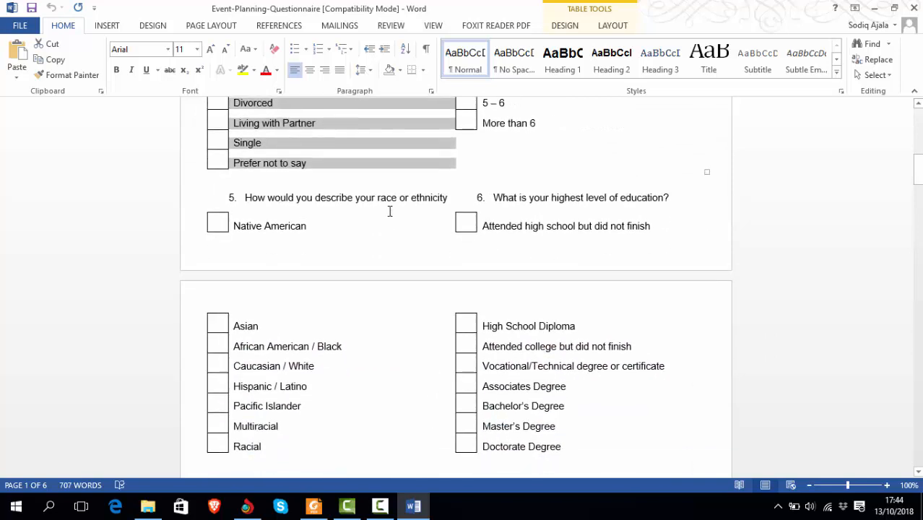
{"action": "scroll", "coordinate": [586, 380], "scroll_direction": "down", "scroll_amount": 6}
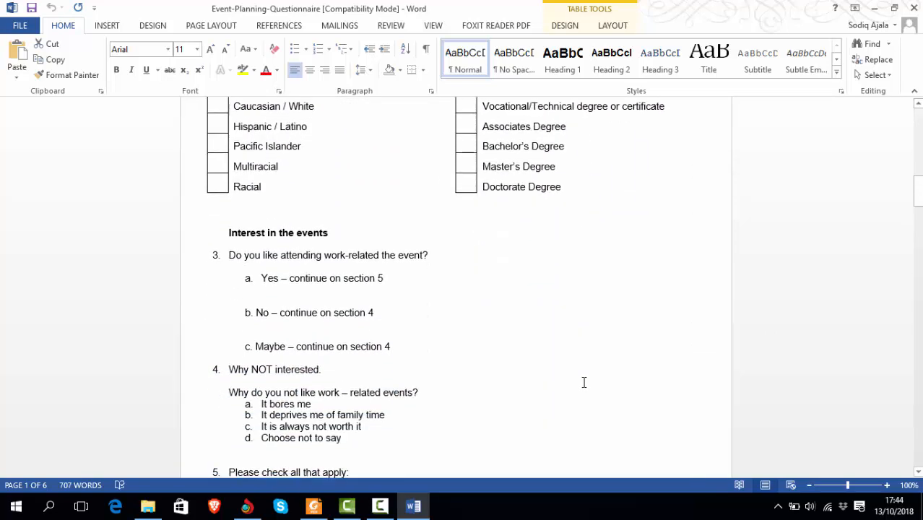
{"action": "left_click", "coordinate": [338, 238]}
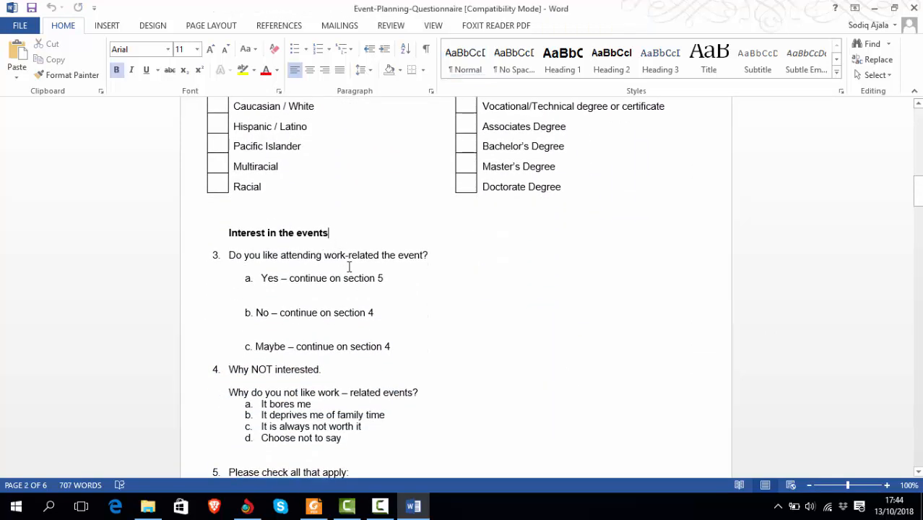
{"action": "key", "text": "shift+Left"}
{"action": "key", "text": "shift+Left"}
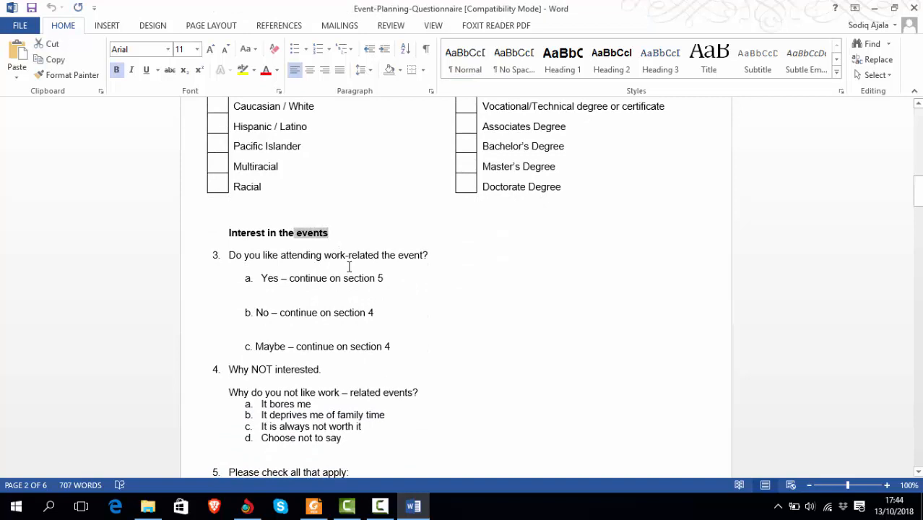
{"action": "key", "text": "shift+Left"}
{"action": "key", "text": "shift+Left"}
{"action": "key", "text": "shift+Left"}
{"action": "key", "text": "shift+Left"}
{"action": "key", "text": "shift+Left"}
{"action": "key", "text": "shift+Left"}
{"action": "key", "text": "shift+Left"}
{"action": "key", "text": "shift+Left"}
{"action": "key", "text": "shift+Left"}
{"action": "key", "text": "shift+Left"}
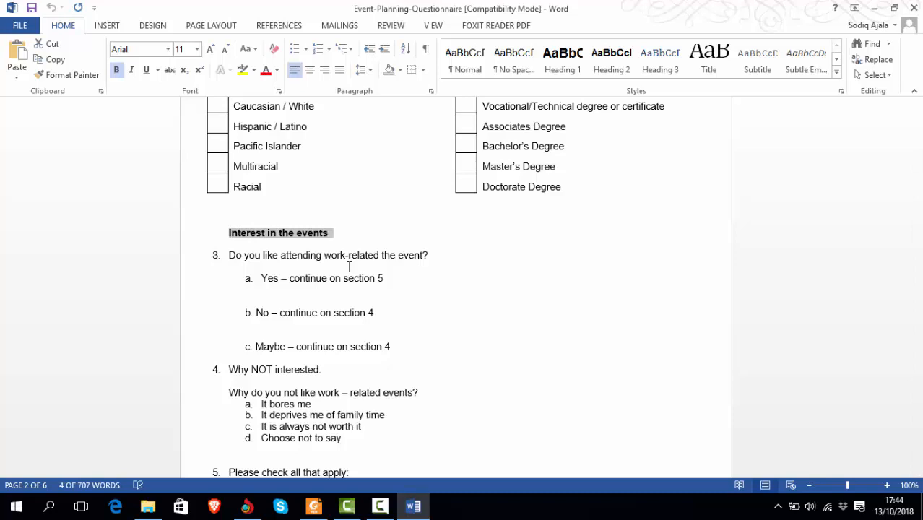
Return to the form and add a new section after the marital status question, titled "Interest in the events"
{"action": "key", "text": "alt+Tab"}
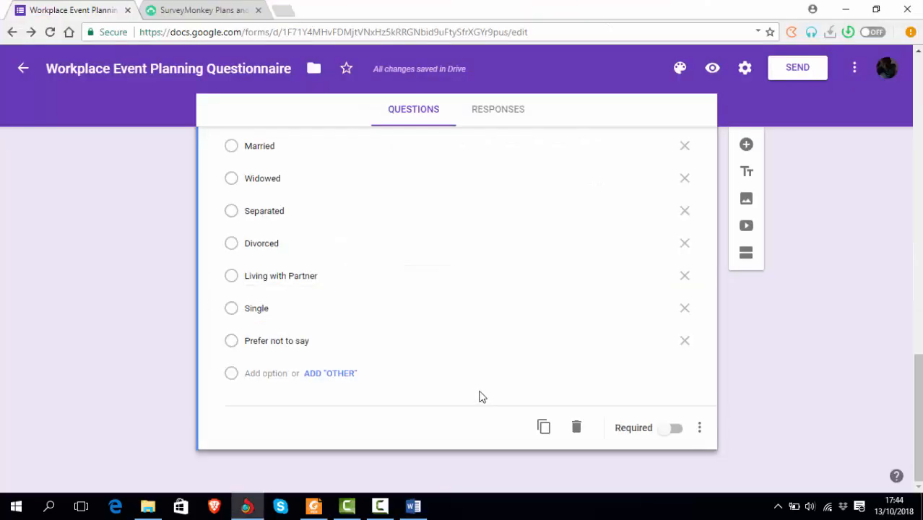
{"action": "left_click", "coordinate": [747, 255]}
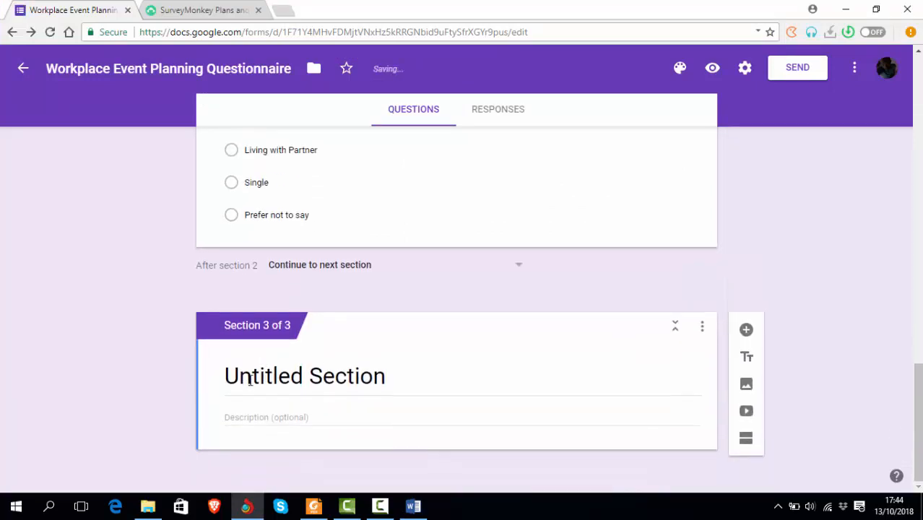
{"action": "left_click", "coordinate": [249, 380]}
{"action": "type", "text": "Interest in the events"}
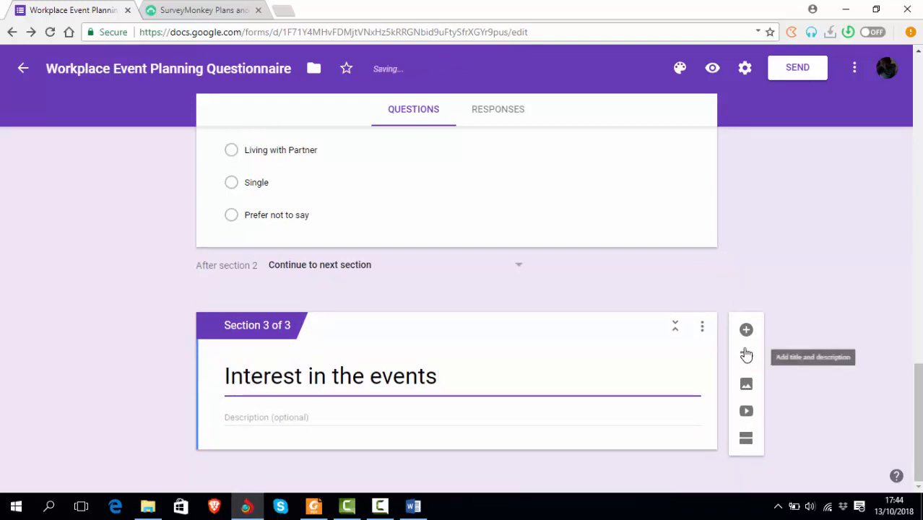
Add a question to the "Interest in the events" section, and copy "Do you like attending work-related the event?" from the Word questionnaire
{"action": "left_click", "coordinate": [747, 331]}
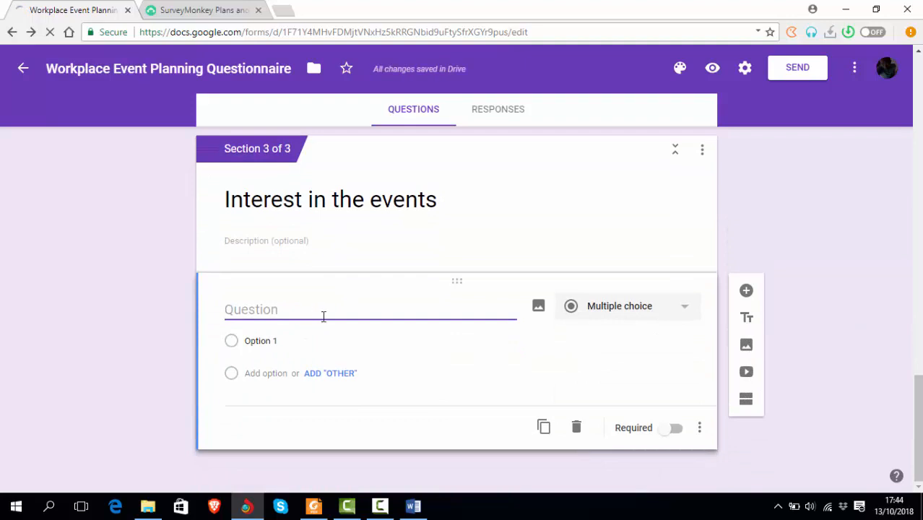
{"action": "key", "text": "alt+Tab"}
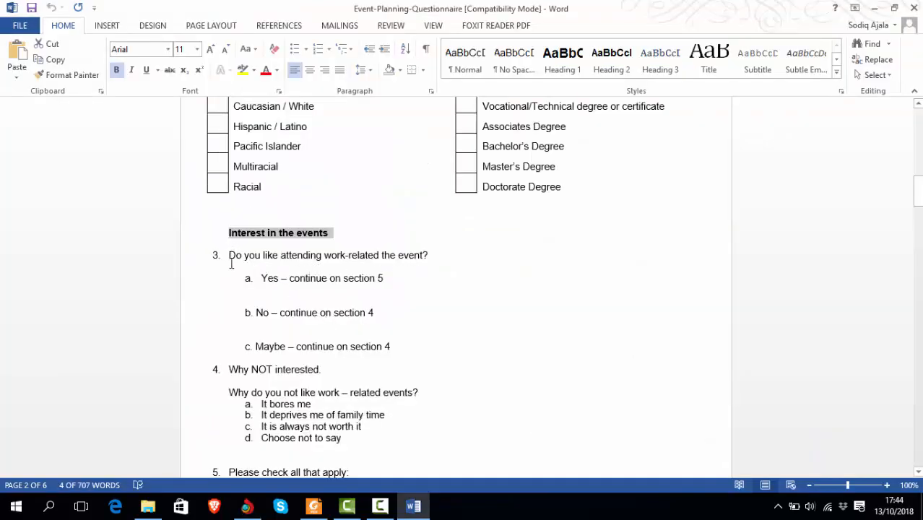
{"action": "left_click", "coordinate": [231, 264]}
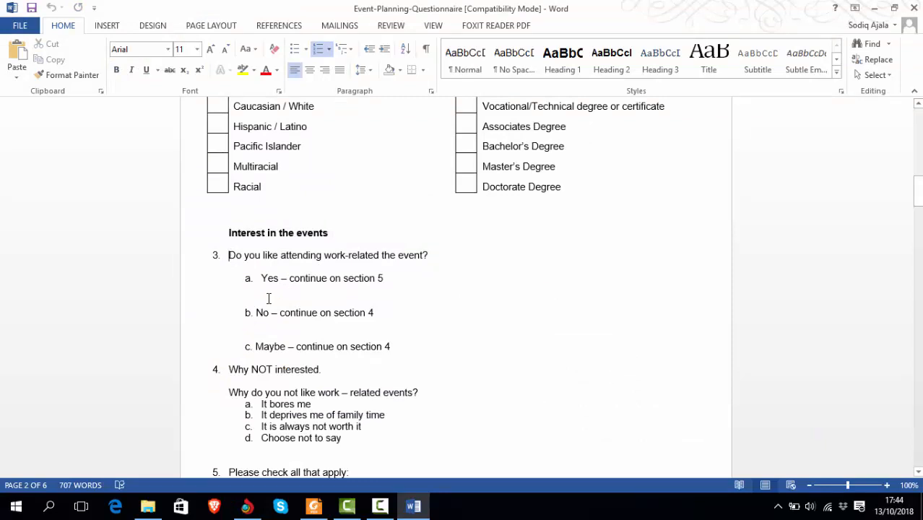
{"action": "key", "text": "shift+Right"}
{"action": "key", "text": "shift+Right"}
{"action": "key", "text": "shift+Right"}
{"action": "key", "text": "shift+Right"}
{"action": "key", "text": "shift+Right"}
{"action": "key", "text": "shift+Right"}
{"action": "key", "text": "shift+Right"}
{"action": "key", "text": "shift+Right"}
{"action": "key", "text": "shift+Right"}
{"action": "key", "text": "shift+Right"}
{"action": "key", "text": "shift+Right"}
{"action": "key", "text": "shift+Right"}
{"action": "key", "text": "shift+Right"}
{"action": "key", "text": "shift+Right"}
{"action": "key", "text": "shift+Right"}
{"action": "key", "text": "shift+Right"}
{"action": "key", "text": "shift+Right"}
{"action": "key", "text": "shift+Right"}
{"action": "key", "text": "shift+Right"}
{"action": "key", "text": "shift+Right"}
{"action": "key", "text": "shift+Right"}
{"action": "key", "text": "shift+Right"}
{"action": "key", "text": "shift+Right"}
{"action": "key", "text": "shift+Right"}
{"action": "key", "text": "shift+Right"}
{"action": "key", "text": "shift+Right"}
{"action": "key", "text": "shift+Right"}
{"action": "key", "text": "shift+Right"}
{"action": "key", "text": "shift+Right"}
{"action": "key", "text": "shift+Right"}
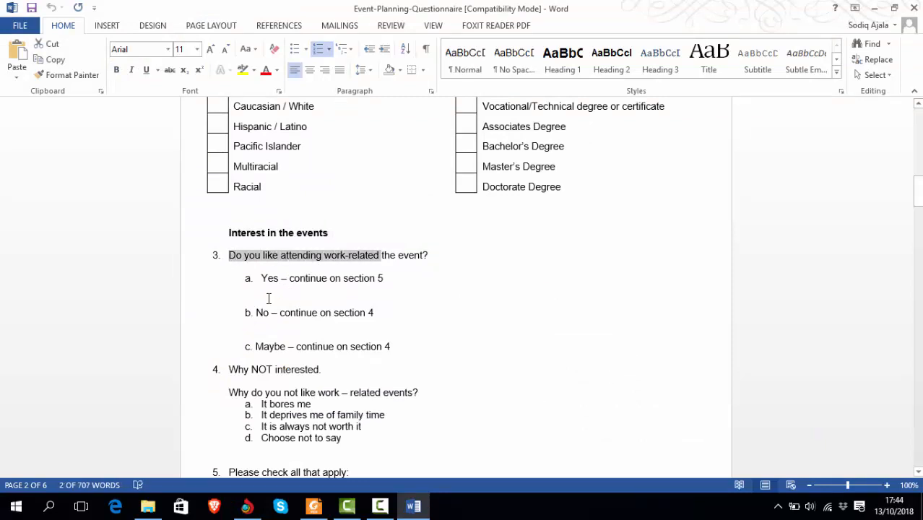
{"action": "key", "text": "shift+Right"}
{"action": "key", "text": "shift+Right"}
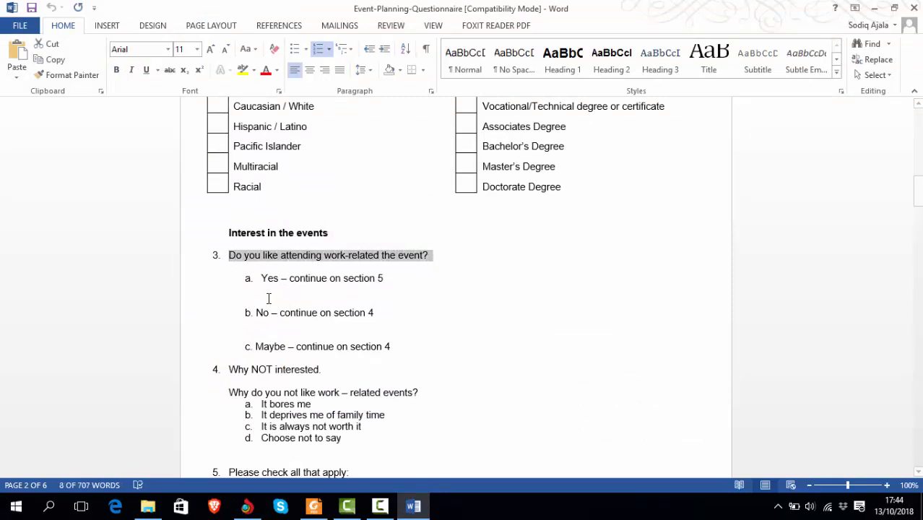
Return to the form, title the question "1. Do you like attending work-related the event?" without the pasted number, and add all suggested options: Yes, No, Maybe
{"action": "key", "text": "alt+Tab"}
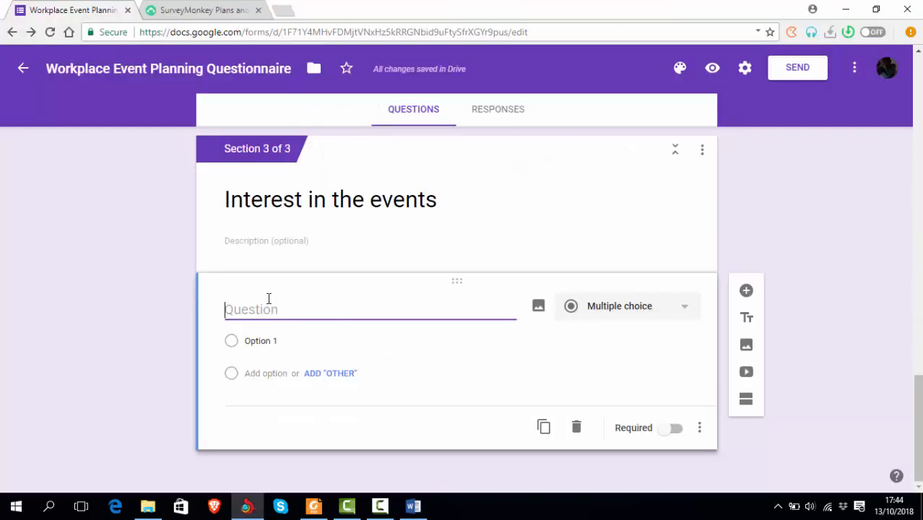
{"action": "type", "text": "1. 3.\tDo you like attending work-related the event?"}
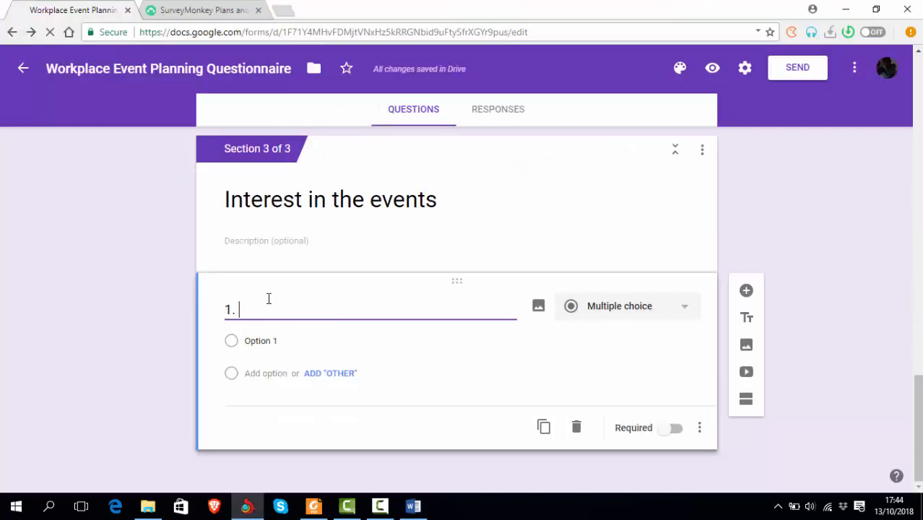
{"action": "left_click", "coordinate": [276, 297]}
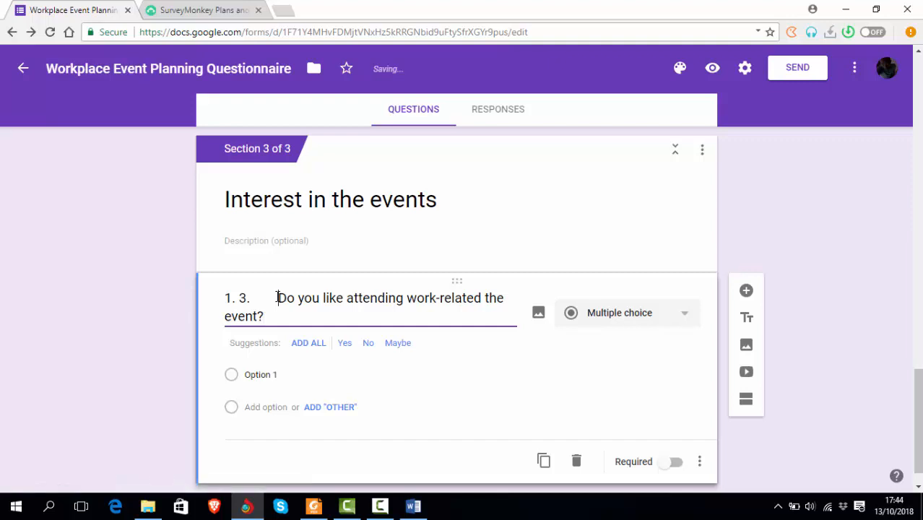
{"action": "key", "text": "BackSpace"}
{"action": "key", "text": "BackSpace"}
{"action": "key", "text": "BackSpace"}
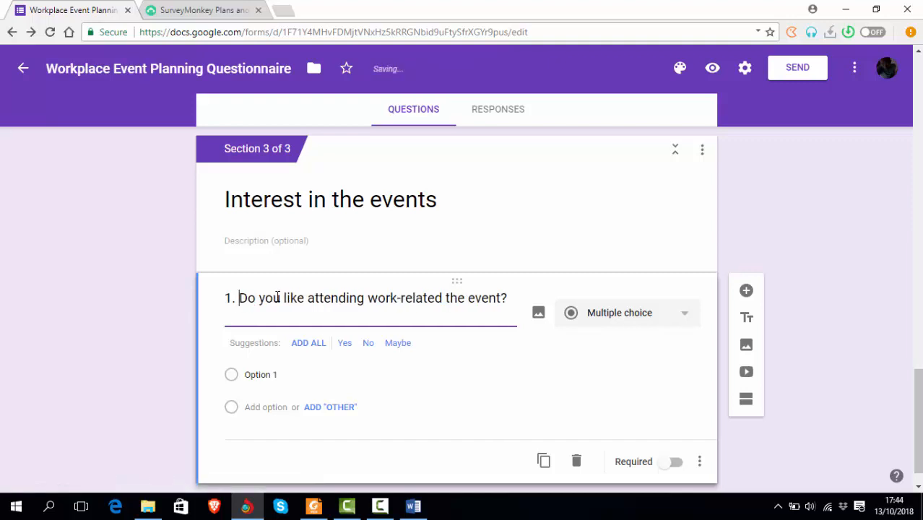
{"action": "left_click", "coordinate": [313, 344]}
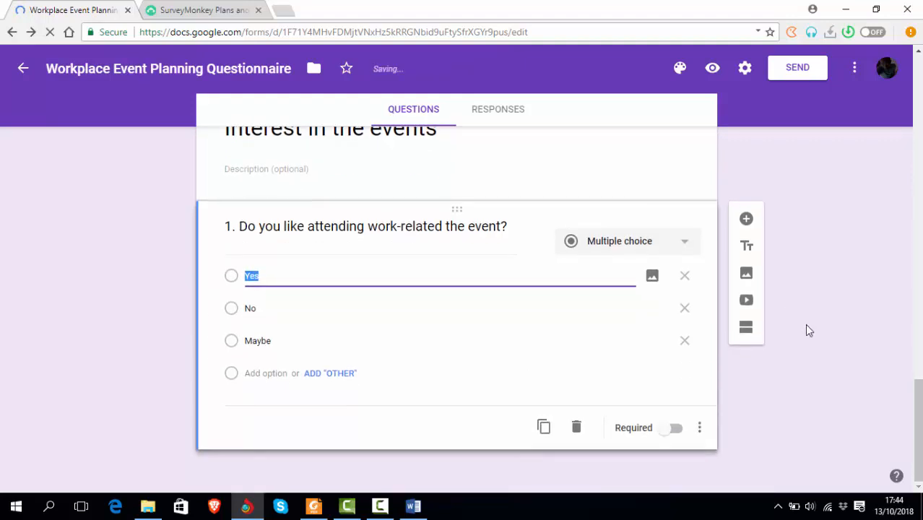
Switch to the Word questionnaire and copy the item 4 heading "Why NOT interested" without its full stop
{"action": "key", "text": "alt+Tab"}
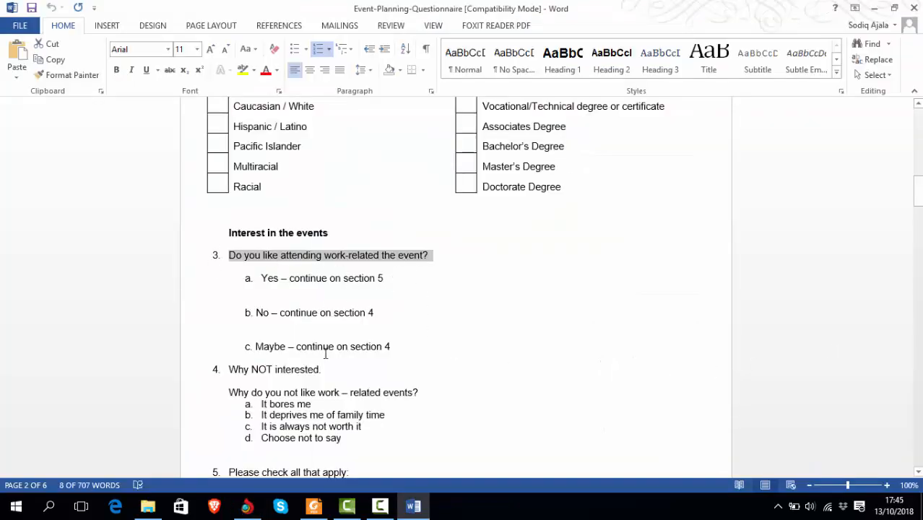
{"action": "left_click", "coordinate": [396, 296]}
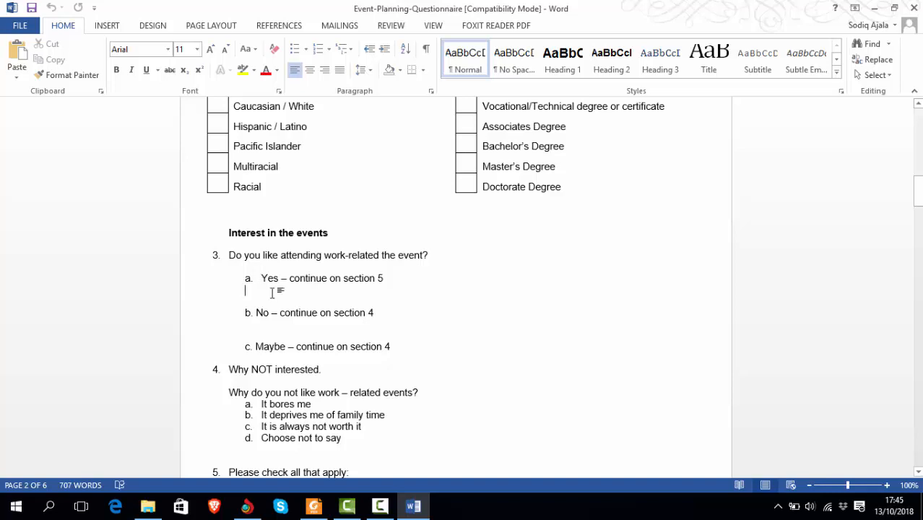
{"action": "left_click", "coordinate": [326, 369]}
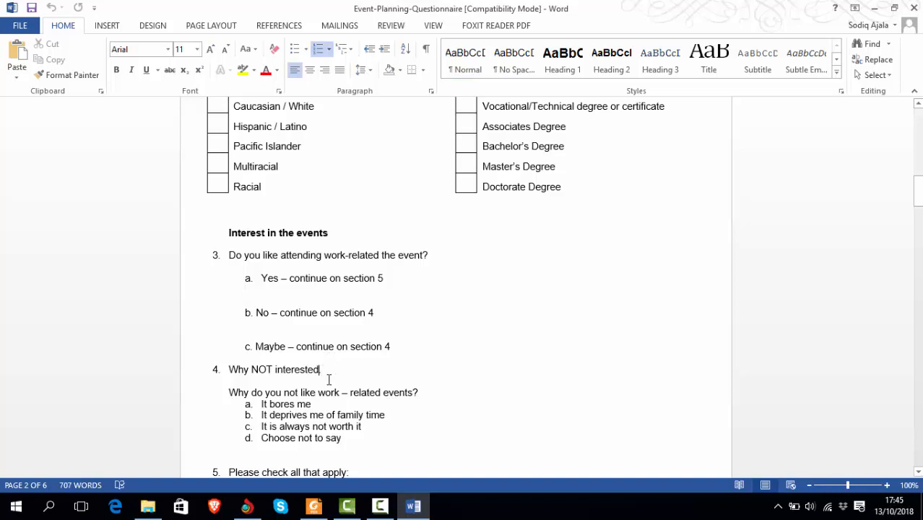
{"action": "key", "text": "shift+Left"}
{"action": "key", "text": "shift+Left"}
{"action": "key", "text": "shift+Left"}
{"action": "key", "text": "shift+Left"}
{"action": "key", "text": "shift+Left"}
{"action": "key", "text": "shift+Left"}
{"action": "key", "text": "shift+Left"}
{"action": "key", "text": "shift+Left"}
{"action": "key", "text": "shift+Left"}
{"action": "key", "text": "shift+Left"}
{"action": "key", "text": "shift+Left"}
{"action": "key", "text": "shift+Left"}
{"action": "key", "text": "shift+Left"}
{"action": "key", "text": "shift+Left"}
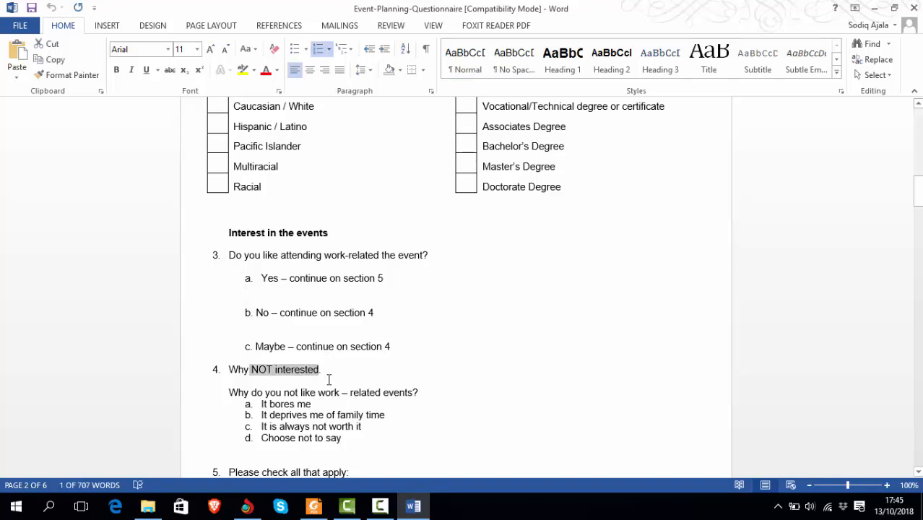
{"action": "key", "text": "shift+Left"}
{"action": "key", "text": "shift+Left"}
{"action": "key", "text": "shift+Left"}
{"action": "key", "text": "shift+Left"}
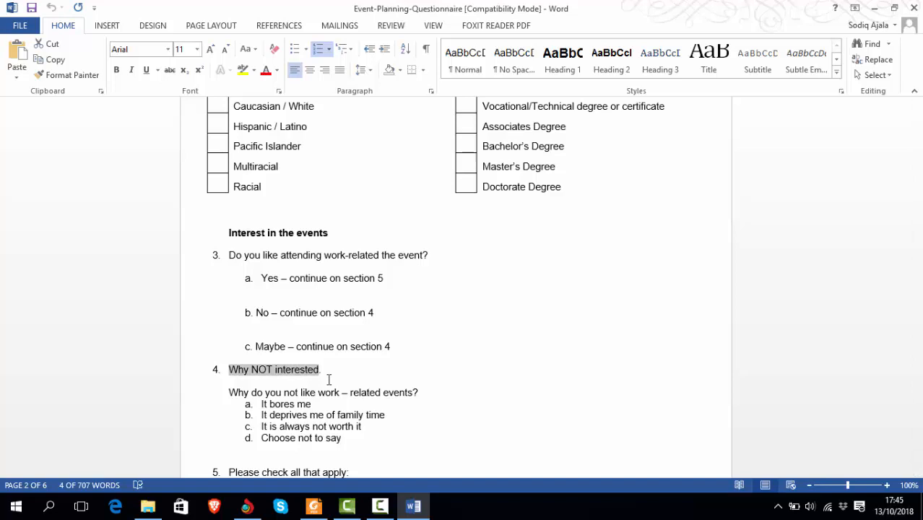
Return to the form and add a new section titled "Why NOT interested", with the pasted list number removed
{"action": "key", "text": "alt+Tab"}
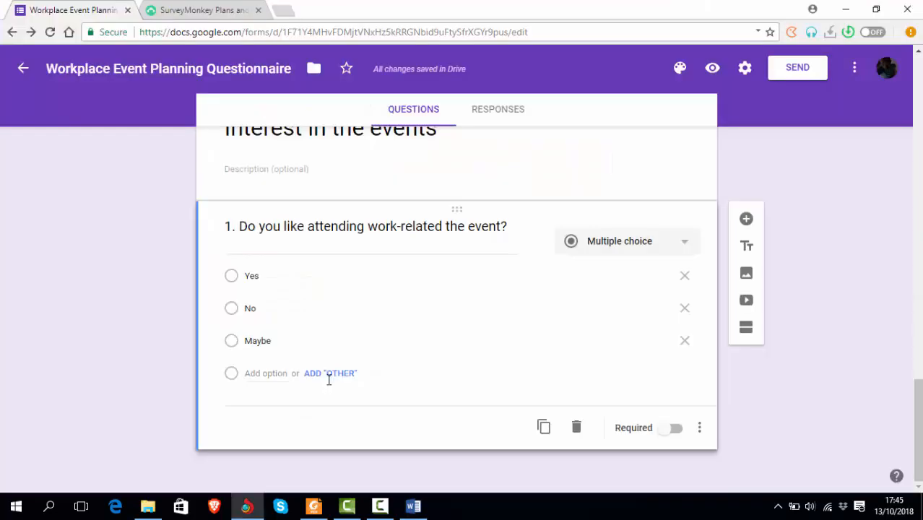
{"action": "scroll", "coordinate": [354, 406], "scroll_direction": "up", "scroll_amount": 4}
{"action": "scroll", "coordinate": [377, 428], "scroll_direction": "down", "scroll_amount": 5}
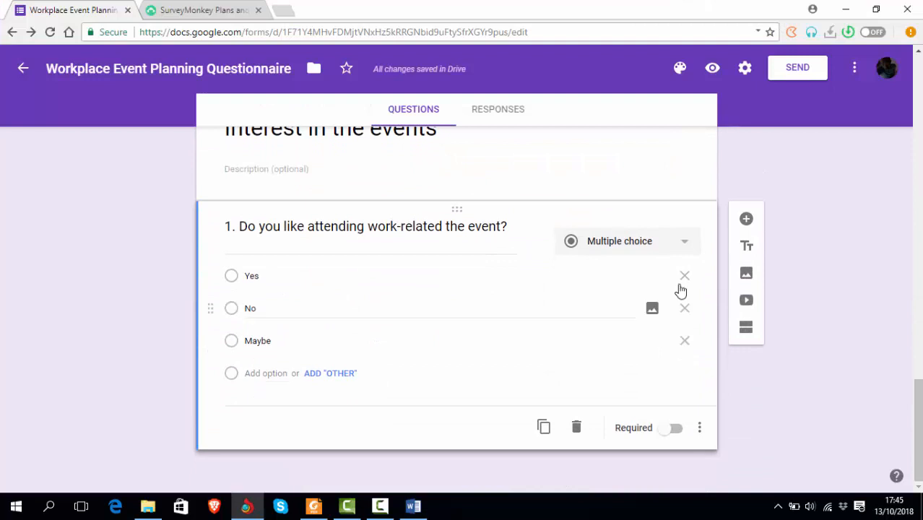
{"action": "left_click", "coordinate": [746, 327]}
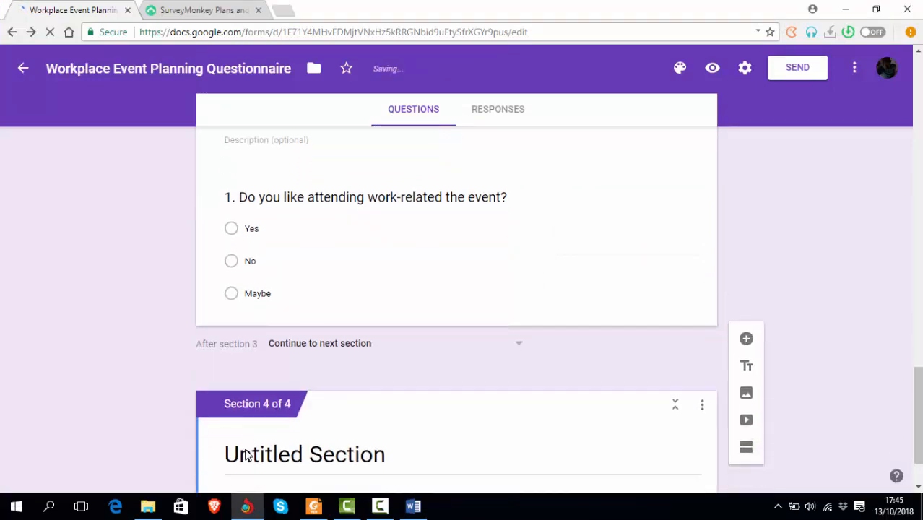
{"action": "left_click", "coordinate": [268, 378]}
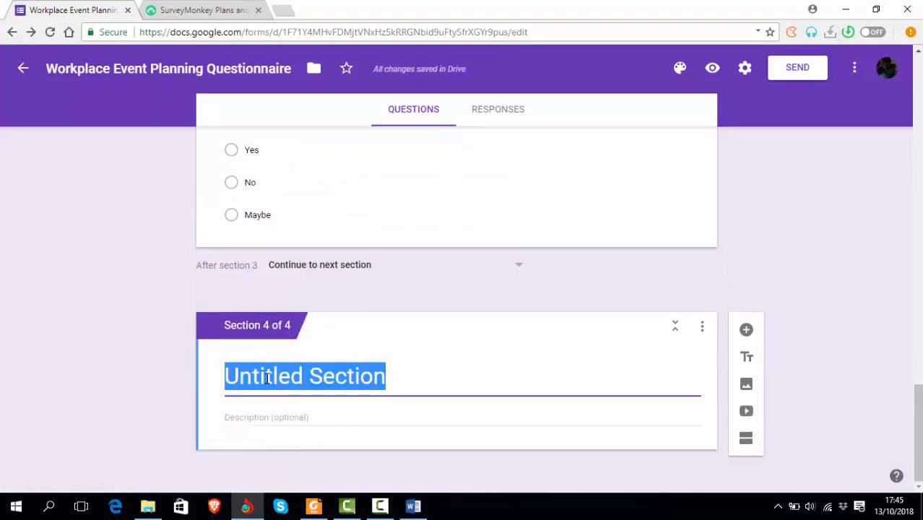
{"action": "type", "text": "4.\tWhy NOT interested"}
{"action": "left_click", "coordinate": [268, 376]}
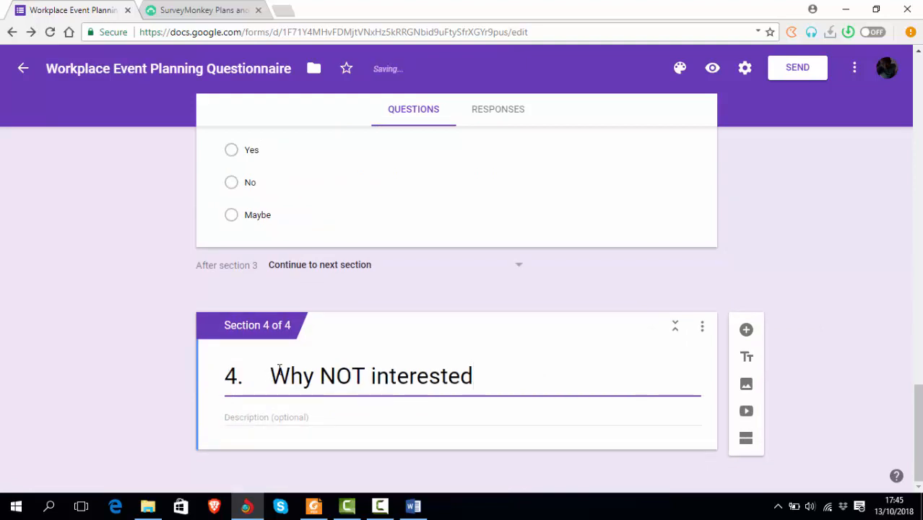
{"action": "key", "text": "BackSpace"}
{"action": "key", "text": "BackSpace"}
{"action": "key", "text": "BackSpace"}
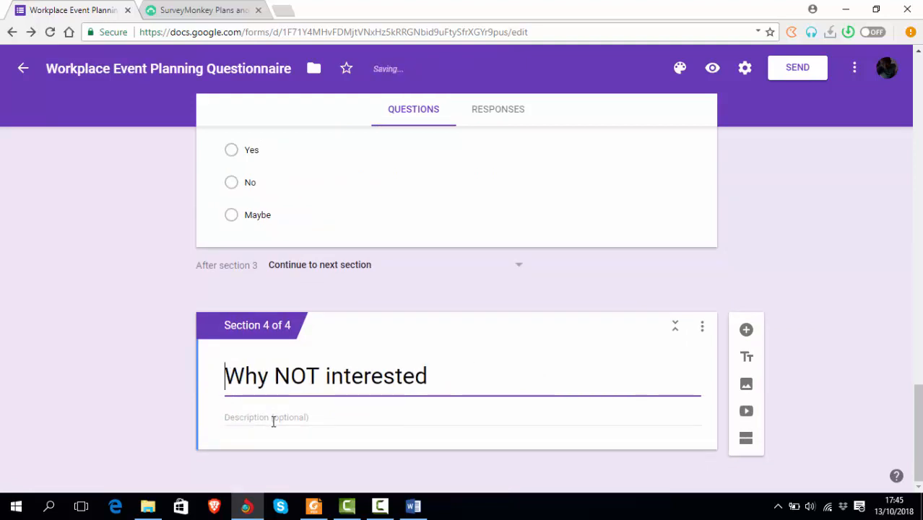
Copy the question "Why do you not like work – related events?" from the Word questionnaire and return to the form
{"action": "key", "text": "alt+Tab"}
{"action": "scroll", "coordinate": [274, 436], "scroll_direction": "down", "scroll_amount": 1}
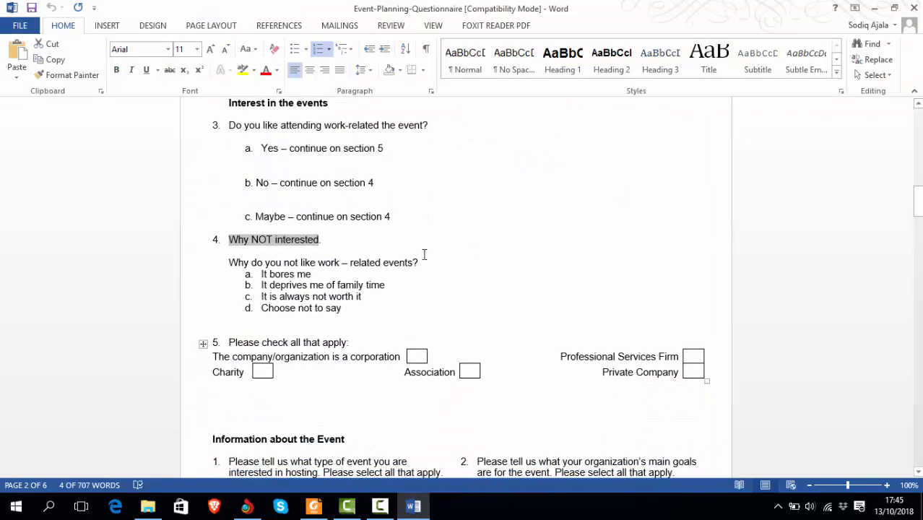
{"action": "left_click", "coordinate": [428, 262]}
{"action": "key", "text": "shift+Left"}
{"action": "key", "text": "shift+Left"}
{"action": "key", "text": "shift+Left"}
{"action": "key", "text": "shift+Left"}
{"action": "key", "text": "shift+Left"}
{"action": "key", "text": "shift+Left"}
{"action": "key", "text": "shift+Left"}
{"action": "key", "text": "shift+Left"}
{"action": "key", "text": "shift+Left"}
{"action": "key", "text": "shift+Left"}
{"action": "key", "text": "shift+Left"}
{"action": "key", "text": "shift+Left"}
{"action": "key", "text": "shift+Left"}
{"action": "key", "text": "shift+Left"}
{"action": "key", "text": "shift+Left"}
{"action": "key", "text": "shift+Left"}
{"action": "key", "text": "shift+Left"}
{"action": "key", "text": "shift+Left"}
{"action": "key", "text": "shift+Left"}
{"action": "key", "text": "shift+Left"}
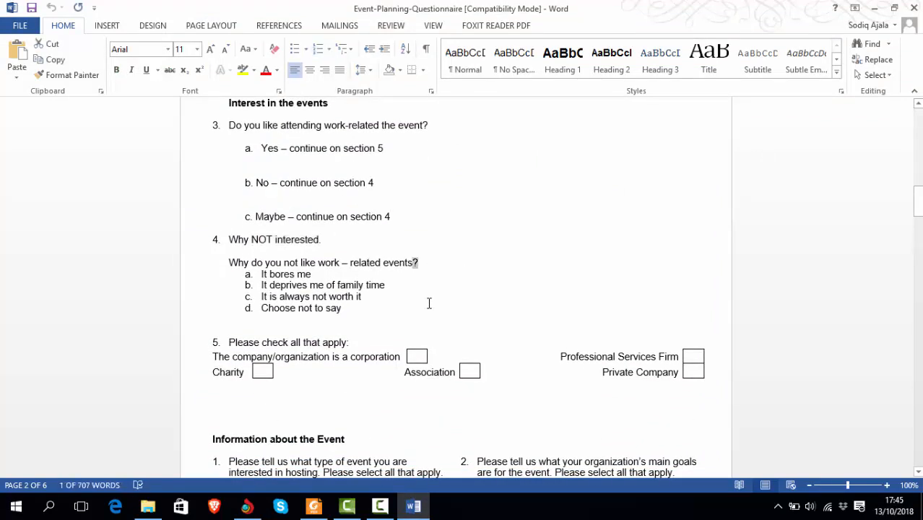
{"action": "key", "text": "shift+Left"}
{"action": "key", "text": "shift+Left"}
{"action": "key", "text": "shift+Left"}
{"action": "key", "text": "shift+Left"}
{"action": "key", "text": "ctrl+c"}
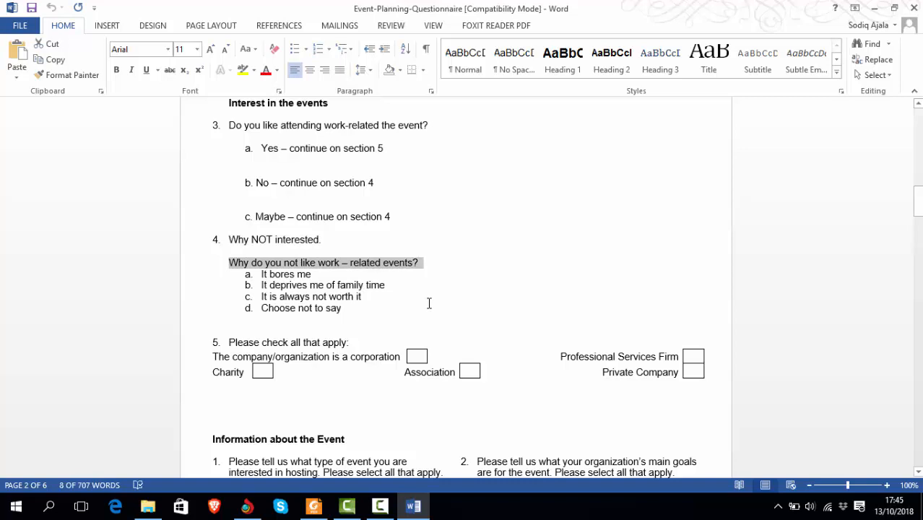
{"action": "key", "text": "alt+Tab"}
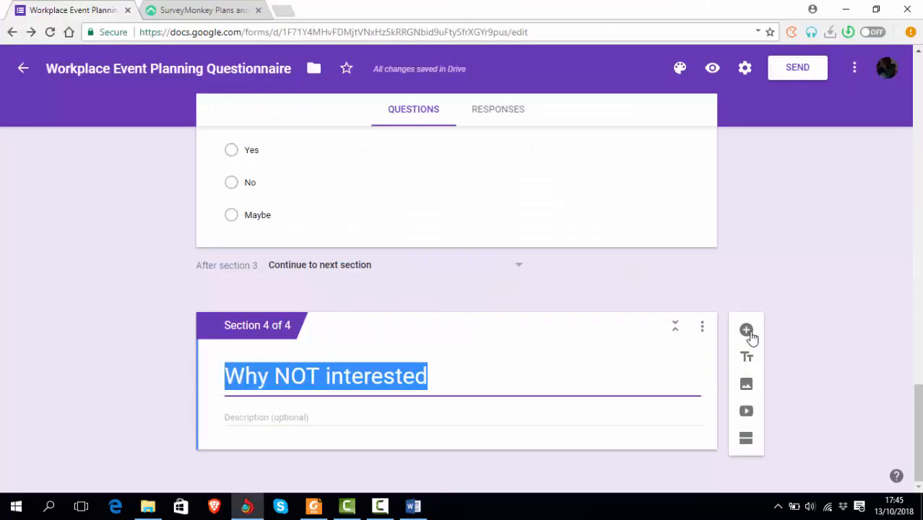
Add a question to the "Why NOT interested" section titled "1. Why do you not like work – related events?"
{"action": "left_click", "coordinate": [750, 334]}
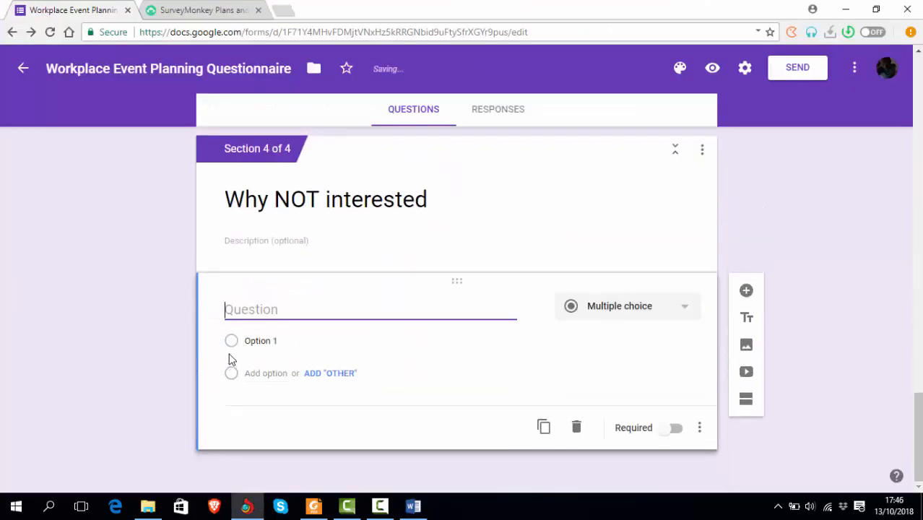
{"action": "type", "text": "1"}
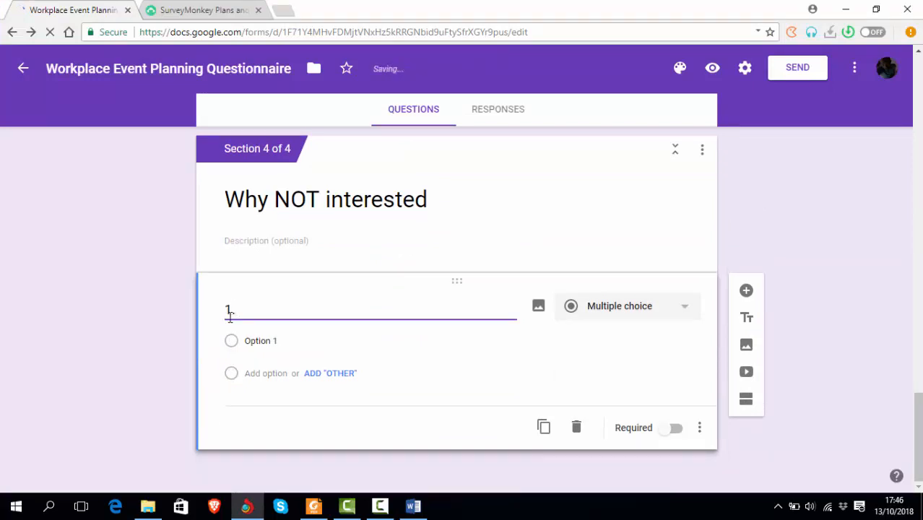
{"action": "type", "text": "."}
{"action": "key", "text": "ctrl+v"}
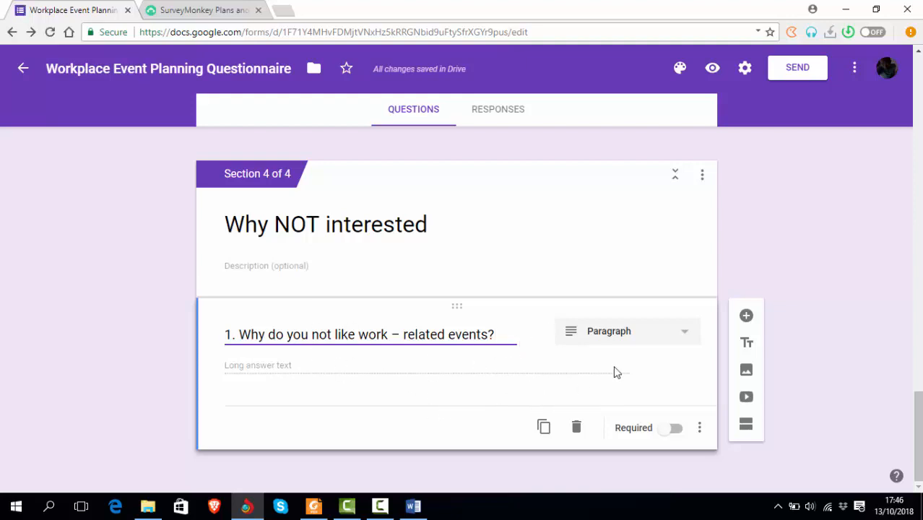
Switch to the Word questionnaire and copy the four item 4 answers, from "It bores me" through "Choose not to say"
{"action": "key", "text": "alt+Tab"}
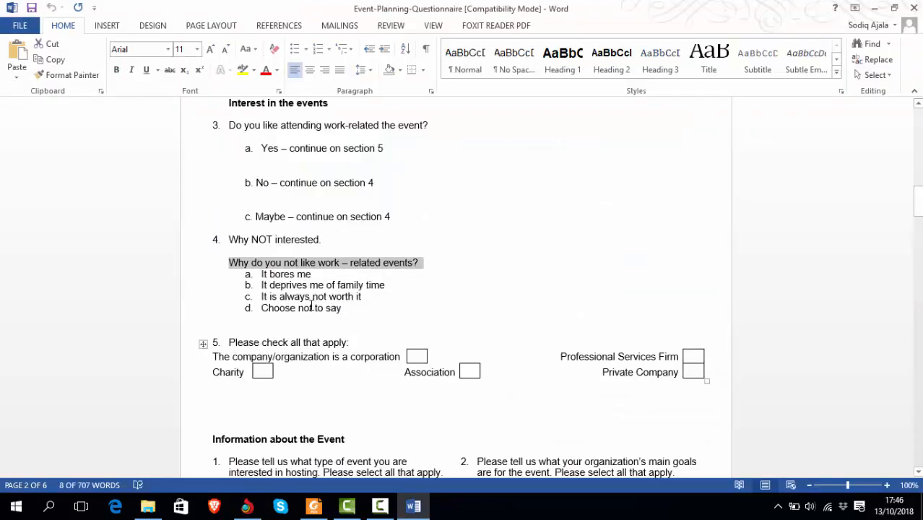
{"action": "left_click", "coordinate": [263, 278]}
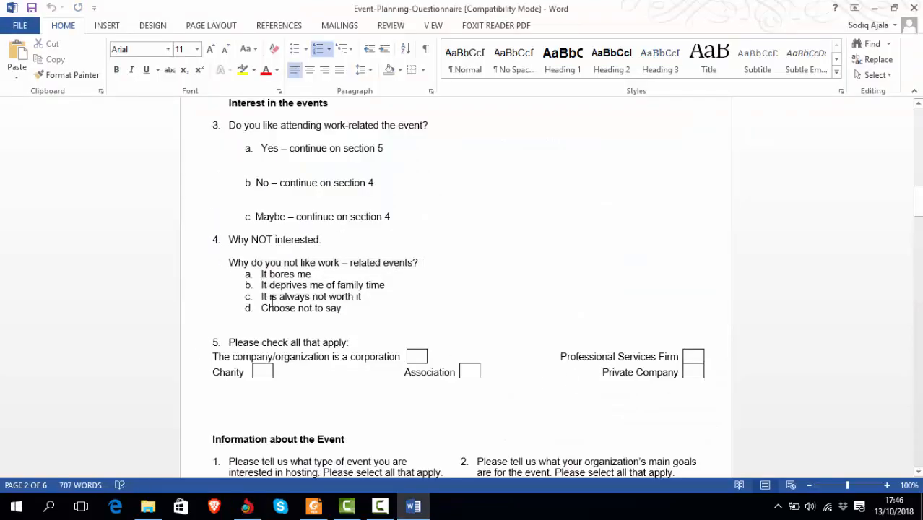
{"action": "key", "text": "shift+Down"}
{"action": "key", "text": "shift+Down"}
{"action": "key", "text": "shift+Down"}
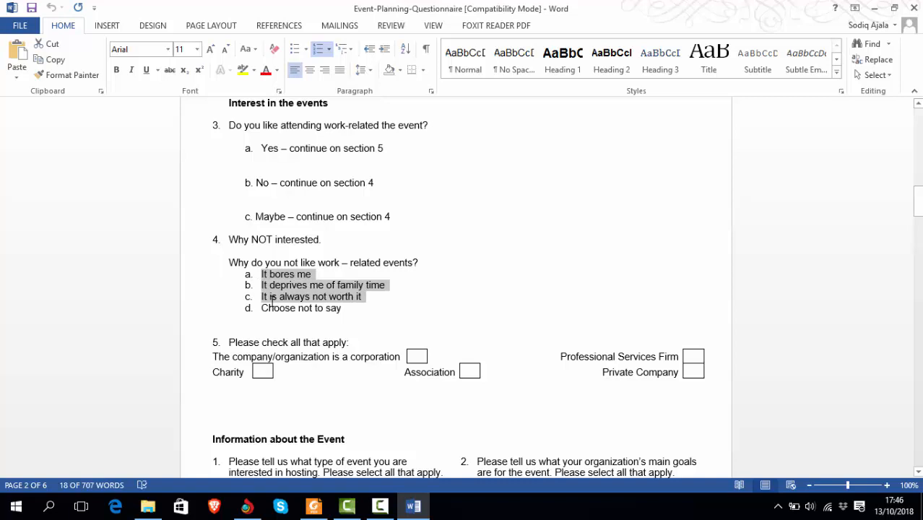
{"action": "key", "text": "shift+Right"}
{"action": "key", "text": "shift+Right"}
{"action": "key", "text": "shift+Right"}
{"action": "key", "text": "shift+Right"}
{"action": "key", "text": "shift+Right"}
{"action": "key", "text": "shift+Right"}
{"action": "key", "text": "shift+Right"}
{"action": "key", "text": "shift+Right"}
{"action": "key", "text": "shift+Right"}
{"action": "key", "text": "shift+Right"}
{"action": "key", "text": "shift+Right"}
{"action": "key", "text": "shift+Right"}
{"action": "key", "text": "shift+Right"}
{"action": "key", "text": "shift+Right"}
{"action": "key", "text": "shift+Right"}
{"action": "key", "text": "shift+Right"}
{"action": "key", "text": "shift+Right"}
{"action": "key", "text": "shift+Right"}
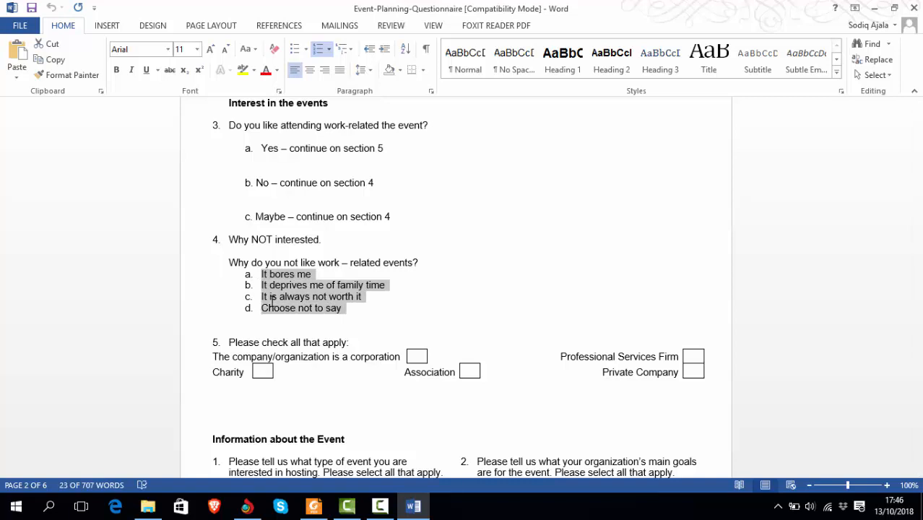
Return to the form, set the question type to Checkboxes, and paste the four copied answers as its options
{"action": "key", "text": "alt+Tab"}
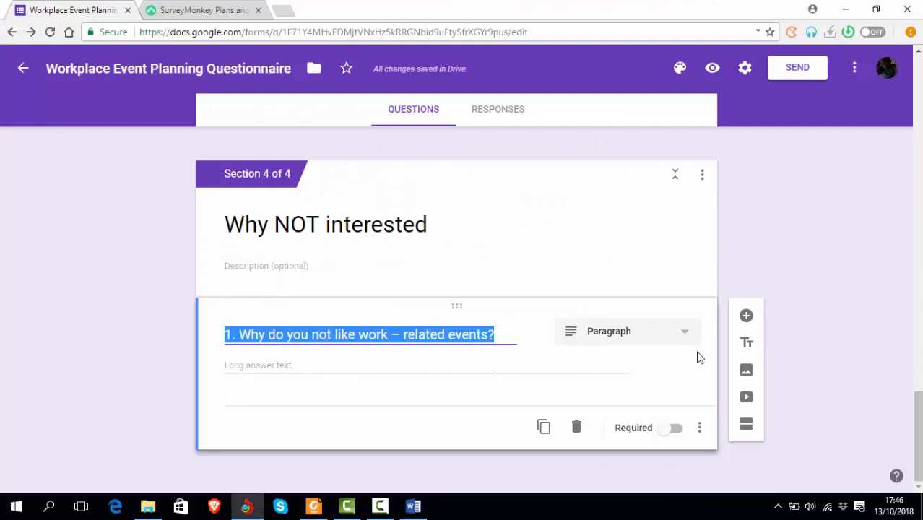
{"action": "left_click", "coordinate": [688, 339]}
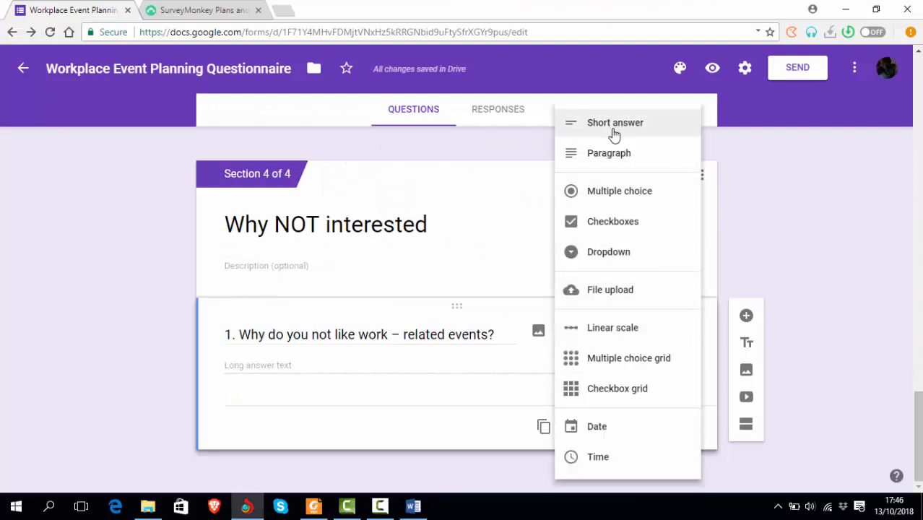
{"action": "left_click", "coordinate": [617, 228]}
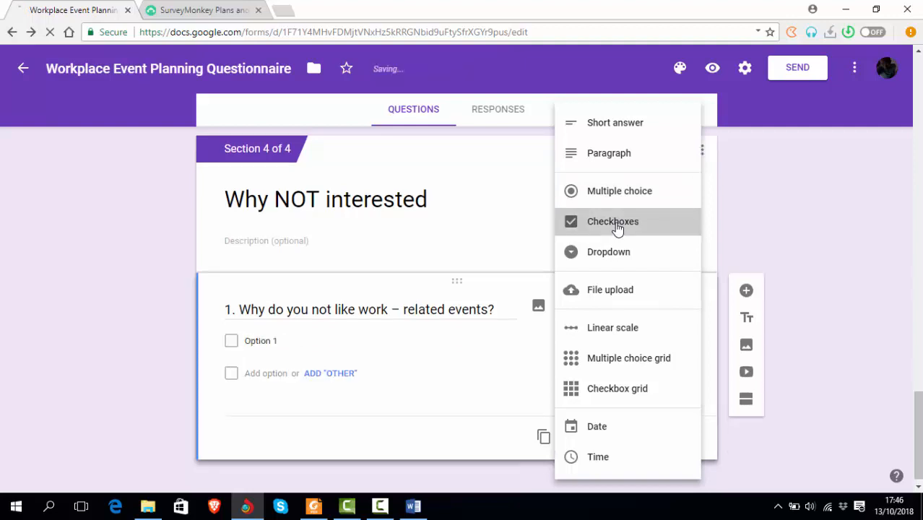
{"action": "left_click", "coordinate": [273, 342]}
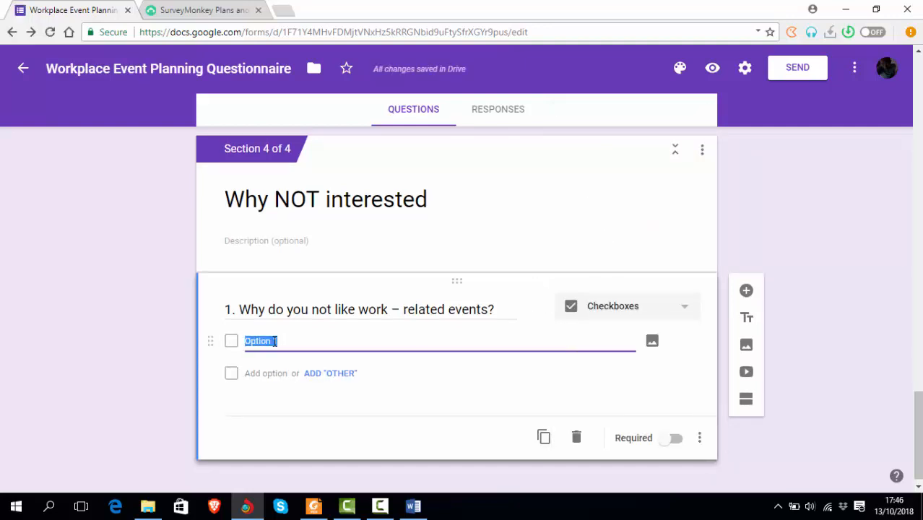
{"action": "type", "text": "a.\tIt bores me b.\tIt deprives me of family time c.\tIt is always not worth it d.\tChoose not to say"}
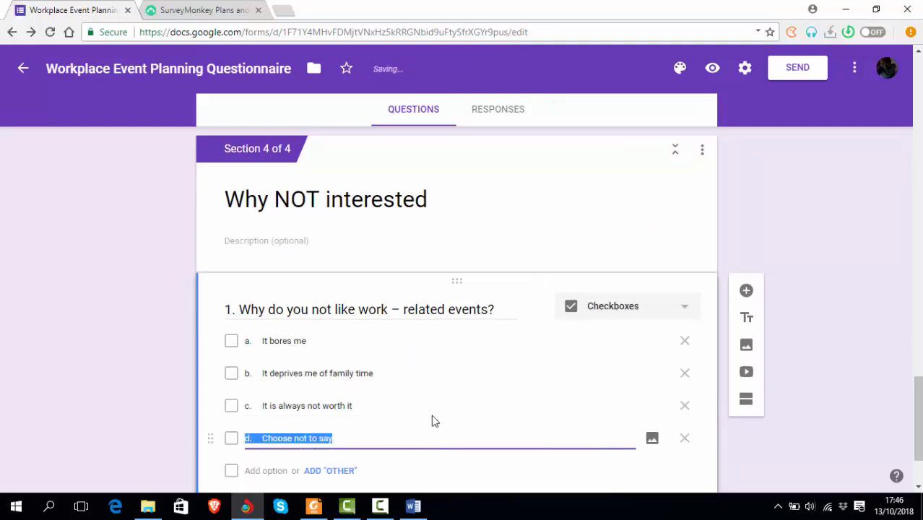
{"action": "left_click", "coordinate": [809, 319]}
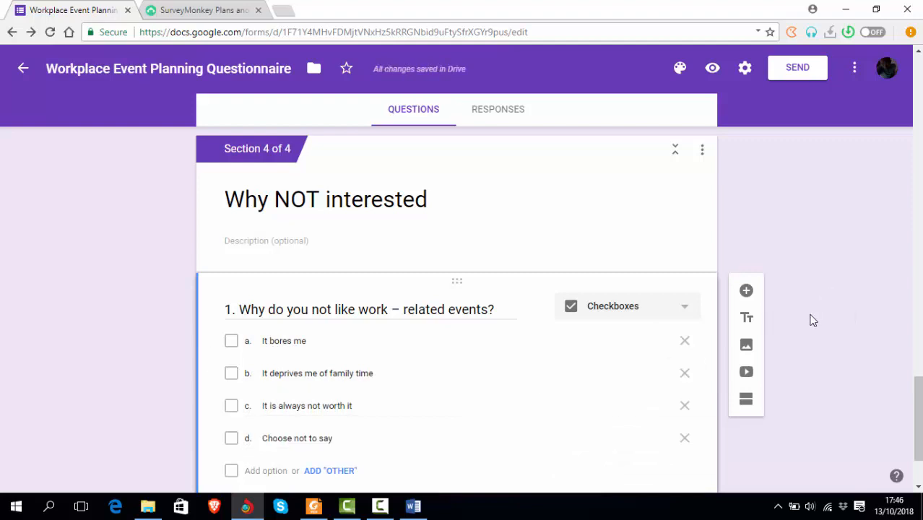
Switch the question type to Multiple choice and back to Checkboxes
{"action": "scroll", "coordinate": [794, 322], "scroll_direction": "down", "scroll_amount": 2}
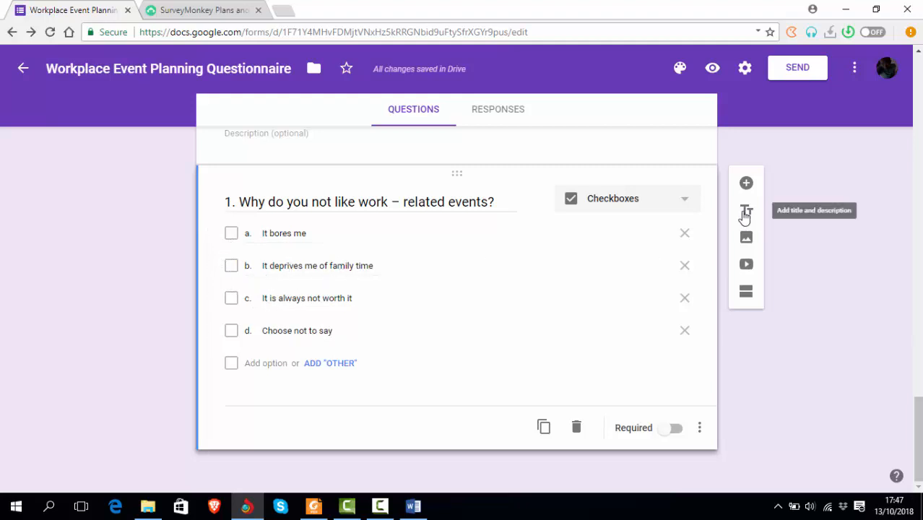
{"action": "left_click", "coordinate": [685, 202]}
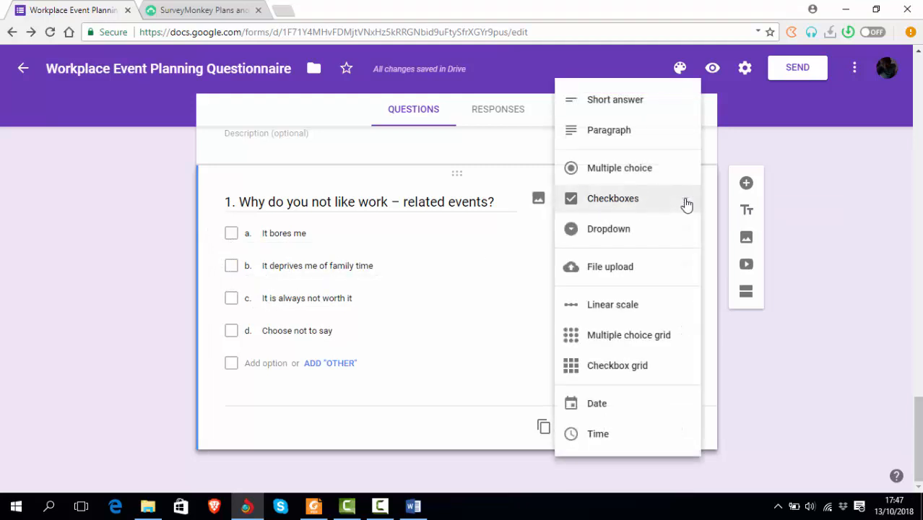
{"action": "left_click", "coordinate": [638, 178]}
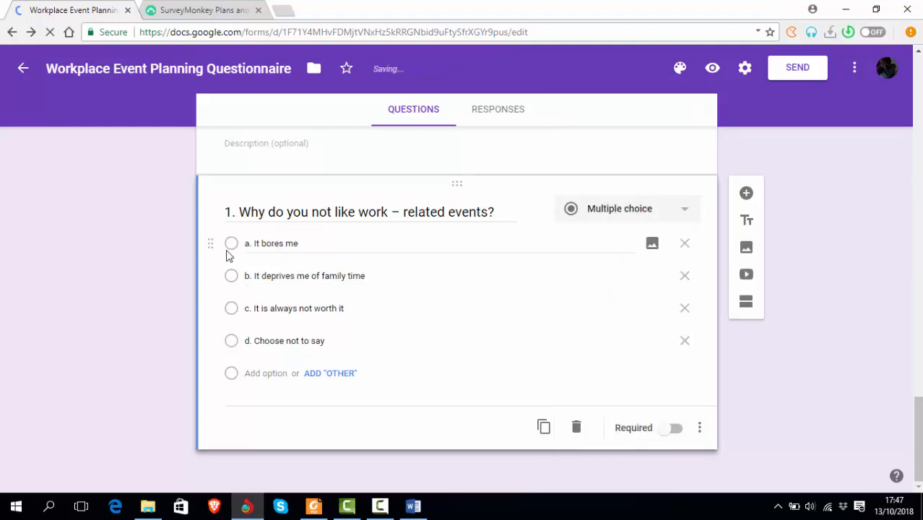
{"action": "left_click", "coordinate": [686, 210]}
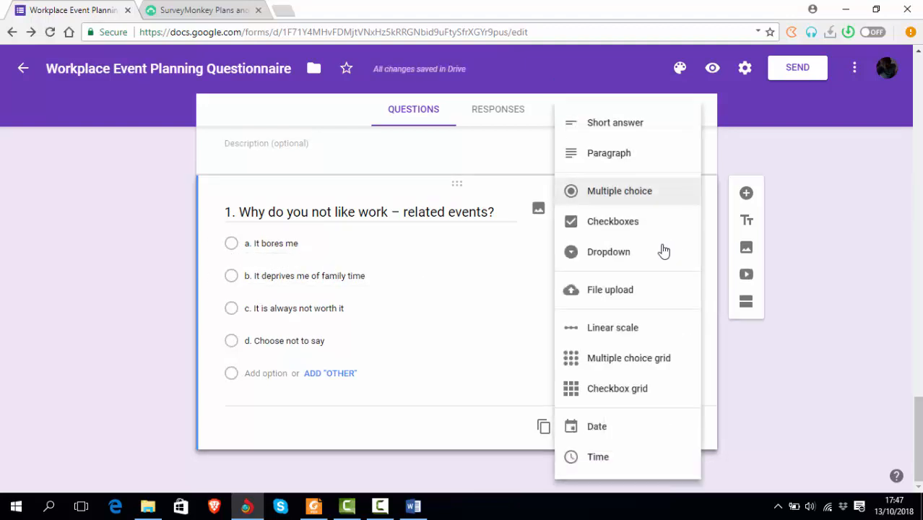
{"action": "left_click", "coordinate": [623, 222]}
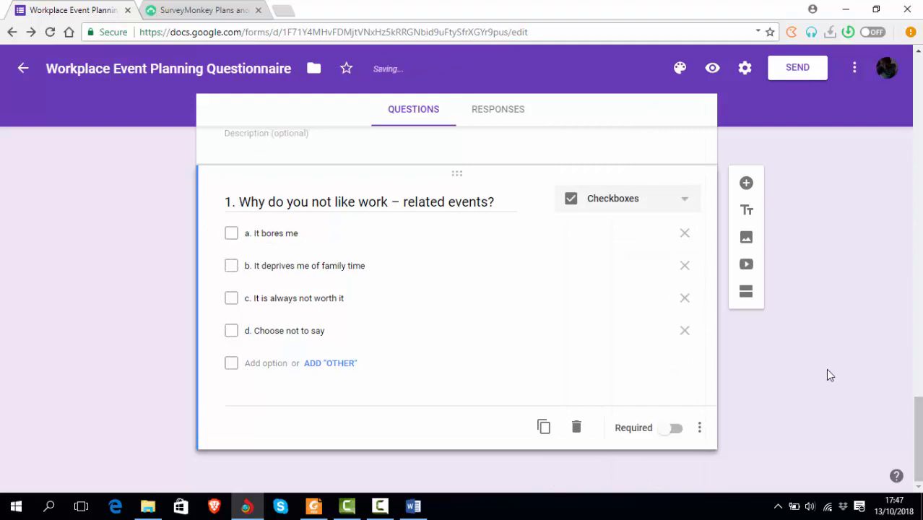
Switch to the Word questionnaire and add the line "What kind of company is it?" below item 5, "Please check all that apply:"
{"action": "key", "text": "alt+Tab"}
{"action": "scroll", "coordinate": [773, 312], "scroll_direction": "down", "scroll_amount": 2}
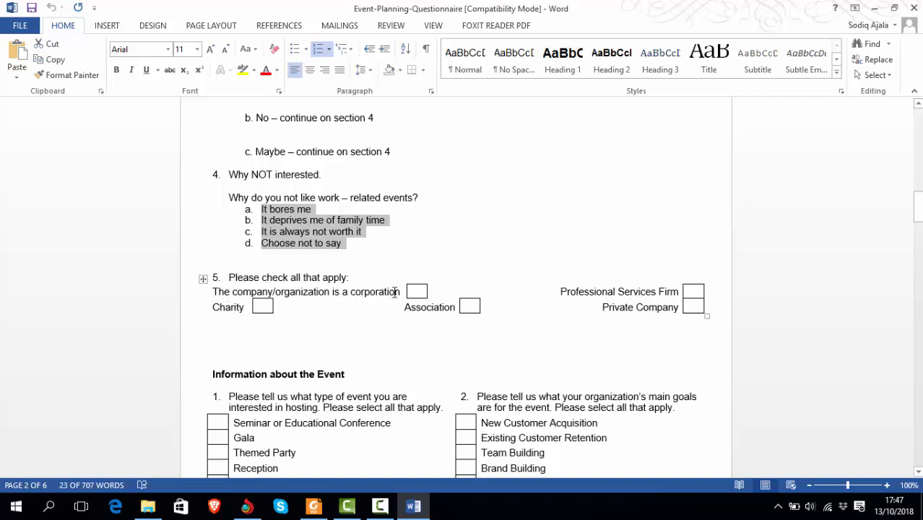
{"action": "scroll", "coordinate": [394, 291], "scroll_direction": "up", "scroll_amount": 3}
{"action": "scroll", "coordinate": [390, 292], "scroll_direction": "down", "scroll_amount": 3}
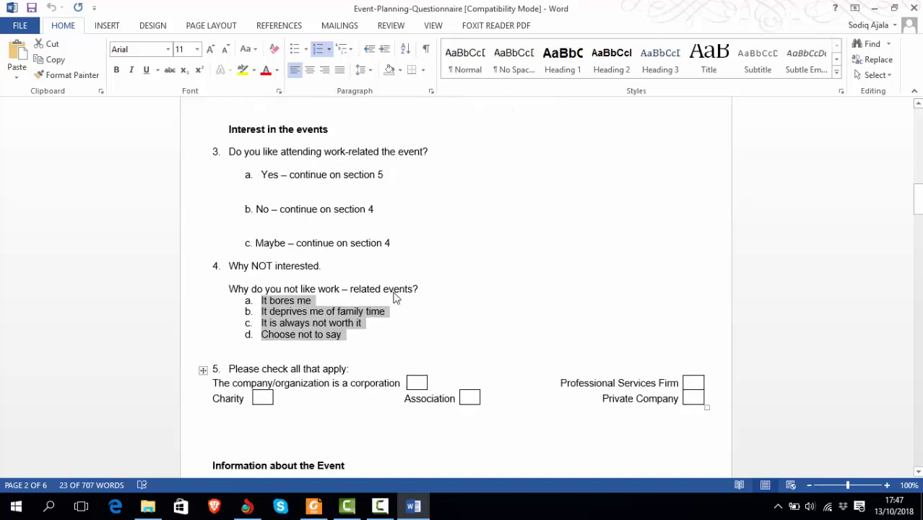
{"action": "left_click", "coordinate": [357, 280]}
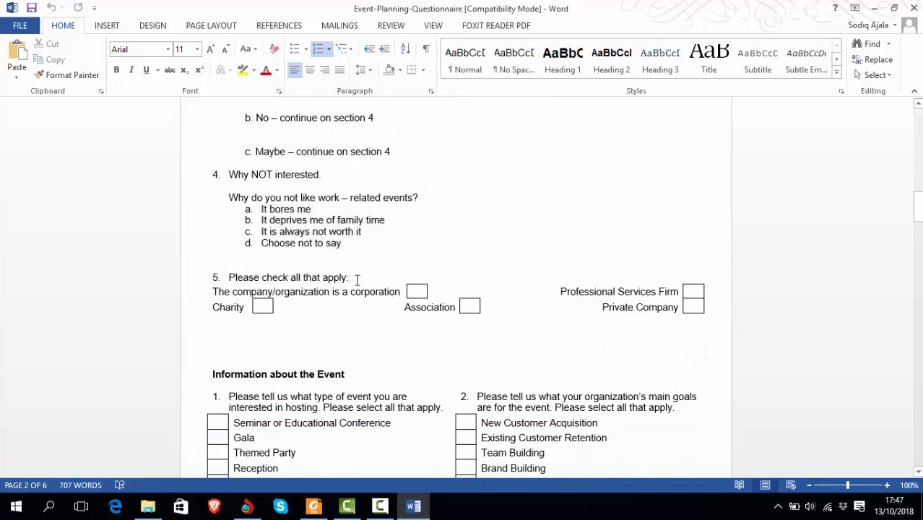
{"action": "key", "text": "Return"}
{"action": "key", "text": "BackSpace"}
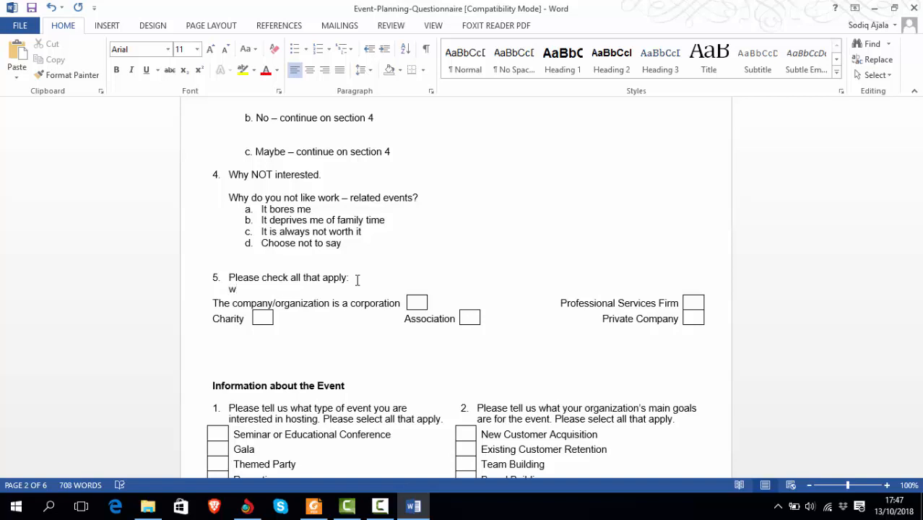
{"action": "type", "text": "What kind  of company"}
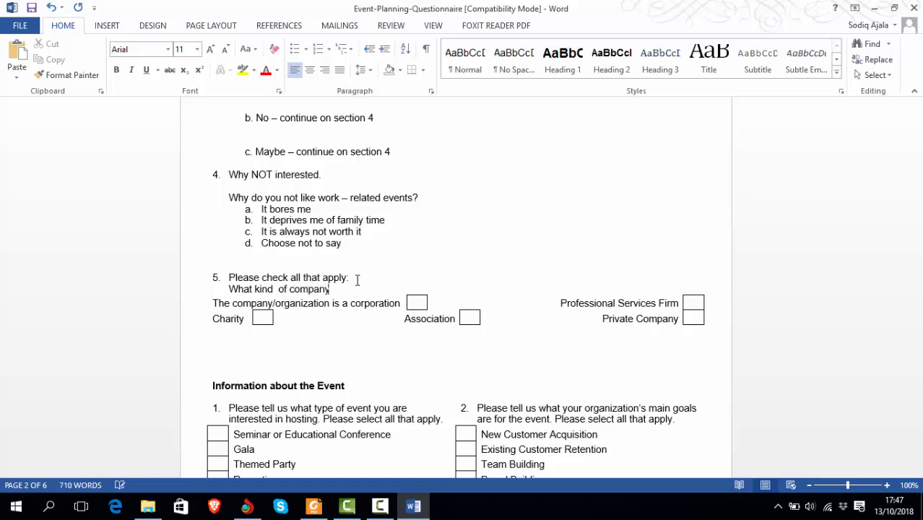
{"action": "type", "text": " are"}
{"action": "key", "text": "BackSpace"}
{"action": "key", "text": "BackSpace"}
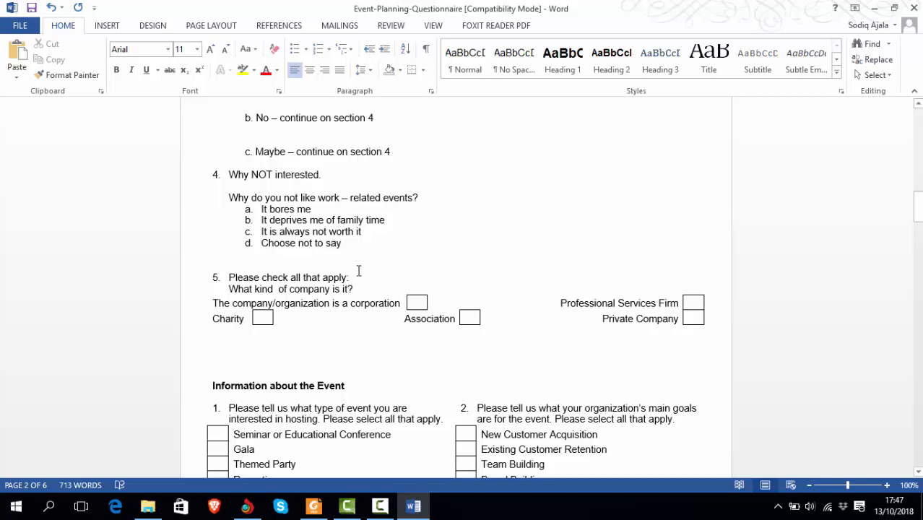
Insert the heading "Company Type:" before "Please check all that apply:" in item 5
{"action": "left_click", "coordinate": [230, 278]}
{"action": "type", "text": "Com"}
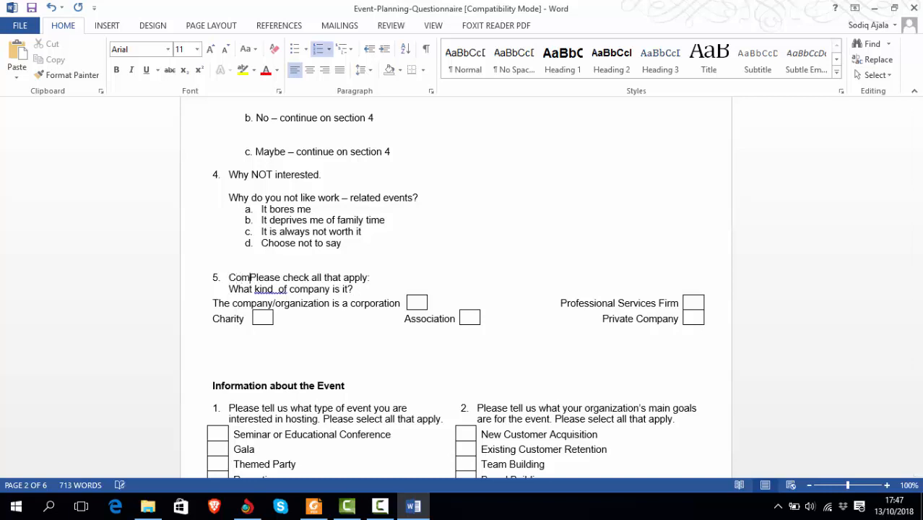
{"action": "type", "text": "pany "}
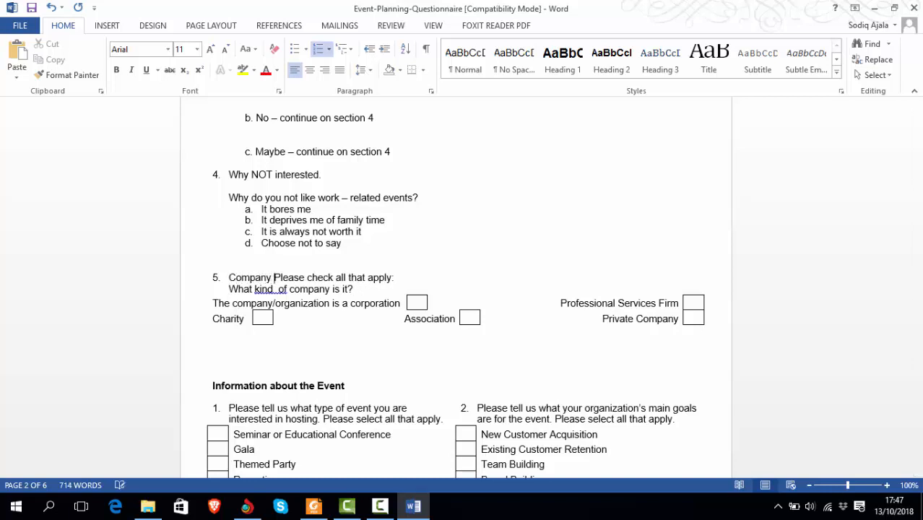
{"action": "type", "text": "Type:"}
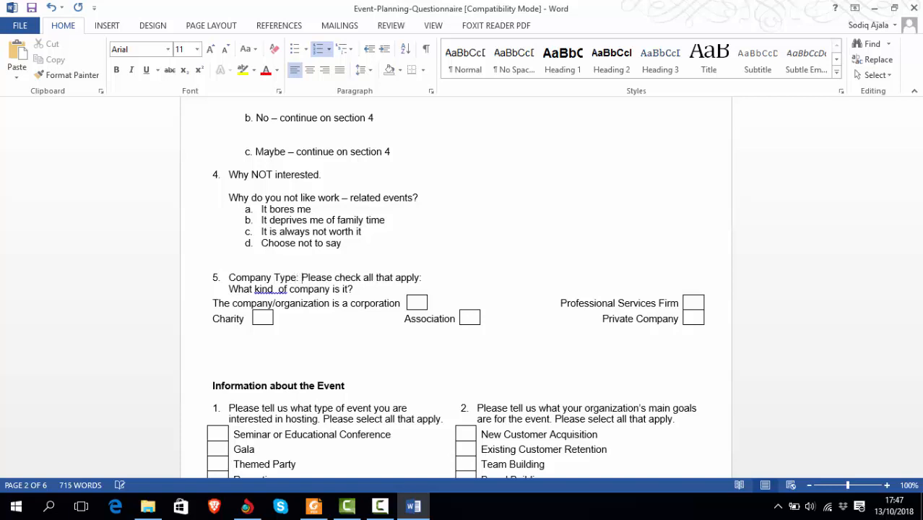
Add a new section after section 4 in the form, and copy the heading "Company Type" without its colon from the Word questionnaire
{"action": "key", "text": "alt+Tab"}
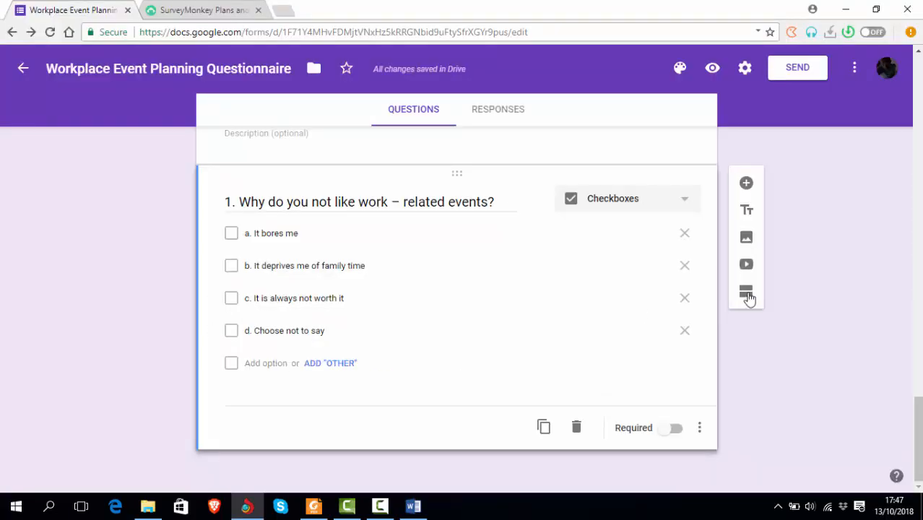
{"action": "left_click", "coordinate": [747, 295]}
{"action": "key", "text": "alt+Tab"}
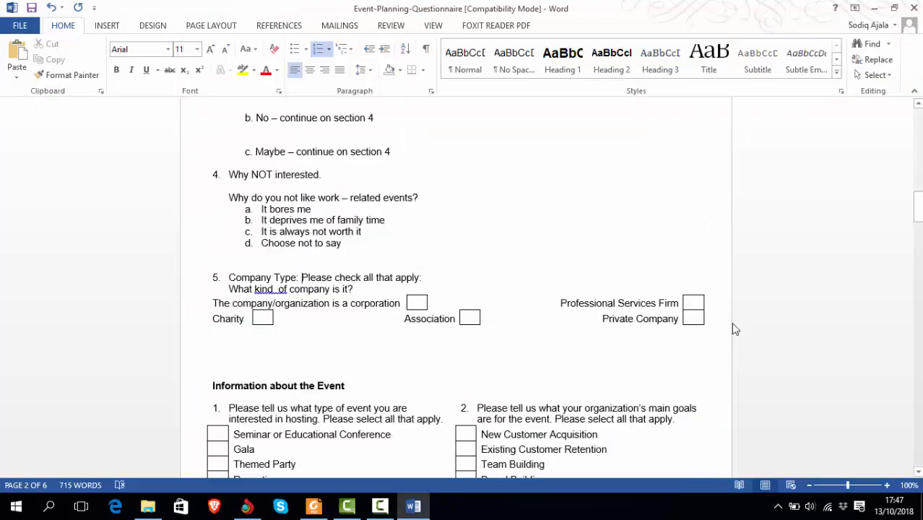
{"action": "scroll", "coordinate": [426, 296], "scroll_direction": "down", "scroll_amount": 1}
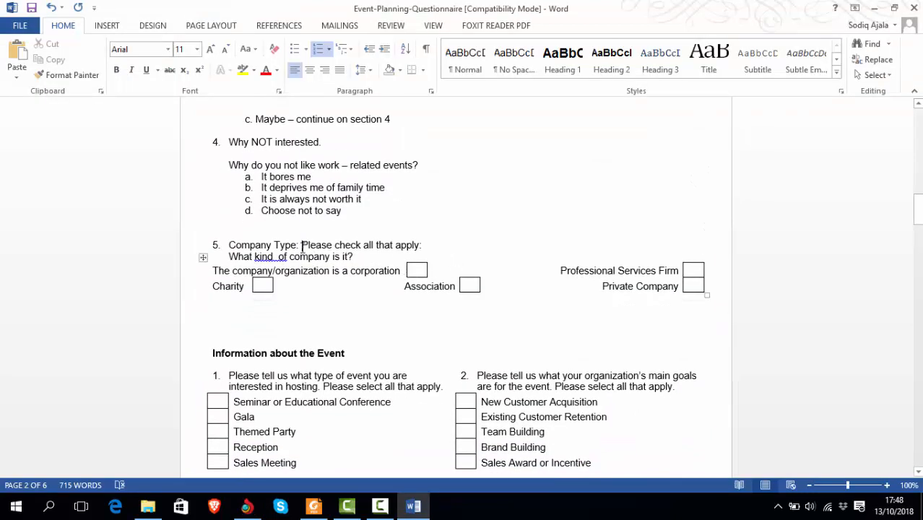
{"action": "key", "text": "shift+Left"}
{"action": "key", "text": "shift+Left"}
{"action": "key", "text": "shift+Left"}
{"action": "key", "text": "shift+Left"}
{"action": "key", "text": "shift+Left"}
{"action": "key", "text": "shift+Left"}
{"action": "key", "text": "shift+Left"}
{"action": "key", "text": "shift+Left"}
{"action": "key", "text": "shift+Left"}
{"action": "key", "text": "shift+Left"}
{"action": "key", "text": "shift+Left"}
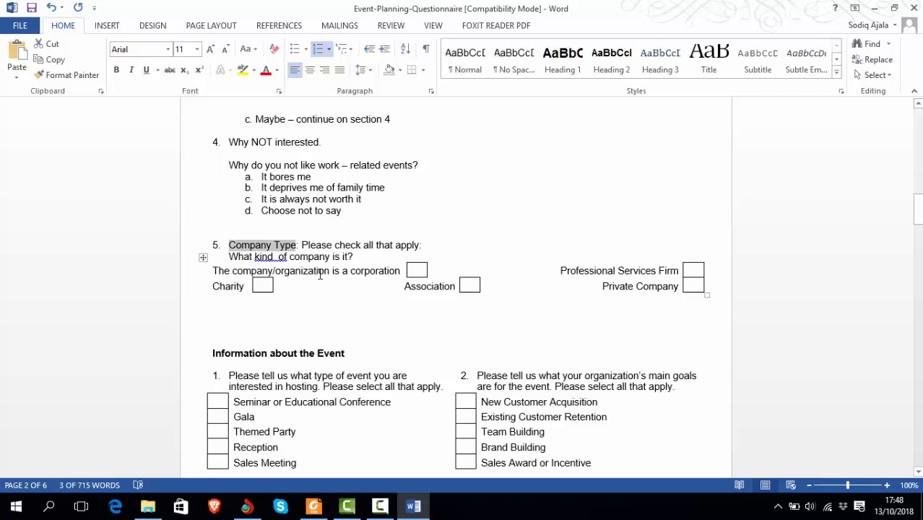
Return to the form, title section 5 "Company Type" with the pasted list number removed, and switch back to the Word questionnaire
{"action": "key", "text": "alt+Tab"}
{"action": "scroll", "coordinate": [268, 371], "scroll_direction": "down", "scroll_amount": 2}
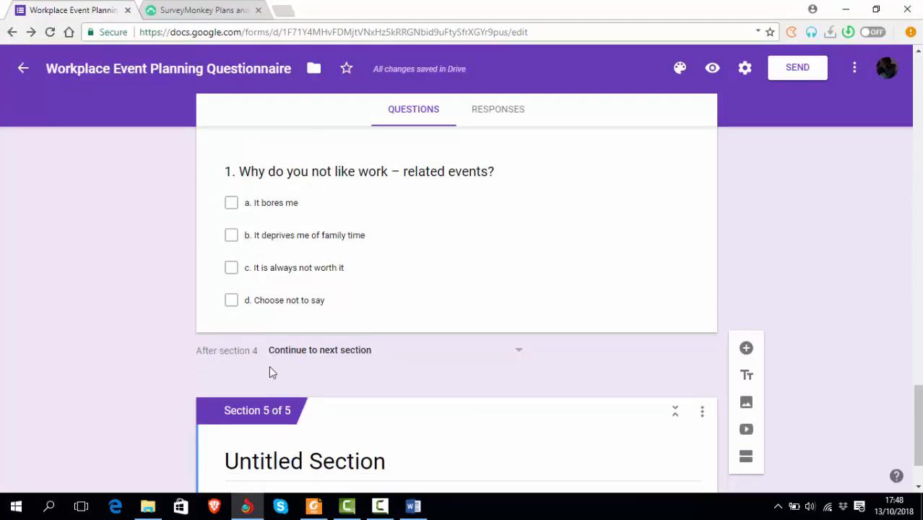
{"action": "left_click", "coordinate": [268, 376]}
{"action": "type", "text": "5.\tCompany Type"}
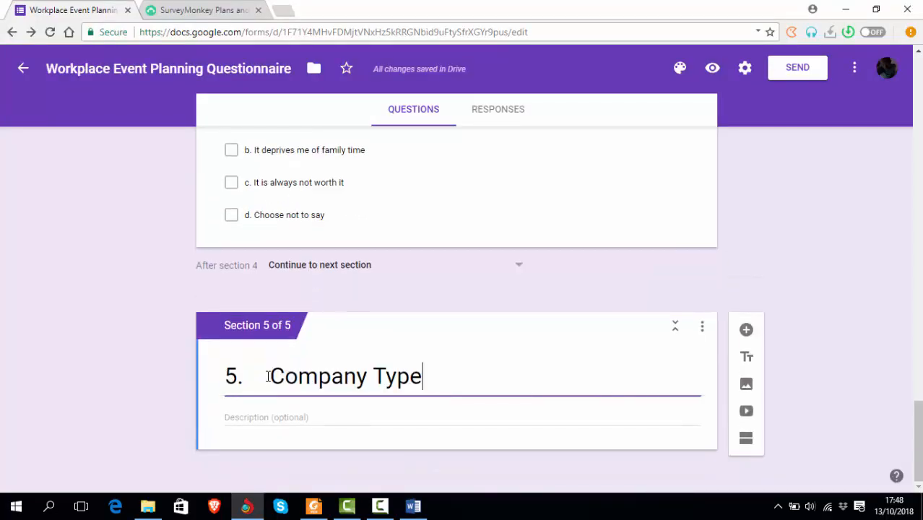
{"action": "left_click", "coordinate": [281, 381]}
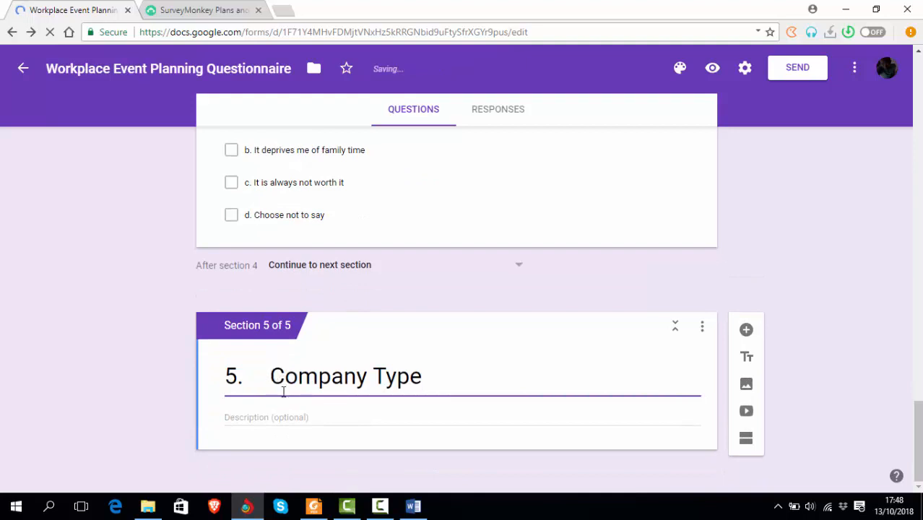
{"action": "key", "text": "BackSpace"}
{"action": "key", "text": "BackSpace"}
{"action": "key", "text": "BackSpace"}
{"action": "key", "text": "BackSpace"}
{"action": "key", "text": "BackSpace"}
{"action": "key", "text": "BackSpace"}
{"action": "key", "text": "alt+Tab"}
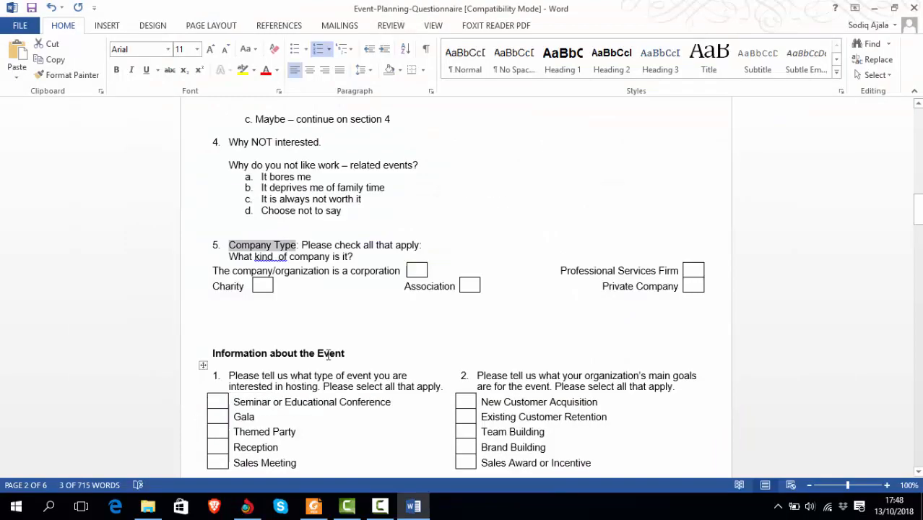
Copy the text "Please check all that apply:" from item 5 of the Word questionnaire
{"action": "left_click", "coordinate": [444, 247]}
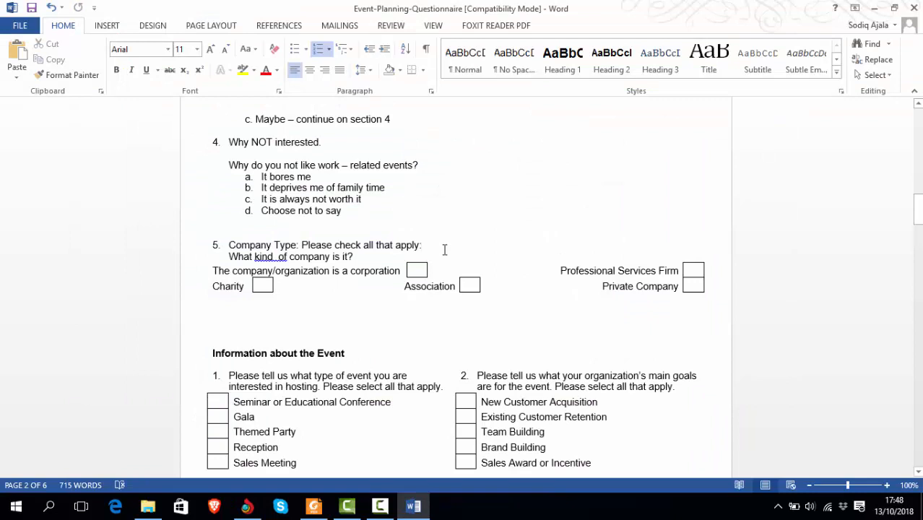
{"action": "key", "text": "shift+Left"}
{"action": "key", "text": "shift+Left"}
{"action": "key", "text": "shift+Left"}
{"action": "key", "text": "shift+Left"}
{"action": "key", "text": "shift+Left"}
{"action": "key", "text": "shift+Left"}
{"action": "key", "text": "shift+Left"}
{"action": "key", "text": "shift+Left"}
{"action": "key", "text": "shift+Left"}
{"action": "key", "text": "shift+Left"}
{"action": "key", "text": "shift+Left"}
{"action": "key", "text": "shift+Left"}
{"action": "key", "text": "shift+Left"}
{"action": "key", "text": "shift+Left"}
{"action": "key", "text": "shift+Left"}
{"action": "key", "text": "shift+Left"}
{"action": "key", "text": "shift+Left"}
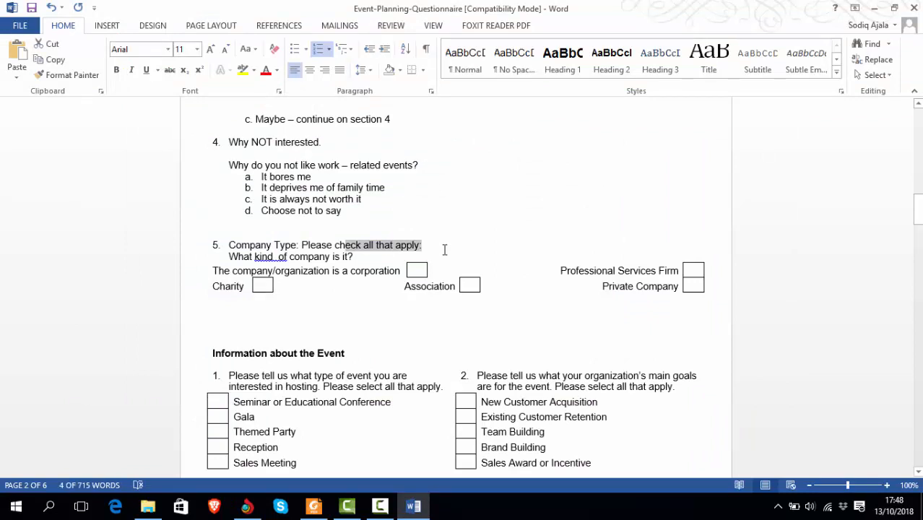
{"action": "key", "text": "shift+Left"}
{"action": "key", "text": "shift+Left"}
{"action": "key", "text": "shift+Left"}
{"action": "key", "text": "shift+Left"}
{"action": "key", "text": "shift+Left"}
{"action": "key", "text": "shift+Left"}
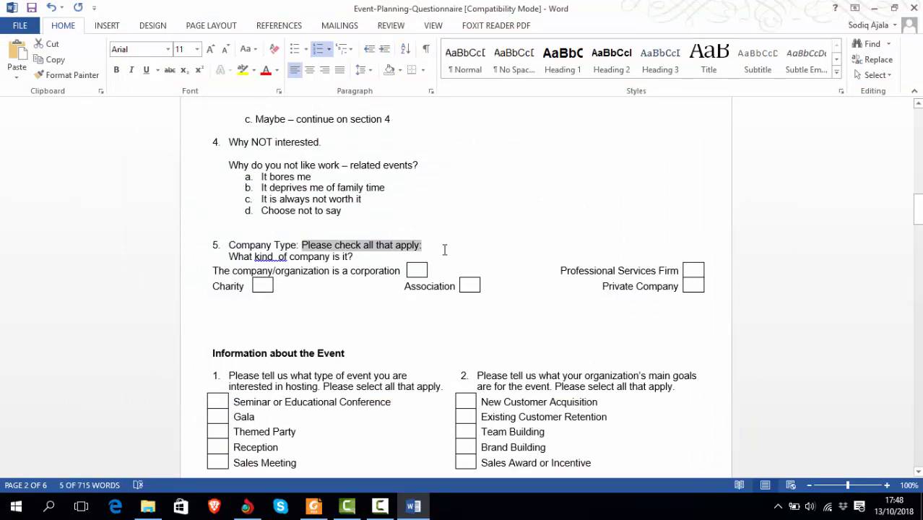
Return to the form, set section 5's description to "Please check all that apply:" and add a new question below it
{"action": "key", "text": "alt+Tab"}
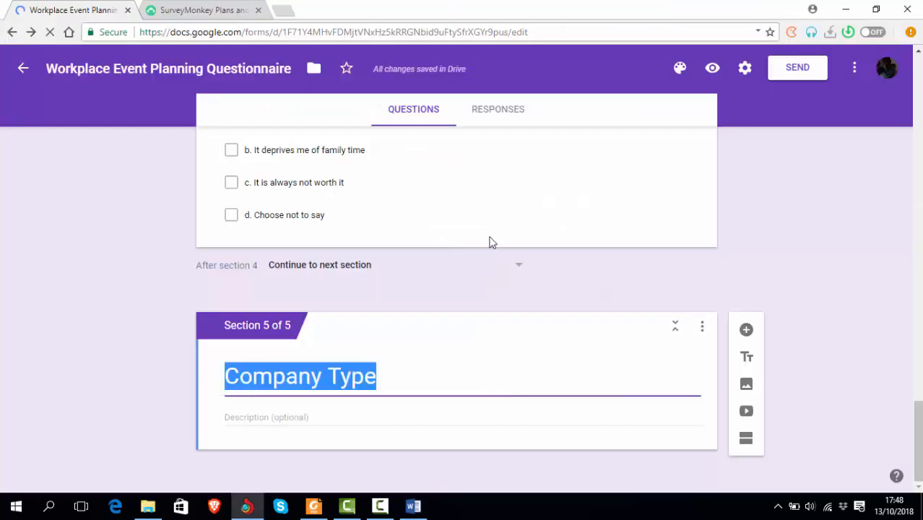
{"action": "left_click", "coordinate": [257, 416]}
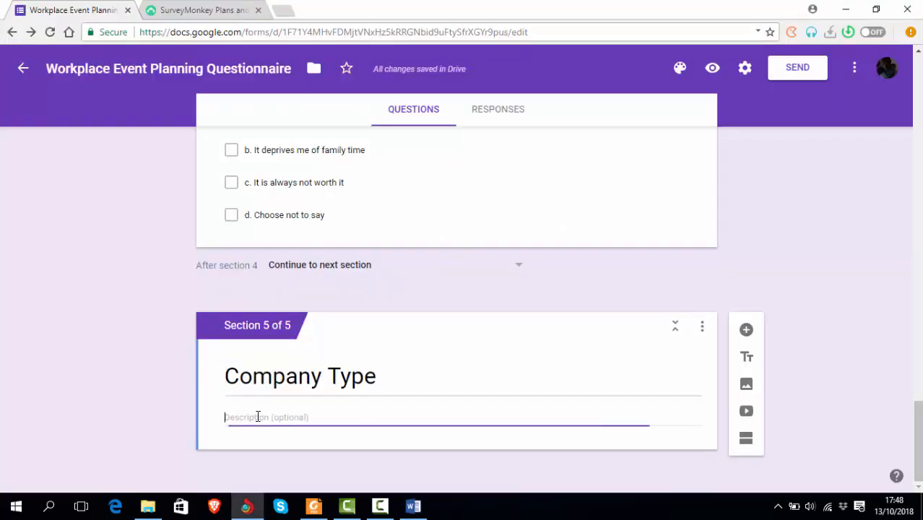
{"action": "type", "text": "Please check all that apply:"}
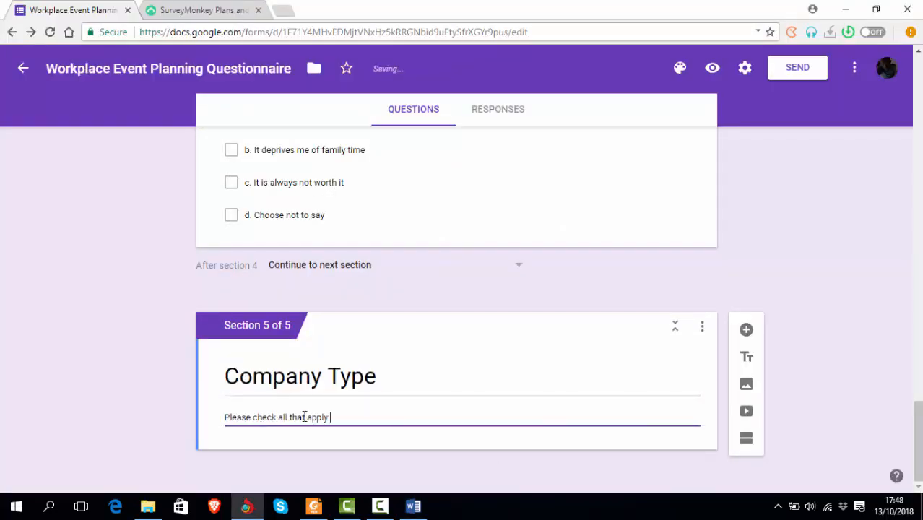
{"action": "left_click", "coordinate": [746, 330]}
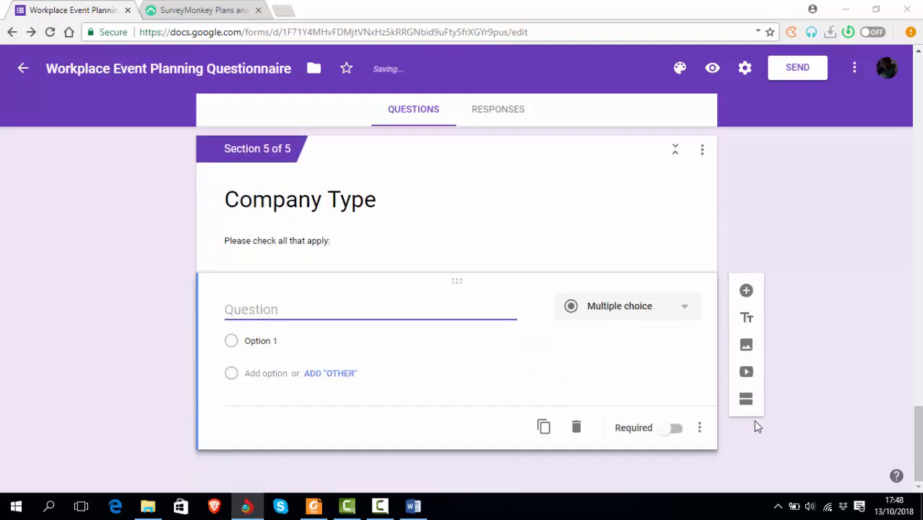
Switch to the Word questionnaire and remove the extra space between "kind" and "of" in item 5's question
{"action": "key", "text": "alt+Tab"}
{"action": "scroll", "coordinate": [488, 372], "scroll_direction": "down", "scroll_amount": 1}
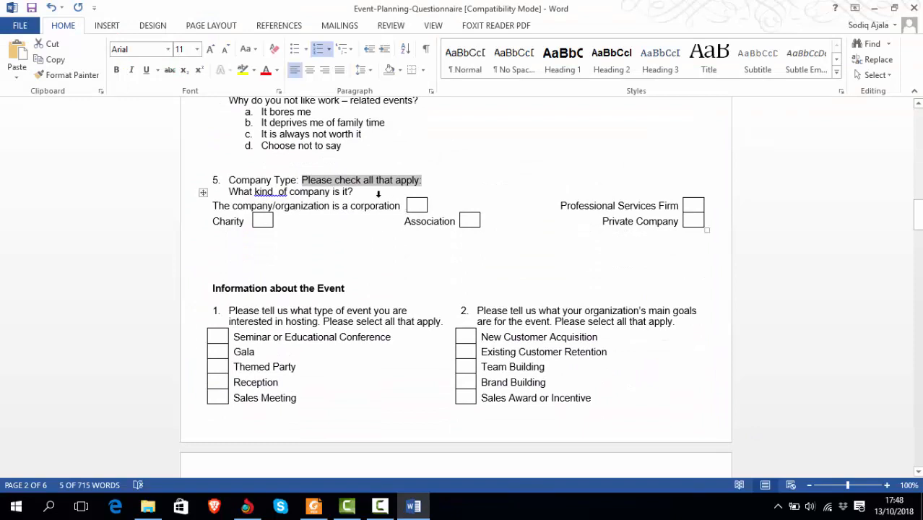
{"action": "left_click", "coordinate": [374, 193]}
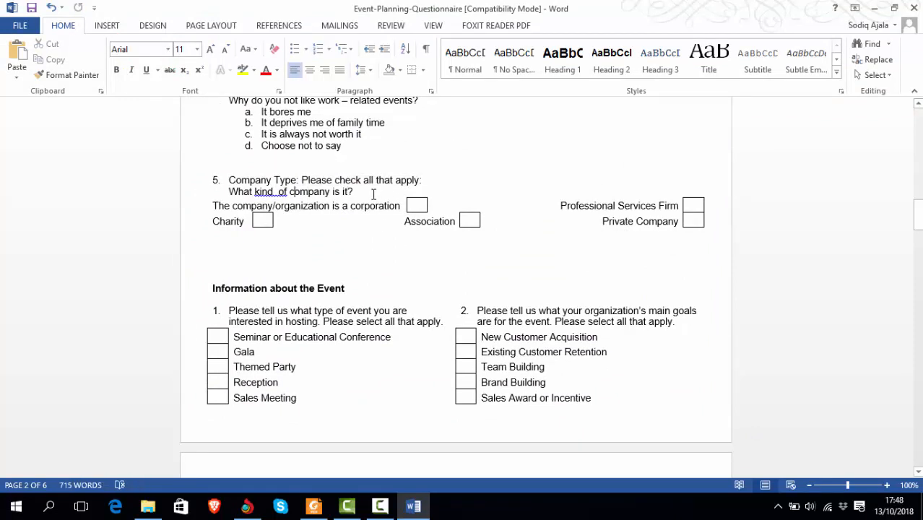
{"action": "key", "text": "BackSpace"}
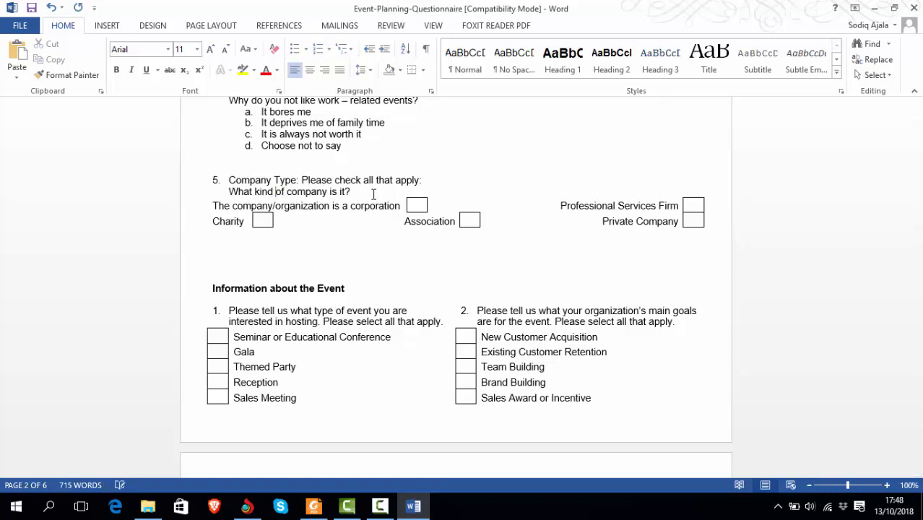
Copy the line "What kind of company is it?" from item 5
{"action": "key", "text": "Left"}
{"action": "key", "text": "Left"}
{"action": "key", "text": "Right"}
{"action": "key", "text": "shift+Right"}
{"action": "key", "text": "shift+Right"}
{"action": "key", "text": "shift+Right"}
{"action": "key", "text": "shift+Right"}
{"action": "key", "text": "shift+Right"}
{"action": "key", "text": "shift+Right"}
{"action": "key", "text": "shift+Right"}
{"action": "key", "text": "shift+Right"}
{"action": "key", "text": "shift+Right"}
{"action": "key", "text": "shift+Right"}
{"action": "key", "text": "shift+Right"}
{"action": "key", "text": "shift+Right"}
{"action": "key", "text": "shift+Right"}
{"action": "key", "text": "shift+Right"}
{"action": "key", "text": "shift+Right"}
{"action": "key", "text": "shift+Right"}
{"action": "key", "text": "shift+Right"}
{"action": "key", "text": "shift+Right"}
{"action": "key", "text": "shift+Right"}
{"action": "key", "text": "shift+Right"}
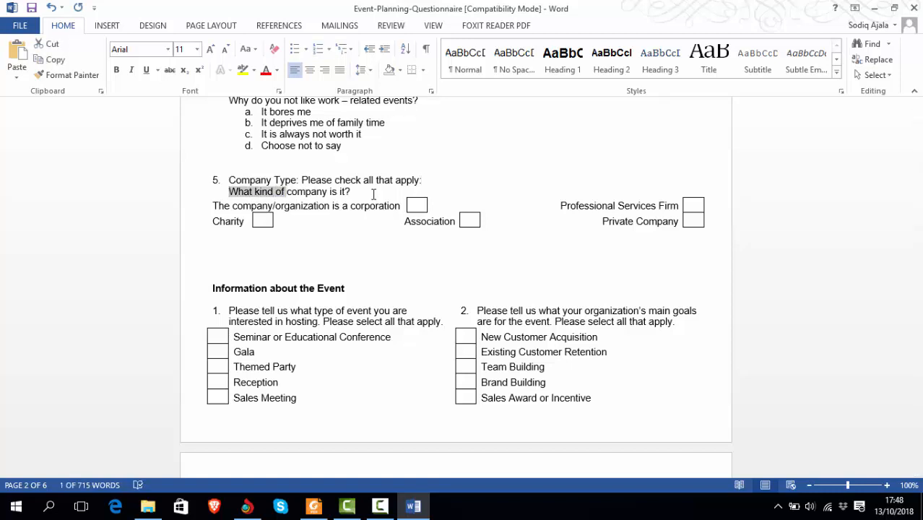
{"action": "key", "text": "shift+Right"}
{"action": "key", "text": "shift+Right"}
{"action": "key", "text": "shift+Right"}
{"action": "key", "text": "ctrl+c"}
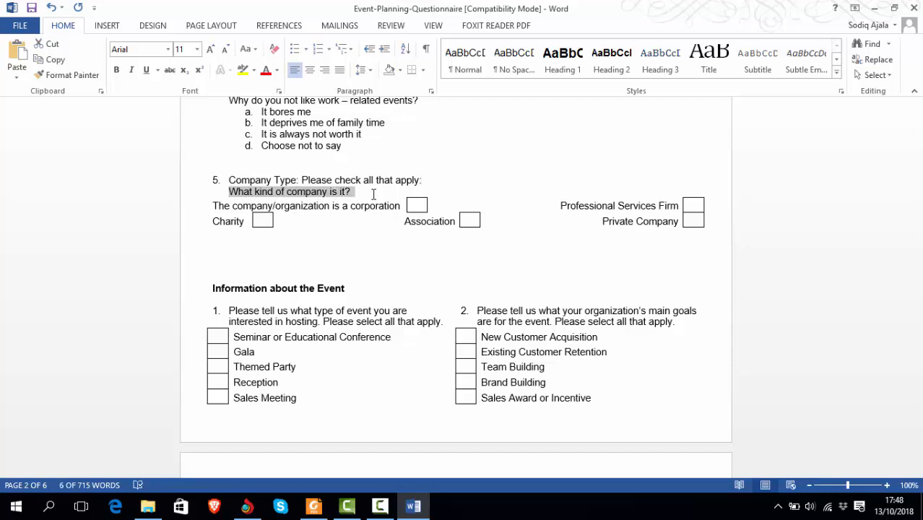
Return to the form and title the new question in section 5 "1. What kind of company is it?"
{"action": "key", "text": "alt+Tab"}
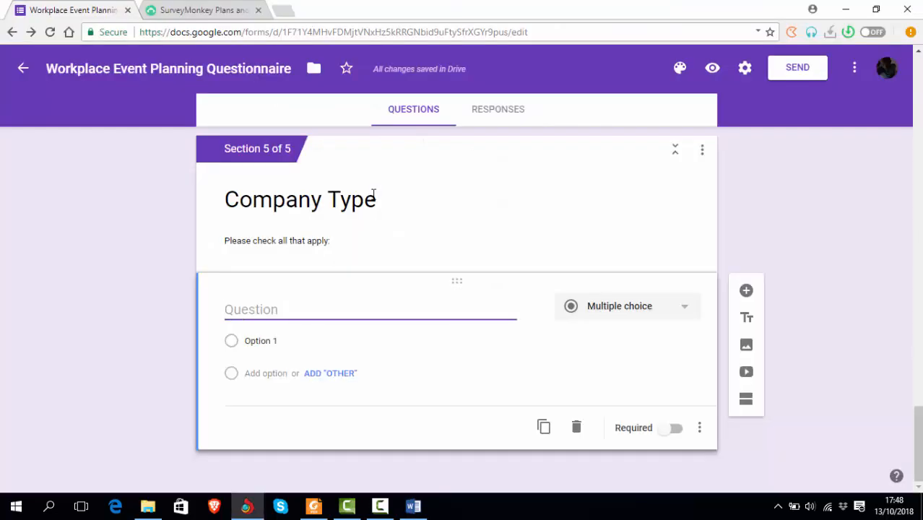
{"action": "type", "text": "1."}
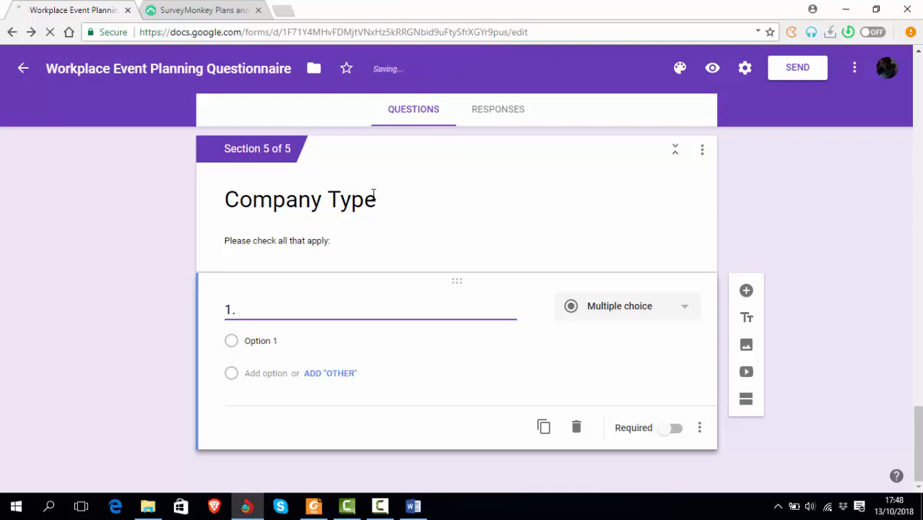
{"action": "key", "text": "ctrl+v"}
Switch to the Word questionnaire and copy the word "corporation" from the first company type choice
{"action": "key", "text": "alt+Tab"}
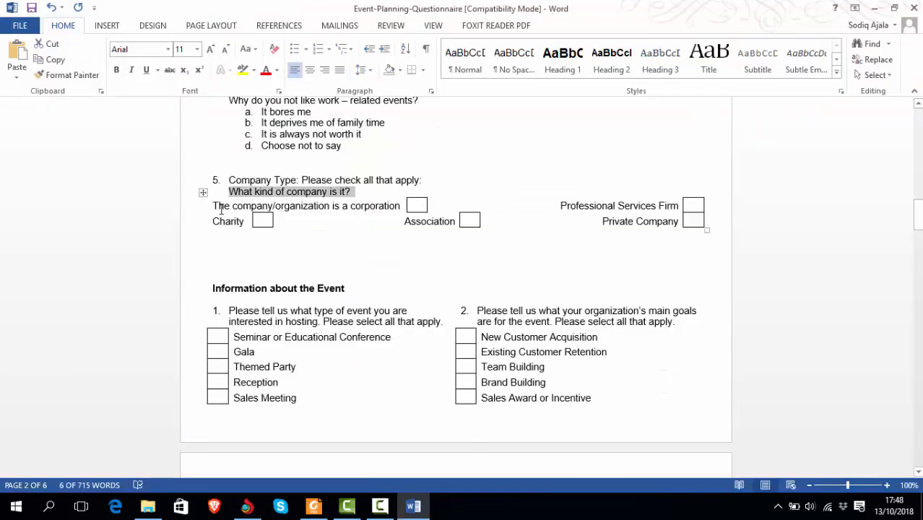
{"action": "left_click", "coordinate": [400, 206]}
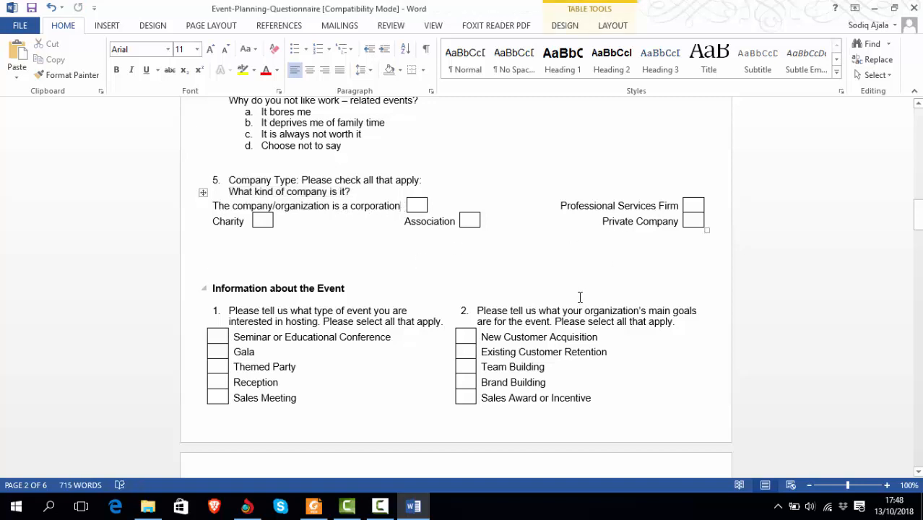
{"action": "key", "text": "shift+Left"}
{"action": "key", "text": "shift+Left"}
{"action": "key", "text": "shift+Left"}
{"action": "key", "text": "shift+Left"}
{"action": "key", "text": "shift+Left"}
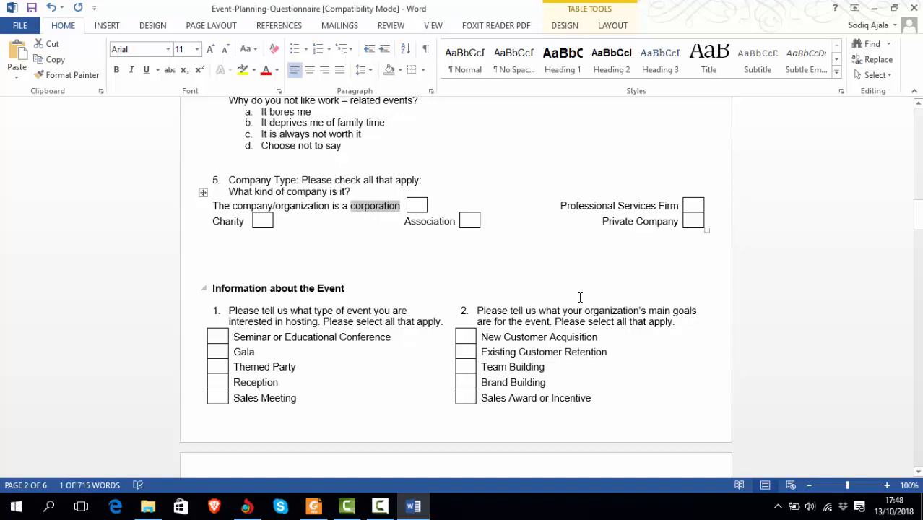
Return to the form, set the company question's type to Checkboxes and name its first option "Corporation"
{"action": "key", "text": "alt+Tab"}
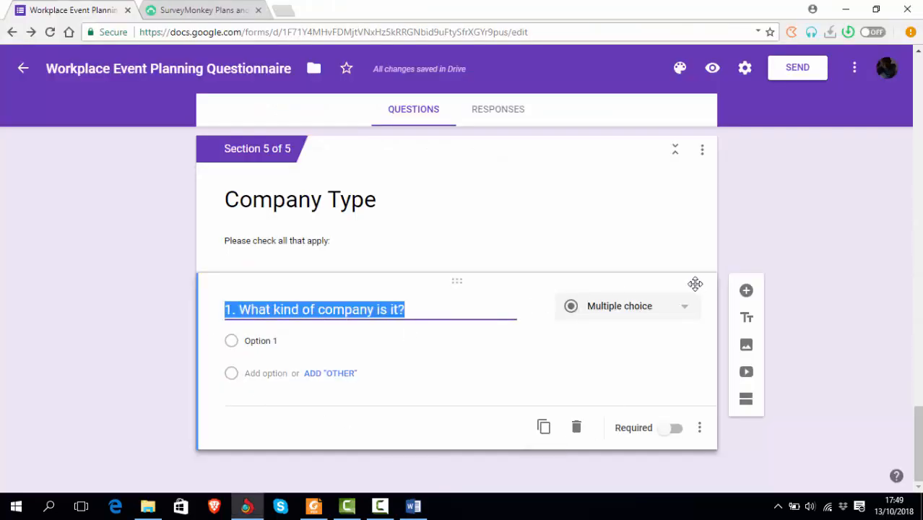
{"action": "left_click", "coordinate": [685, 312]}
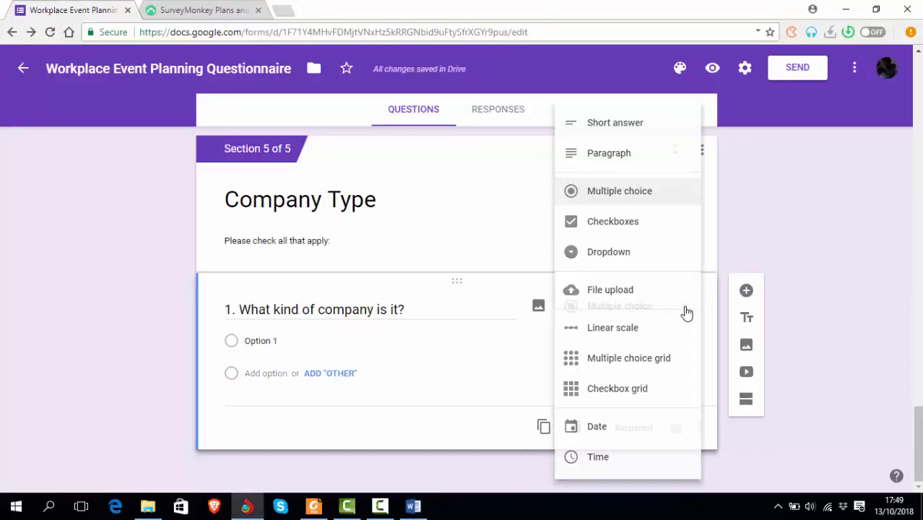
{"action": "left_click", "coordinate": [634, 232]}
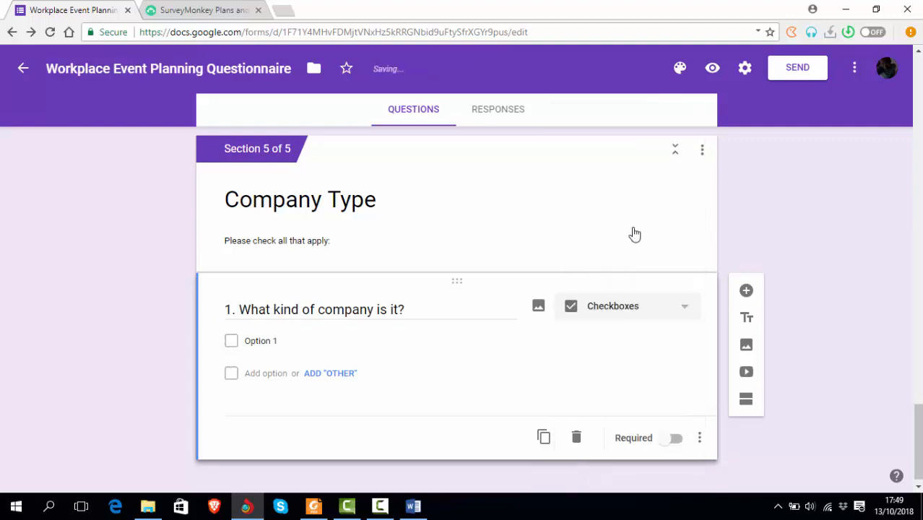
{"action": "left_click", "coordinate": [269, 342]}
{"action": "type", "text": "corporation"}
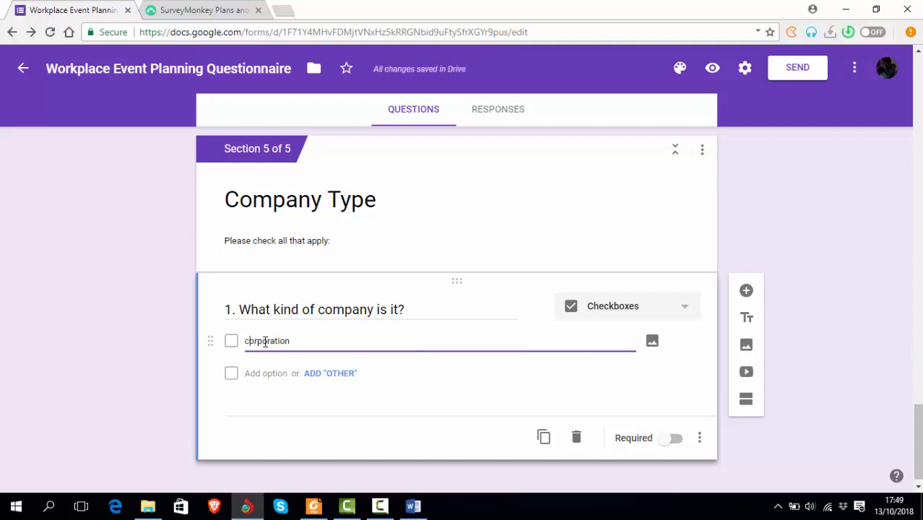
{"action": "double_click", "coordinate": [265, 341]}
{"action": "type", "text": "Corporation"}
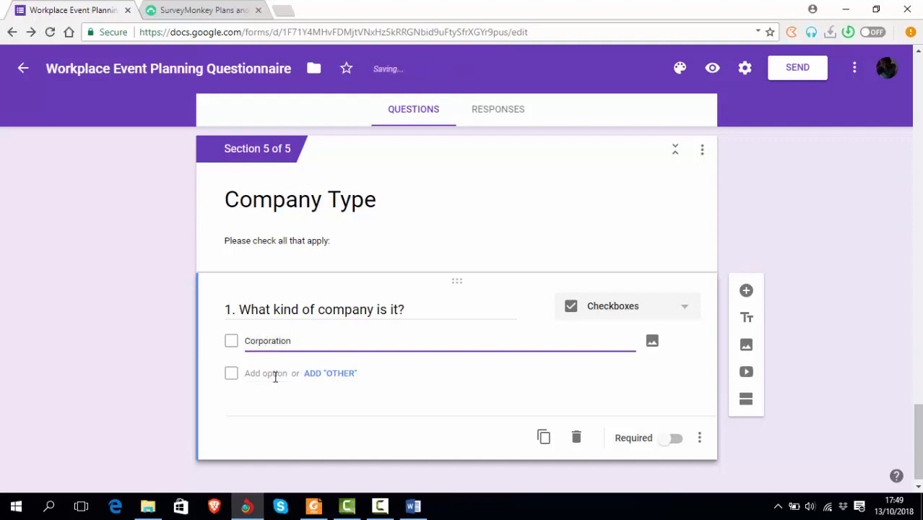
Add "Private Organization" as the second option and start a third one
{"action": "left_click", "coordinate": [273, 375]}
{"action": "type", "text": "Pri"}
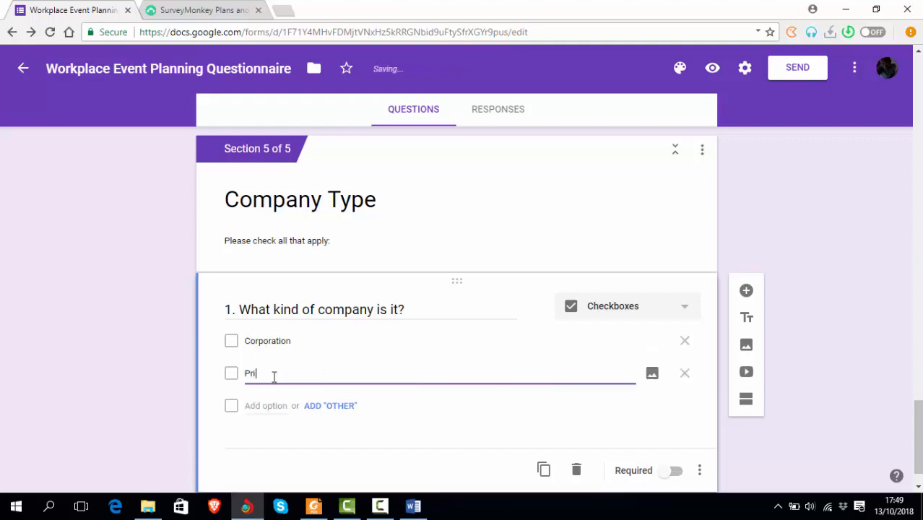
{"action": "type", "text": "vate Organization"}
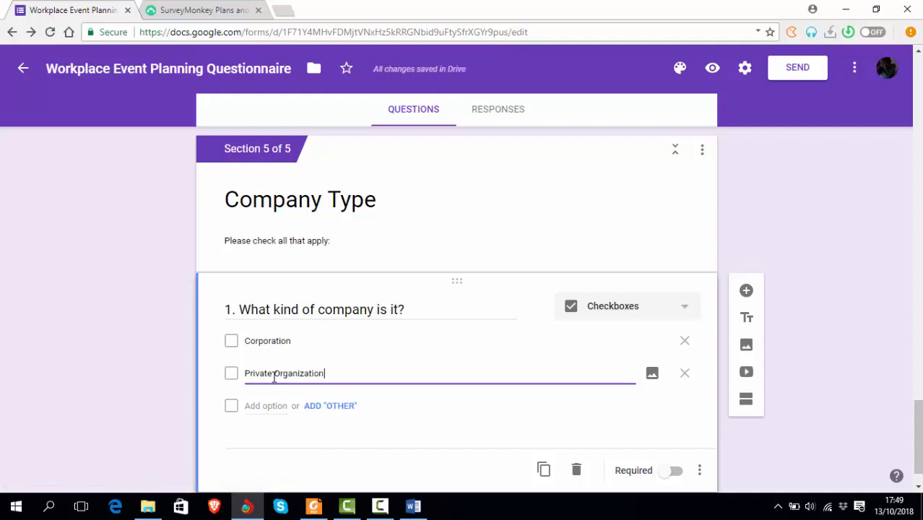
{"action": "key", "text": "Return"}
Check the remaining company types in the Word questionnaire, and add the options "Charity" and "Association" to the form question
{"action": "key", "text": "alt+Tab"}
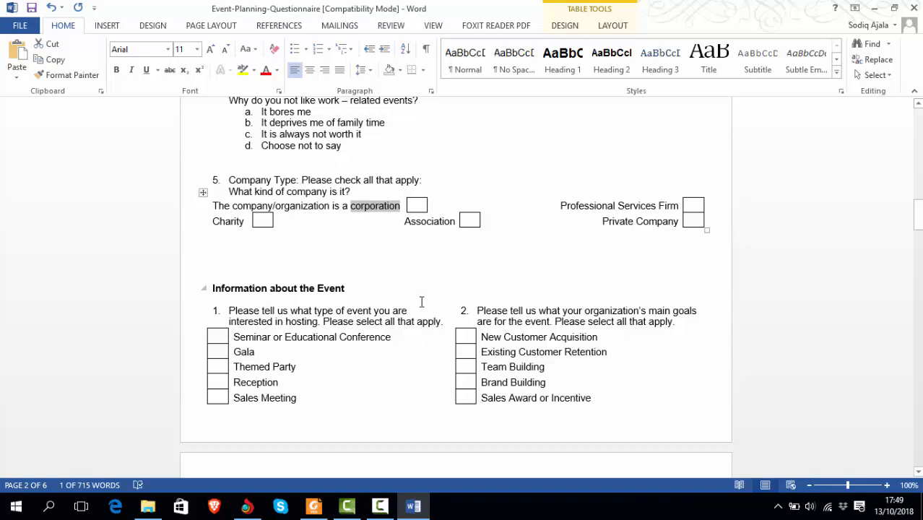
{"action": "key", "text": "alt+Tab"}
{"action": "type", "text": "c"}
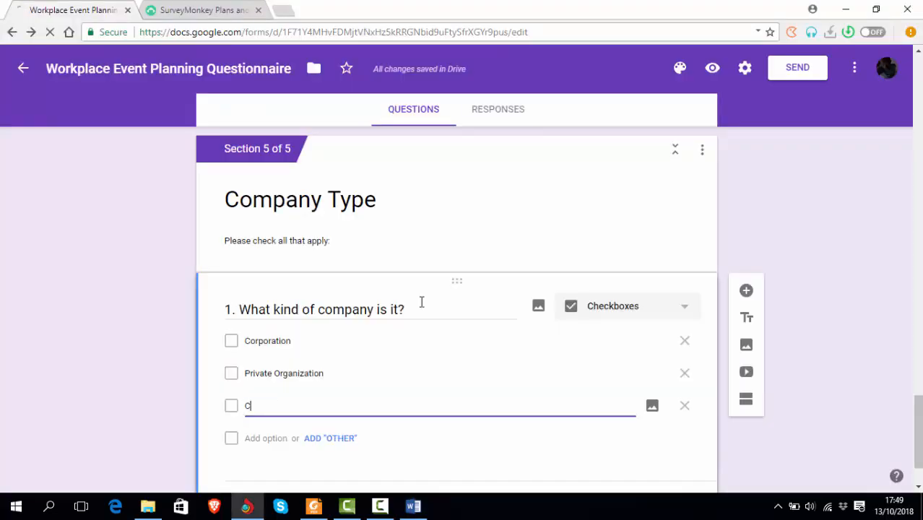
{"action": "type", "text": "harity"}
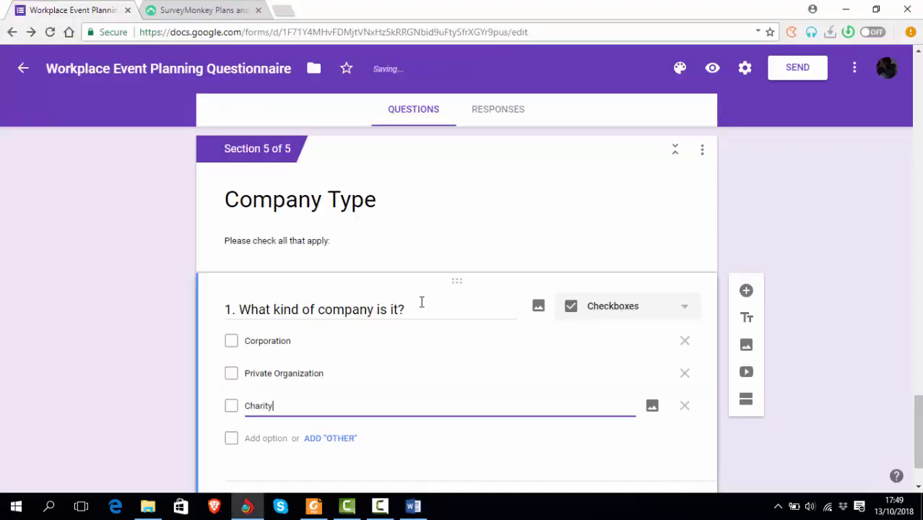
{"action": "key", "text": "Return"}
{"action": "type", "text": "Ass"}
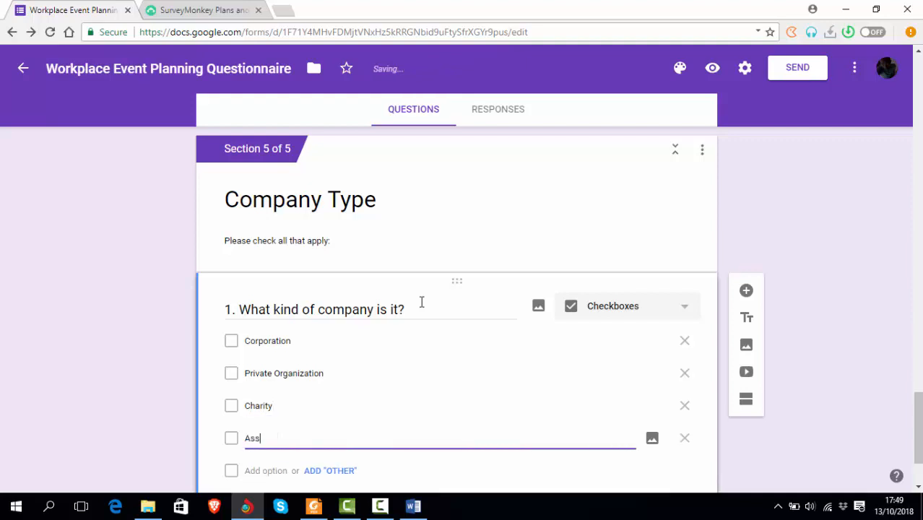
{"action": "type", "text": "ocaiation"}
{"action": "key", "text": "Return"}
Consult the Word questionnaire again, add "Professional services firm" as the fifth option in the form, and switch back to Word
{"action": "key", "text": "alt+Tab"}
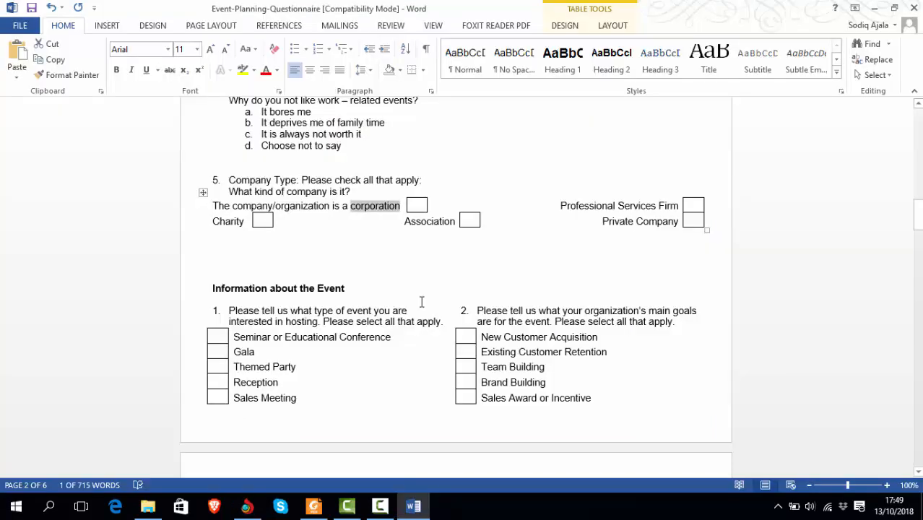
{"action": "key", "text": "alt+Tab"}
{"action": "type", "text": "Pro"}
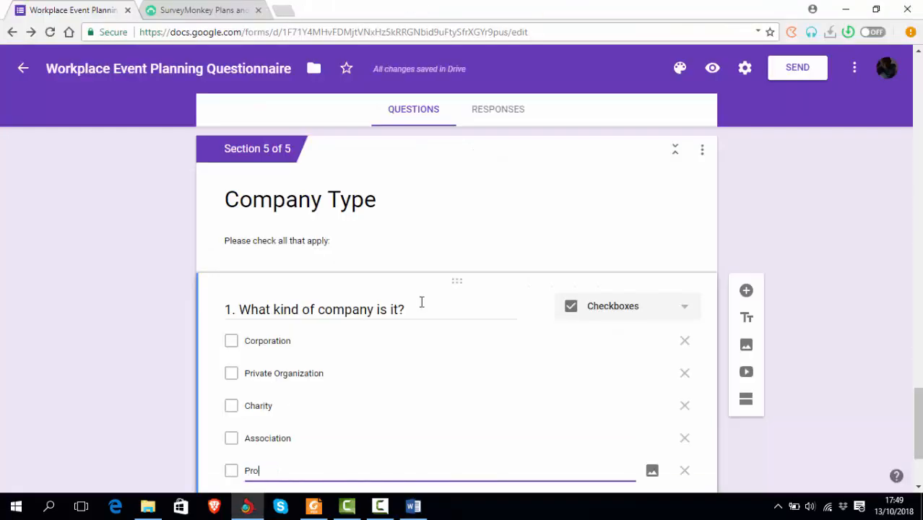
{"action": "type", "text": "fessional services firm"}
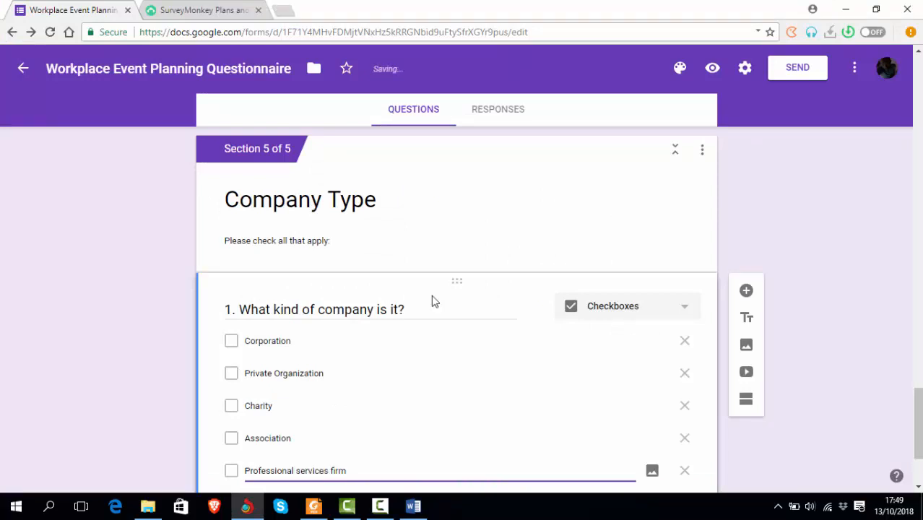
{"action": "scroll", "coordinate": [836, 434], "scroll_direction": "down", "scroll_amount": 2}
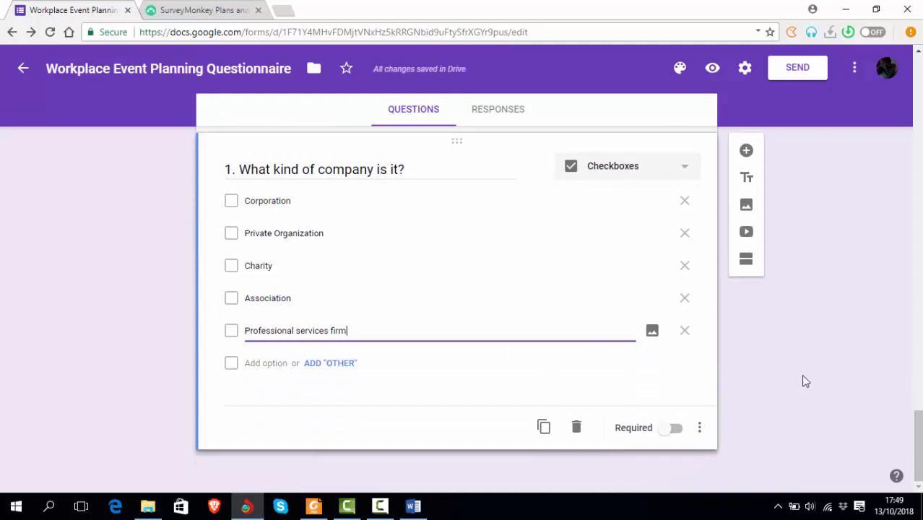
{"action": "scroll", "coordinate": [806, 381], "scroll_direction": "up", "scroll_amount": 1}
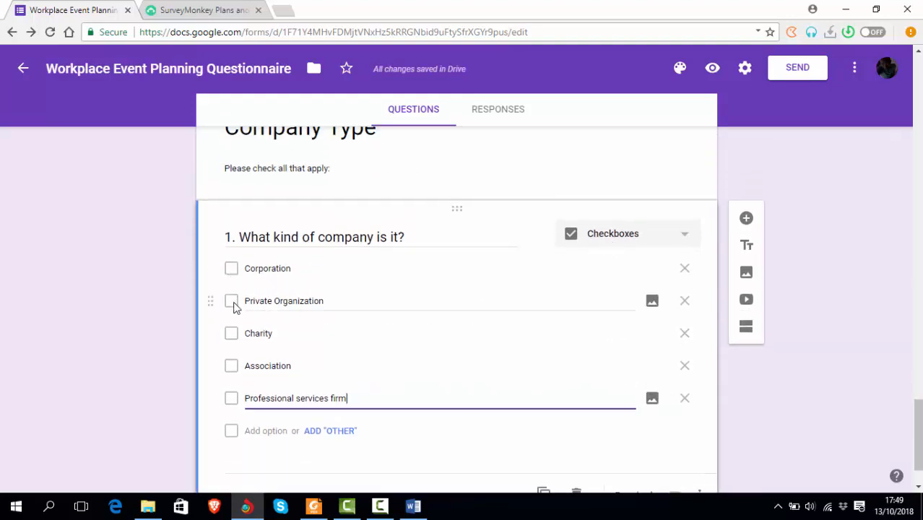
{"action": "scroll", "coordinate": [794, 441], "scroll_direction": "down", "scroll_amount": 1}
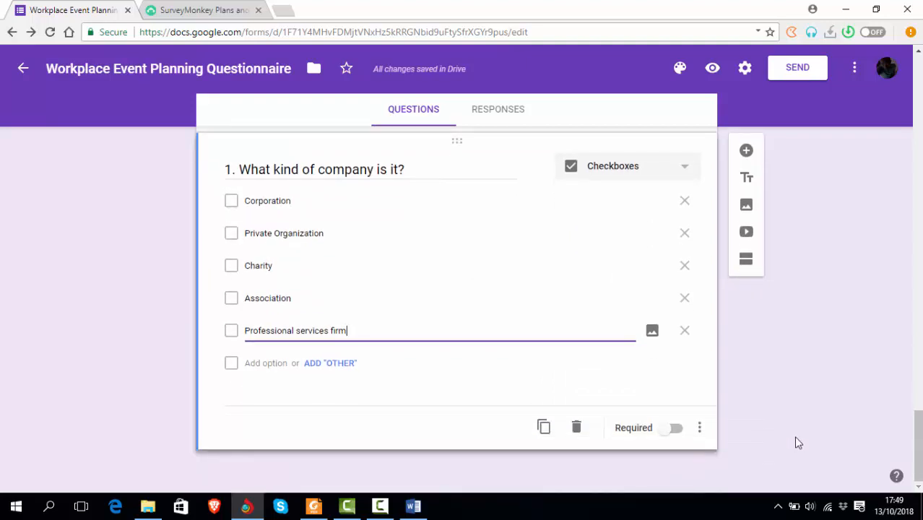
{"action": "key", "text": "alt+Tab"}
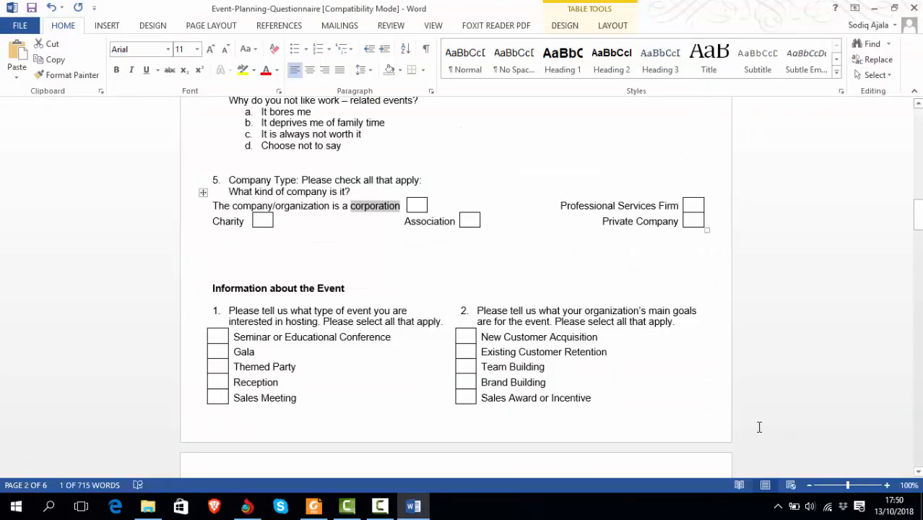
Copy the "Information about the Event" heading from the Word questionnaire
{"action": "scroll", "coordinate": [759, 427], "scroll_direction": "down", "scroll_amount": 1}
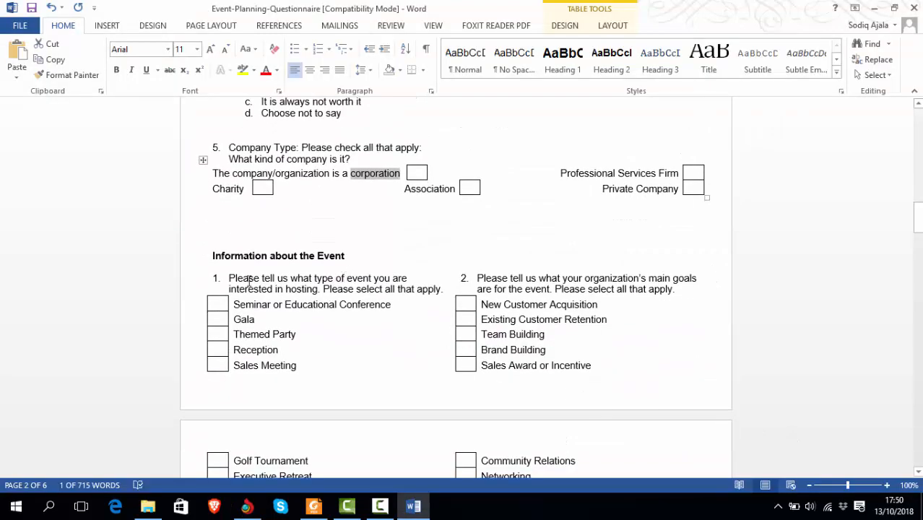
{"action": "left_click", "coordinate": [349, 256]}
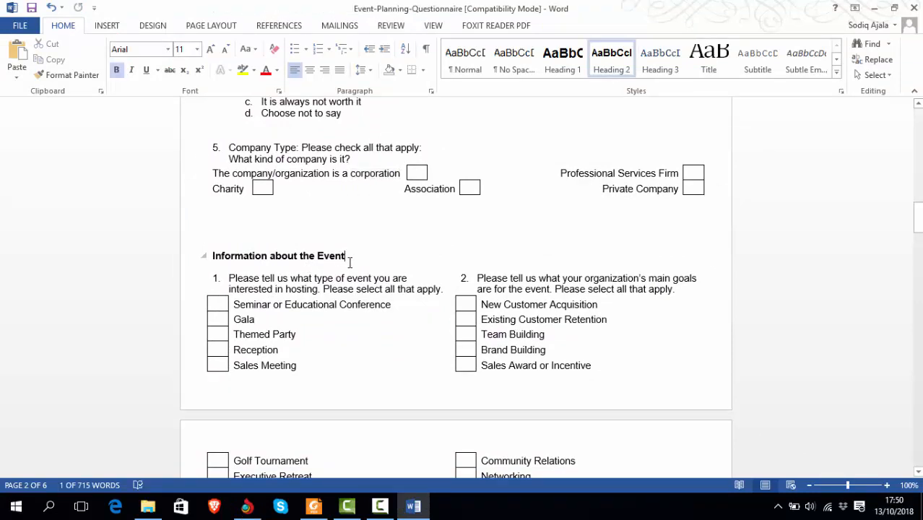
{"action": "key", "text": "shift+Left"}
{"action": "key", "text": "shift+Left"}
{"action": "key", "text": "ctrl+shift+Left"}
{"action": "key", "text": "ctrl+shift+Left"}
{"action": "key", "text": "ctrl+shift+Left"}
{"action": "key", "text": "ctrl+shift+Left"}
{"action": "key", "text": "ctrl+c"}
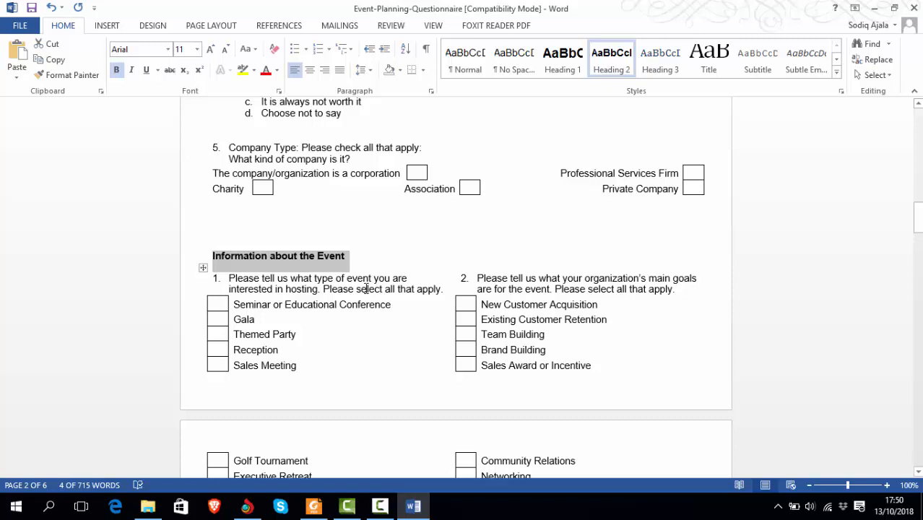
Switch to the form, add a new section after the company type question and title it "Information about the Event"
{"action": "key", "text": "alt+Tab"}
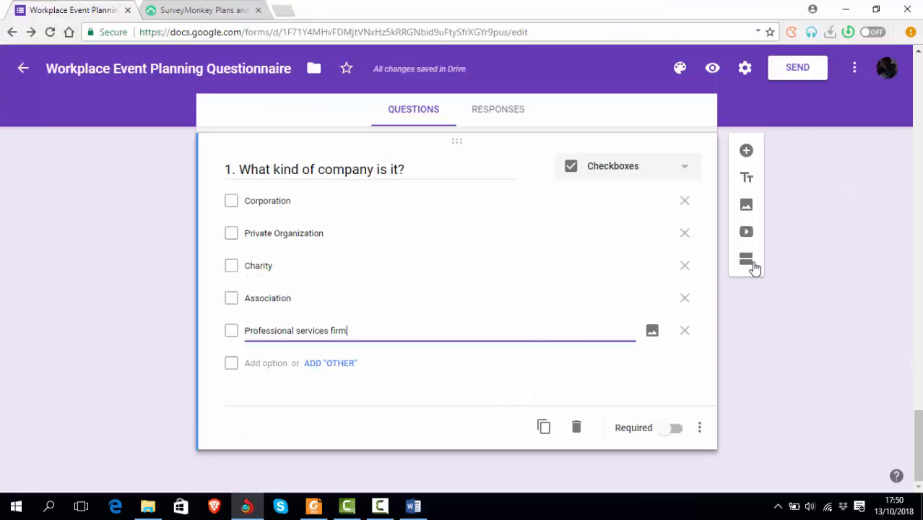
{"action": "left_click", "coordinate": [751, 266]}
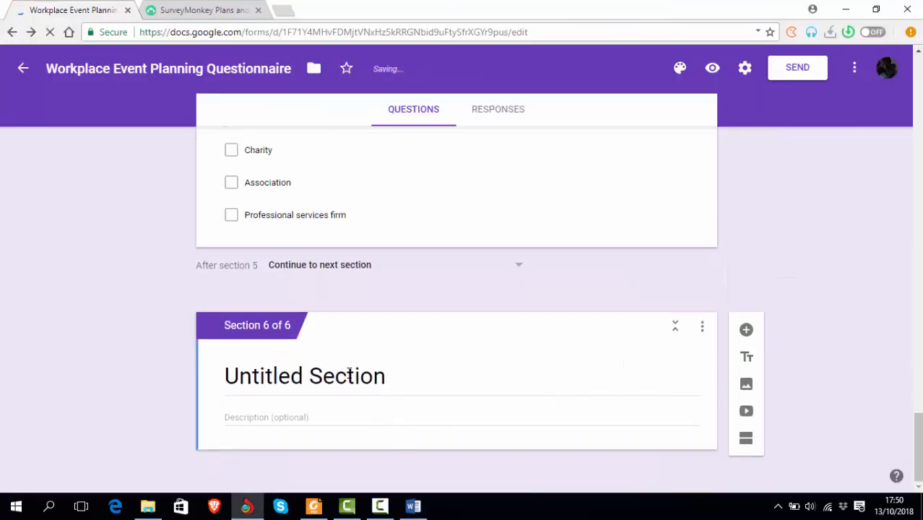
{"action": "key", "text": "ctrl+v"}
Return to Word and copy the text of question 1 about the type of event the organization wants to host
{"action": "key", "text": "alt+Tab"}
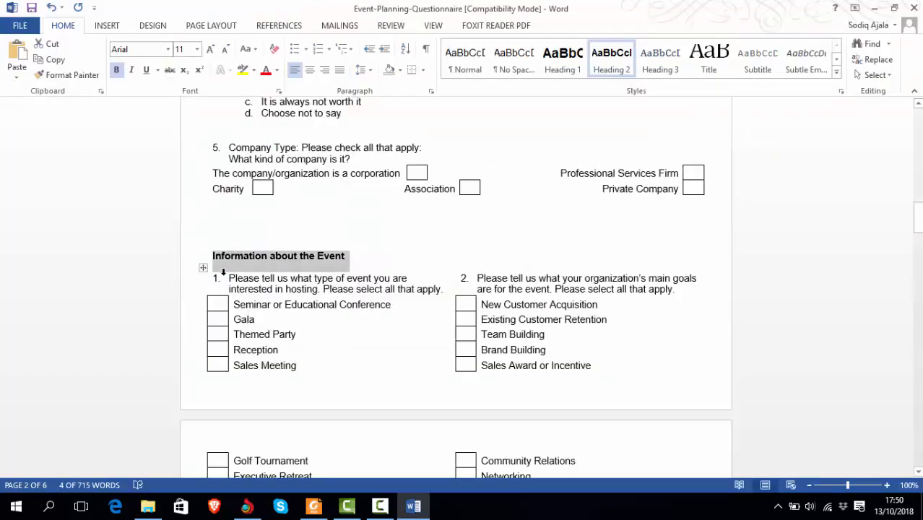
{"action": "left_click", "coordinate": [230, 278]}
{"action": "left_click", "coordinate": [443, 292]}
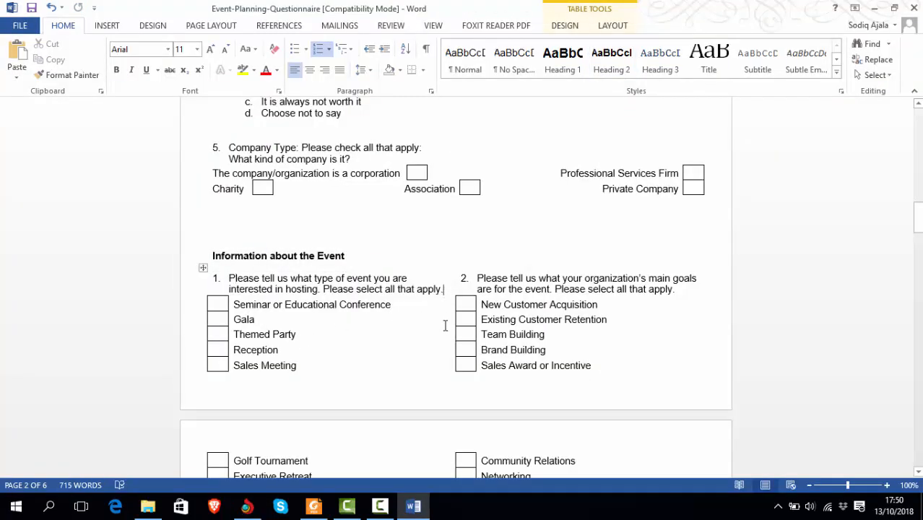
{"action": "key", "text": "shift+Up"}
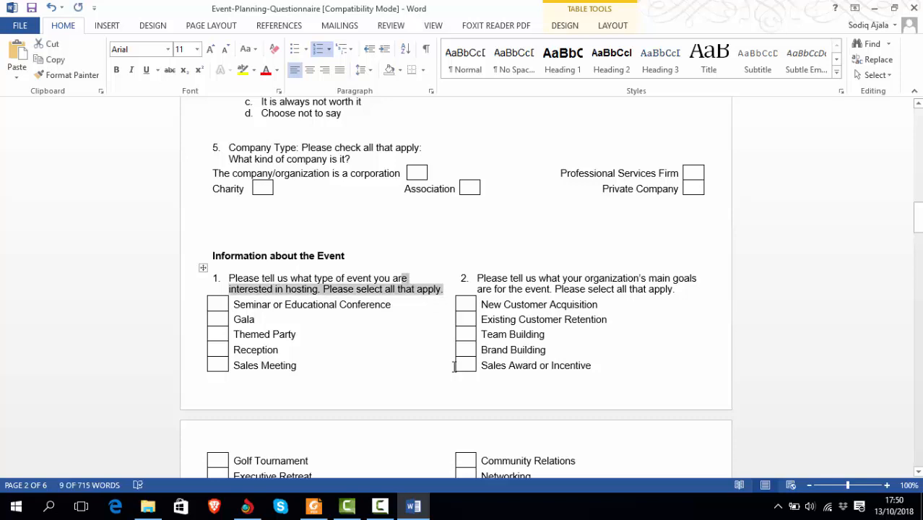
{"action": "key", "text": "shift+Left"}
{"action": "key", "text": "shift+Left"}
{"action": "key", "text": "shift+Left"}
{"action": "key", "text": "shift+Left"}
{"action": "key", "text": "shift+Left"}
{"action": "key", "text": "shift+Left"}
{"action": "key", "text": "shift+Left"}
{"action": "key", "text": "shift+Left"}
{"action": "key", "text": "shift+Left"}
{"action": "key", "text": "shift+Left"}
{"action": "key", "text": "shift+Left"}
{"action": "key", "text": "shift+Left"}
{"action": "key", "text": "shift+Left"}
{"action": "key", "text": "shift+Left"}
{"action": "key", "text": "shift+Left"}
{"action": "key", "text": "shift+Left"}
{"action": "key", "text": "shift+Left"}
{"action": "key", "text": "shift+Left"}
{"action": "key", "text": "shift+Left"}
{"action": "key", "text": "shift+Left"}
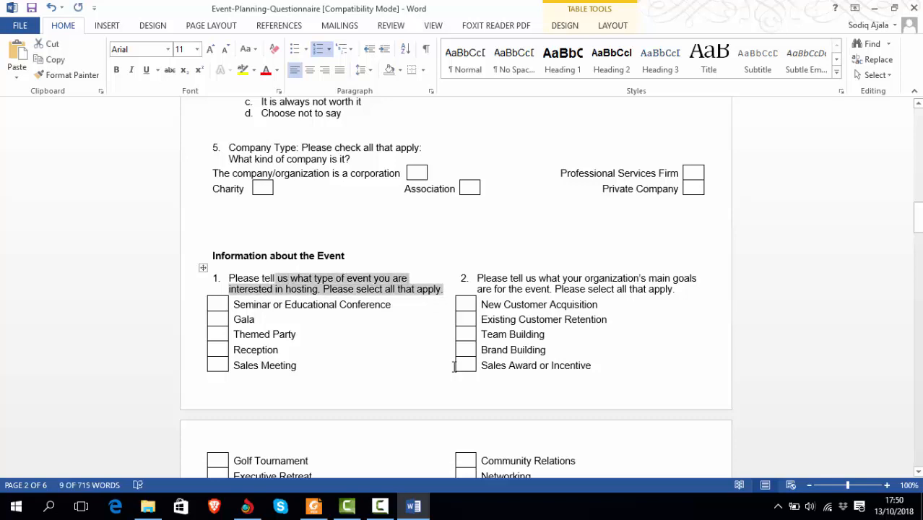
{"action": "key", "text": "shift+Left"}
{"action": "key", "text": "shift+Left"}
{"action": "key", "text": "shift+Left"}
{"action": "key", "text": "shift+Left"}
{"action": "key", "text": "shift+Left"}
{"action": "key", "text": "shift+Left"}
{"action": "key", "text": "shift+Left"}
{"action": "key", "text": "shift+Left"}
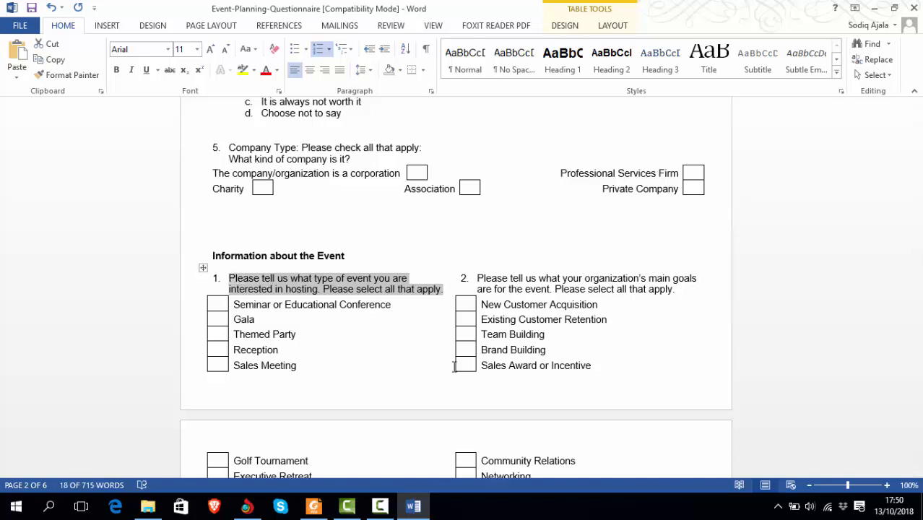
Add a form question reading "1. Please tell us what type of event you are interested in hosting. Please select all that apply."
{"action": "key", "text": "alt+Tab"}
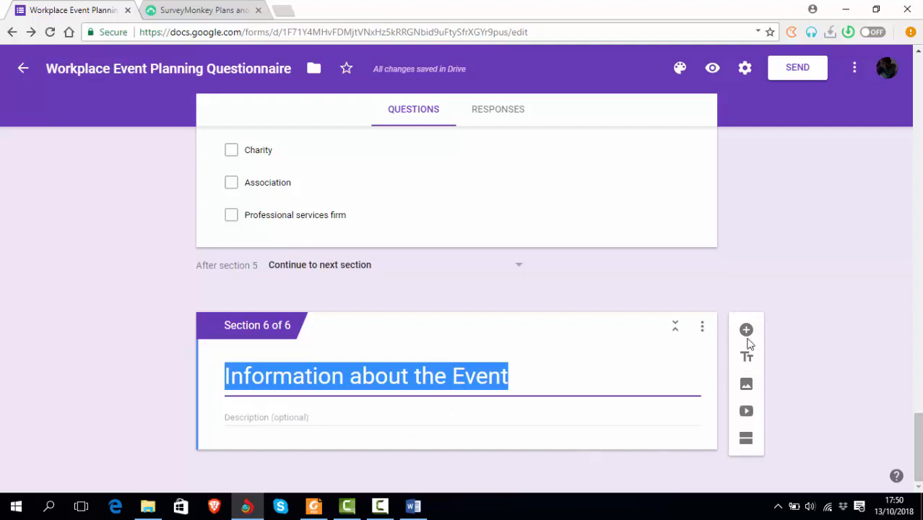
{"action": "left_click", "coordinate": [746, 330]}
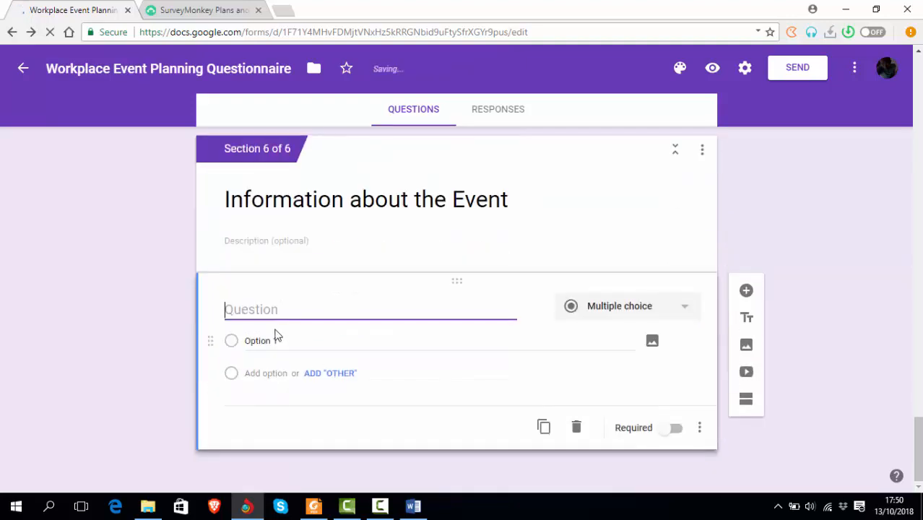
{"action": "type", "text": "1."}
{"action": "type", "text": "1.\tPlease tell us what type of event you are interested in hosting. Please select all that apply."}
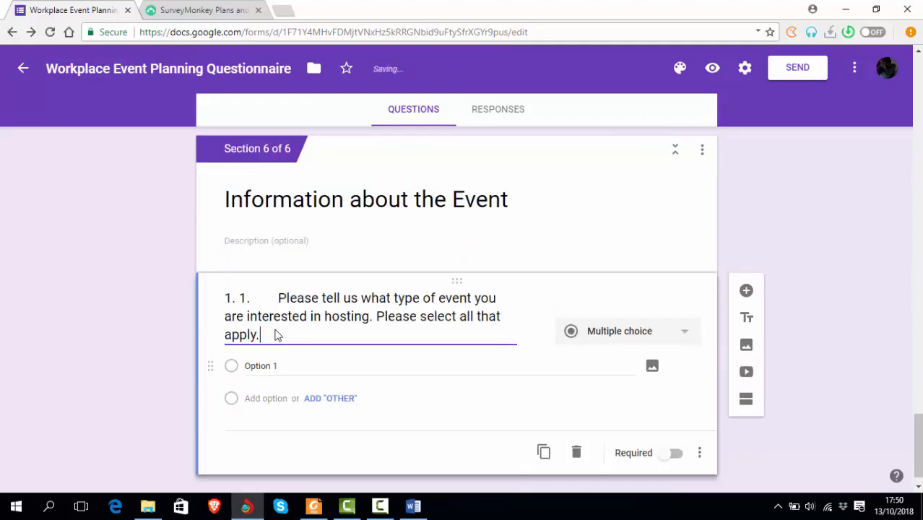
{"action": "left_click", "coordinate": [278, 297]}
{"action": "key", "text": "BackSpace"}
{"action": "key", "text": "BackSpace"}
{"action": "key", "text": "BackSpace"}
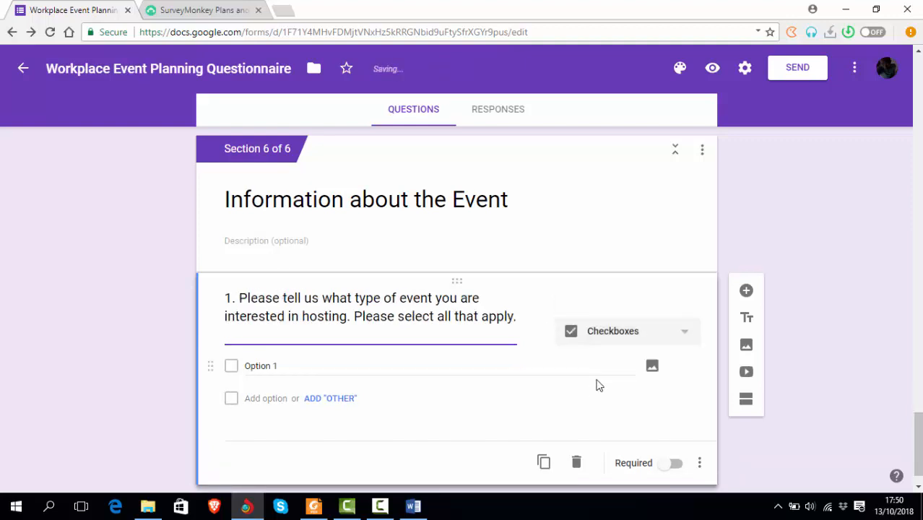
In Word, copy question 1's list of event types from "Seminar or Educational Conference" through "E-Learning Event"
{"action": "key", "text": "alt+Tab"}
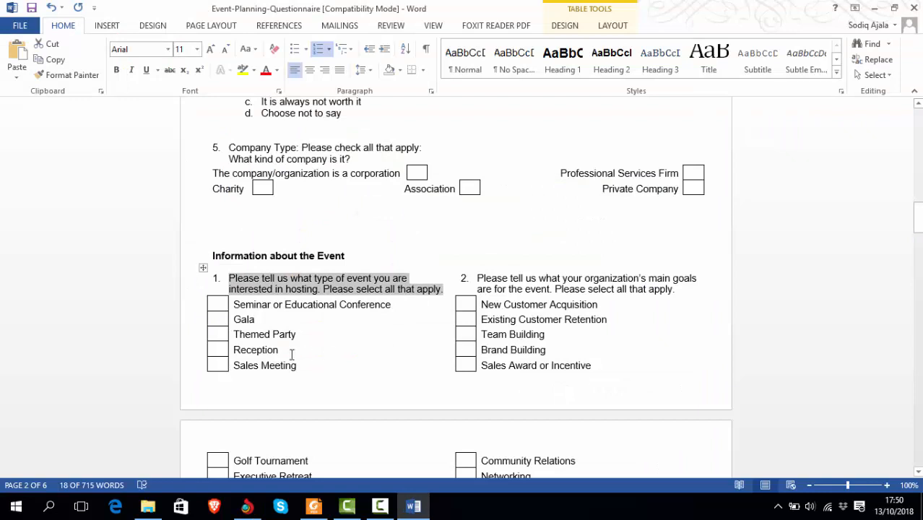
{"action": "left_click", "coordinate": [235, 304]}
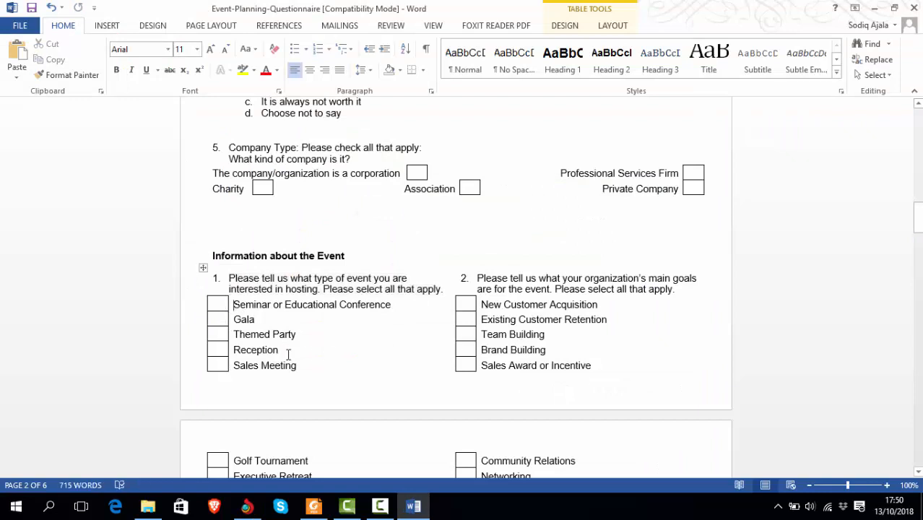
{"action": "key", "text": "shift+Down"}
{"action": "key", "text": "shift+Down"}
{"action": "key", "text": "shift+Down"}
{"action": "key", "text": "shift+Down"}
{"action": "key", "text": "shift+Down"}
{"action": "key", "text": "shift+Down"}
{"action": "key", "text": "shift+Down"}
{"action": "key", "text": "shift+Down"}
{"action": "key", "text": "shift+Down"}
{"action": "key", "text": "shift+Down"}
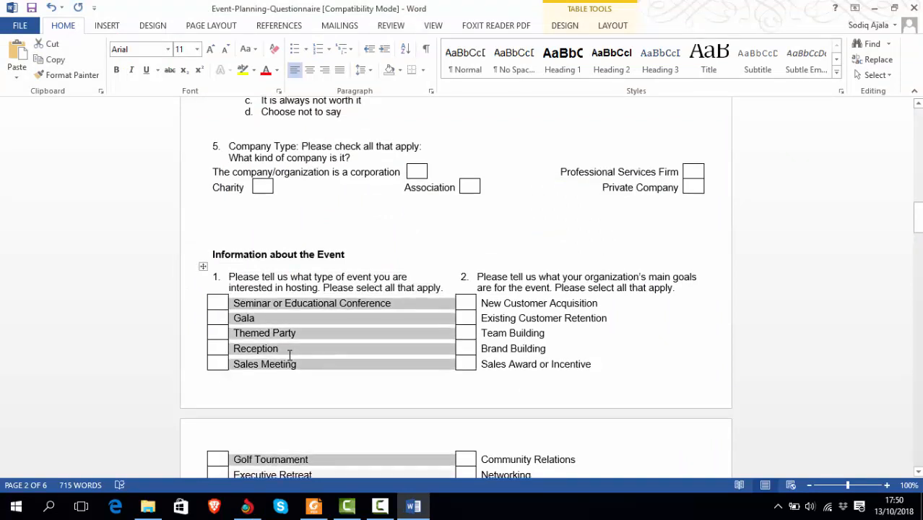
{"action": "key", "text": "shift+Down"}
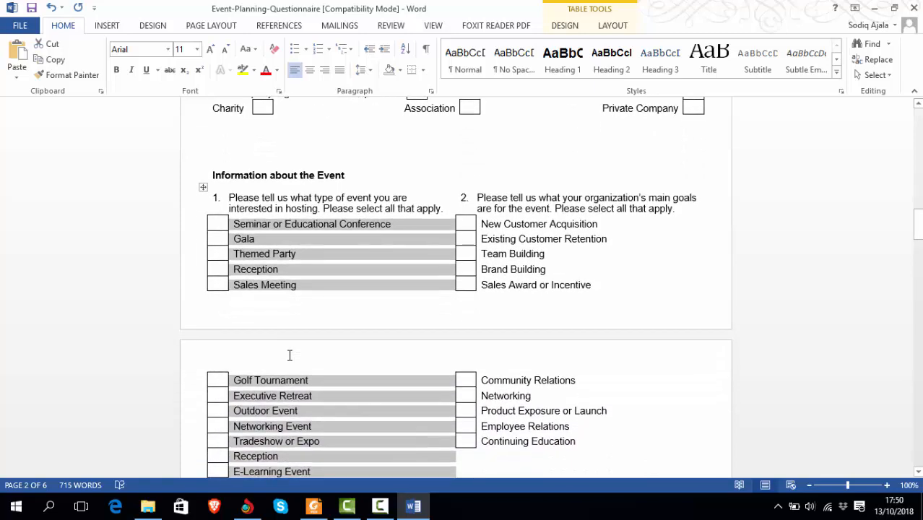
{"action": "key", "text": "shift+Down"}
{"action": "key", "text": "shift+Up"}
{"action": "key", "text": "ctrl+c"}
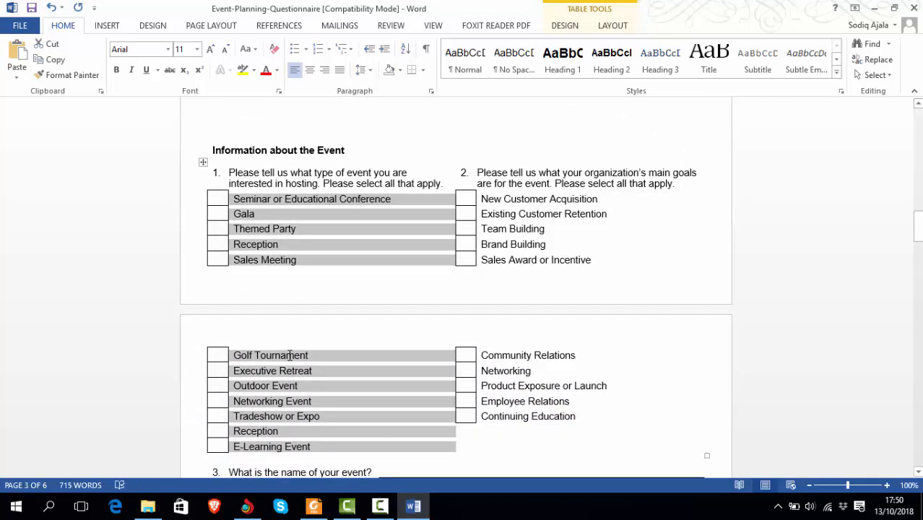
Paste the copied event types as the options of the form's hosting question and review the resulting list
{"action": "key", "text": "alt+Tab"}
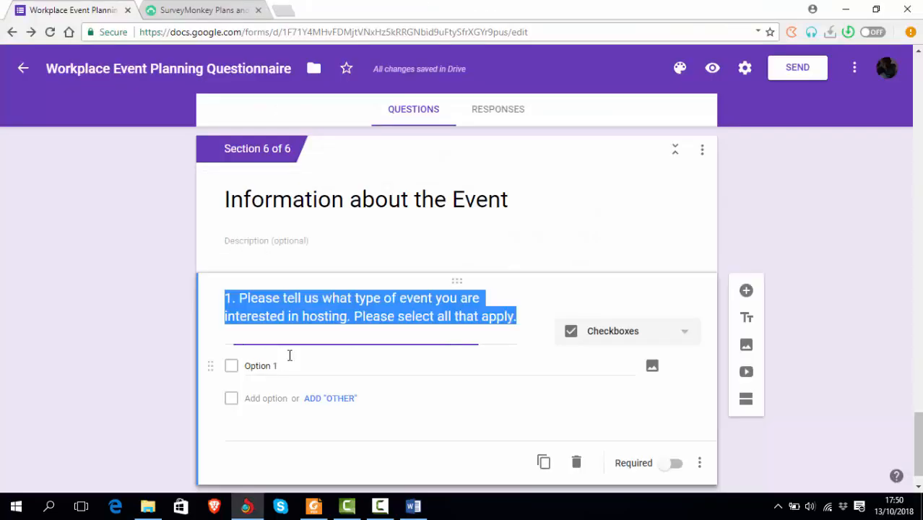
{"action": "left_click", "coordinate": [256, 367]}
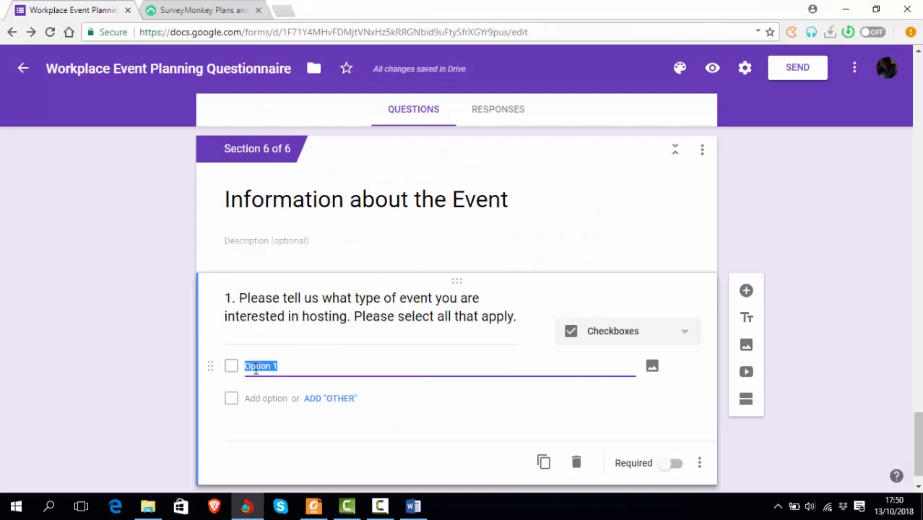
{"action": "key", "text": "ctrl+v"}
{"action": "scroll", "coordinate": [383, 381], "scroll_direction": "up", "scroll_amount": 4}
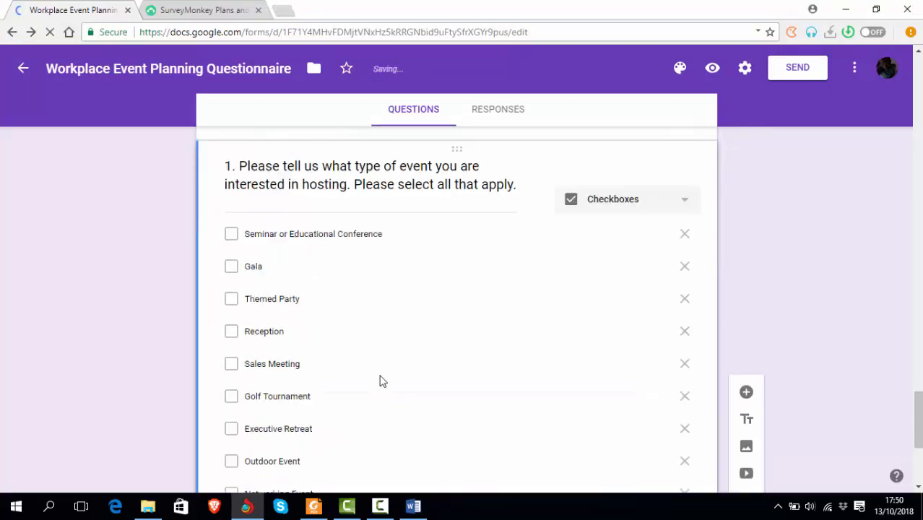
{"action": "scroll", "coordinate": [382, 381], "scroll_direction": "up", "scroll_amount": 3}
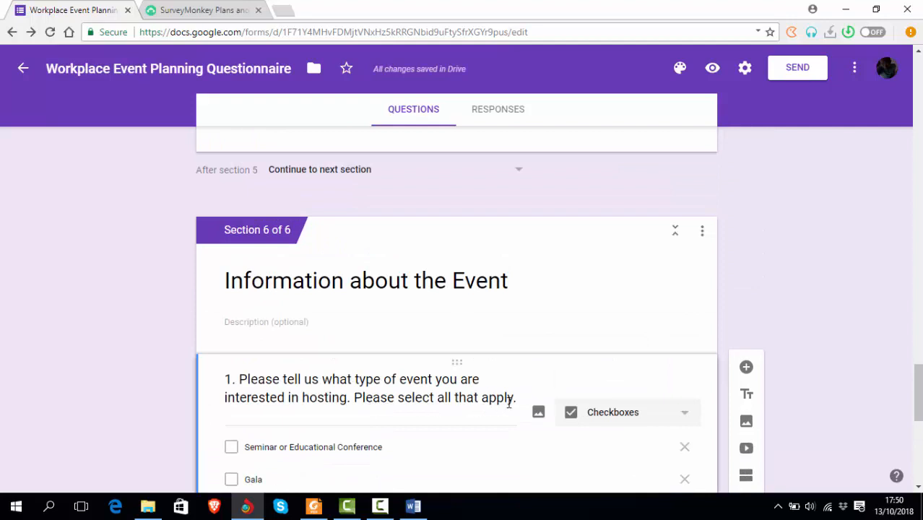
{"action": "scroll", "coordinate": [498, 408], "scroll_direction": "down", "scroll_amount": 3}
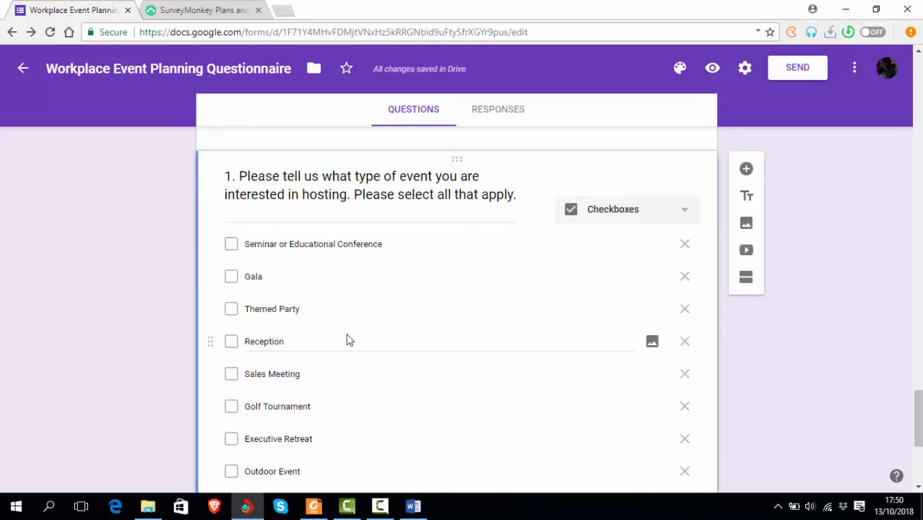
{"action": "scroll", "coordinate": [355, 341], "scroll_direction": "down", "scroll_amount": 2}
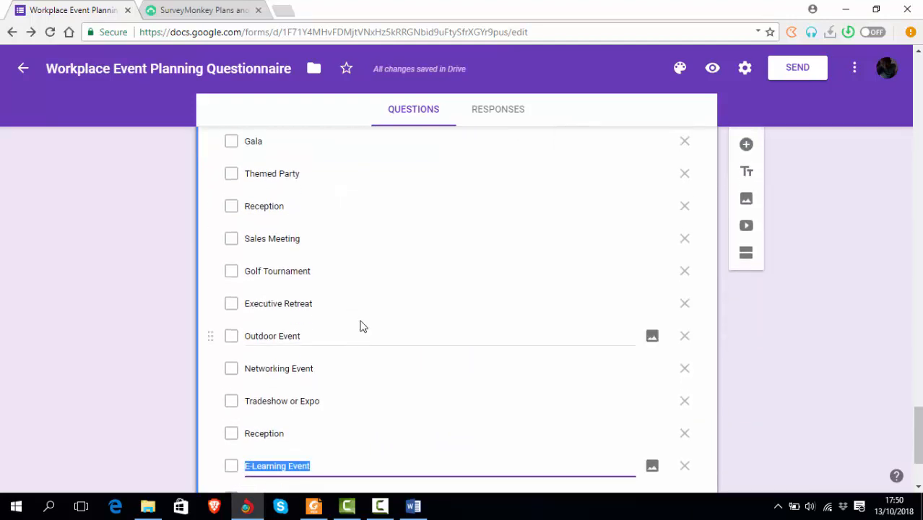
{"action": "scroll", "coordinate": [376, 355], "scroll_direction": "down", "scroll_amount": 2}
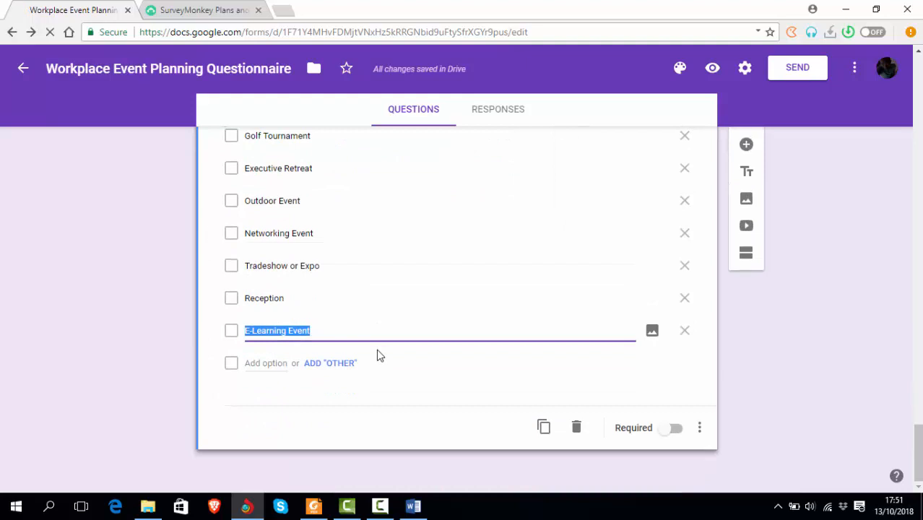
Add a new blank question below the event type question and switch back to the Word questionnaire
{"action": "left_click", "coordinate": [747, 146]}
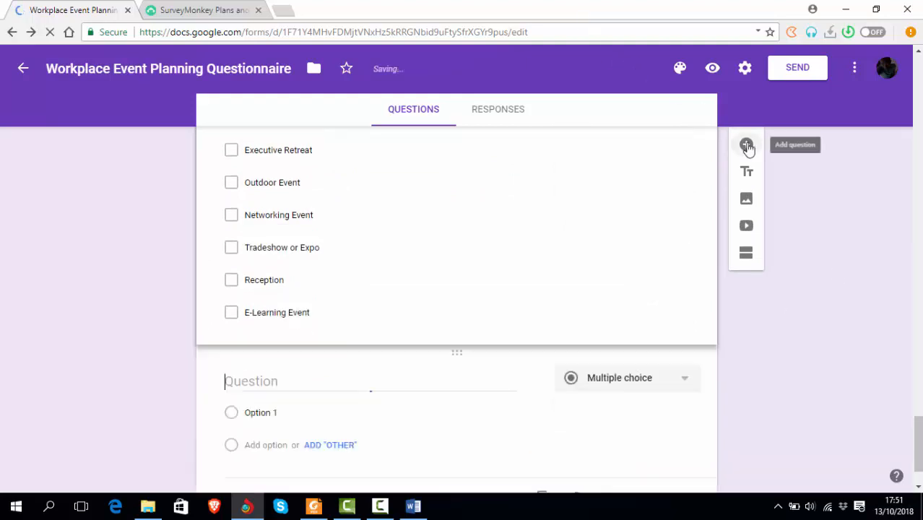
{"action": "key", "text": "alt+Tab"}
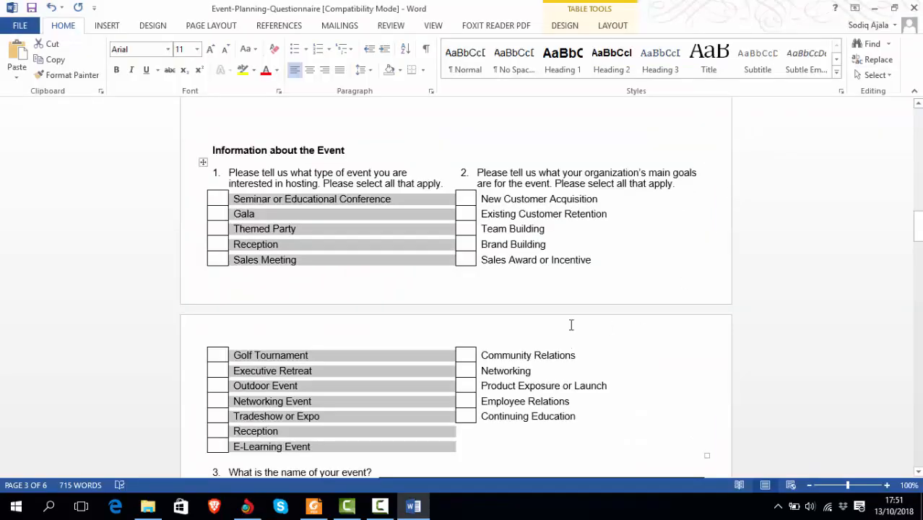
{"action": "left_click", "coordinate": [674, 183]}
{"action": "key", "text": "shift+Up"}
{"action": "key", "text": "shift+Up"}
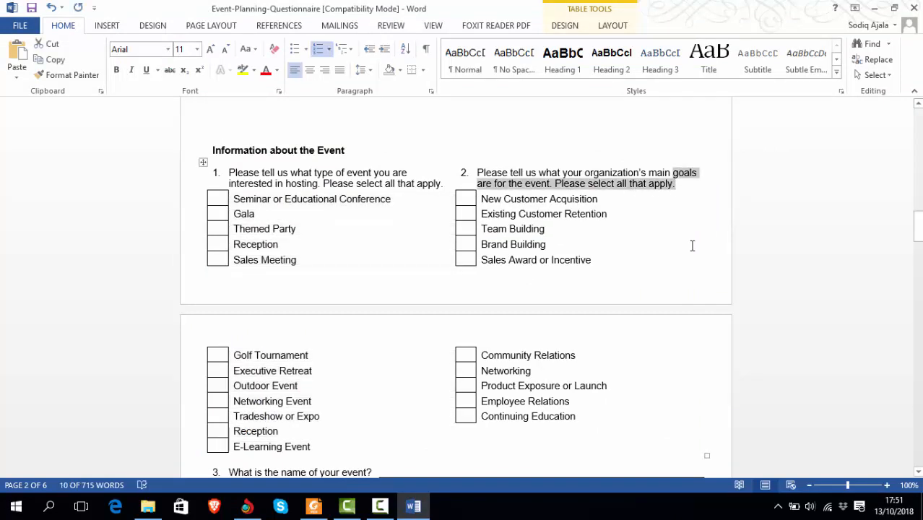
{"action": "key", "text": "Down"}
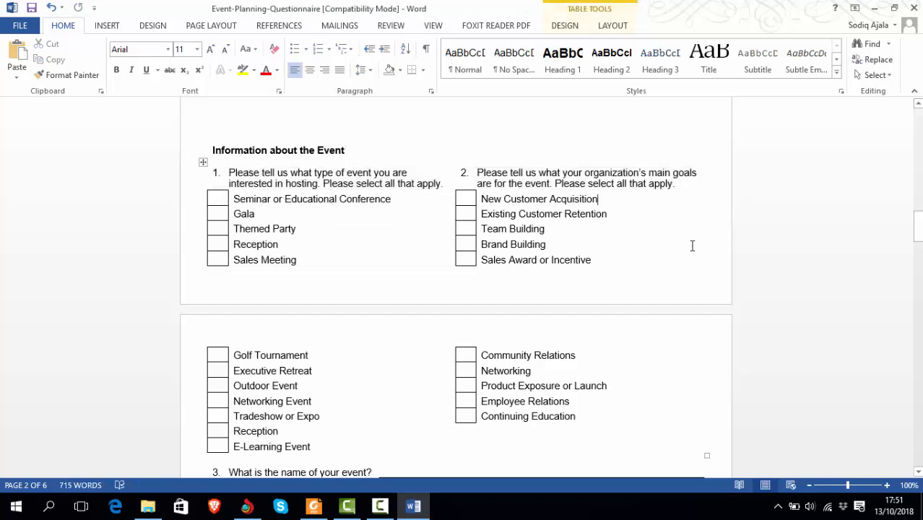
Copy the full text of question 2 about the organization's main goals for the event from Word
{"action": "left_click", "coordinate": [682, 190]}
{"action": "key", "text": "shift+Left"}
{"action": "key", "text": "shift+Up"}
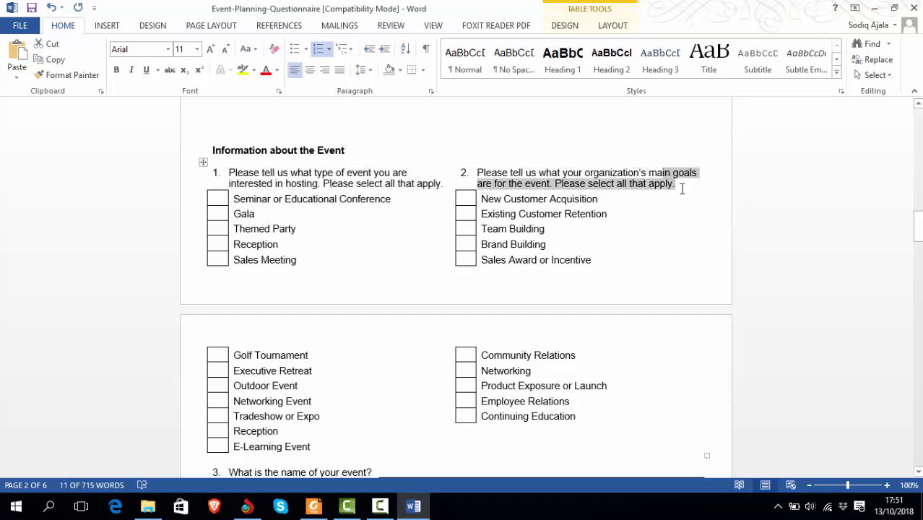
{"action": "key", "text": "shift+Left"}
{"action": "key", "text": "shift+Left"}
{"action": "key", "text": "shift+Left"}
{"action": "key", "text": "shift+Left"}
{"action": "key", "text": "shift+Left"}
{"action": "key", "text": "shift+Left"}
{"action": "key", "text": "shift+Left"}
{"action": "key", "text": "shift+Left"}
{"action": "key", "text": "shift+Left"}
{"action": "key", "text": "shift+Left"}
{"action": "key", "text": "shift+Left"}
{"action": "key", "text": "shift+Left"}
{"action": "key", "text": "shift+Left"}
{"action": "key", "text": "shift+Left"}
{"action": "key", "text": "shift+Left"}
{"action": "key", "text": "shift+Left"}
{"action": "key", "text": "shift+Left"}
{"action": "key", "text": "shift+Left"}
{"action": "key", "text": "shift+Left"}
{"action": "key", "text": "shift+Left"}
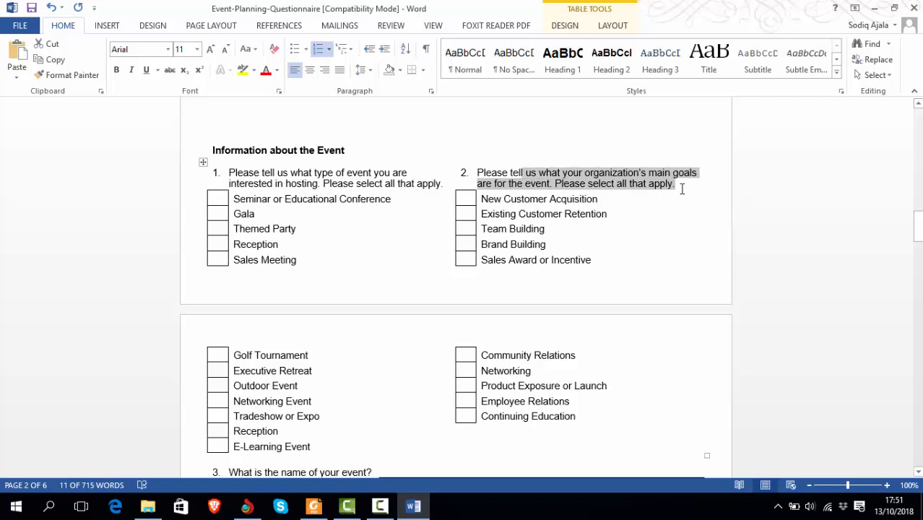
{"action": "key", "text": "shift+Left"}
{"action": "key", "text": "shift+Left"}
{"action": "key", "text": "shift+Left"}
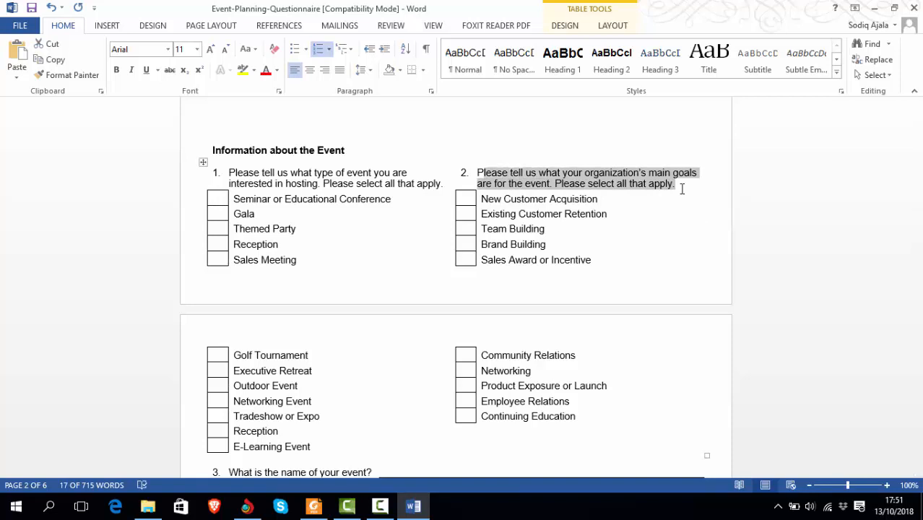
{"action": "key", "text": "shift+Left"}
In Google Forms, title the new question "2. Please tell us what your organization's main goals are for the event. Please select all that apply."
{"action": "key", "text": "alt+Tab"}
{"action": "type", "text": "2"}
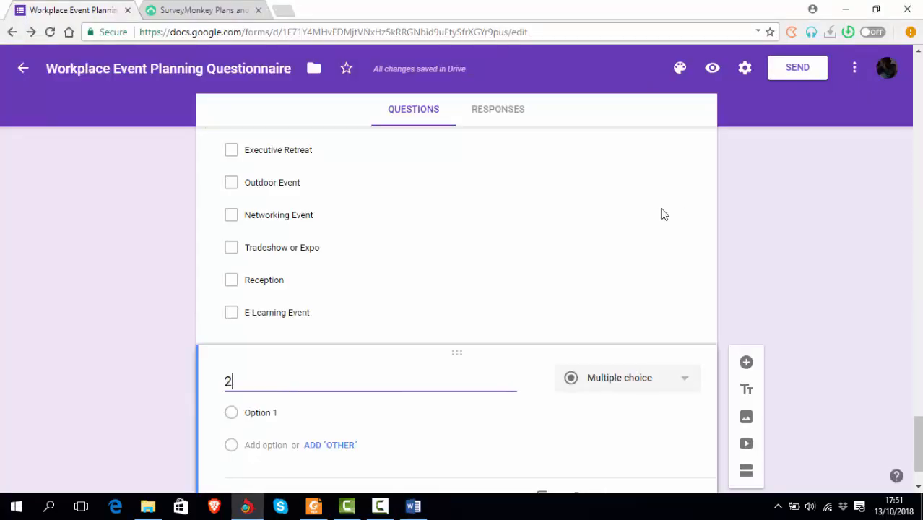
{"action": "type", "text": "."}
{"action": "type", "text": "2.\tPlease tell us what your organization’s main goals are for the event. Please select all that apply."}
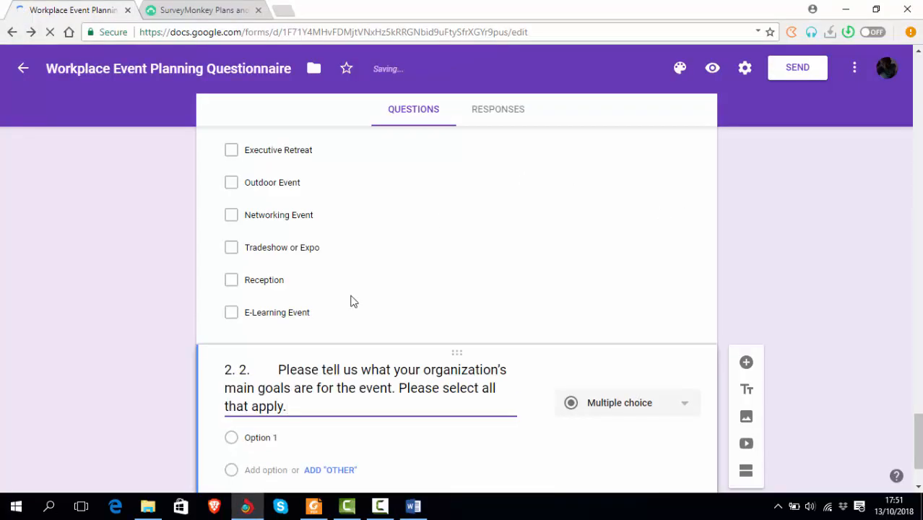
{"action": "left_click", "coordinate": [277, 370]}
{"action": "key", "text": "BackSpace"}
{"action": "key", "text": "BackSpace"}
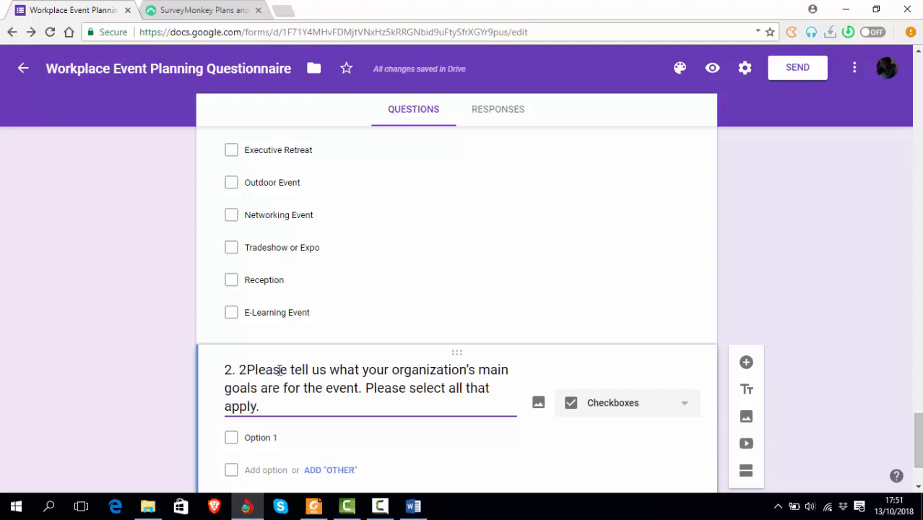
{"action": "key", "text": "BackSpace"}
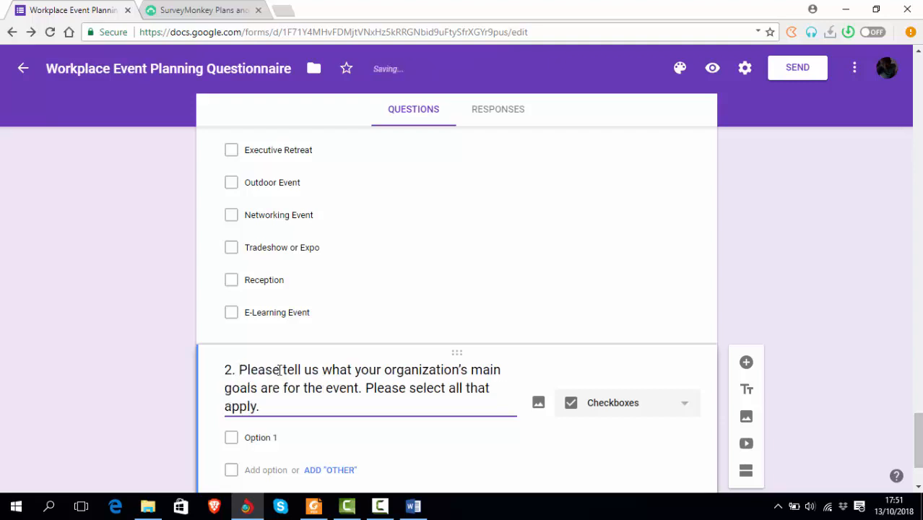
In Word, copy question 2's list of goals from "New Customer Acquisition" through "Continuing Education"
{"action": "key", "text": "alt+Tab"}
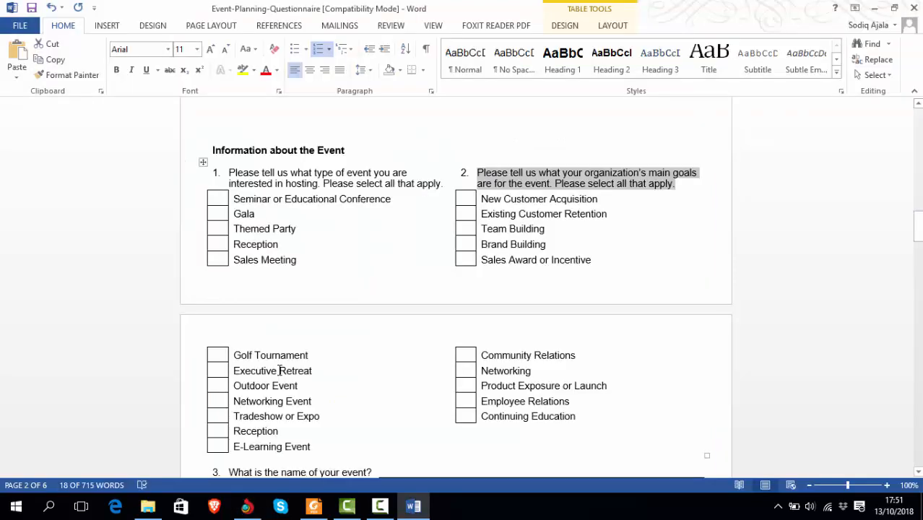
{"action": "left_click", "coordinate": [481, 204]}
{"action": "key", "text": "shift+Down"}
{"action": "key", "text": "shift+Down"}
{"action": "key", "text": "shift+Down"}
{"action": "key", "text": "shift+Down"}
{"action": "key", "text": "shift+Down"}
{"action": "key", "text": "shift+Down"}
{"action": "key", "text": "shift+Down"}
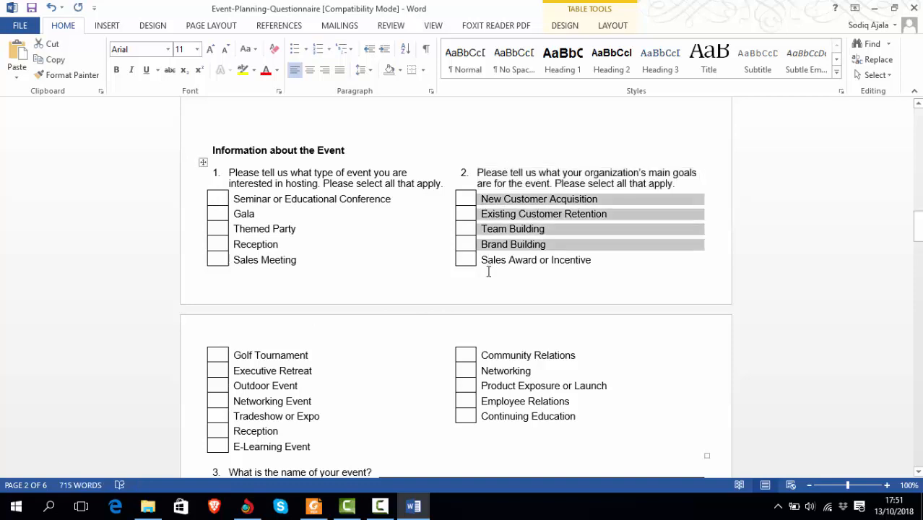
{"action": "key", "text": "shift+Down"}
{"action": "key", "text": "shift+Down"}
{"action": "key", "text": "shift+Down"}
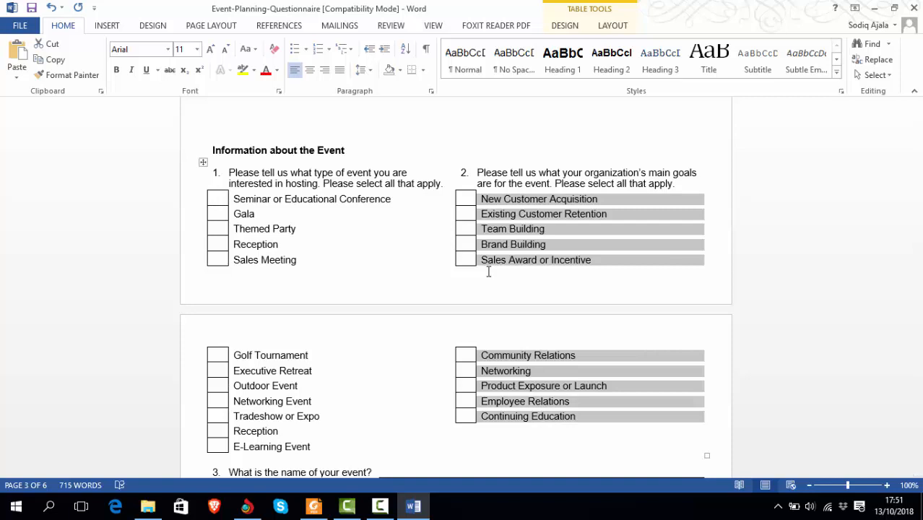
Back in Google Forms, paste the copied goals as the checkbox options of question 2, replacing Option 1
{"action": "key", "text": "alt+Tab"}
{"action": "scroll", "coordinate": [557, 371], "scroll_direction": "down", "scroll_amount": 2}
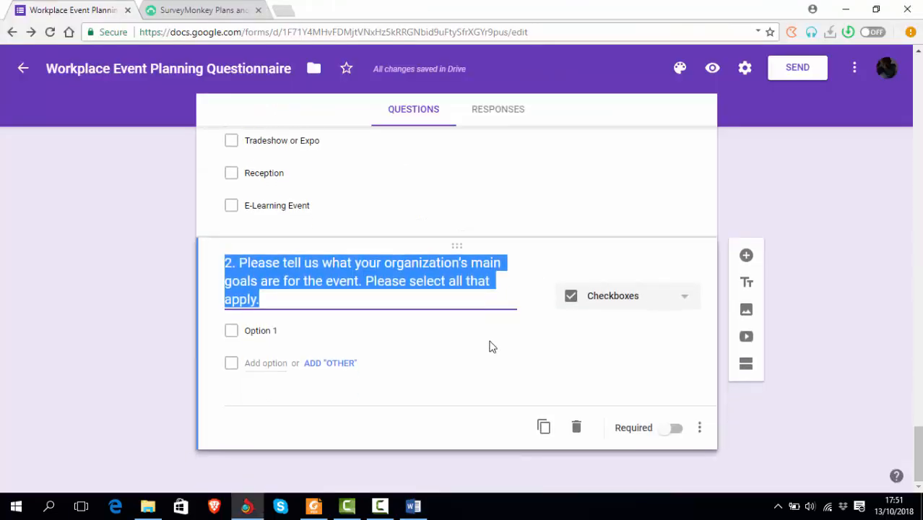
{"action": "left_click", "coordinate": [256, 332]}
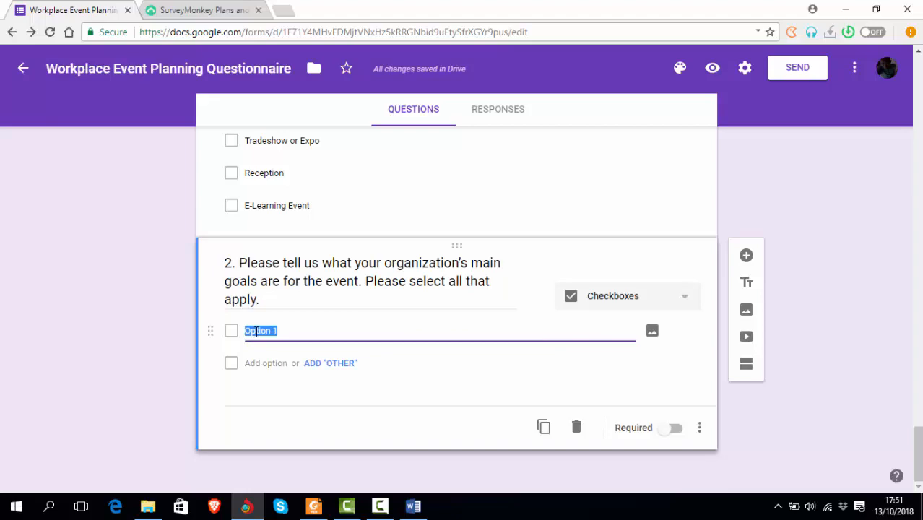
{"action": "type", "text": "Brand Building Sales Award or Incentive Community Relations Networking Product Exposure or Launch Employee Relations Continuing Education"}
Review the remaining Word questions from question 3 through the job statement grid in question 15
{"action": "key", "text": "alt+Tab"}
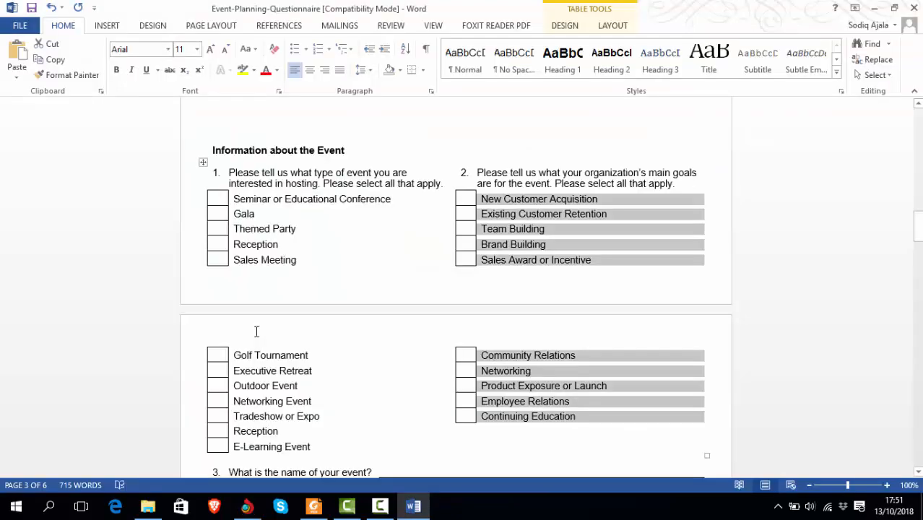
{"action": "scroll", "coordinate": [274, 364], "scroll_direction": "down", "scroll_amount": 6}
{"action": "scroll", "coordinate": [273, 365], "scroll_direction": "down", "scroll_amount": 1}
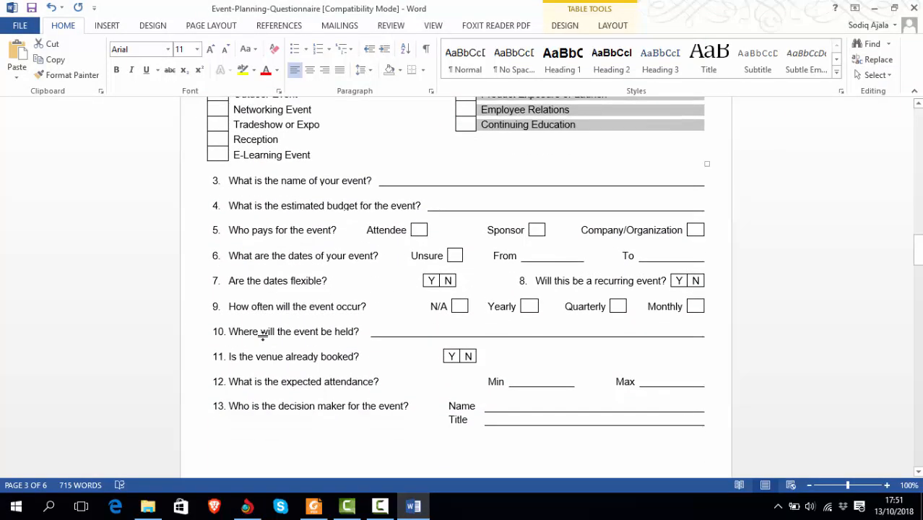
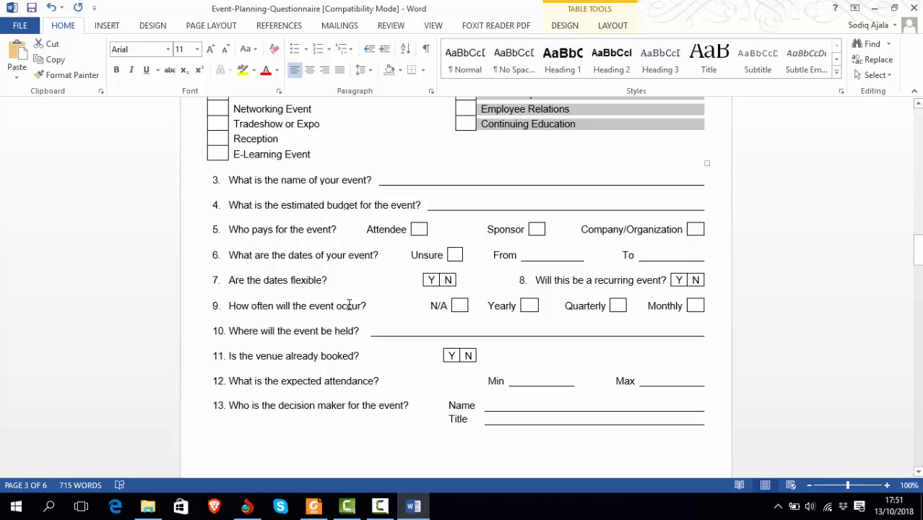
{"action": "scroll", "coordinate": [349, 307], "scroll_direction": "down", "scroll_amount": 5}
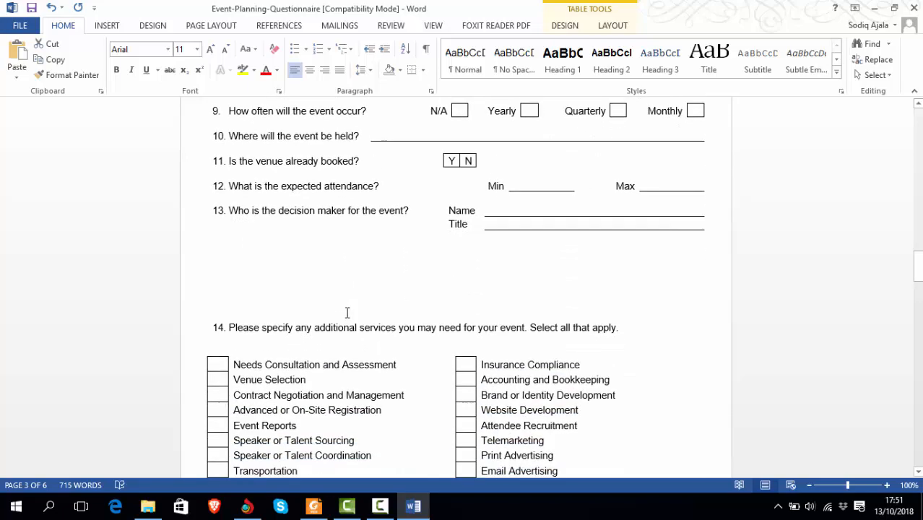
{"action": "scroll", "coordinate": [347, 310], "scroll_direction": "down", "scroll_amount": 3}
{"action": "scroll", "coordinate": [347, 310], "scroll_direction": "down", "scroll_amount": 8}
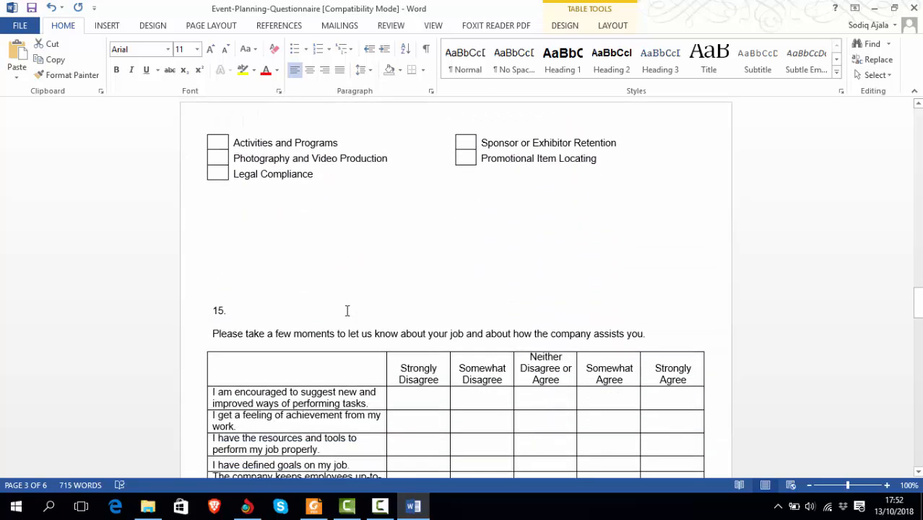
{"action": "scroll", "coordinate": [347, 311], "scroll_direction": "down", "scroll_amount": 3}
{"action": "scroll", "coordinate": [345, 311], "scroll_direction": "down", "scroll_amount": 3}
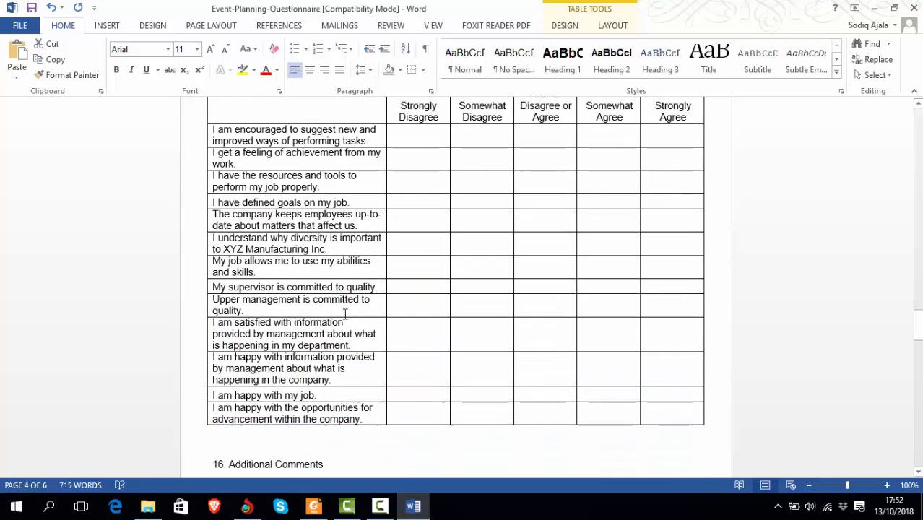
{"action": "scroll", "coordinate": [345, 307], "scroll_direction": "up", "scroll_amount": 2}
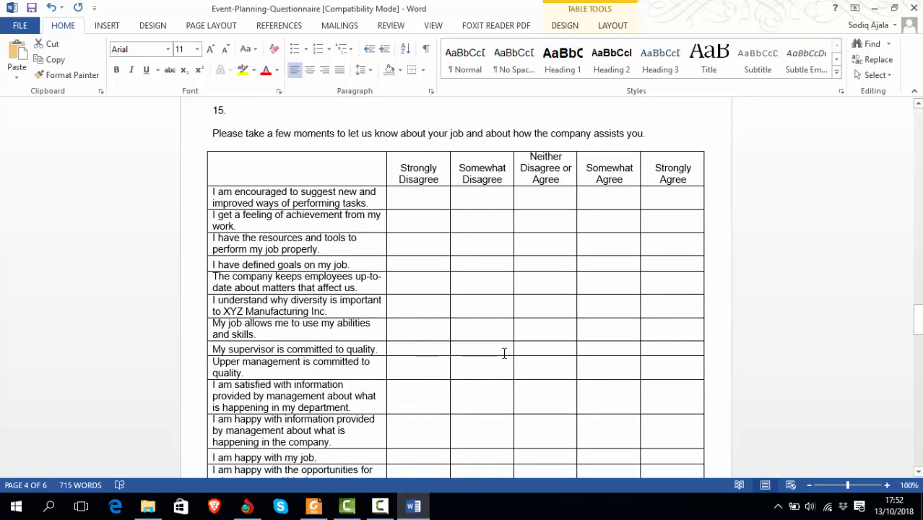
In Google Forms, add a new section after the organization's goals question, without keeping an extra blank question
{"action": "key", "text": "alt+Tab"}
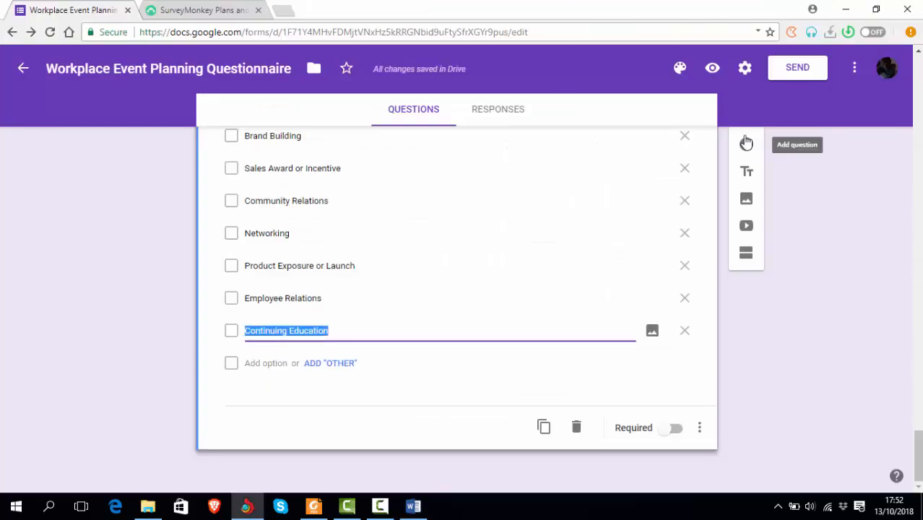
{"action": "left_click", "coordinate": [747, 146]}
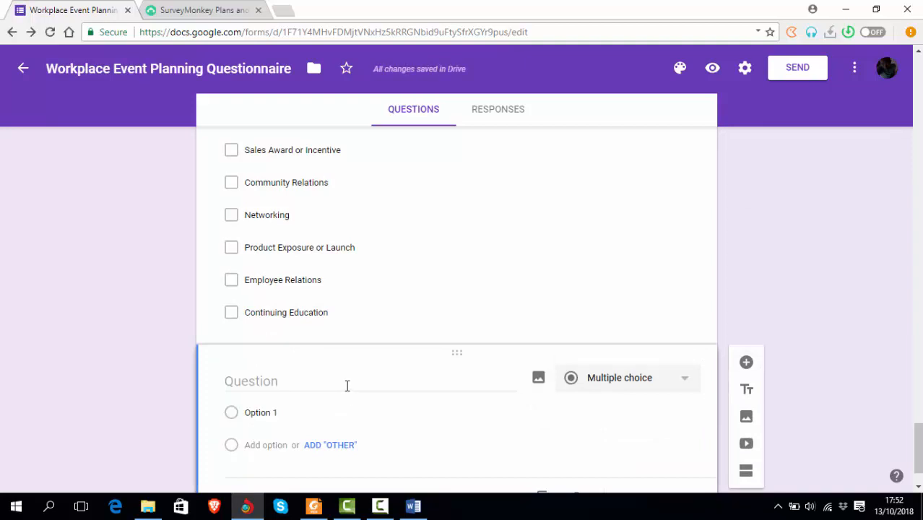
{"action": "key", "text": "ctrl+z"}
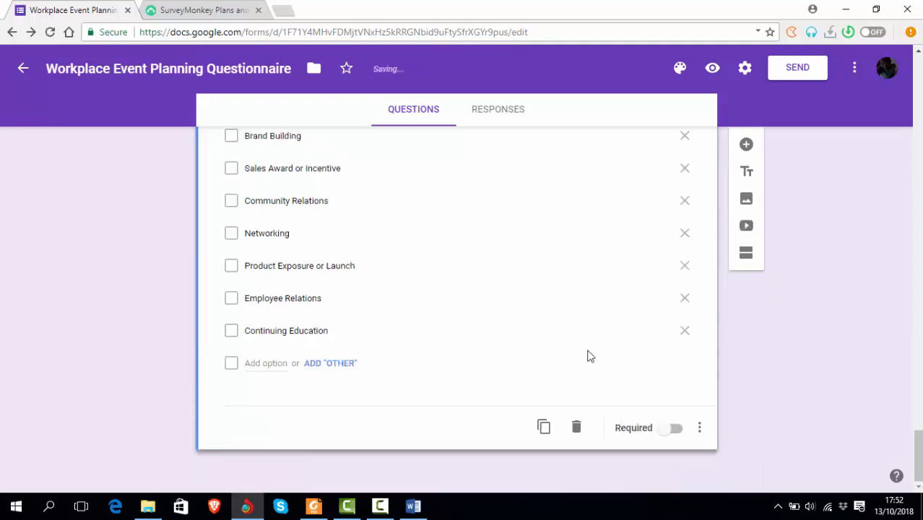
{"action": "left_click", "coordinate": [746, 255]}
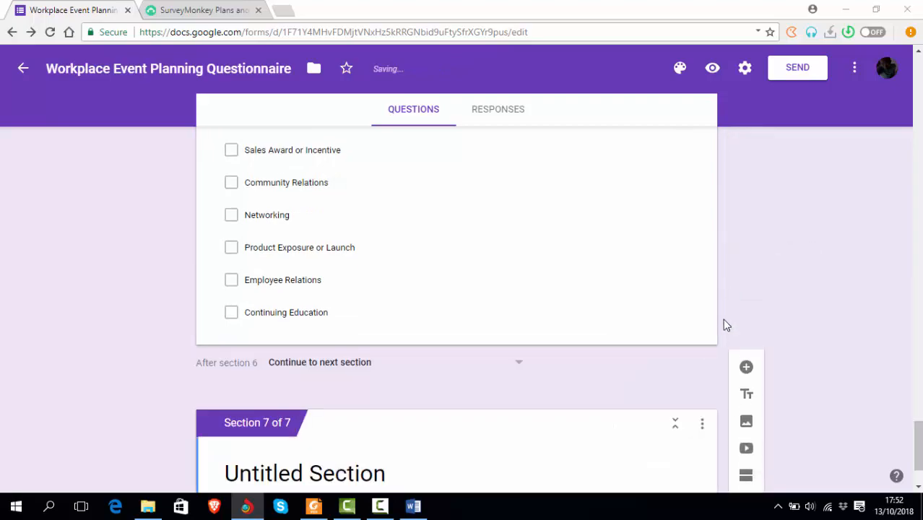
Return to the Word questionnaire and examine questions 3 to 13 to decide what goes into the new section
{"action": "key", "text": "alt+Tab"}
{"action": "scroll", "coordinate": [700, 359], "scroll_direction": "down", "scroll_amount": 1}
{"action": "scroll", "coordinate": [698, 358], "scroll_direction": "up", "scroll_amount": 5}
{"action": "scroll", "coordinate": [699, 358], "scroll_direction": "up", "scroll_amount": 15}
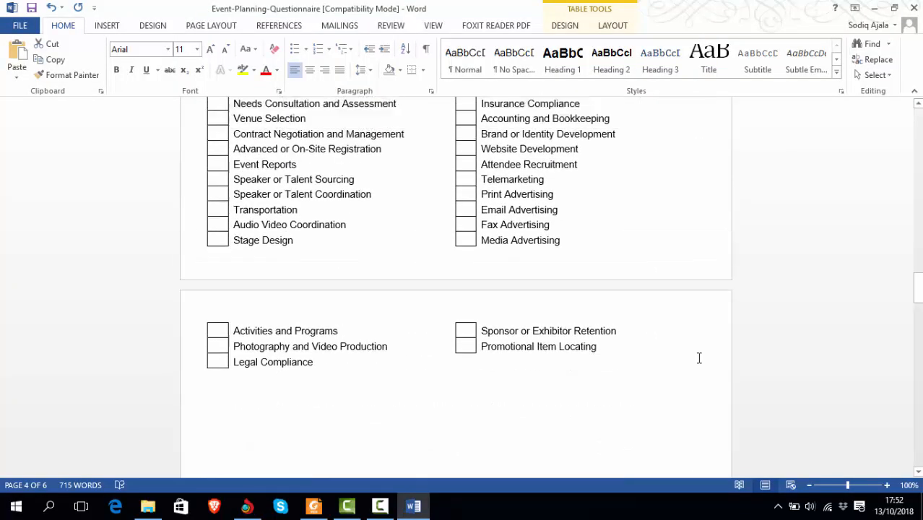
{"action": "scroll", "coordinate": [698, 358], "scroll_direction": "up", "scroll_amount": 1}
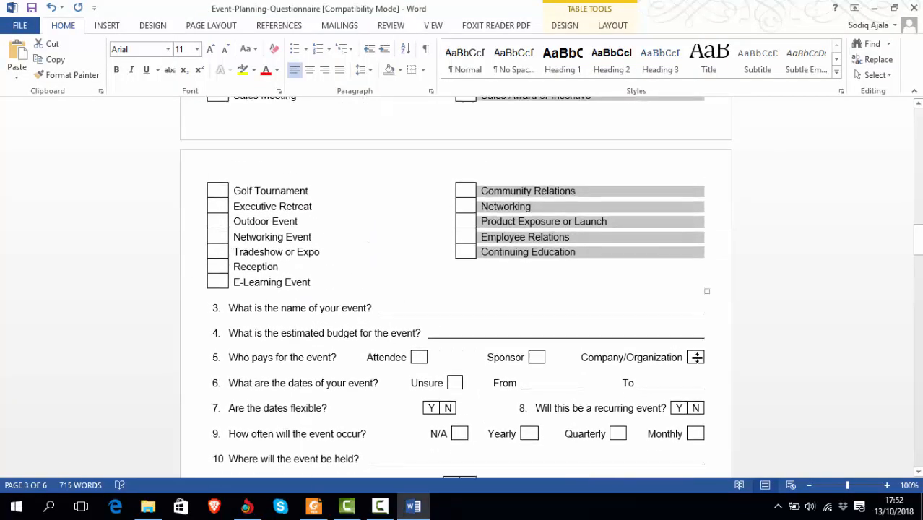
{"action": "scroll", "coordinate": [697, 359], "scroll_direction": "up", "scroll_amount": 1}
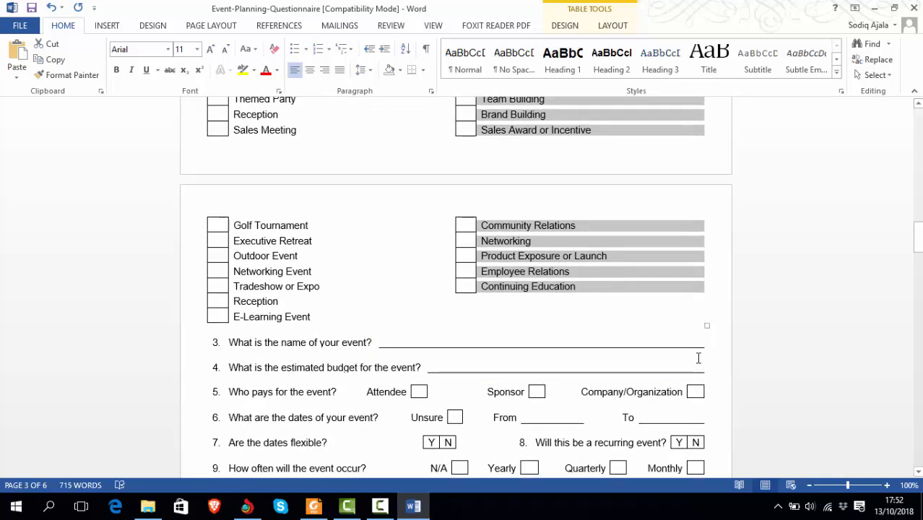
{"action": "scroll", "coordinate": [697, 357], "scroll_direction": "down", "scroll_amount": 2}
{"action": "scroll", "coordinate": [697, 357], "scroll_direction": "down", "scroll_amount": 1}
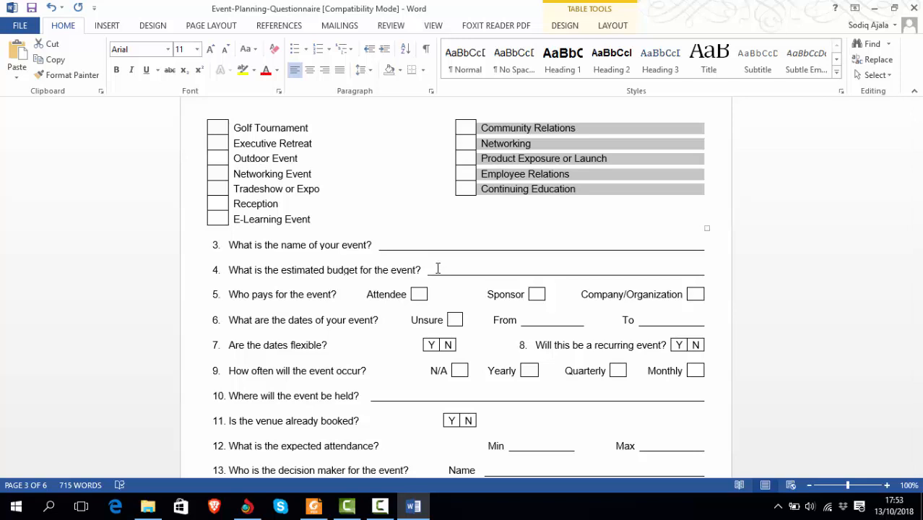
In Google Forms, add a blank question to the untitled section 7
{"action": "key", "text": "alt+Tab"}
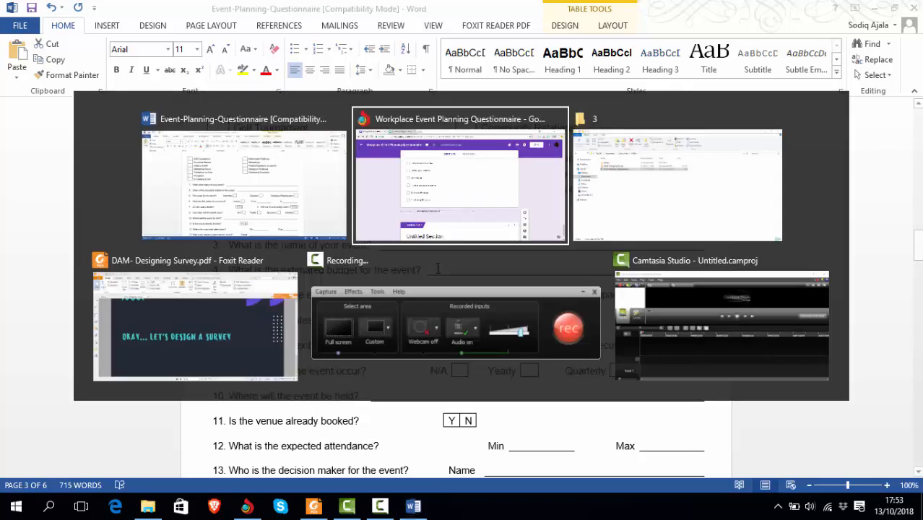
{"action": "scroll", "coordinate": [395, 307], "scroll_direction": "down", "scroll_amount": 1}
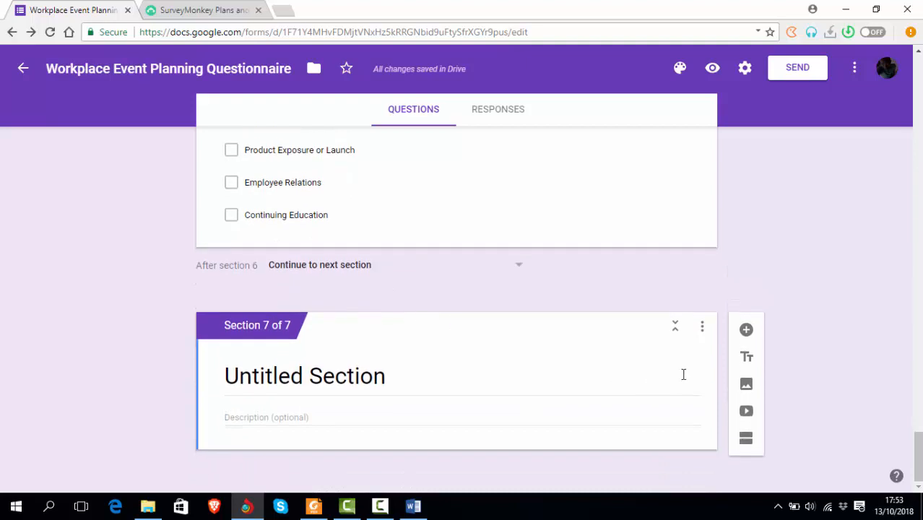
{"action": "left_click", "coordinate": [745, 332]}
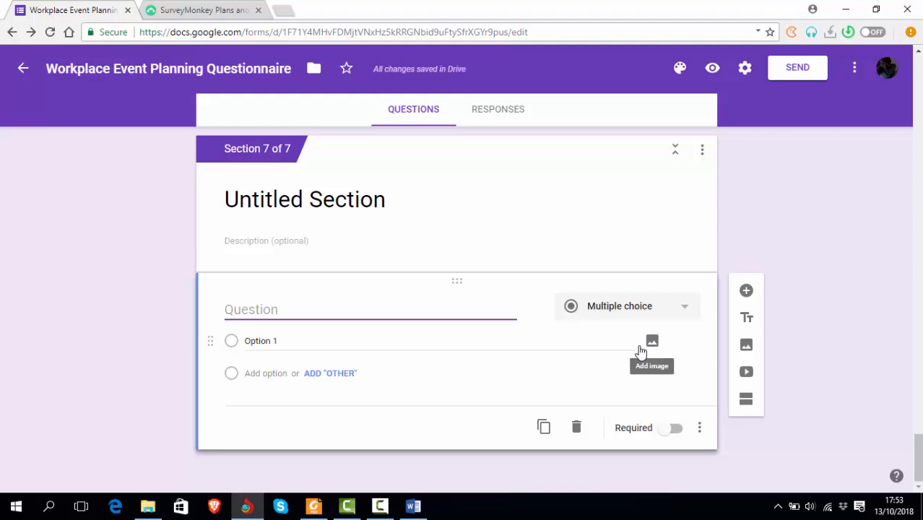
{"action": "left_click", "coordinate": [688, 313]}
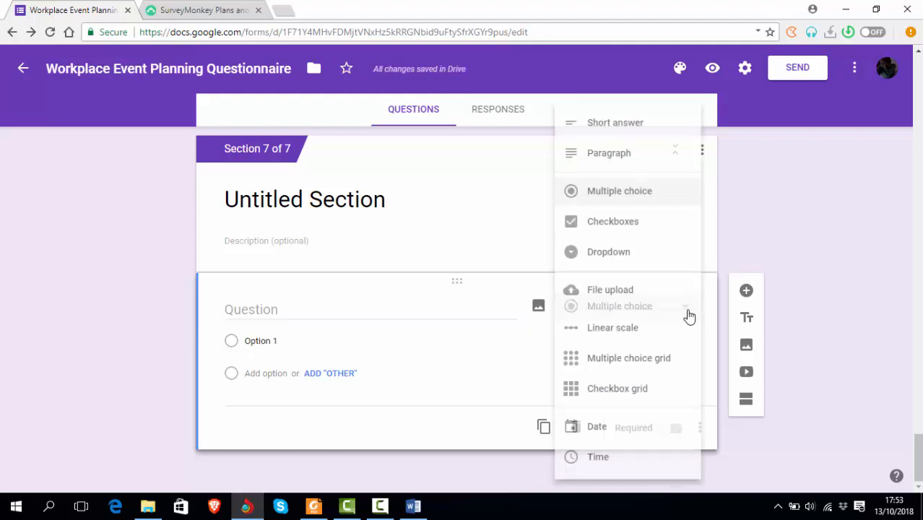
{"action": "left_click", "coordinate": [836, 289]}
In Word, copy the full text of question 4 about the event's estimated budget
{"action": "key", "text": "alt+Tab"}
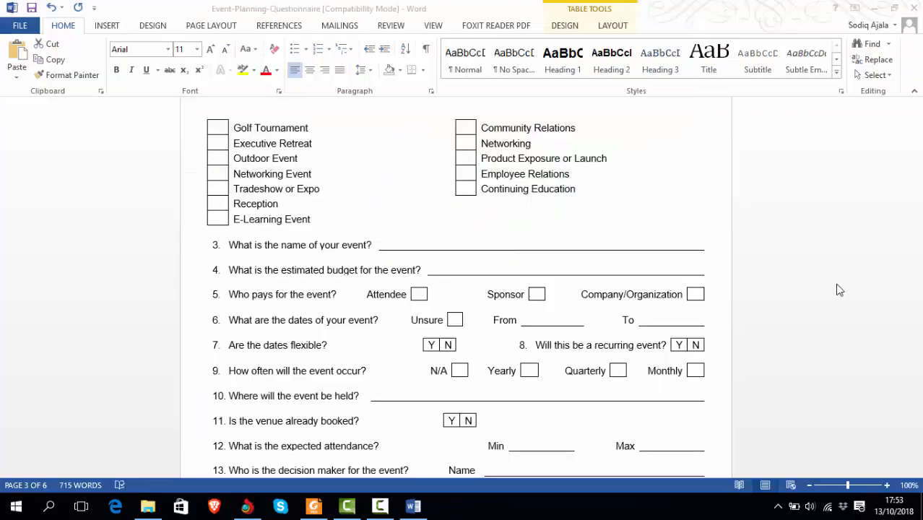
{"action": "left_click", "coordinate": [425, 269]}
{"action": "key", "text": "ctrl+shift+Left"}
{"action": "key", "text": "ctrl+shift+Left"}
{"action": "key", "text": "ctrl+shift+Left"}
{"action": "key", "text": "ctrl+shift+Left"}
{"action": "key", "text": "ctrl+shift+Left"}
{"action": "key", "text": "ctrl+shift+Left"}
{"action": "key", "text": "ctrl+shift+Left"}
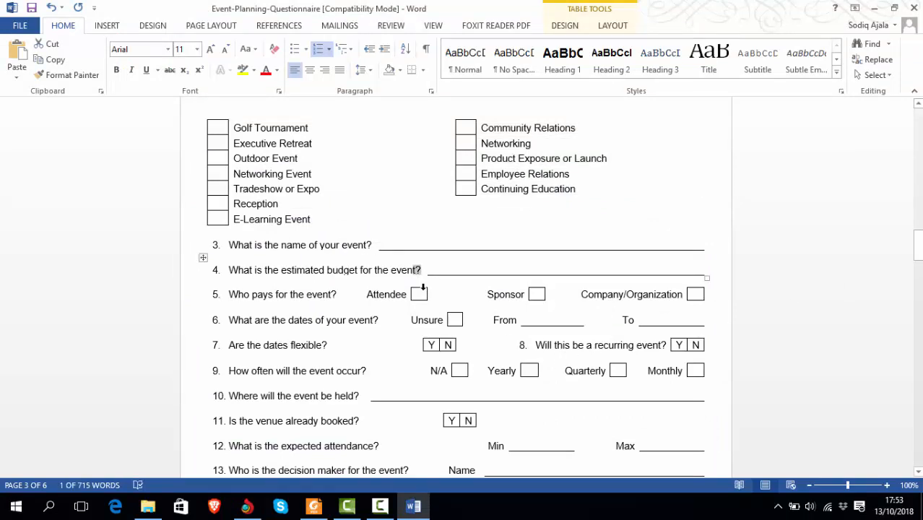
{"action": "key", "text": "shift+Left"}
{"action": "key", "text": "shift+Left"}
{"action": "key", "text": "shift+Left"}
{"action": "key", "text": "shift+Left"}
{"action": "key", "text": "shift+Left"}
{"action": "key", "text": "shift+Left"}
{"action": "key", "text": "shift+Left"}
{"action": "key", "text": "shift+Left"}
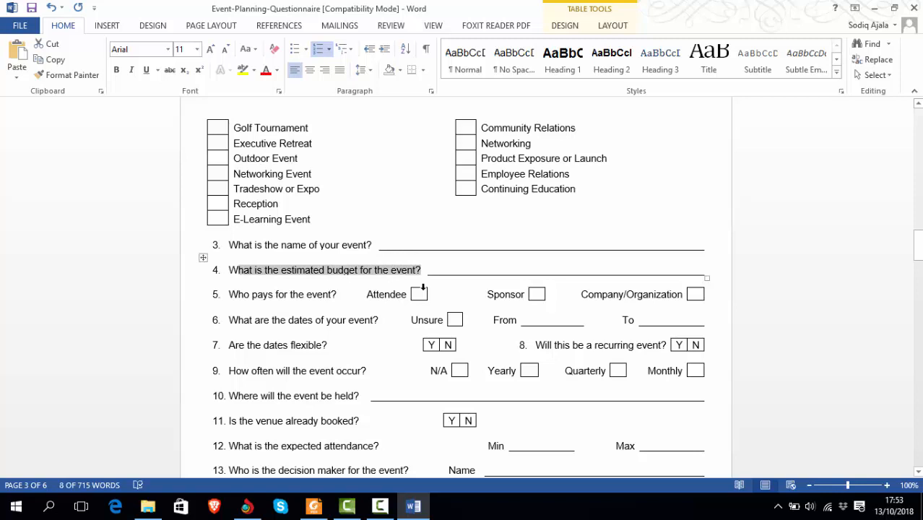
In Google Forms, title section 7's blank question "1. What is the estimated budget for the event?" without the pasted original number
{"action": "key", "text": "alt+Tab"}
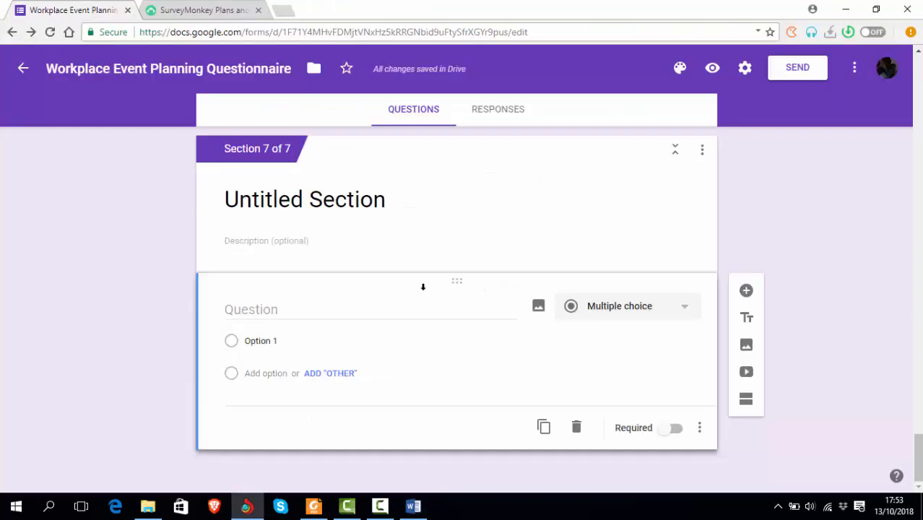
{"action": "left_click", "coordinate": [277, 309]}
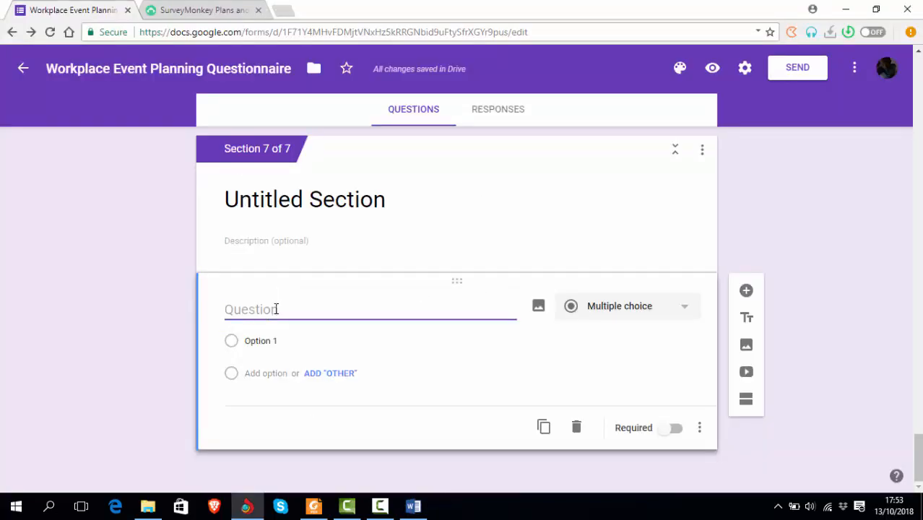
{"action": "type", "text": "1."}
{"action": "type", "text": "4.\tWhat is the estimated budget for the event?"}
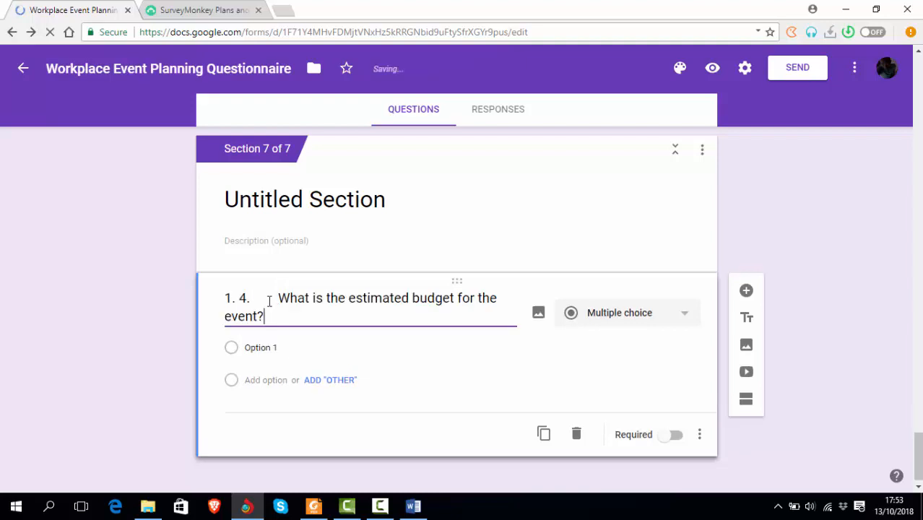
{"action": "left_click", "coordinate": [278, 298]}
{"action": "key", "text": "BackSpace"}
{"action": "key", "text": "BackSpace"}
{"action": "key", "text": "BackSpace"}
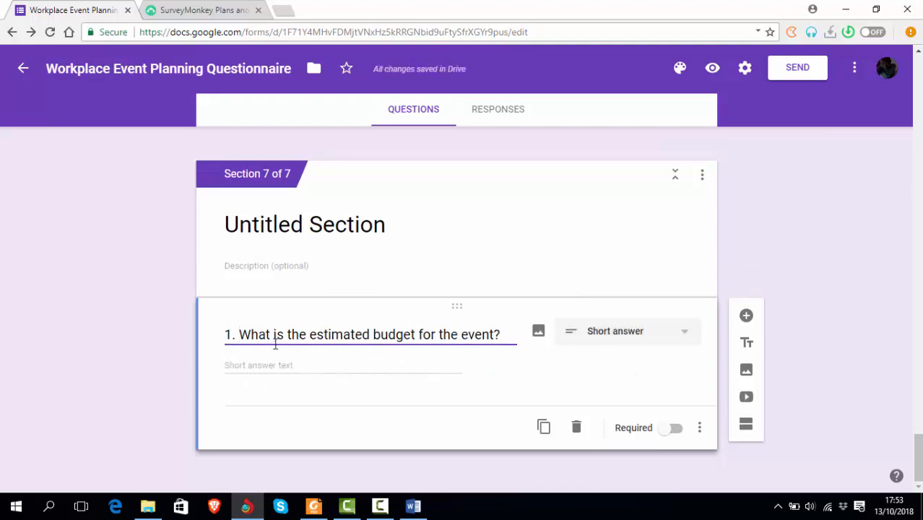
Change the estimated budget question to multiple choice and enter "$1k - $5k" as its first option
{"action": "left_click", "coordinate": [684, 334]}
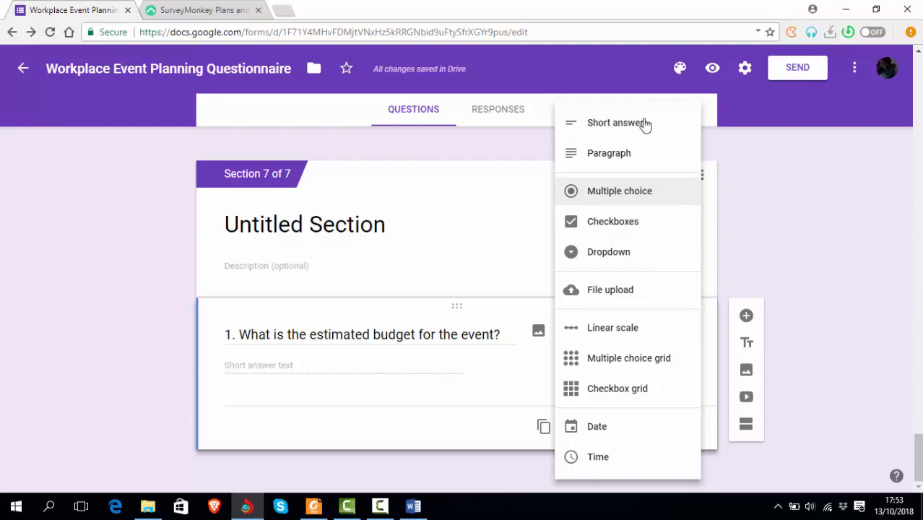
{"action": "left_click", "coordinate": [636, 196]}
{"action": "left_click", "coordinate": [281, 342]}
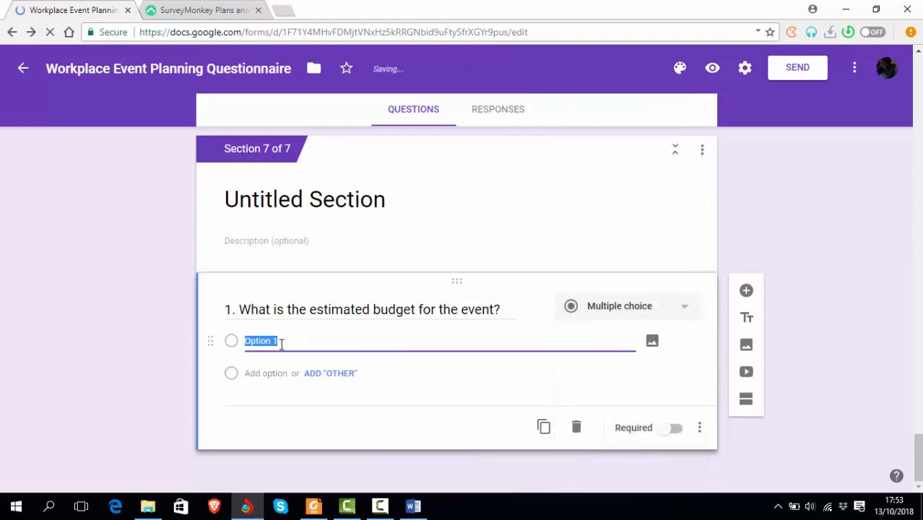
{"action": "type", "text": "1k"}
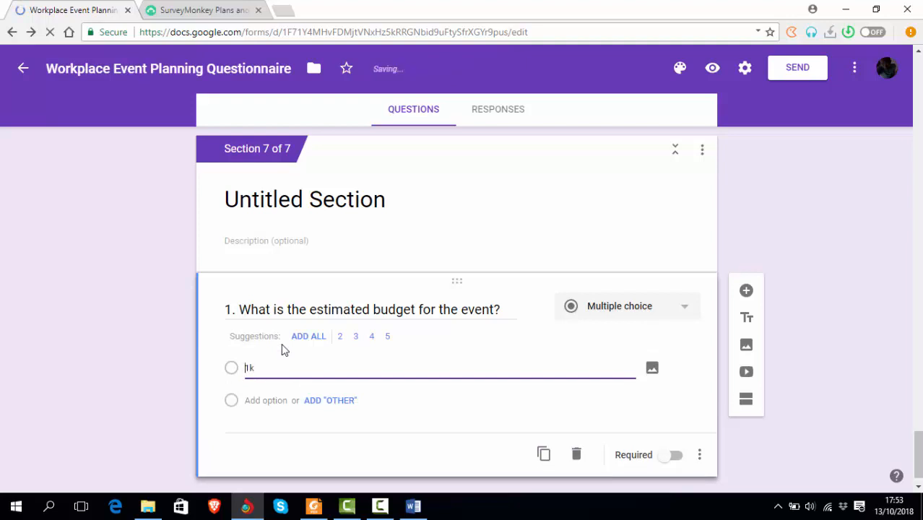
{"action": "type", "text": "$1k - $5k"}
Add "$6k - $10k" as the second answer option of the estimated budget question
{"action": "left_click", "coordinate": [273, 399]}
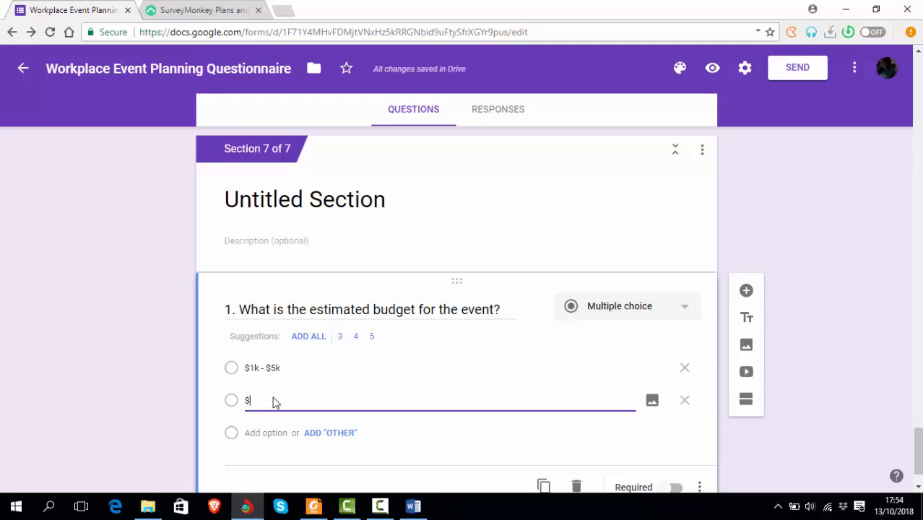
{"action": "type", "text": "$6k "}
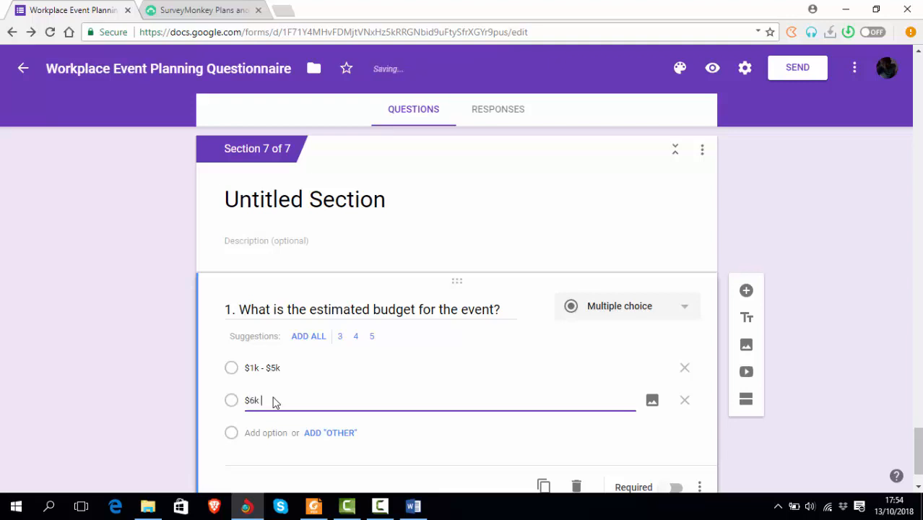
{"action": "type", "text": "- $ 10k$10k"}
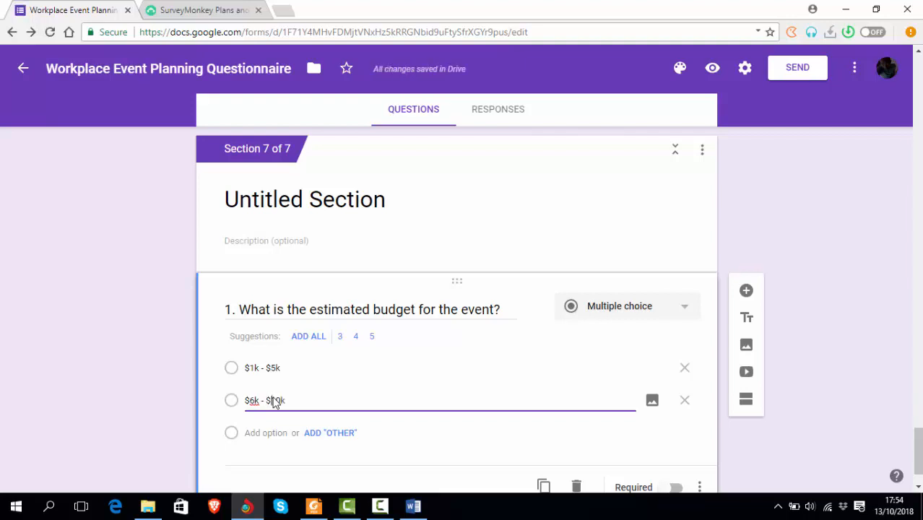
{"action": "left_click", "coordinate": [885, 386]}
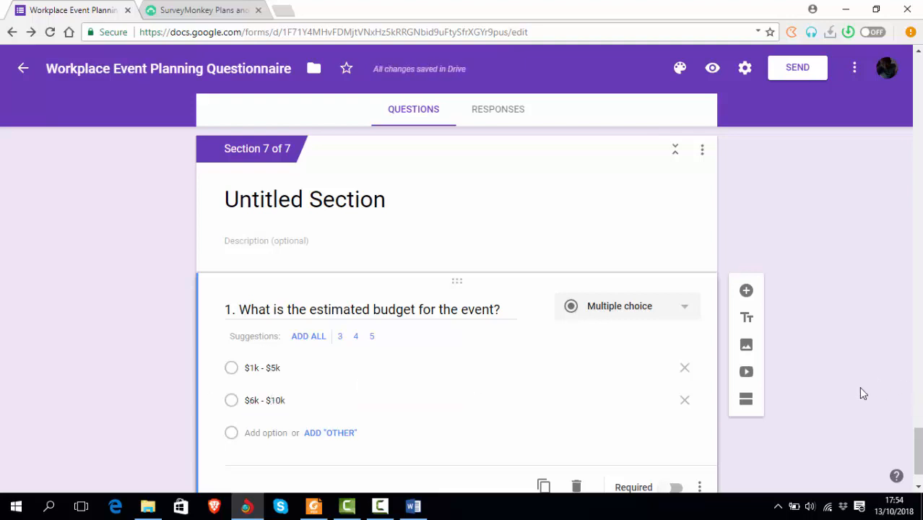
Change the answer type of the estimated budget question to Checkboxes
{"action": "scroll", "coordinate": [856, 389], "scroll_direction": "down", "scroll_amount": 1}
{"action": "scroll", "coordinate": [856, 389], "scroll_direction": "up", "scroll_amount": 1}
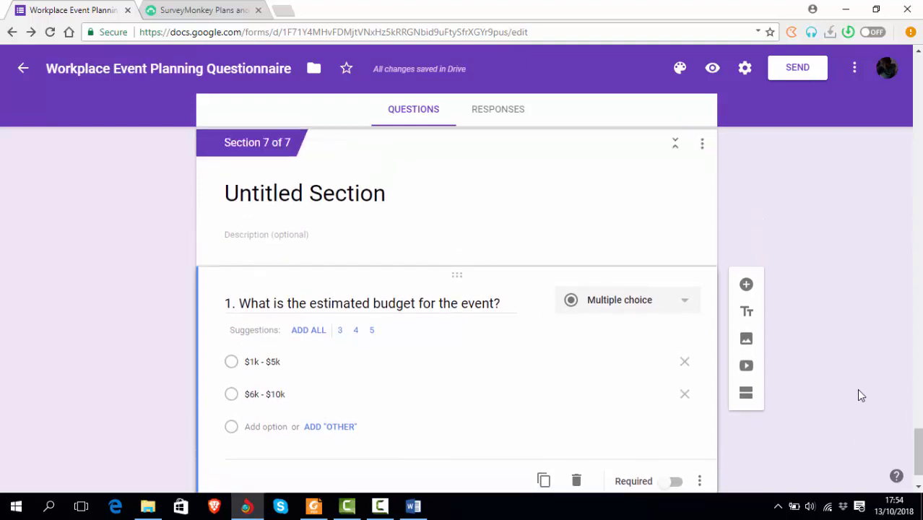
{"action": "key", "text": "F5"}
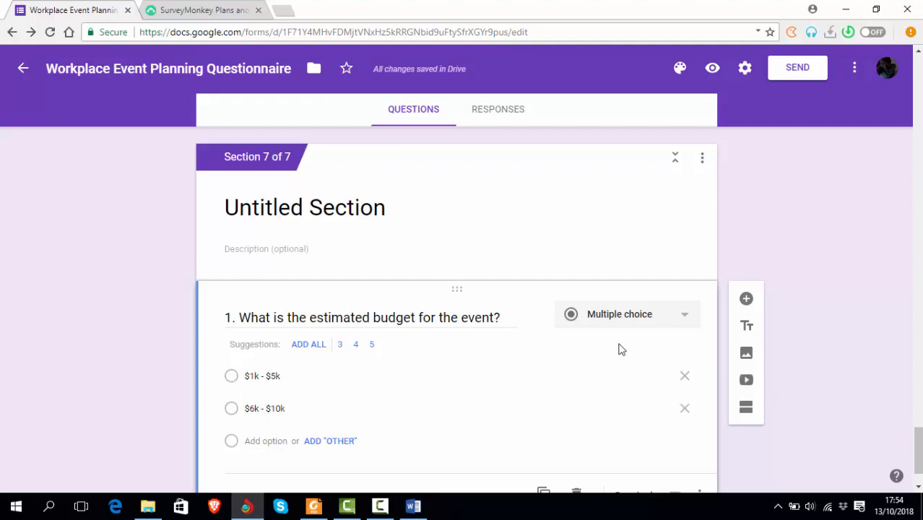
{"action": "left_click", "coordinate": [685, 320]}
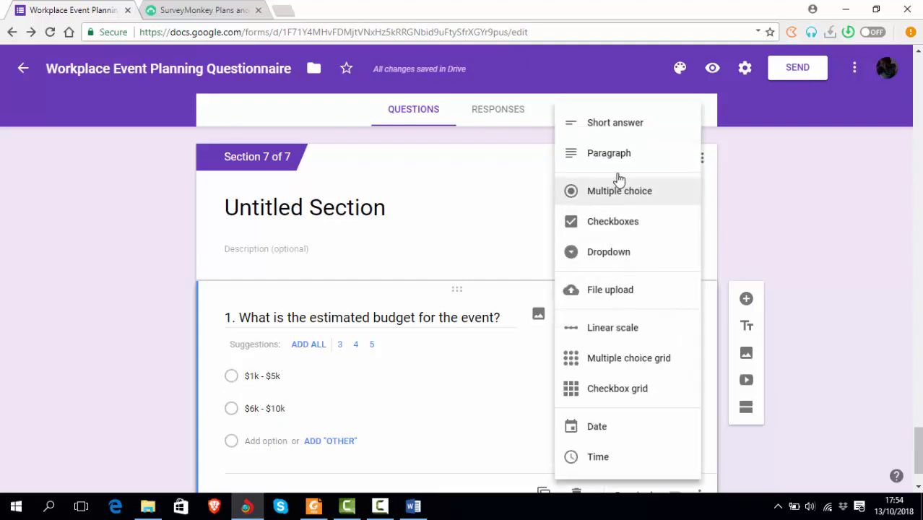
{"action": "left_click", "coordinate": [612, 224]}
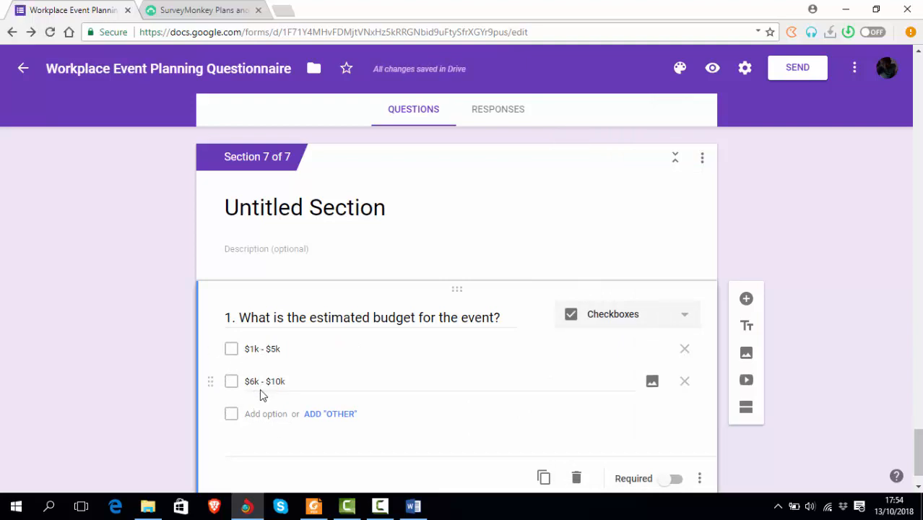
Change the answer type of the estimated budget question to multiple choice
{"action": "left_click", "coordinate": [686, 318]}
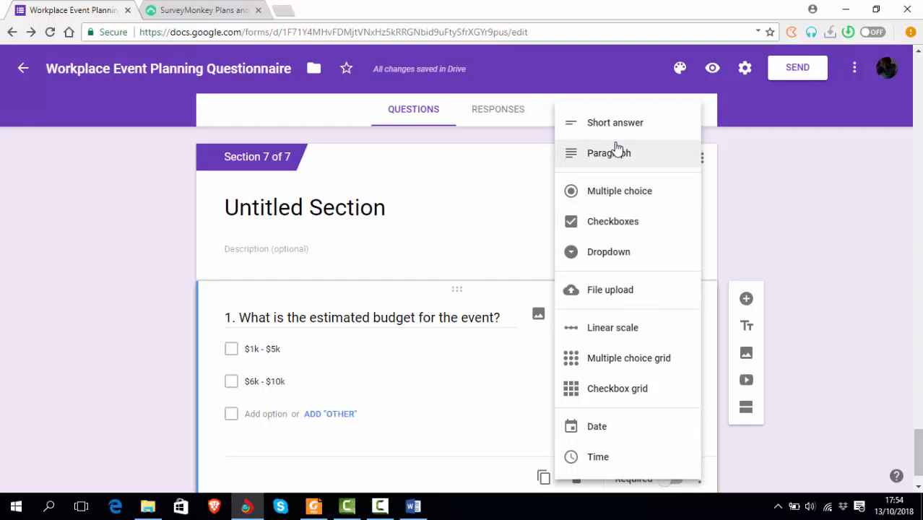
{"action": "left_click", "coordinate": [635, 198]}
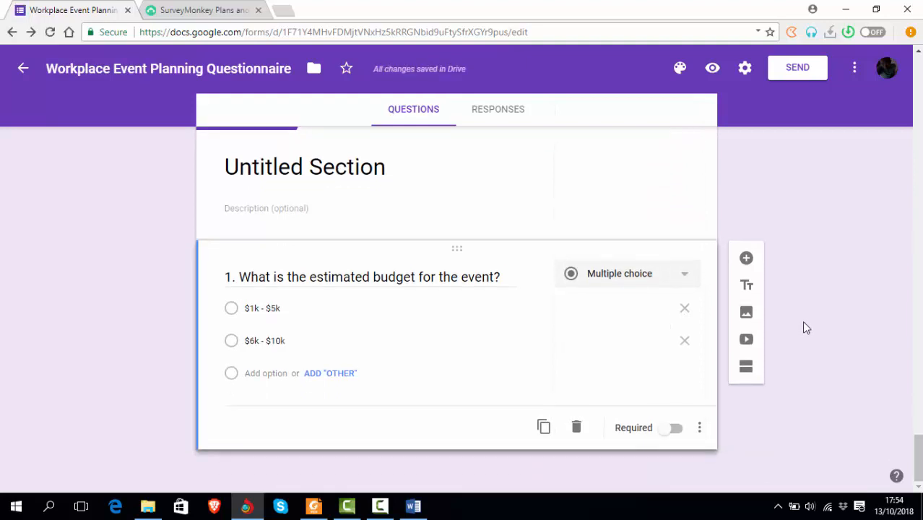
{"action": "left_click", "coordinate": [685, 280]}
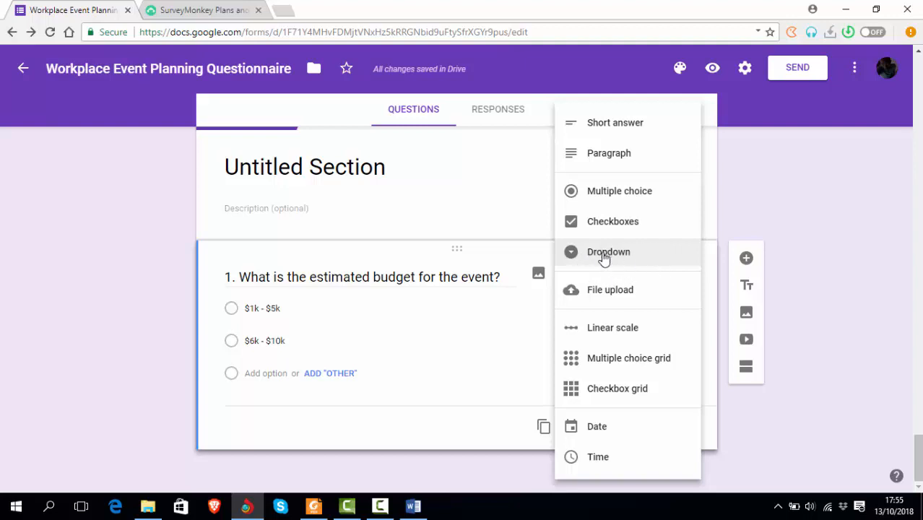
{"action": "left_click", "coordinate": [838, 246]}
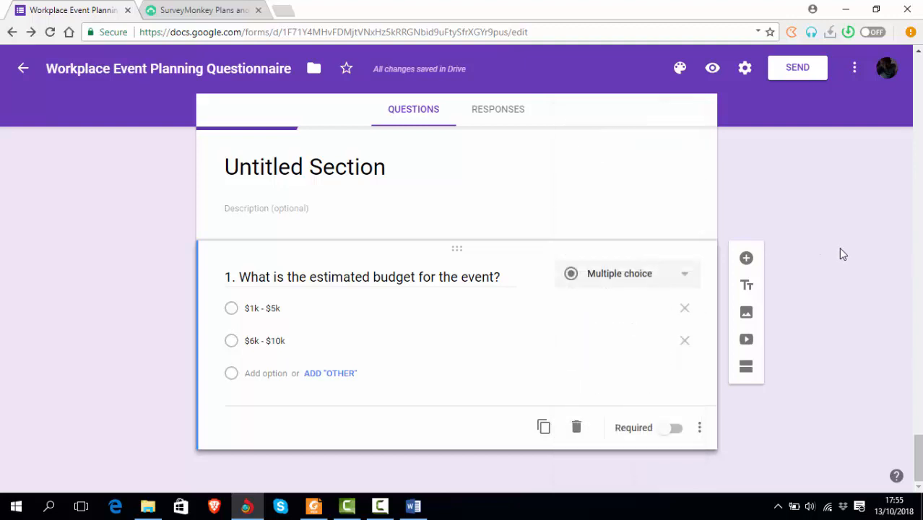
Add a question below the budget question, and find question 14 about additional services in the Word questionnaire
{"action": "left_click", "coordinate": [746, 258]}
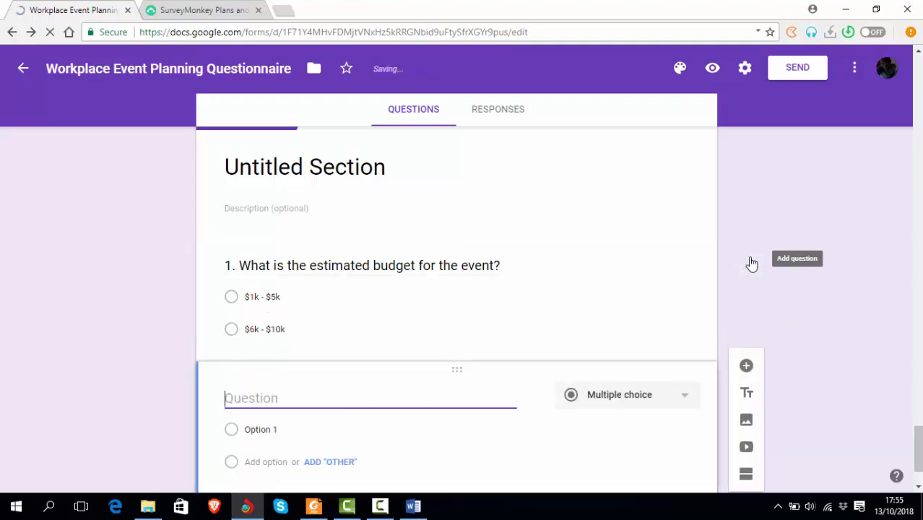
{"action": "key", "text": "alt+Tab"}
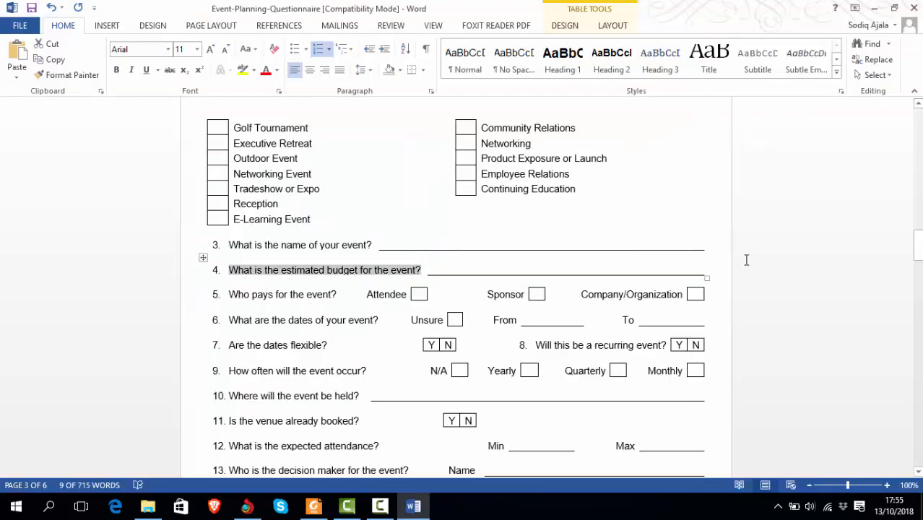
{"action": "scroll", "coordinate": [747, 261], "scroll_direction": "down", "scroll_amount": 4}
{"action": "scroll", "coordinate": [746, 262], "scroll_direction": "up", "scroll_amount": 5}
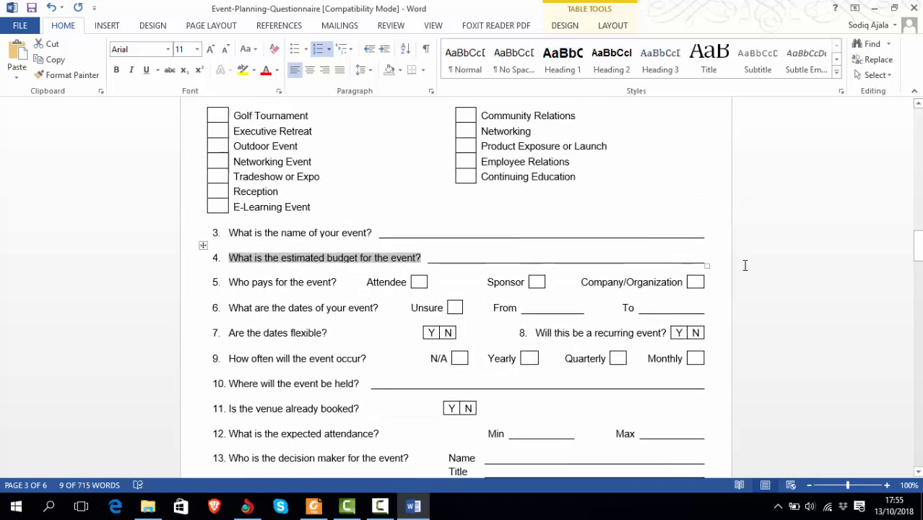
{"action": "scroll", "coordinate": [746, 266], "scroll_direction": "up", "scroll_amount": 6}
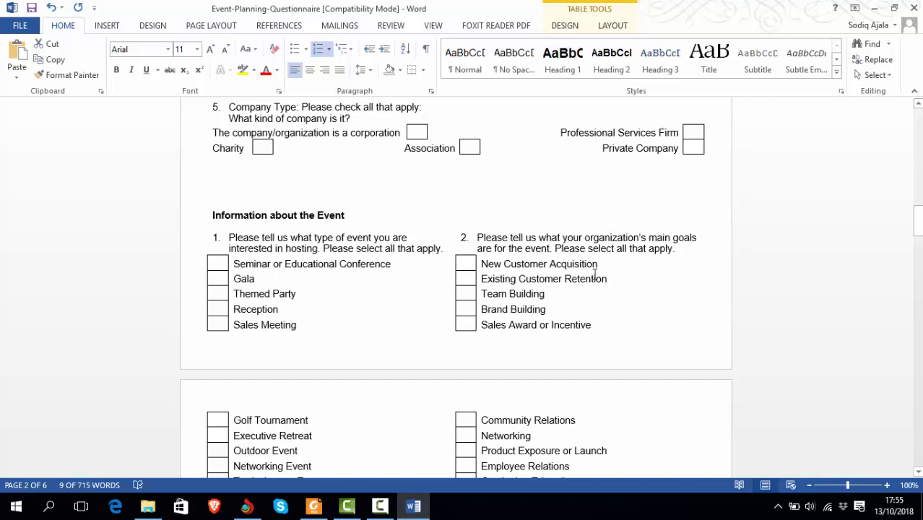
{"action": "scroll", "coordinate": [723, 305], "scroll_direction": "down", "scroll_amount": 16}
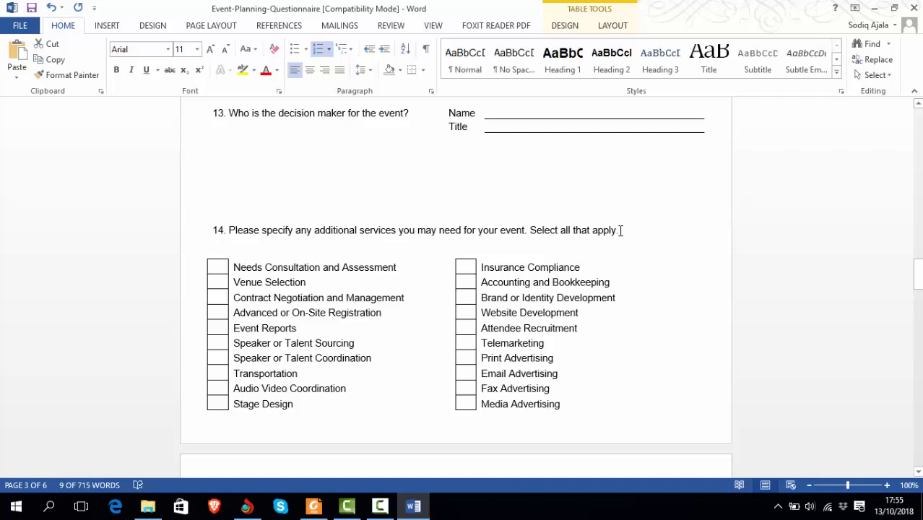
Copy the wording "Please specify any additional services you may need for your event" from question 14
{"action": "left_click", "coordinate": [525, 231]}
{"action": "key", "text": "shift+Left"}
{"action": "key", "text": "shift+Left"}
{"action": "key", "text": "shift+Left"}
{"action": "key", "text": "shift+Left"}
{"action": "key", "text": "shift+Left"}
{"action": "key", "text": "shift+Left"}
{"action": "key", "text": "shift+Left"}
{"action": "key", "text": "shift+Left"}
{"action": "key", "text": "shift+Left"}
{"action": "key", "text": "shift+Left"}
{"action": "key", "text": "shift+Left"}
{"action": "key", "text": "shift+Left"}
{"action": "key", "text": "shift+Left"}
{"action": "key", "text": "shift+Left"}
{"action": "key", "text": "shift+Left"}
{"action": "key", "text": "shift+Left"}
{"action": "key", "text": "shift+Left"}
{"action": "key", "text": "shift+Left"}
{"action": "key", "text": "shift+Left"}
{"action": "key", "text": "shift+Left"}
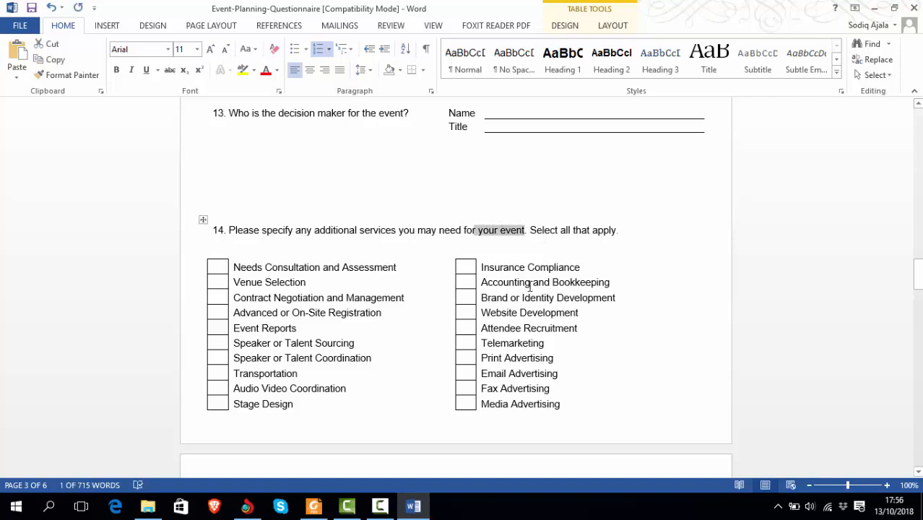
{"action": "key", "text": "shift+Left"}
{"action": "key", "text": "shift+Left"}
{"action": "key", "text": "shift+Left"}
{"action": "key", "text": "shift+Left"}
{"action": "key", "text": "shift+Left"}
{"action": "key", "text": "shift+Left"}
{"action": "key", "text": "shift+Left"}
{"action": "key", "text": "shift+Left"}
{"action": "key", "text": "shift+Left"}
{"action": "key", "text": "shift+Left"}
{"action": "key", "text": "shift+Left"}
{"action": "key", "text": "shift+Left"}
{"action": "key", "text": "shift+Left"}
{"action": "key", "text": "shift+Left"}
{"action": "key", "text": "shift+Left"}
{"action": "key", "text": "shift+Left"}
{"action": "key", "text": "shift+Left"}
{"action": "key", "text": "shift+Left"}
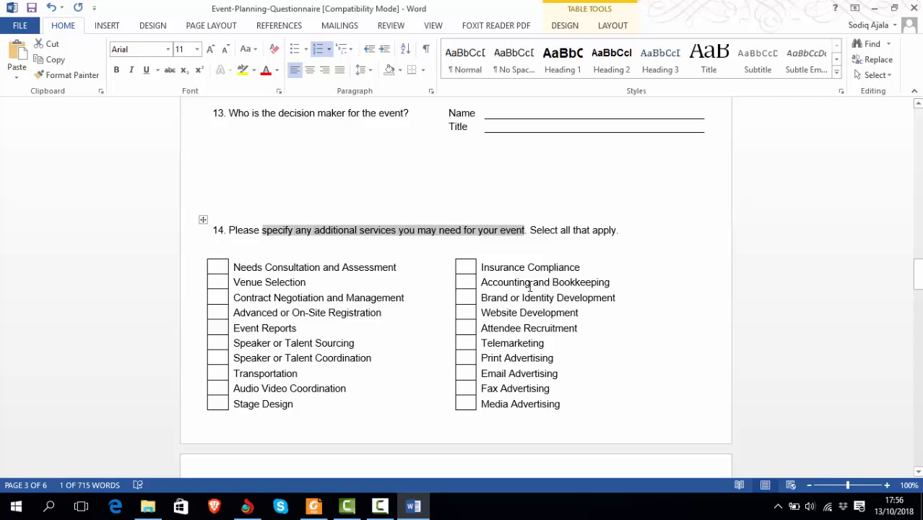
{"action": "key", "text": "shift+Left"}
{"action": "key", "text": "shift+Left"}
{"action": "key", "text": "shift+Left"}
{"action": "key", "text": "shift+Left"}
{"action": "key", "text": "shift+Left"}
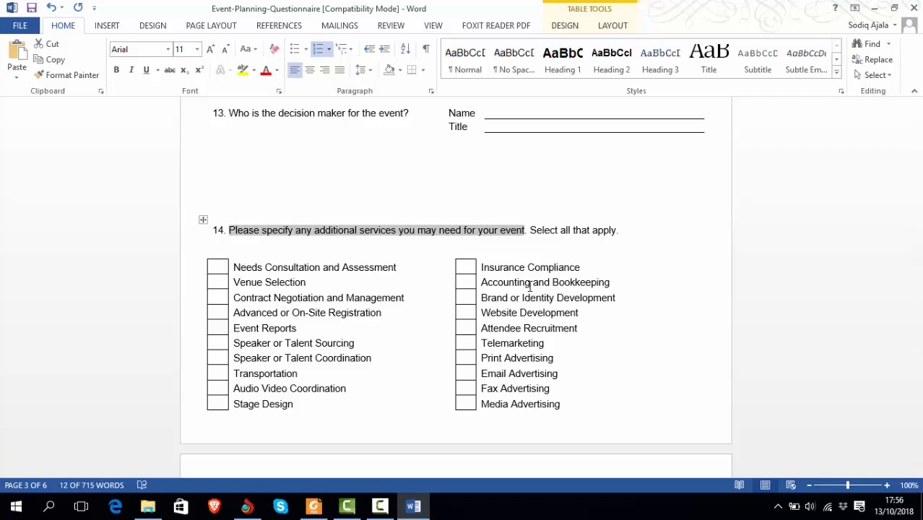
In the browser form, title the new question "2. Please specify any additional services you may need for your event" and set its type to Dropdown
{"action": "key", "text": "alt+Tab"}
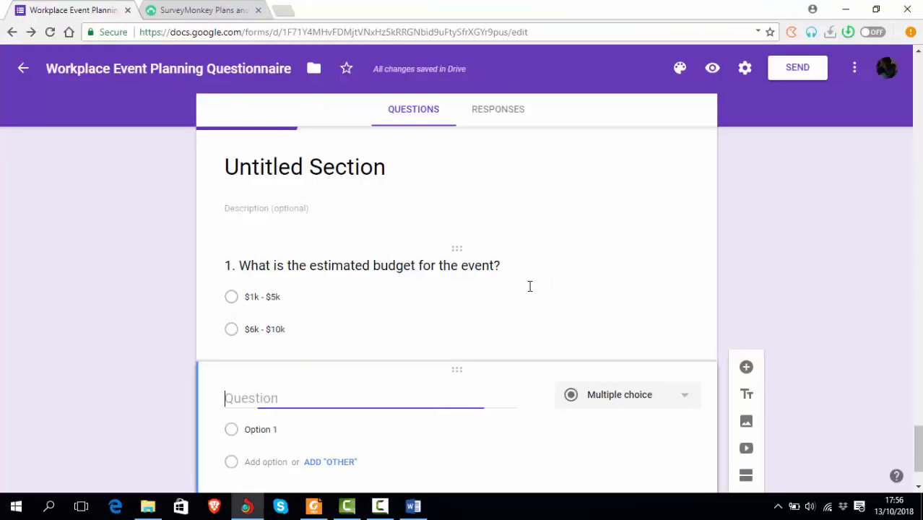
{"action": "type", "text": "2."}
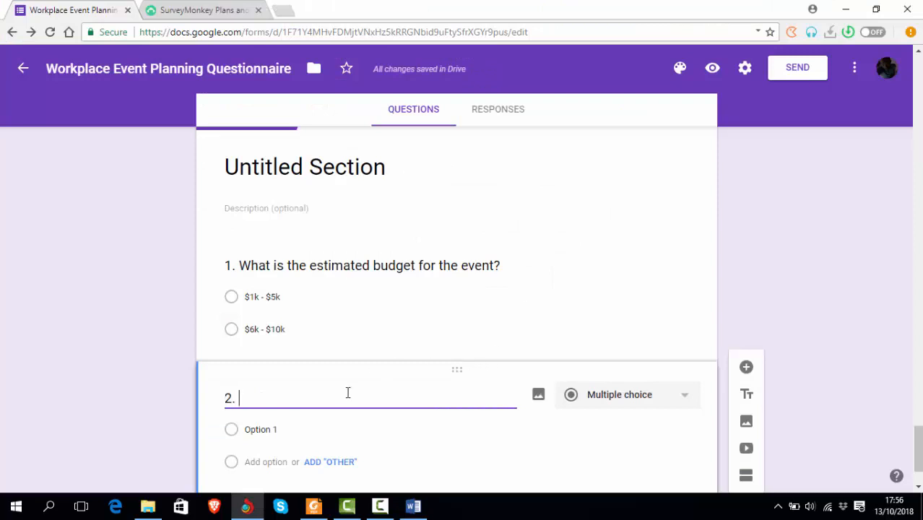
{"action": "type", "text": "14.\tPlease specify any additional services you may need for your event"}
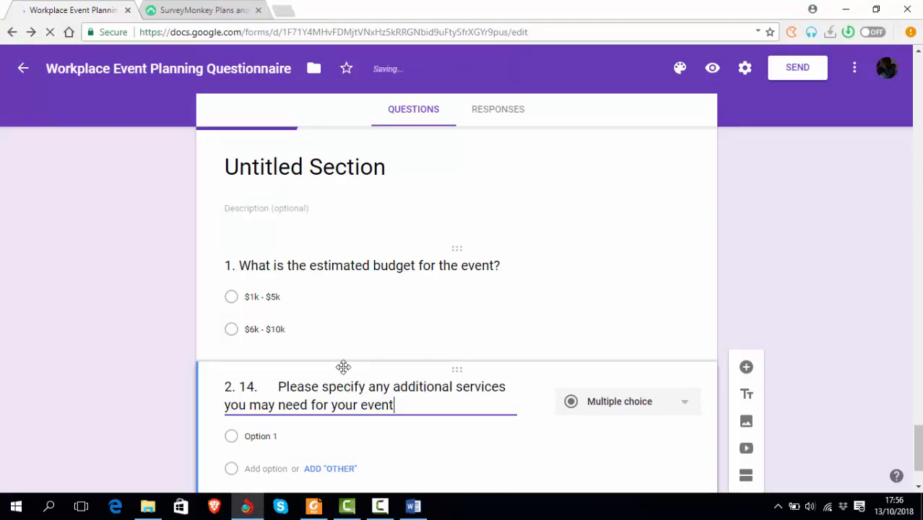
{"action": "left_click", "coordinate": [278, 387]}
{"action": "key", "text": "BackSpace"}
{"action": "key", "text": "BackSpace"}
{"action": "key", "text": "BackSpace"}
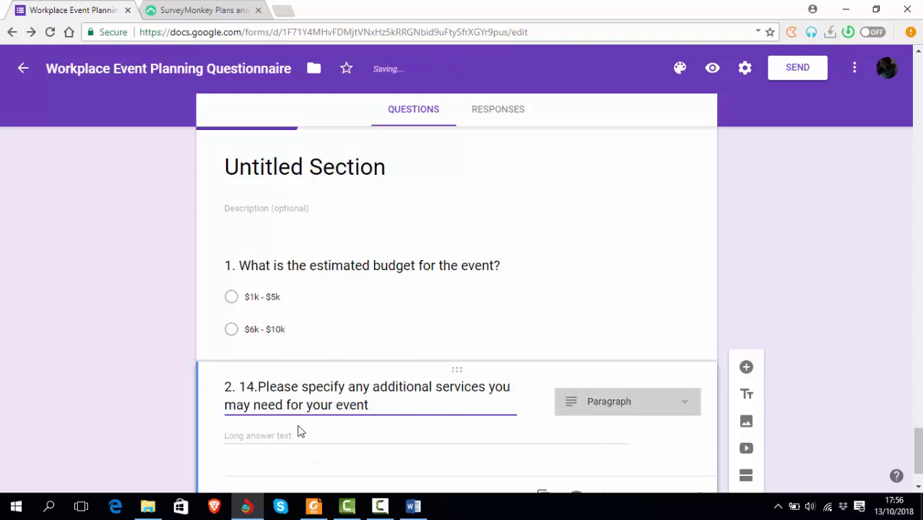
{"action": "key", "text": "BackSpace"}
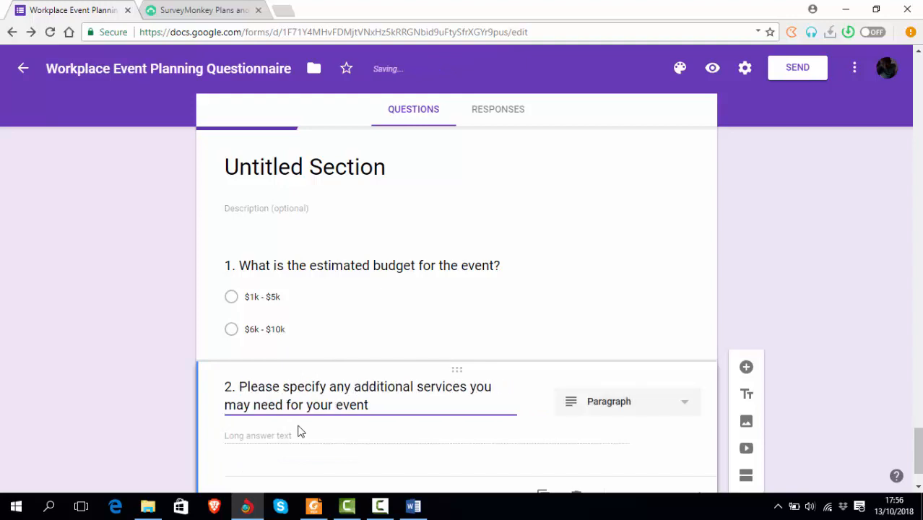
{"action": "left_click", "coordinate": [685, 403]}
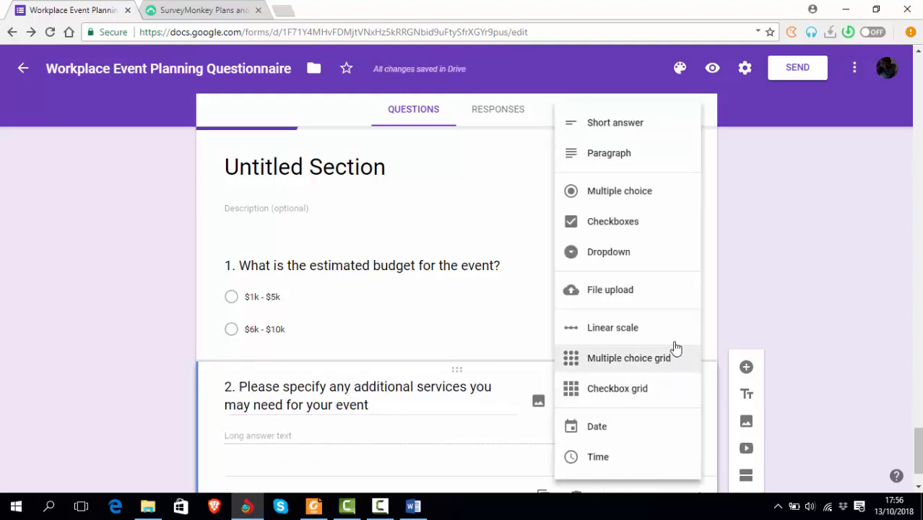
{"action": "left_click", "coordinate": [619, 253]}
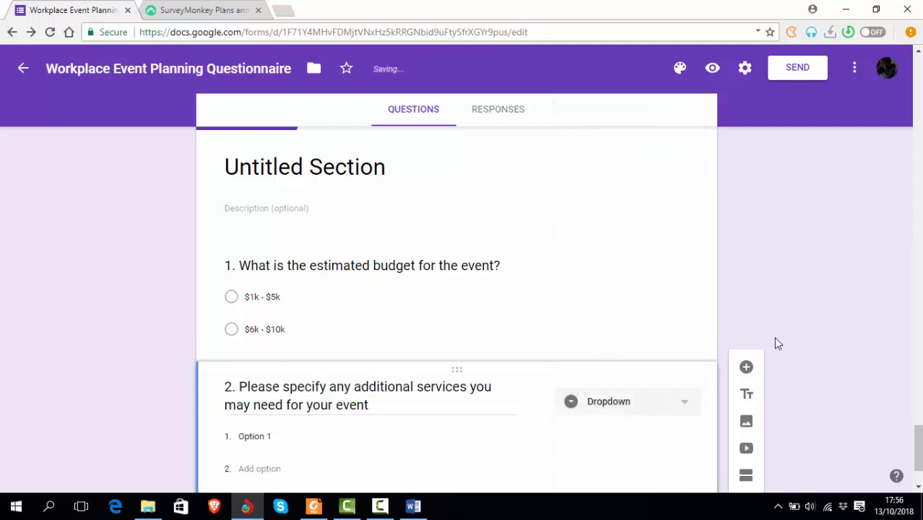
Switch to the Word questionnaire and copy question 14's services from Needs Consultation and Assessment through Stage Design
{"action": "key", "text": "alt+Tab"}
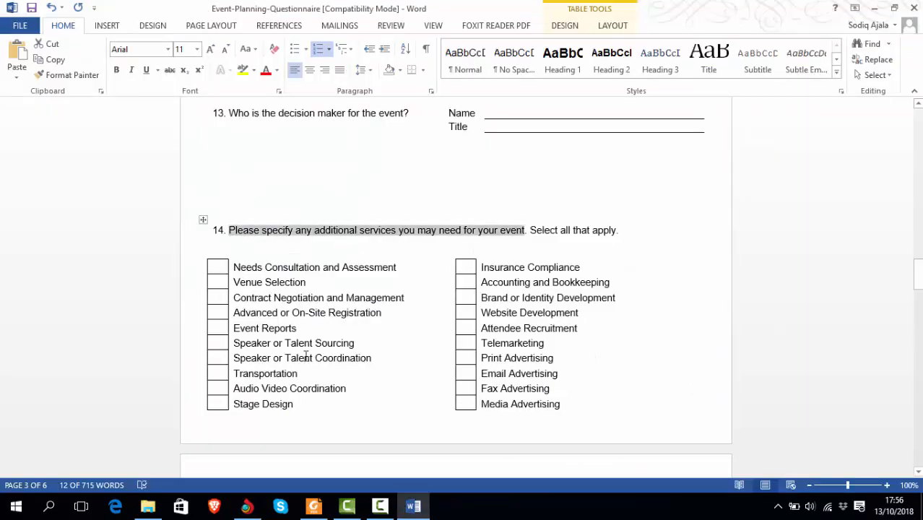
{"action": "left_click_drag", "start_coordinate": [232, 267], "coordinate": [274, 309]}
{"action": "key", "text": "shift+Down"}
{"action": "key", "text": "shift+Down"}
{"action": "key", "text": "shift+Down"}
{"action": "key", "text": "shift+Down"}
{"action": "key", "text": "shift+Down"}
{"action": "key", "text": "shift+Down"}
{"action": "key", "text": "shift+Down"}
{"action": "key", "text": "shift+Down"}
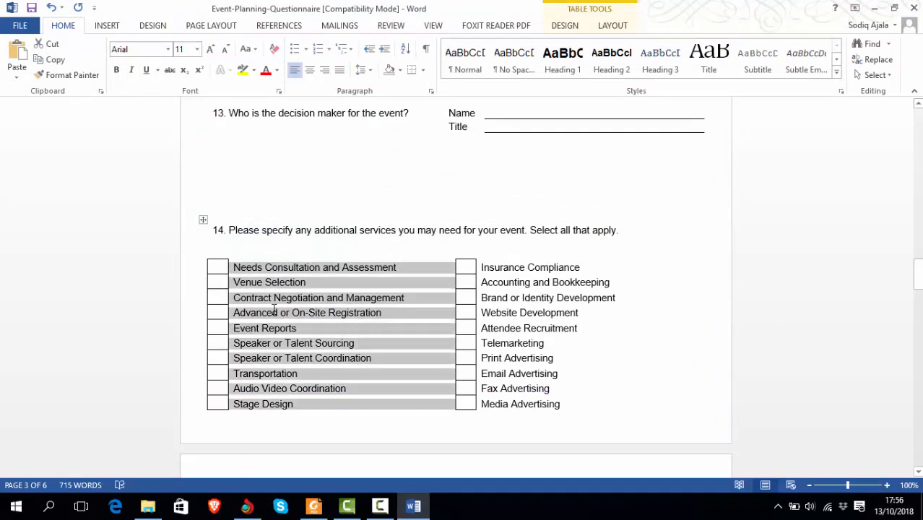
Return to the browser form and paste the copied services as the options of the additional services dropdown question
{"action": "key", "text": "alt+Tab"}
{"action": "left_click", "coordinate": [282, 342]}
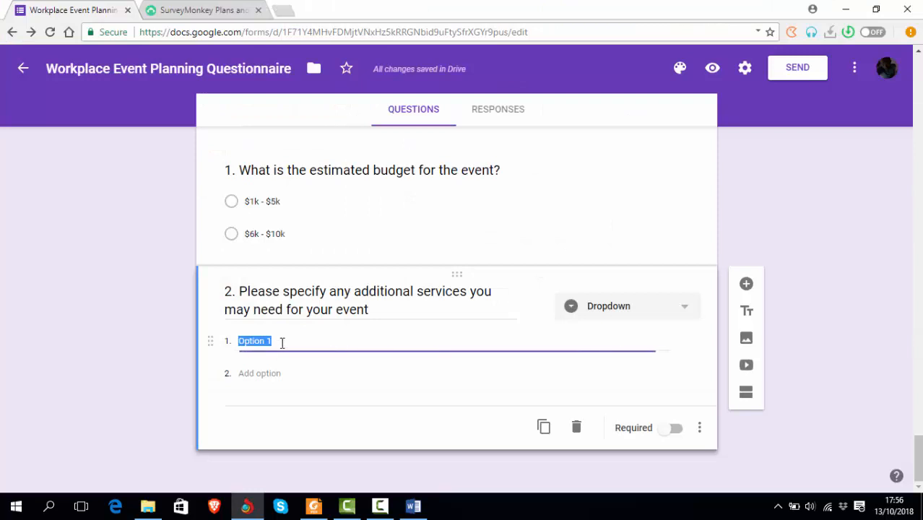
{"action": "key", "text": "ctrl+v"}
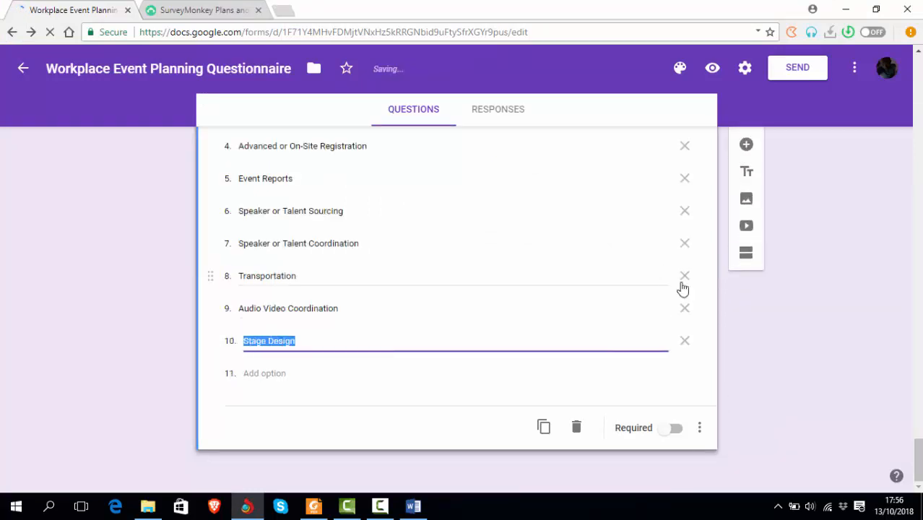
{"action": "scroll", "coordinate": [816, 355], "scroll_direction": "up", "scroll_amount": 4}
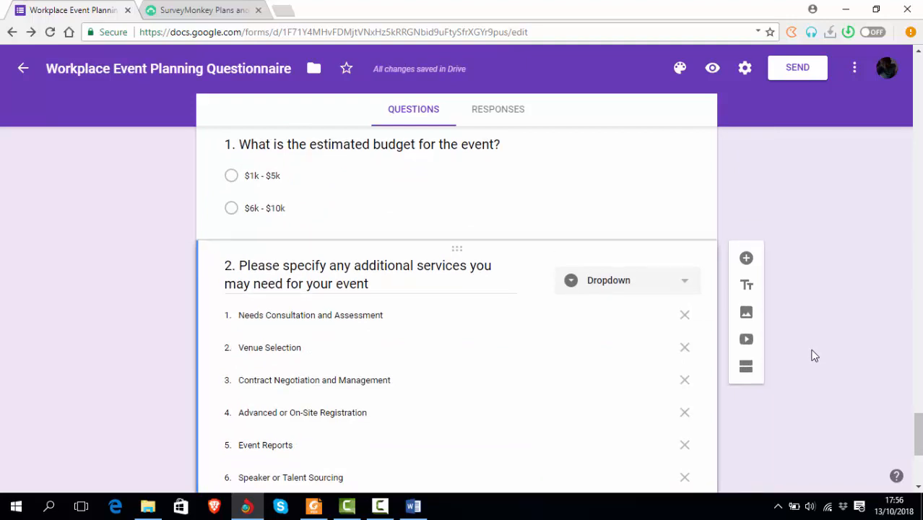
{"action": "scroll", "coordinate": [814, 354], "scroll_direction": "down", "scroll_amount": 2}
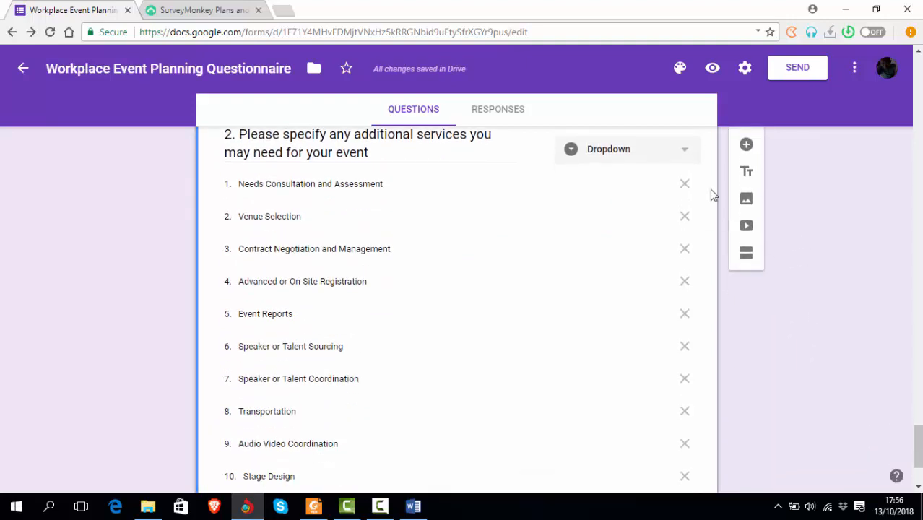
{"action": "left_click", "coordinate": [685, 152]}
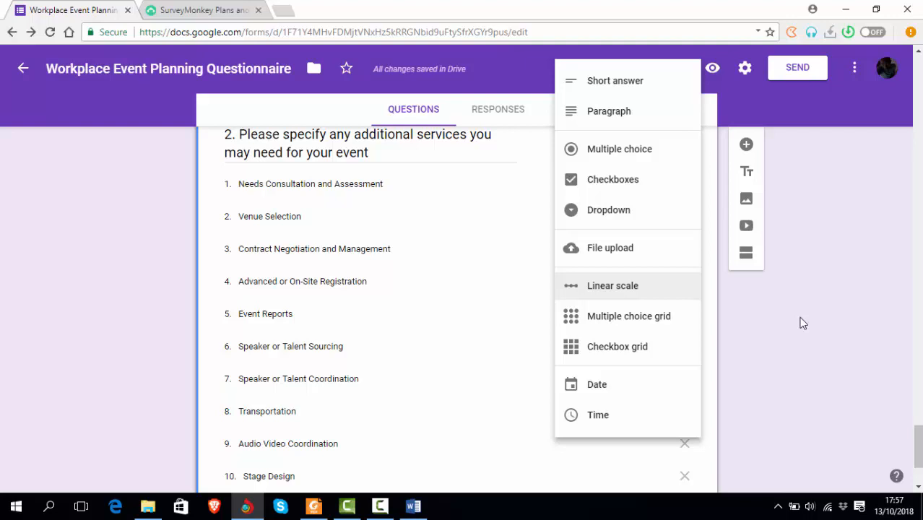
{"action": "scroll", "coordinate": [801, 321], "scroll_direction": "down", "scroll_amount": 2}
{"action": "key", "text": "Up"}
{"action": "key", "text": "Up"}
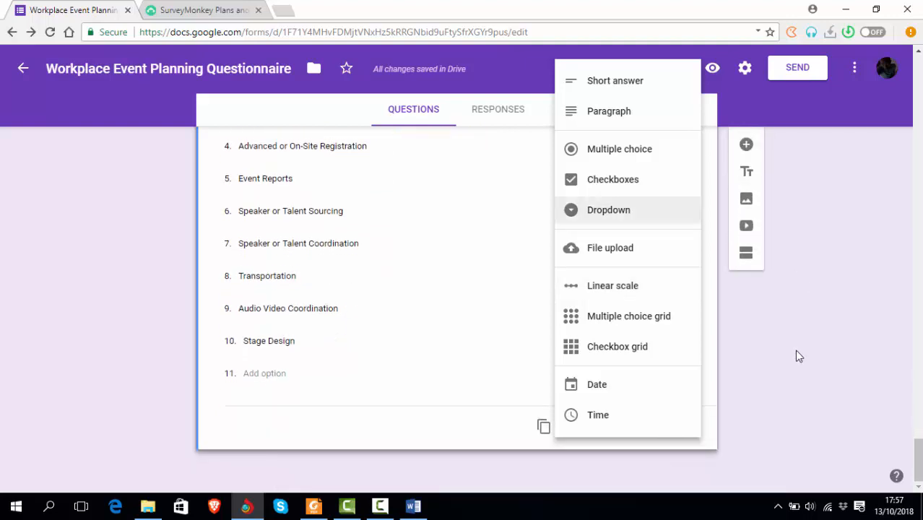
{"action": "key", "text": "Return"}
{"action": "scroll", "coordinate": [780, 354], "scroll_direction": "up", "scroll_amount": 3}
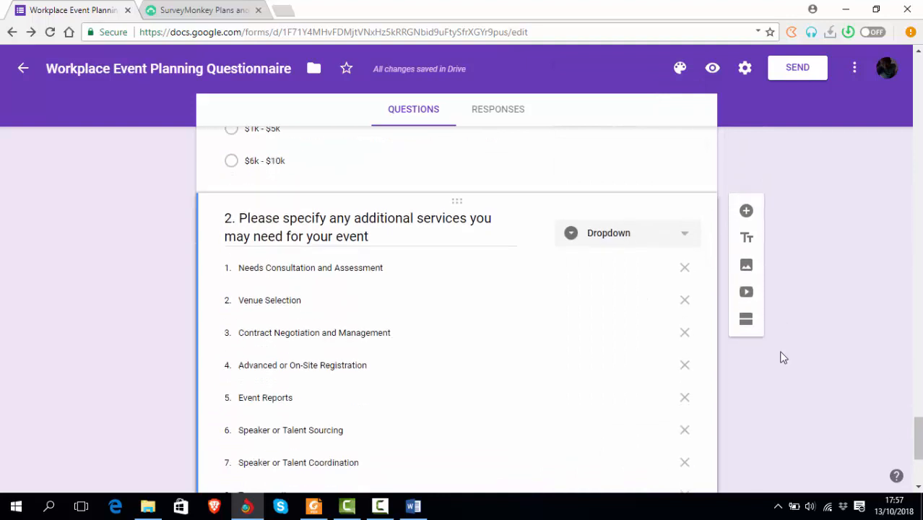
{"action": "scroll", "coordinate": [783, 358], "scroll_direction": "down", "scroll_amount": 3}
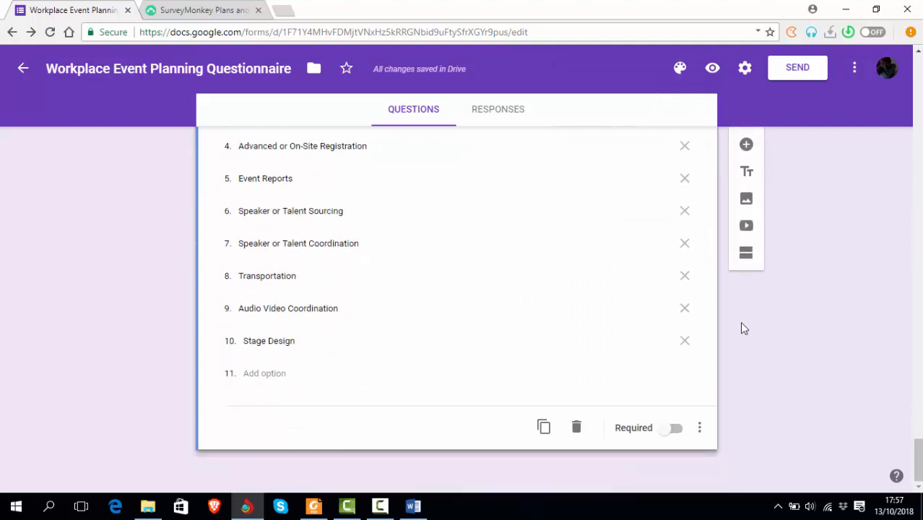
Add a linear scale question titled "On a scale of 1-10, rate your experience at our events." with a range from 1 to 10
{"action": "left_click", "coordinate": [747, 147]}
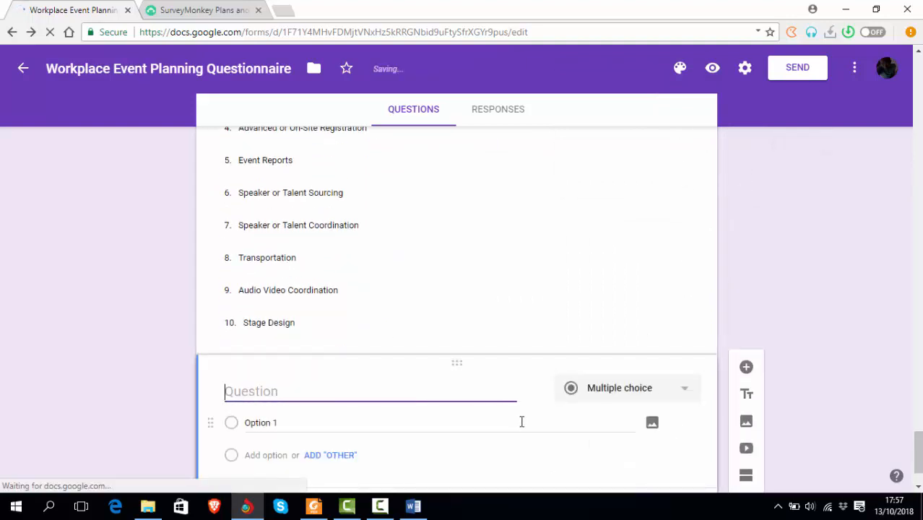
{"action": "type", "text": "On "}
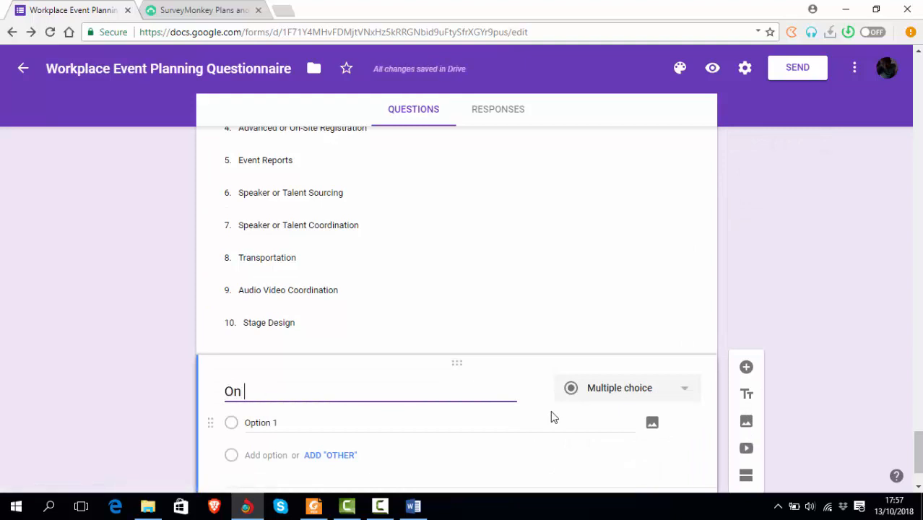
{"action": "type", "text": "a scae"}
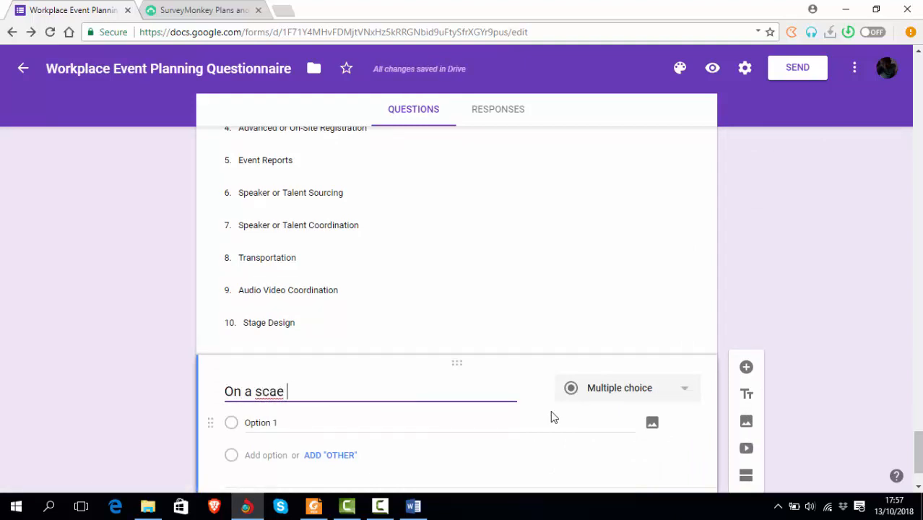
{"action": "key", "text": "BackSpace"}
{"action": "type", "text": "le of "}
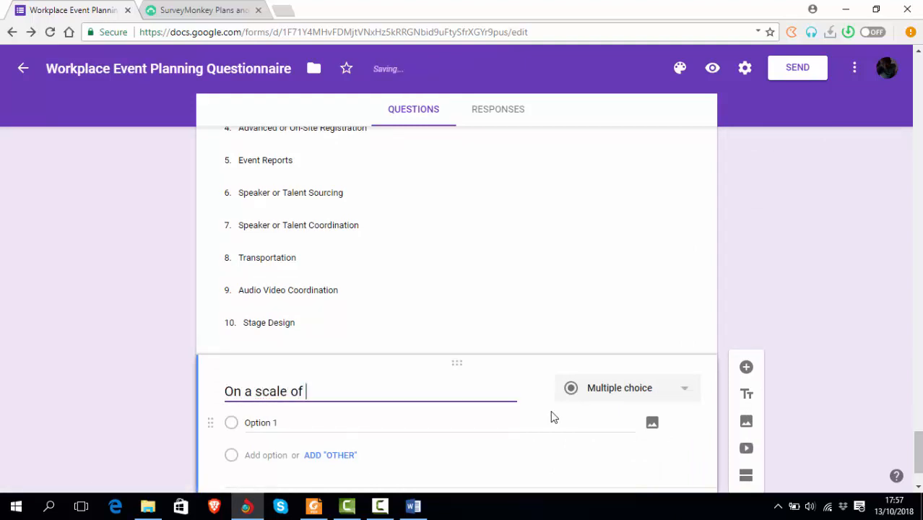
{"action": "type", "text": "1-10,"}
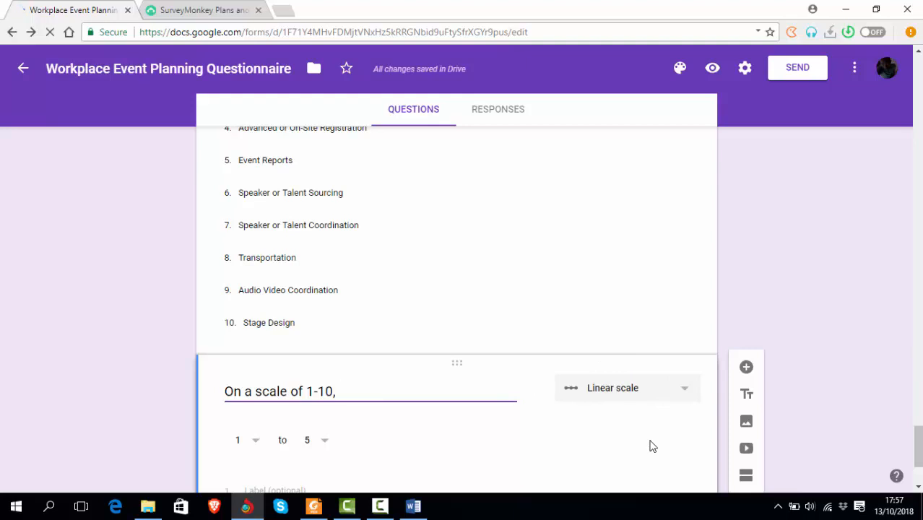
{"action": "type", "text": "rate yo"}
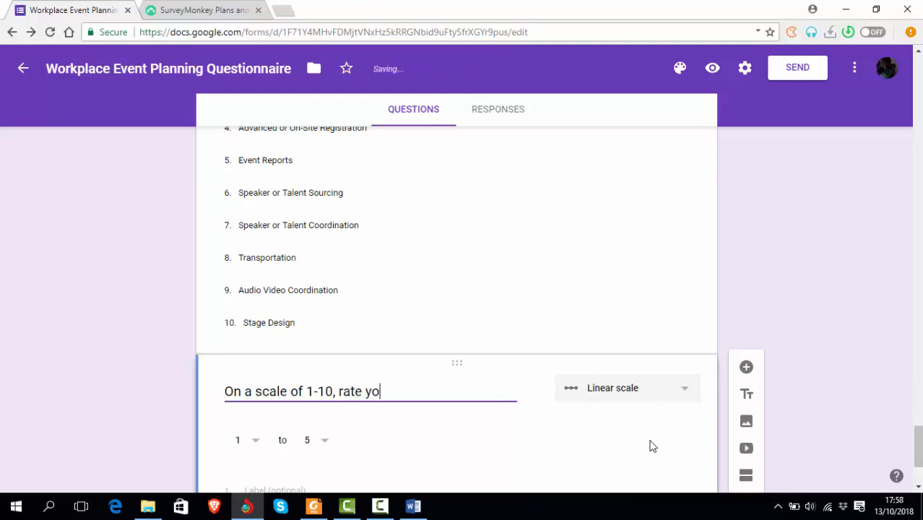
{"action": "type", "text": "ur experi"}
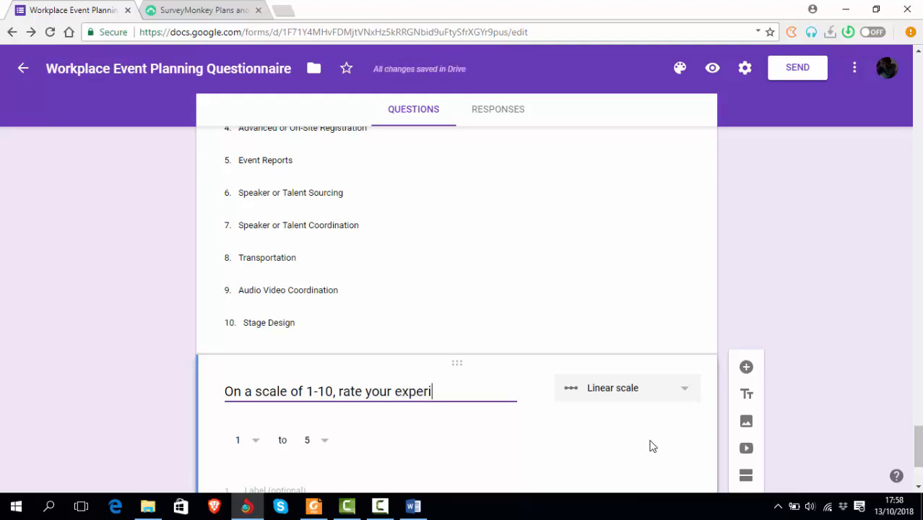
{"action": "type", "text": "ence"}
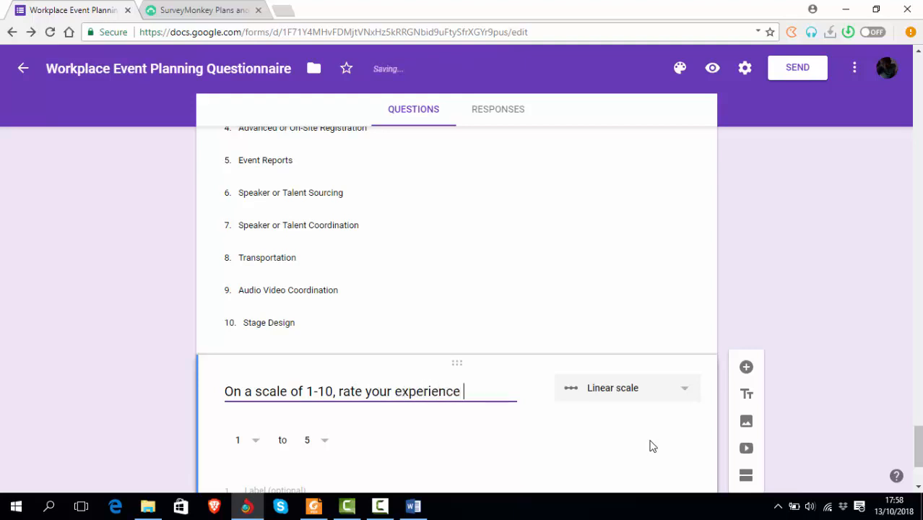
{"action": "type", "text": " at our events"}
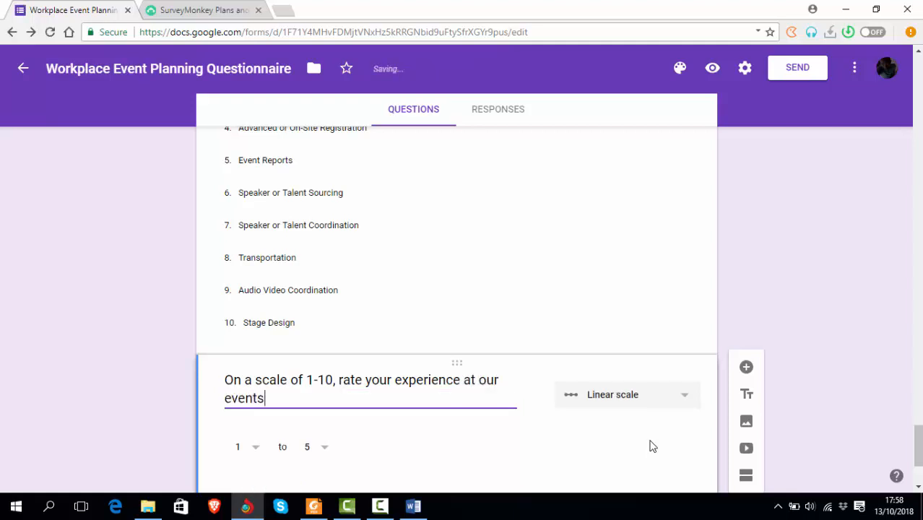
{"action": "type", "text": "."}
{"action": "left_click", "coordinate": [323, 451]}
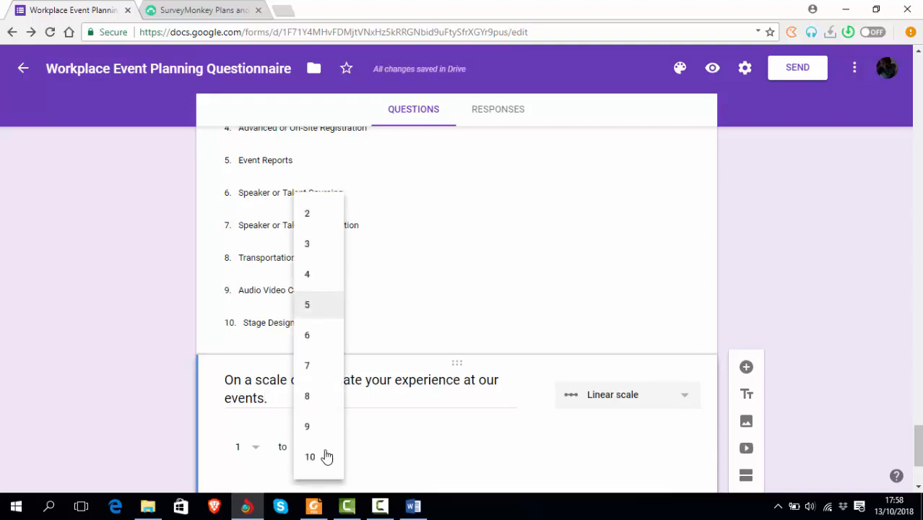
{"action": "left_click", "coordinate": [322, 462]}
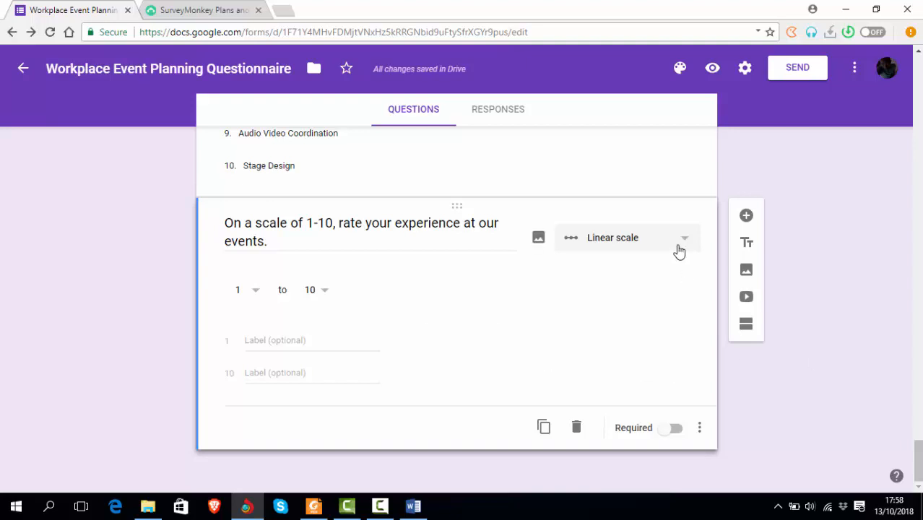
Add another blank question, then in Word copy question 15's "Please take a few moments to let us know about your job and about how the company assists you."
{"action": "left_click", "coordinate": [746, 215]}
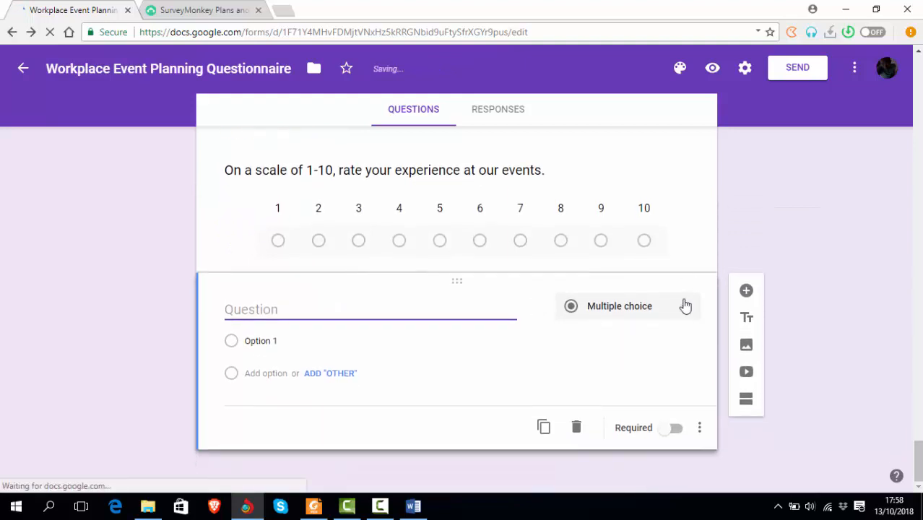
{"action": "left_click", "coordinate": [685, 312]}
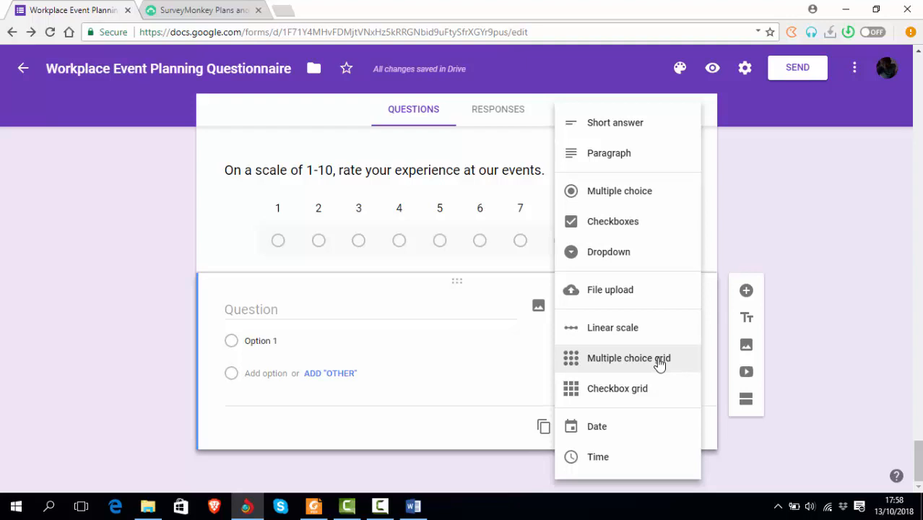
{"action": "key", "text": "alt+Tab"}
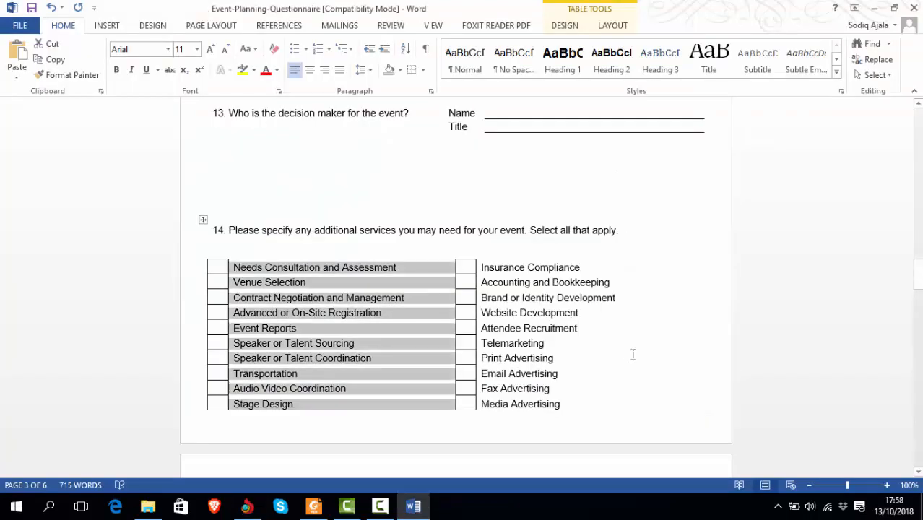
{"action": "scroll", "coordinate": [623, 349], "scroll_direction": "down", "scroll_amount": 10}
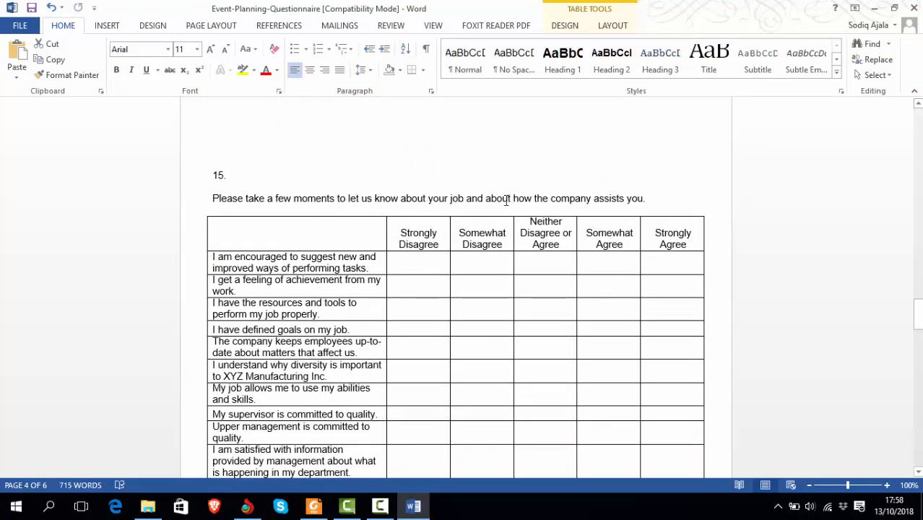
{"action": "left_click", "coordinate": [652, 200]}
{"action": "key", "text": "ctrl+shift+Left"}
{"action": "key", "text": "ctrl+shift+Left"}
{"action": "key", "text": "ctrl+shift+Left"}
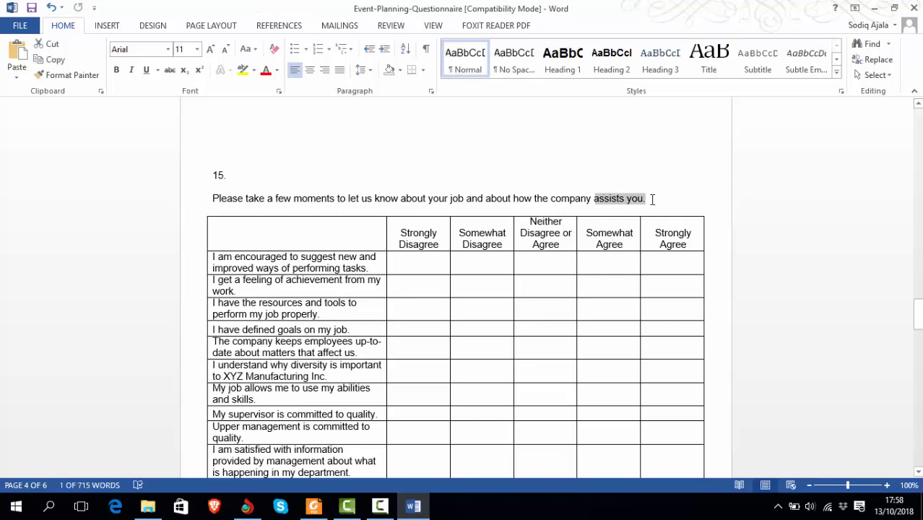
{"action": "key", "text": "shift+Left"}
{"action": "key", "text": "shift+Left"}
{"action": "key", "text": "shift+Left"}
{"action": "key", "text": "shift+Left"}
{"action": "key", "text": "shift+Left"}
{"action": "key", "text": "shift+Left"}
{"action": "key", "text": "shift+Left"}
{"action": "key", "text": "shift+Left"}
{"action": "key", "text": "shift+Left"}
{"action": "key", "text": "shift+Left"}
{"action": "key", "text": "shift+Left"}
{"action": "key", "text": "shift+Left"}
{"action": "key", "text": "shift+Left"}
{"action": "key", "text": "shift+Left"}
{"action": "key", "text": "shift+Left"}
{"action": "key", "text": "shift+Left"}
{"action": "key", "text": "shift+Left"}
{"action": "key", "text": "shift+Left"}
{"action": "key", "text": "shift+Left"}
{"action": "key", "text": "shift+Left"}
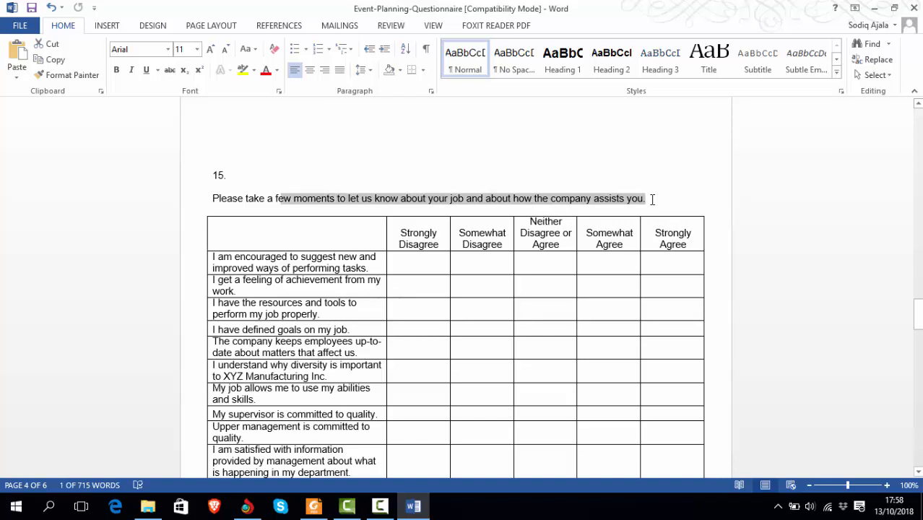
{"action": "key", "text": "shift+Left"}
{"action": "key", "text": "shift+Left"}
{"action": "key", "text": "shift+Left"}
{"action": "key", "text": "shift+Left"}
{"action": "key", "text": "shift+Left"}
{"action": "key", "text": "shift+Left"}
{"action": "key", "text": "shift+Left"}
{"action": "key", "text": "shift+Left"}
{"action": "key", "text": "shift+Left"}
{"action": "key", "text": "shift+Left"}
{"action": "key", "text": "shift+Left"}
{"action": "key", "text": "shift+Left"}
{"action": "key", "text": "shift+Left"}
{"action": "key", "text": "shift+Left"}
{"action": "key", "text": "shift+Left"}
{"action": "key", "text": "ctrl+c"}
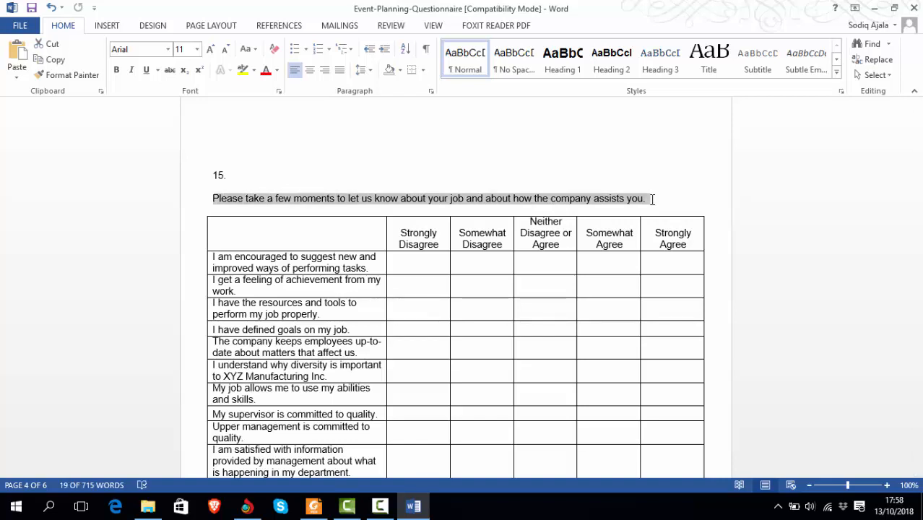
In the browser form, title the new question "1." plus the copied sentence and set its type to Multiple choice grid
{"action": "key", "text": "alt+Tab"}
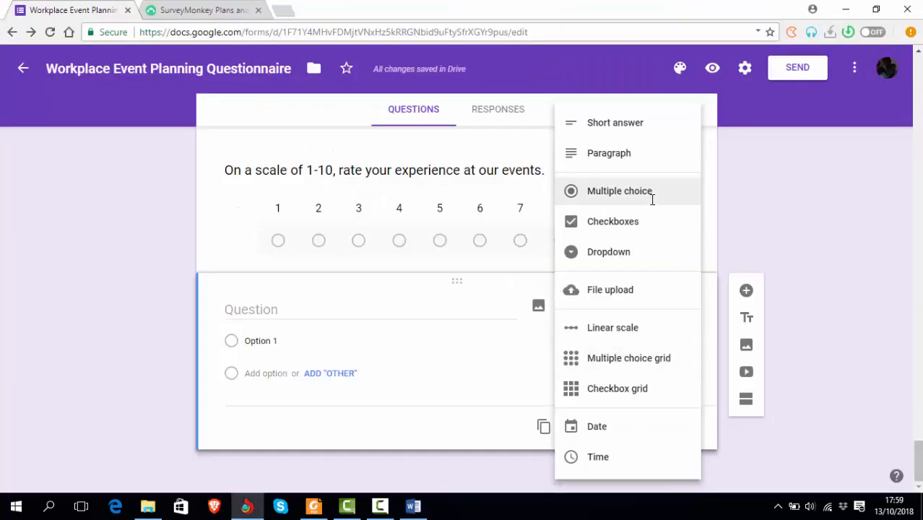
{"action": "left_click", "coordinate": [311, 309]}
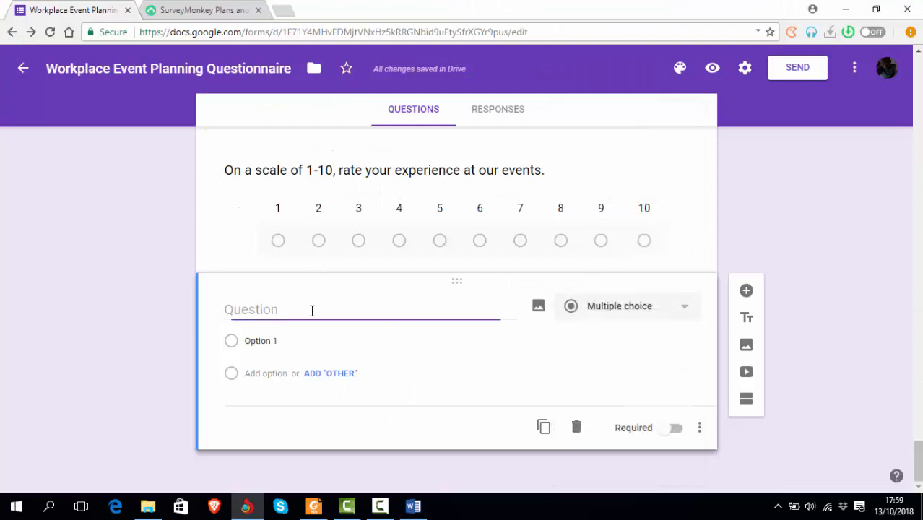
{"action": "type", "text": "1."}
{"action": "key", "text": "ctrl+v"}
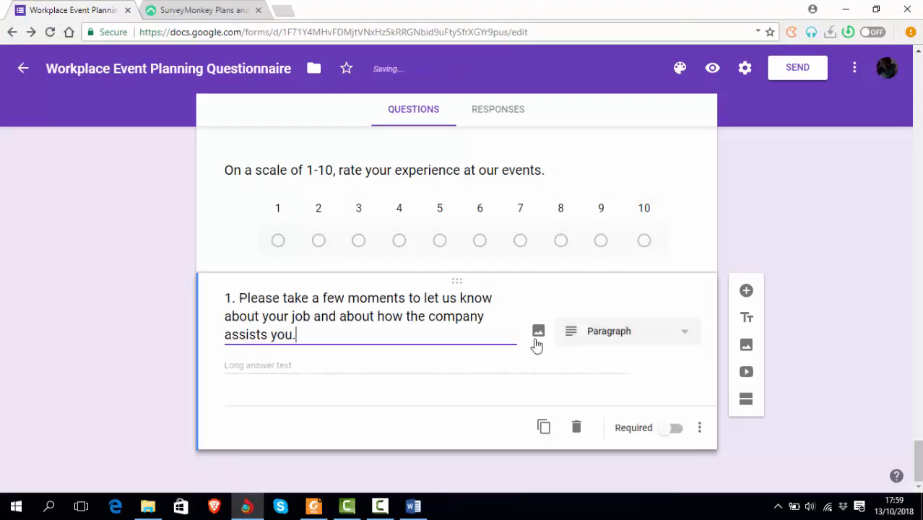
{"action": "left_click", "coordinate": [679, 336]}
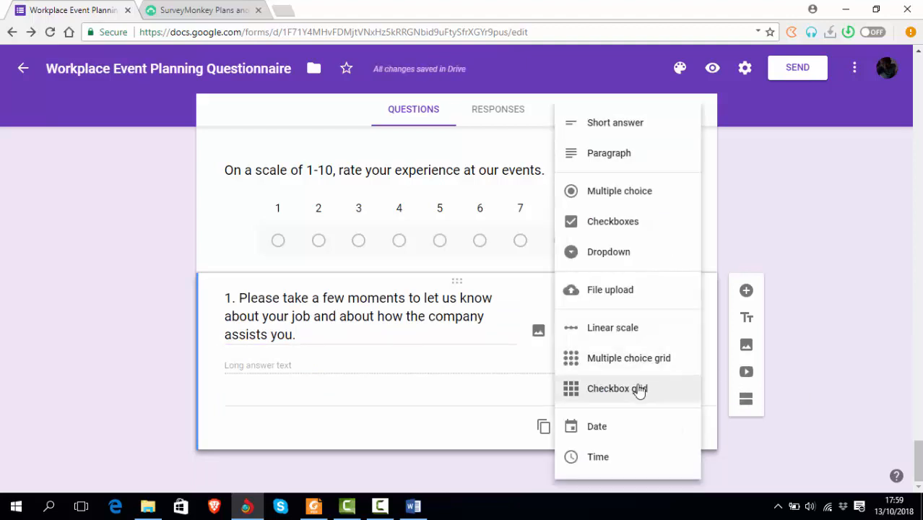
{"action": "left_click", "coordinate": [629, 358]}
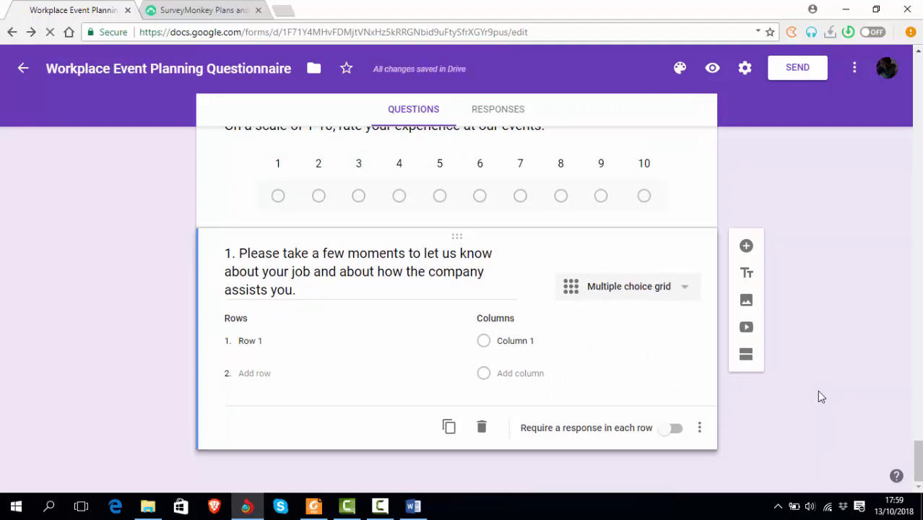
Switch to question 15's table of job statements in the Word questionnaire
{"action": "key", "text": "alt+Tab"}
{"action": "scroll", "coordinate": [416, 307], "scroll_direction": "down", "scroll_amount": 1}
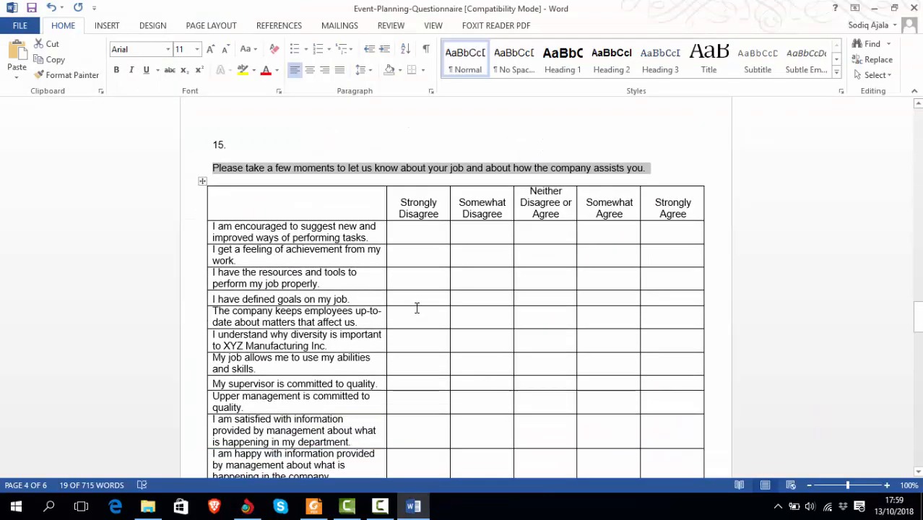
{"action": "left_click", "coordinate": [215, 224]}
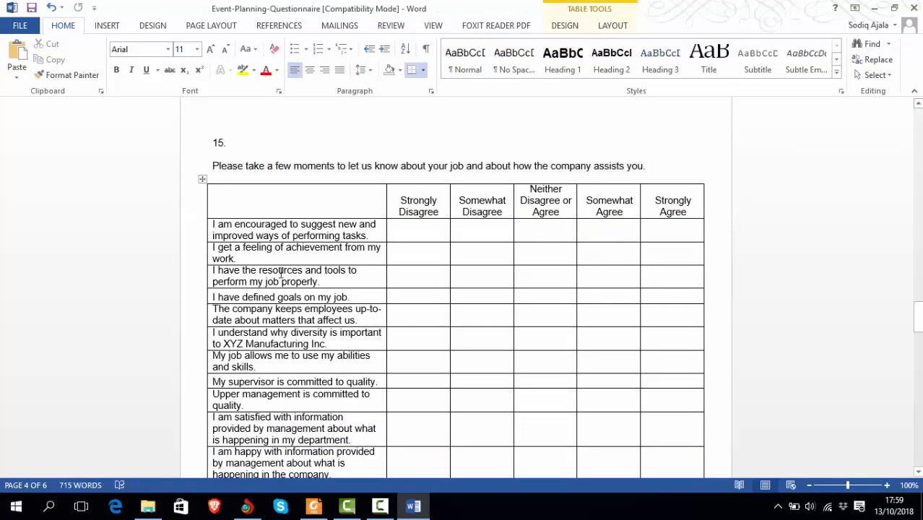
{"action": "key", "text": "shift+Down"}
{"action": "key", "text": "shift+Down"}
{"action": "key", "text": "shift+Down"}
{"action": "key", "text": "shift+Down"}
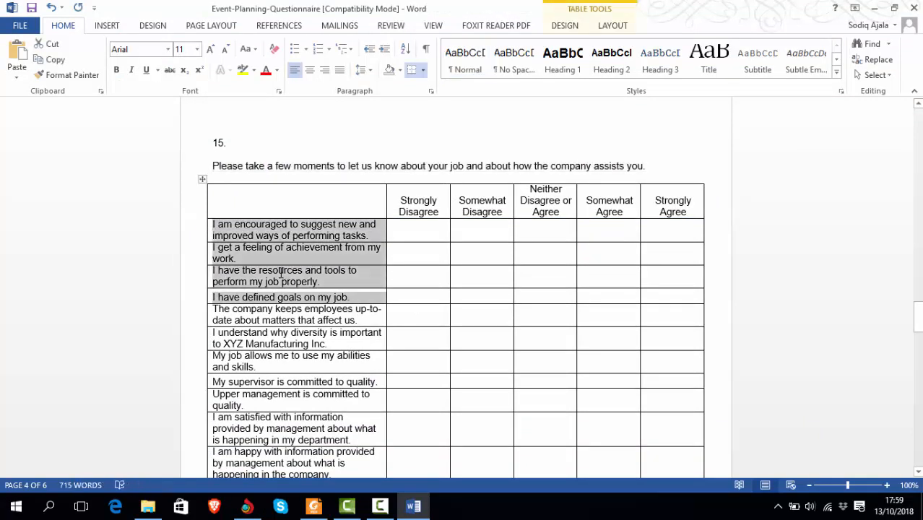
{"action": "key", "text": "shift+Down"}
{"action": "key", "text": "shift+Down"}
{"action": "key", "text": "shift+Down"}
{"action": "key", "text": "shift+Down"}
{"action": "key", "text": "shift+Down"}
{"action": "key", "text": "shift+Down"}
{"action": "key", "text": "shift+Down"}
{"action": "key", "text": "shift+Down"}
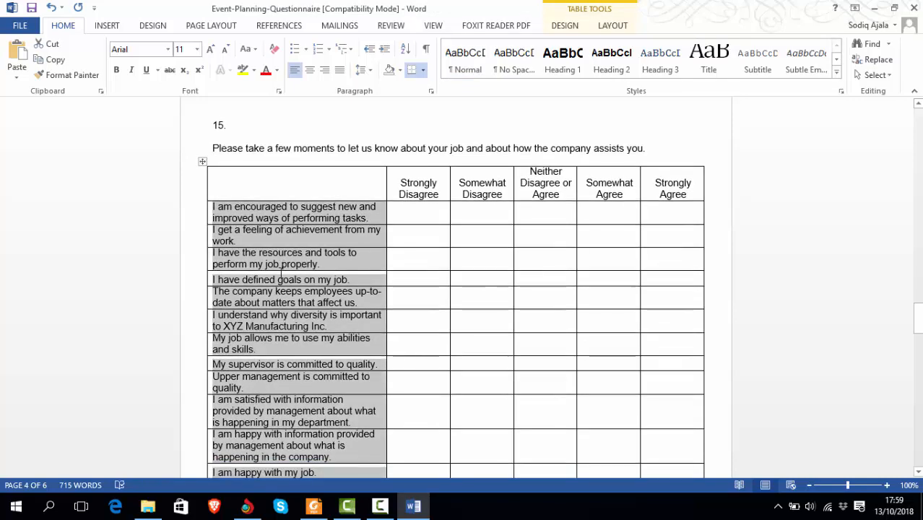
{"action": "key", "text": "shift+Down"}
{"action": "key", "text": "shift+Down"}
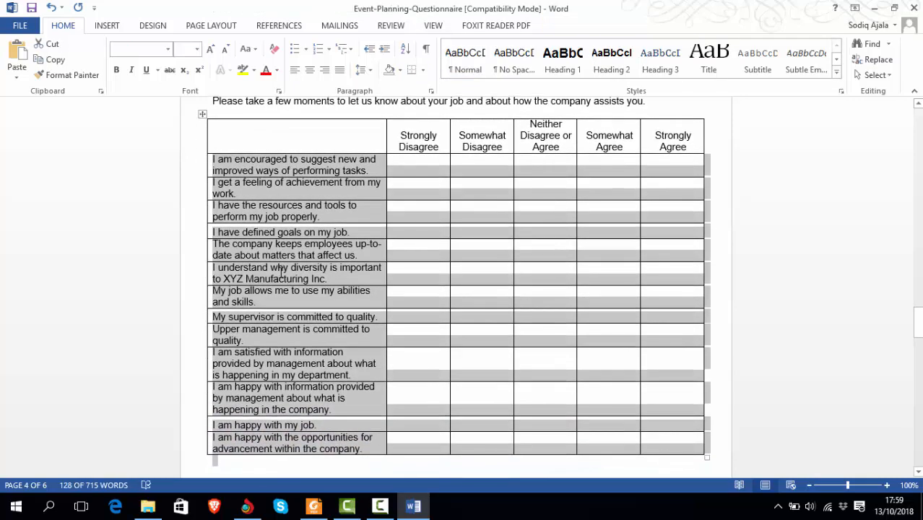
{"action": "key", "text": "shift+Up"}
{"action": "key", "text": "shift+Up"}
{"action": "key", "text": "shift+Up"}
{"action": "key", "text": "shift+Up"}
{"action": "key", "text": "shift+Up"}
{"action": "key", "text": "shift+Up"}
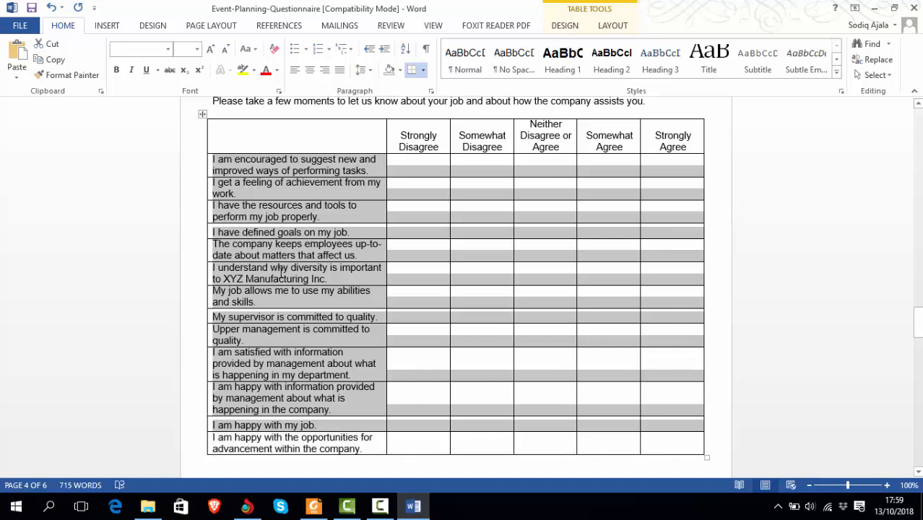
{"action": "key", "text": "shift+Up"}
{"action": "key", "text": "shift+Up"}
{"action": "key", "text": "shift+Up"}
{"action": "key", "text": "shift+Up"}
{"action": "key", "text": "shift+Up"}
{"action": "key", "text": "shift+Up"}
{"action": "key", "text": "shift+Up"}
{"action": "key", "text": "shift+Up"}
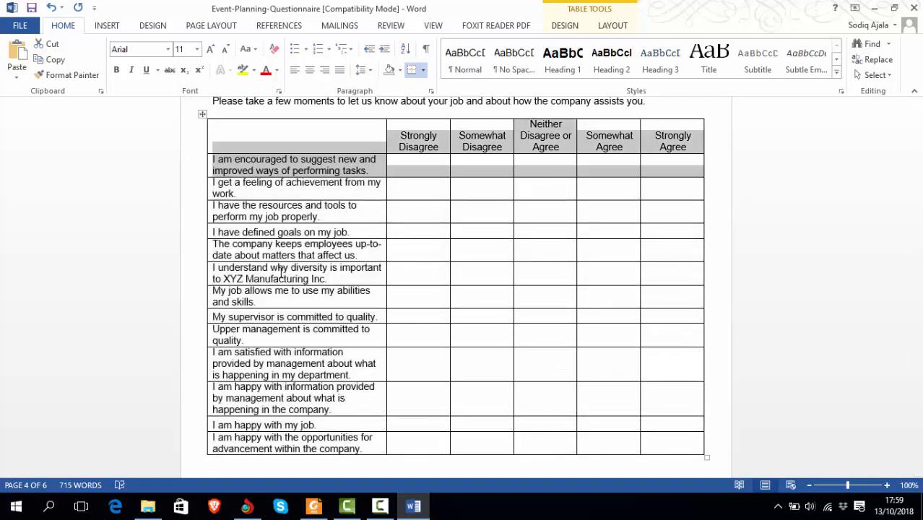
{"action": "key", "text": "Down"}
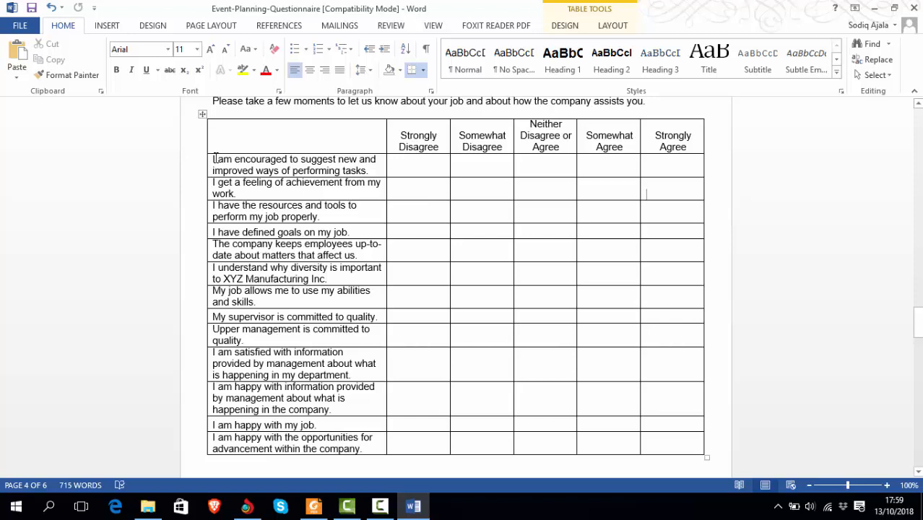
Select question 15's statements from "I am encouraged to suggest new" through "I am happy with the opportunities for advancement" and return to the browser form
{"action": "key", "text": "shift+Down"}
{"action": "key", "text": "shift+Down"}
{"action": "key", "text": "shift+Down"}
{"action": "key", "text": "shift+Down"}
{"action": "key", "text": "shift+Down"}
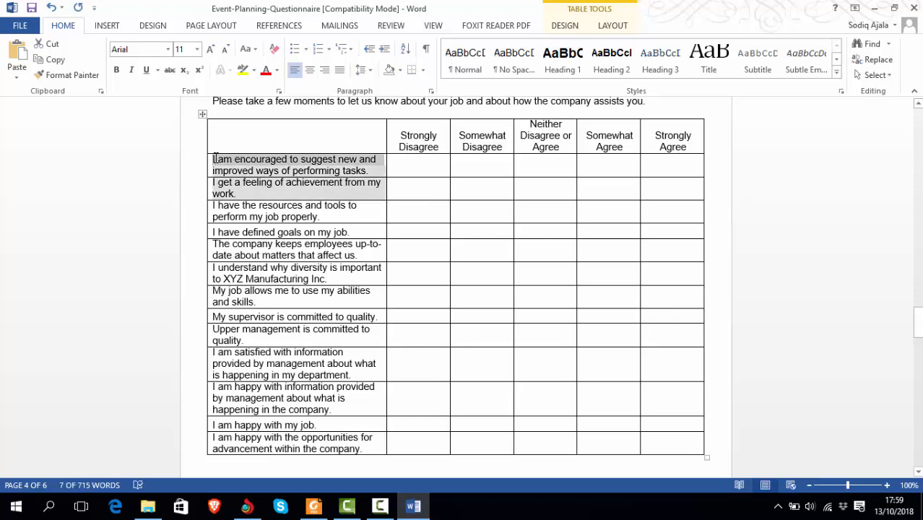
{"action": "key", "text": "shift+Down"}
{"action": "key", "text": "shift+Down"}
{"action": "key", "text": "shift+Down"}
{"action": "key", "text": "shift+Down"}
{"action": "key", "text": "shift+Down"}
{"action": "key", "text": "shift+Down"}
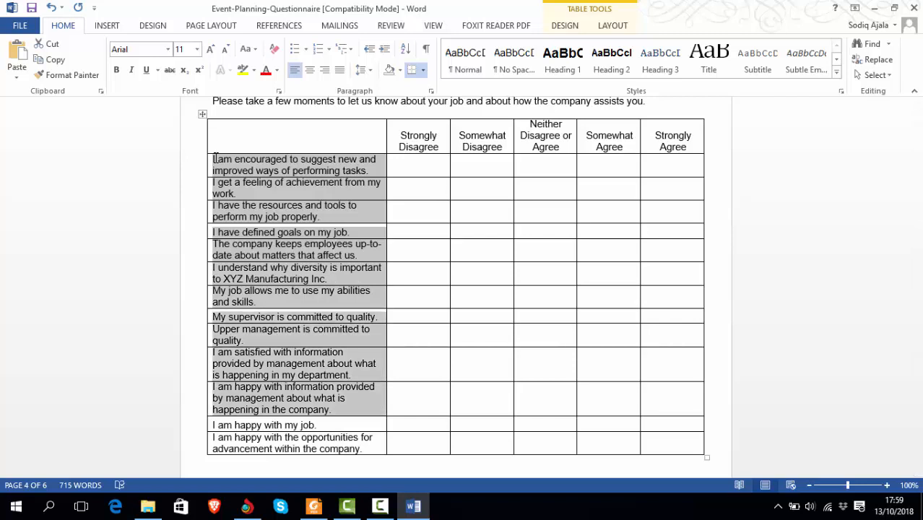
{"action": "key", "text": "shift+Down"}
{"action": "key", "text": "shift+Down"}
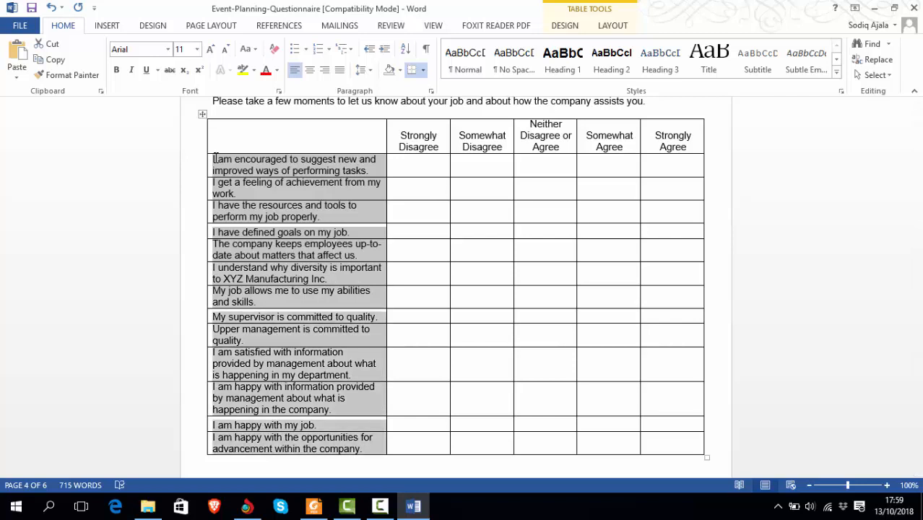
{"action": "key", "text": "alt+Tab"}
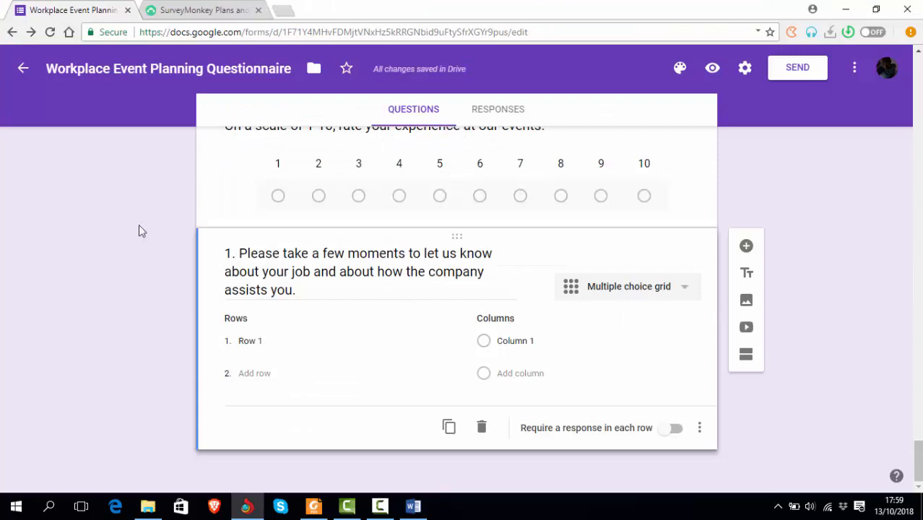
Paste the copied job statements into the grid question's rows, starting by replacing the first row
{"action": "left_click", "coordinate": [270, 340]}
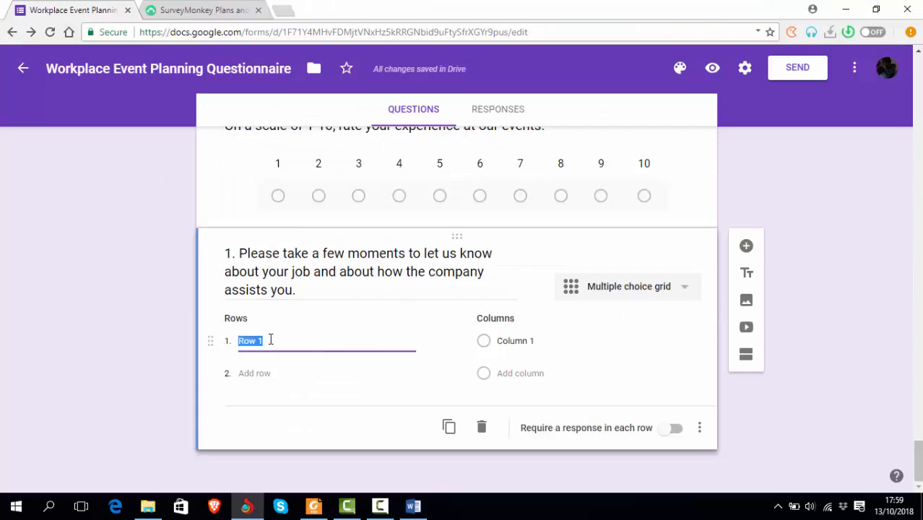
{"action": "key", "text": "ctrl+v"}
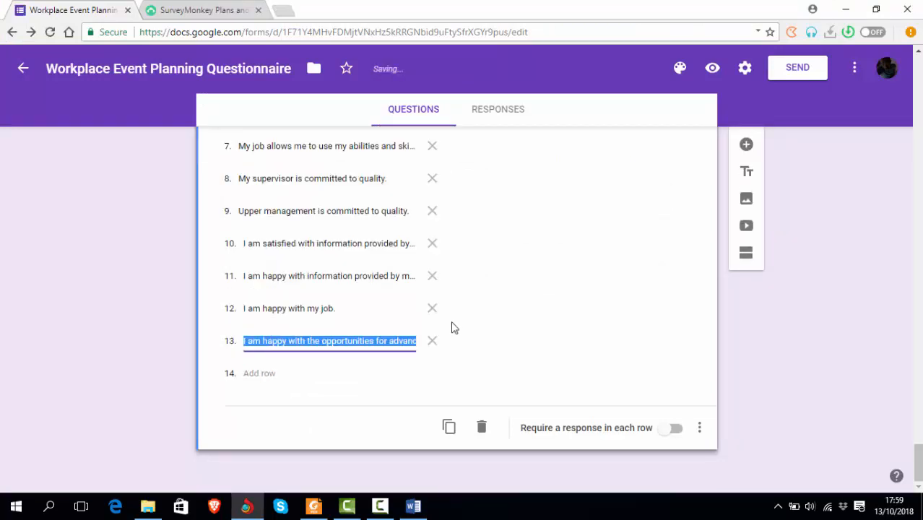
{"action": "scroll", "coordinate": [645, 372], "scroll_direction": "up", "scroll_amount": 5}
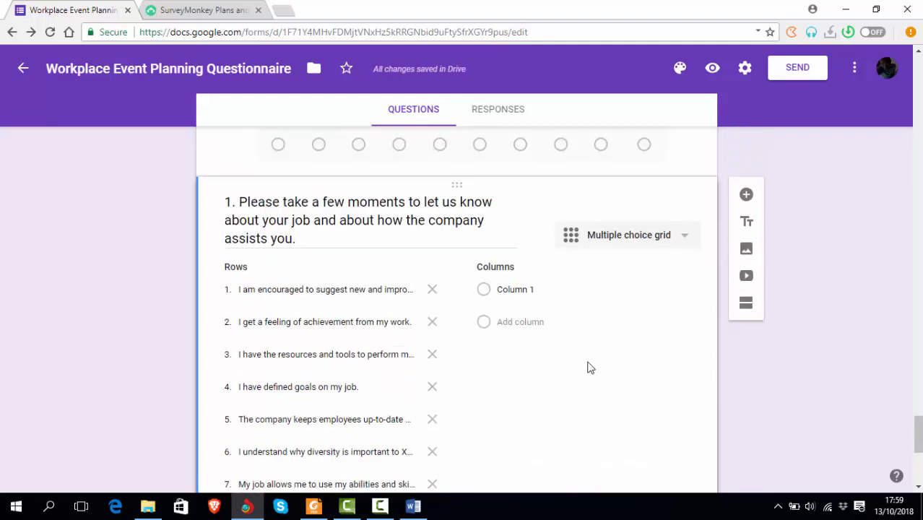
In the Word questionnaire, select the table's five rating headings from Strongly Disagree to Strongly Agree
{"action": "key", "text": "alt+Tab"}
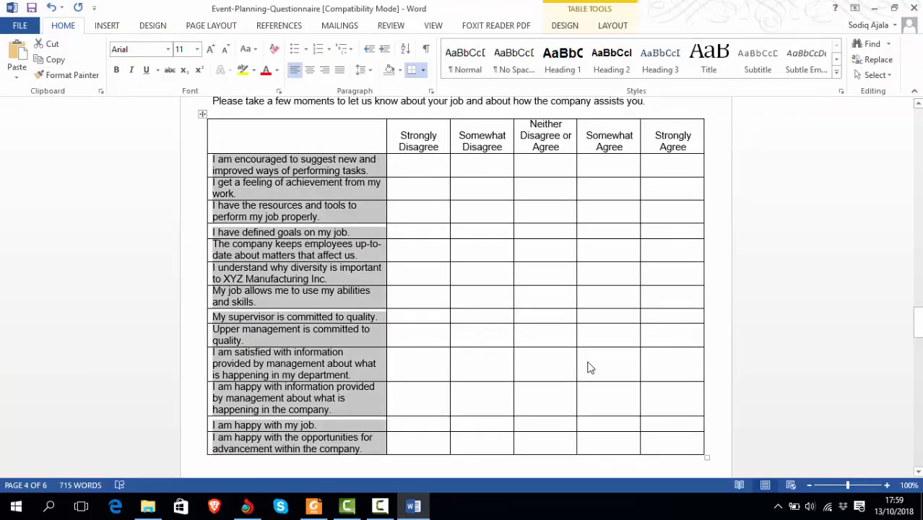
{"action": "left_click", "coordinate": [397, 135]}
{"action": "triple_click", "coordinate": [397, 135]}
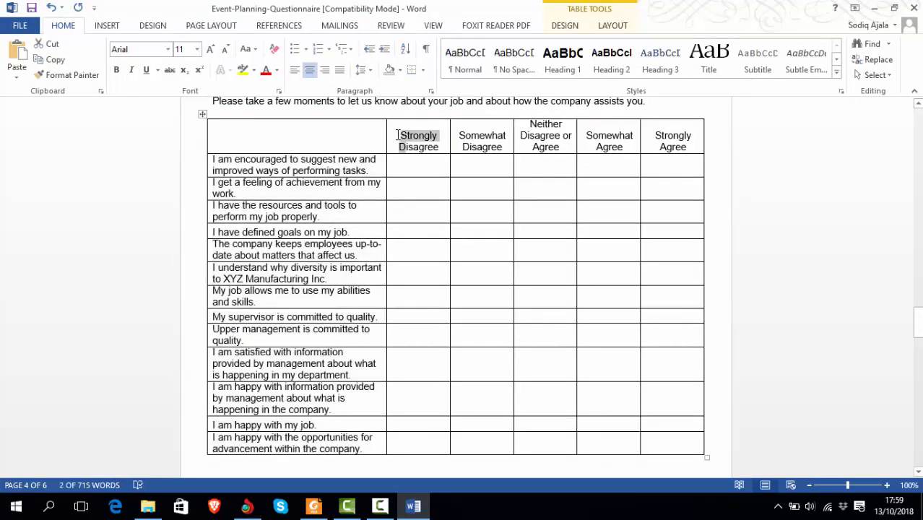
{"action": "key", "text": "shift+Right"}
{"action": "key", "text": "shift+Right"}
{"action": "key", "text": "shift+Right"}
{"action": "key", "text": "shift+Right"}
{"action": "key", "text": "shift+Right"}
{"action": "key", "text": "shift+Right"}
{"action": "key", "text": "shift+Right"}
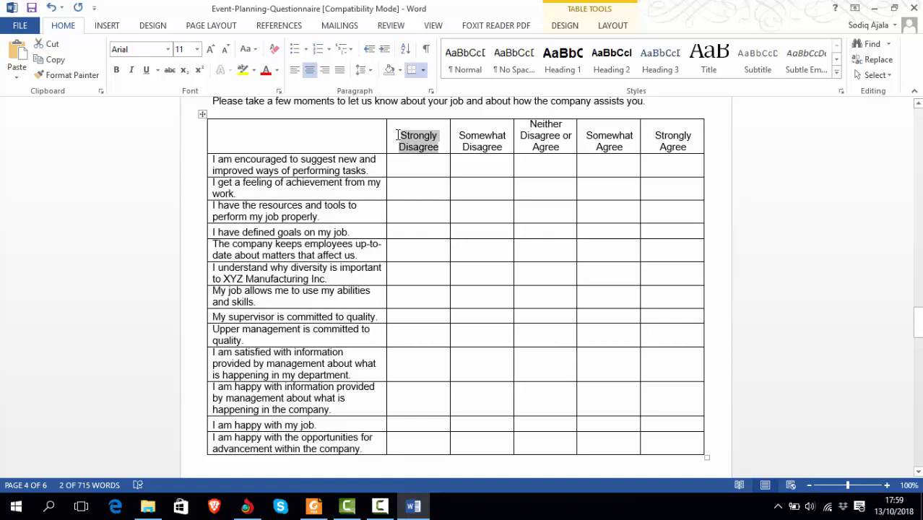
{"action": "key", "text": "shift+Right"}
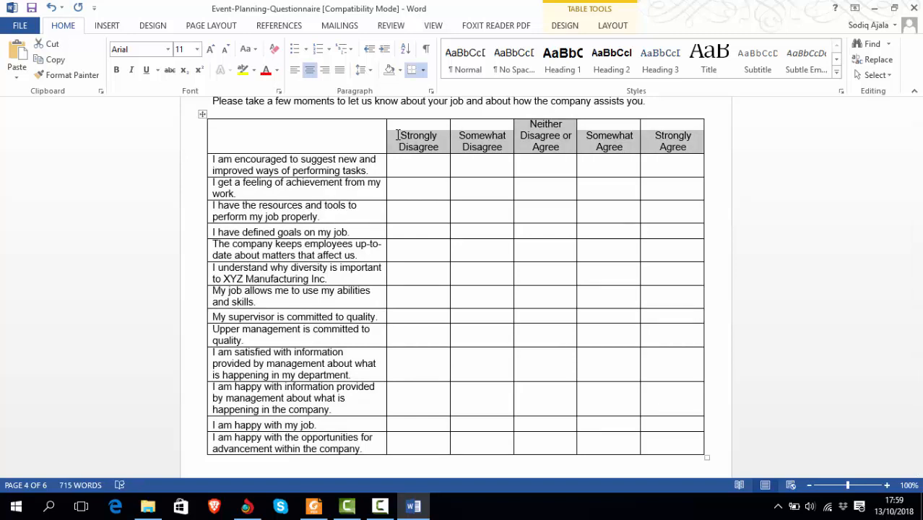
Return to the browser form and try to paste the rating headings over the grid's first column
{"action": "key", "text": "alt+Tab"}
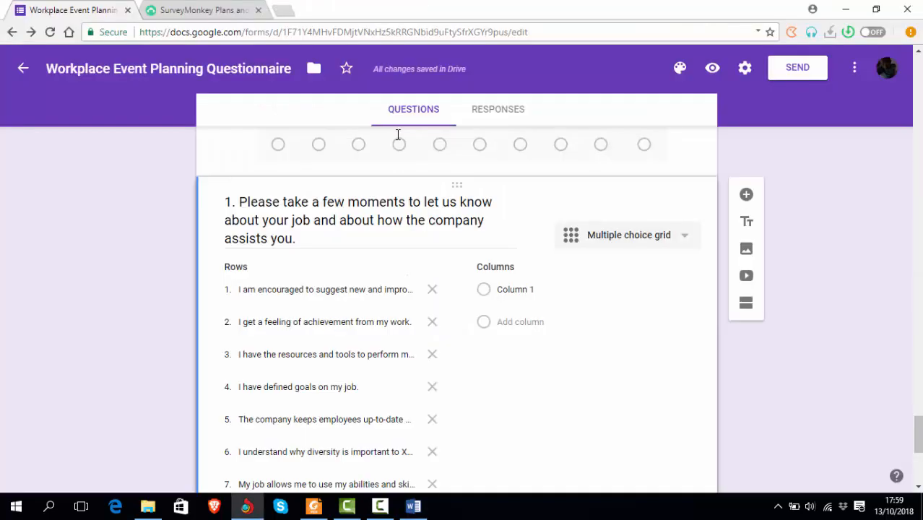
{"action": "left_click", "coordinate": [525, 288]}
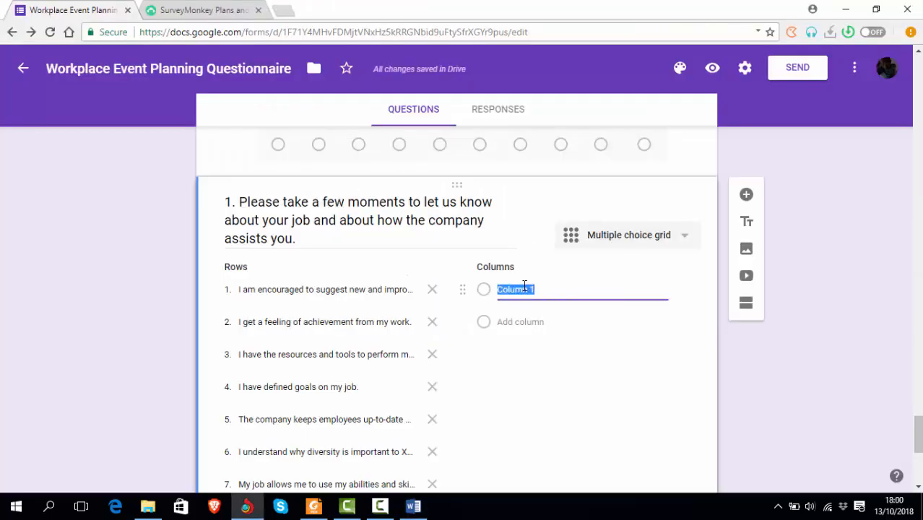
{"action": "key", "text": "ctrl+v"}
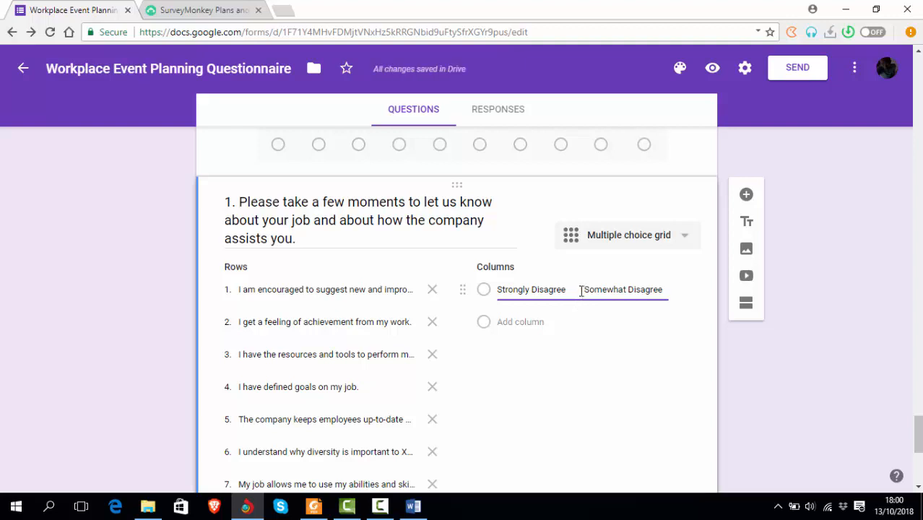
Clear all the pasted heading text from the grid's first column
{"action": "key", "text": "BackSpace"}
{"action": "key", "text": "BackSpace"}
{"action": "key", "text": "BackSpace"}
{"action": "key", "text": "BackSpace"}
{"action": "key", "text": "BackSpace"}
{"action": "key", "text": "BackSpace"}
{"action": "key", "text": "BackSpace"}
{"action": "key", "text": "BackSpace"}
{"action": "key", "text": "BackSpace"}
{"action": "key", "text": "BackSpace"}
{"action": "key", "text": "BackSpace"}
{"action": "key", "text": "BackSpace"}
{"action": "key", "text": "BackSpace"}
{"action": "key", "text": "BackSpace"}
{"action": "key", "text": "BackSpace"}
{"action": "key", "text": "BackSpace"}
{"action": "key", "text": "BackSpace"}
{"action": "key", "text": "BackSpace"}
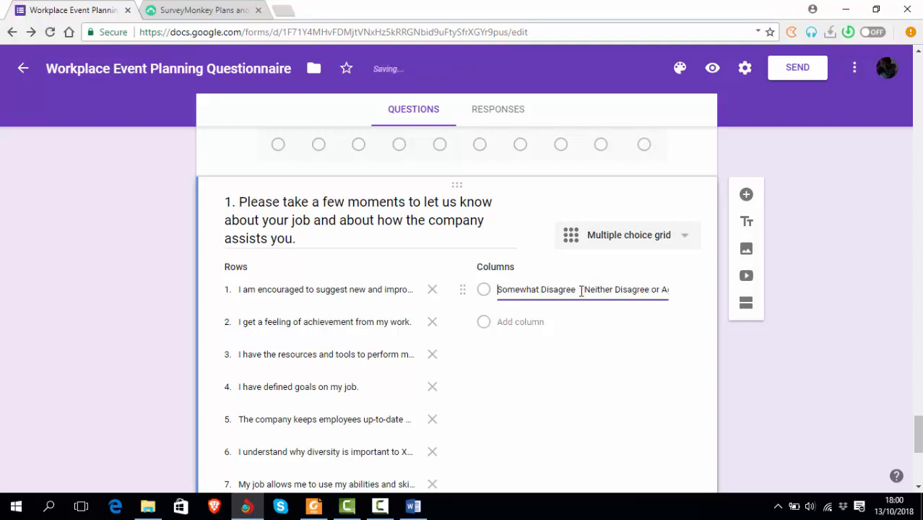
{"action": "key", "text": "shift+Right"}
{"action": "key", "text": "shift+Right"}
{"action": "key", "text": "shift+Right"}
{"action": "key", "text": "shift+Right"}
{"action": "key", "text": "shift+Right"}
{"action": "key", "text": "shift+Right"}
{"action": "key", "text": "shift+Right"}
{"action": "key", "text": "shift+Right"}
{"action": "key", "text": "shift+Right"}
{"action": "key", "text": "shift+Right"}
{"action": "key", "text": "shift+Right"}
{"action": "key", "text": "shift+Right"}
{"action": "key", "text": "shift+Right"}
{"action": "key", "text": "shift+Right"}
{"action": "key", "text": "shift+Right"}
{"action": "key", "text": "shift+Right"}
{"action": "key", "text": "shift+Right"}
{"action": "key", "text": "shift+Right"}
{"action": "key", "text": "shift+Right"}
{"action": "key", "text": "shift+Right"}
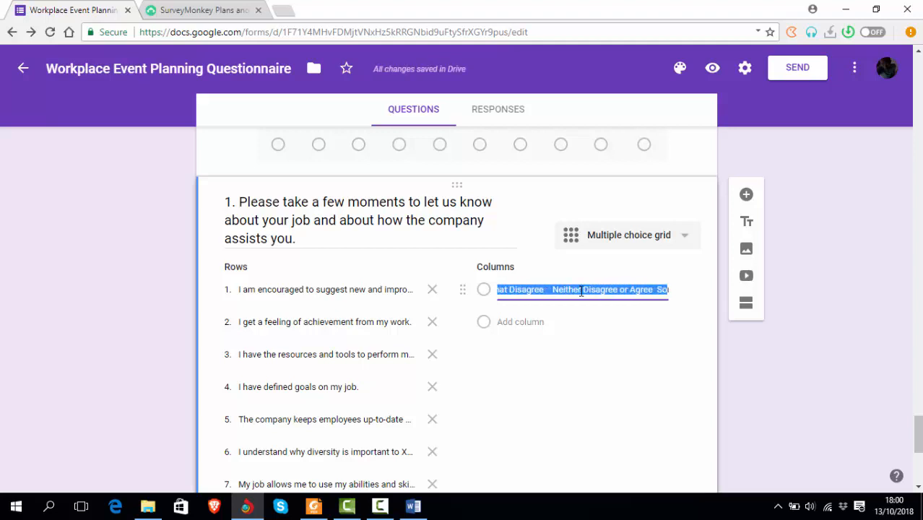
{"action": "key", "text": "shift+Right"}
{"action": "key", "text": "shift+Right"}
{"action": "key", "text": "shift+Right"}
{"action": "key", "text": "shift+Right"}
{"action": "key", "text": "shift+Right"}
{"action": "key", "text": "shift+Right"}
{"action": "key", "text": "shift+Right"}
{"action": "key", "text": "shift+Right"}
{"action": "key", "text": "shift+Right"}
{"action": "key", "text": "shift+Right"}
{"action": "key", "text": "ctrl+x"}
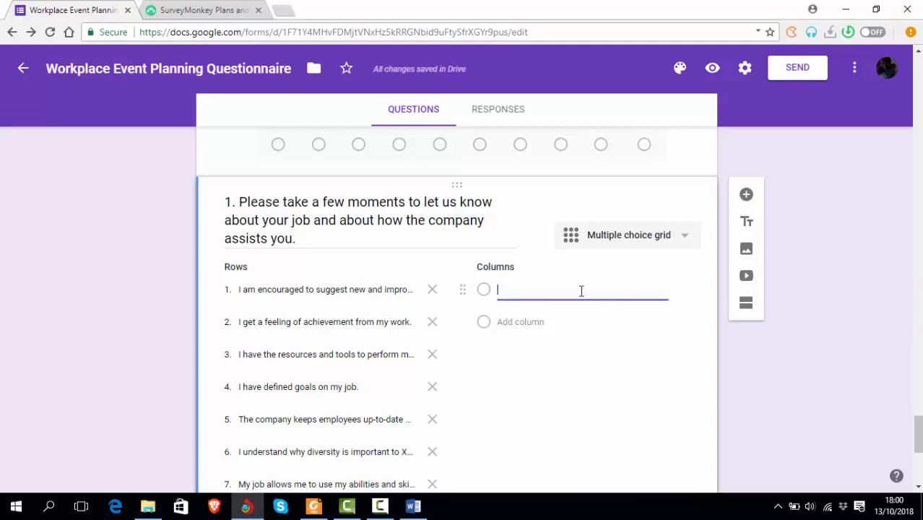
Consult the rating headings in Word, return to the form and name the grid's first column "Strongly agree"
{"action": "key", "text": "alt+Tab"}
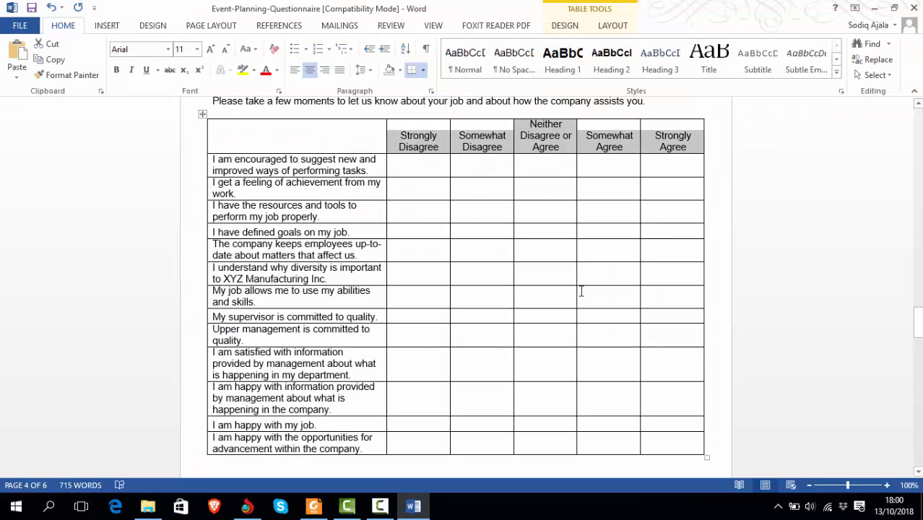
{"action": "key", "text": "alt+Tab"}
{"action": "type", "text": "S"}
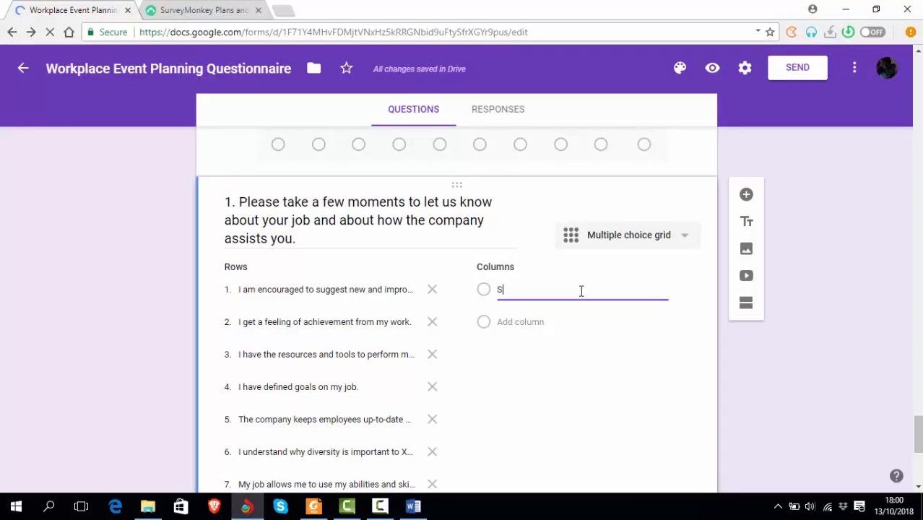
{"action": "type", "text": "trongl"}
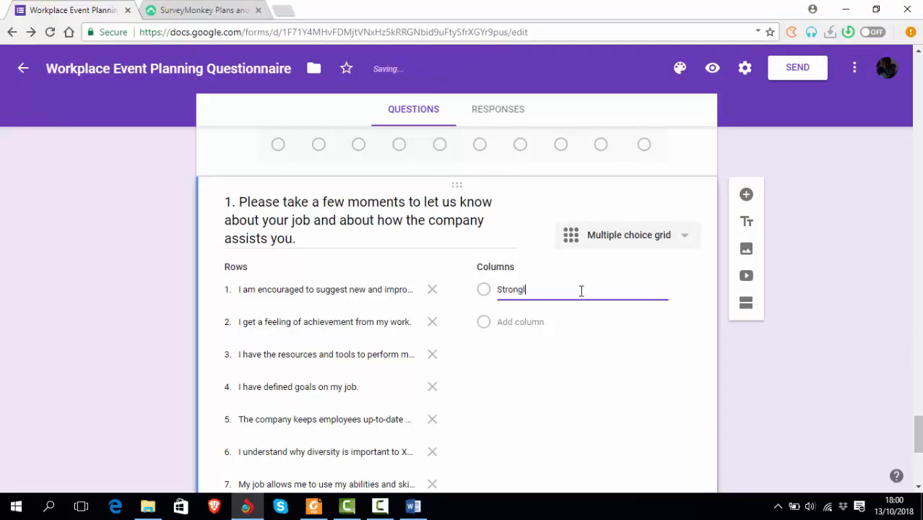
{"action": "type", "text": "y agre"}
{"action": "key", "text": "BackSpace"}
{"action": "type", "text": "y agree"}
{"action": "key", "text": "Tab"}
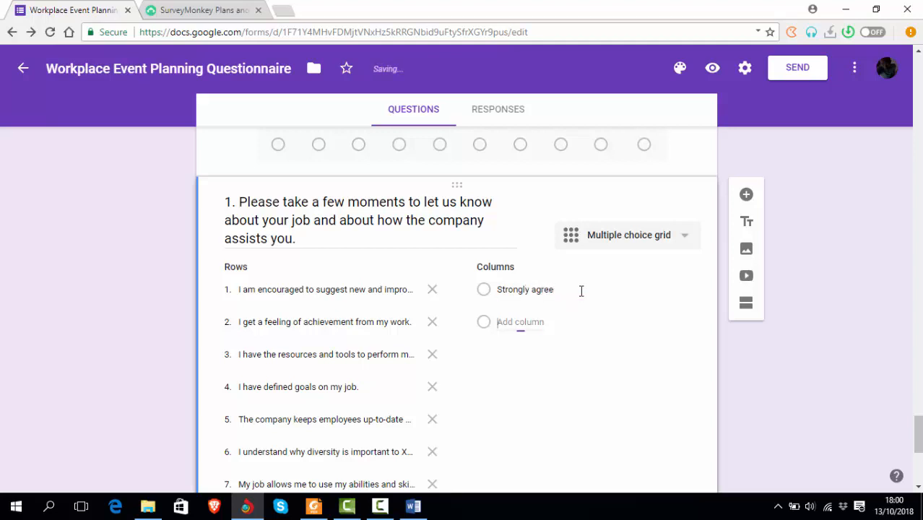
Compare with the headings in Word, and back in the form correct the first column's name to "Strongly disagree"
{"action": "key", "text": "alt+Tab"}
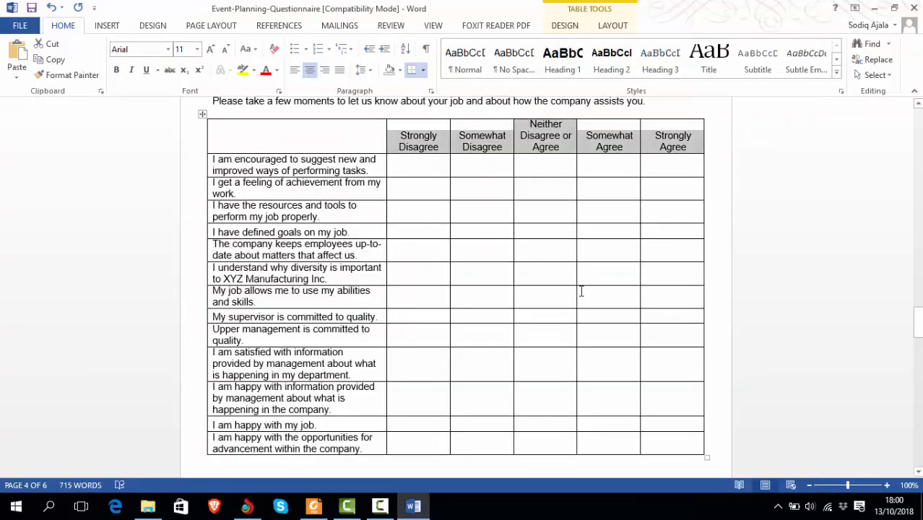
{"action": "key", "text": "alt+Tab"}
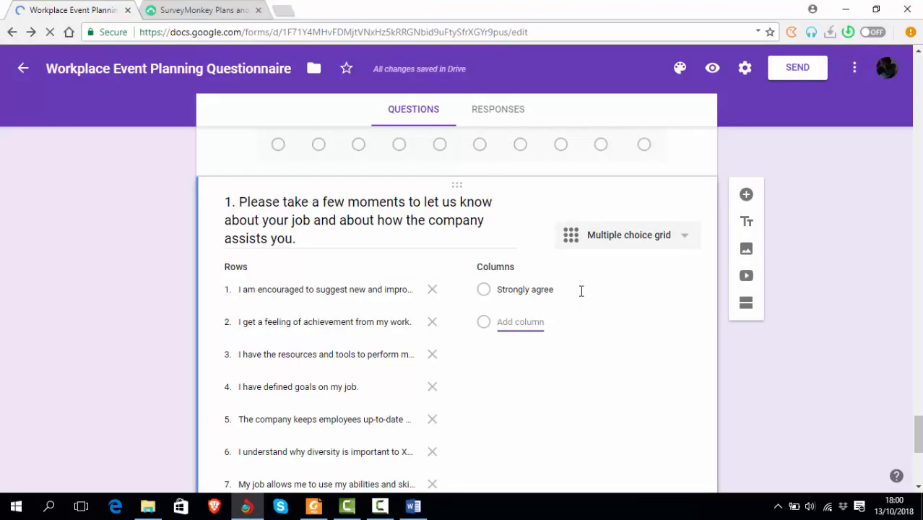
{"action": "key", "text": "alt+Tab"}
{"action": "key", "text": "alt+Tab"}
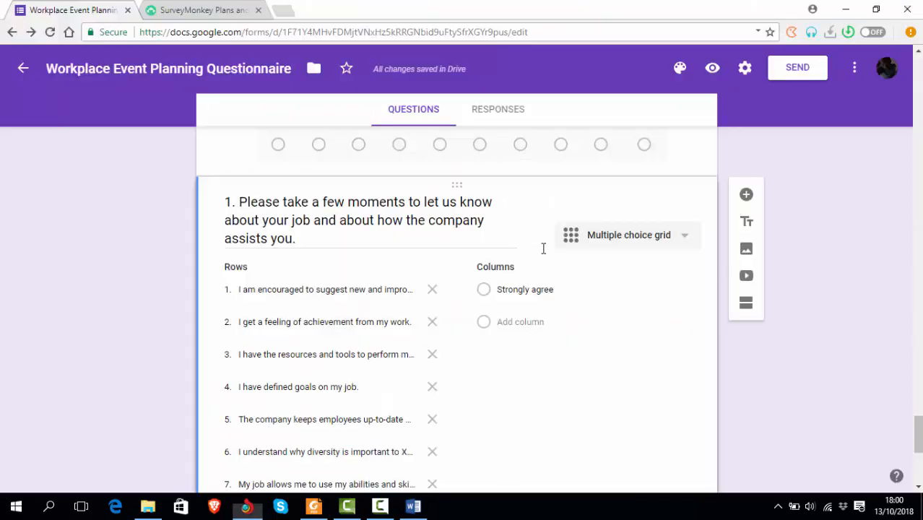
{"action": "left_click", "coordinate": [533, 290]}
{"action": "left_click", "coordinate": [533, 290]}
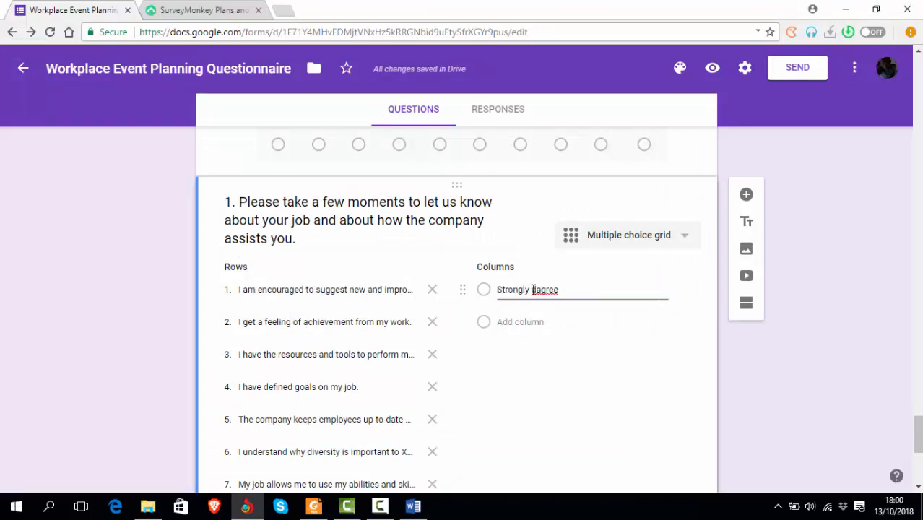
{"action": "type", "text": "dis"}
Add a second grid column named "Somewhat disagree"
{"action": "left_click", "coordinate": [529, 321]}
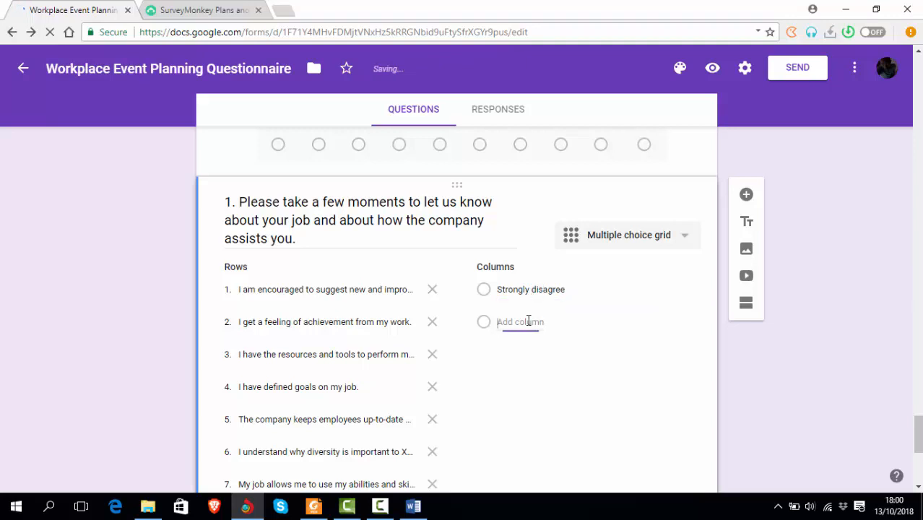
{"action": "type", "text": "Somewhat di"}
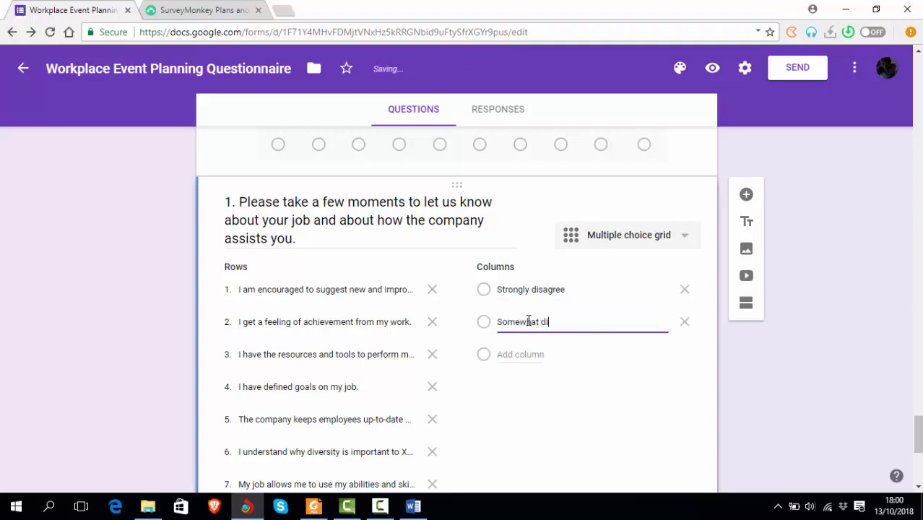
{"action": "type", "text": "sagree"}
Check the third rating heading in Word, and back in the form add a third column named "Neither disagree nor agree"
{"action": "key", "text": "alt+Tab"}
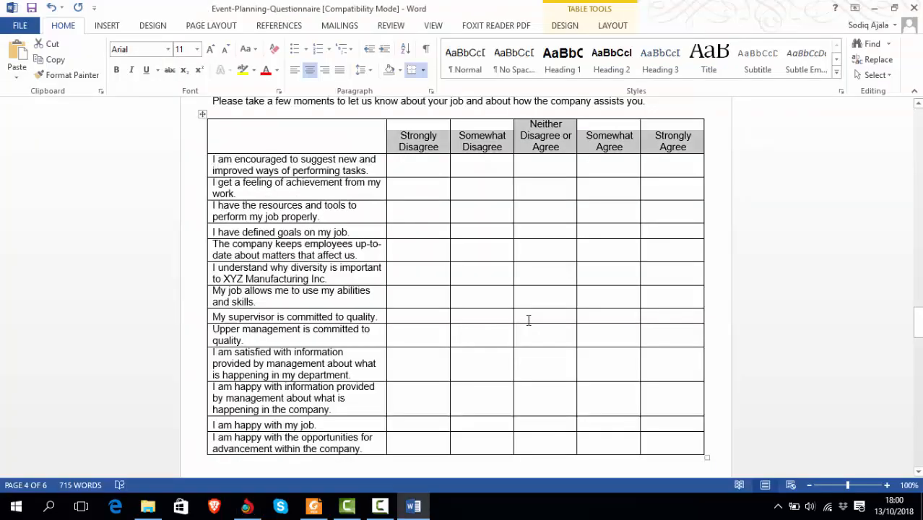
{"action": "key", "text": "alt+Tab"}
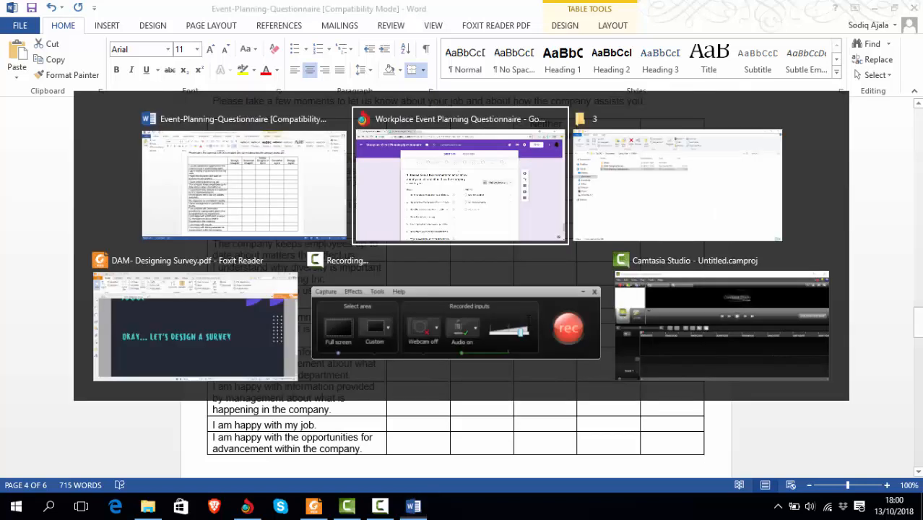
{"action": "left_click", "coordinate": [520, 354]}
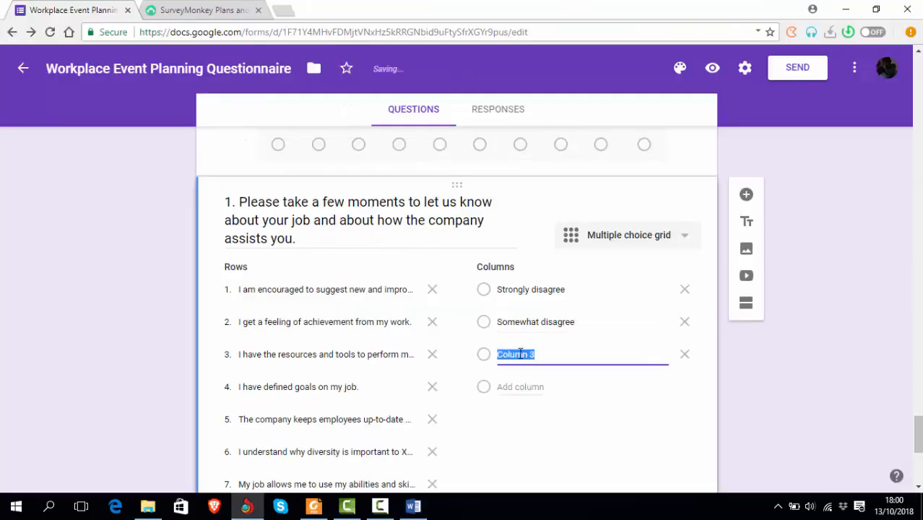
{"action": "type", "text": "Ne"}
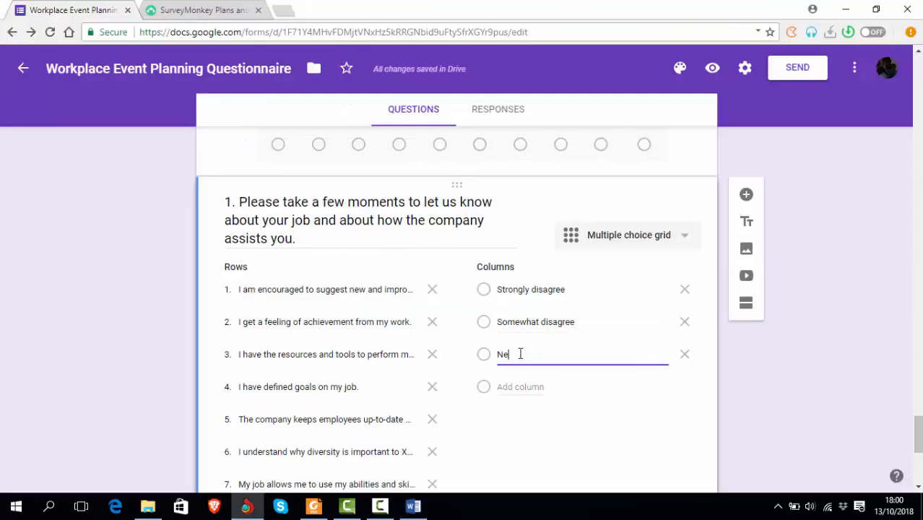
{"action": "type", "text": "ither dis"}
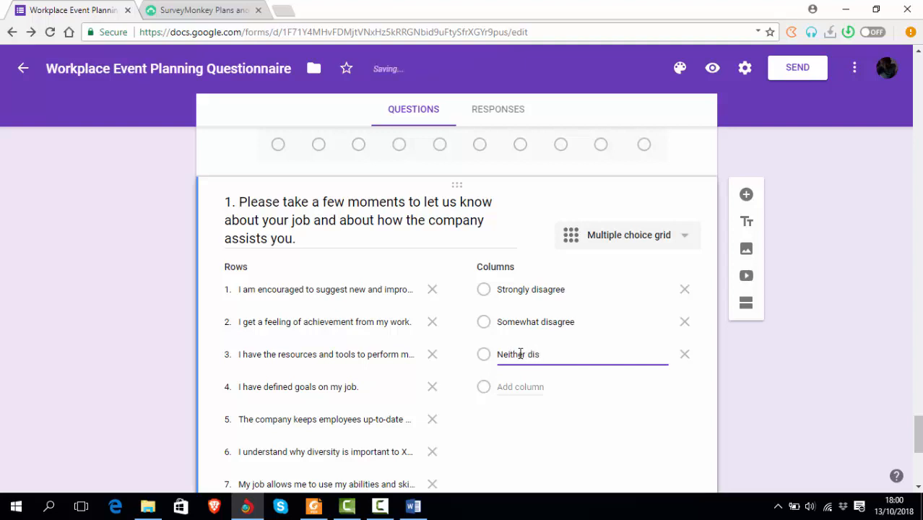
{"action": "type", "text": "g"}
{"action": "key", "text": "BackSpace"}
{"action": "type", "text": "agree nor agree"}
Add a fourth grid column named "Somewhat agree", consulting the Word table for the heading
{"action": "left_click", "coordinate": [522, 387]}
{"action": "key", "text": "alt+Tab"}
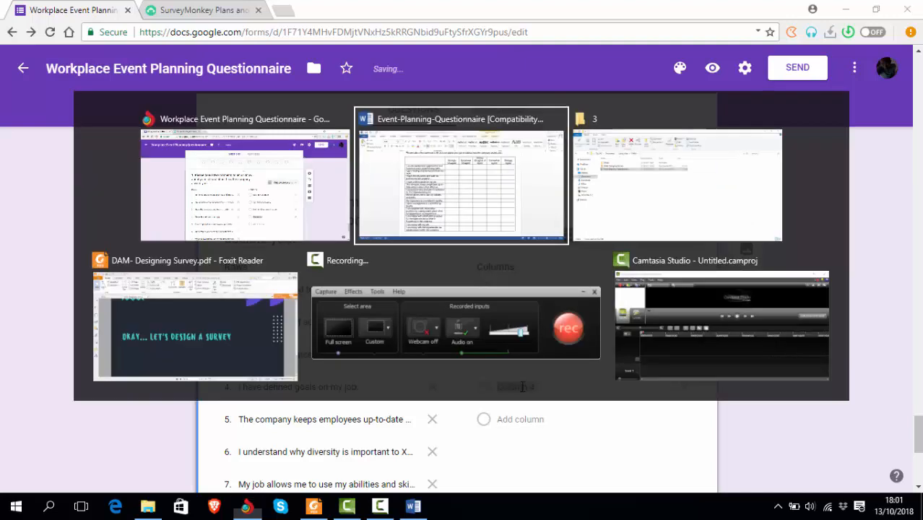
{"action": "key", "text": "alt+Tab"}
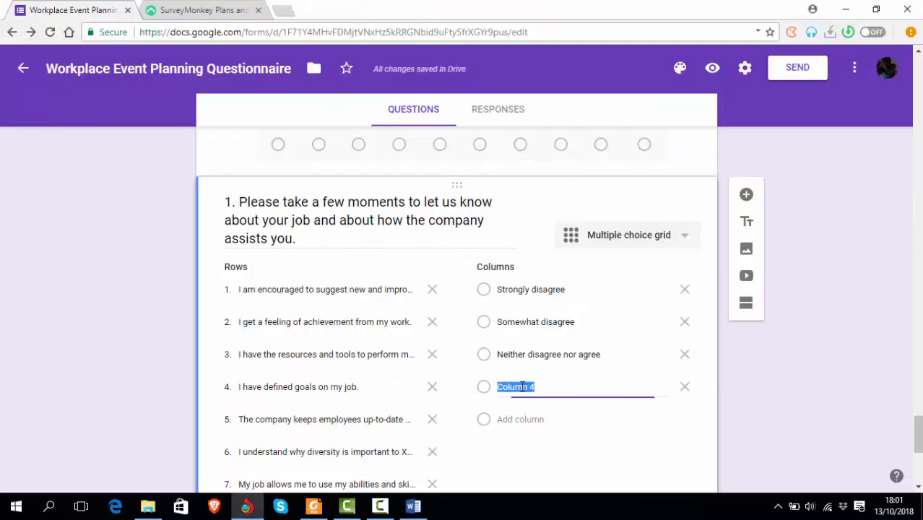
{"action": "type", "text": "Som"}
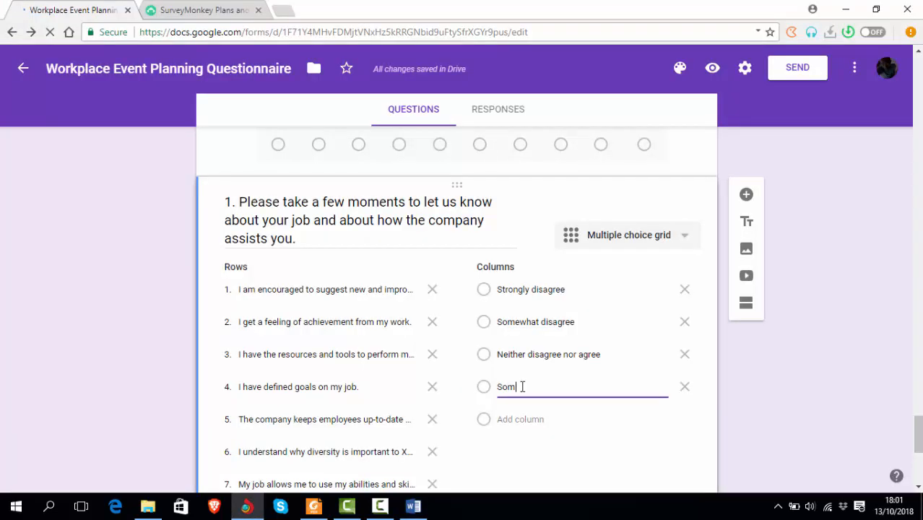
{"action": "type", "text": "ewha"}
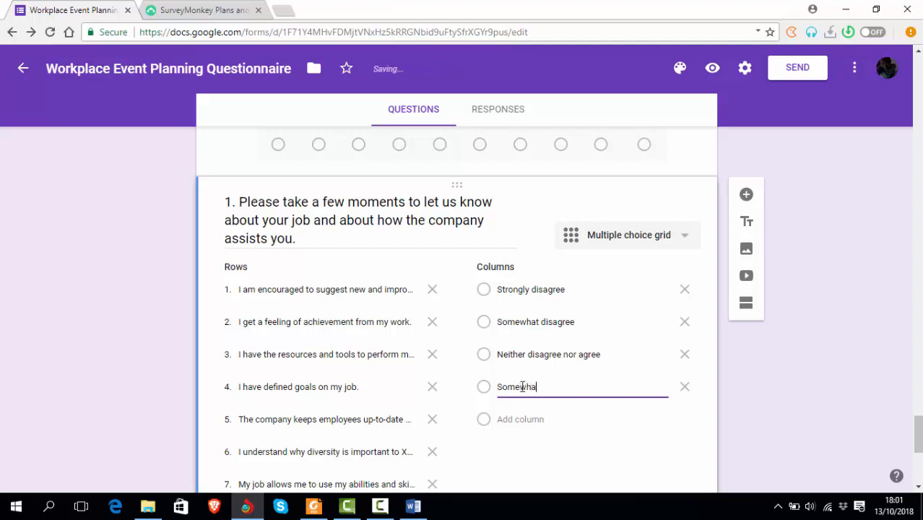
{"action": "type", "text": "t agree"}
Add a fifth grid column named "Strongly agree" and switch to the Word questionnaire
{"action": "left_click", "coordinate": [523, 419]}
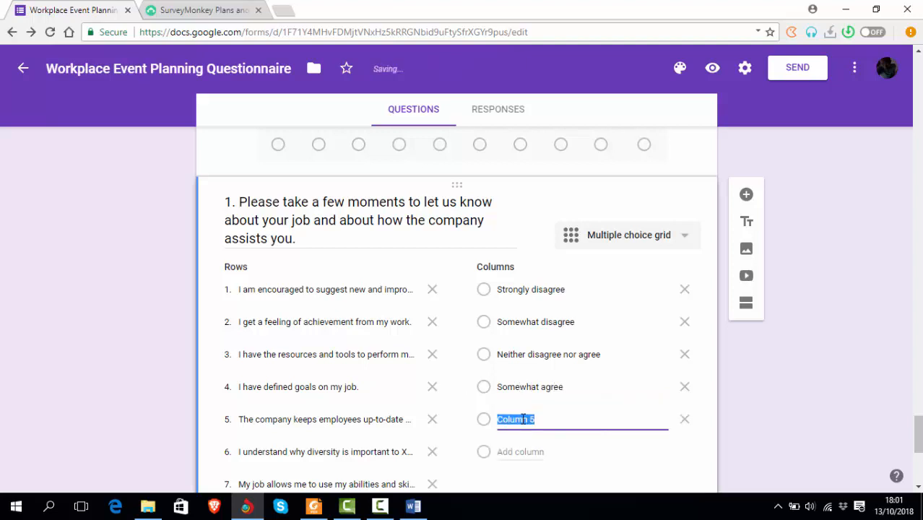
{"action": "type", "text": "S"}
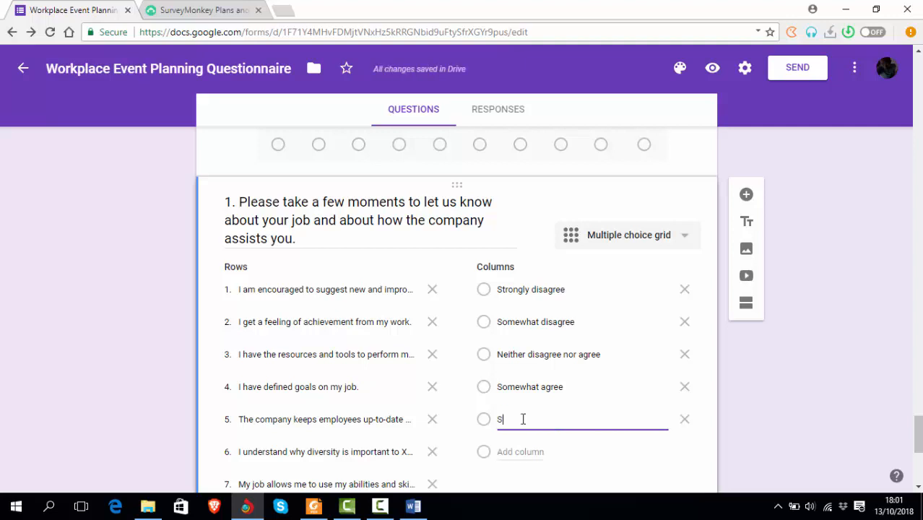
{"action": "type", "text": "trongly agree"}
{"action": "key", "text": "alt+Tab"}
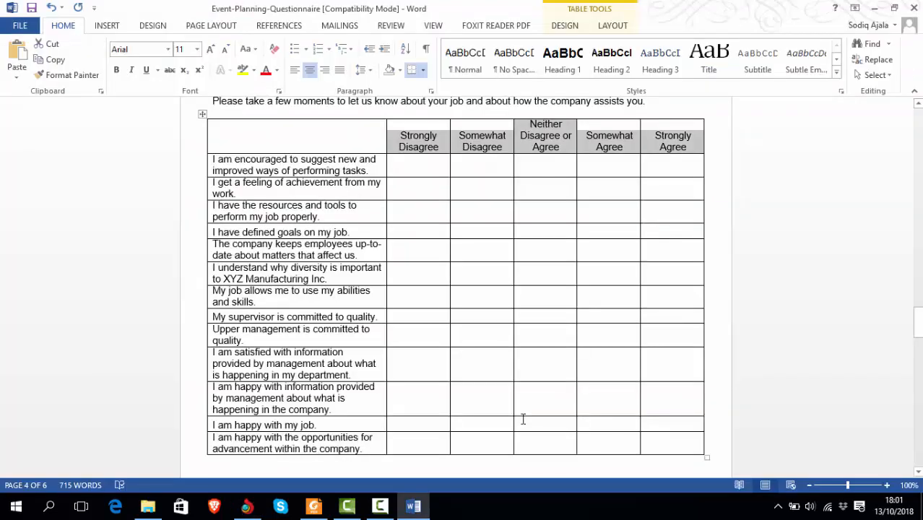
Back in the form, try the job-feedback question as a Checkbox grid and return it to Multiple choice grid
{"action": "key", "text": "alt+Tab"}
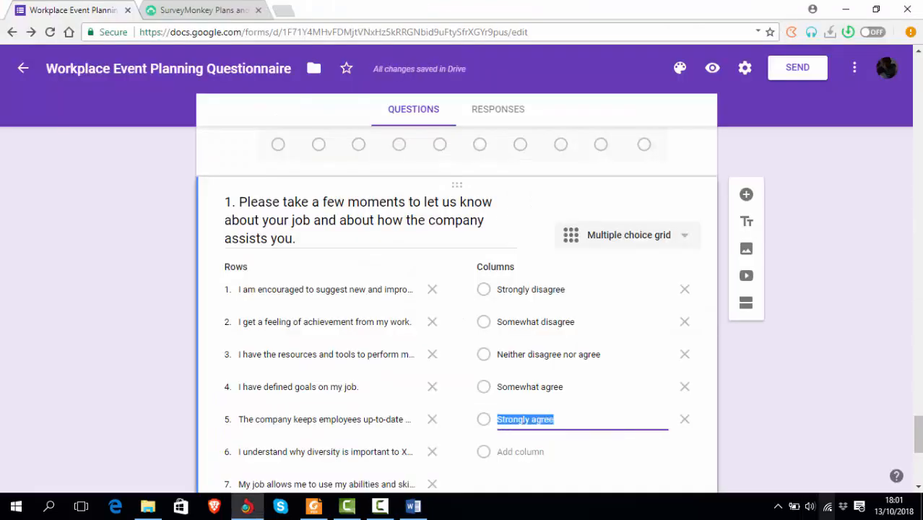
{"action": "left_click", "coordinate": [830, 385]}
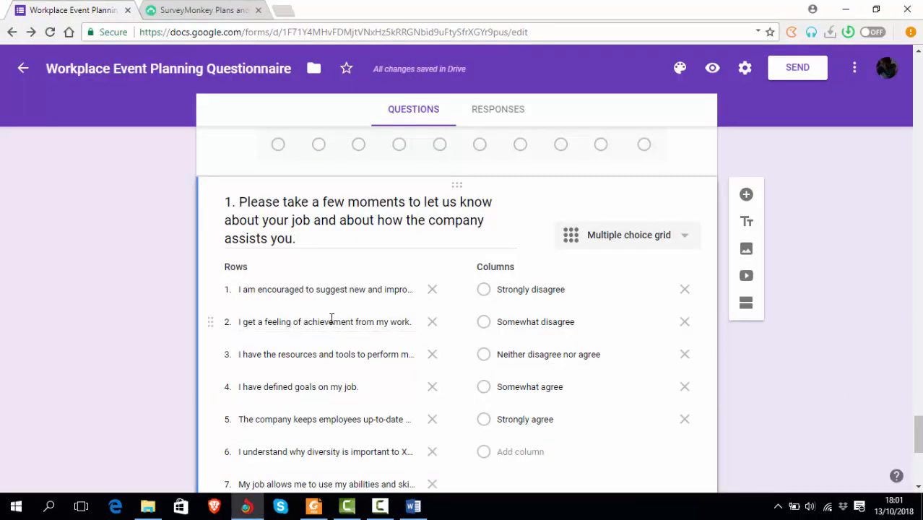
{"action": "left_click", "coordinate": [685, 240]}
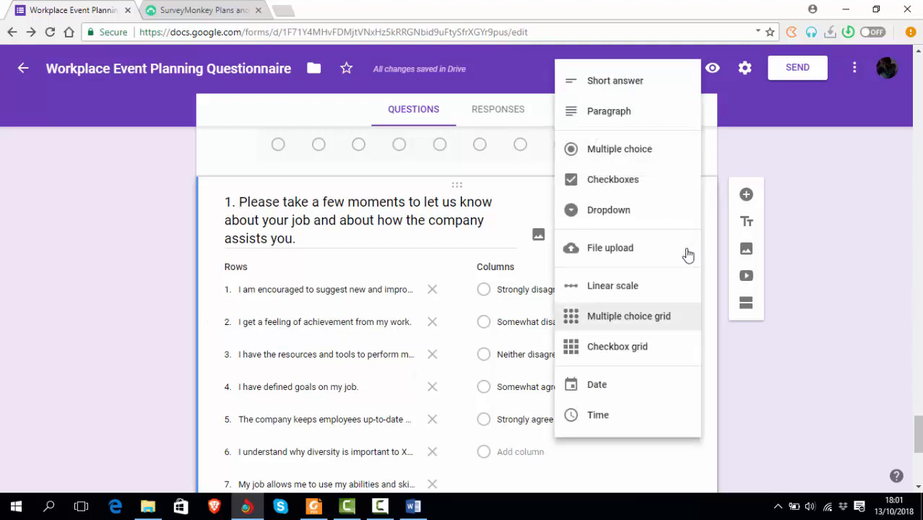
{"action": "left_click", "coordinate": [639, 348]}
{"action": "scroll", "coordinate": [771, 379], "scroll_direction": "down", "scroll_amount": 1}
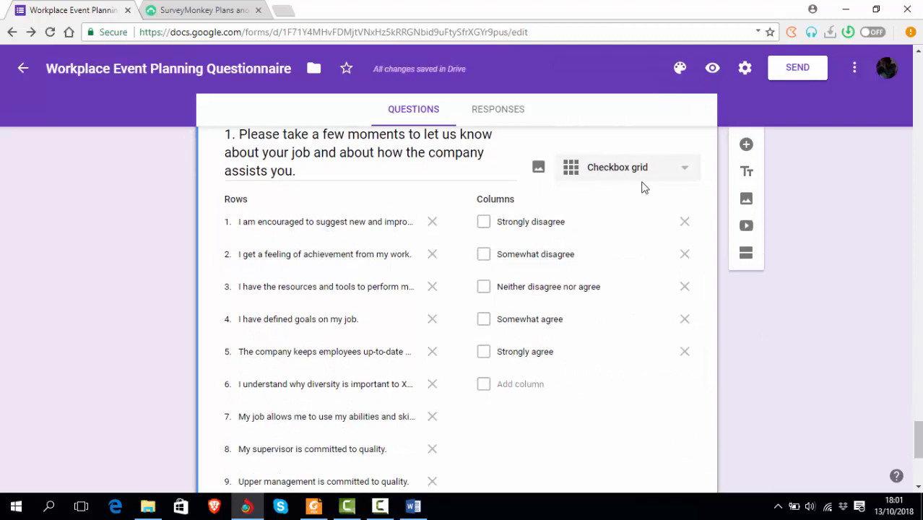
{"action": "left_click", "coordinate": [682, 176]}
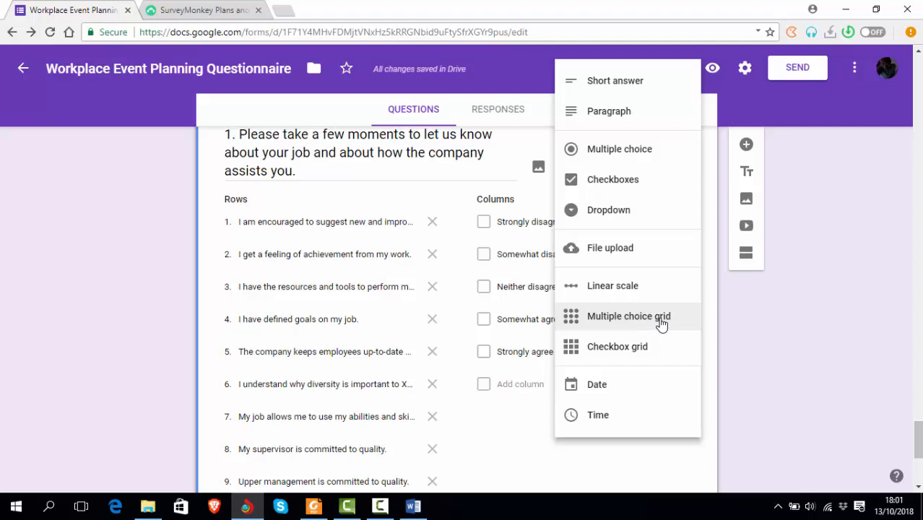
{"action": "left_click", "coordinate": [662, 323]}
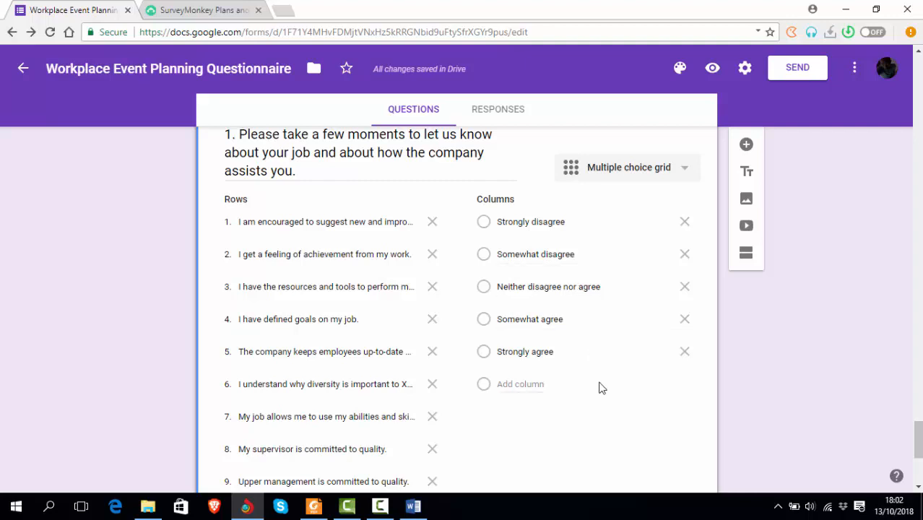
{"action": "left_click", "coordinate": [684, 169]}
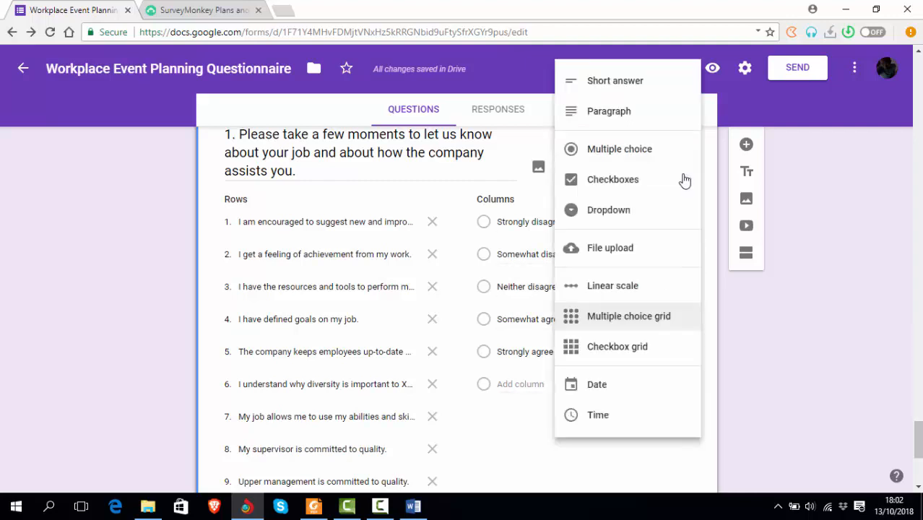
{"action": "left_click", "coordinate": [627, 349]}
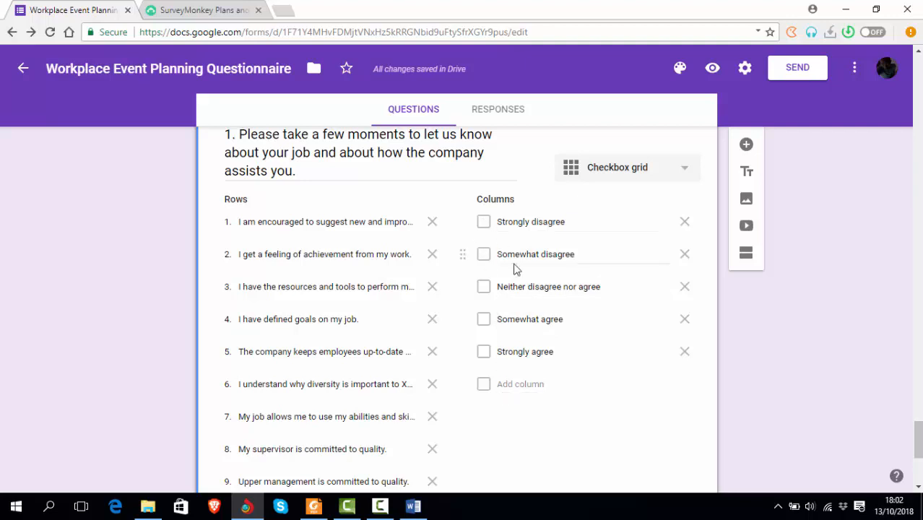
{"action": "left_click", "coordinate": [681, 171]}
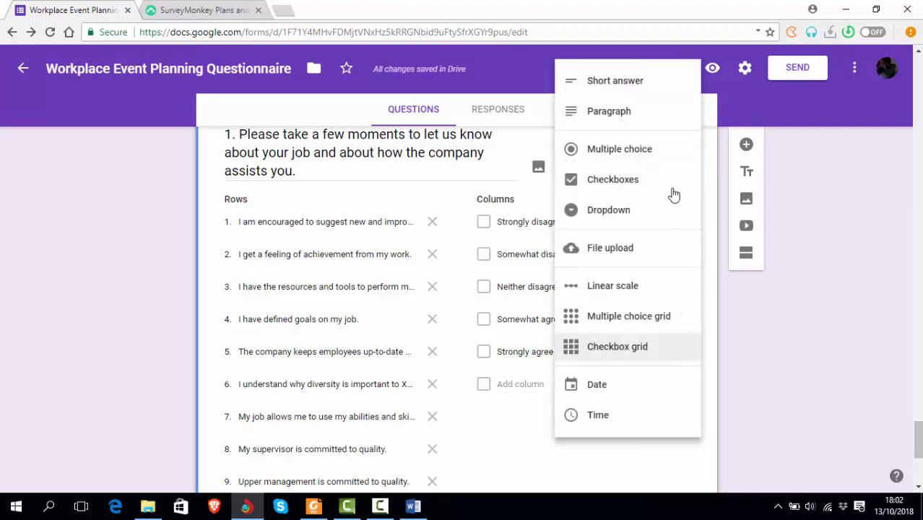
{"action": "left_click", "coordinate": [604, 319]}
Add a new question below the completed multiple choice grid
{"action": "scroll", "coordinate": [752, 377], "scroll_direction": "down", "scroll_amount": 4}
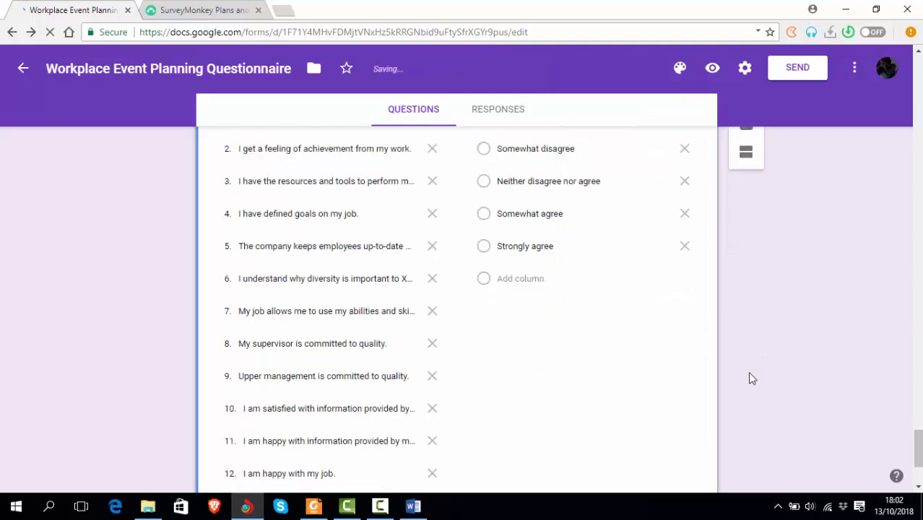
{"action": "scroll", "coordinate": [716, 348], "scroll_direction": "up", "scroll_amount": 2}
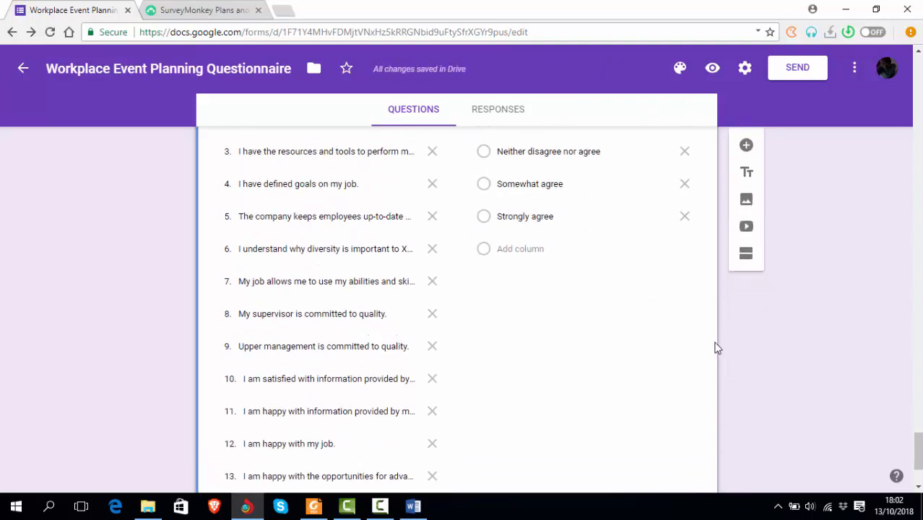
{"action": "scroll", "coordinate": [715, 350], "scroll_direction": "down", "scroll_amount": 1}
{"action": "scroll", "coordinate": [712, 349], "scroll_direction": "down", "scroll_amount": 1}
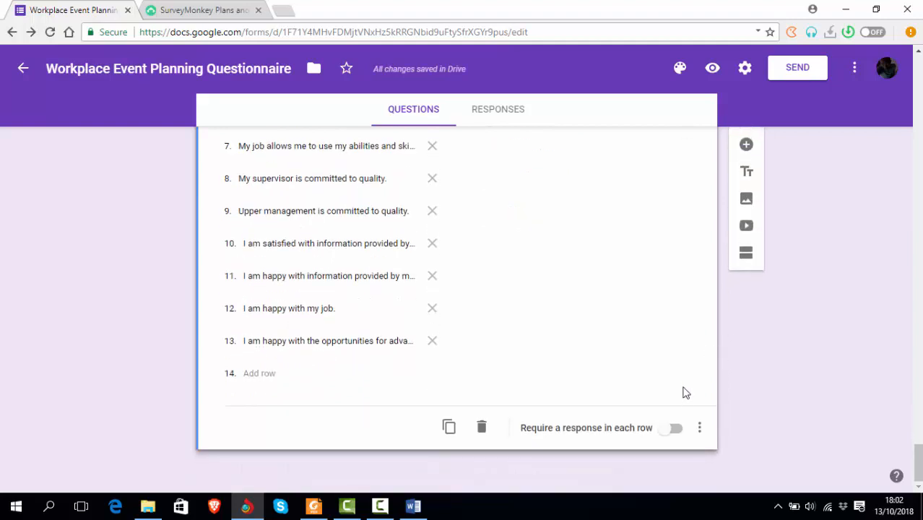
{"action": "left_click", "coordinate": [747, 147]}
{"action": "scroll", "coordinate": [669, 292], "scroll_direction": "up", "scroll_amount": 5}
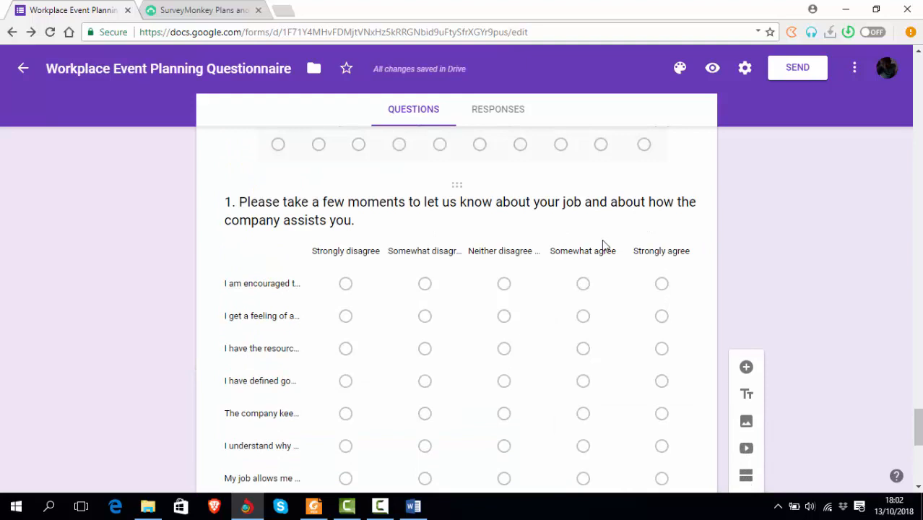
{"action": "scroll", "coordinate": [618, 270], "scroll_direction": "down", "scroll_amount": 4}
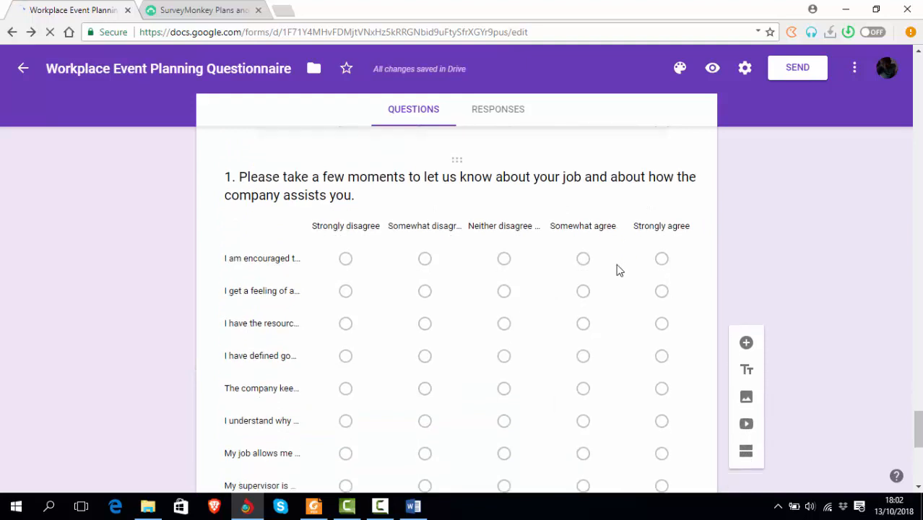
{"action": "scroll", "coordinate": [616, 268], "scroll_direction": "down", "scroll_amount": 2}
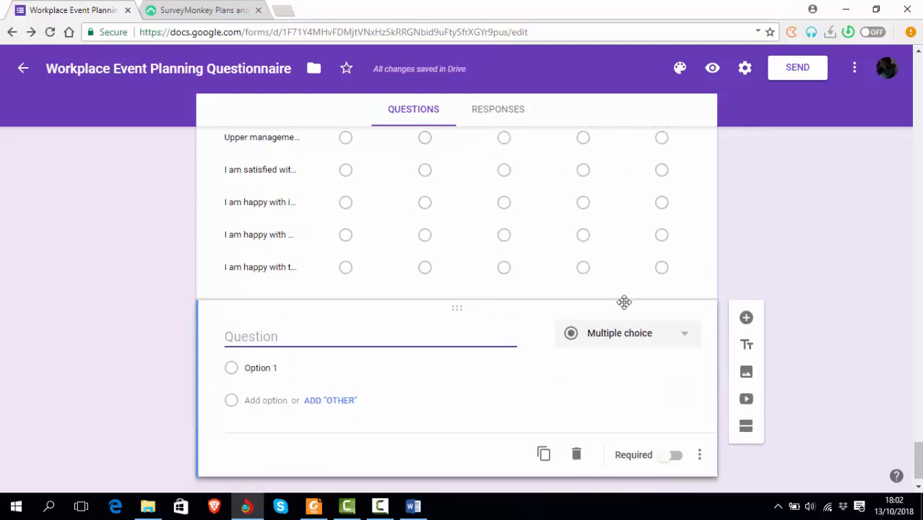
In the Word questionnaire, copy the "Please take a few moments..." sentence under item 15
{"action": "key", "text": "alt+Tab"}
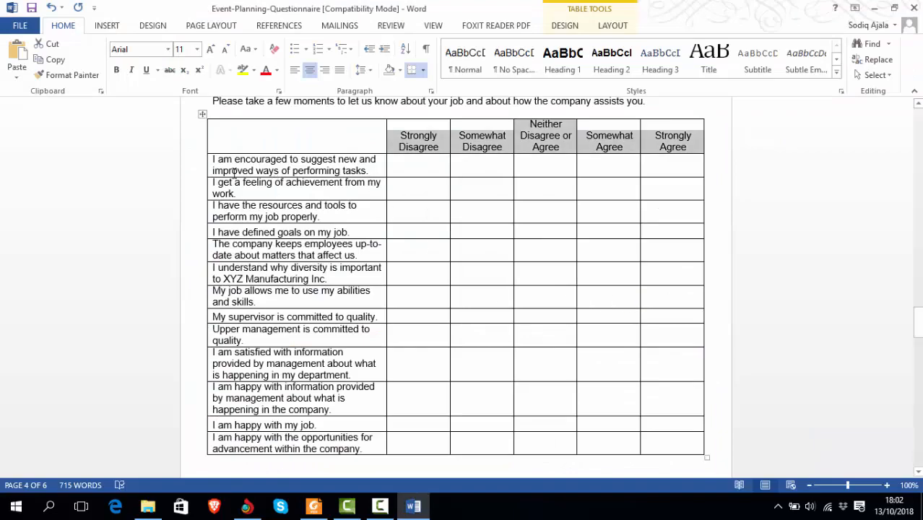
{"action": "scroll", "coordinate": [219, 163], "scroll_direction": "up", "scroll_amount": 3}
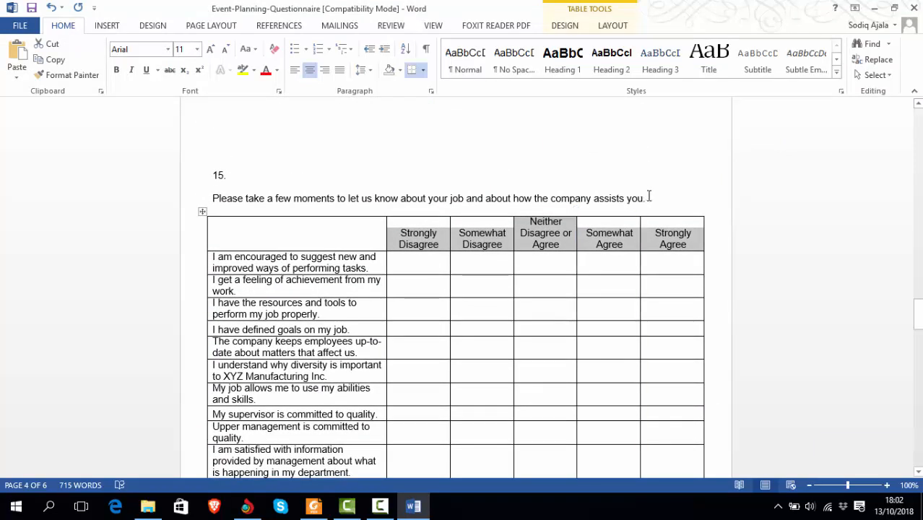
{"action": "left_click", "coordinate": [654, 196]}
{"action": "key", "text": "shift+Left"}
{"action": "key", "text": "shift+Left"}
{"action": "key", "text": "shift+Left"}
{"action": "key", "text": "shift+Left"}
{"action": "key", "text": "shift+Left"}
{"action": "key", "text": "shift+Left"}
{"action": "key", "text": "shift+Left"}
{"action": "key", "text": "shift+Left"}
{"action": "key", "text": "shift+Left"}
{"action": "key", "text": "shift+Left"}
{"action": "key", "text": "shift+Left"}
{"action": "key", "text": "shift+Left"}
{"action": "key", "text": "shift+Left"}
{"action": "key", "text": "shift+Left"}
{"action": "key", "text": "shift+Left"}
{"action": "key", "text": "shift+Left"}
{"action": "key", "text": "shift+Left"}
{"action": "key", "text": "shift+Left"}
{"action": "key", "text": "shift+Left"}
{"action": "key", "text": "shift+Left"}
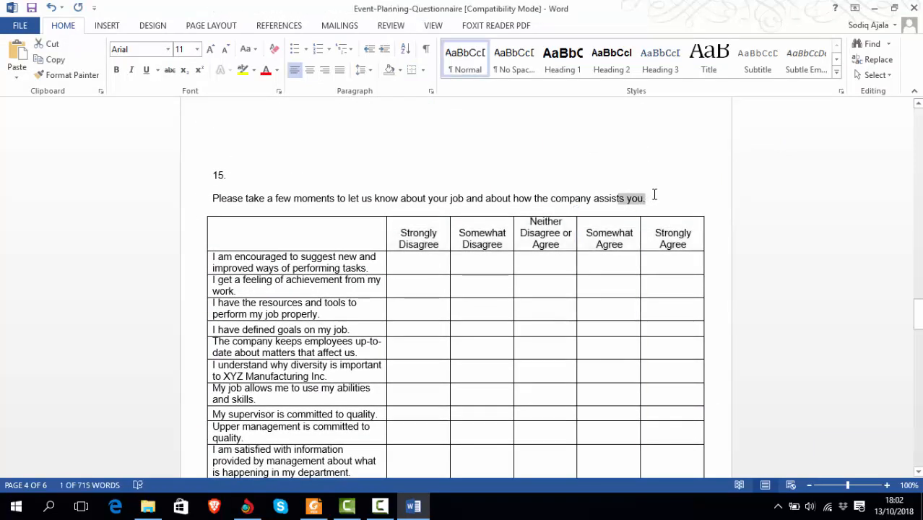
{"action": "key", "text": "shift+Left"}
{"action": "key", "text": "shift+Left"}
{"action": "key", "text": "shift+Left"}
{"action": "key", "text": "shift+Left"}
{"action": "key", "text": "shift+Left"}
{"action": "key", "text": "shift+Left"}
{"action": "key", "text": "shift+Left"}
{"action": "key", "text": "shift+Left"}
{"action": "key", "text": "shift+Left"}
{"action": "key", "text": "shift+Left"}
{"action": "key", "text": "shift+Left"}
{"action": "key", "text": "shift+Left"}
{"action": "key", "text": "shift+Left"}
{"action": "key", "text": "shift+Left"}
{"action": "key", "text": "shift+Left"}
{"action": "key", "text": "shift+Left"}
{"action": "key", "text": "shift+Left"}
{"action": "key", "text": "shift+Left"}
{"action": "key", "text": "shift+Left"}
{"action": "key", "text": "shift+Left"}
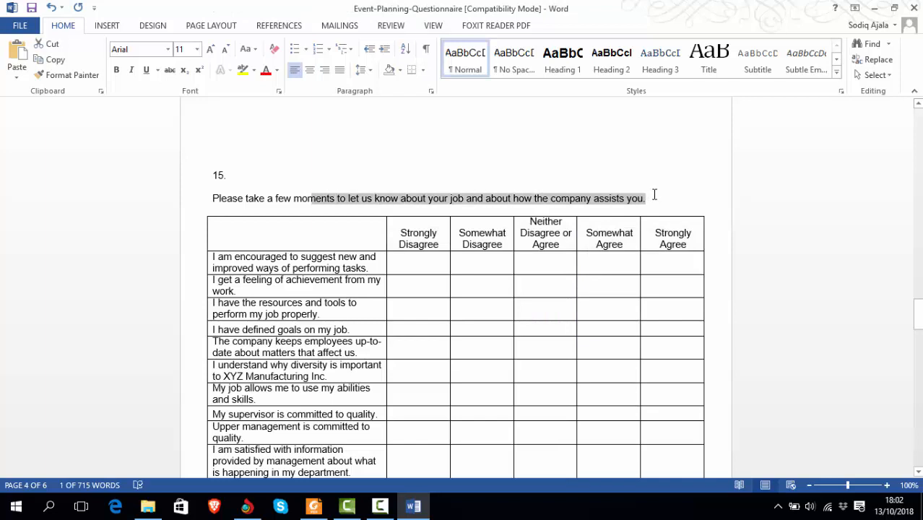
{"action": "key", "text": "shift+Left"}
{"action": "key", "text": "shift+Left"}
{"action": "key", "text": "shift+Left"}
{"action": "key", "text": "shift+Left"}
{"action": "key", "text": "shift+Left"}
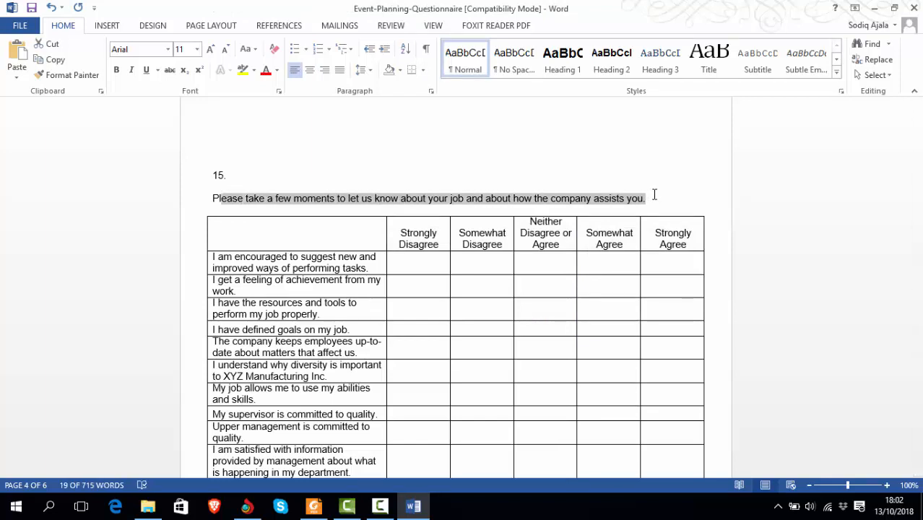
{"action": "key", "text": "shift+Left"}
{"action": "key", "text": "ctrl+c"}
Back in the form, title the new question "2. Please take a few moments to let us know about your job and about how the company assists you."
{"action": "key", "text": "alt+Tab"}
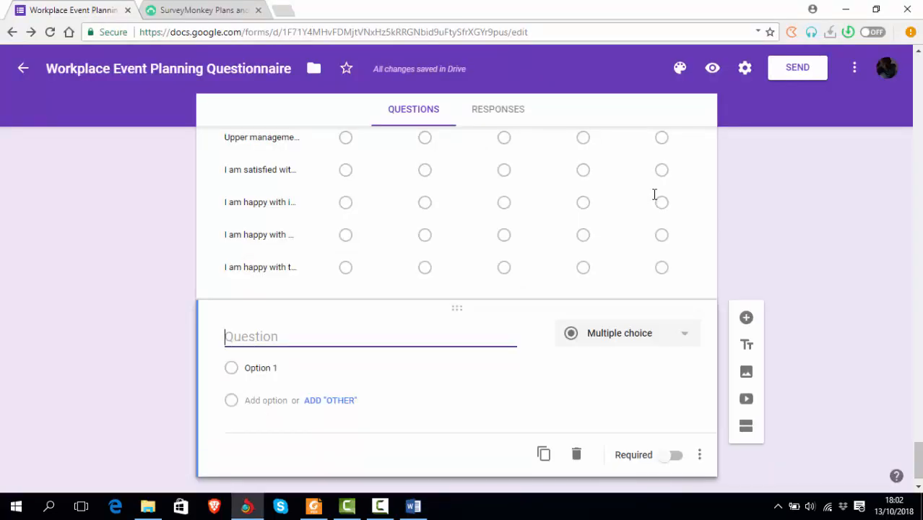
{"action": "type", "text": "2."}
{"action": "key", "text": "ctrl+v"}
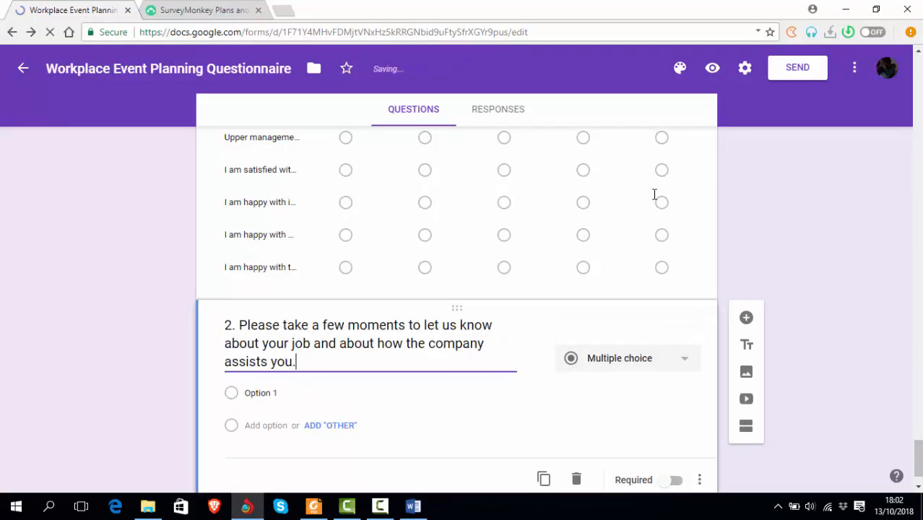
In Word, copy all the statements in the table's first column, from "I am encouraged to suggest" to "I am happy with the opportunities"
{"action": "key", "text": "alt+Tab"}
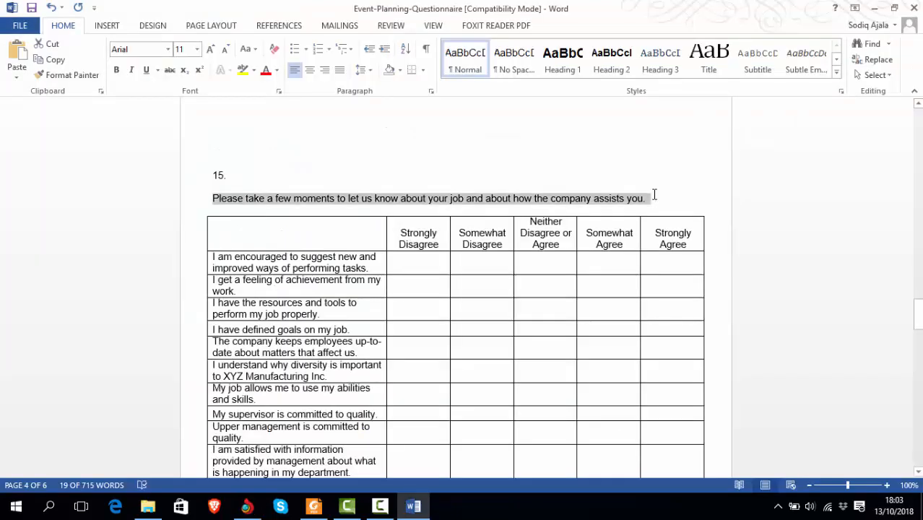
{"action": "left_click", "coordinate": [213, 257]}
{"action": "key", "text": "shift+Down"}
{"action": "key", "text": "shift+Down"}
{"action": "key", "text": "shift+Down"}
{"action": "key", "text": "shift+Down"}
{"action": "key", "text": "shift+Down"}
{"action": "key", "text": "shift+Down"}
{"action": "key", "text": "shift+Down"}
{"action": "key", "text": "shift+Down"}
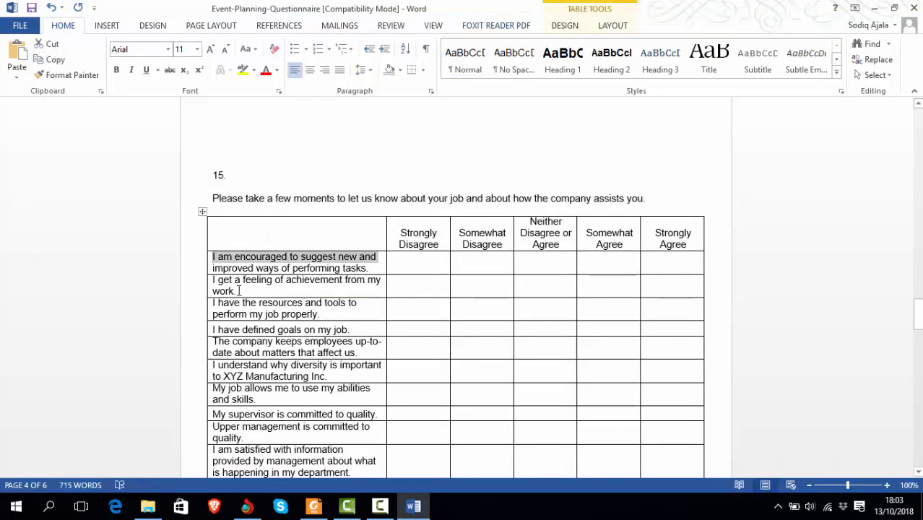
{"action": "key", "text": "shift+Down"}
{"action": "key", "text": "shift+Down"}
{"action": "key", "text": "shift+Down"}
{"action": "key", "text": "shift+Down"}
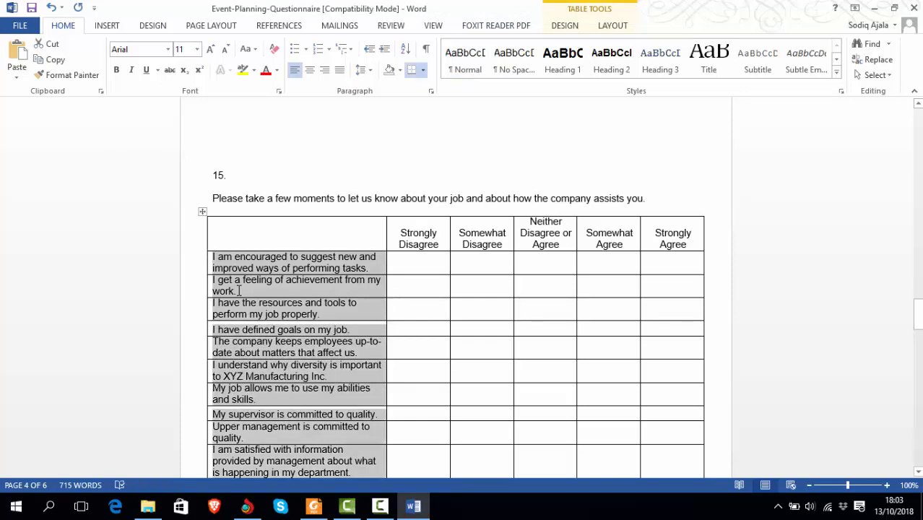
{"action": "key", "text": "shift+Down"}
{"action": "key", "text": "shift+Down"}
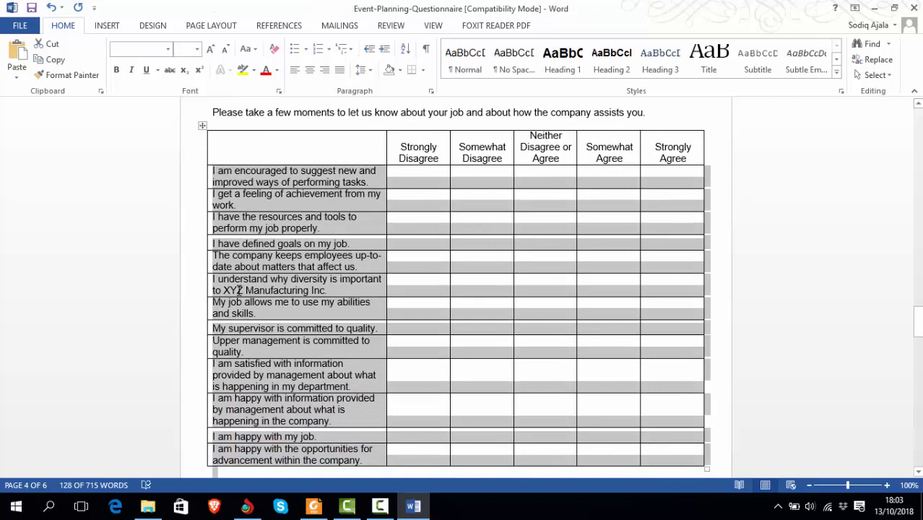
{"action": "key", "text": "shift+Up"}
{"action": "key", "text": "ctrl+c"}
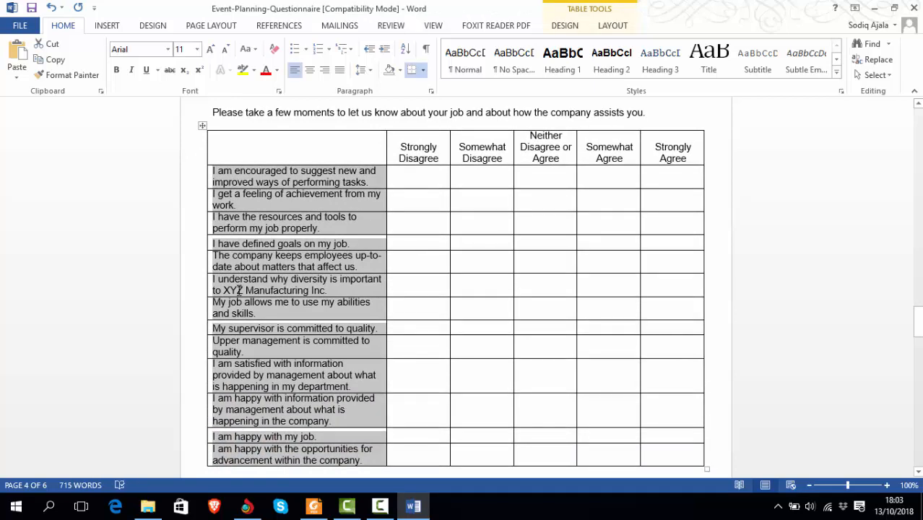
Back in the form, change question 2 to a Checkbox grid and paste the copied statements as its rows
{"action": "key", "text": "alt+Tab"}
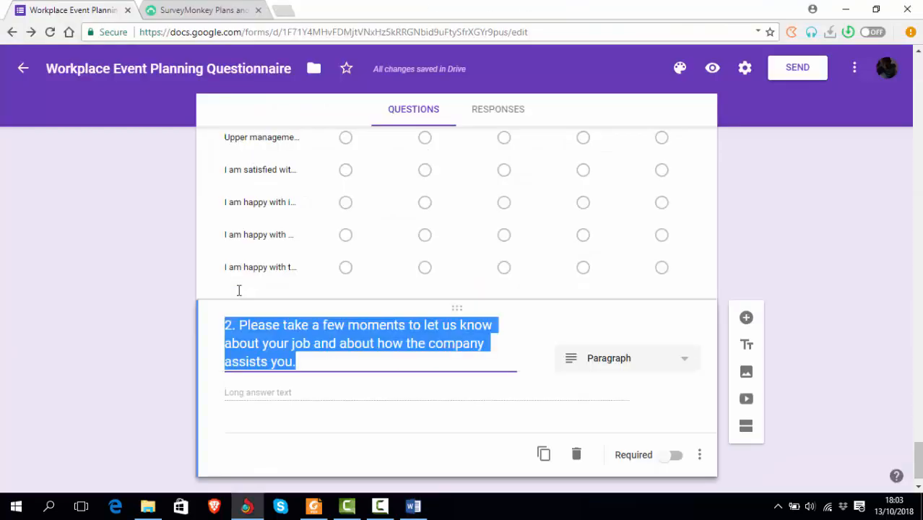
{"action": "left_click", "coordinate": [673, 360]}
{"action": "left_click", "coordinate": [658, 389]}
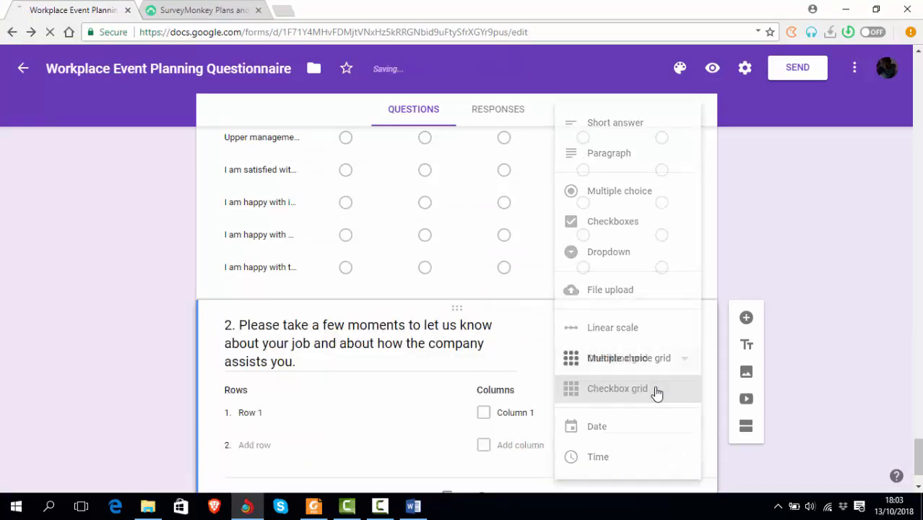
{"action": "left_click", "coordinate": [268, 414]}
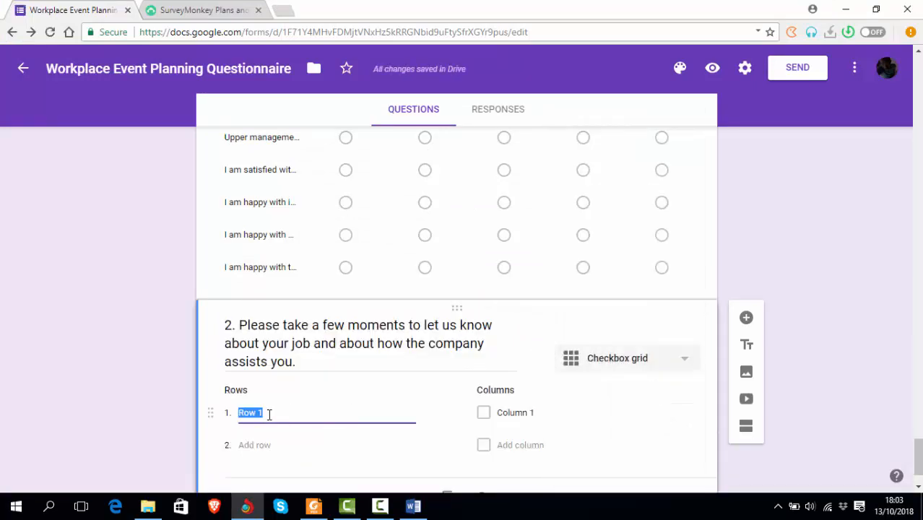
{"action": "key", "text": "ctrl+v"}
Copy the "Strongly Disagree" column heading from the Word table and return to the form
{"action": "key", "text": "alt+Tab"}
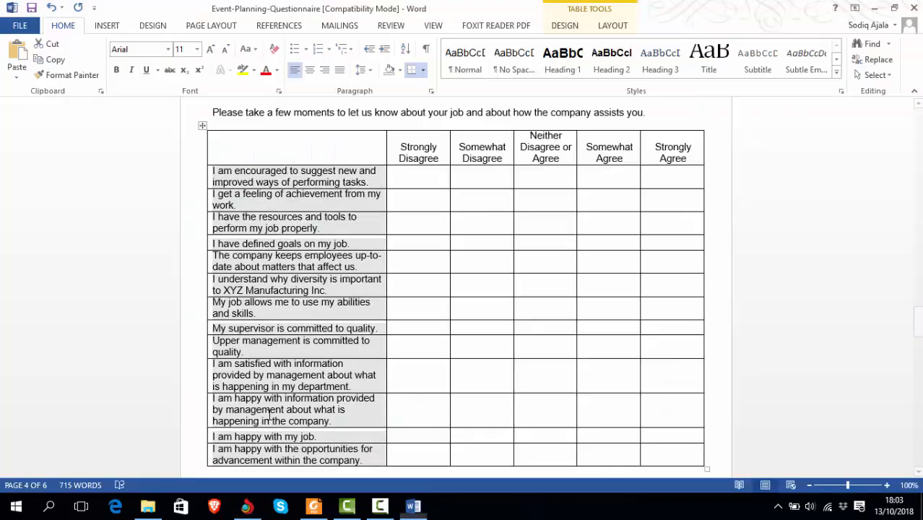
{"action": "left_click", "coordinate": [398, 141]}
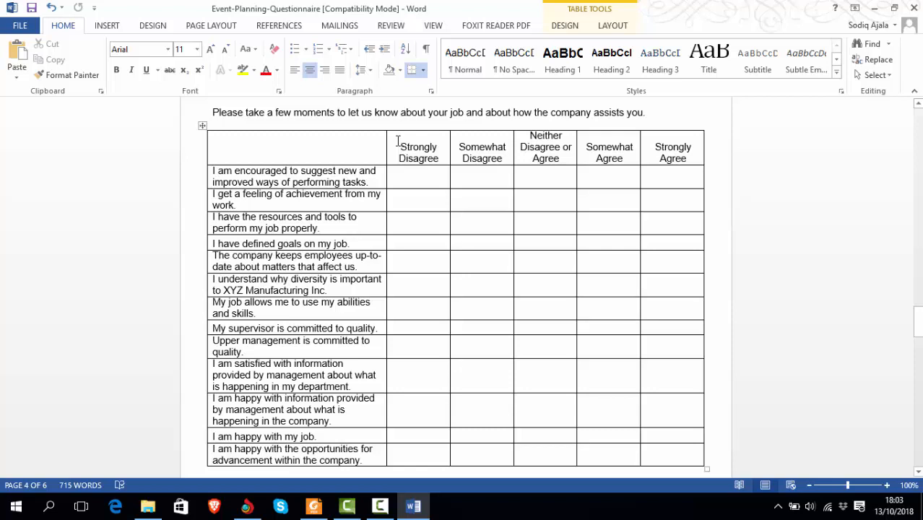
{"action": "double_click", "coordinate": [398, 141]}
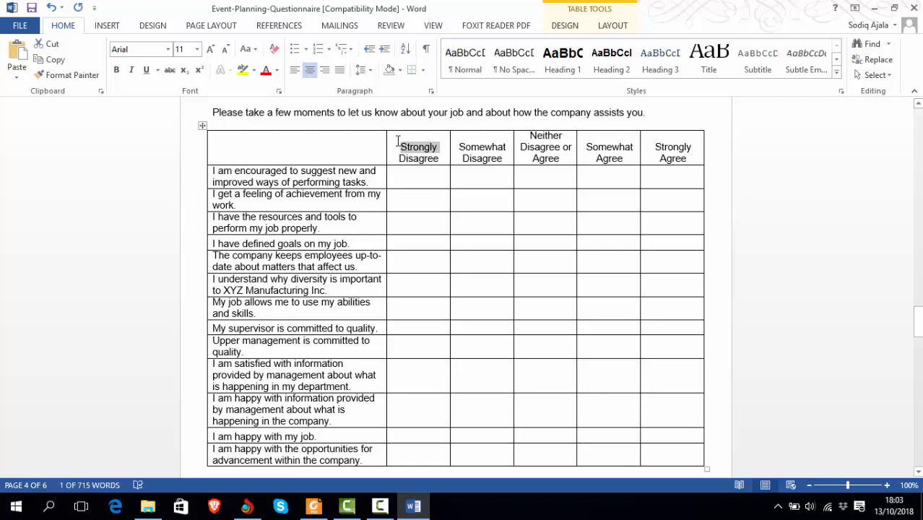
{"action": "key", "text": "shift+Right"}
{"action": "key", "text": "shift+Right"}
{"action": "key", "text": "shift+Right"}
{"action": "key", "text": "shift+Right"}
{"action": "key", "text": "shift+Right"}
{"action": "key", "text": "shift+Right"}
{"action": "key", "text": "ctrl+c"}
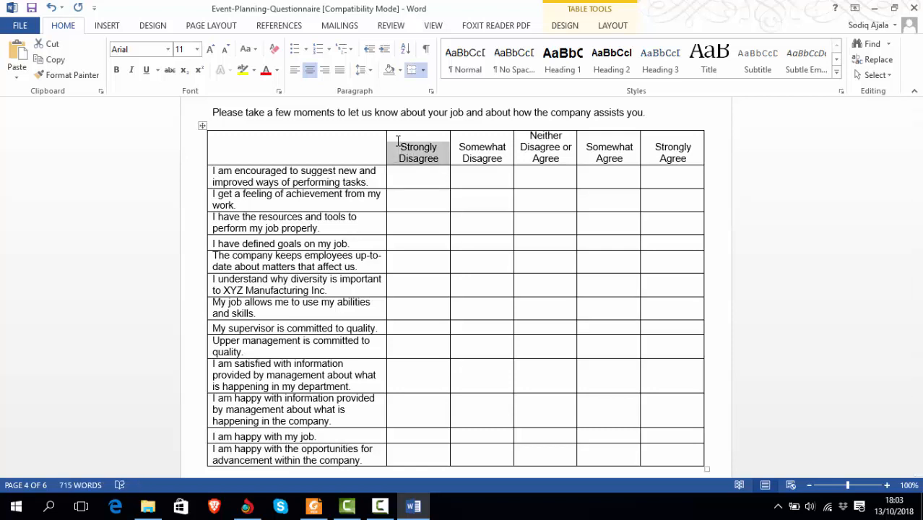
{"action": "key", "text": "alt+Tab"}
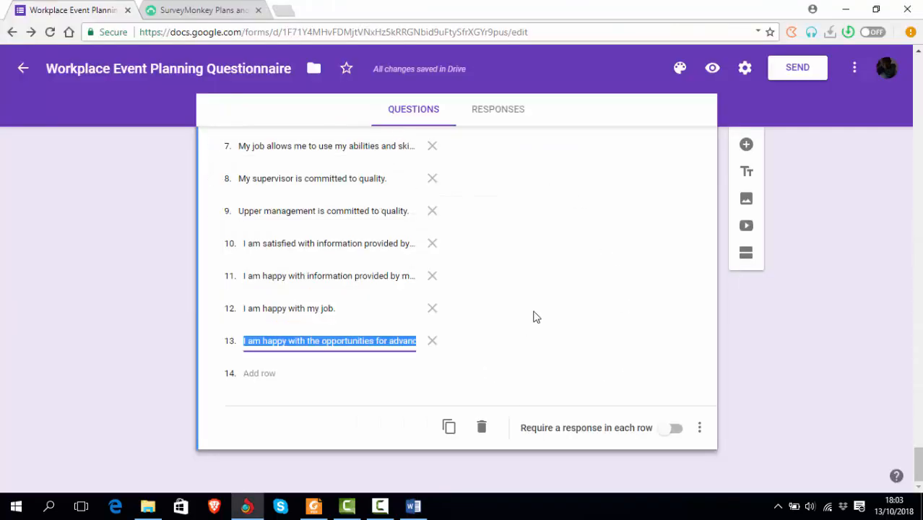
Paste "Strongly Disagree" as question 2's first column and add a second column named "Somewhat Disagree"
{"action": "scroll", "coordinate": [538, 312], "scroll_direction": "up", "scroll_amount": 5}
{"action": "left_click", "coordinate": [513, 294]}
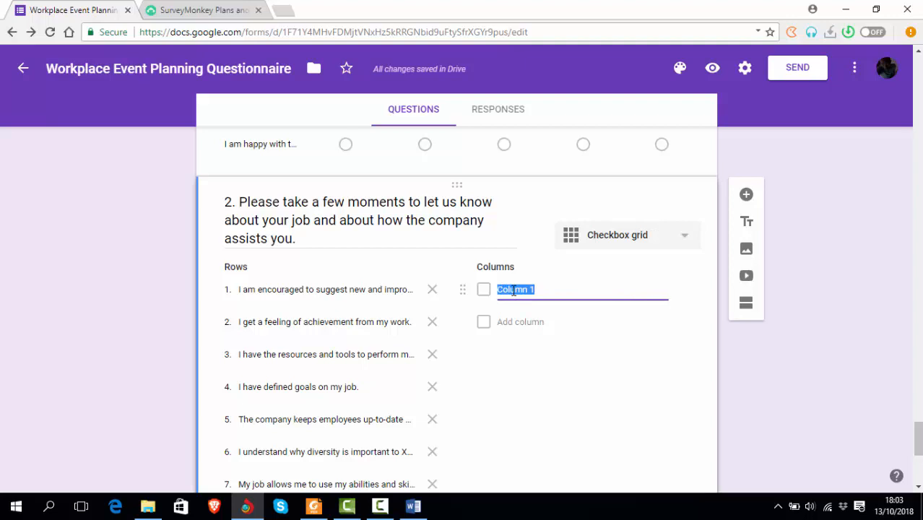
{"action": "key", "text": "ctrl+v"}
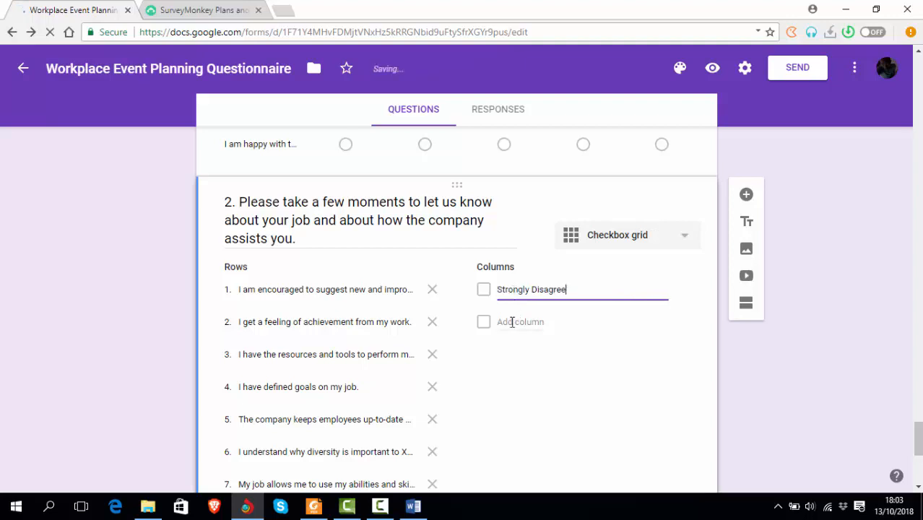
{"action": "left_click", "coordinate": [512, 322]}
{"action": "type", "text": "Somewhat"}
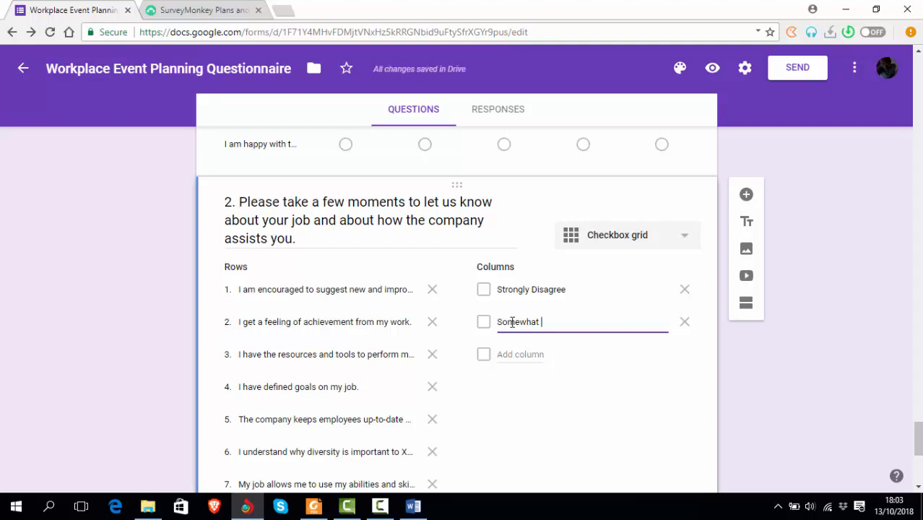
{"action": "type", "text": "Disagree"}
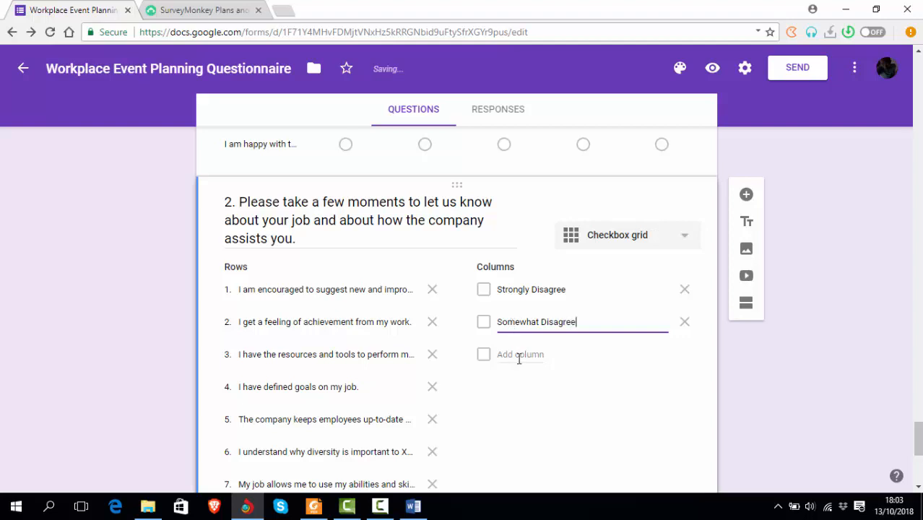
Add three more columns to question 2's checkbox grid: "Neither", "Somewhat agree" and "Strongly agree"
{"action": "left_click", "coordinate": [519, 355]}
{"action": "type", "text": "Neithe"}
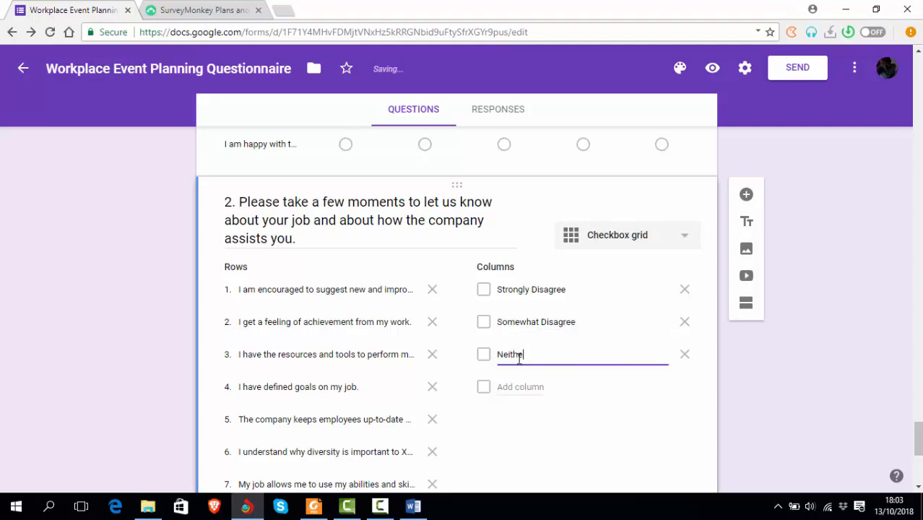
{"action": "type", "text": "r"}
{"action": "left_click", "coordinate": [519, 388]}
{"action": "type", "text": "Som"}
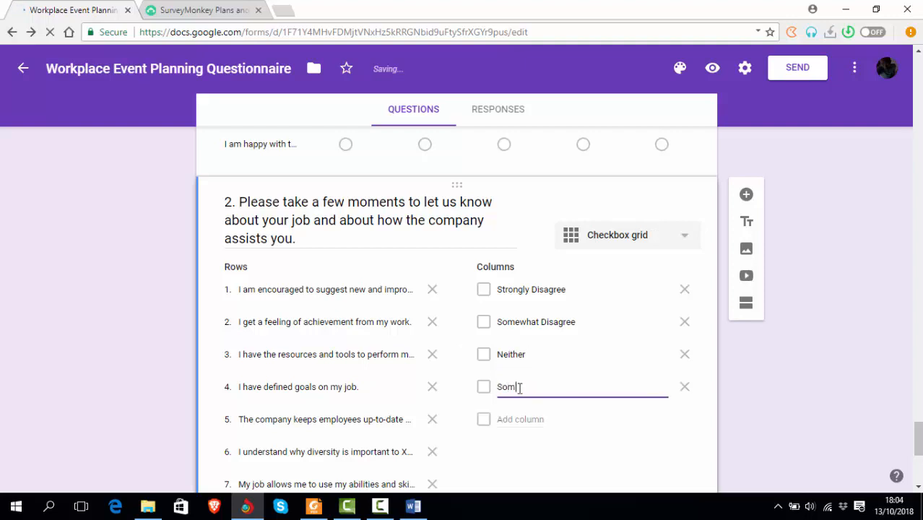
{"action": "type", "text": "ewhat agree"}
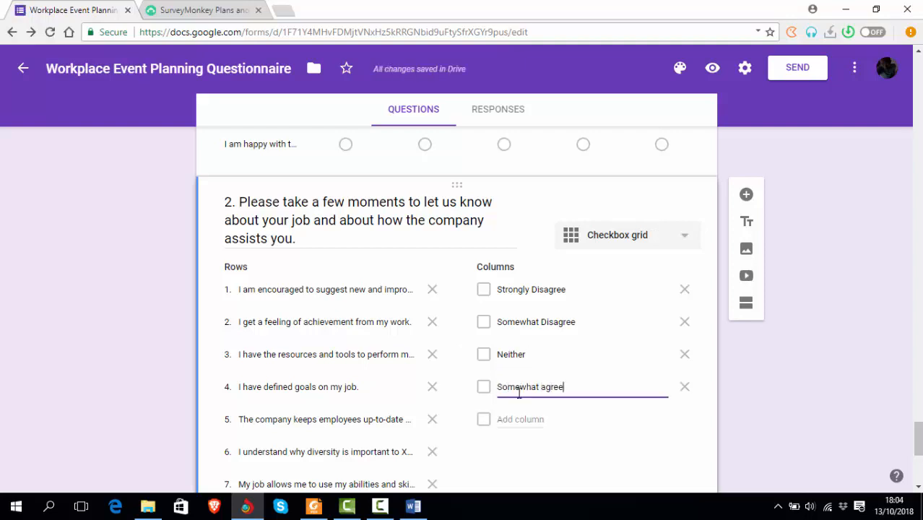
{"action": "left_click", "coordinate": [515, 419]}
{"action": "type", "text": "Strongly agree"}
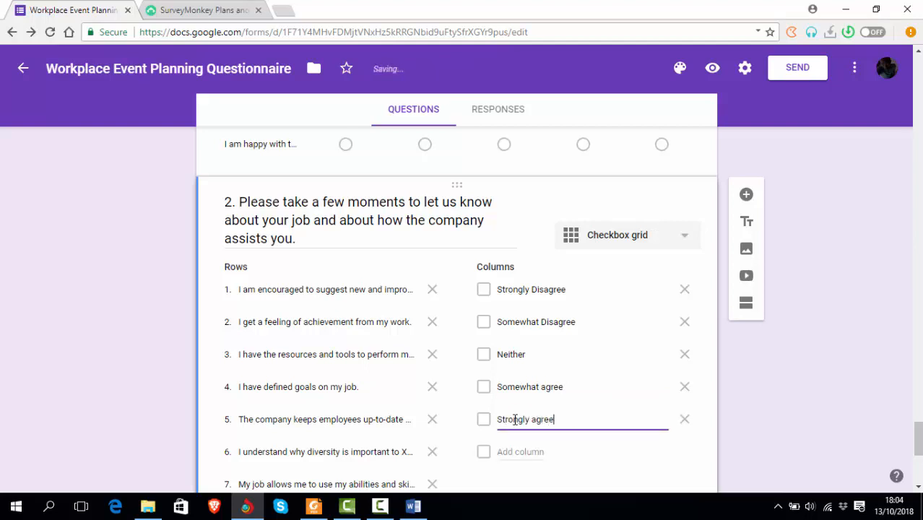
{"action": "left_click", "coordinate": [839, 383]}
{"action": "scroll", "coordinate": [851, 377], "scroll_direction": "down", "scroll_amount": 5}
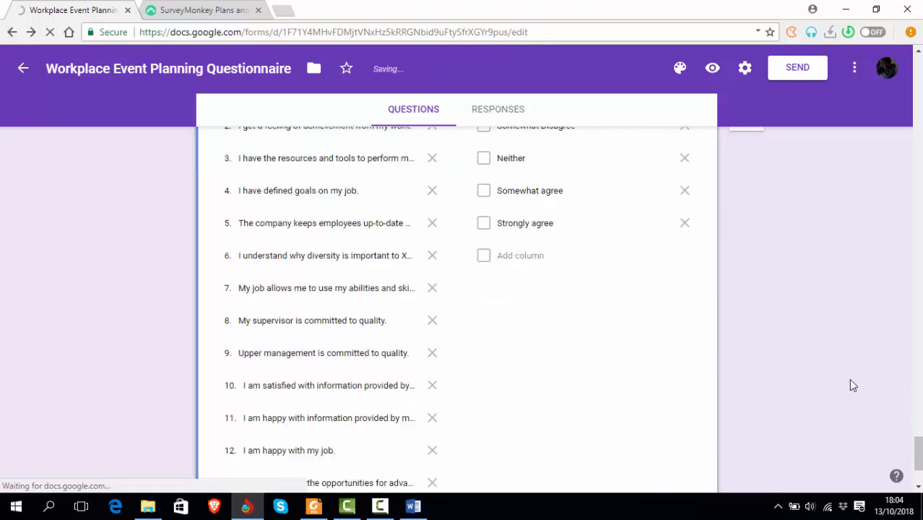
{"action": "scroll", "coordinate": [851, 377], "scroll_direction": "up", "scroll_amount": 3}
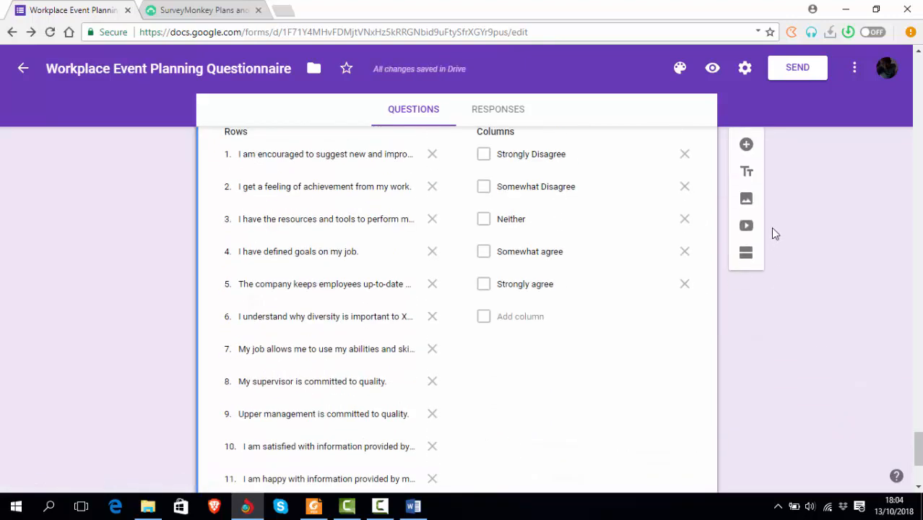
Add a new question below question 2 and set its type to Date
{"action": "scroll", "coordinate": [773, 231], "scroll_direction": "up", "scroll_amount": 1}
{"action": "left_click", "coordinate": [745, 148]}
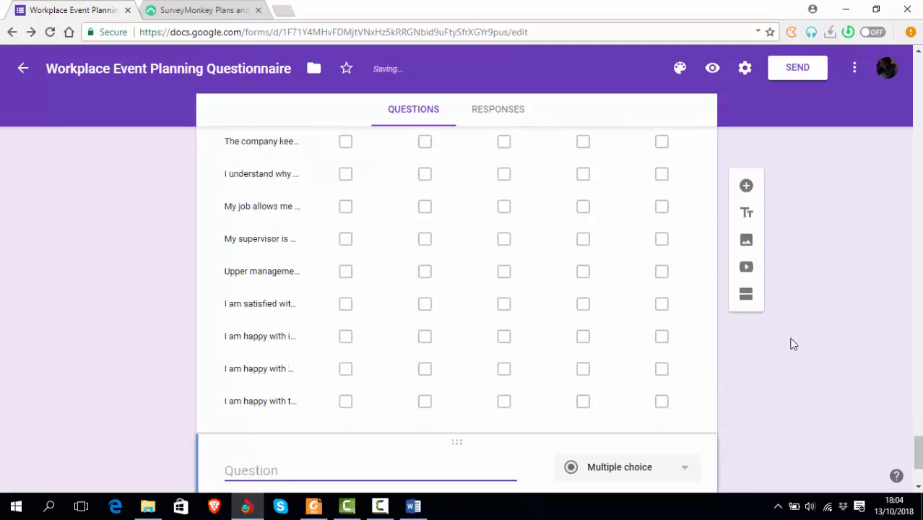
{"action": "left_click", "coordinate": [686, 308]}
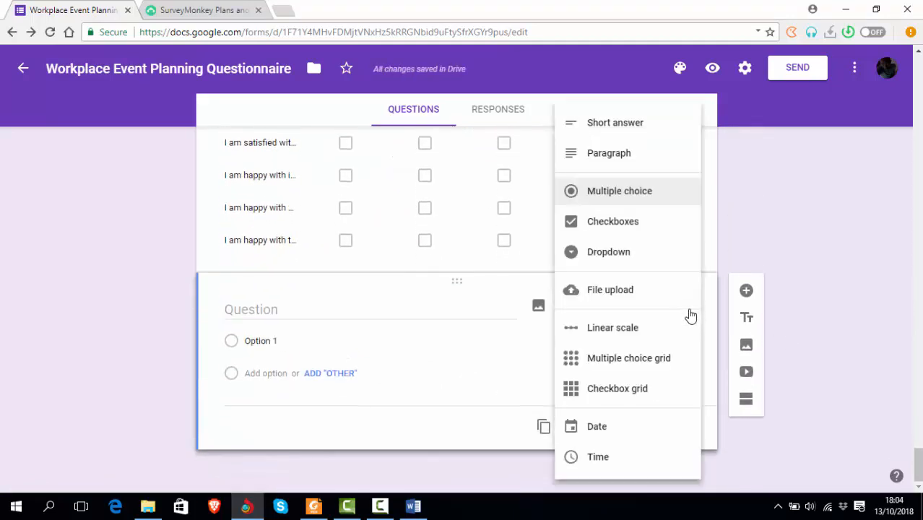
{"action": "left_click", "coordinate": [643, 436]}
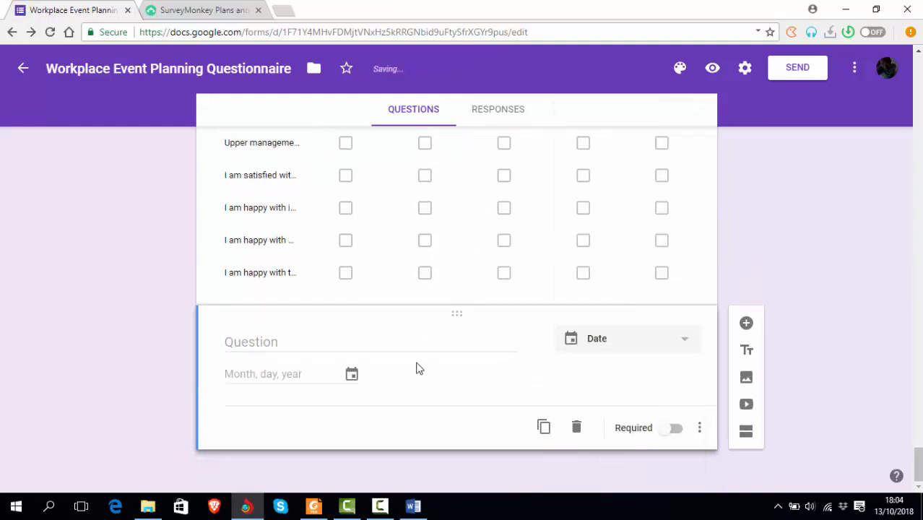
{"action": "left_click", "coordinate": [391, 340]}
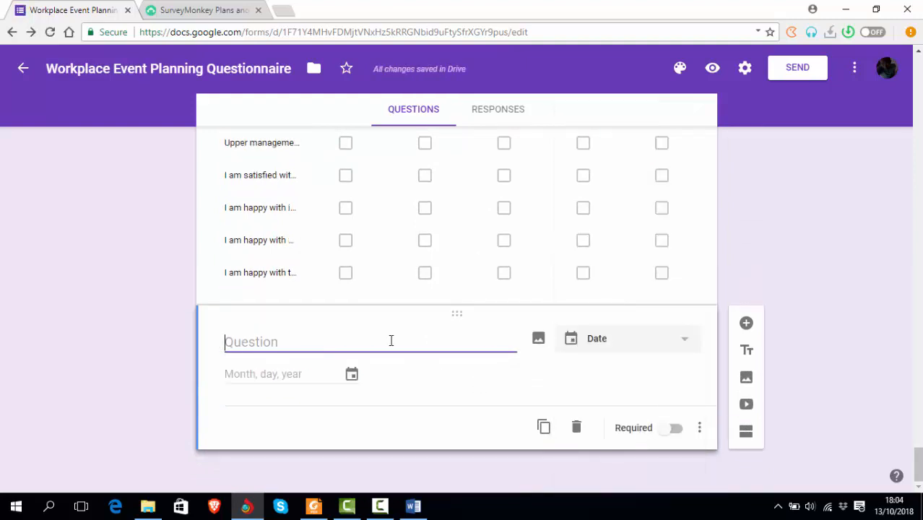
{"action": "type", "text": "Your age"}
{"action": "key", "text": "BackSpace"}
{"action": "key", "text": "BackSpace"}
{"action": "key", "text": "BackSpace"}
{"action": "key", "text": "BackSpace"}
{"action": "key", "text": "BackSpace"}
{"action": "key", "text": "BackSpace"}
{"action": "key", "text": "BackSpace"}
{"action": "type", "text": "Your ag"}
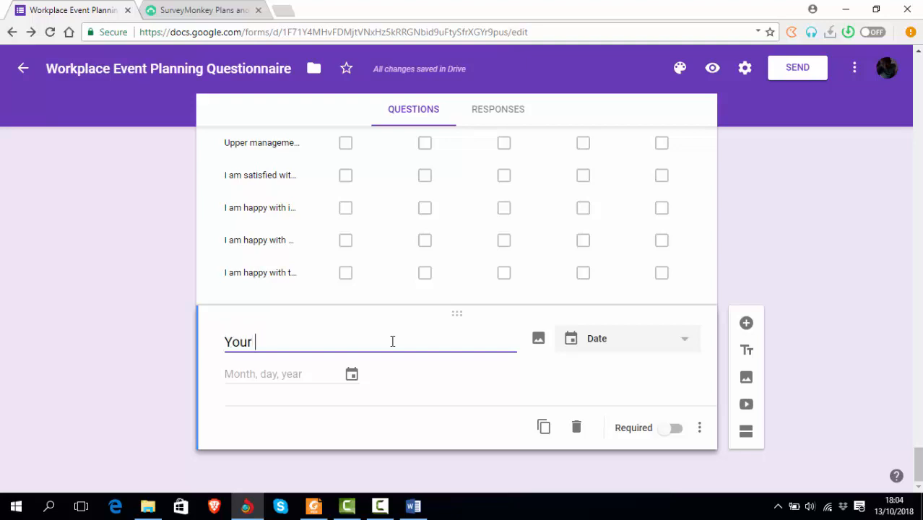
{"action": "key", "text": "BackSpace"}
{"action": "key", "text": "BackSpace"}
{"action": "key", "text": "BackSpace"}
{"action": "key", "text": "BackSpace"}
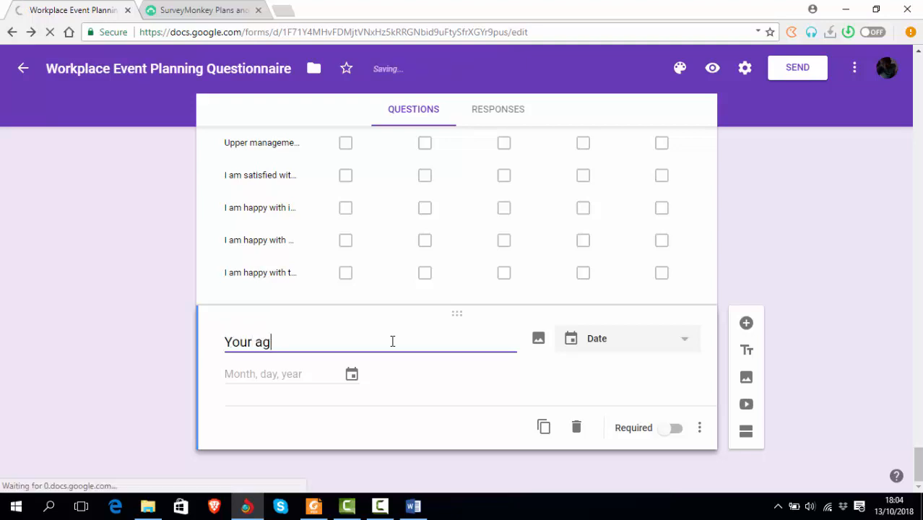
{"action": "key", "text": "BackSpace"}
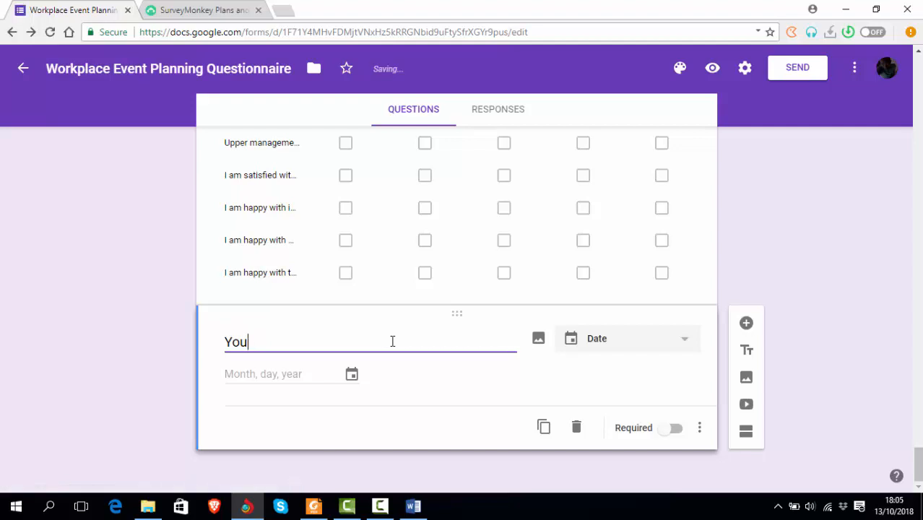
{"action": "key", "text": "BackSpace"}
{"action": "key", "text": "BackSpace"}
{"action": "key", "text": "BackSpace"}
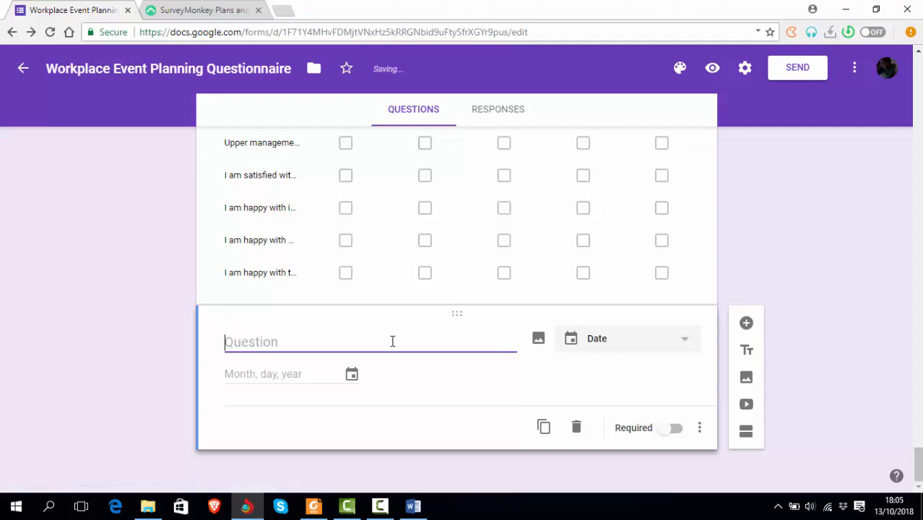
Title the date question "When is your Birthday?"
{"action": "type", "text": "When is yo"}
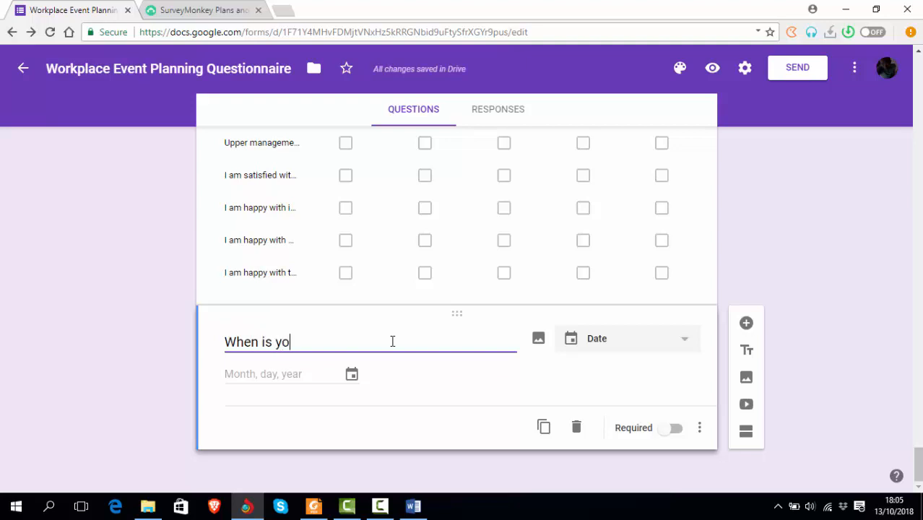
{"action": "type", "text": "ur Birthday?"}
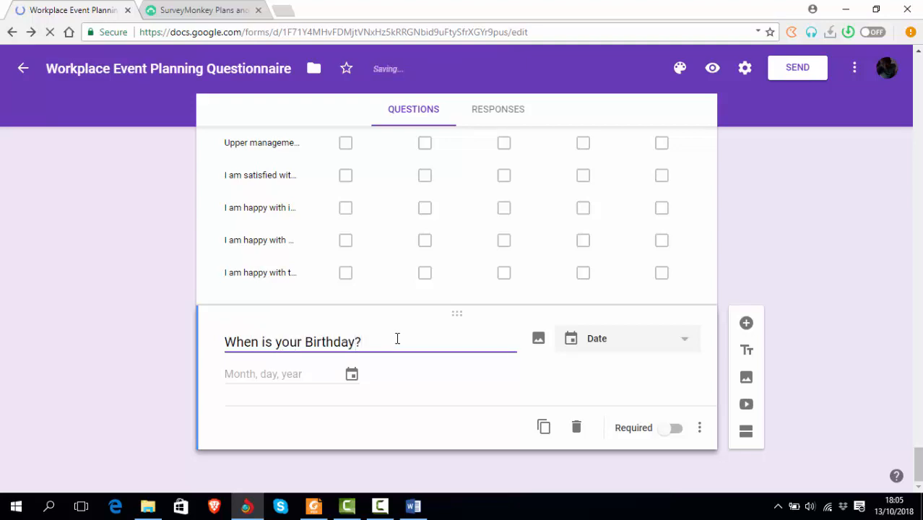
Add a Time question below the birthday question, titled "What time are you filling this form?"
{"action": "left_click", "coordinate": [747, 325]}
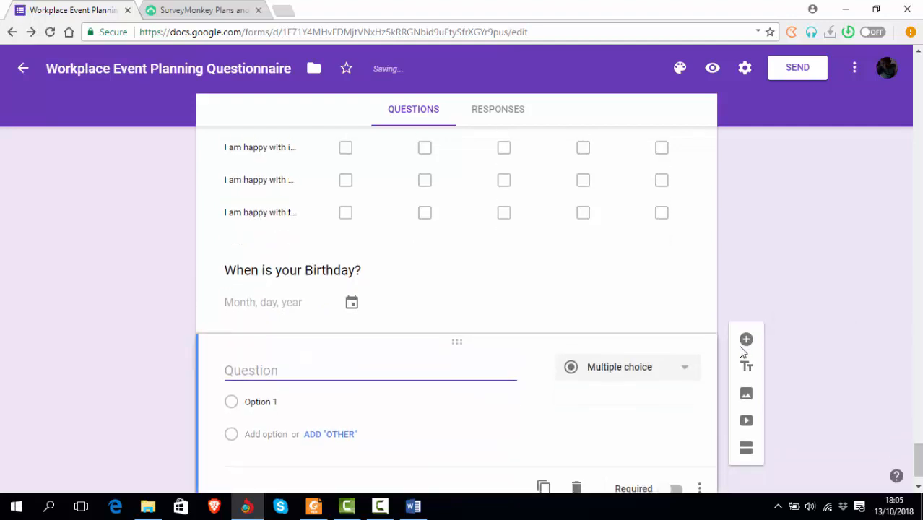
{"action": "left_click", "coordinate": [688, 315]}
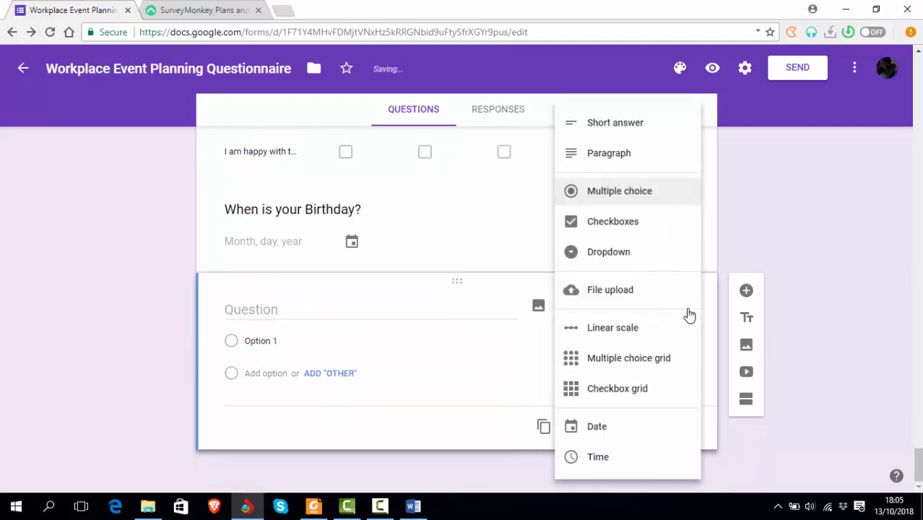
{"action": "left_click", "coordinate": [628, 459]}
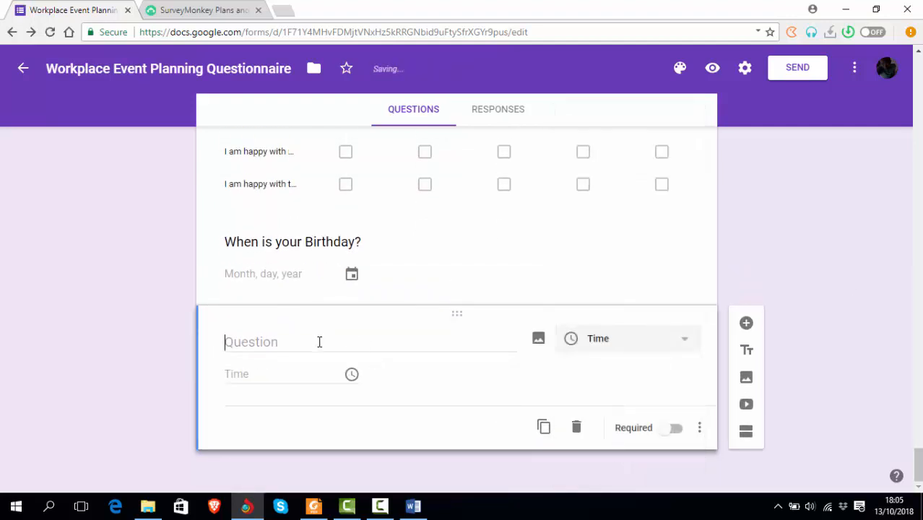
{"action": "type", "text": "What t"}
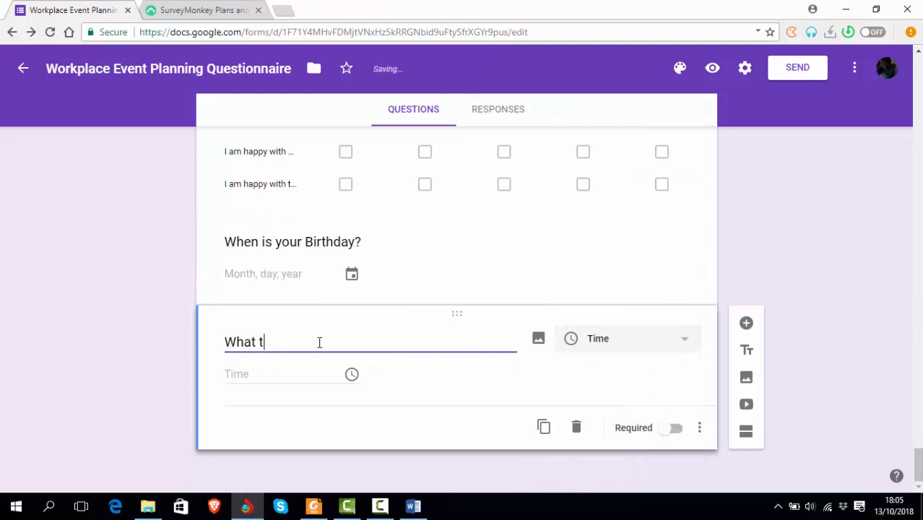
{"action": "type", "text": "ime are "}
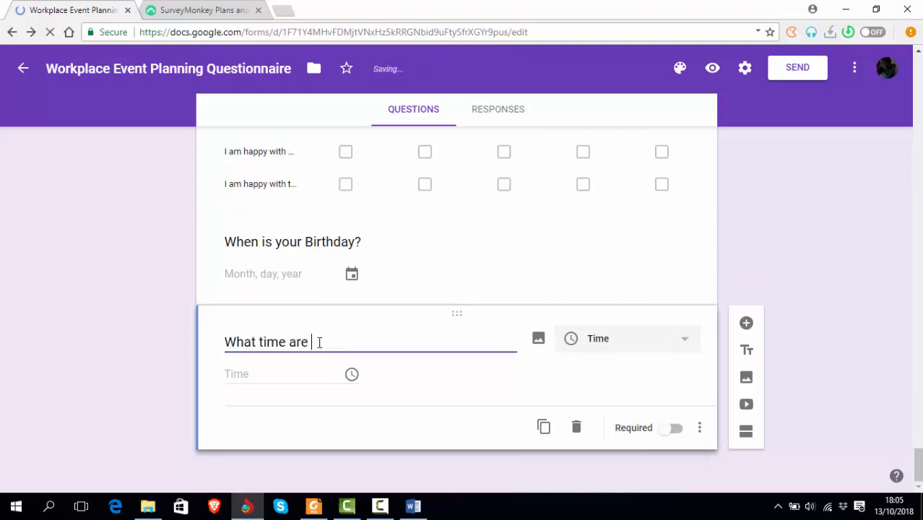
{"action": "type", "text": "you fillin"}
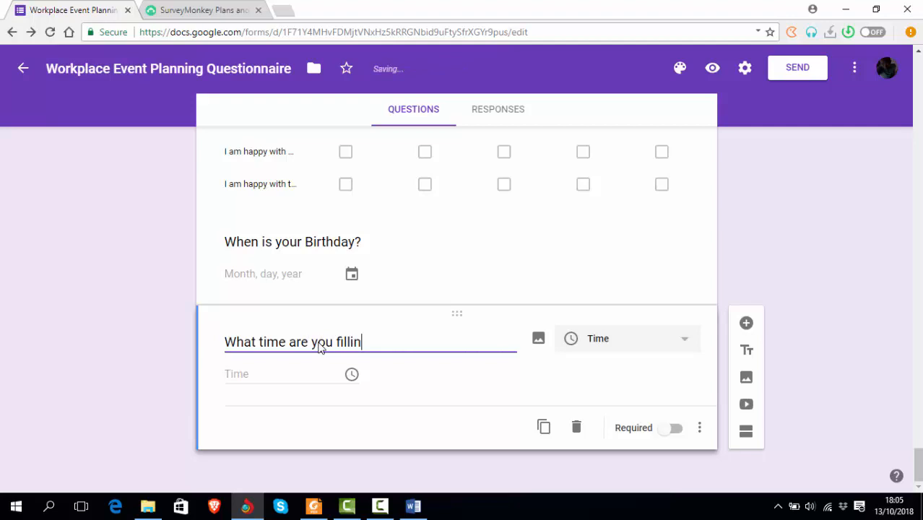
{"action": "type", "text": "g theo"}
{"action": "type", "text": "is form?"}
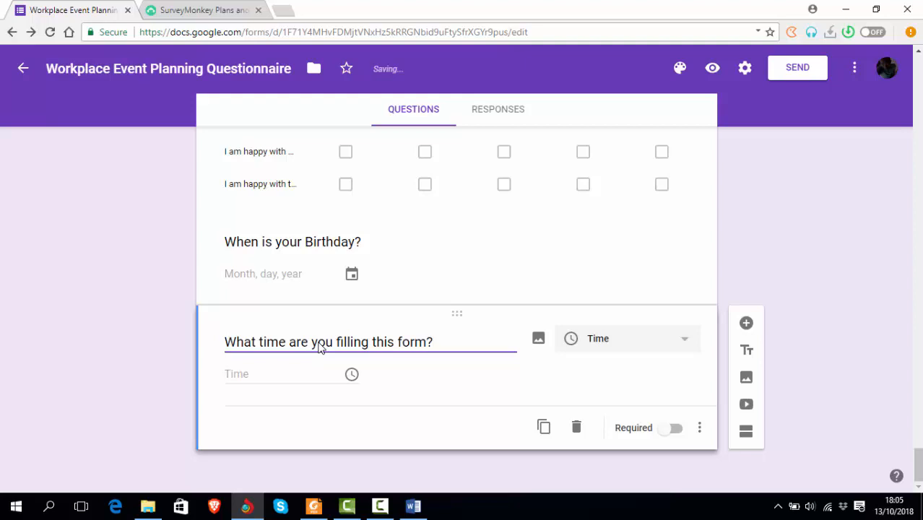
{"action": "left_click", "coordinate": [848, 292]}
Review the questions in the form against the Word questionnaire, ending at the top of the form in Google Forms
{"action": "scroll", "coordinate": [848, 292], "scroll_direction": "up", "scroll_amount": 5}
{"action": "scroll", "coordinate": [848, 294], "scroll_direction": "up", "scroll_amount": 10}
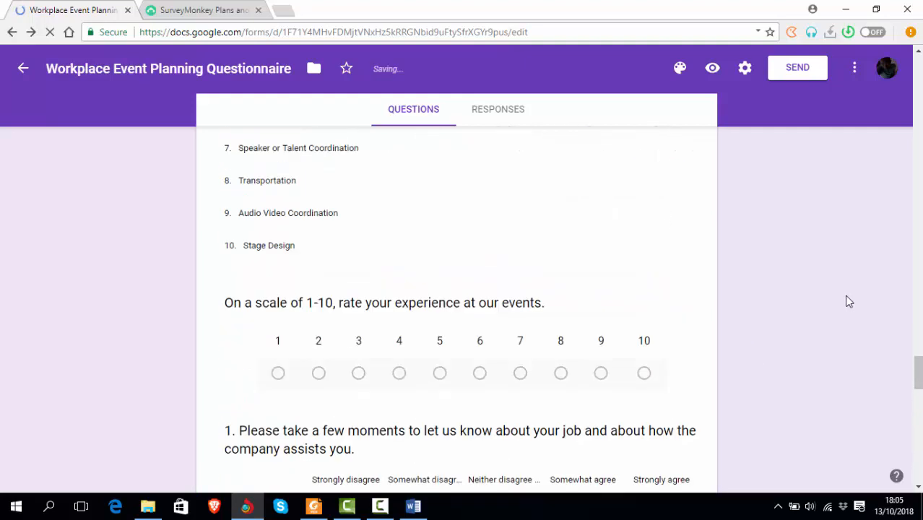
{"action": "key", "text": "alt+Tab"}
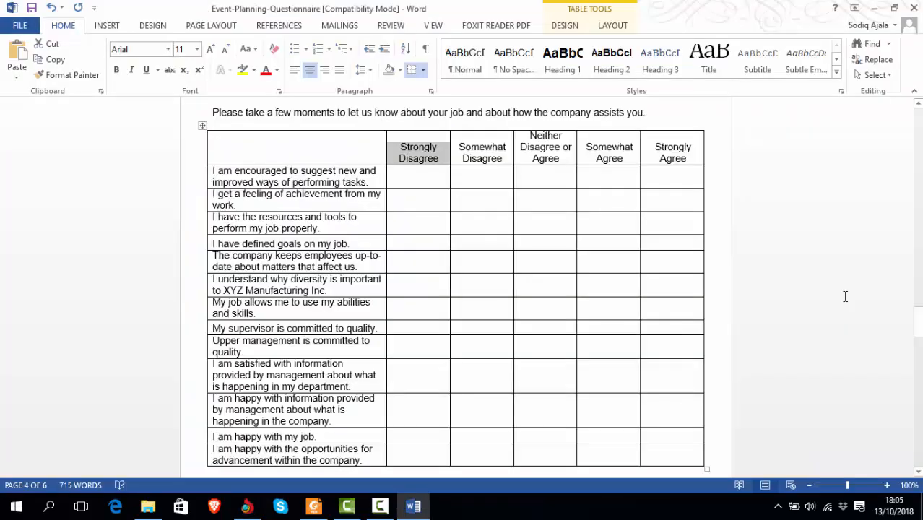
{"action": "scroll", "coordinate": [843, 294], "scroll_direction": "down", "scroll_amount": 10}
{"action": "scroll", "coordinate": [832, 295], "scroll_direction": "up", "scroll_amount": 15}
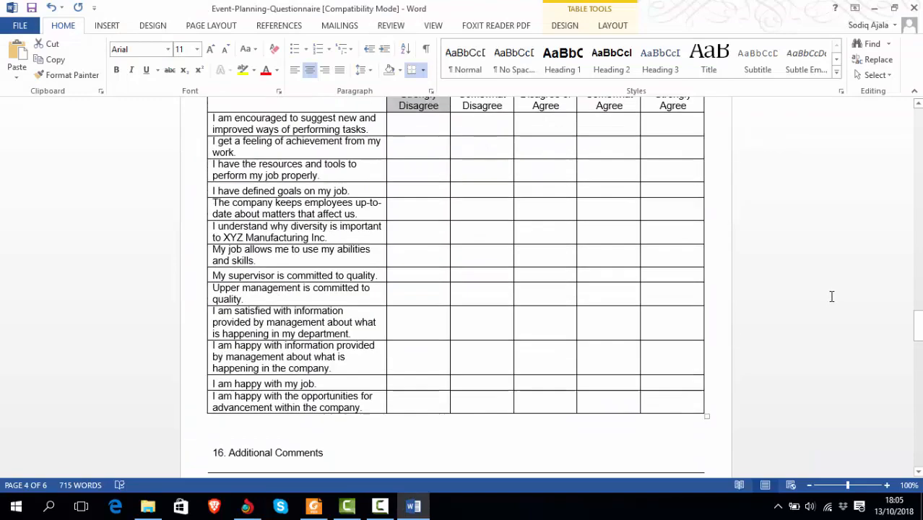
{"action": "key", "text": "alt+Tab"}
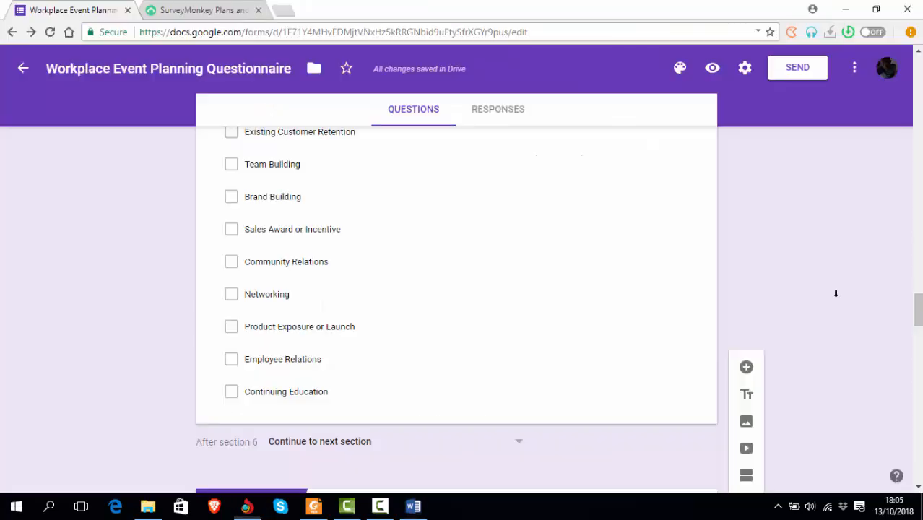
{"action": "scroll", "coordinate": [835, 296], "scroll_direction": "up", "scroll_amount": 10}
{"action": "scroll", "coordinate": [836, 296], "scroll_direction": "up", "scroll_amount": 20}
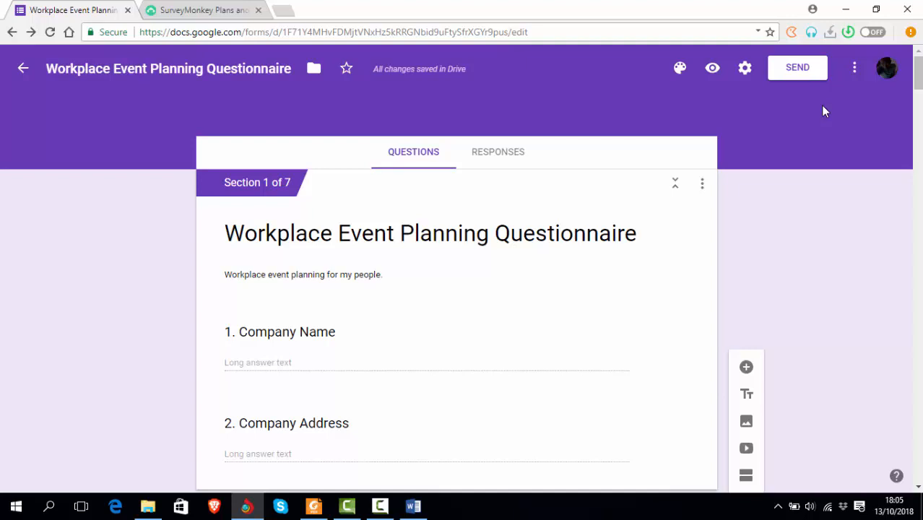
Open the form's pre-filled link page and look through its first sections
{"action": "left_click", "coordinate": [855, 70]}
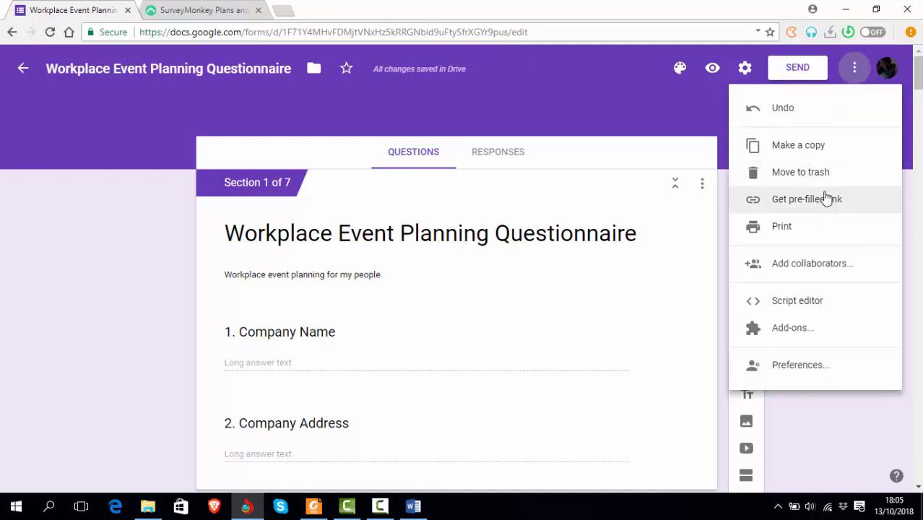
{"action": "left_click", "coordinate": [825, 201]}
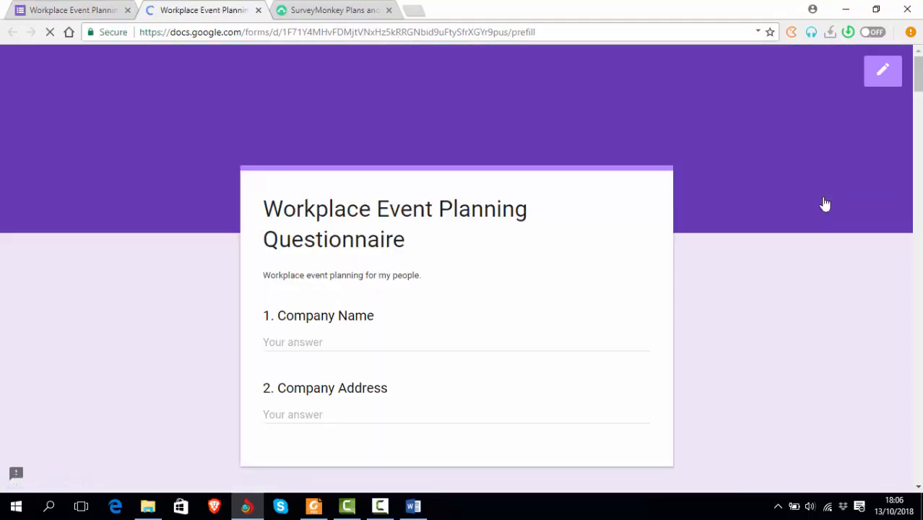
{"action": "scroll", "coordinate": [804, 243], "scroll_direction": "down", "scroll_amount": 5}
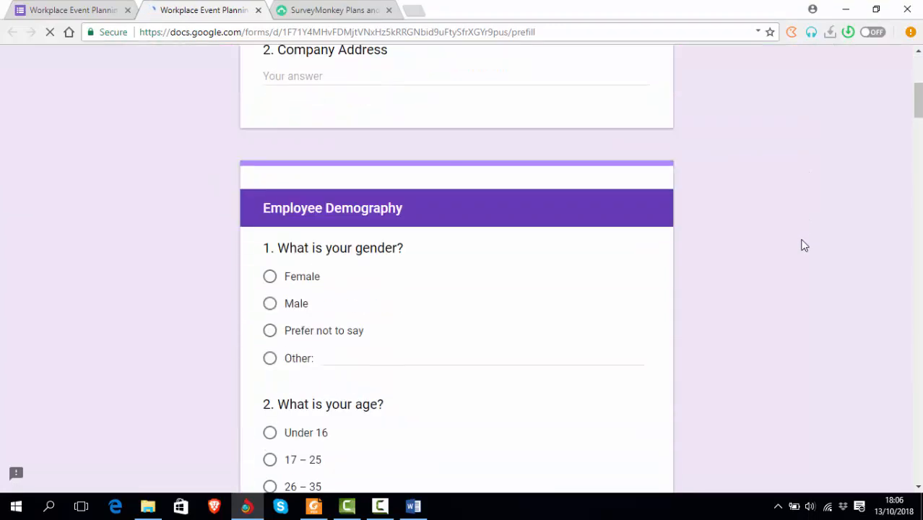
Prefill the Company Name answer with "Success" and the Company Address answer with placeholder letters
{"action": "scroll", "coordinate": [804, 245], "scroll_direction": "up", "scroll_amount": 4}
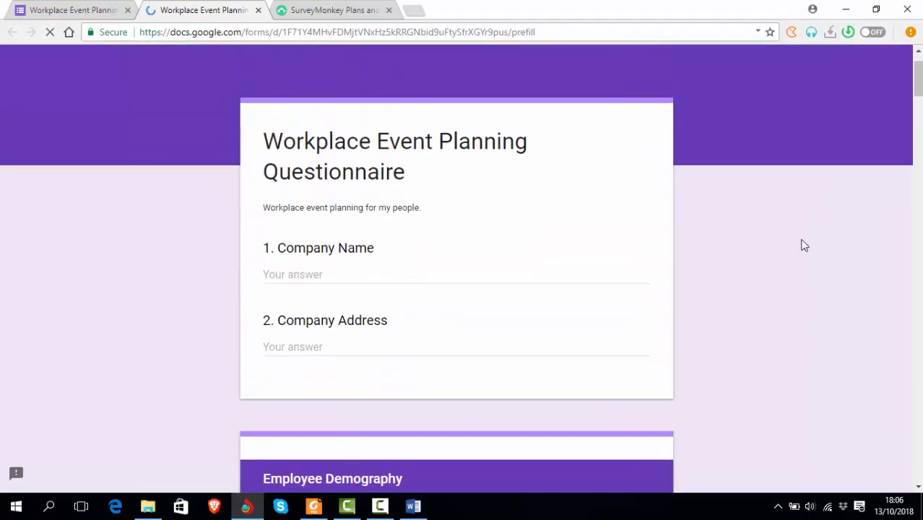
{"action": "left_click", "coordinate": [325, 273]}
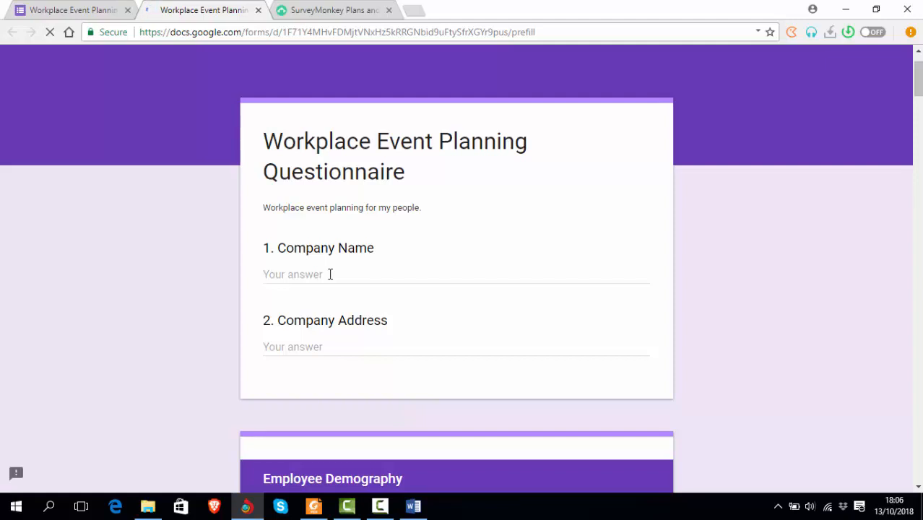
{"action": "type", "text": "Success"}
{"action": "left_click", "coordinate": [331, 346]}
{"action": "type", "text": "hhhhhh"}
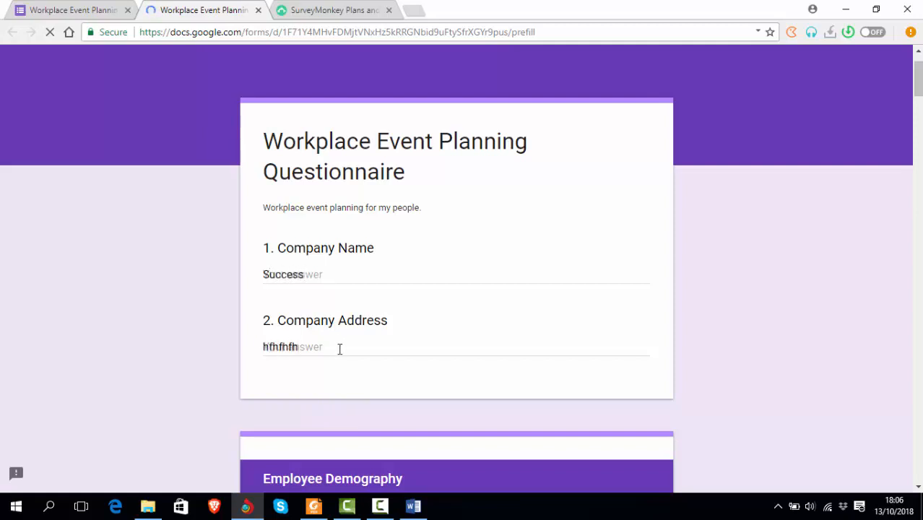
{"action": "scroll", "coordinate": [340, 349], "scroll_direction": "down", "scroll_amount": 5}
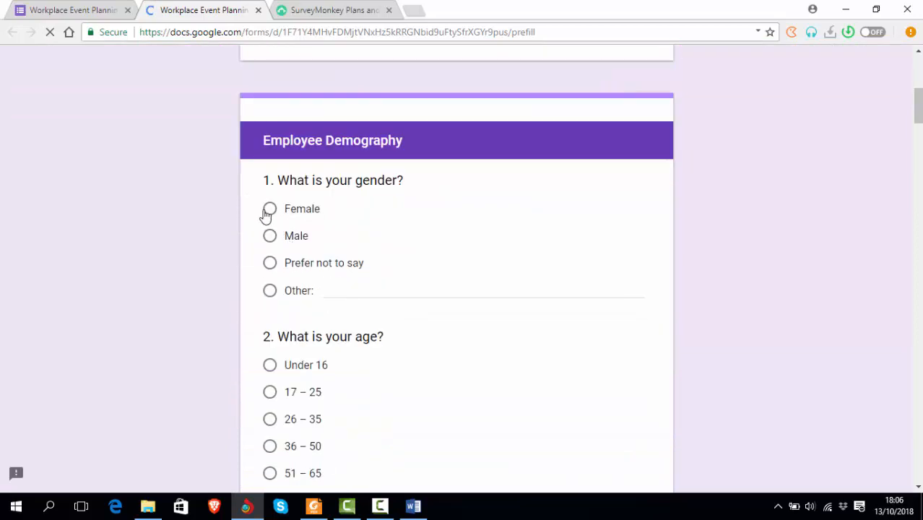
Check the "Interest in the events" section in the form editor and its continue-on-section instructions in the Word questionnaire
{"action": "left_click", "coordinate": [78, 10]}
{"action": "scroll", "coordinate": [490, 304], "scroll_direction": "down", "scroll_amount": 4}
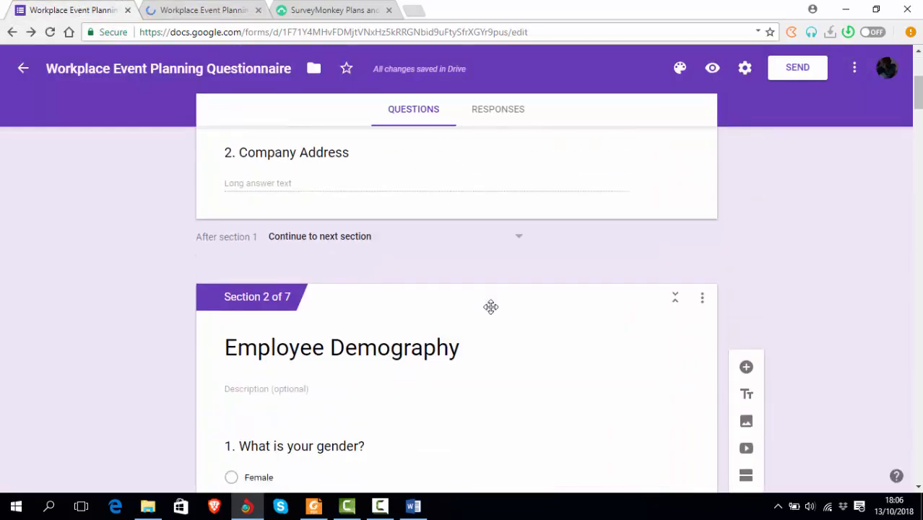
{"action": "scroll", "coordinate": [490, 312], "scroll_direction": "down", "scroll_amount": 10}
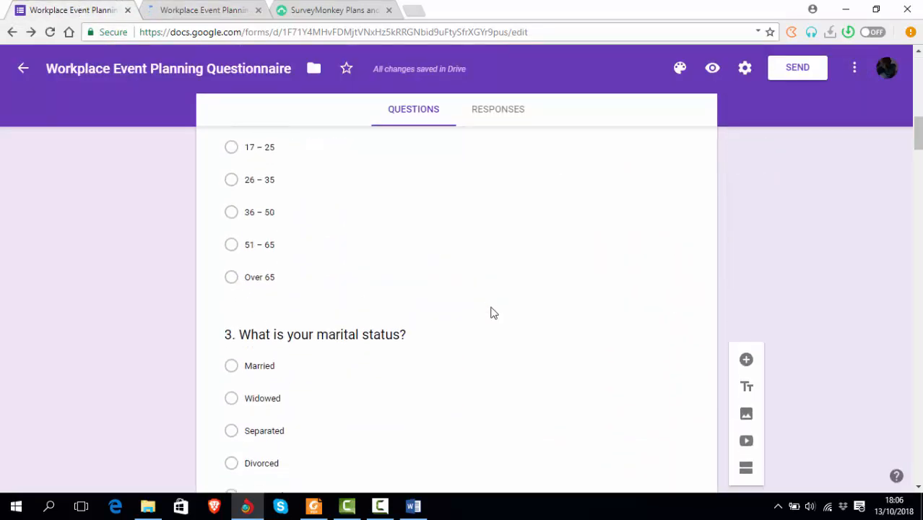
{"action": "scroll", "coordinate": [491, 313], "scroll_direction": "down", "scroll_amount": 3}
{"action": "scroll", "coordinate": [462, 325], "scroll_direction": "down", "scroll_amount": 2}
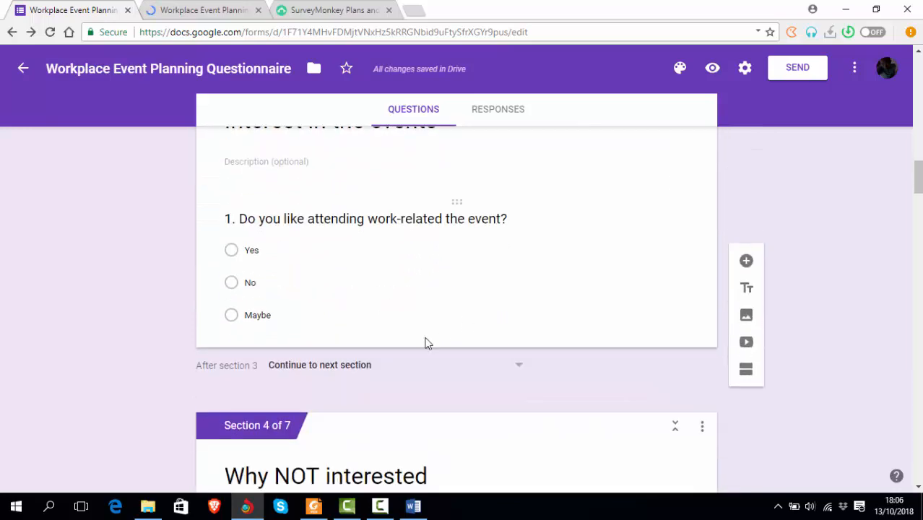
{"action": "key", "text": "alt+Tab"}
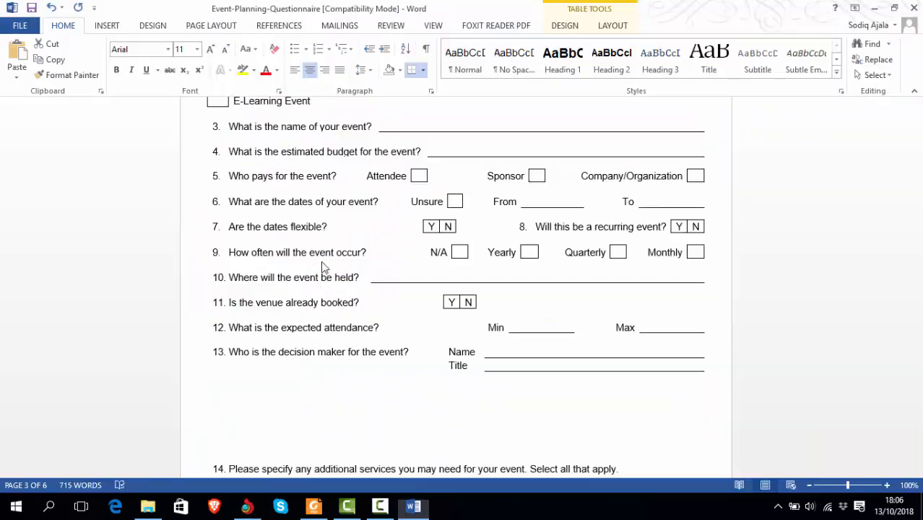
{"action": "scroll", "coordinate": [534, 337], "scroll_direction": "up", "scroll_amount": 15}
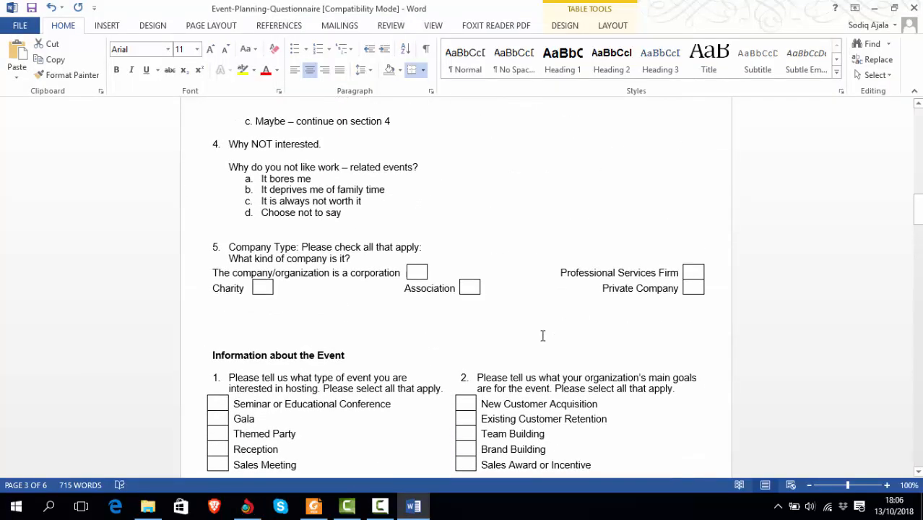
{"action": "scroll", "coordinate": [542, 335], "scroll_direction": "up", "scroll_amount": 10}
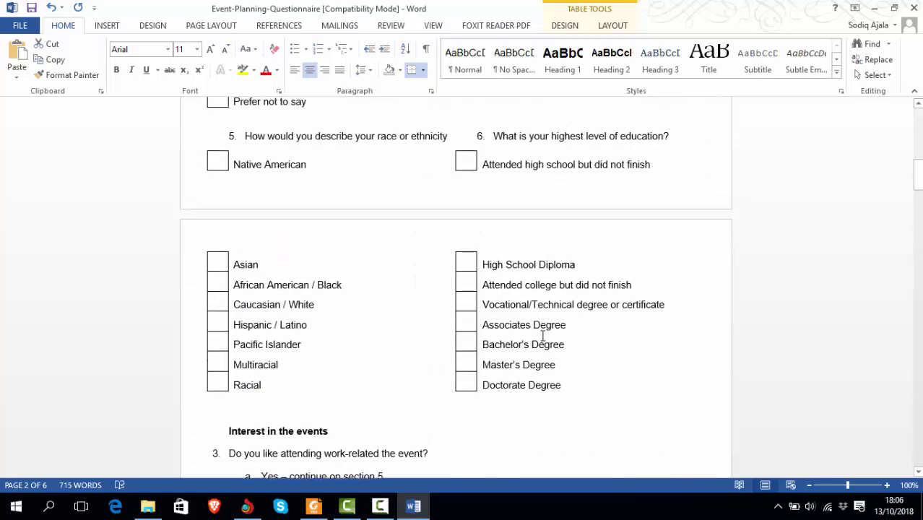
{"action": "scroll", "coordinate": [542, 335], "scroll_direction": "up", "scroll_amount": 10}
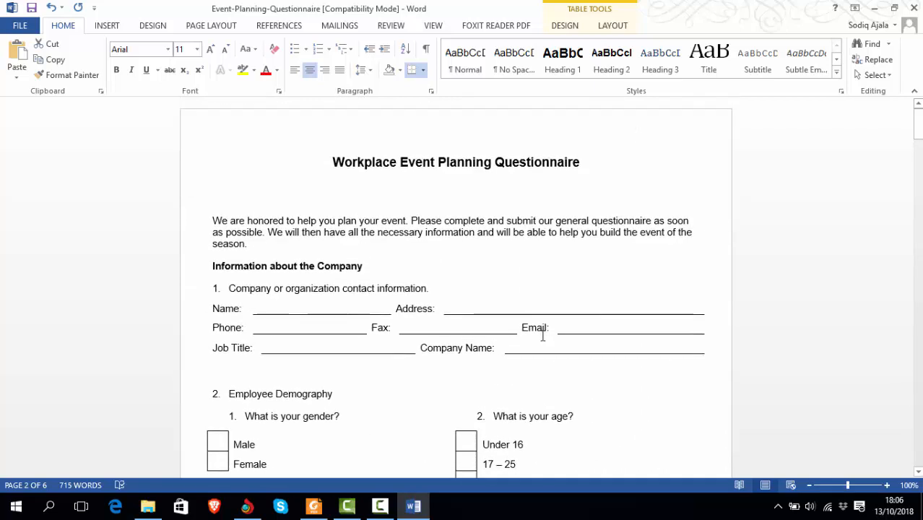
{"action": "scroll", "coordinate": [541, 335], "scroll_direction": "down", "scroll_amount": 10}
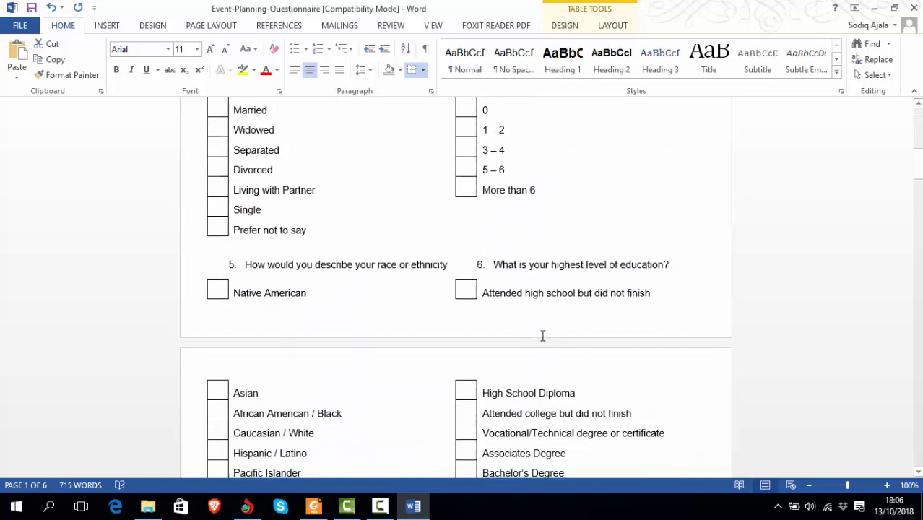
{"action": "scroll", "coordinate": [543, 336], "scroll_direction": "down", "scroll_amount": 3}
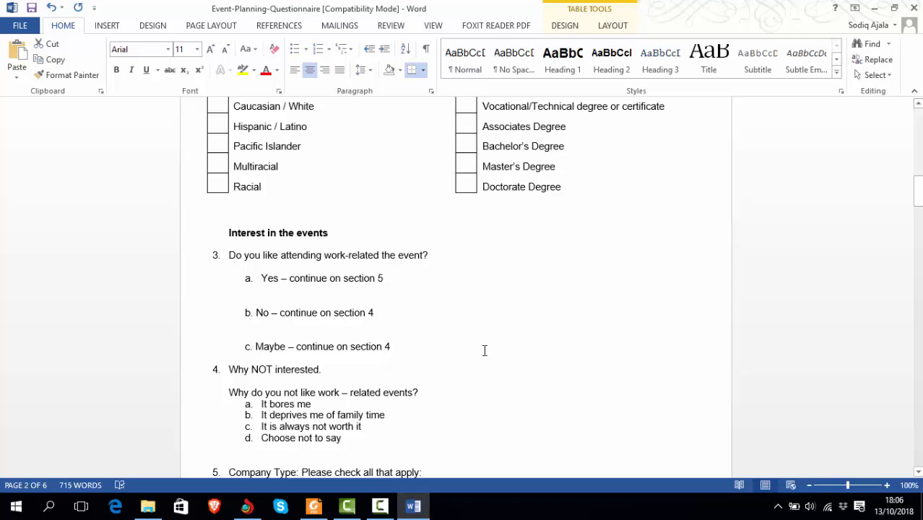
Back in Google Forms, enable "Go to section based on answer" for the question "Do you like attending work-related the event?"
{"action": "key", "text": "alt+Tab"}
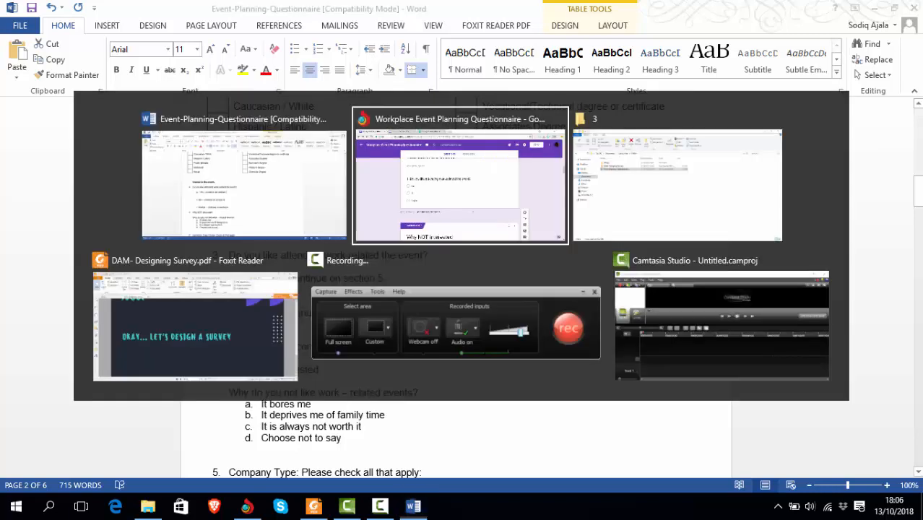
{"action": "scroll", "coordinate": [570, 271], "scroll_direction": "up", "scroll_amount": 2}
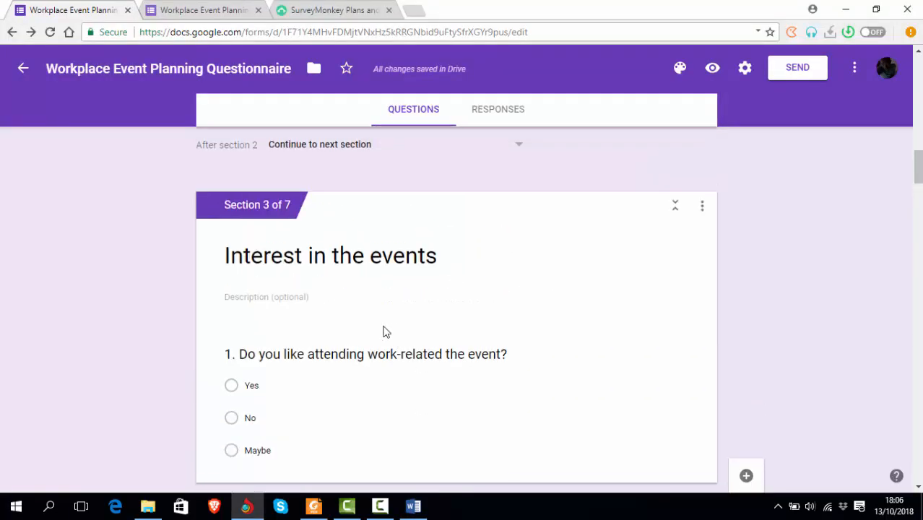
{"action": "scroll", "coordinate": [616, 356], "scroll_direction": "down", "scroll_amount": 3}
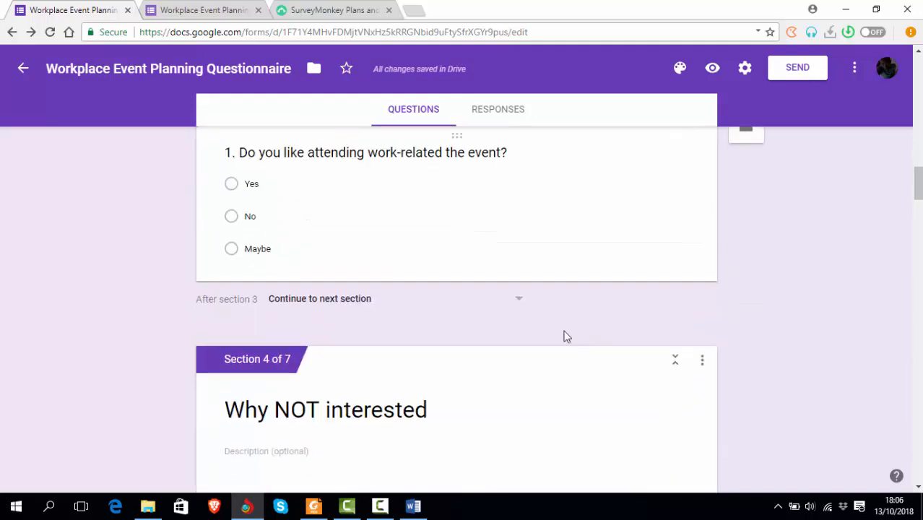
{"action": "left_click", "coordinate": [489, 218]}
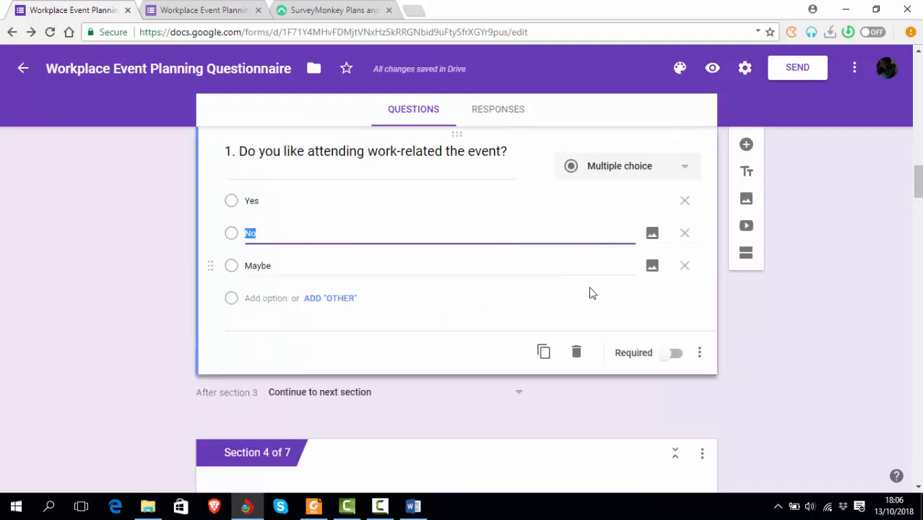
{"action": "left_click", "coordinate": [699, 357]}
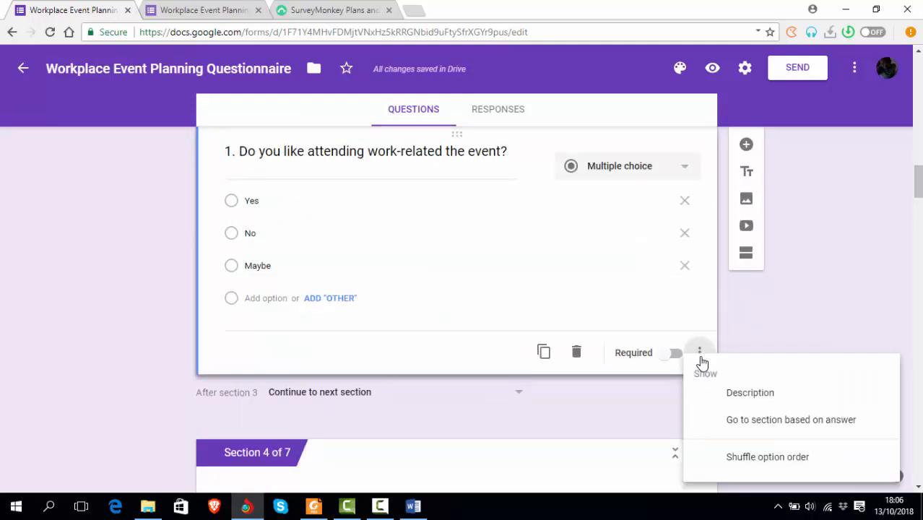
{"action": "left_click", "coordinate": [738, 422]}
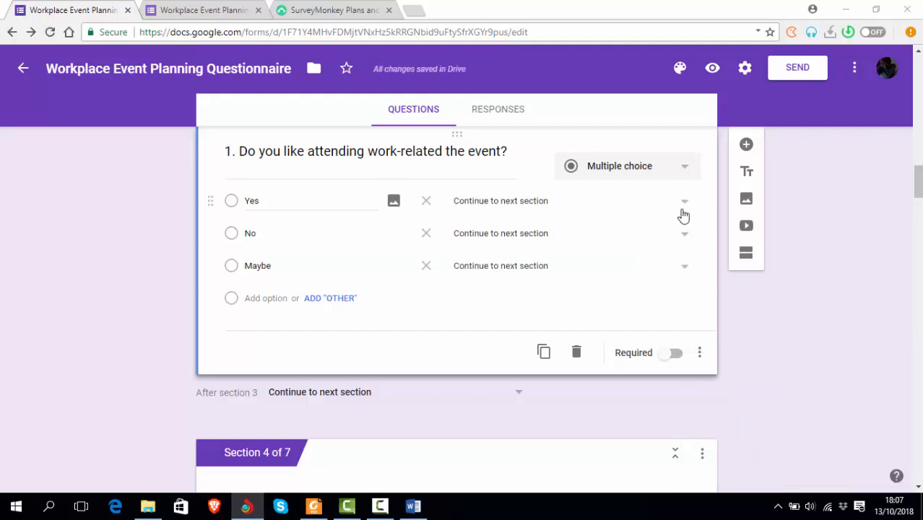
Route the answer Yes to section 5 (Company Type), and both No and Maybe to section 4 (Why NOT interested)
{"action": "key", "text": "alt+Tab"}
{"action": "key", "text": "alt+Tab"}
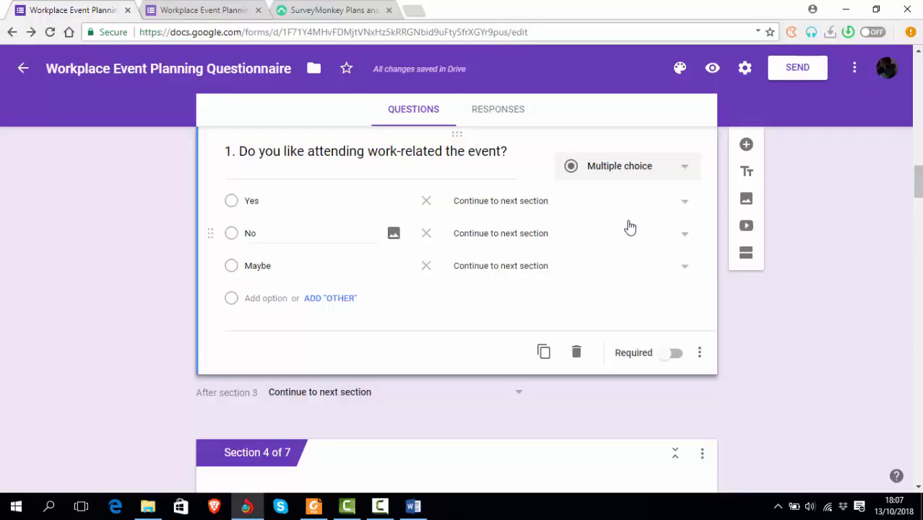
{"action": "left_click", "coordinate": [685, 205]}
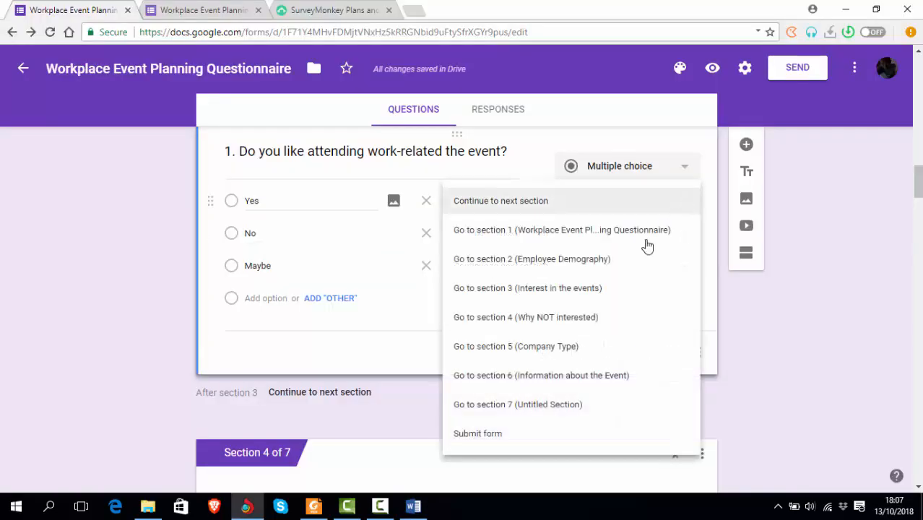
{"action": "left_click", "coordinate": [534, 352]}
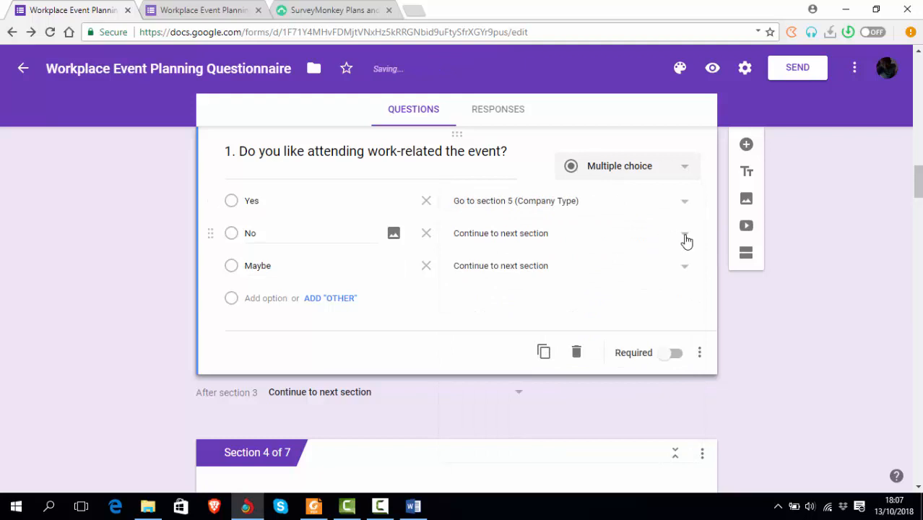
{"action": "left_click", "coordinate": [685, 238]}
{"action": "left_click", "coordinate": [550, 349]}
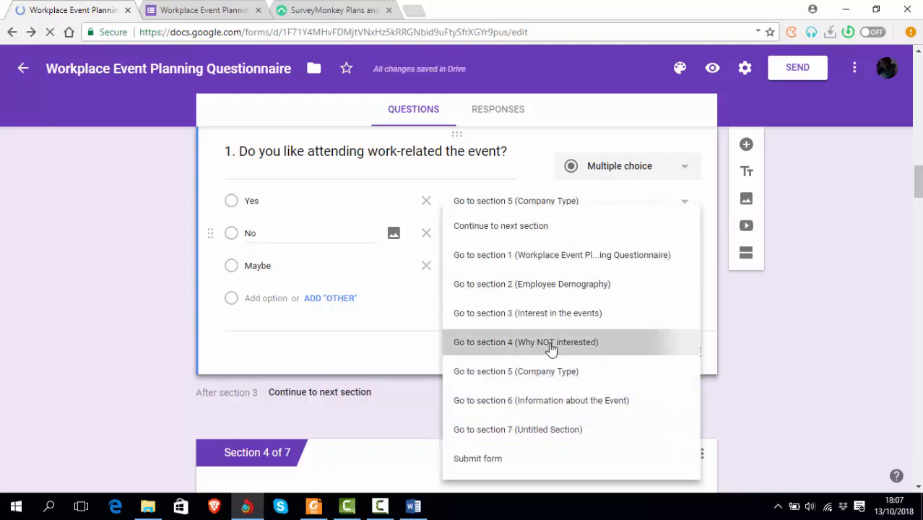
{"action": "left_click", "coordinate": [690, 267]}
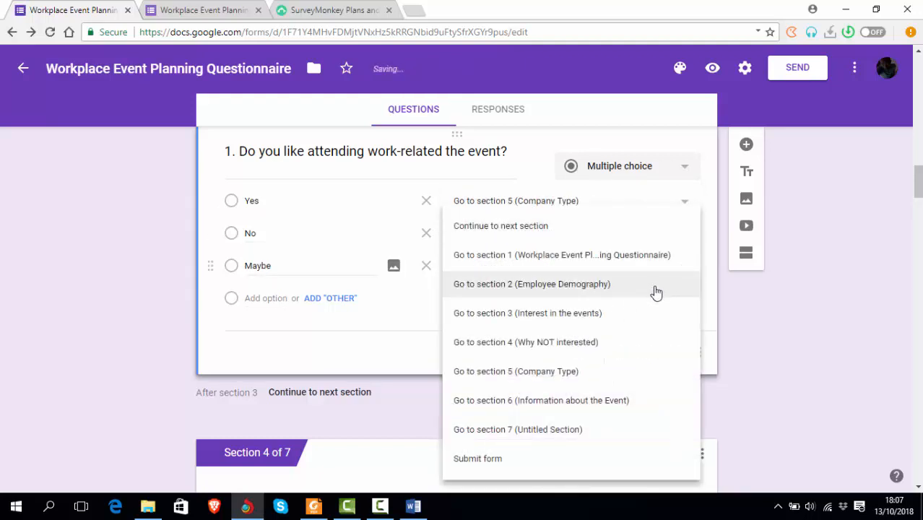
{"action": "left_click", "coordinate": [593, 348]}
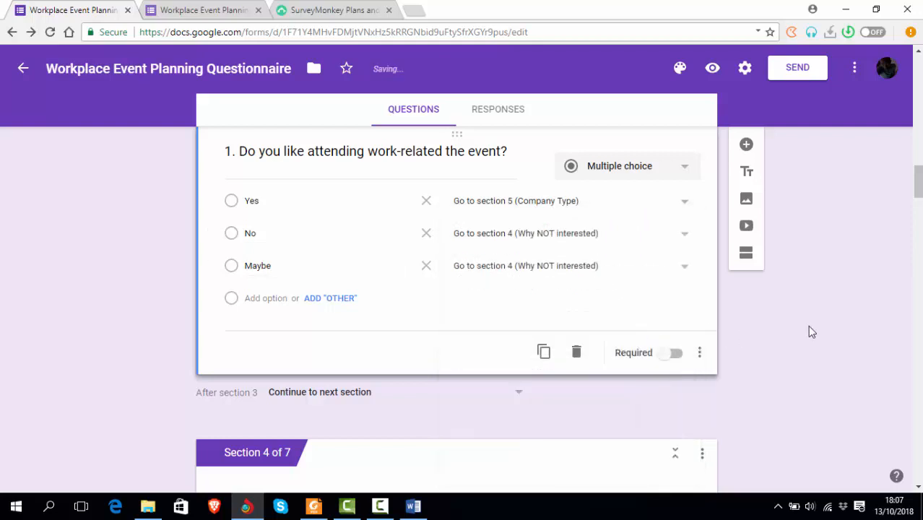
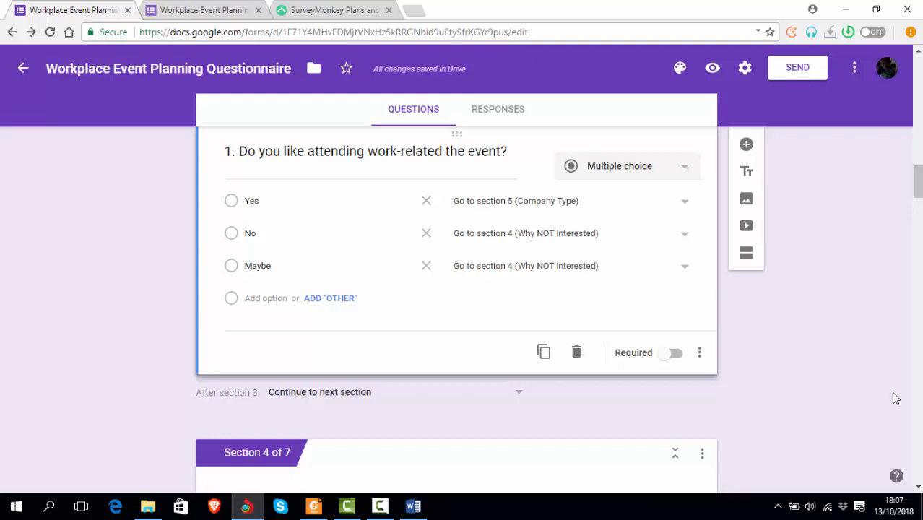
Compare the Word questionnaire's section instructions with the form's sections 3 and 4, ending at the top of the form
{"action": "key", "text": "alt+Tab"}
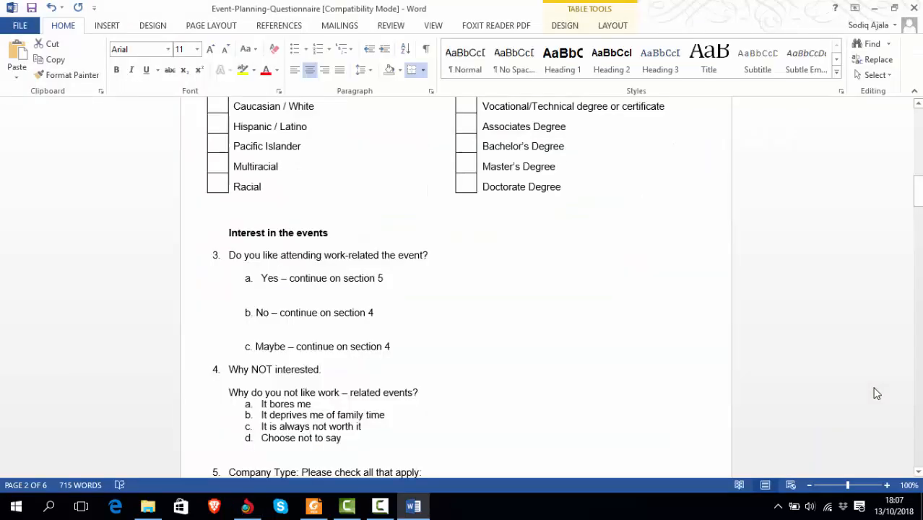
{"action": "scroll", "coordinate": [795, 350], "scroll_direction": "down", "scroll_amount": 3}
{"action": "key", "text": "alt+Tab"}
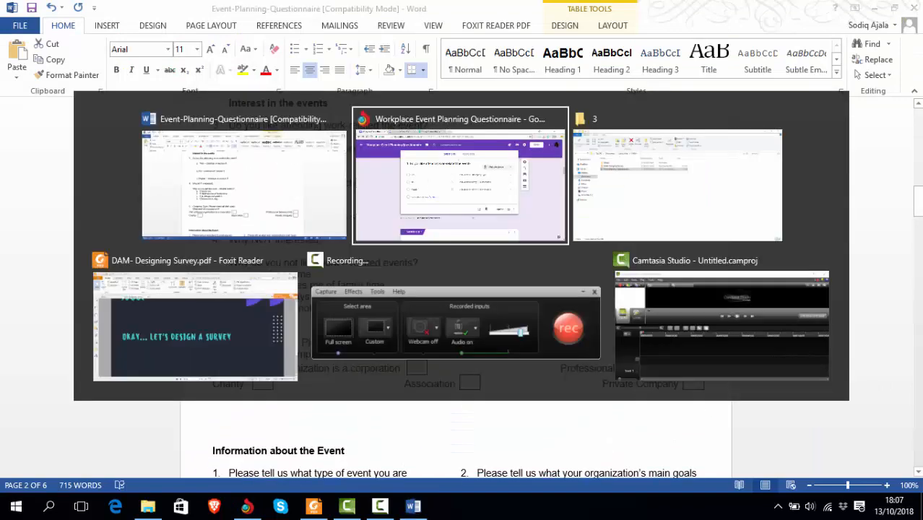
{"action": "scroll", "coordinate": [785, 339], "scroll_direction": "up", "scroll_amount": 2}
{"action": "scroll", "coordinate": [693, 428], "scroll_direction": "down", "scroll_amount": 4}
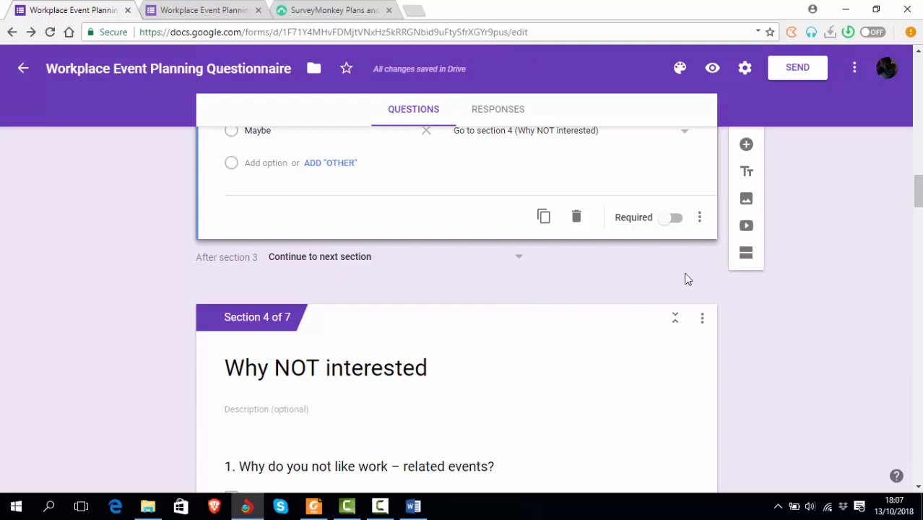
{"action": "scroll", "coordinate": [686, 278], "scroll_direction": "up", "scroll_amount": 8}
{"action": "scroll", "coordinate": [682, 278], "scroll_direction": "up", "scroll_amount": 12}
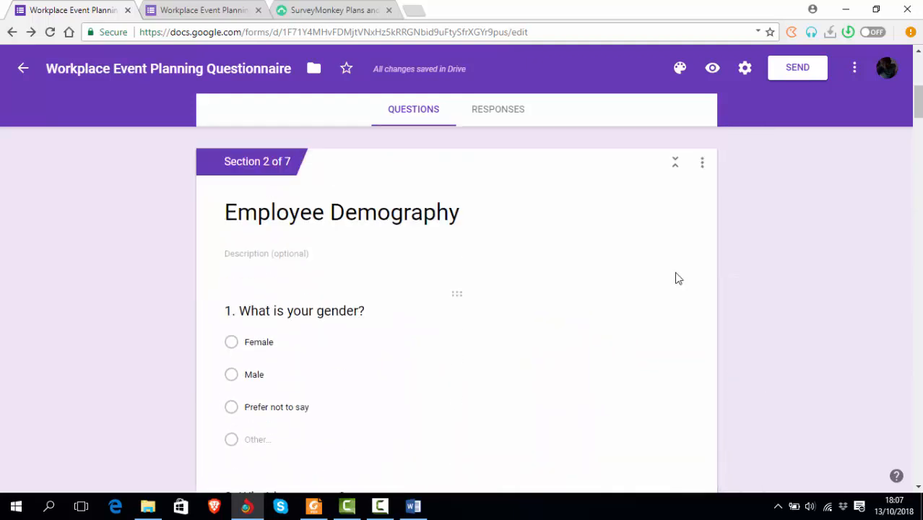
{"action": "scroll", "coordinate": [676, 276], "scroll_direction": "up", "scroll_amount": 3}
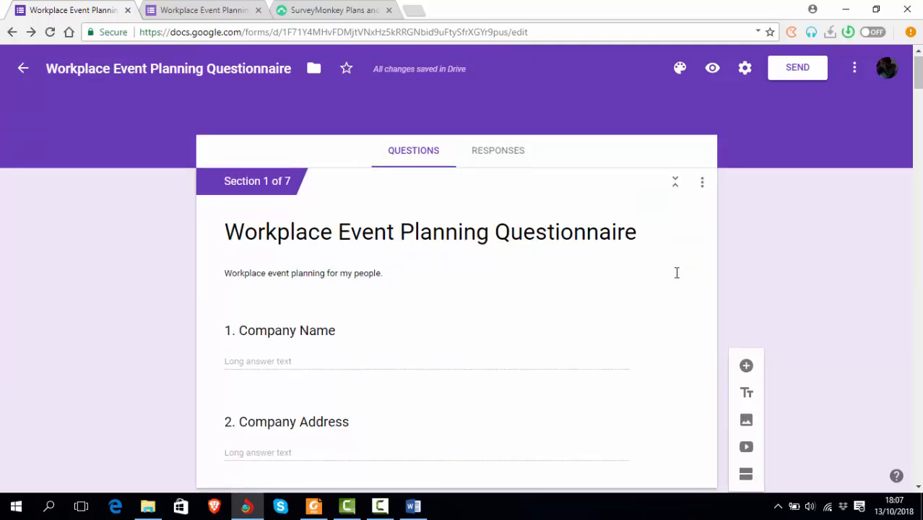
Make the Company Name and Company Address questions in section 1 required
{"action": "scroll", "coordinate": [579, 279], "scroll_direction": "down", "scroll_amount": 2}
{"action": "left_click", "coordinate": [352, 207]}
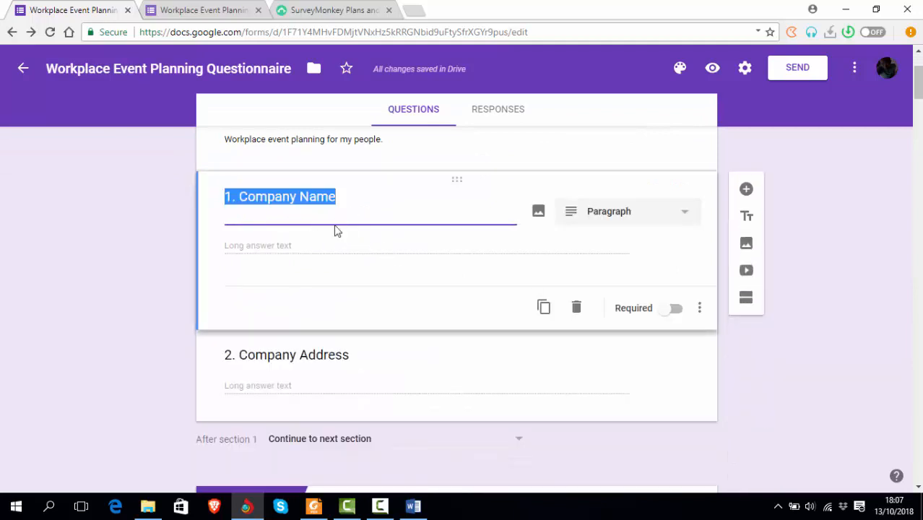
{"action": "left_click", "coordinate": [356, 203]}
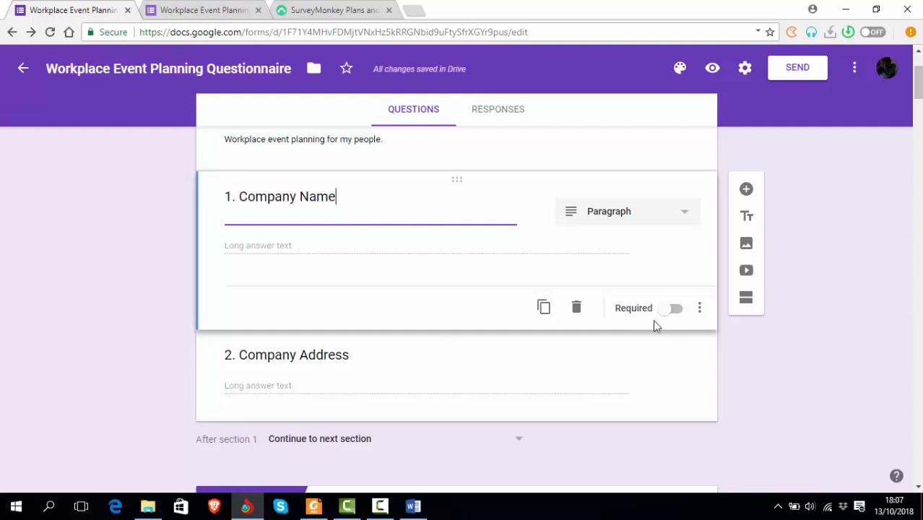
{"action": "left_click", "coordinate": [677, 310]}
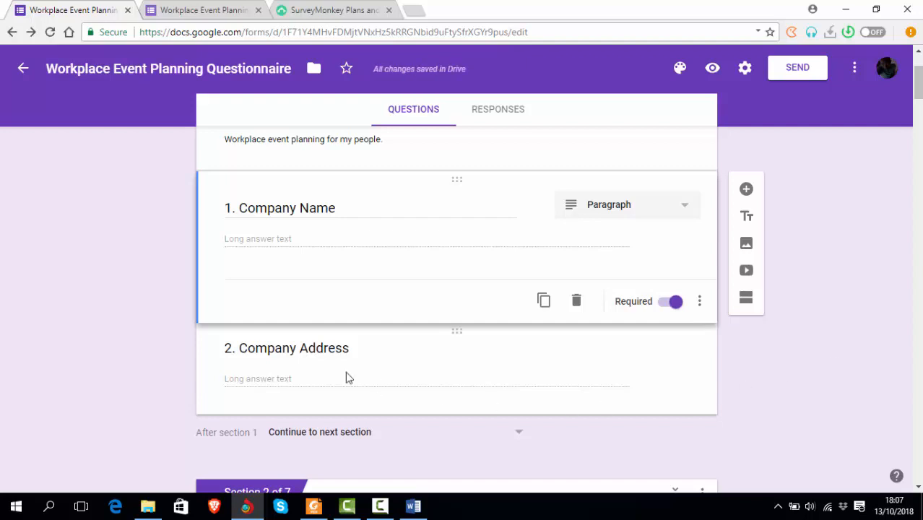
{"action": "left_click", "coordinate": [319, 349]}
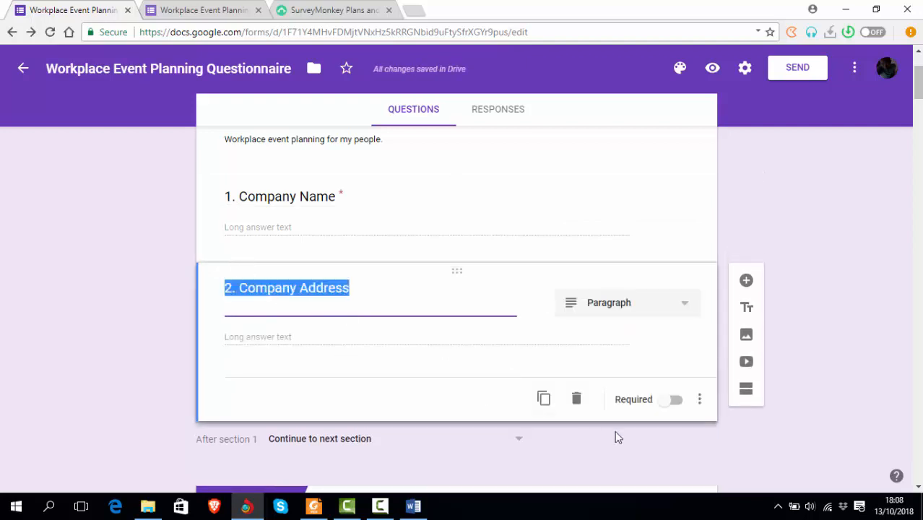
{"action": "left_click", "coordinate": [677, 403]}
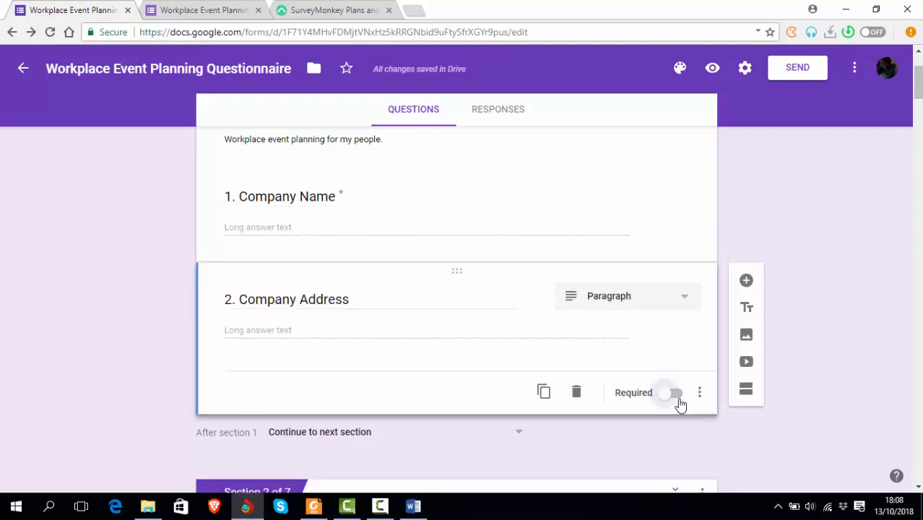
Make the question "What is your gender?" in the Employee Demography section required
{"action": "scroll", "coordinate": [830, 399], "scroll_direction": "down", "scroll_amount": 6}
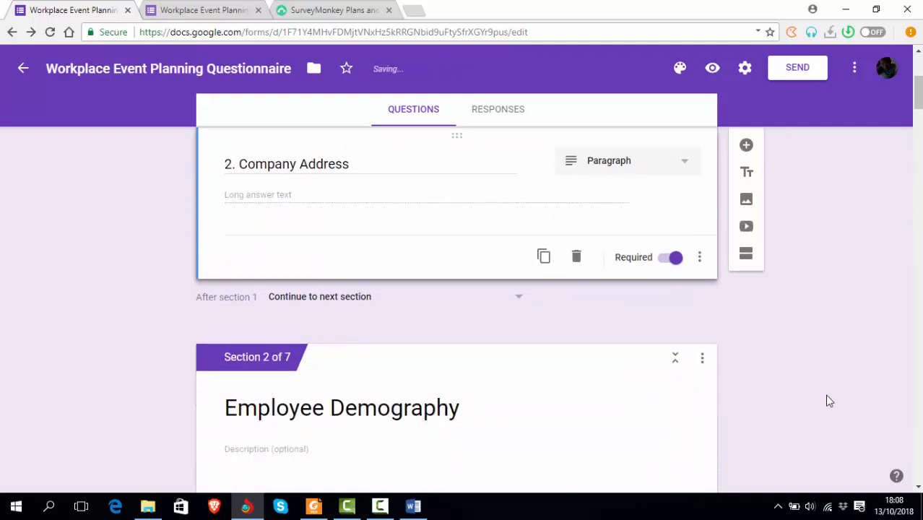
{"action": "left_click", "coordinate": [456, 273]}
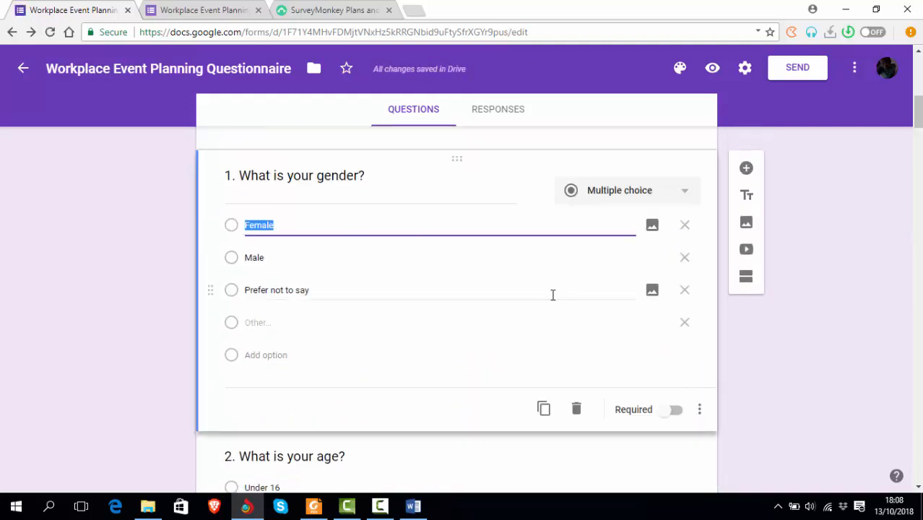
{"action": "left_click", "coordinate": [679, 409]}
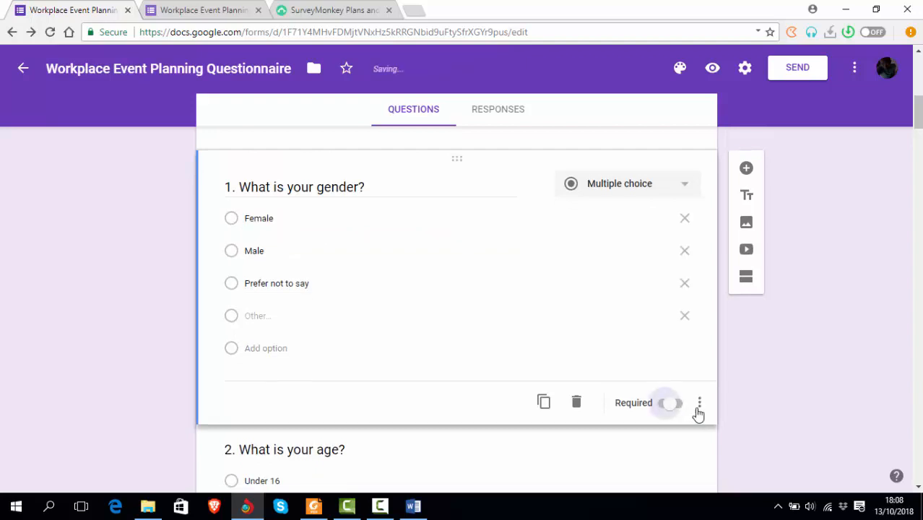
Check the required marks in the form editor, and reload the form's pre-fill page to compare
{"action": "scroll", "coordinate": [791, 430], "scroll_direction": "up", "scroll_amount": 7}
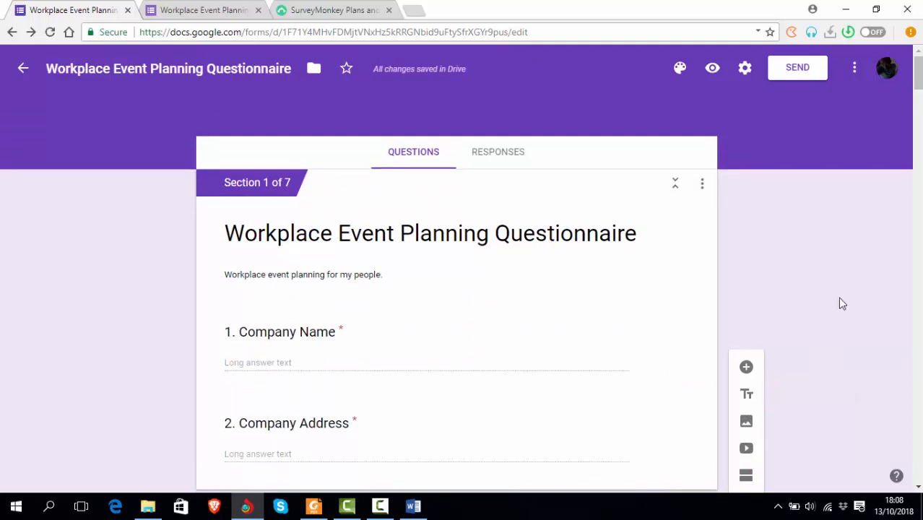
{"action": "scroll", "coordinate": [838, 297], "scroll_direction": "down", "scroll_amount": 10}
{"action": "scroll", "coordinate": [831, 311], "scroll_direction": "down", "scroll_amount": 15}
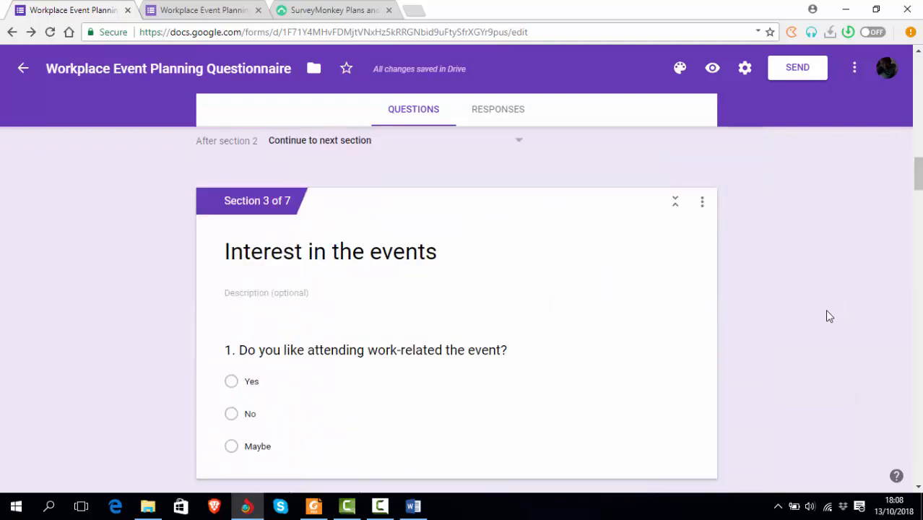
{"action": "left_click", "coordinate": [205, 10]}
{"action": "scroll", "coordinate": [609, 322], "scroll_direction": "down", "scroll_amount": 5}
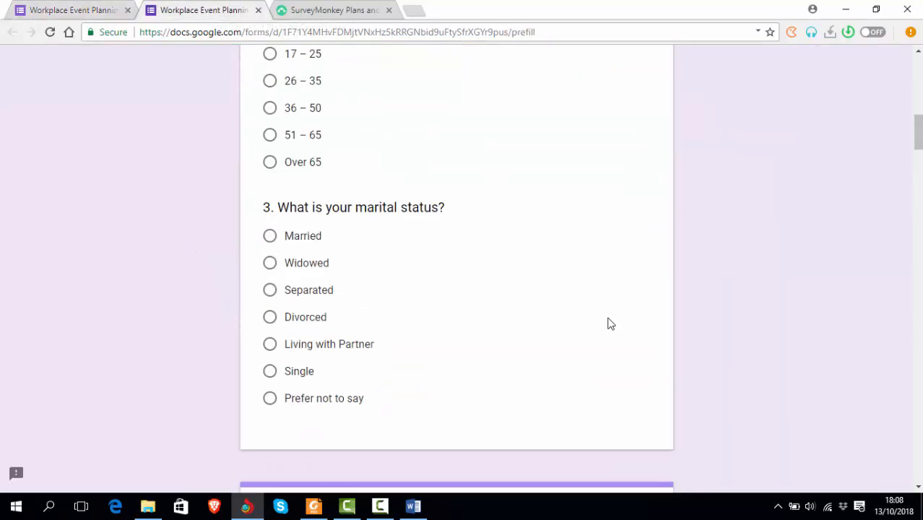
{"action": "scroll", "coordinate": [604, 317], "scroll_direction": "up", "scroll_amount": 10}
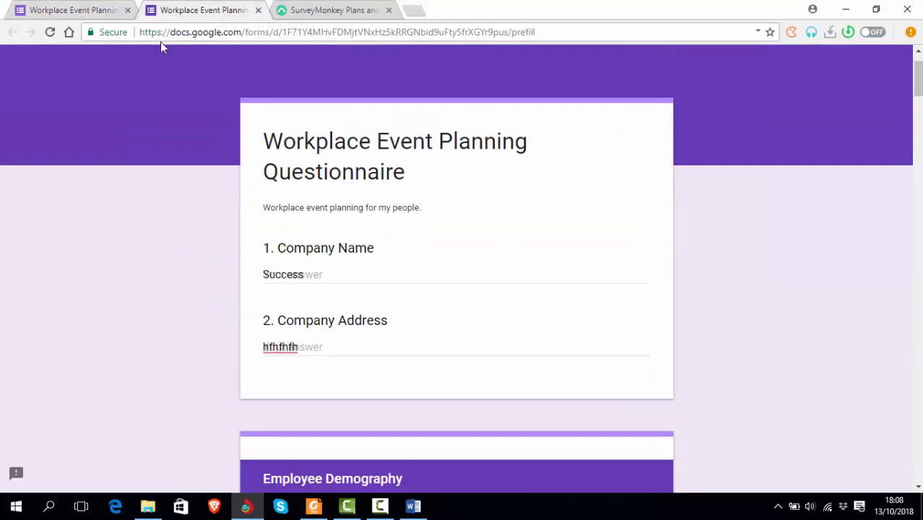
{"action": "left_click", "coordinate": [49, 32]}
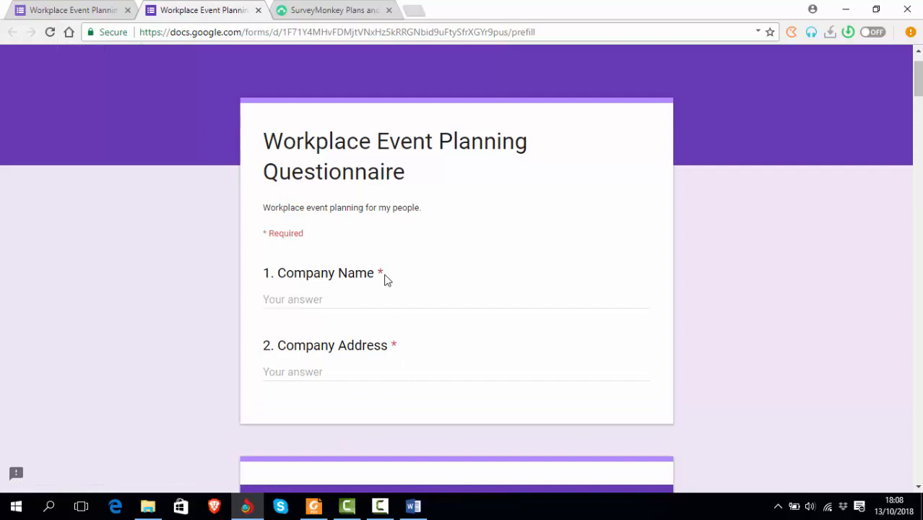
{"action": "left_click", "coordinate": [371, 297]}
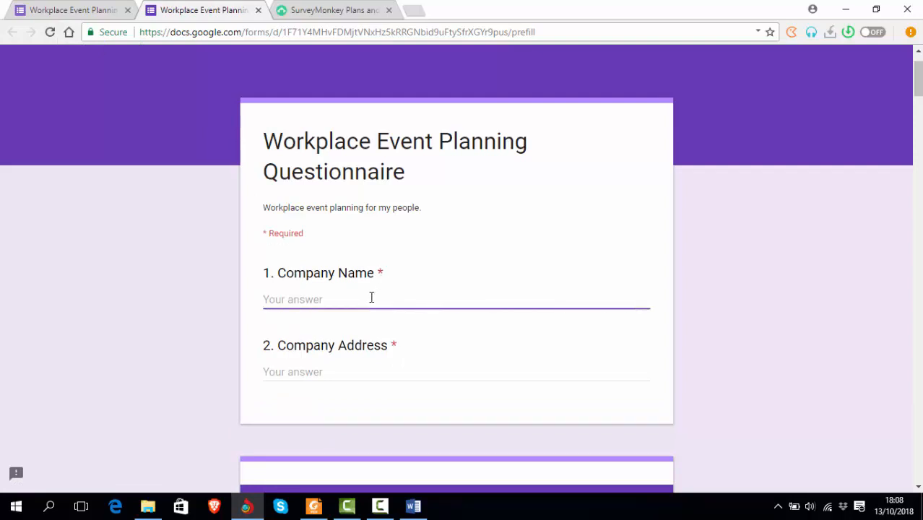
{"action": "type", "text": "gdhdhdh"}
{"action": "key", "text": "Return"}
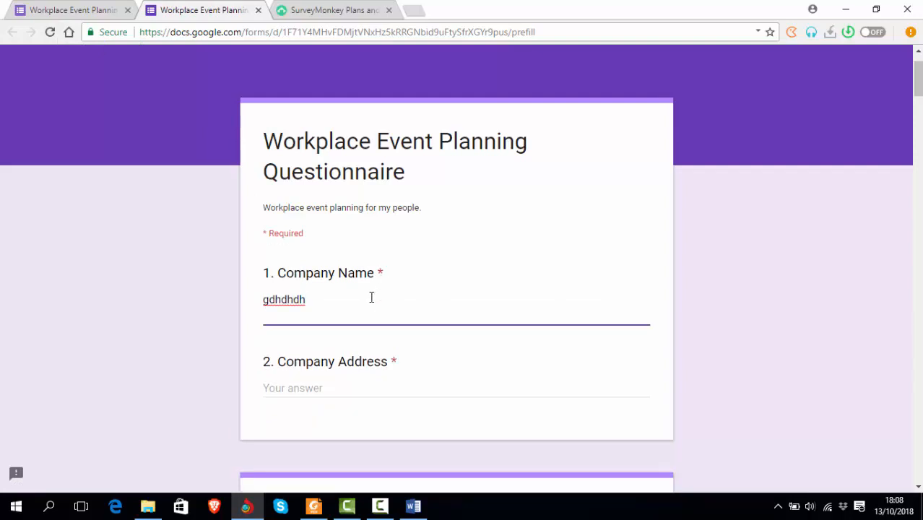
{"action": "key", "text": "BackSpace"}
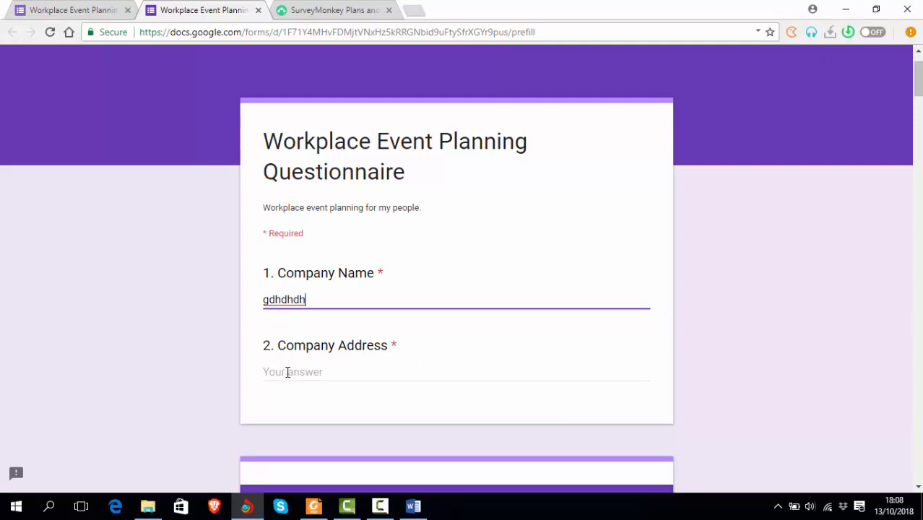
{"action": "key", "text": "BackSpace"}
{"action": "key", "text": "BackSpace"}
{"action": "key", "text": "BackSpace"}
{"action": "key", "text": "BackSpace"}
{"action": "key", "text": "BackSpace"}
{"action": "key", "text": "BackSpace"}
{"action": "key", "text": "BackSpace"}
{"action": "left_click", "coordinate": [331, 372]}
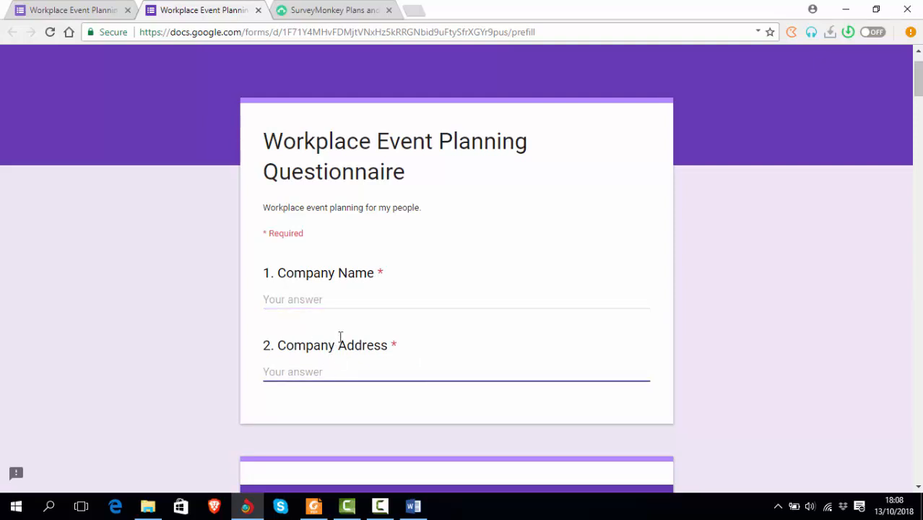
Fill in the pre-fill page's Company Name with "hfjfffjfkfk" and Company Address with "hdhdjdjd"
{"action": "scroll", "coordinate": [575, 396], "scroll_direction": "down", "scroll_amount": 5}
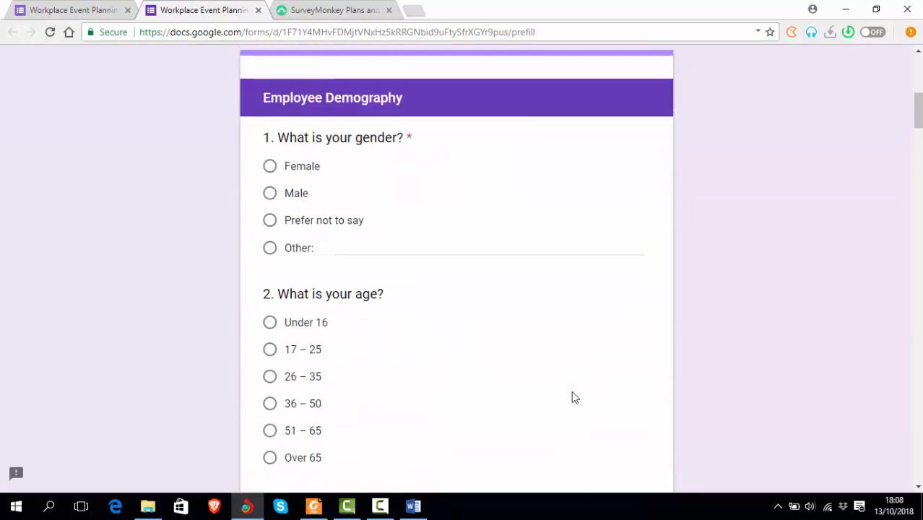
{"action": "scroll", "coordinate": [570, 395], "scroll_direction": "up", "scroll_amount": 4}
{"action": "left_click", "coordinate": [313, 234]}
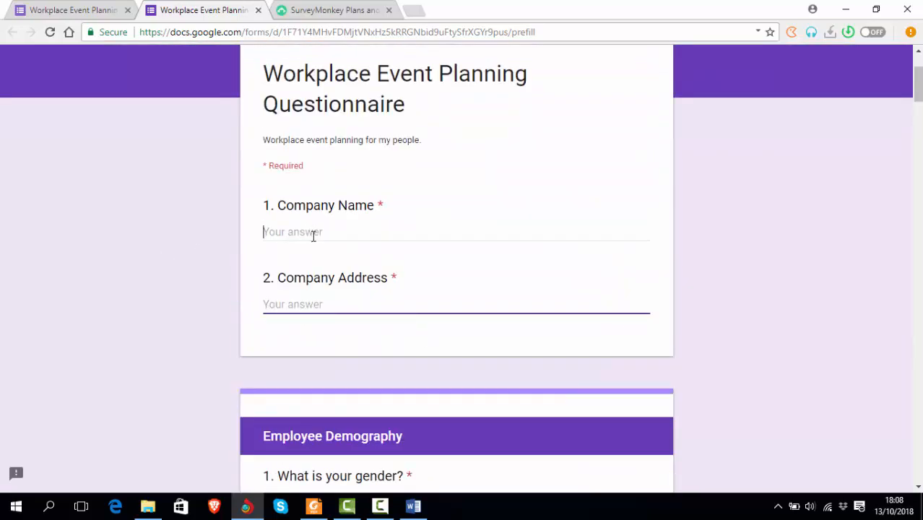
{"action": "type", "text": "hfj"}
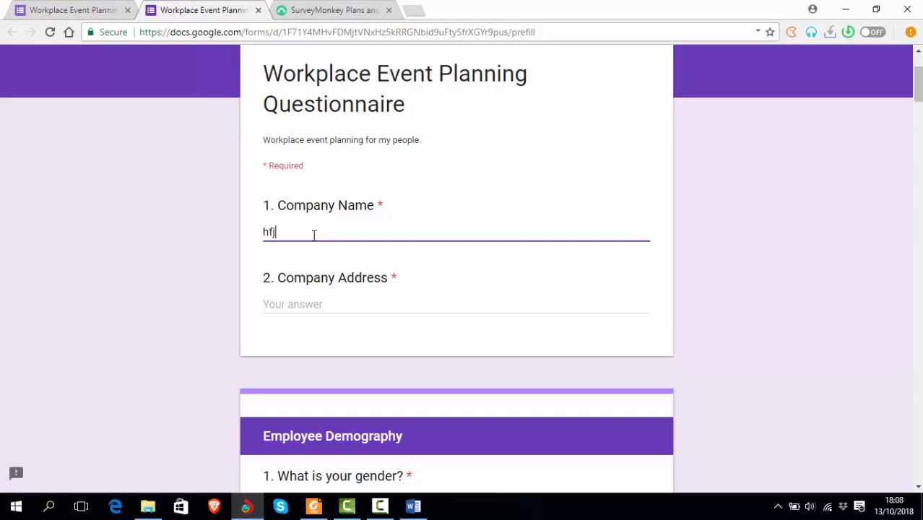
{"action": "type", "text": "fffjfkfk"}
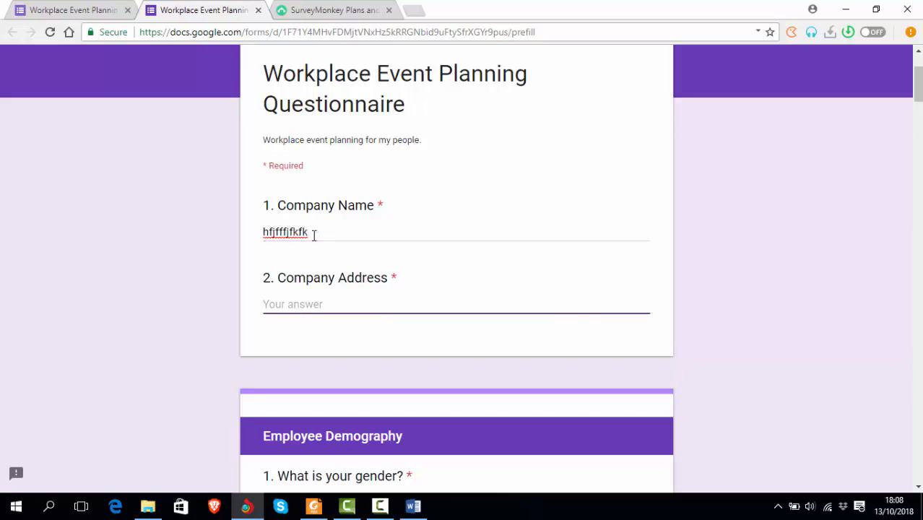
{"action": "type", "text": "hdhdjdjd"}
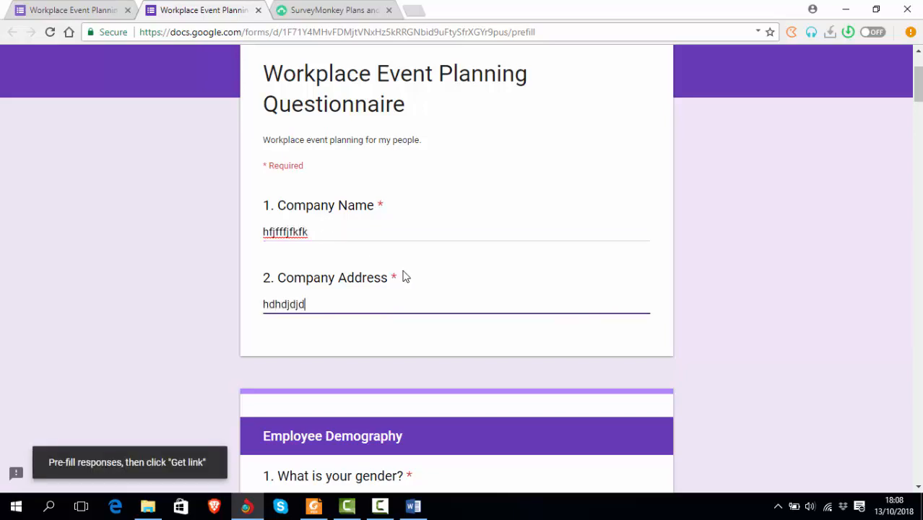
Answer the Employee Demography questions with gender Female, age 26 – 35 and marital status Living with Partner
{"action": "scroll", "coordinate": [413, 294], "scroll_direction": "down", "scroll_amount": 5}
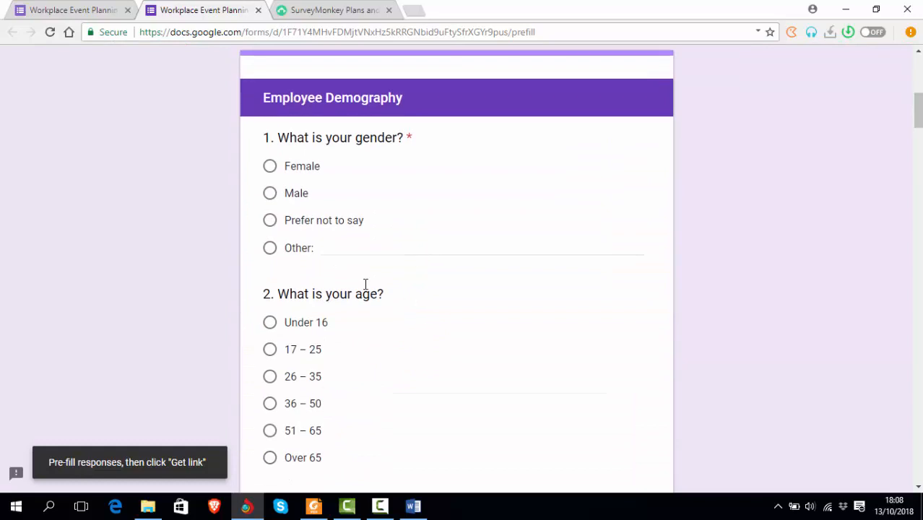
{"action": "left_click", "coordinate": [271, 167]}
{"action": "scroll", "coordinate": [299, 260], "scroll_direction": "down", "scroll_amount": 1}
{"action": "scroll", "coordinate": [299, 262], "scroll_direction": "down", "scroll_amount": 1}
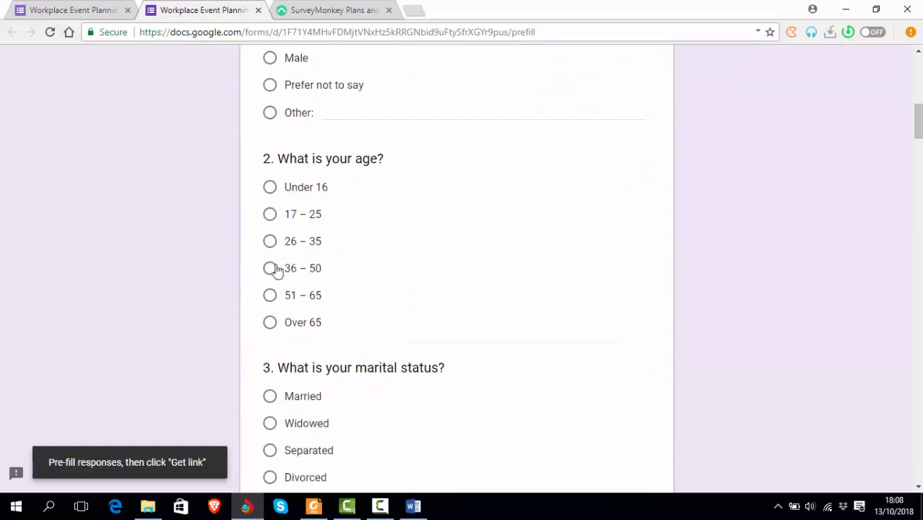
{"action": "left_click", "coordinate": [271, 242]}
{"action": "scroll", "coordinate": [462, 302], "scroll_direction": "down", "scroll_amount": 4}
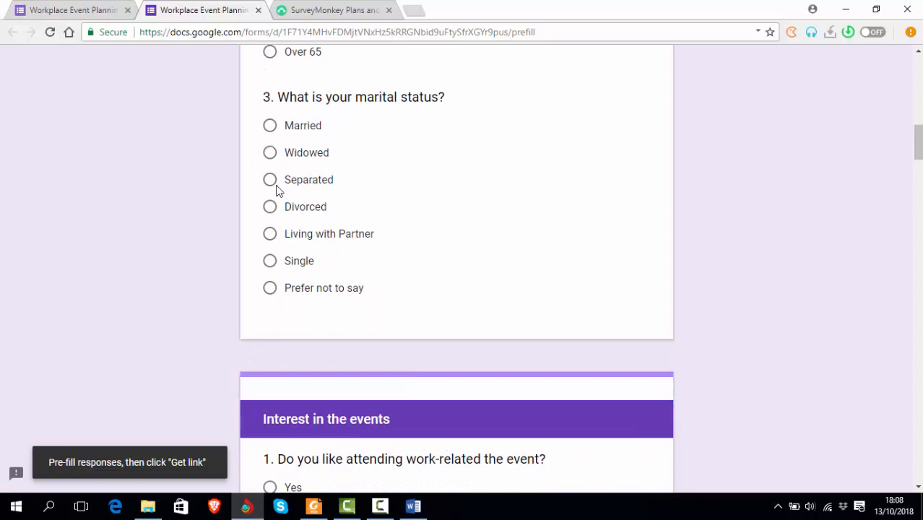
{"action": "left_click", "coordinate": [270, 235]}
Answer Yes to "Do you like attending work-related the event?" and check the sections that follow it on the pre-fill page
{"action": "scroll", "coordinate": [549, 285], "scroll_direction": "down", "scroll_amount": 1}
{"action": "scroll", "coordinate": [570, 291], "scroll_direction": "down", "scroll_amount": 1}
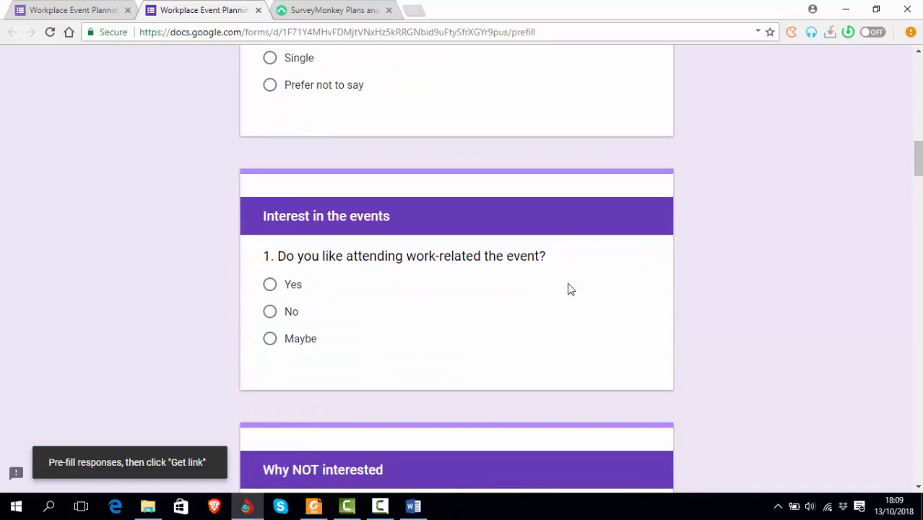
{"action": "left_click", "coordinate": [269, 287]}
{"action": "scroll", "coordinate": [565, 354], "scroll_direction": "down", "scroll_amount": 4}
{"action": "scroll", "coordinate": [558, 350], "scroll_direction": "up", "scroll_amount": 2}
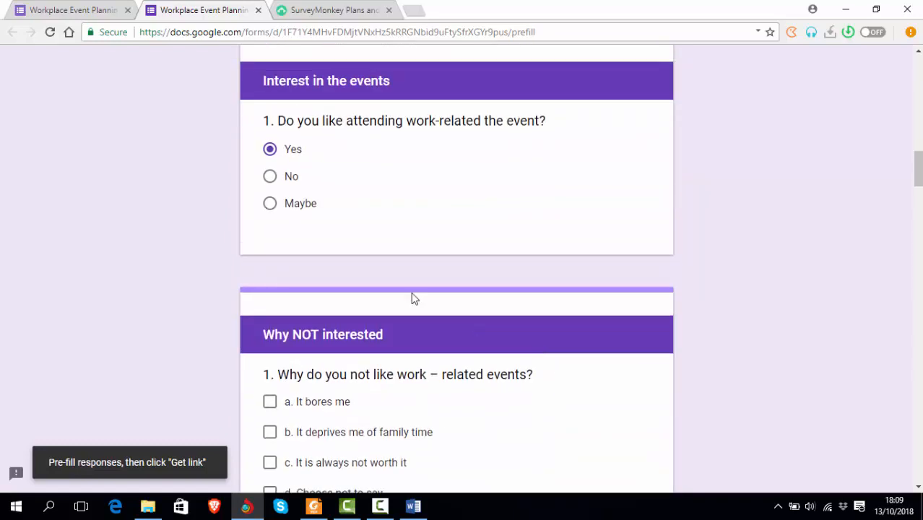
{"action": "scroll", "coordinate": [376, 339], "scroll_direction": "down", "scroll_amount": 5}
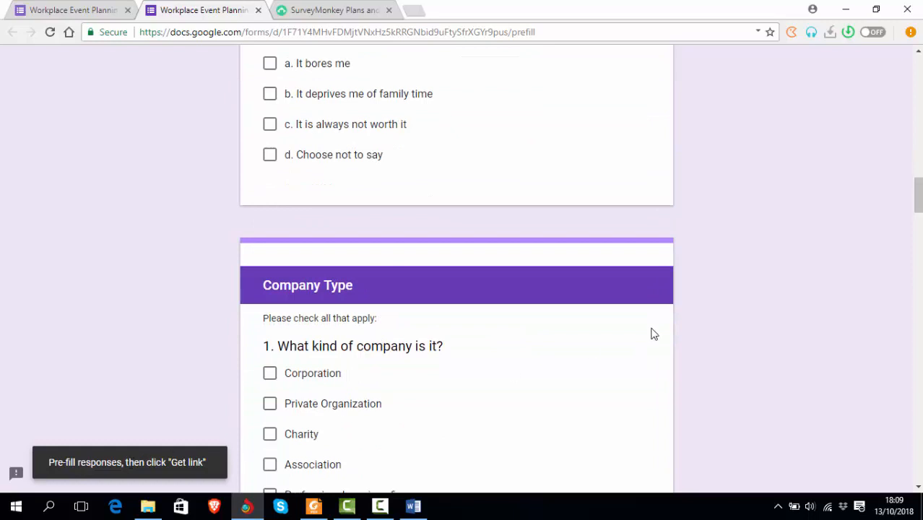
{"action": "scroll", "coordinate": [696, 323], "scroll_direction": "up", "scroll_amount": 8}
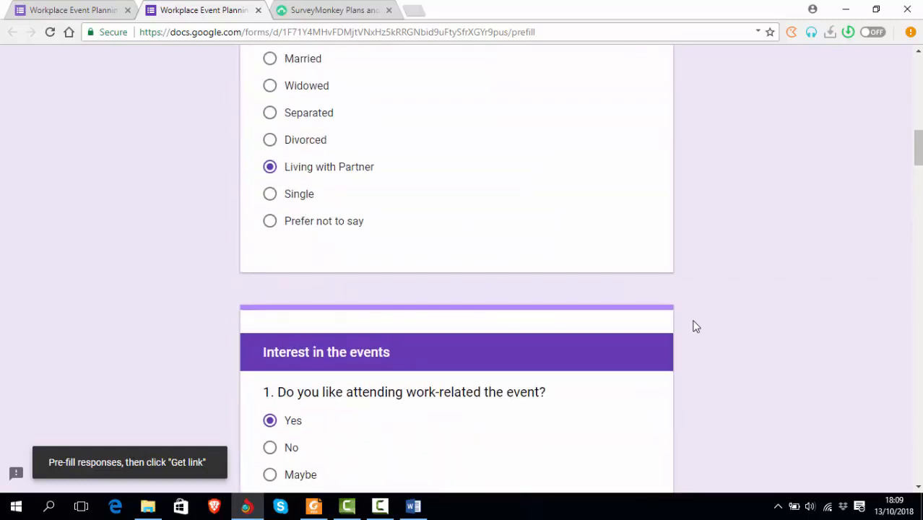
{"action": "scroll", "coordinate": [694, 327], "scroll_direction": "up", "scroll_amount": 15}
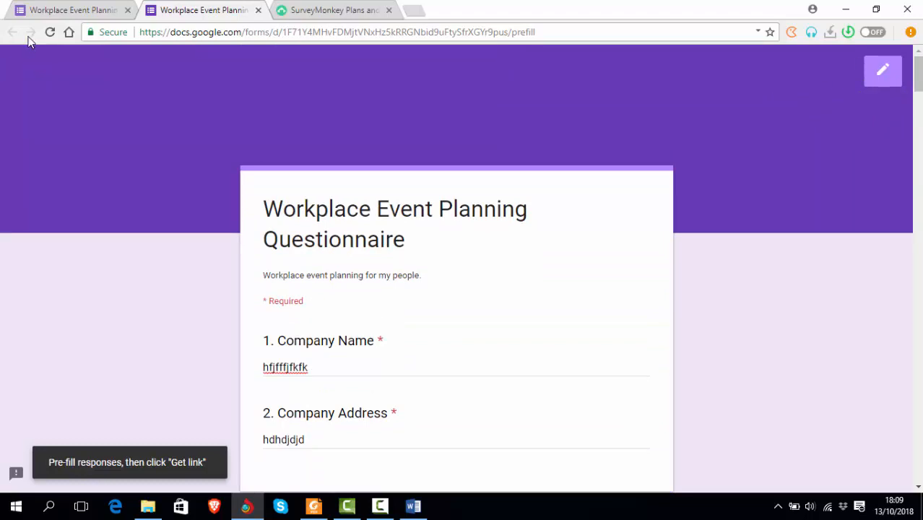
Close the pre-fill page and get the form's shareable link from its sending options
{"action": "left_click", "coordinate": [257, 10]}
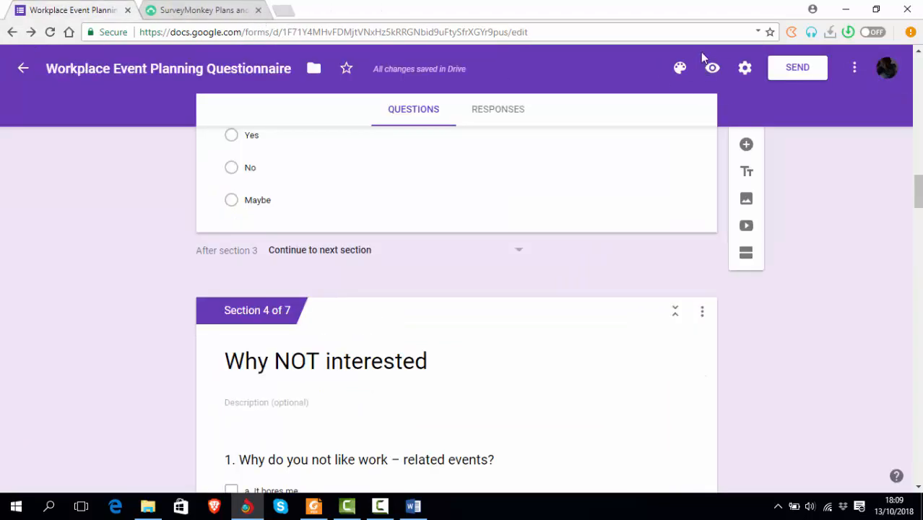
{"action": "left_click", "coordinate": [795, 71]}
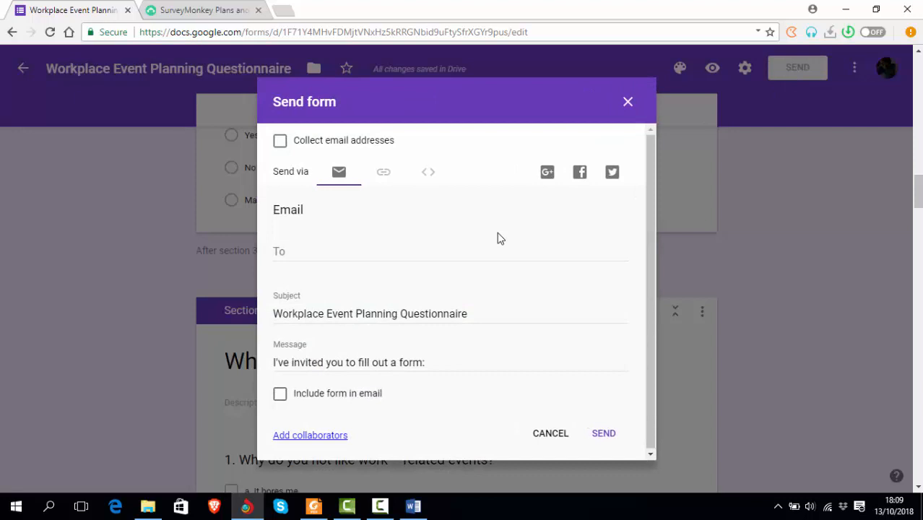
{"action": "left_click", "coordinate": [385, 175]}
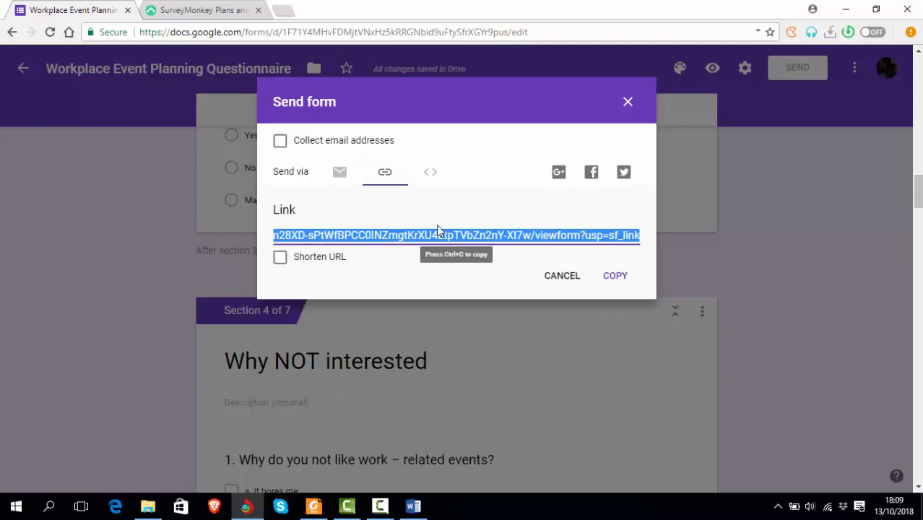
Open the form's shareable link in a new browser tab
{"action": "left_click", "coordinate": [283, 10]}
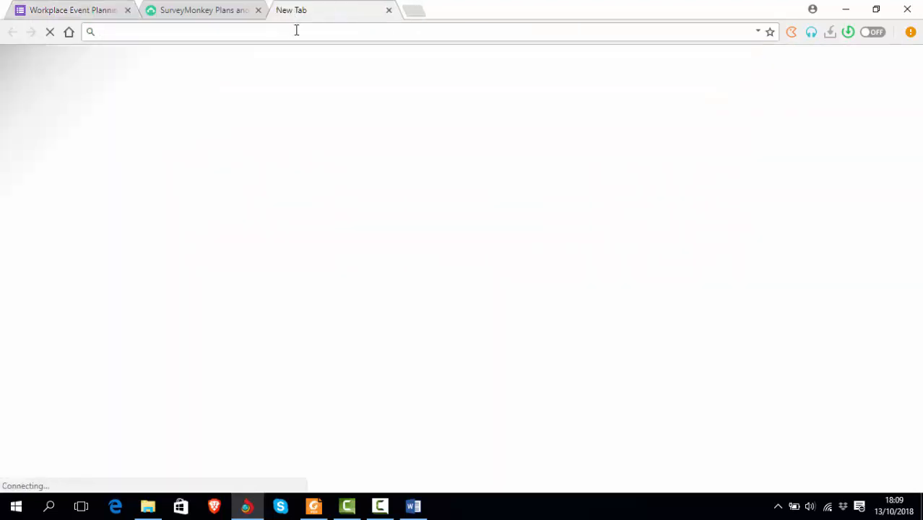
{"action": "type", "text": "https://docs.google.com/forms/d/e/1FAIpQLSdClSm28XD-sPtWfBPCC0INZmgtKrXU4EtpTVbZn2nY-XI7w/viewform?usp=sf_link"}
{"action": "key", "text": "Return"}
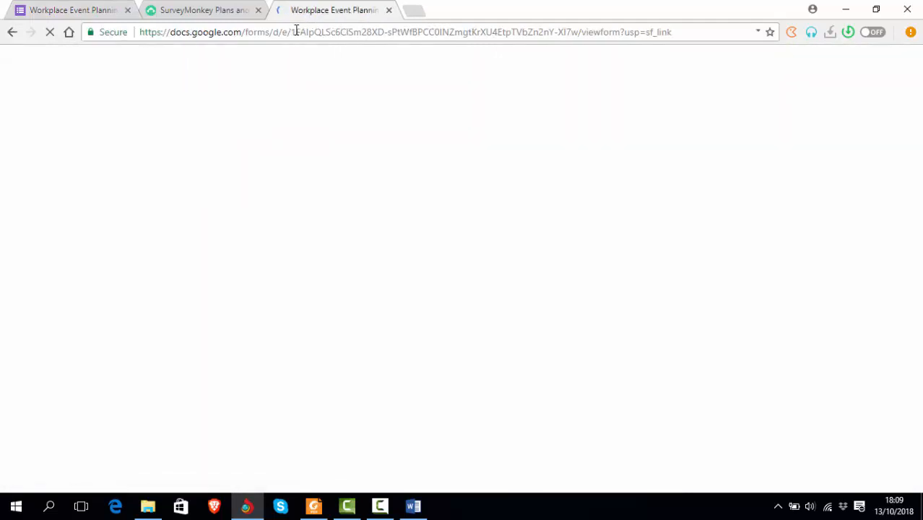
Fill in the Company Name as "gdhdhdhdh", enter a placeholder company address, and continue to the Employee Demography section
{"action": "scroll", "coordinate": [417, 232], "scroll_direction": "down", "scroll_amount": 2}
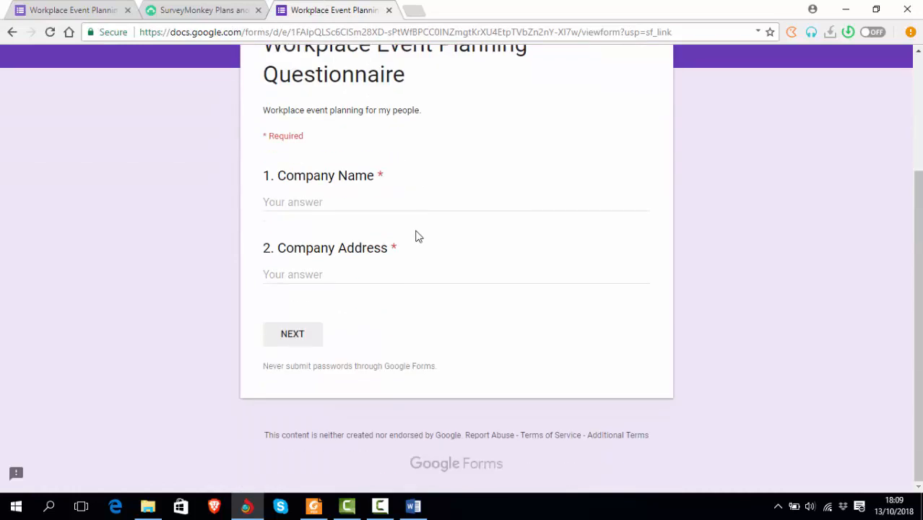
{"action": "scroll", "coordinate": [423, 236], "scroll_direction": "up", "scroll_amount": 2}
{"action": "scroll", "coordinate": [420, 236], "scroll_direction": "down", "scroll_amount": 2}
{"action": "scroll", "coordinate": [421, 237], "scroll_direction": "up", "scroll_amount": 1}
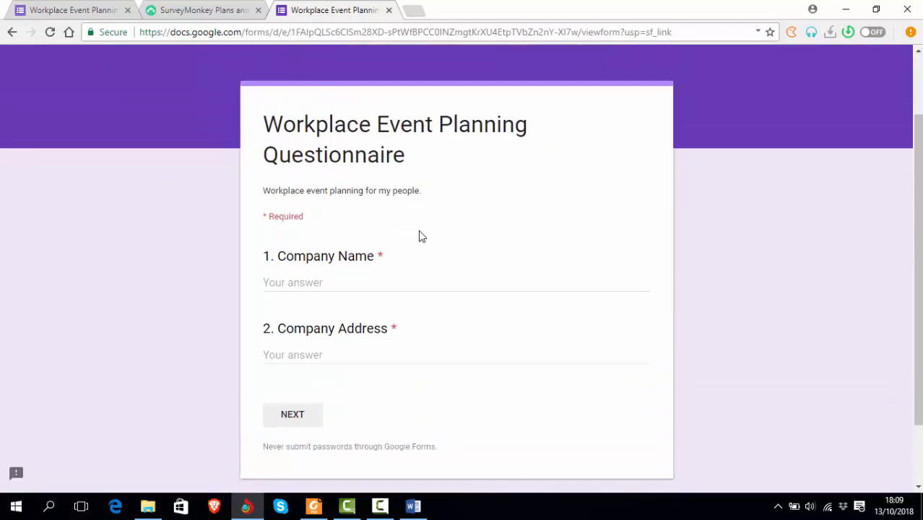
{"action": "scroll", "coordinate": [417, 240], "scroll_direction": "up", "scroll_amount": 1}
{"action": "scroll", "coordinate": [348, 199], "scroll_direction": "down", "scroll_amount": 2}
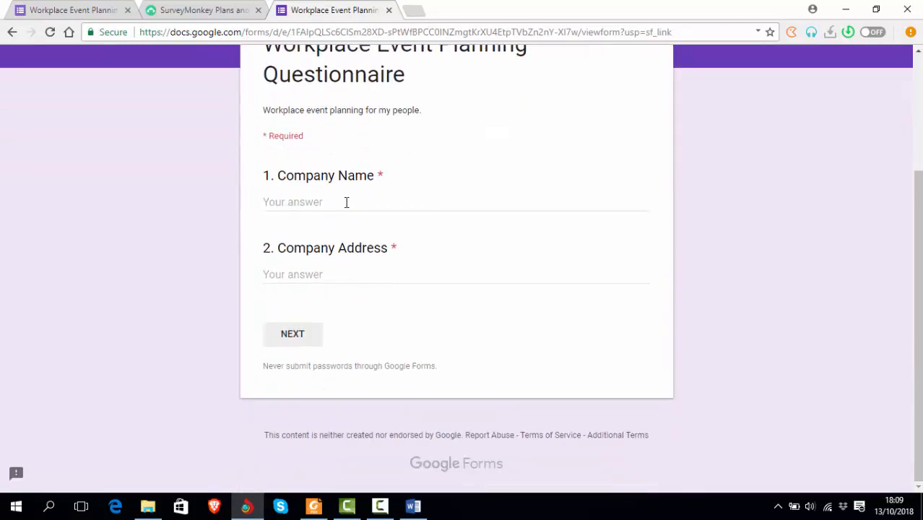
{"action": "type", "text": "dhdhdhdh"}
{"action": "key", "text": "Tab"}
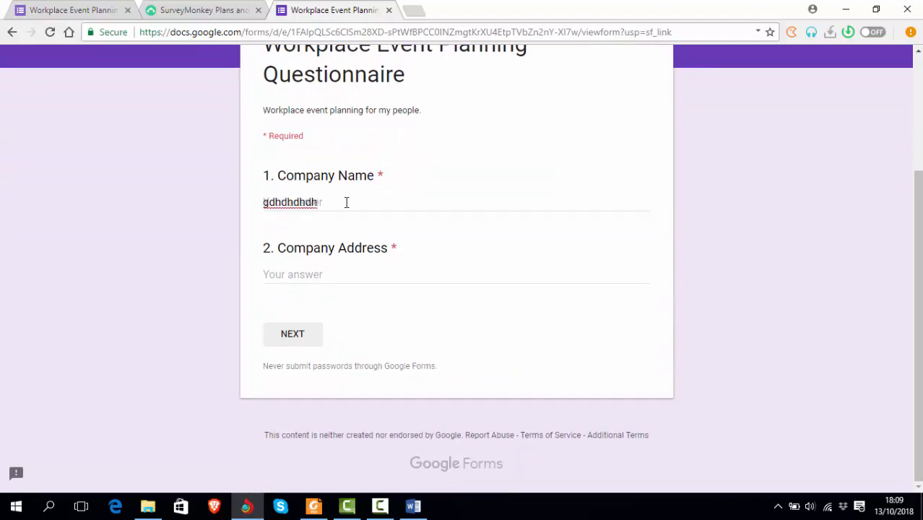
{"action": "type", "text": "hdhdd"}
{"action": "key", "text": "Tab"}
{"action": "key", "text": "Tab"}
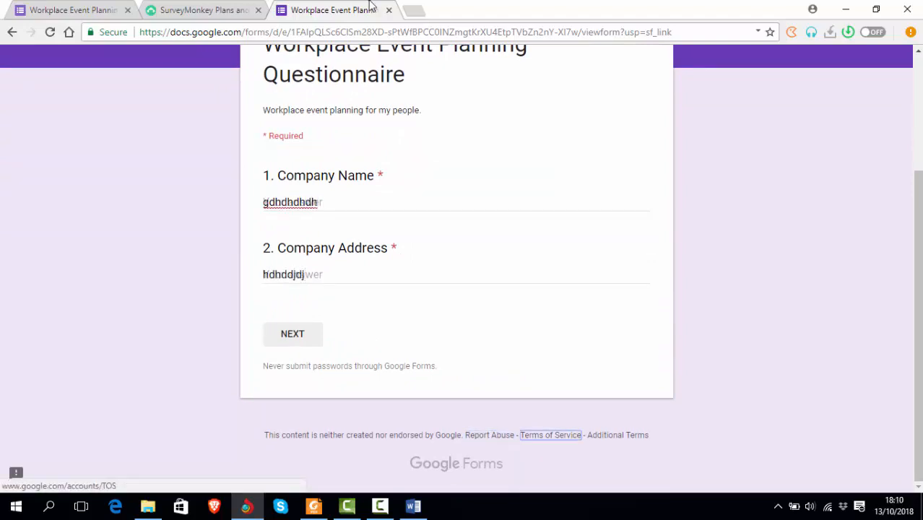
{"action": "left_click", "coordinate": [287, 340]}
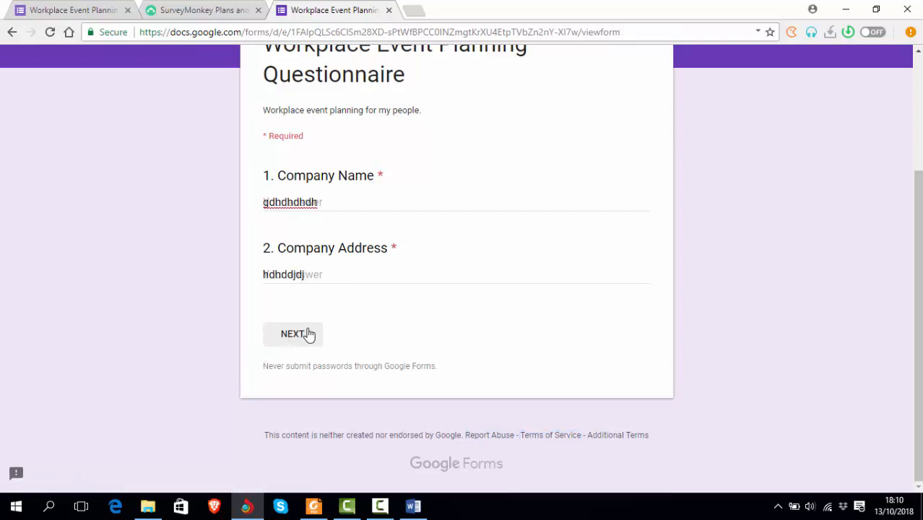
{"action": "scroll", "coordinate": [312, 334], "scroll_direction": "down", "scroll_amount": 3}
{"action": "left_click", "coordinate": [303, 338]}
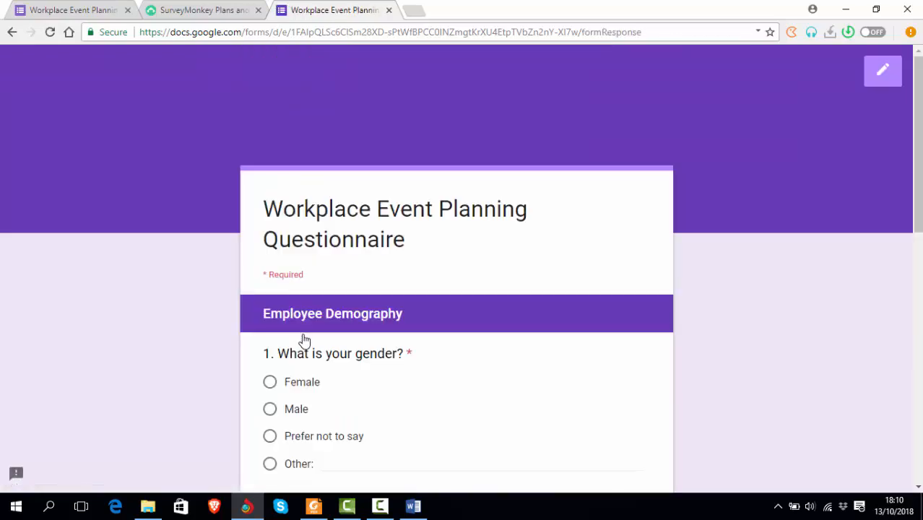
Answer the Employee Demography questions with gender Male, age 51 – 65 and marital status Divorced, and continue to the following section
{"action": "scroll", "coordinate": [304, 339], "scroll_direction": "down", "scroll_amount": 2}
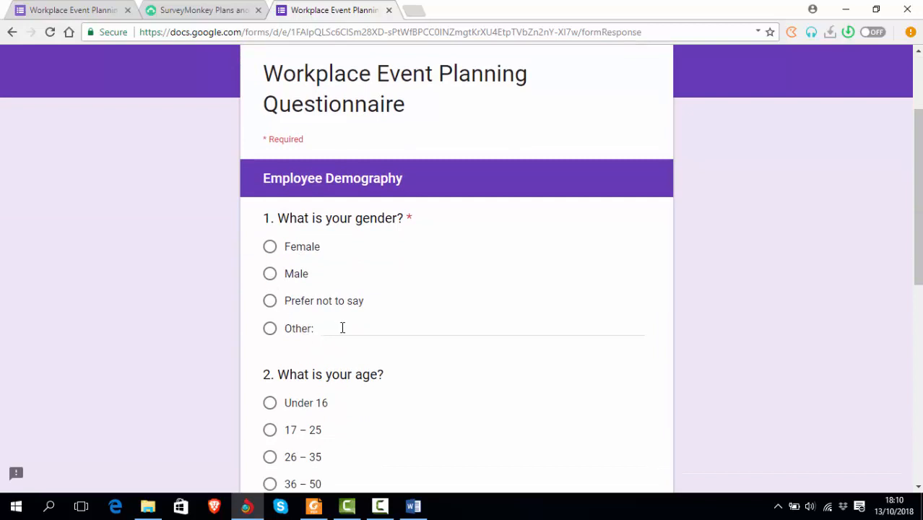
{"action": "left_click", "coordinate": [269, 272]}
{"action": "scroll", "coordinate": [357, 373], "scroll_direction": "down", "scroll_amount": 4}
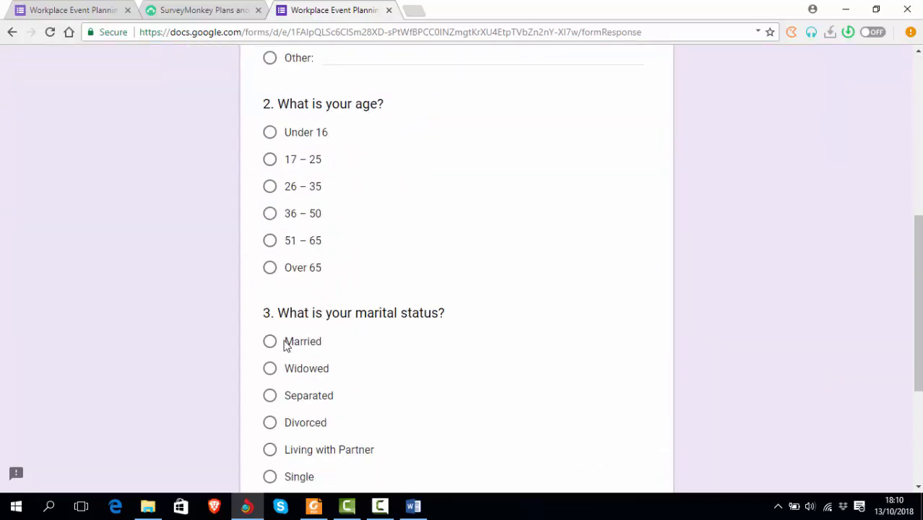
{"action": "left_click", "coordinate": [270, 240]}
{"action": "scroll", "coordinate": [304, 311], "scroll_direction": "down", "scroll_amount": 3}
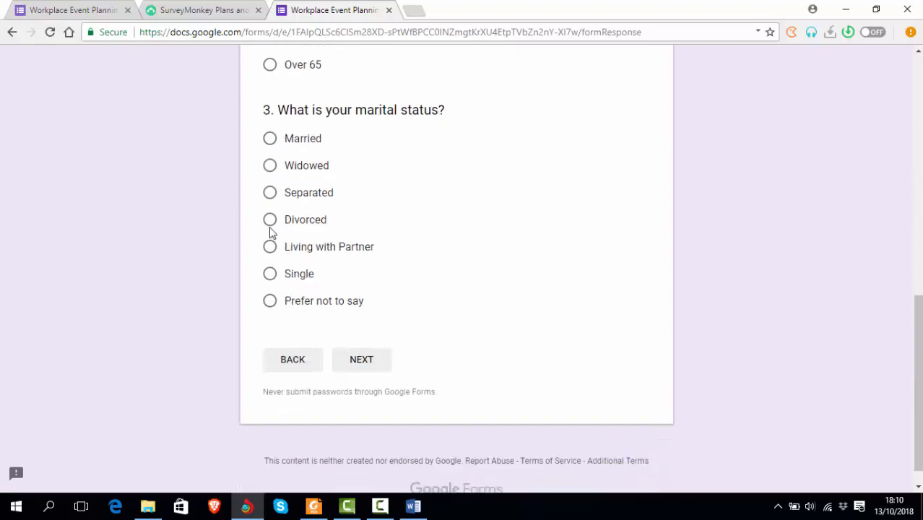
{"action": "scroll", "coordinate": [293, 260], "scroll_direction": "down", "scroll_amount": 1}
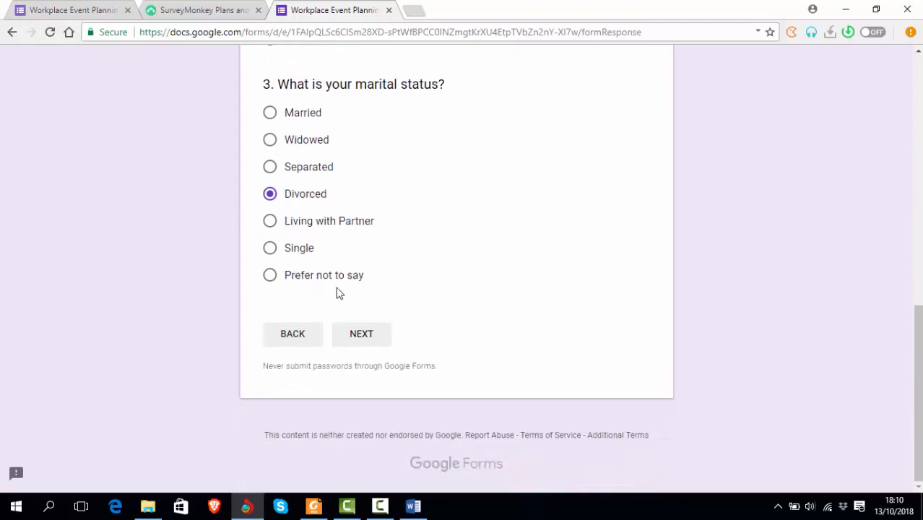
{"action": "left_click", "coordinate": [369, 336]}
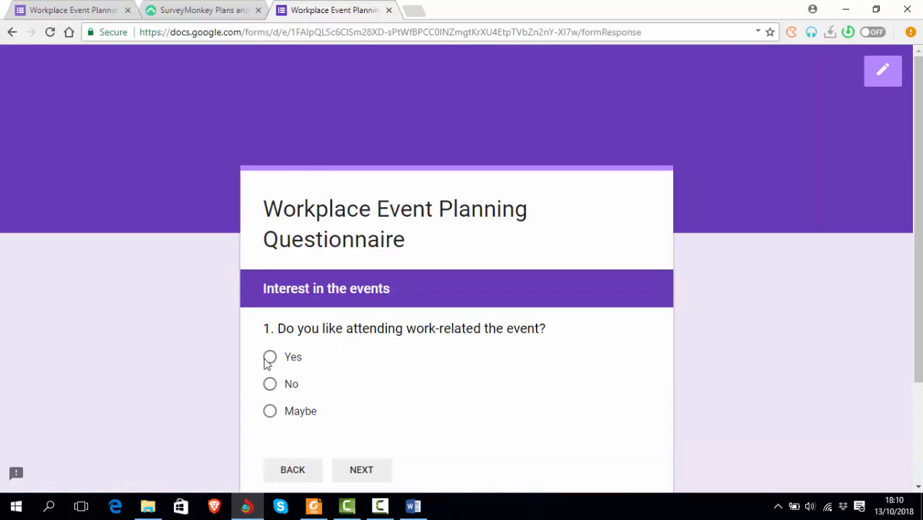
Answer Yes to "Do you like attending work-related the event?" and continue to the following section
{"action": "scroll", "coordinate": [312, 342], "scroll_direction": "down", "scroll_amount": 1}
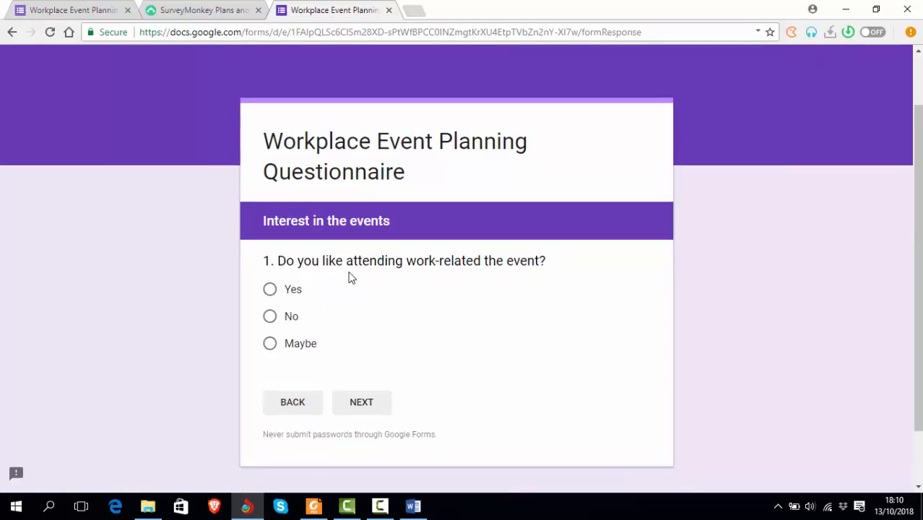
{"action": "left_click", "coordinate": [270, 289]}
{"action": "scroll", "coordinate": [586, 348], "scroll_direction": "down", "scroll_amount": 2}
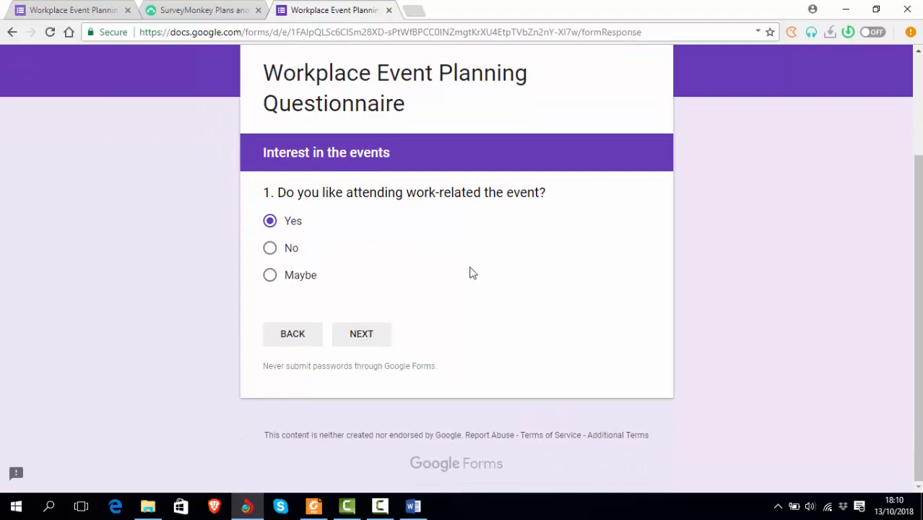
{"action": "left_click", "coordinate": [360, 336]}
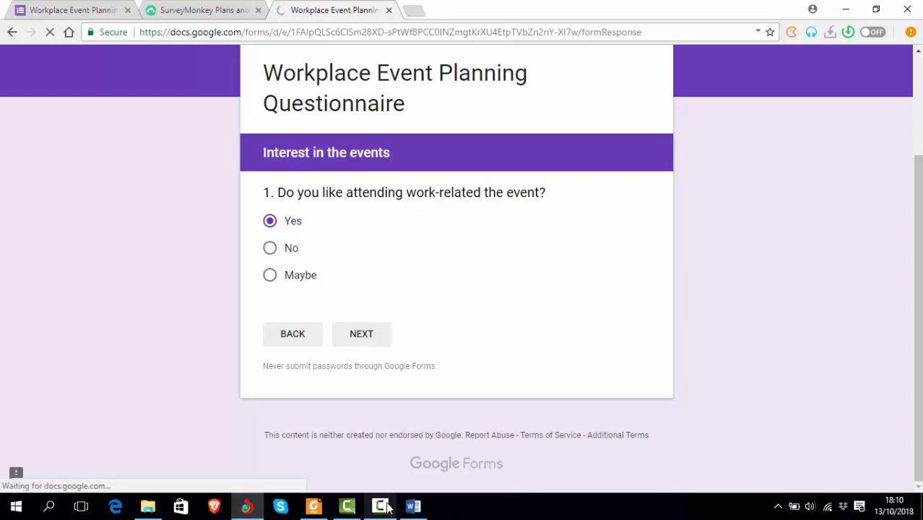
{"action": "mouse_move", "coordinate": [381, 506]}
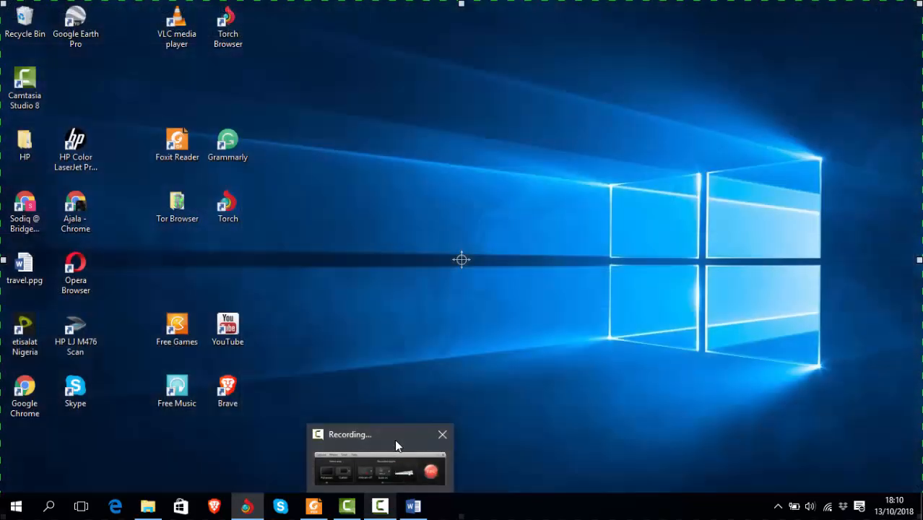
{"action": "left_click", "coordinate": [394, 439]}
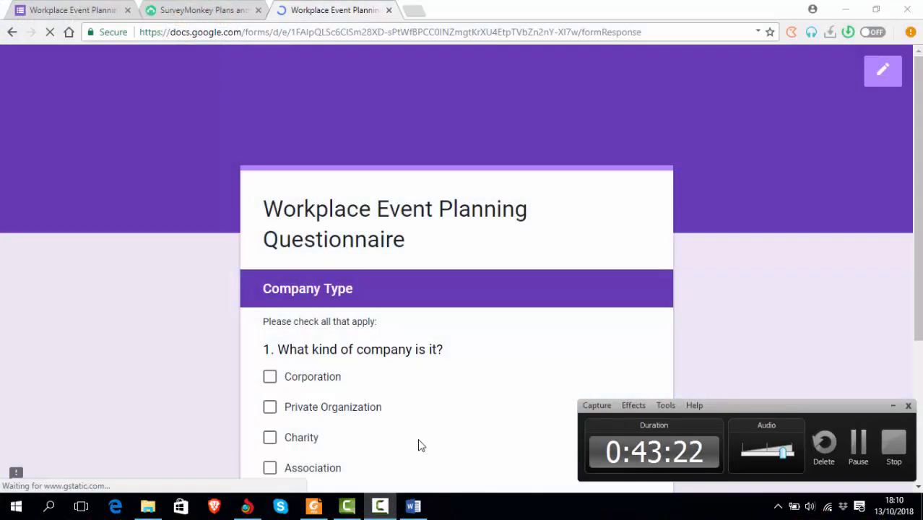
{"action": "left_click", "coordinate": [860, 449]}
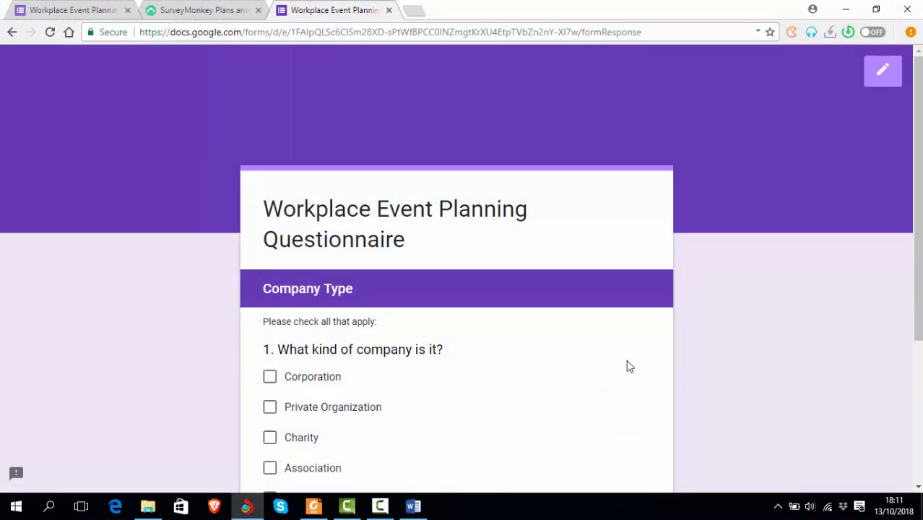
{"action": "scroll", "coordinate": [623, 373], "scroll_direction": "down", "scroll_amount": 3}
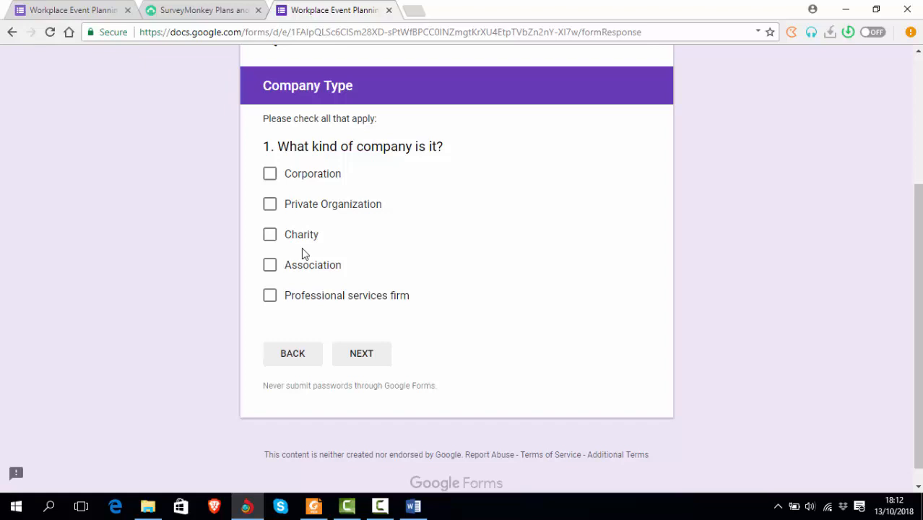
{"action": "mouse_move", "coordinate": [380, 506]}
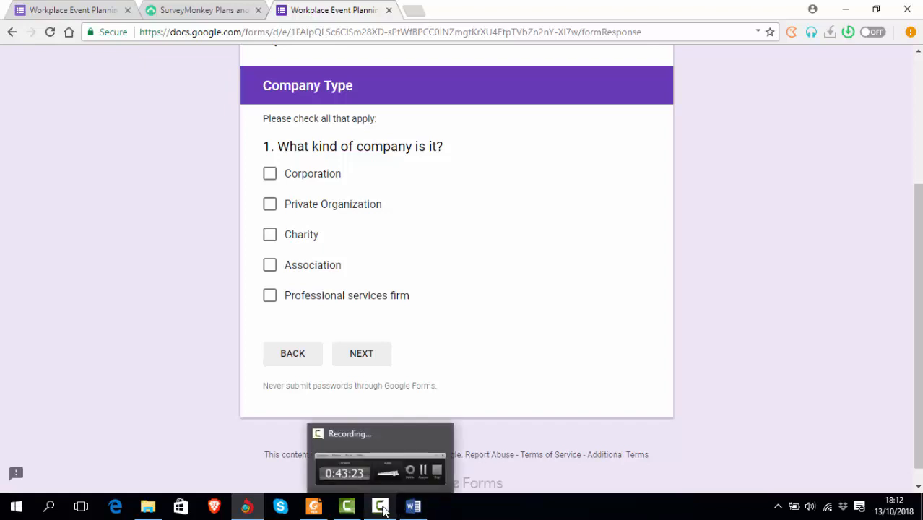
{"action": "left_click", "coordinate": [387, 452]}
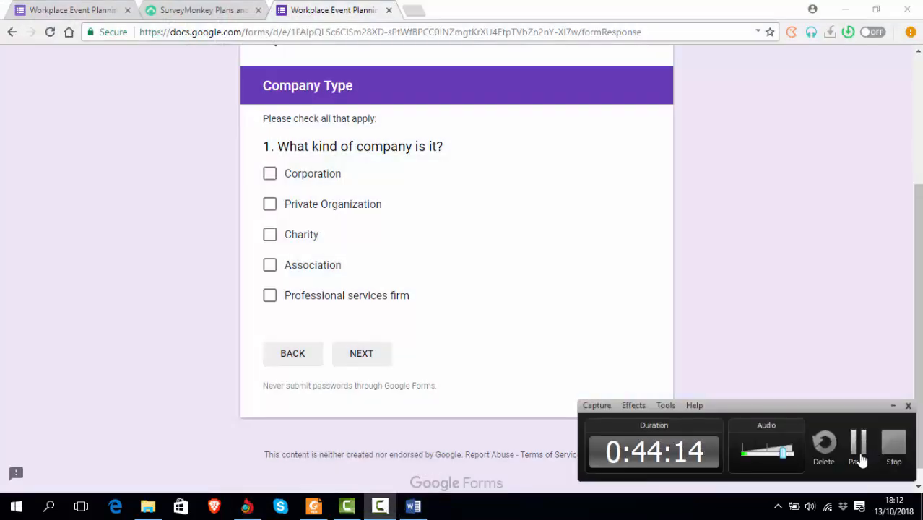
{"action": "left_click", "coordinate": [859, 458]}
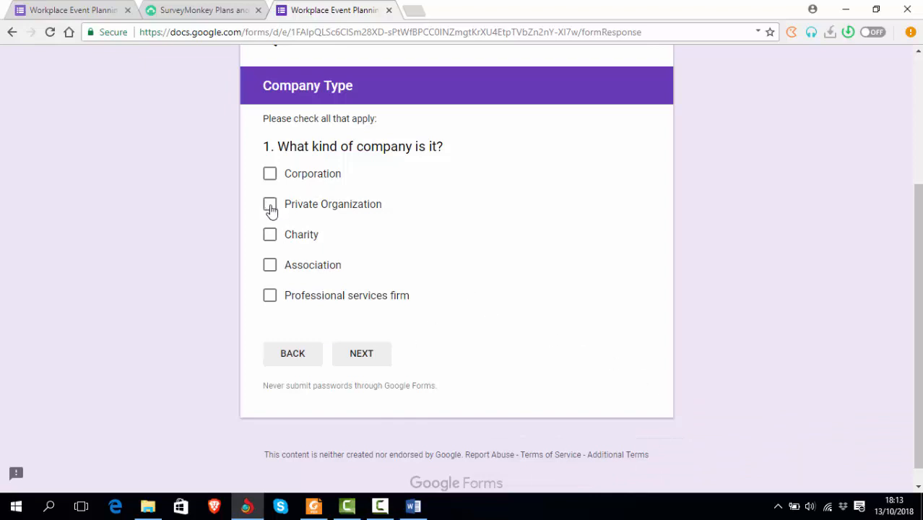
Reload the Company Type page with form resubmission, choose Private Organization as the kind of company, and continue
{"action": "left_click", "coordinate": [49, 33]}
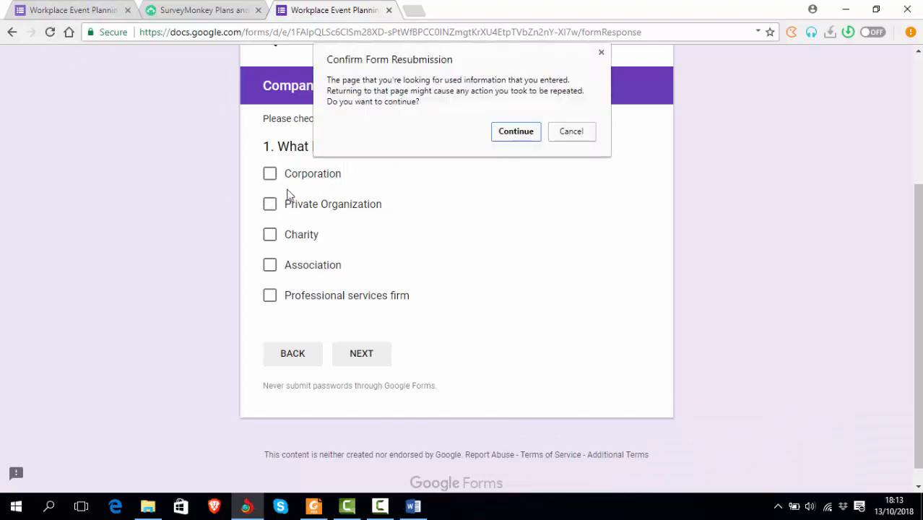
{"action": "left_click", "coordinate": [519, 132]}
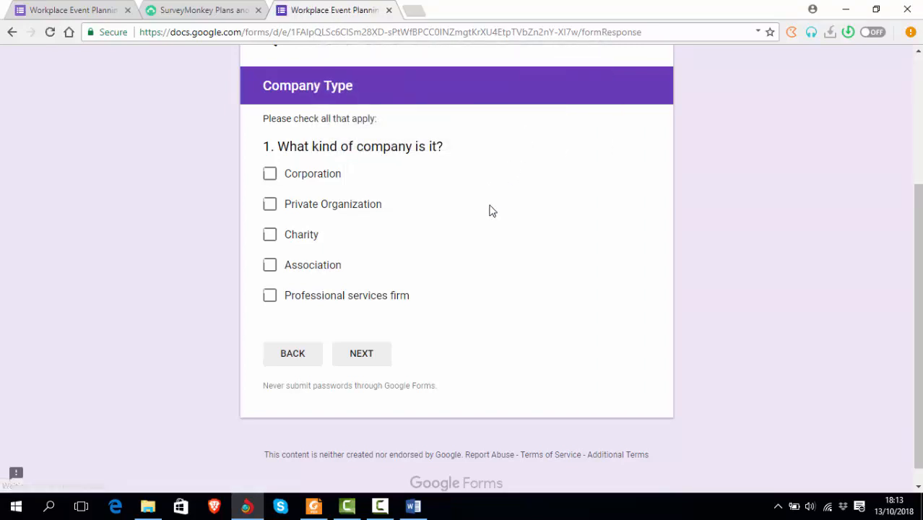
{"action": "left_click", "coordinate": [270, 208]}
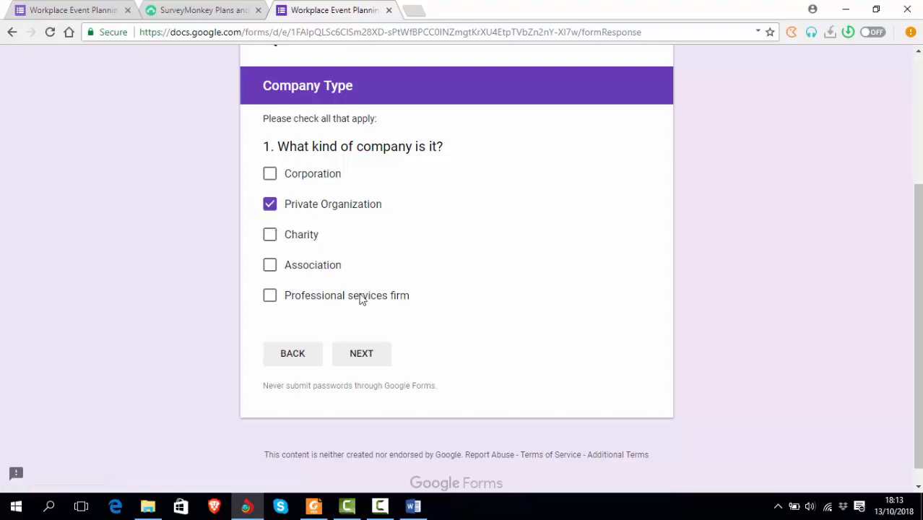
{"action": "left_click", "coordinate": [362, 356]}
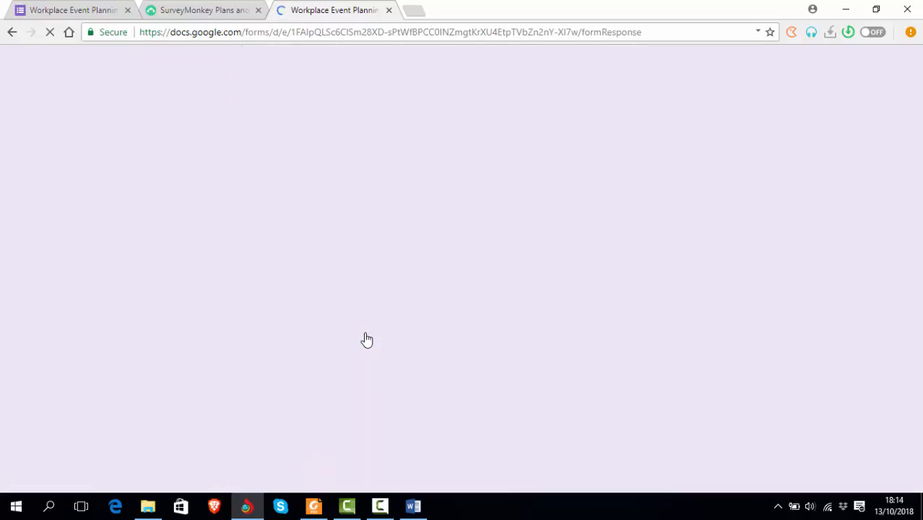
Review the event type and main goals questions, and go back through Company Type to the Interest in the events section
{"action": "scroll", "coordinate": [380, 327], "scroll_direction": "down", "scroll_amount": 5}
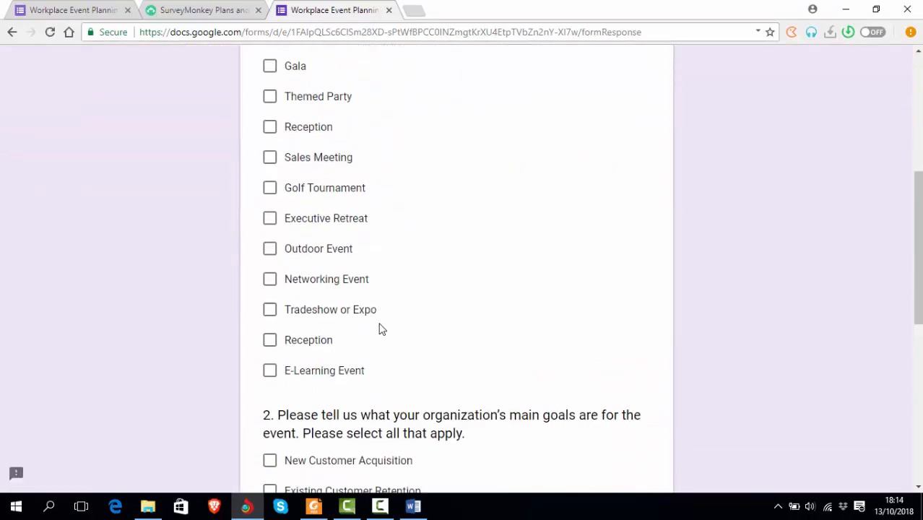
{"action": "scroll", "coordinate": [378, 330], "scroll_direction": "up", "scroll_amount": 4}
{"action": "scroll", "coordinate": [377, 332], "scroll_direction": "down", "scroll_amount": 3}
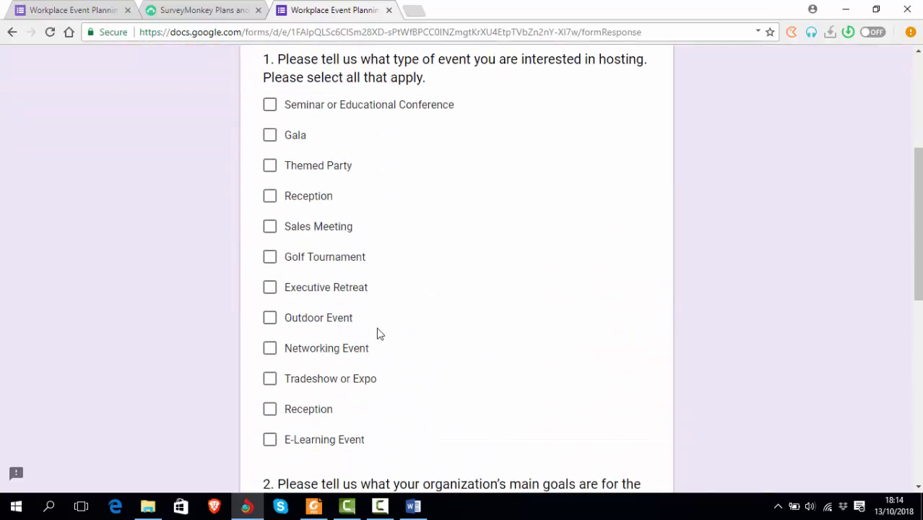
{"action": "scroll", "coordinate": [376, 337], "scroll_direction": "down", "scroll_amount": 7}
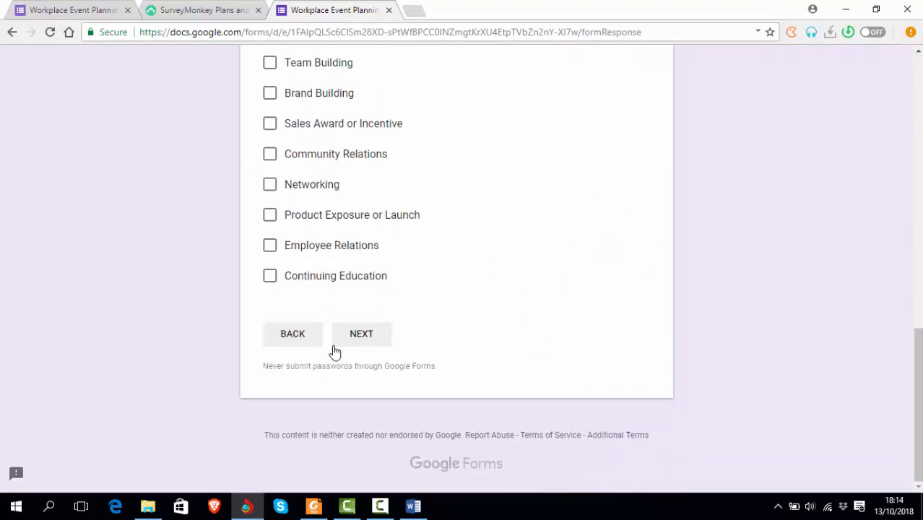
{"action": "left_click", "coordinate": [292, 341]}
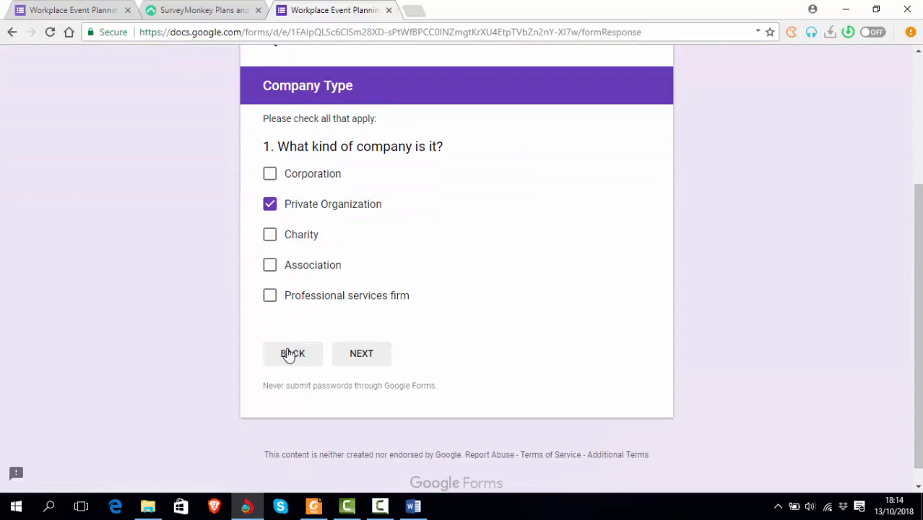
{"action": "left_click", "coordinate": [289, 355]}
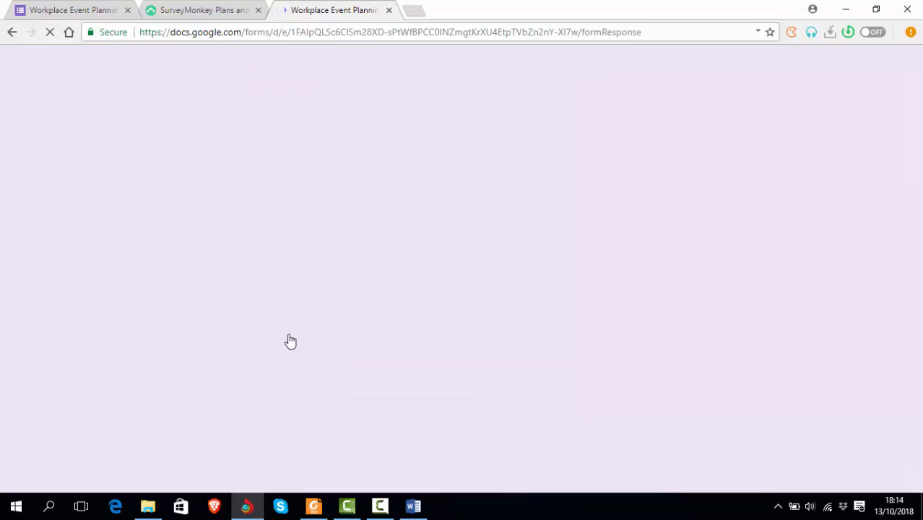
Check the branching for the work-related event question in the Word document Event-Planning-Questionnaire, and return to that question in the live form
{"action": "key", "text": "alt+Tab"}
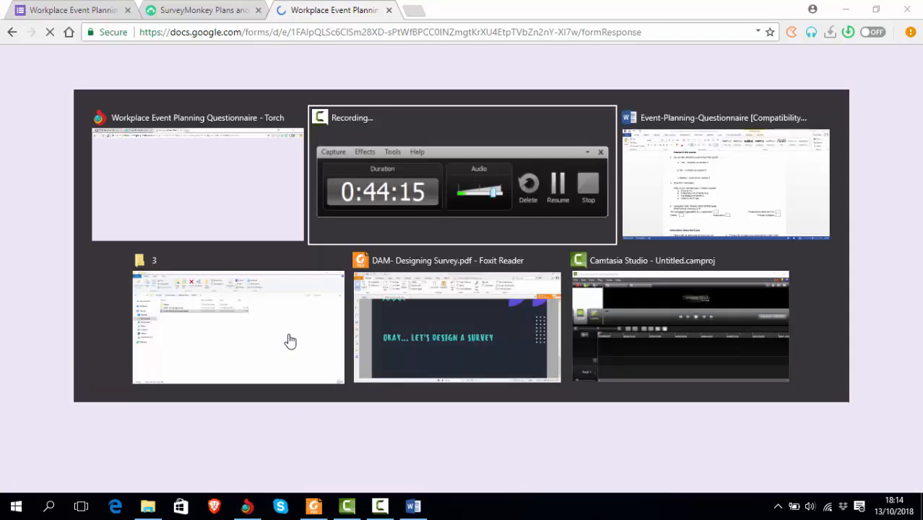
{"action": "key", "text": "alt+Tab"}
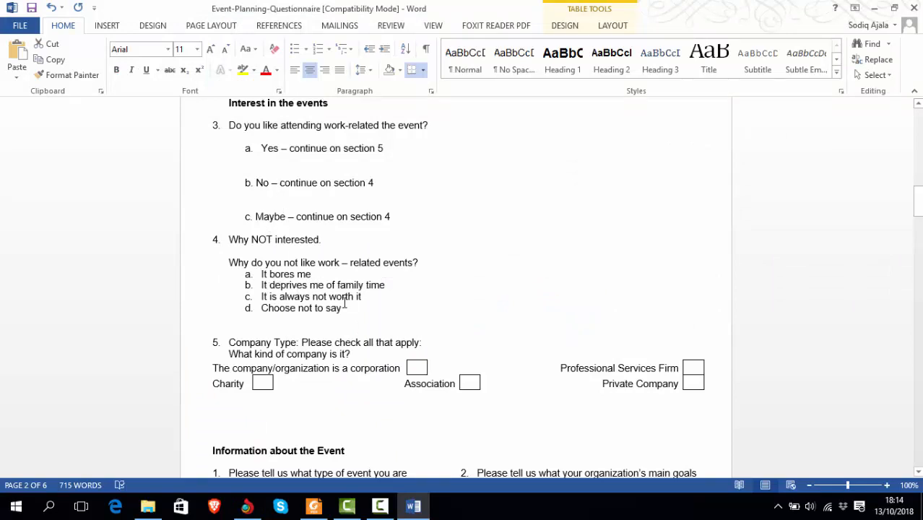
{"action": "key", "text": "alt+Tab"}
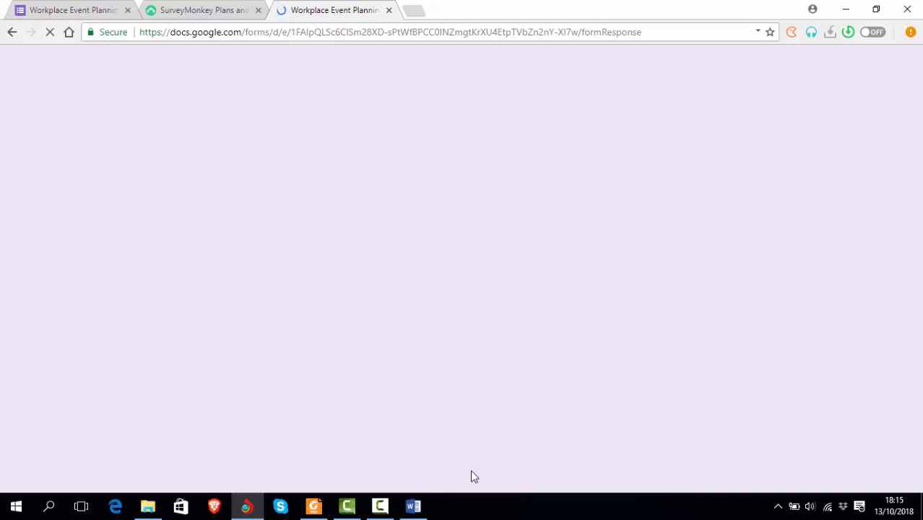
{"action": "scroll", "coordinate": [575, 447], "scroll_direction": "down", "scroll_amount": 1}
{"action": "scroll", "coordinate": [575, 452], "scroll_direction": "down", "scroll_amount": 3}
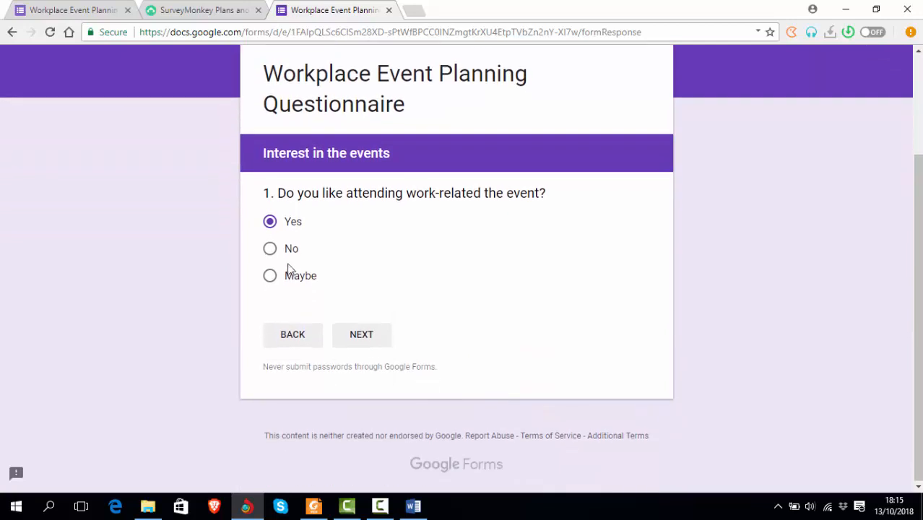
Answer No to the work-related event question, check its branching in the Word document, and continue to the following section of the form
{"action": "left_click", "coordinate": [271, 250]}
{"action": "key", "text": "alt+Tab"}
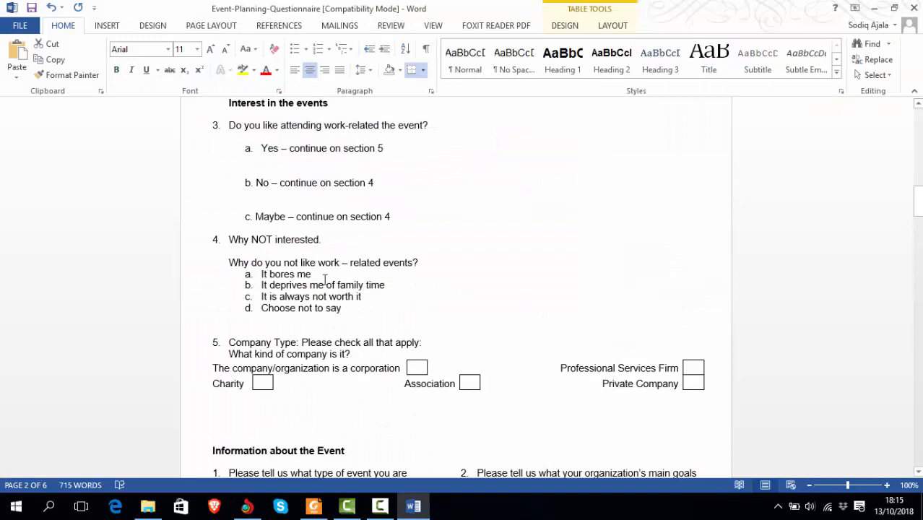
{"action": "key", "text": "alt"}
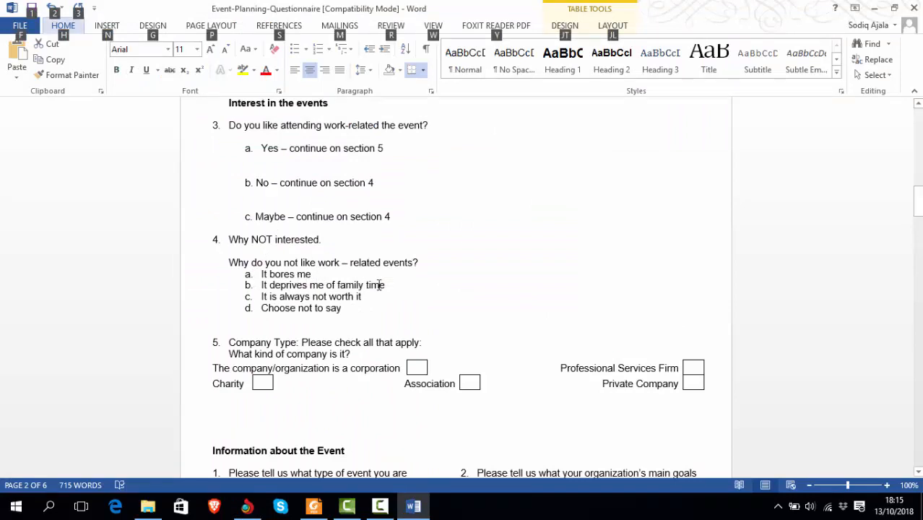
{"action": "key", "text": "Escape"}
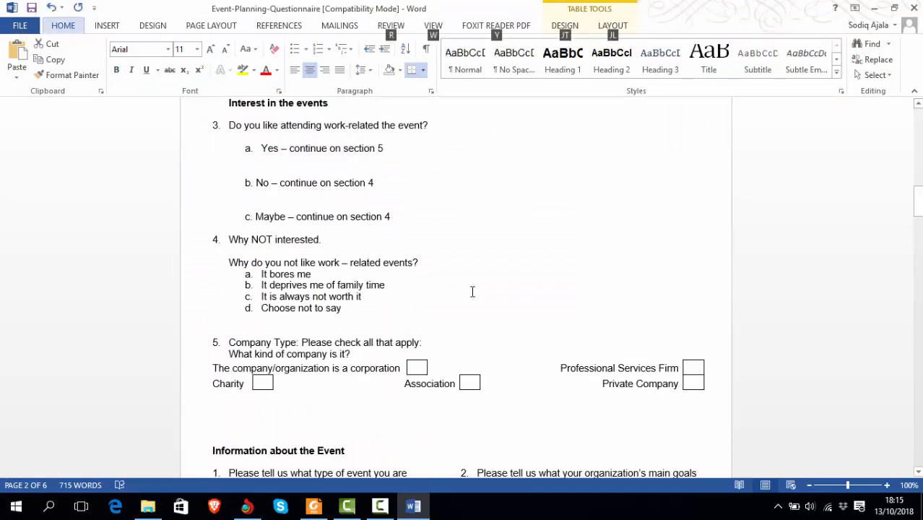
{"action": "key", "text": "alt+Tab"}
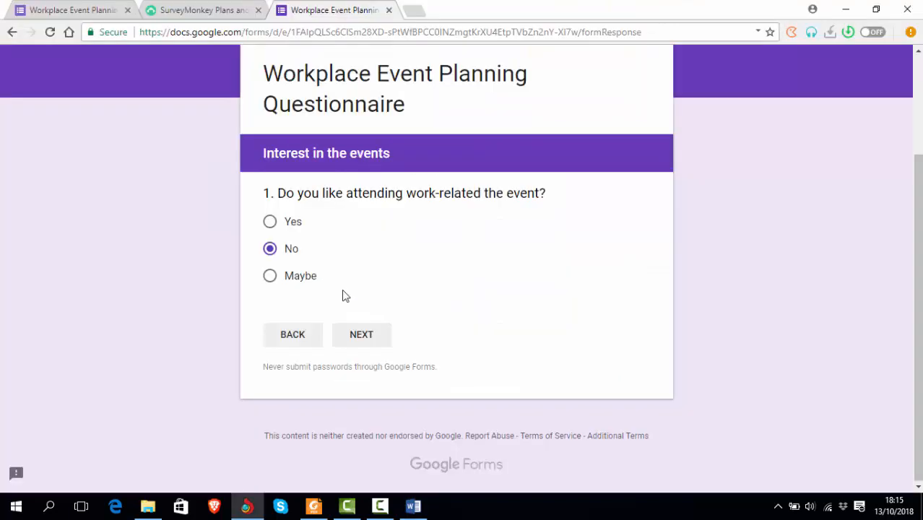
{"action": "left_click", "coordinate": [362, 335]}
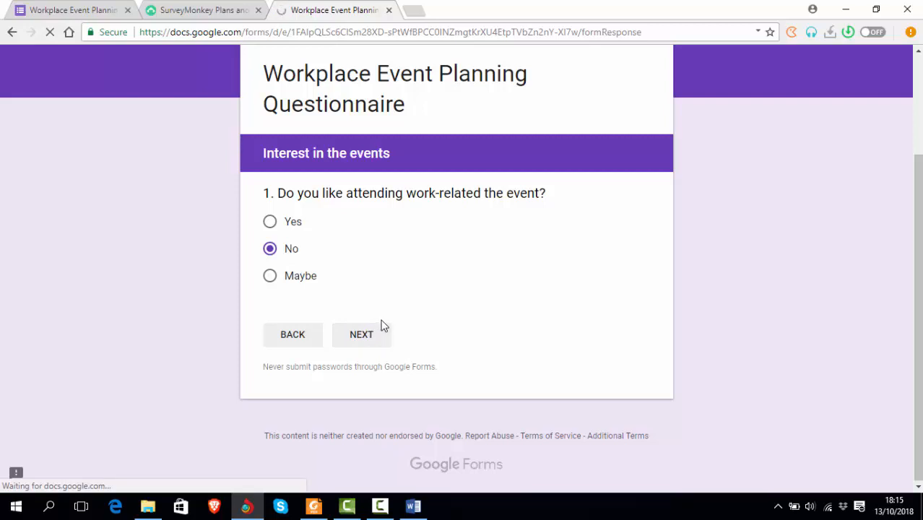
{"action": "scroll", "coordinate": [383, 325], "scroll_direction": "down", "scroll_amount": 3}
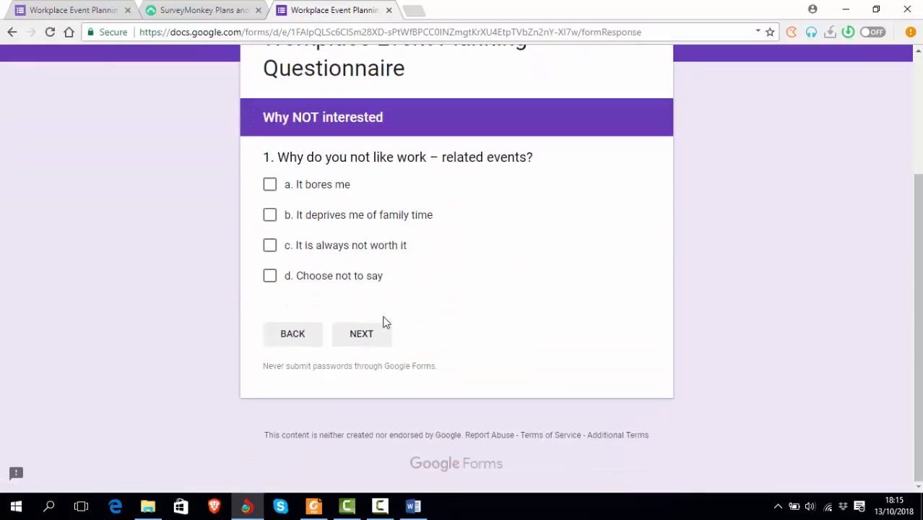
Return to the work-related event question, answer Yes, check its branching in the Word document, and continue past Company Type
{"action": "left_click", "coordinate": [291, 341]}
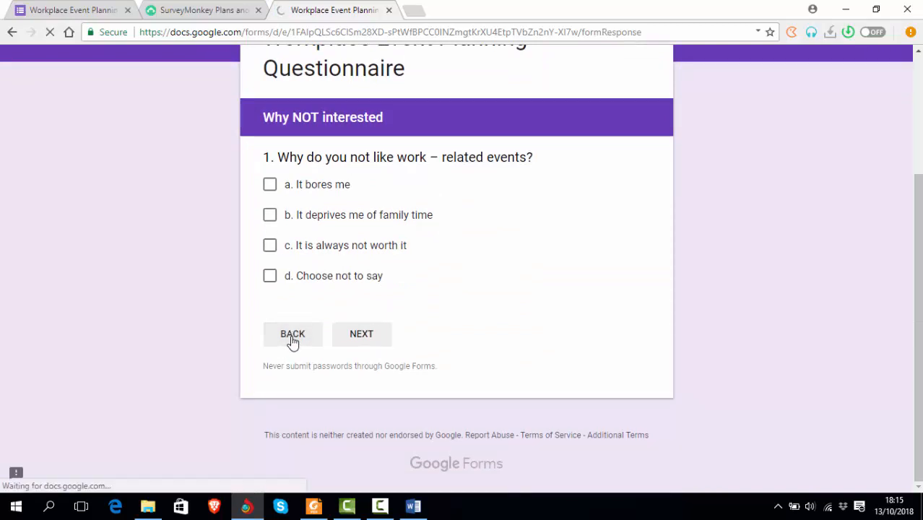
{"action": "scroll", "coordinate": [296, 318], "scroll_direction": "down", "scroll_amount": 2}
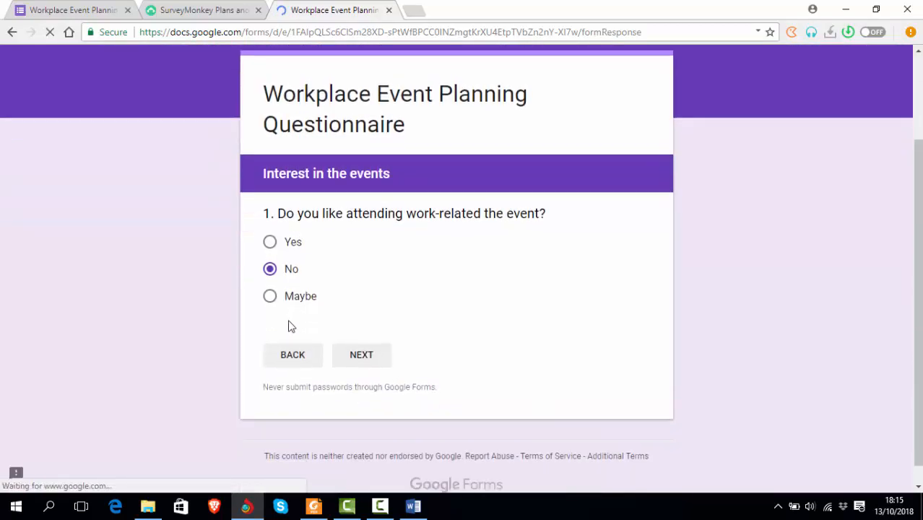
{"action": "left_click", "coordinate": [269, 223]}
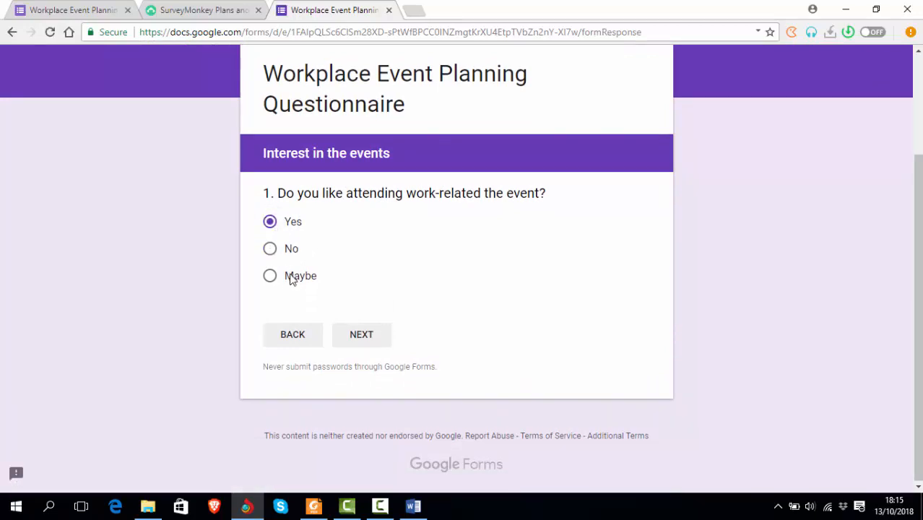
{"action": "key", "text": "alt+Tab"}
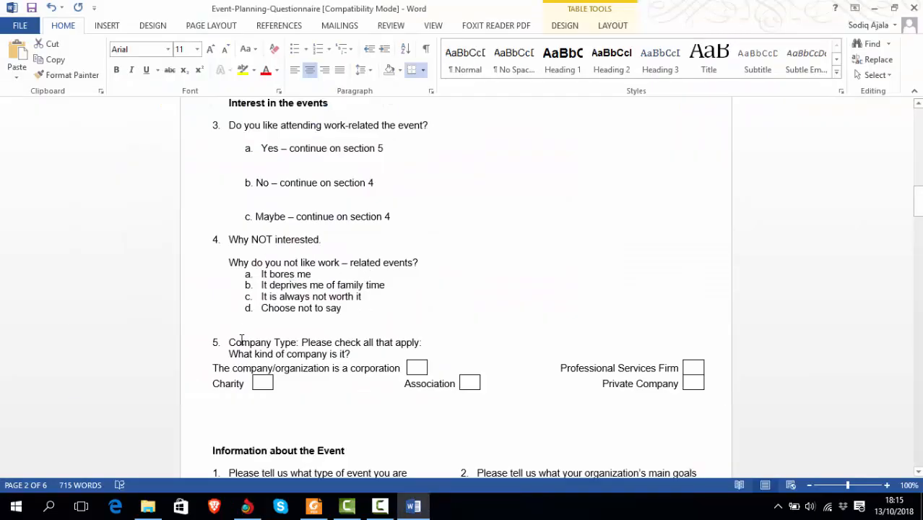
{"action": "key", "text": "alt+Tab"}
{"action": "left_click", "coordinate": [359, 343]}
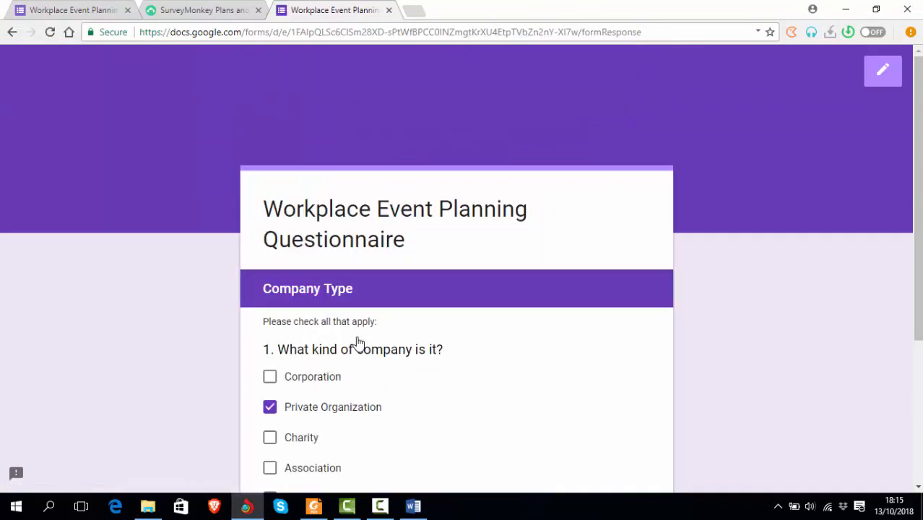
{"action": "scroll", "coordinate": [489, 342], "scroll_direction": "down", "scroll_amount": 3}
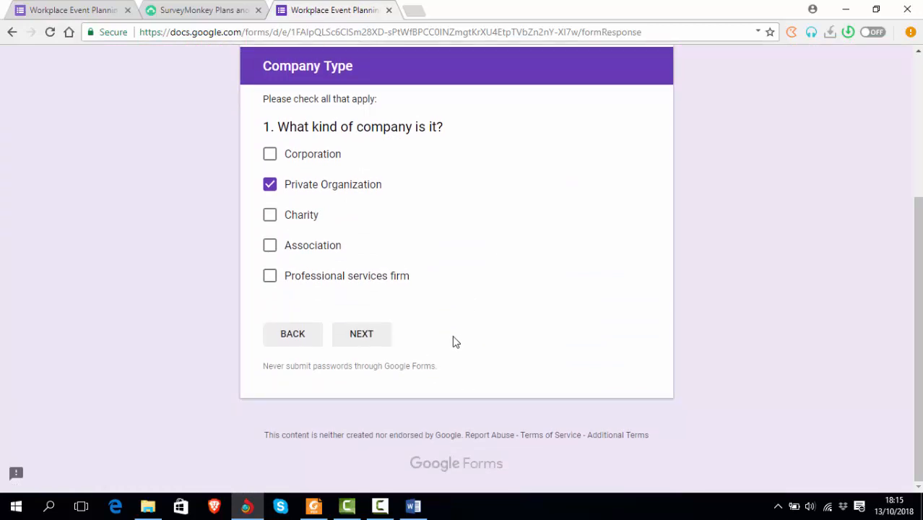
{"action": "left_click", "coordinate": [361, 334]}
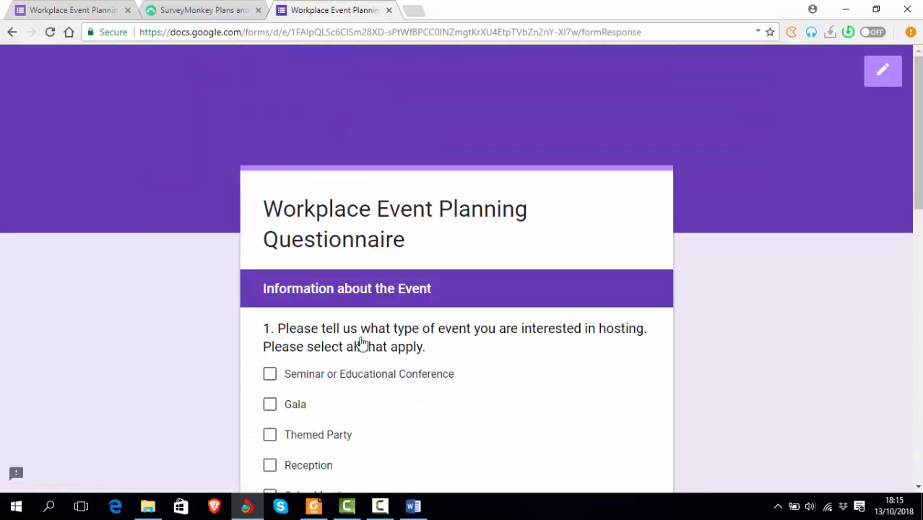
Select Seminar or Educational Conference, Gala, Themed Party, Reception, Sales Meeting and Golf Tournament as the event types of interest
{"action": "scroll", "coordinate": [368, 335], "scroll_direction": "down", "scroll_amount": 4}
{"action": "scroll", "coordinate": [270, 210], "scroll_direction": "up", "scroll_amount": 3}
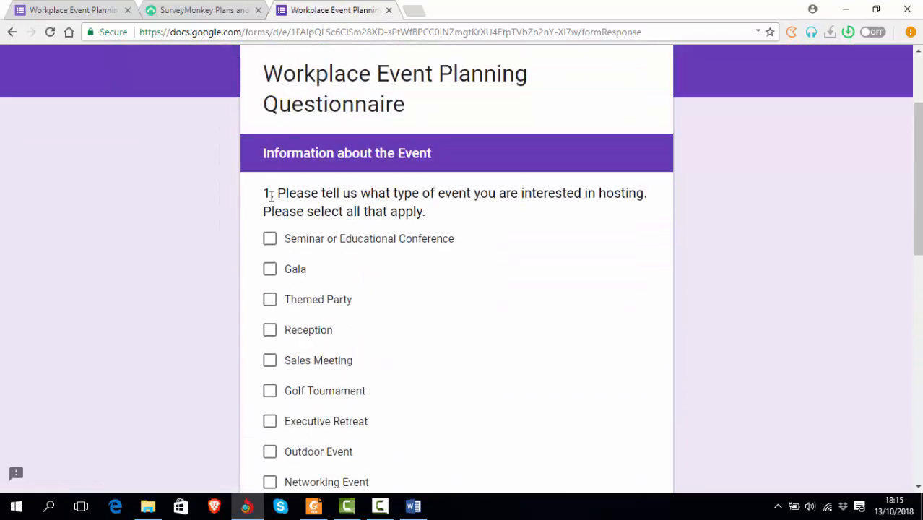
{"action": "left_click", "coordinate": [270, 239]}
{"action": "left_click", "coordinate": [270, 268]}
{"action": "left_click", "coordinate": [270, 299]}
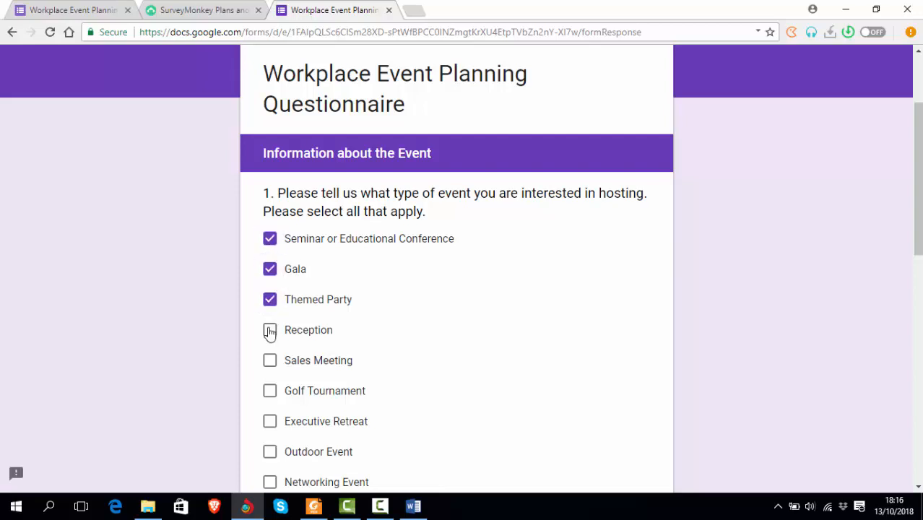
{"action": "left_click", "coordinate": [270, 330]}
{"action": "left_click", "coordinate": [270, 360]}
{"action": "left_click", "coordinate": [270, 391]}
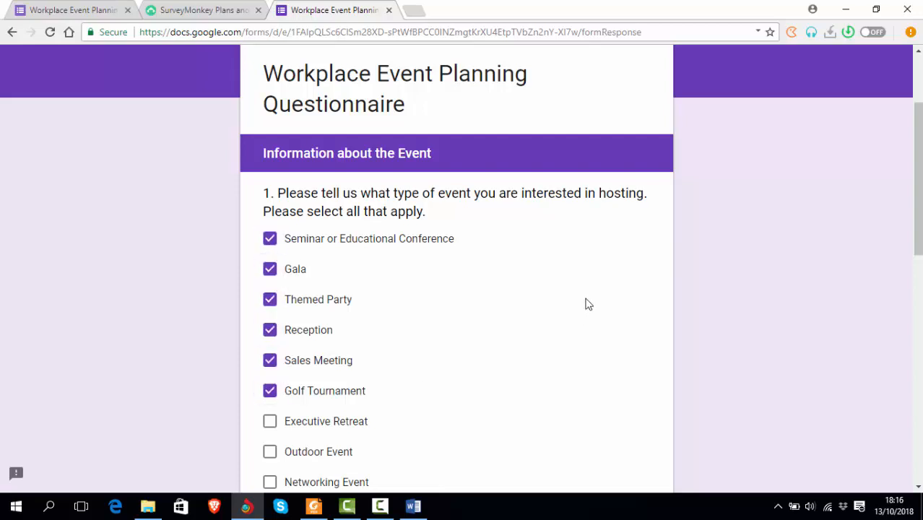
Select Team Building, Brand Building, Sales Award or Incentive and Community Relations as main goals, and continue to the following section
{"action": "scroll", "coordinate": [588, 302], "scroll_direction": "down", "scroll_amount": 5}
{"action": "scroll", "coordinate": [567, 326], "scroll_direction": "down", "scroll_amount": 3}
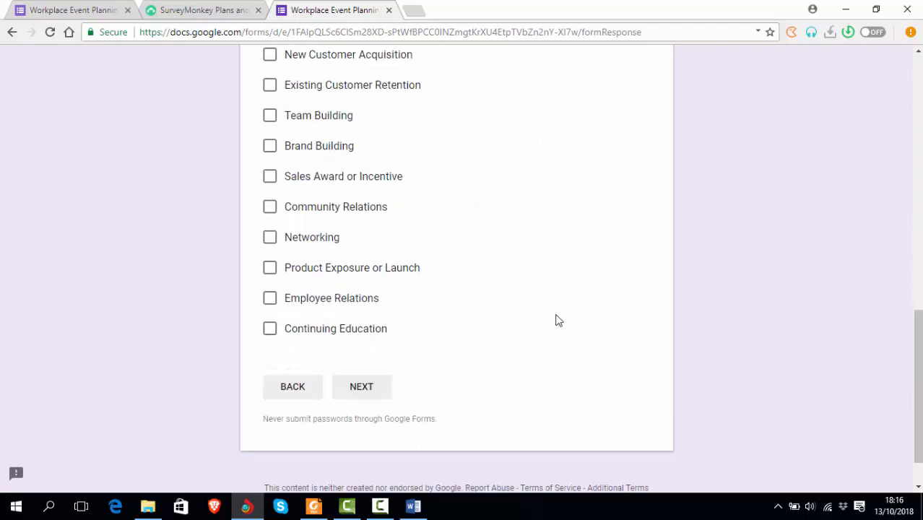
{"action": "left_click", "coordinate": [269, 115]}
{"action": "left_click", "coordinate": [271, 146]}
{"action": "left_click", "coordinate": [270, 178]}
{"action": "left_click", "coordinate": [269, 207]}
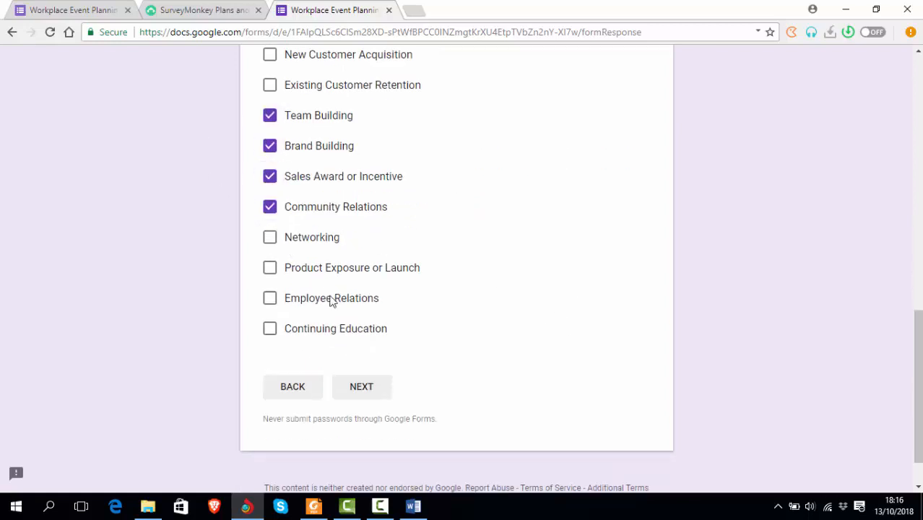
{"action": "left_click", "coordinate": [363, 390]}
Choose $6k - $10k as the estimated event budget and Speaker or Talent Sourcing as the additional service
{"action": "scroll", "coordinate": [455, 309], "scroll_direction": "down", "scroll_amount": 2}
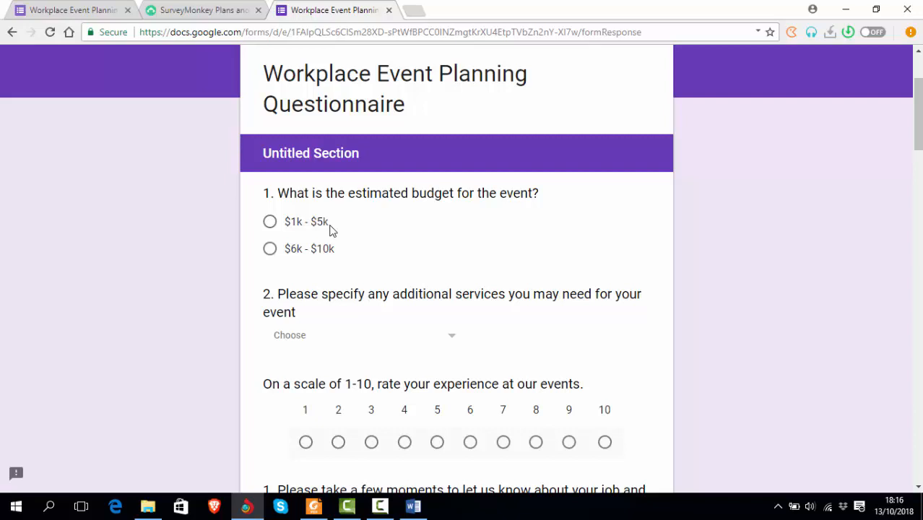
{"action": "left_click", "coordinate": [269, 222]}
{"action": "left_click", "coordinate": [269, 250]}
{"action": "scroll", "coordinate": [478, 263], "scroll_direction": "down", "scroll_amount": 1}
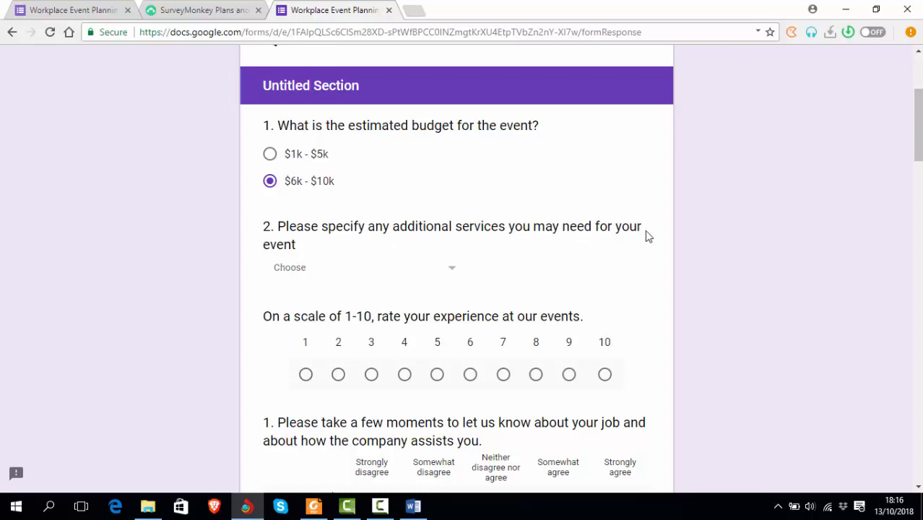
{"action": "left_click", "coordinate": [454, 273]}
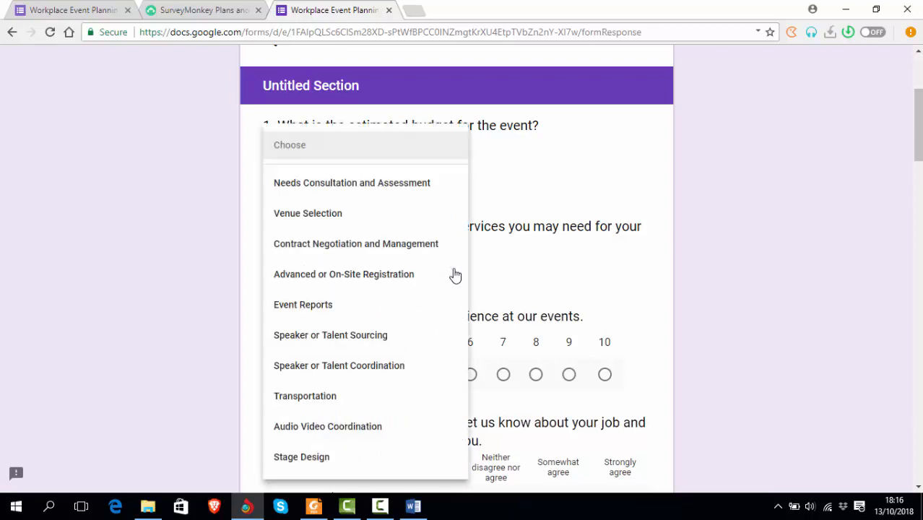
{"action": "left_click", "coordinate": [812, 287]}
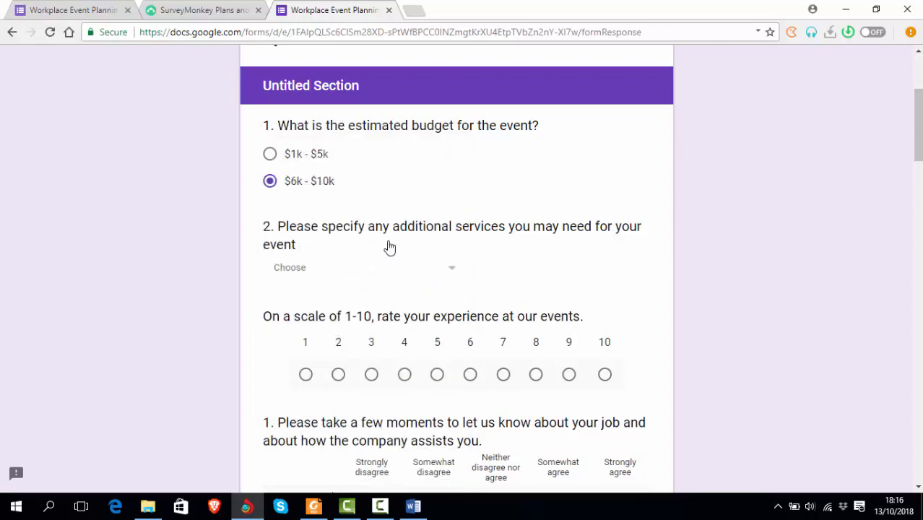
{"action": "left_click", "coordinate": [456, 276]}
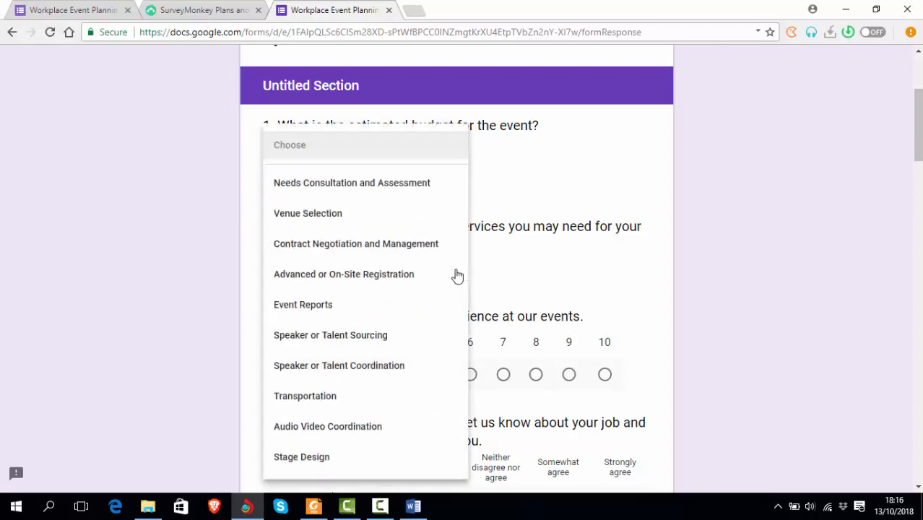
{"action": "left_click", "coordinate": [359, 345]}
Rate the experience at the events as 8 on the 1-10 scale
{"action": "scroll", "coordinate": [705, 294], "scroll_direction": "down", "scroll_amount": 3}
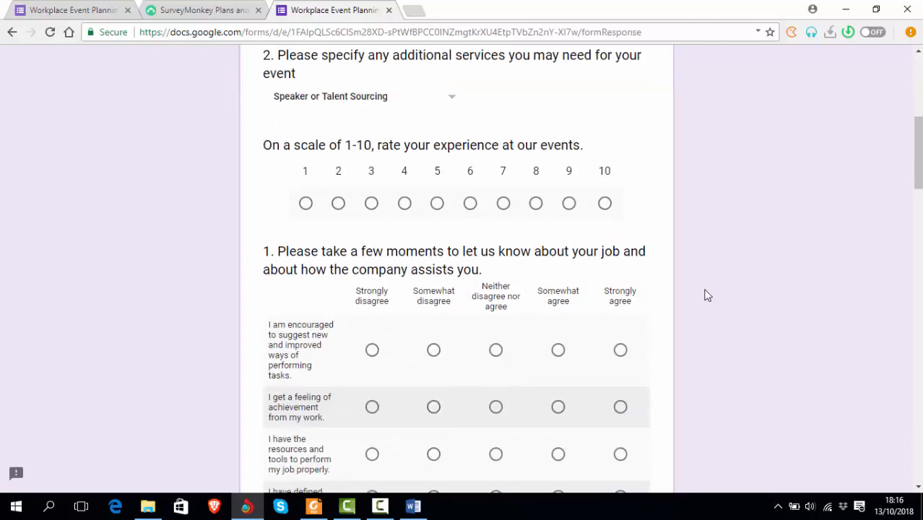
{"action": "scroll", "coordinate": [705, 295], "scroll_direction": "up", "scroll_amount": 1}
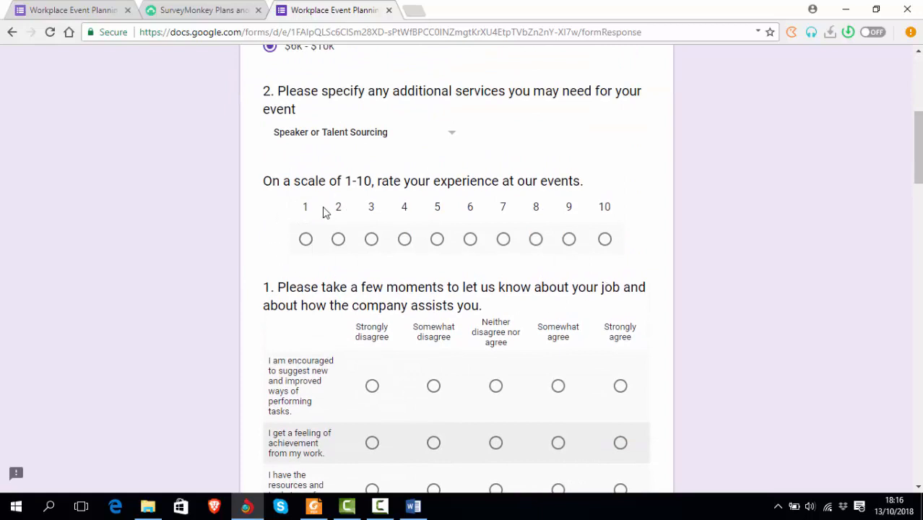
{"action": "left_click", "coordinate": [535, 240]}
In the first job grid, rate encouragement, resources and defined goals Neither disagree nor agree, and achievement and keeping employees up-to-date Somewhat disagree
{"action": "scroll", "coordinate": [525, 311], "scroll_direction": "down", "scroll_amount": 2}
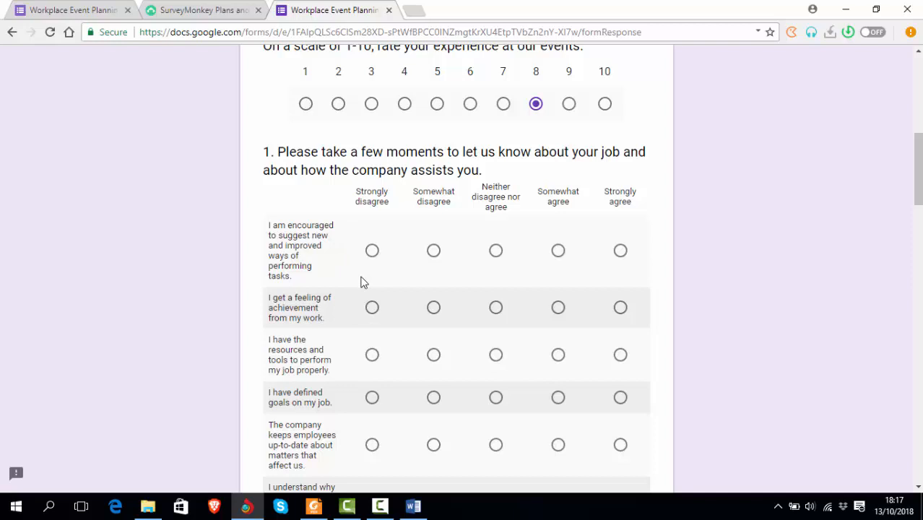
{"action": "left_click", "coordinate": [495, 252]}
{"action": "left_click", "coordinate": [556, 253]}
{"action": "left_click", "coordinate": [495, 251]}
{"action": "left_click", "coordinate": [433, 307]}
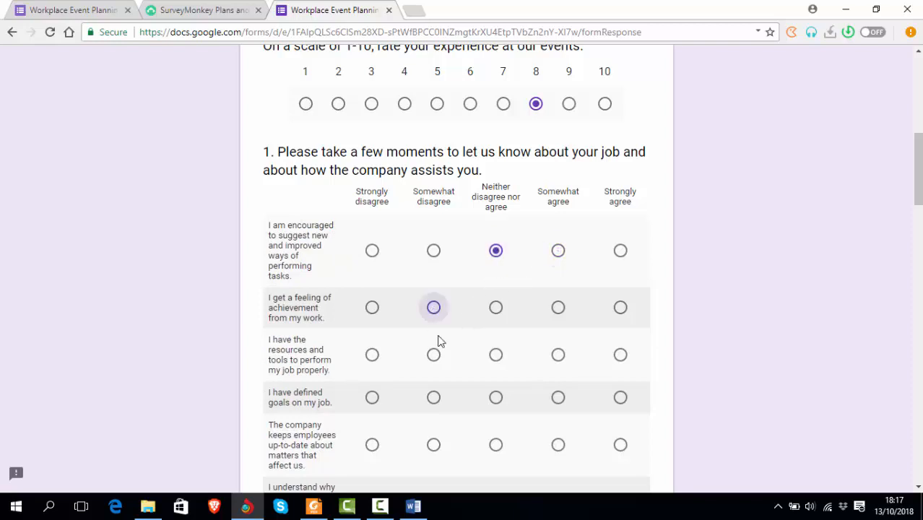
{"action": "left_click", "coordinate": [496, 354]}
{"action": "left_click", "coordinate": [496, 397]}
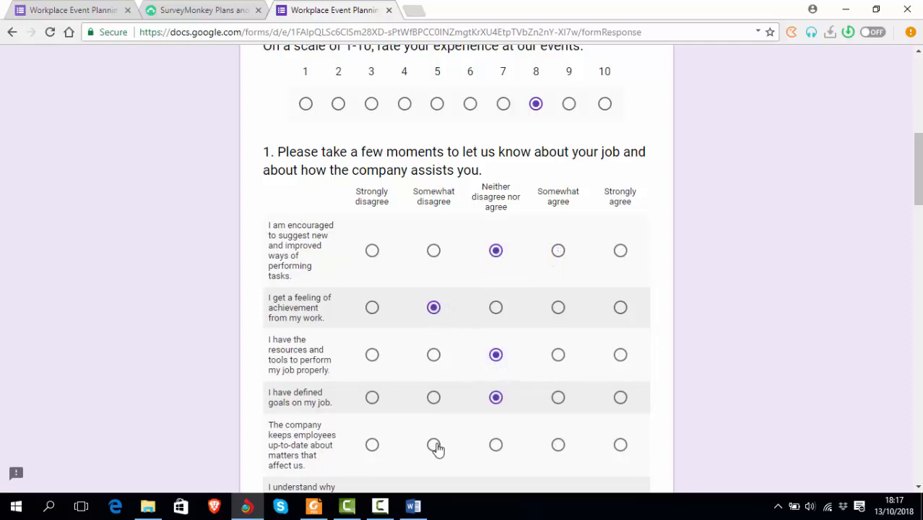
{"action": "left_click", "coordinate": [433, 445]}
Rate diversity, abilities, department information and job happiness Neither disagree nor agree, supervisor, company information and advancement Somewhat agree, and upper management Somewhat disagree
{"action": "scroll", "coordinate": [560, 408], "scroll_direction": "down", "scroll_amount": 3}
{"action": "left_click", "coordinate": [496, 306]}
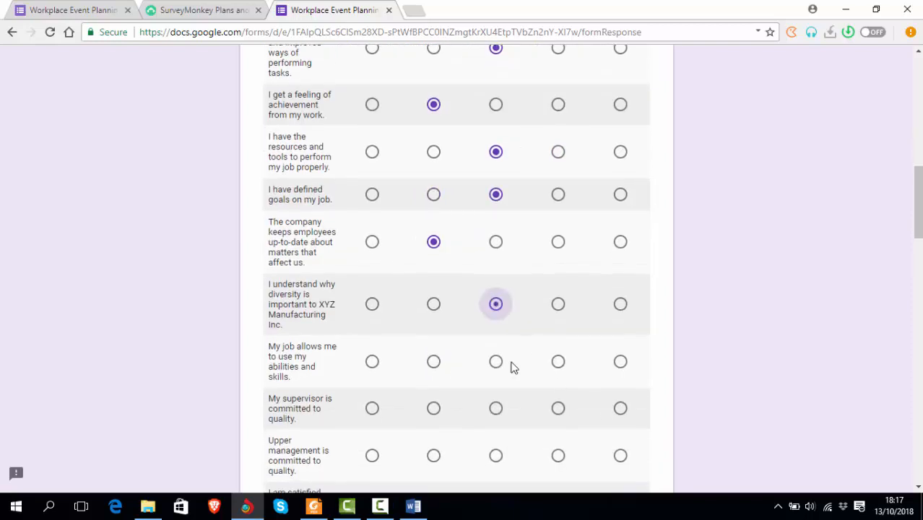
{"action": "left_click", "coordinate": [495, 365]}
{"action": "left_click", "coordinate": [558, 408]}
{"action": "scroll", "coordinate": [570, 398], "scroll_direction": "down", "scroll_amount": 4}
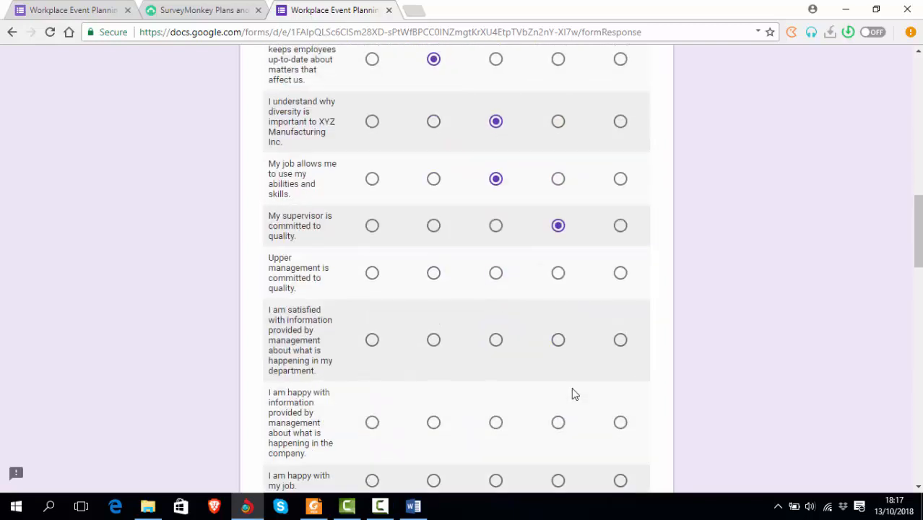
{"action": "left_click", "coordinate": [433, 185]}
{"action": "left_click", "coordinate": [495, 251]}
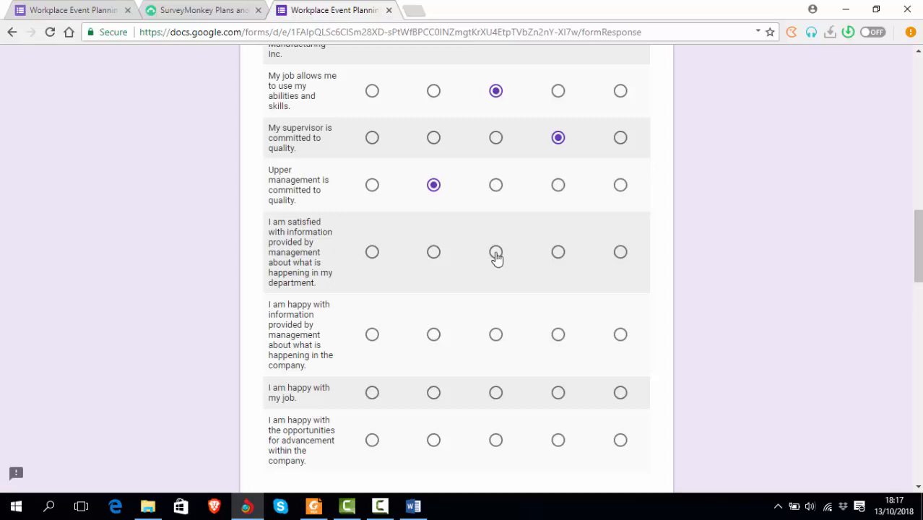
{"action": "left_click", "coordinate": [558, 334]}
{"action": "left_click", "coordinate": [495, 393]}
{"action": "scroll", "coordinate": [526, 386], "scroll_direction": "down", "scroll_amount": 3}
{"action": "left_click", "coordinate": [558, 237]}
In the second job grid, tick all five ratings from Strongly Disagree to Strongly agree for being encouraged to suggest new ways of performing tasks
{"action": "scroll", "coordinate": [593, 316], "scroll_direction": "down", "scroll_amount": 3}
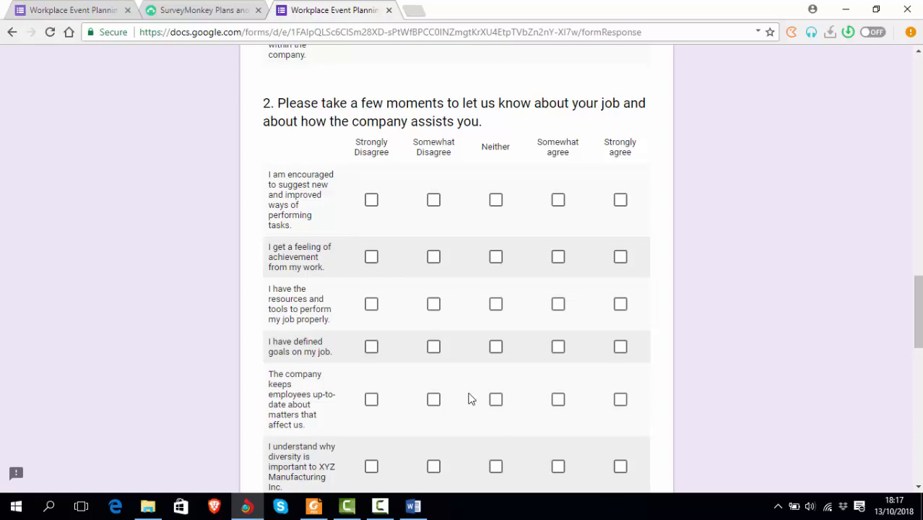
{"action": "left_click", "coordinate": [371, 201]}
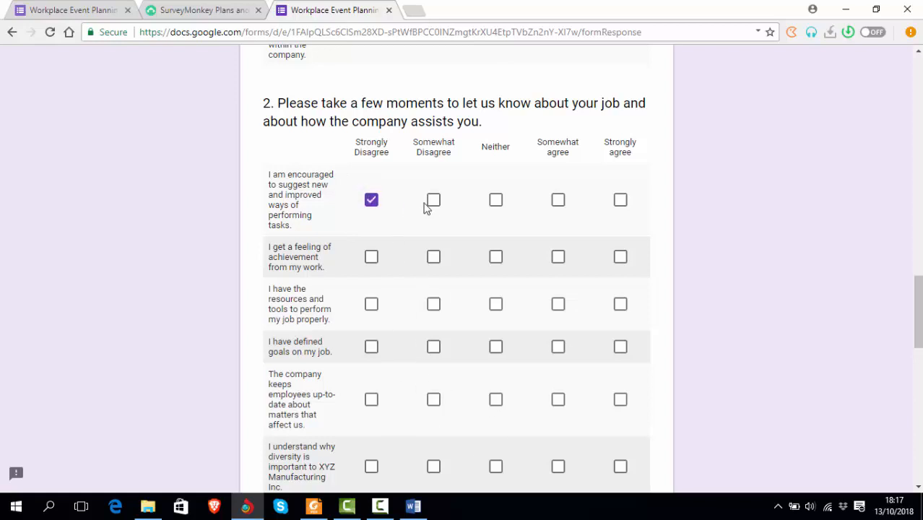
{"action": "left_click", "coordinate": [497, 208]}
{"action": "left_click", "coordinate": [562, 205]}
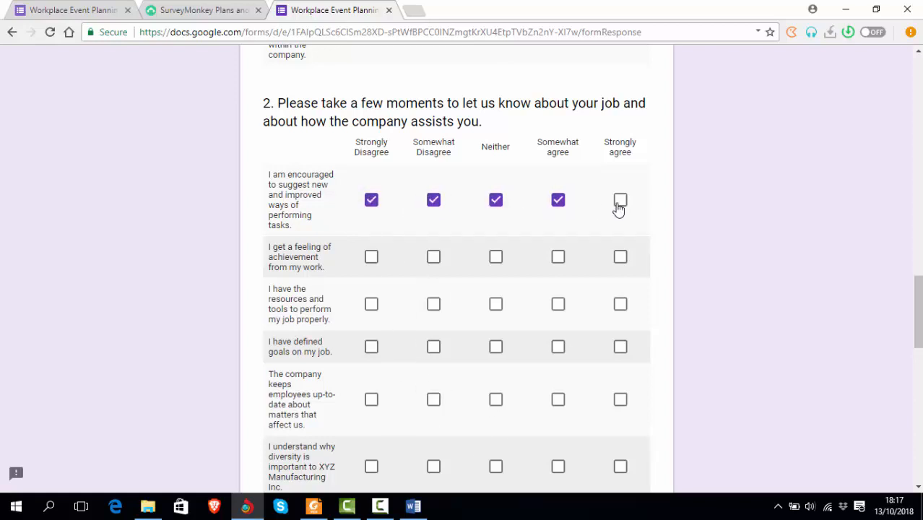
{"action": "left_click", "coordinate": [619, 203]}
Tick Strongly Disagree for achievement, resources and defined goals, adding Neither for resources and Somewhat Disagree for defined goals
{"action": "left_click", "coordinate": [371, 256]}
{"action": "left_click", "coordinate": [371, 305]}
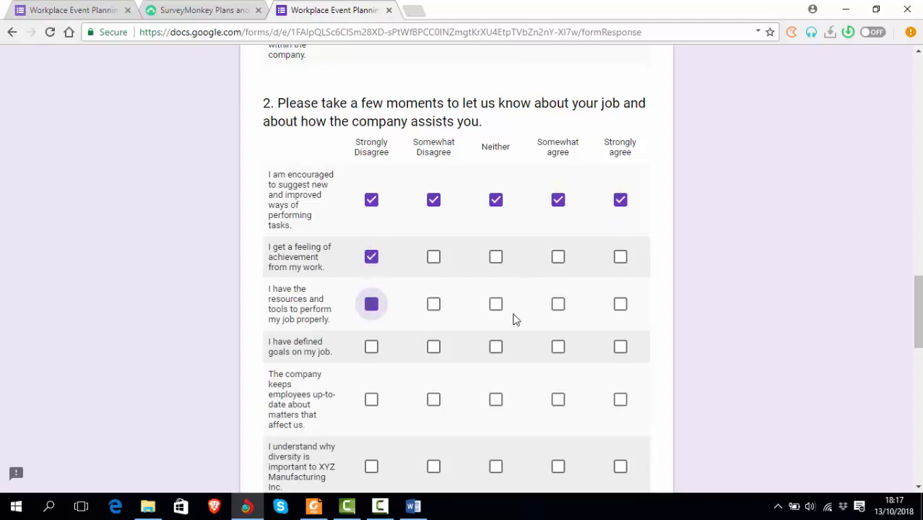
{"action": "left_click", "coordinate": [498, 307]}
{"action": "left_click", "coordinate": [371, 348]}
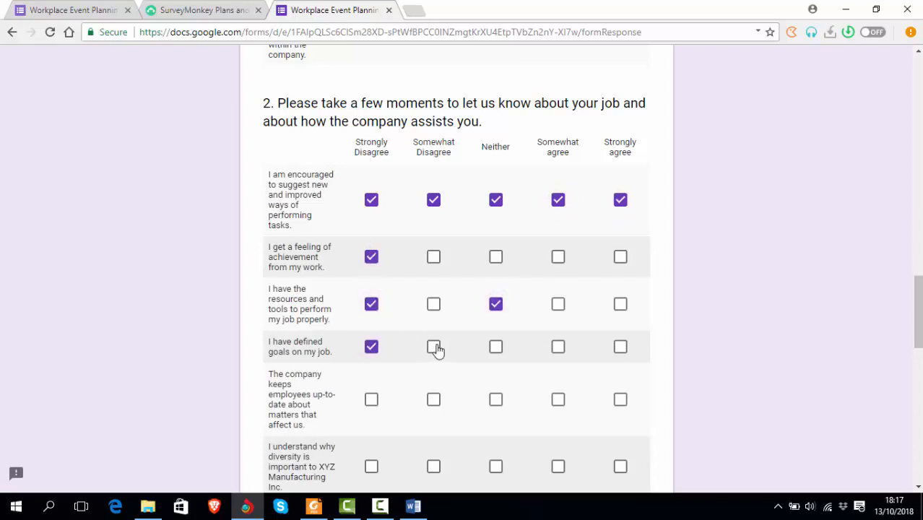
{"action": "left_click", "coordinate": [433, 348]}
Tick Strongly Disagree and Neither for keeping employees up-to-date, and Strongly Disagree and Somewhat Disagree for understanding diversity
{"action": "scroll", "coordinate": [406, 351], "scroll_direction": "down", "scroll_amount": 2}
{"action": "left_click", "coordinate": [372, 264]}
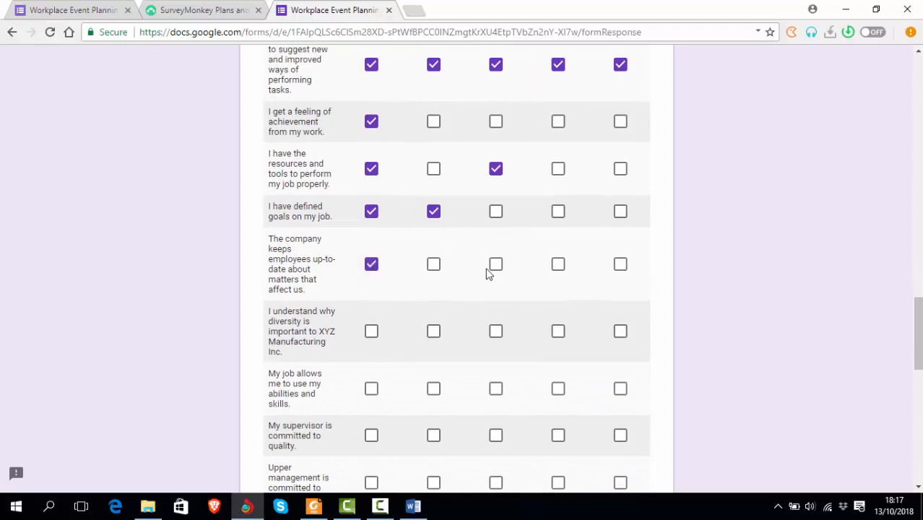
{"action": "left_click", "coordinate": [495, 264]}
{"action": "scroll", "coordinate": [405, 289], "scroll_direction": "down", "scroll_amount": 1}
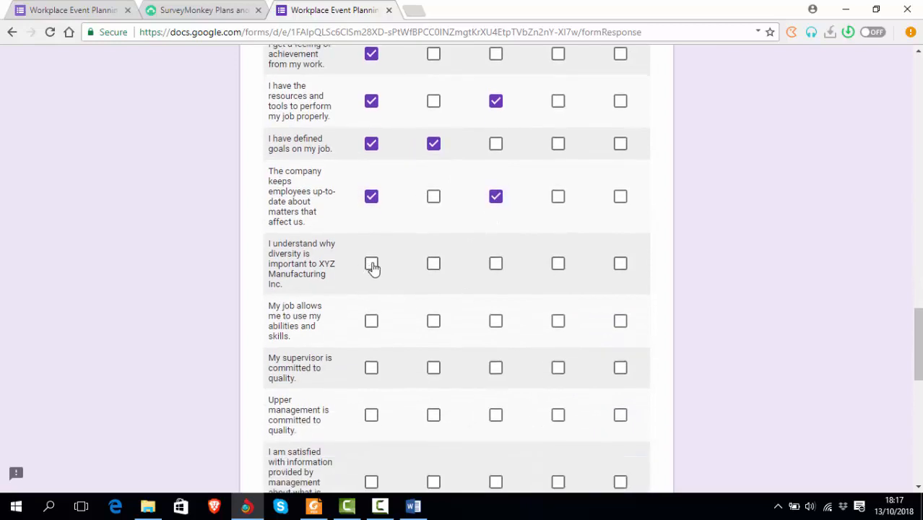
{"action": "left_click", "coordinate": [433, 264]}
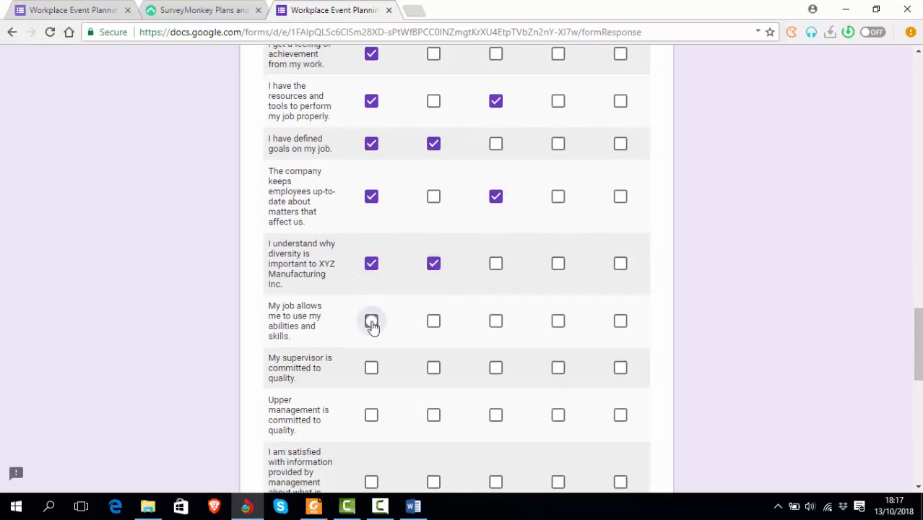
Tick Strongly Disagree for abilities and skills, Strongly Disagree and Somewhat Disagree for supervisor quality, and Somewhat Disagree for upper management quality
{"action": "left_click", "coordinate": [371, 321]}
{"action": "scroll", "coordinate": [371, 317], "scroll_direction": "down", "scroll_amount": 1}
{"action": "left_click", "coordinate": [371, 302]}
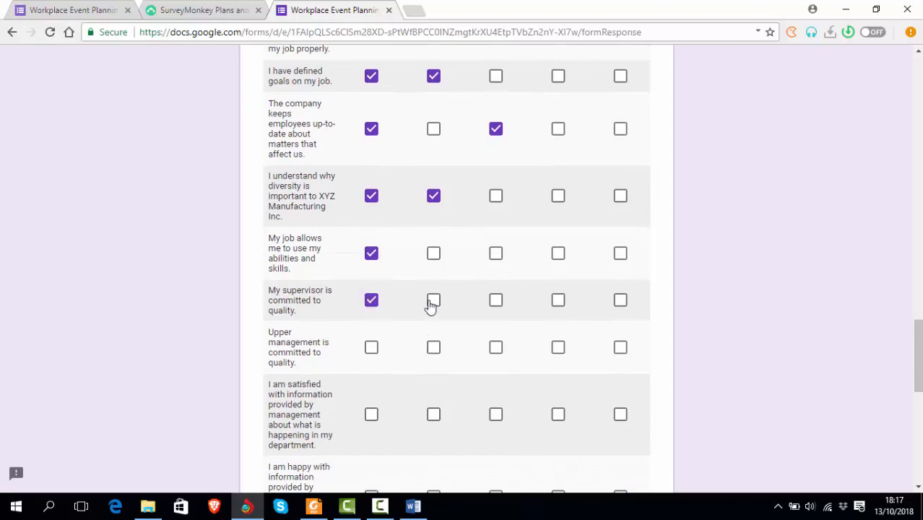
{"action": "left_click", "coordinate": [433, 302]}
{"action": "left_click", "coordinate": [435, 350]}
{"action": "scroll", "coordinate": [429, 303], "scroll_direction": "down", "scroll_amount": 2}
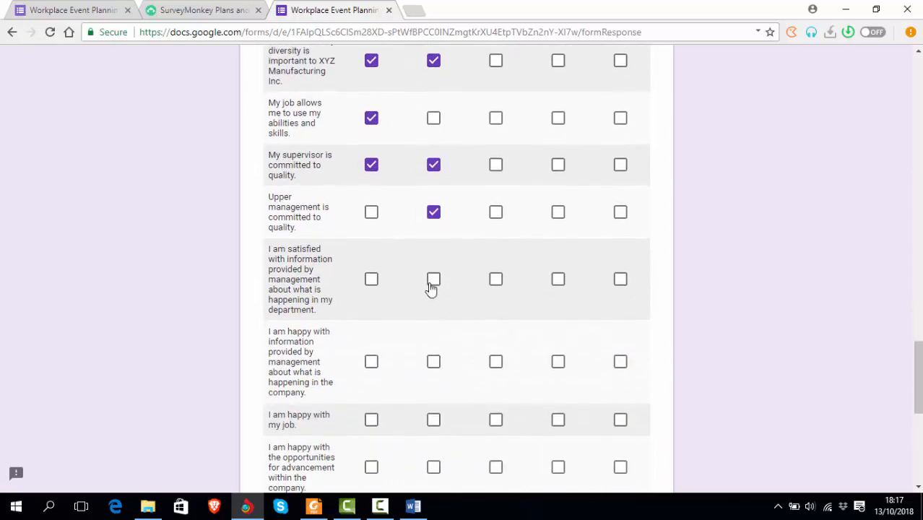
Complete the grid: Somewhat Disagree for department information, Neither for company information and advancement, everything except Strongly Disagree for job happiness
{"action": "left_click", "coordinate": [434, 279]}
{"action": "left_click", "coordinate": [496, 363]}
{"action": "scroll", "coordinate": [496, 364], "scroll_direction": "down", "scroll_amount": 1}
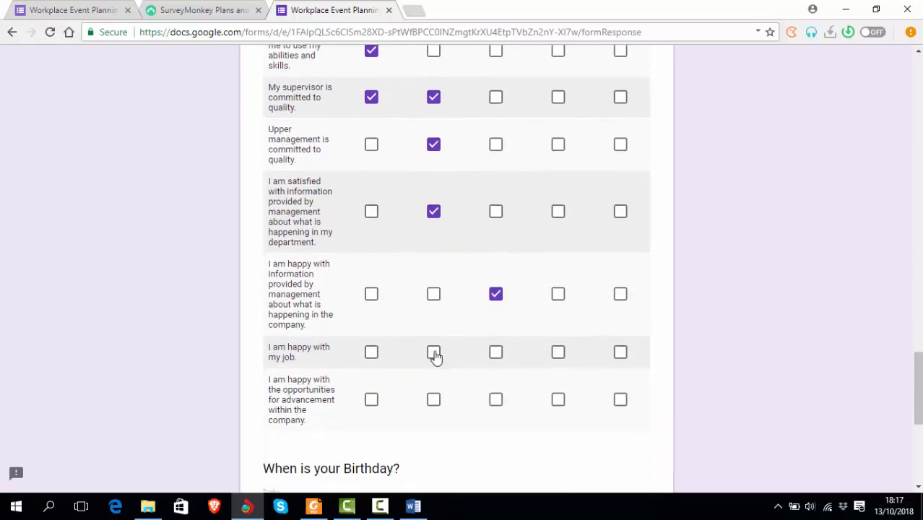
{"action": "left_click", "coordinate": [434, 353]}
{"action": "left_click", "coordinate": [497, 353]}
{"action": "left_click", "coordinate": [558, 353]}
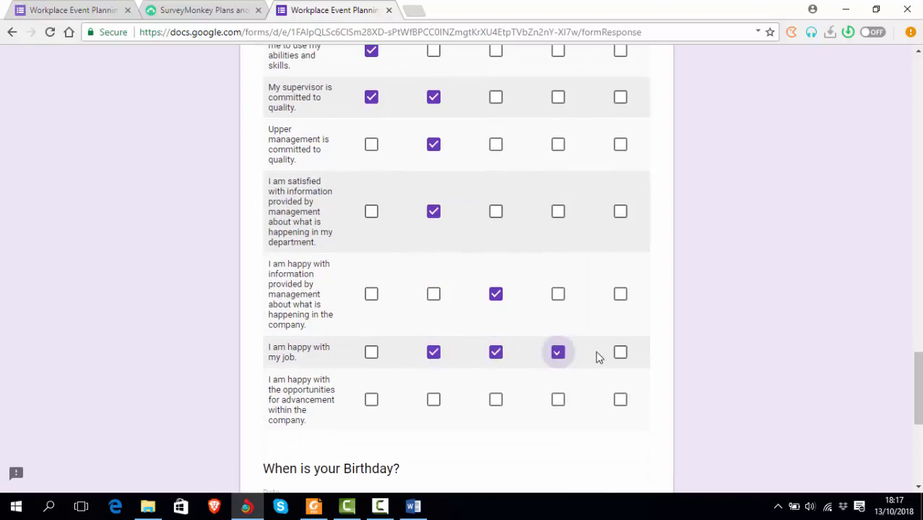
{"action": "left_click", "coordinate": [621, 354]}
{"action": "left_click", "coordinate": [495, 400]}
Answer the birthday question by picking the respondent's date of birth from the calendar
{"action": "scroll", "coordinate": [560, 398], "scroll_direction": "down", "scroll_amount": 1}
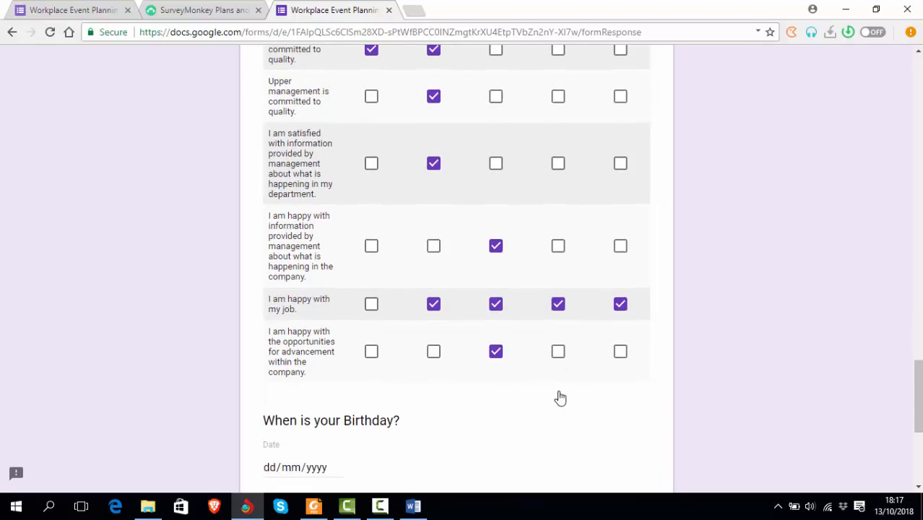
{"action": "scroll", "coordinate": [560, 398], "scroll_direction": "down", "scroll_amount": 1}
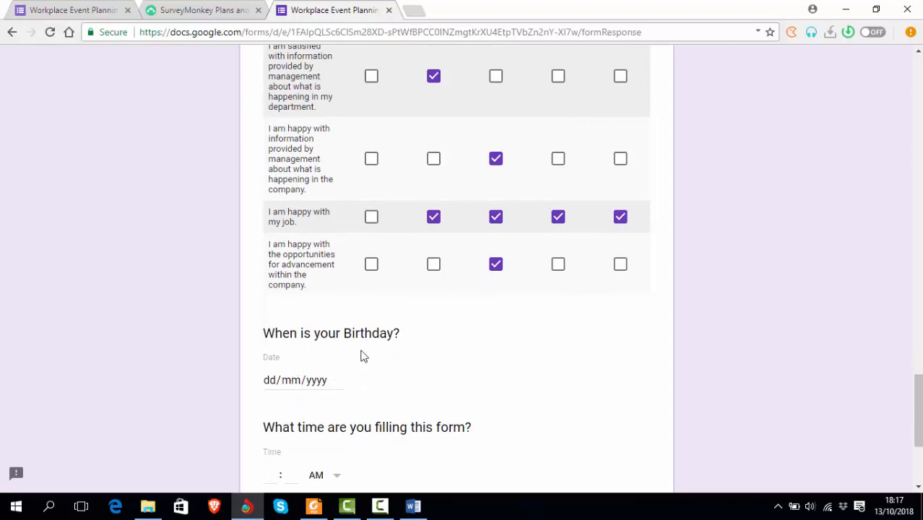
{"action": "left_click", "coordinate": [336, 381]}
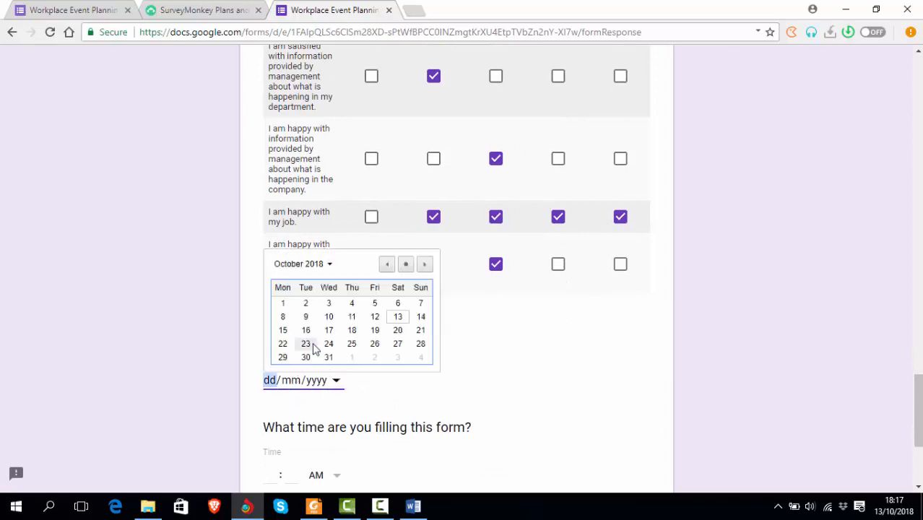
{"action": "left_click", "coordinate": [306, 316]}
Answer the form-filling time question with 03:00 PM and submit the questionnaire response
{"action": "scroll", "coordinate": [441, 387], "scroll_direction": "down", "scroll_amount": 2}
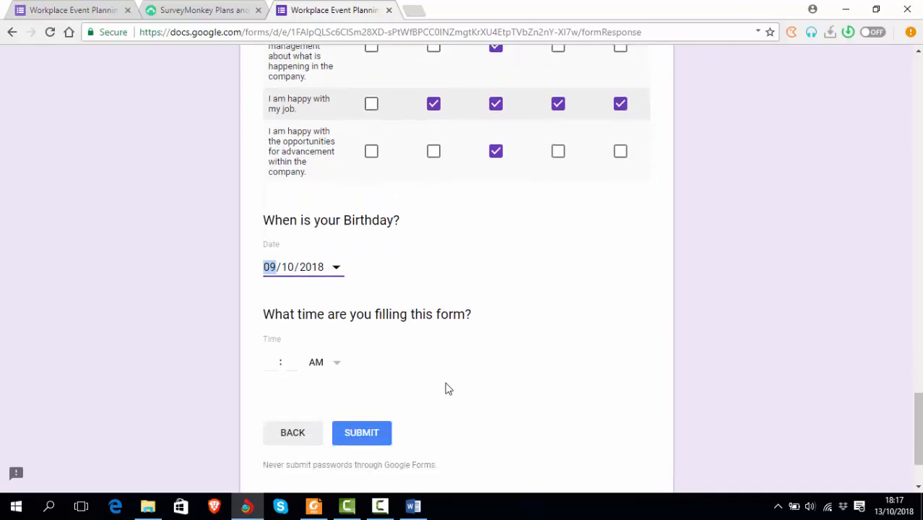
{"action": "left_click", "coordinate": [336, 344]}
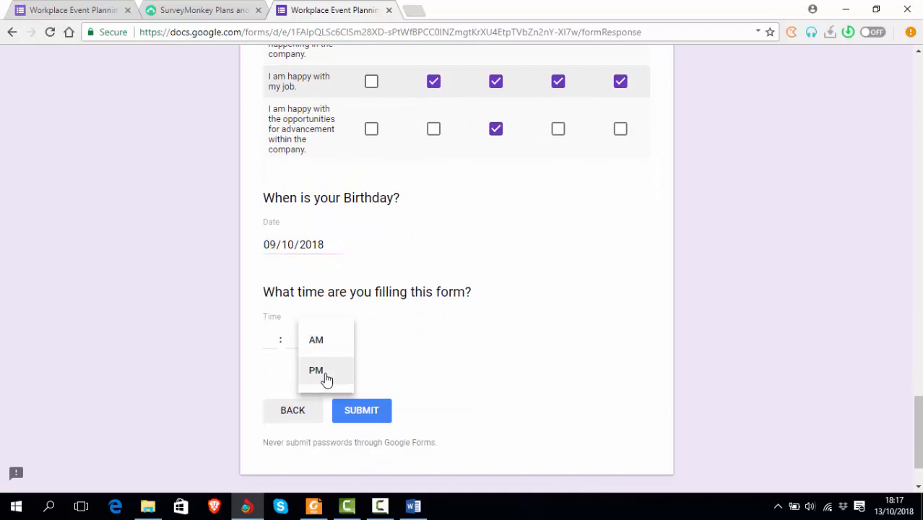
{"action": "left_click", "coordinate": [327, 379]}
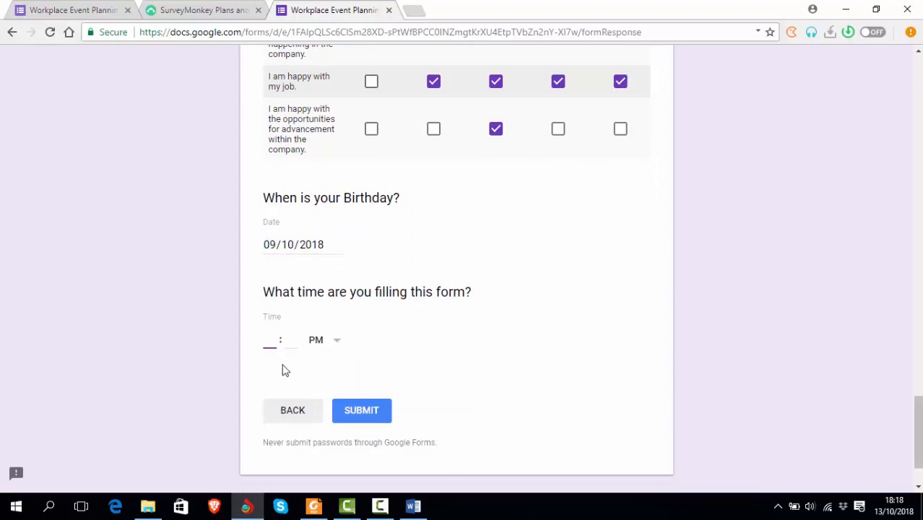
{"action": "type", "text": "3"}
{"action": "left_click", "coordinate": [768, 310]}
{"action": "left_click", "coordinate": [355, 421]}
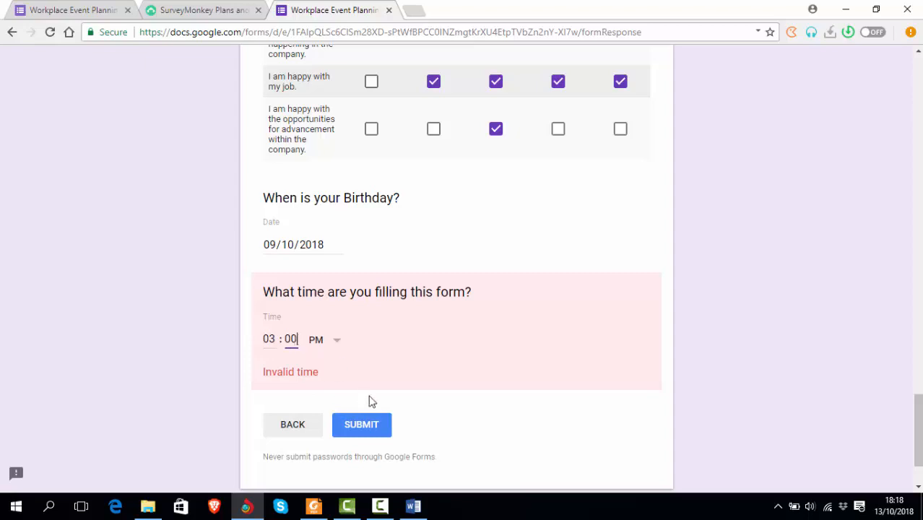
{"action": "left_click", "coordinate": [361, 425]}
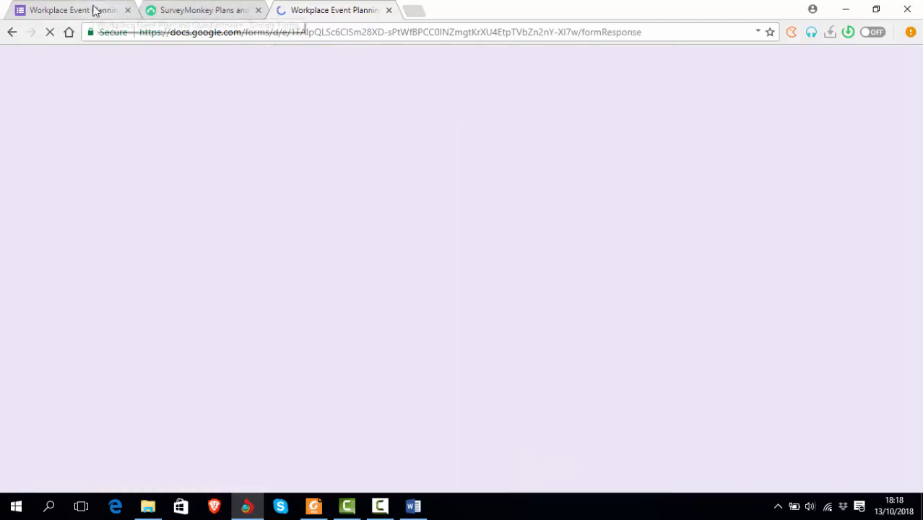
Switch to the Workplace Event Planning Questionnaire in the form editor and load its response summary
{"action": "left_click", "coordinate": [93, 11]}
{"action": "left_click", "coordinate": [562, 275]}
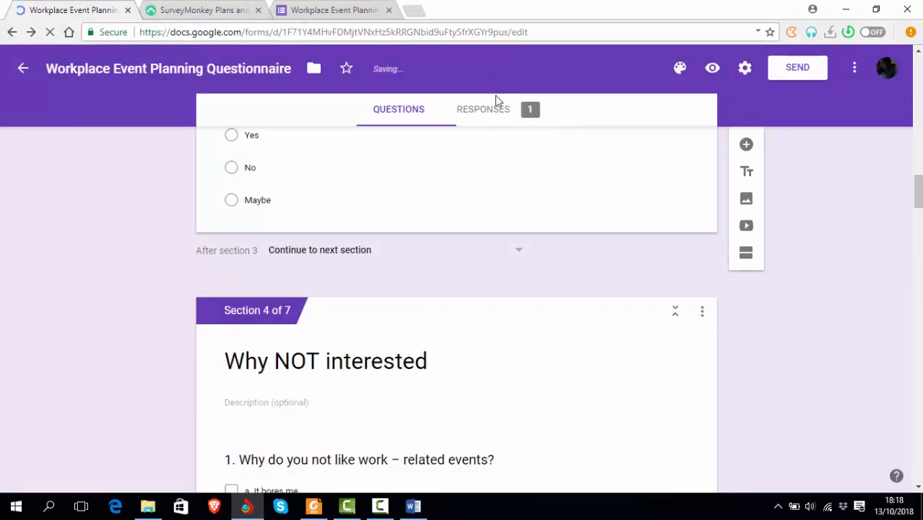
{"action": "left_click", "coordinate": [492, 112]}
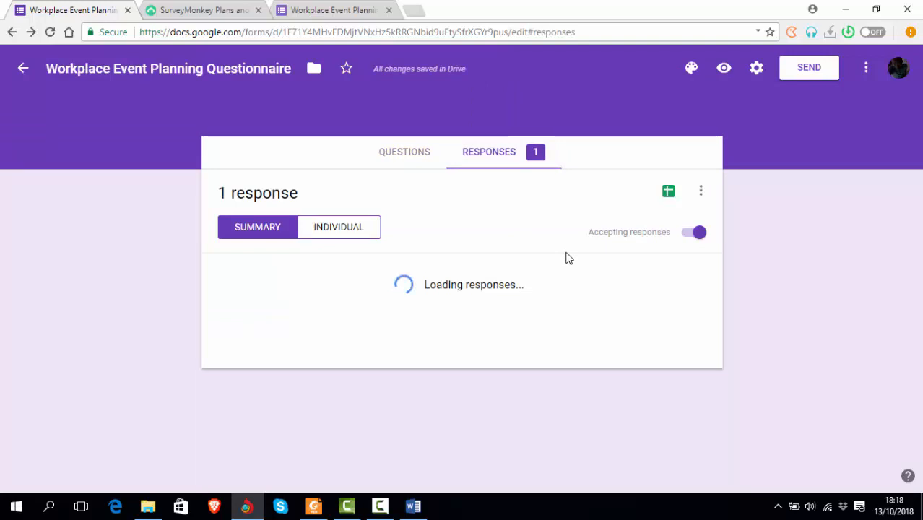
{"action": "key", "text": "F5"}
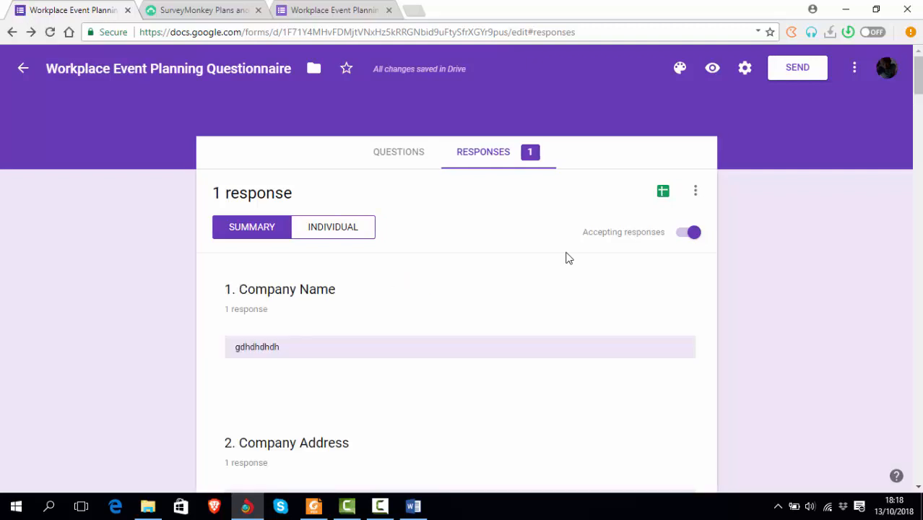
Examine the summary of answers and charts for each question, from company name through form-filling time, and return to the start
{"action": "scroll", "coordinate": [738, 327], "scroll_direction": "down", "scroll_amount": 6}
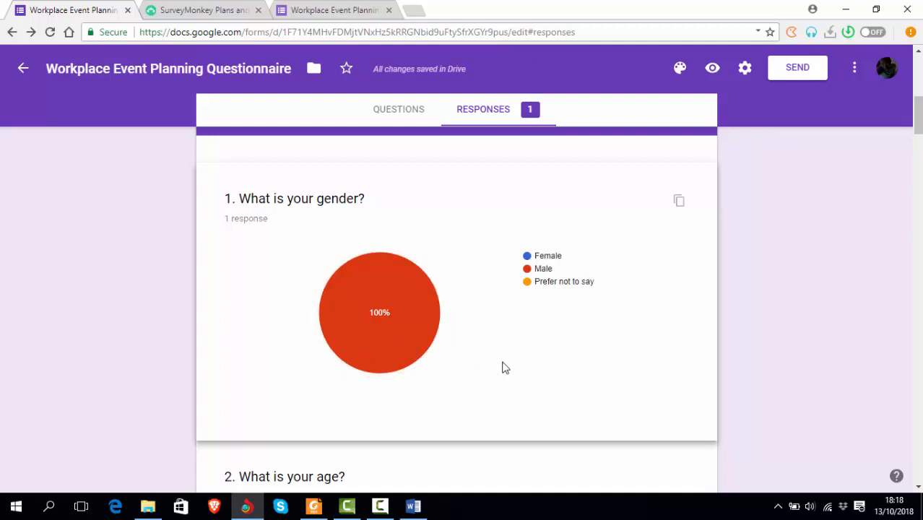
{"action": "scroll", "coordinate": [538, 365], "scroll_direction": "down", "scroll_amount": 4}
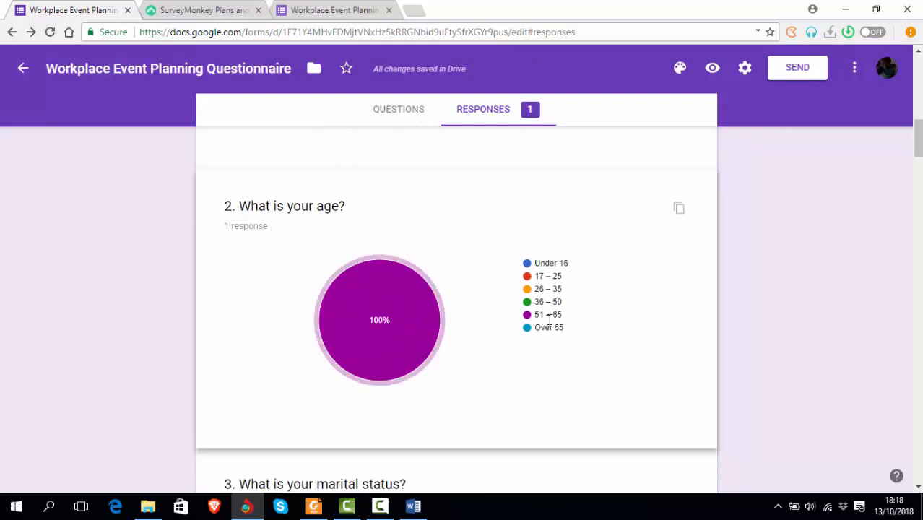
{"action": "scroll", "coordinate": [511, 390], "scroll_direction": "down", "scroll_amount": 4}
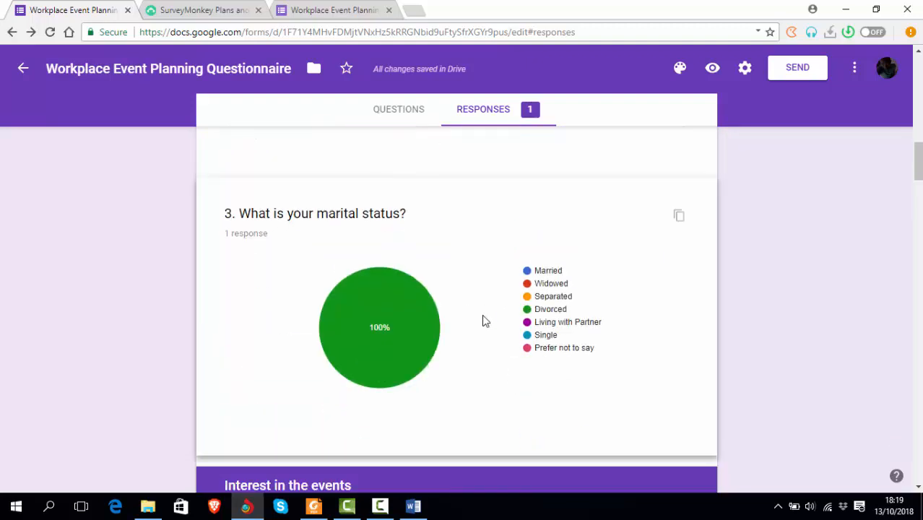
{"action": "scroll", "coordinate": [448, 304], "scroll_direction": "down", "scroll_amount": 5}
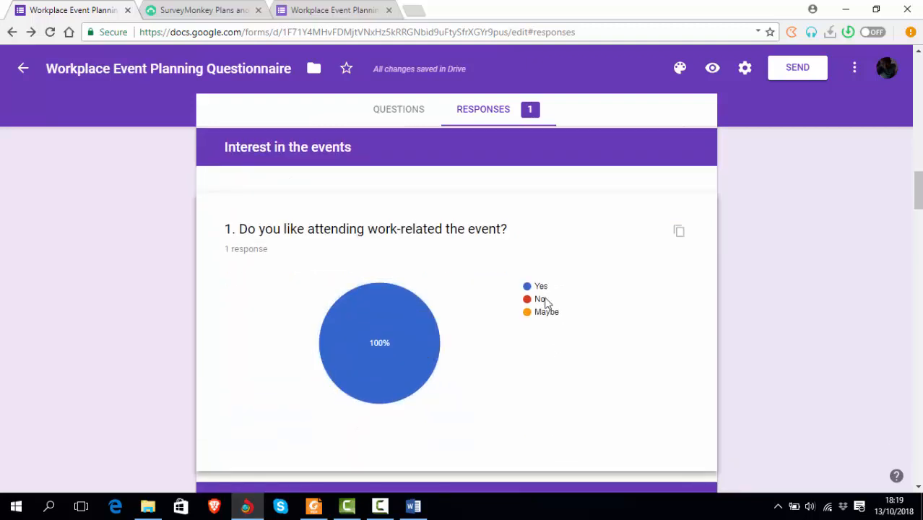
{"action": "scroll", "coordinate": [525, 383], "scroll_direction": "down", "scroll_amount": 5}
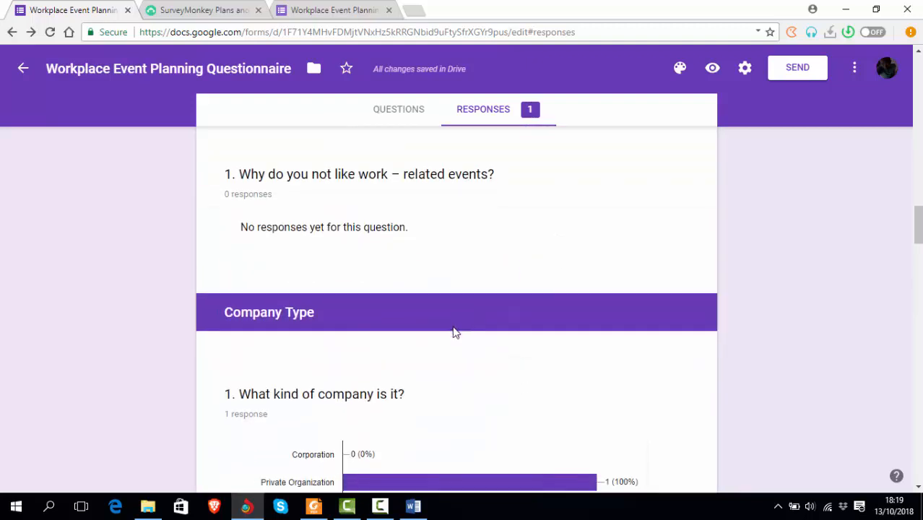
{"action": "scroll", "coordinate": [454, 330], "scroll_direction": "down", "scroll_amount": 4}
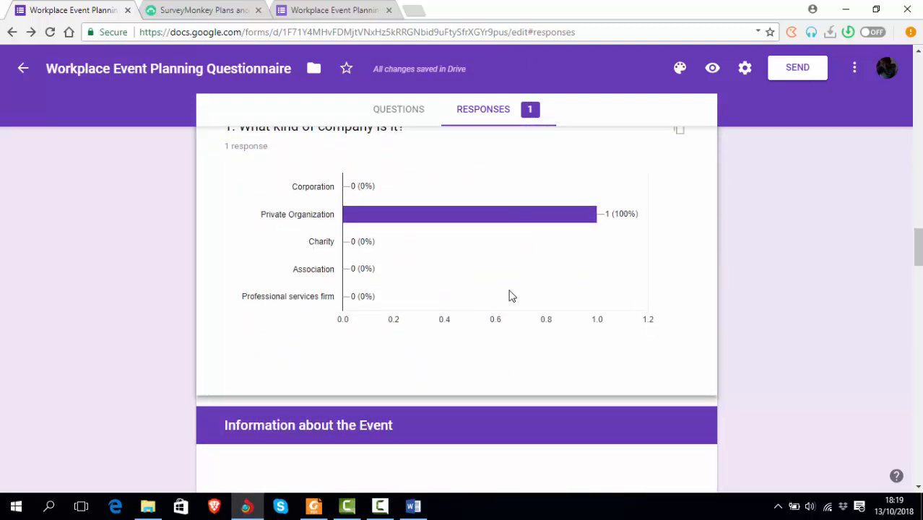
{"action": "scroll", "coordinate": [508, 334], "scroll_direction": "down", "scroll_amount": 4}
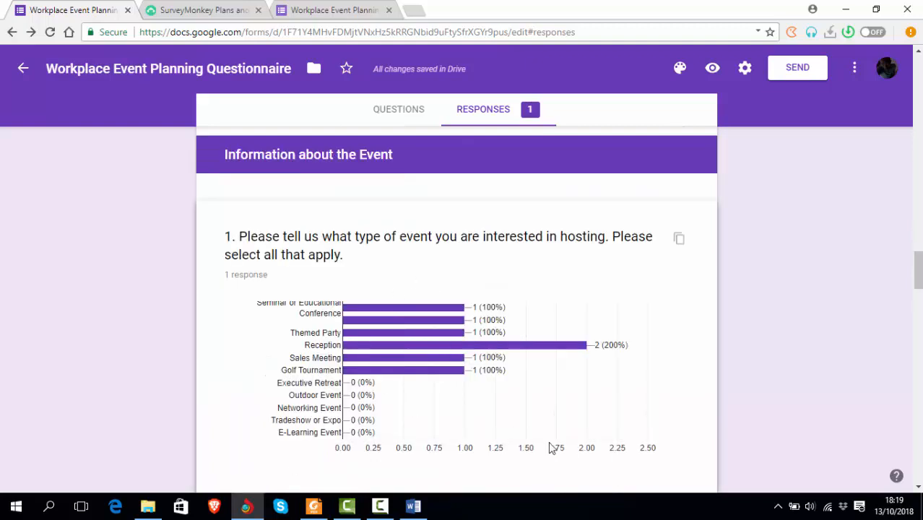
{"action": "scroll", "coordinate": [576, 453], "scroll_direction": "down", "scroll_amount": 5}
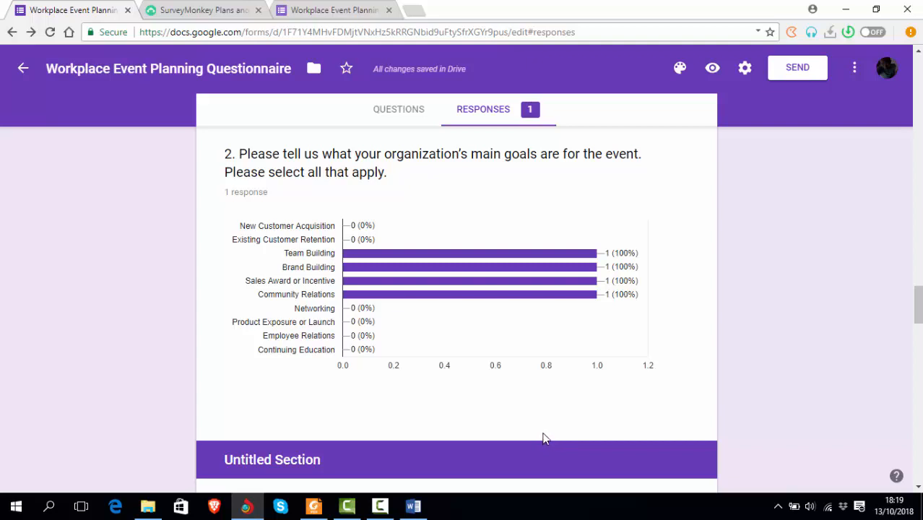
{"action": "scroll", "coordinate": [526, 409], "scroll_direction": "down", "scroll_amount": 10}
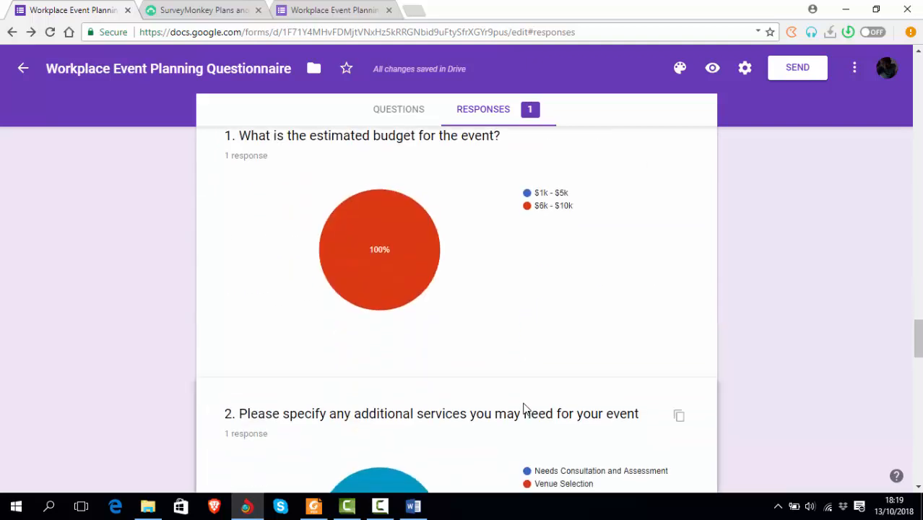
{"action": "scroll", "coordinate": [525, 410], "scroll_direction": "down", "scroll_amount": 8}
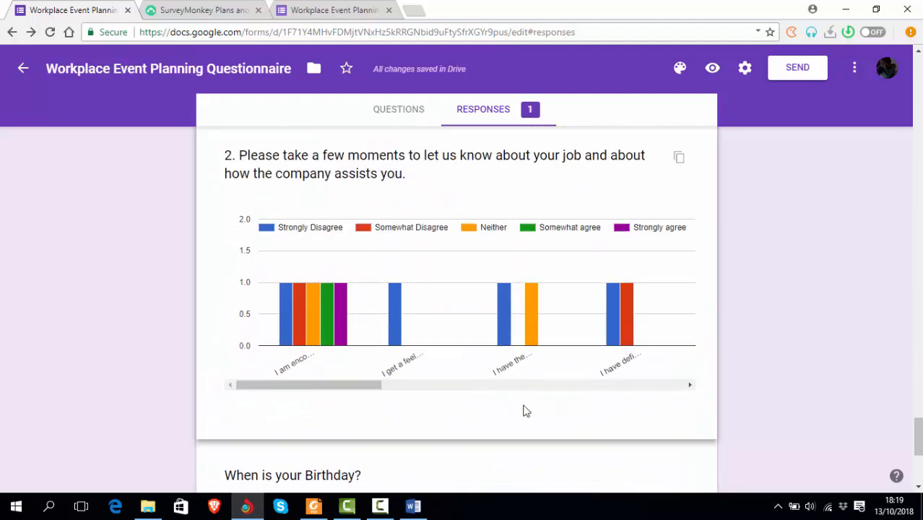
{"action": "scroll", "coordinate": [525, 411], "scroll_direction": "down", "scroll_amount": 3}
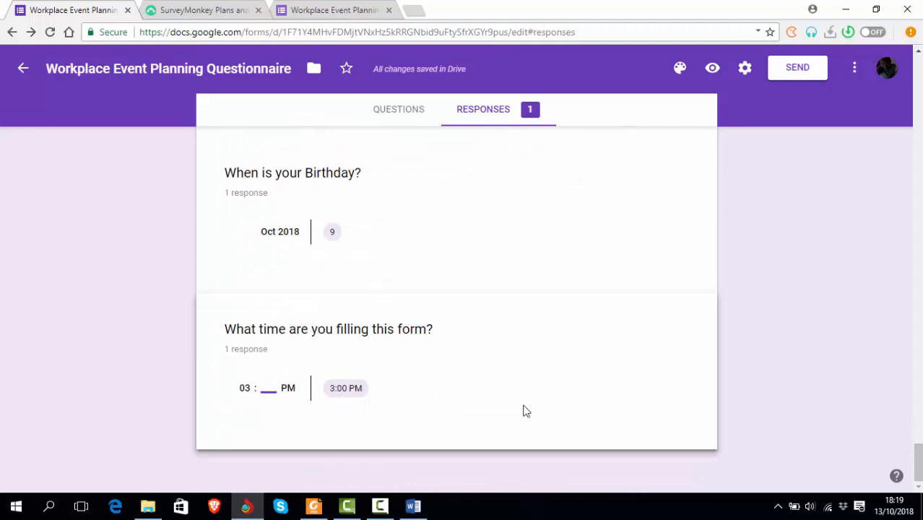
{"action": "scroll", "coordinate": [525, 411], "scroll_direction": "up", "scroll_amount": 15}
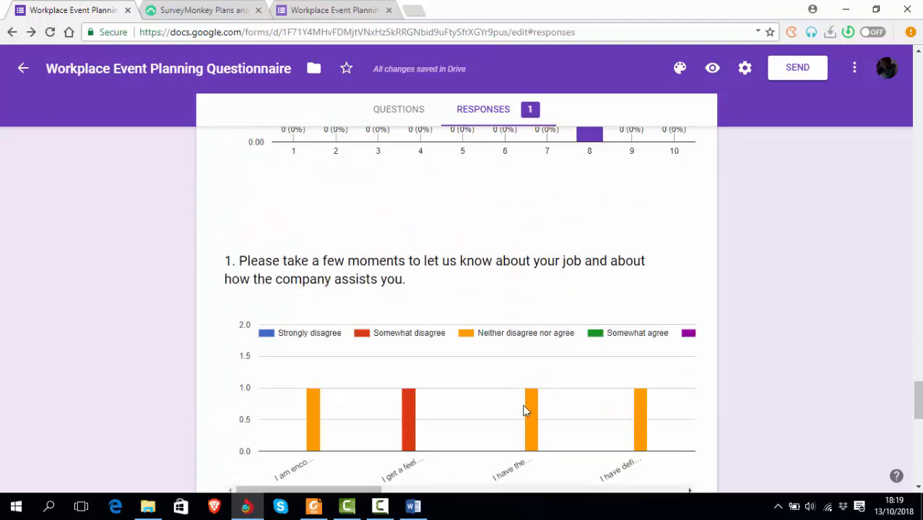
{"action": "scroll", "coordinate": [526, 411], "scroll_direction": "up", "scroll_amount": 15}
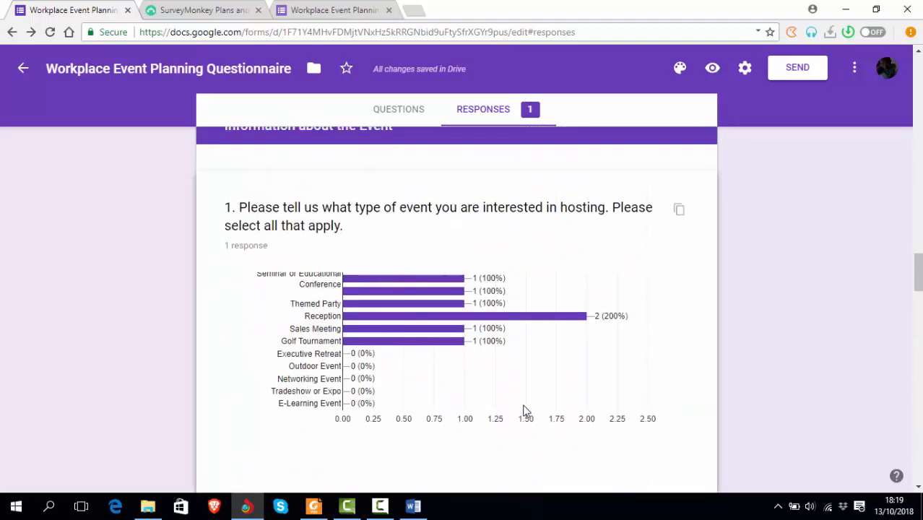
{"action": "scroll", "coordinate": [526, 411], "scroll_direction": "up", "scroll_amount": 2}
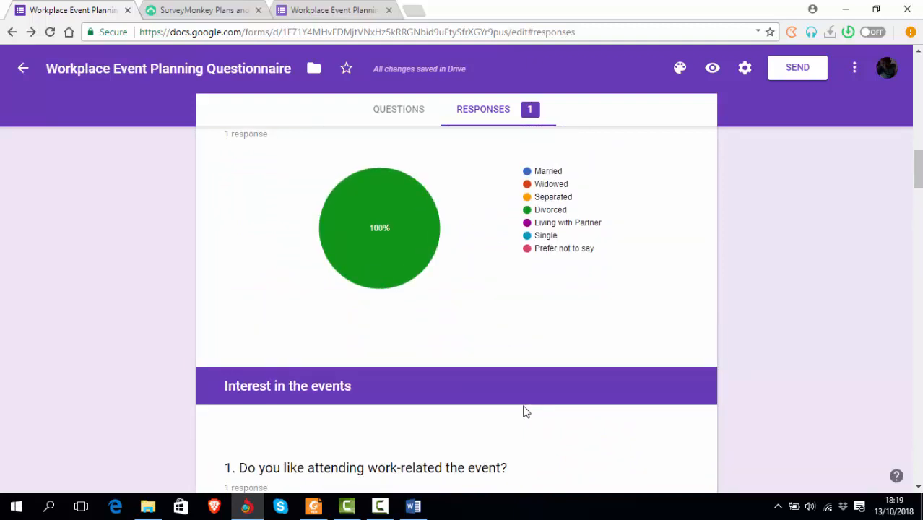
{"action": "scroll", "coordinate": [526, 411], "scroll_direction": "up", "scroll_amount": 15}
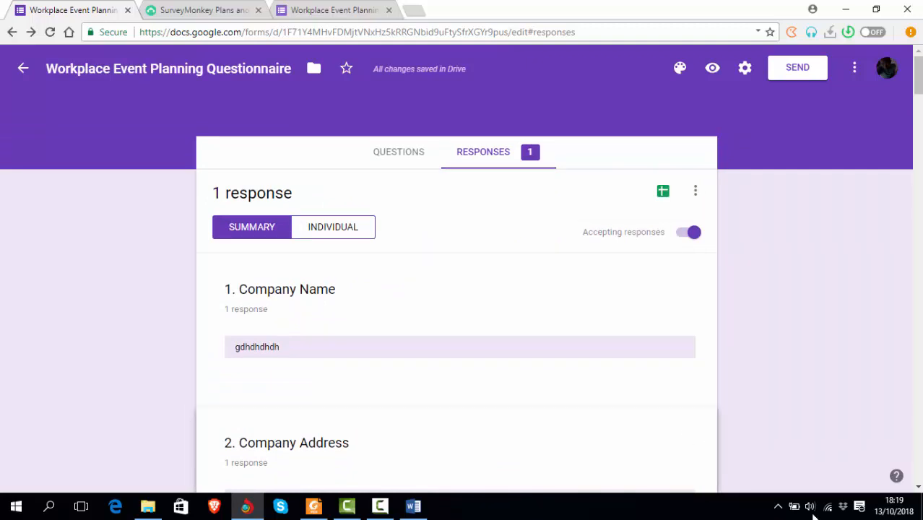
{"action": "mouse_move", "coordinate": [380, 506]}
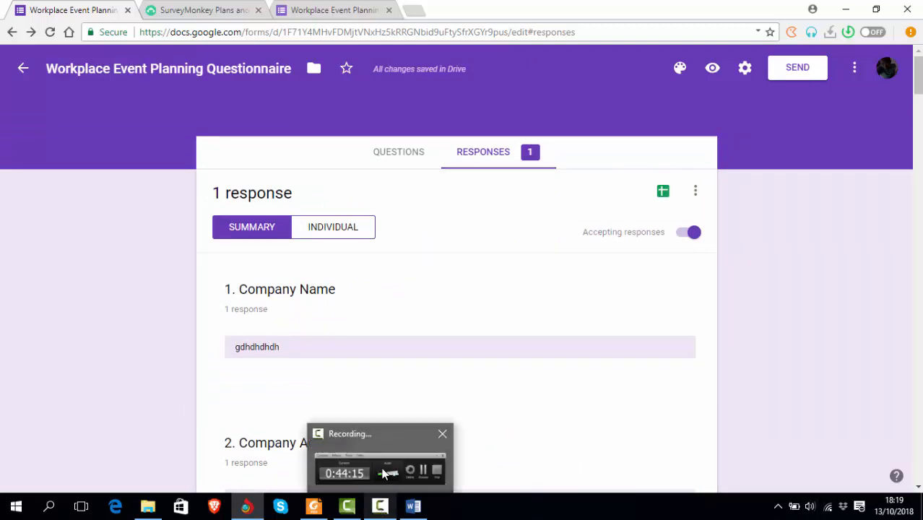
{"action": "left_click", "coordinate": [387, 473]}
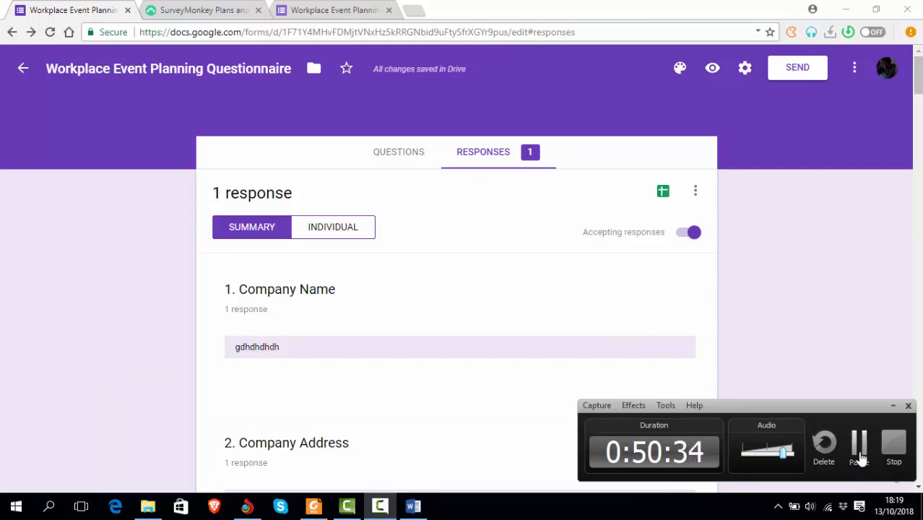
{"action": "left_click", "coordinate": [858, 444]}
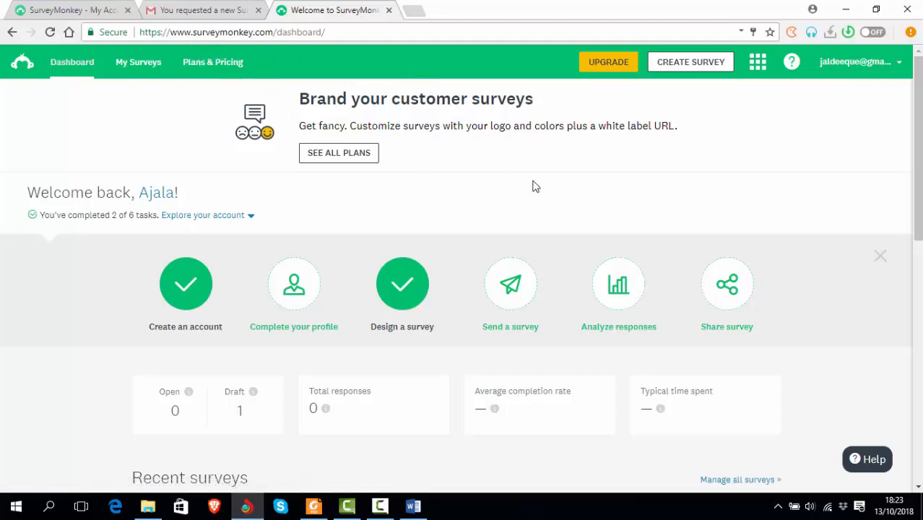
View the account options on the SurveyMonkey dashboard and start creating a new survey
{"action": "left_click", "coordinate": [898, 64]}
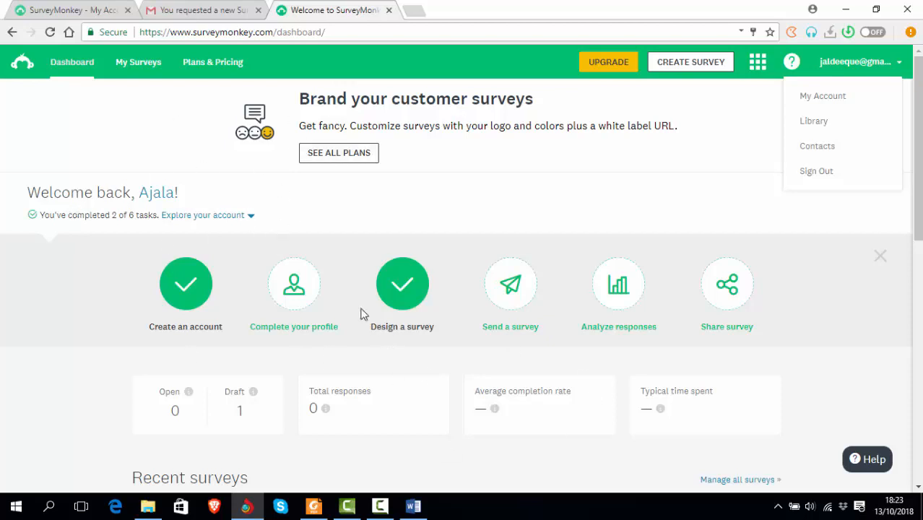
{"action": "left_click", "coordinate": [684, 63]}
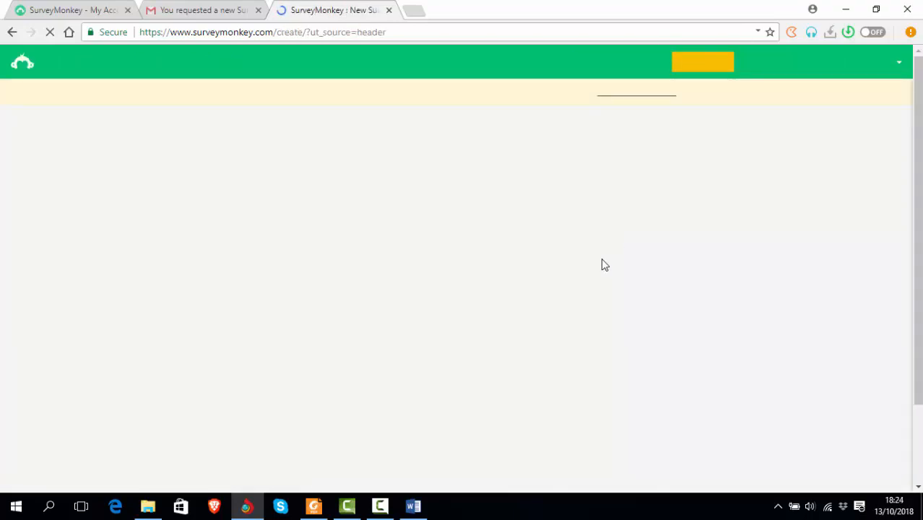
{"action": "key", "text": "alt+Tab"}
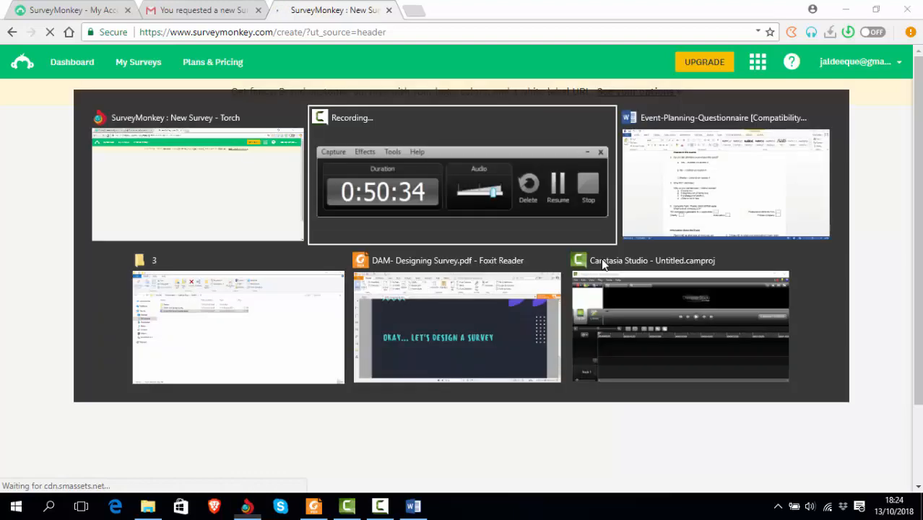
{"action": "key", "text": "alt+Tab"}
{"action": "key", "text": "alt+Tab"}
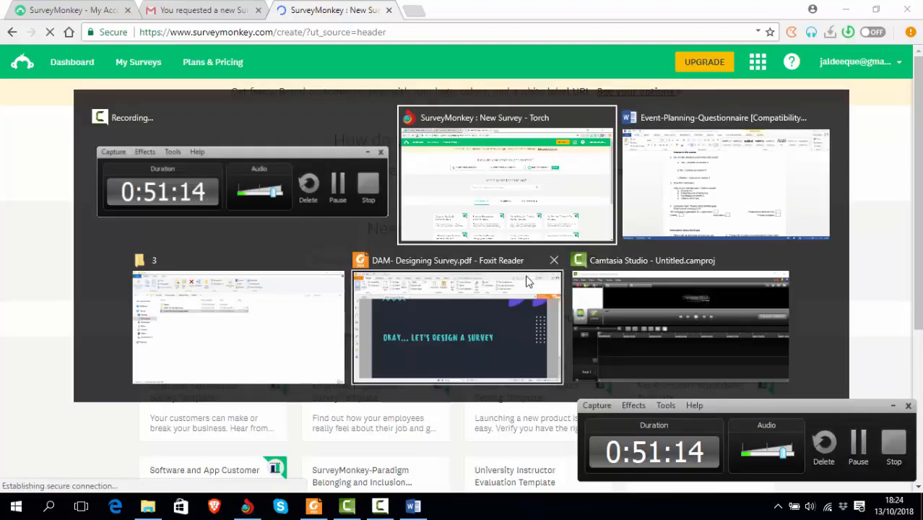
Switch to the Event-Planning-Questionnaire document in Word and copy its title, "Workplace Event Planning Questionnaire"
{"action": "scroll", "coordinate": [521, 268], "scroll_direction": "up", "scroll_amount": 18}
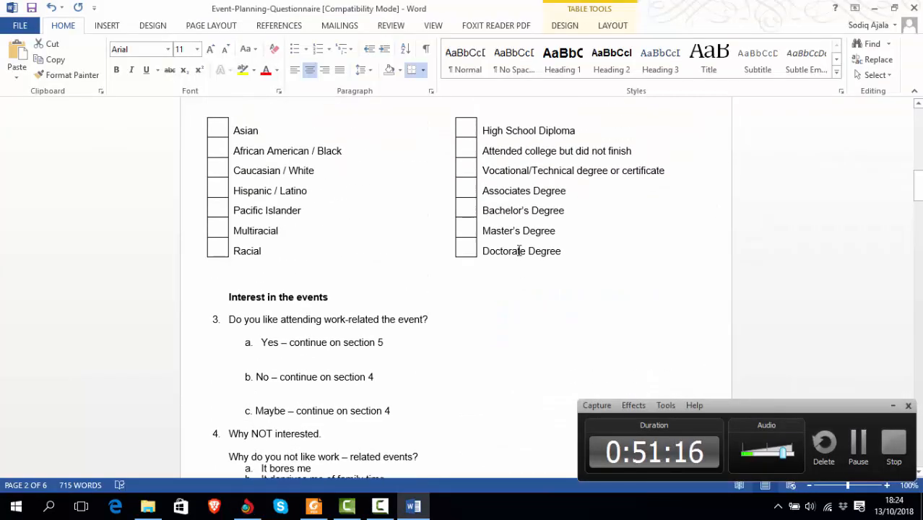
{"action": "scroll", "coordinate": [500, 242], "scroll_direction": "up", "scroll_amount": 3}
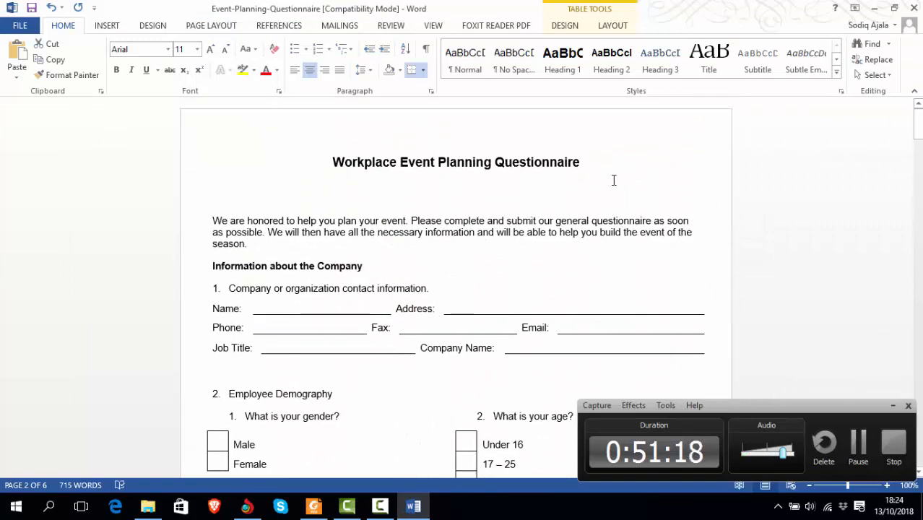
{"action": "left_click", "coordinate": [592, 165]}
{"action": "key", "text": "ctrl+shift+Left"}
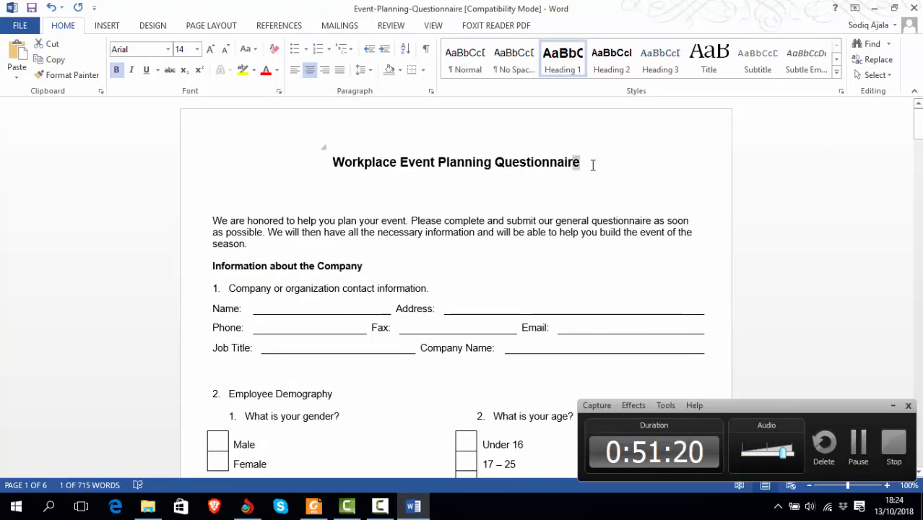
{"action": "key", "text": "shift+Left"}
{"action": "key", "text": "shift+Left"}
{"action": "key", "text": "shift+Left"}
{"action": "key", "text": "shift+Left"}
{"action": "key", "text": "shift+Left"}
{"action": "key", "text": "shift+Left"}
{"action": "key", "text": "shift+Left"}
{"action": "key", "text": "shift+Left"}
{"action": "key", "text": "shift+Left"}
{"action": "key", "text": "shift+Left"}
{"action": "key", "text": "shift+Left"}
{"action": "key", "text": "shift+Left"}
{"action": "key", "text": "shift+Left"}
{"action": "key", "text": "shift+Left"}
{"action": "key", "text": "shift+Left"}
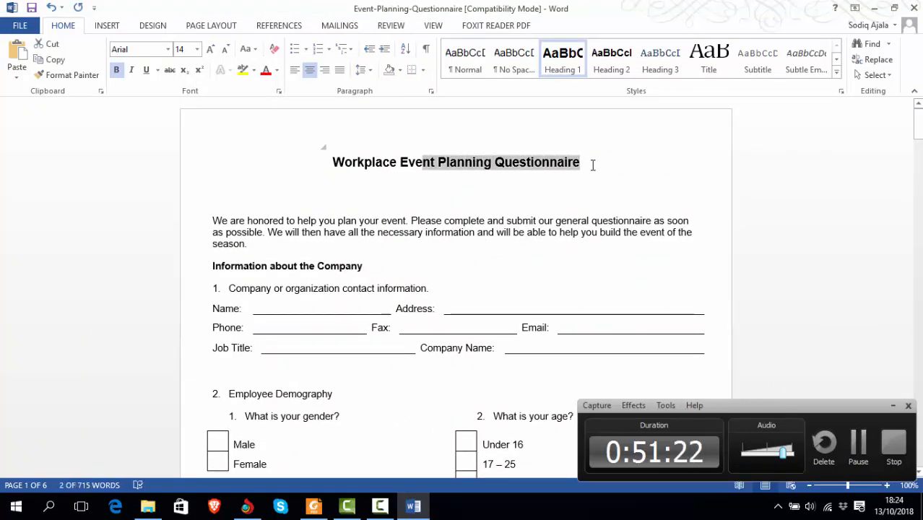
{"action": "key", "text": "shift+Left"}
{"action": "key", "text": "shift+Left"}
{"action": "key", "text": "shift+Left"}
{"action": "key", "text": "shift+Left"}
{"action": "key", "text": "shift+Left"}
{"action": "key", "text": "shift+Left"}
{"action": "key", "text": "shift+Left"}
{"action": "key", "text": "shift+Left"}
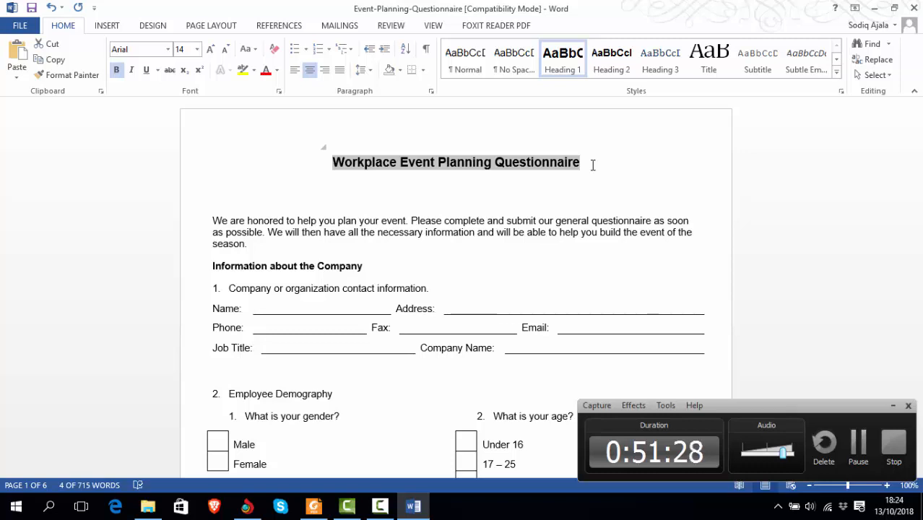
{"action": "key", "text": "F9"}
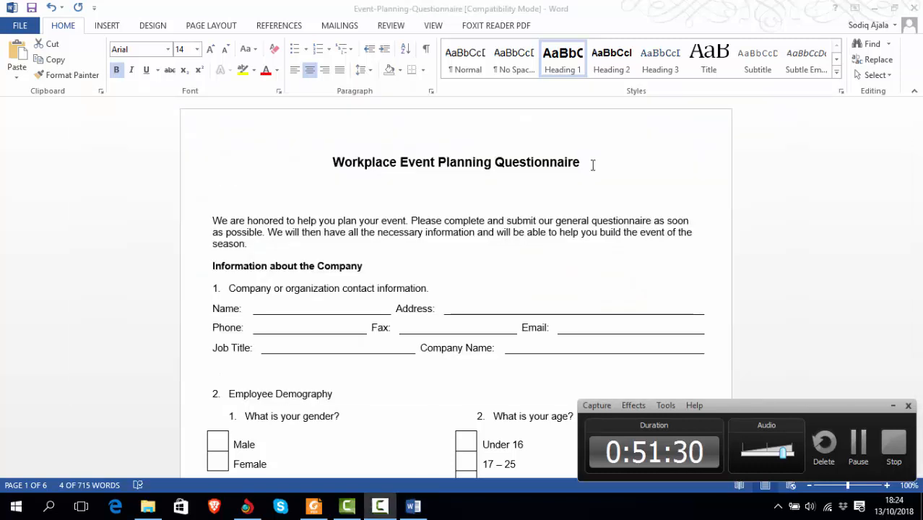
Return to SurveyMonkey and create a survey from scratch named "Workplace Event Planning Questionnaire" in the Customer Feedback category
{"action": "key", "text": "alt+Tab"}
{"action": "key", "text": "alt+Tab"}
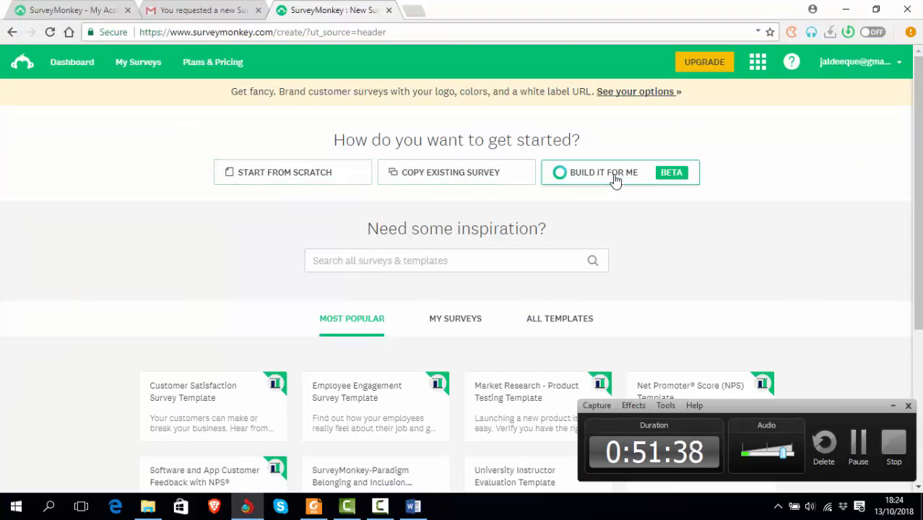
{"action": "left_click", "coordinate": [257, 176]}
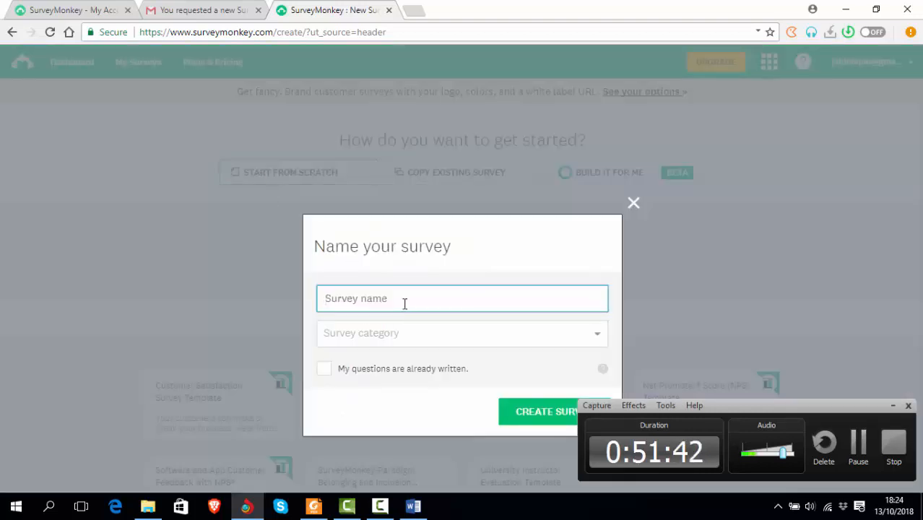
{"action": "type", "text": "Workplace Event Planning Questionnaire"}
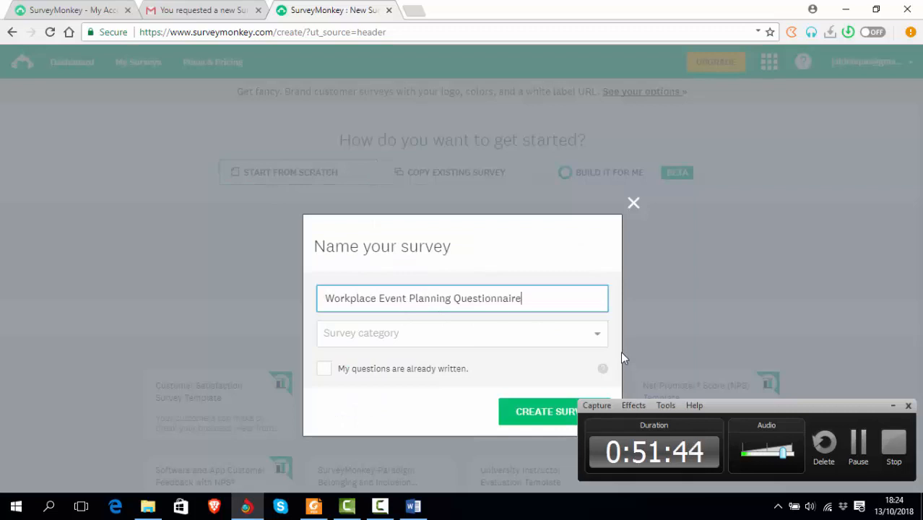
{"action": "left_click", "coordinate": [603, 343]}
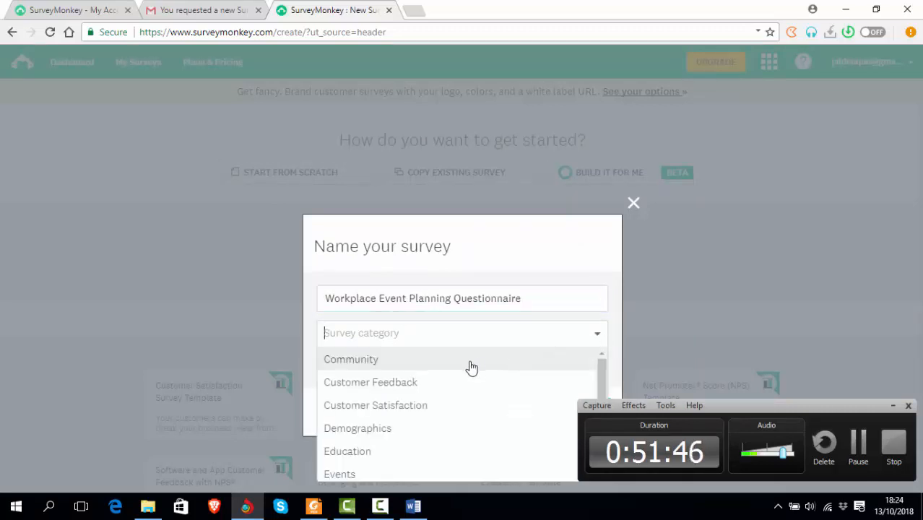
{"action": "left_click", "coordinate": [407, 387]}
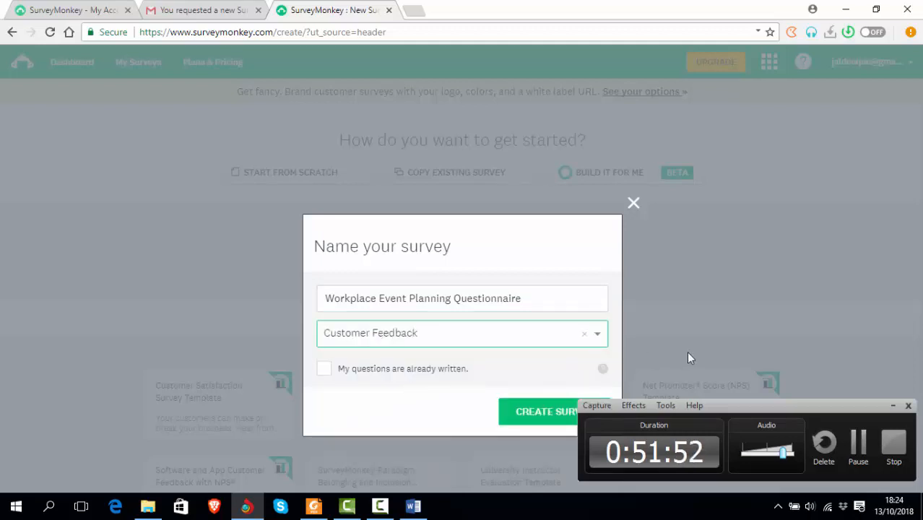
{"action": "left_click", "coordinate": [547, 417]}
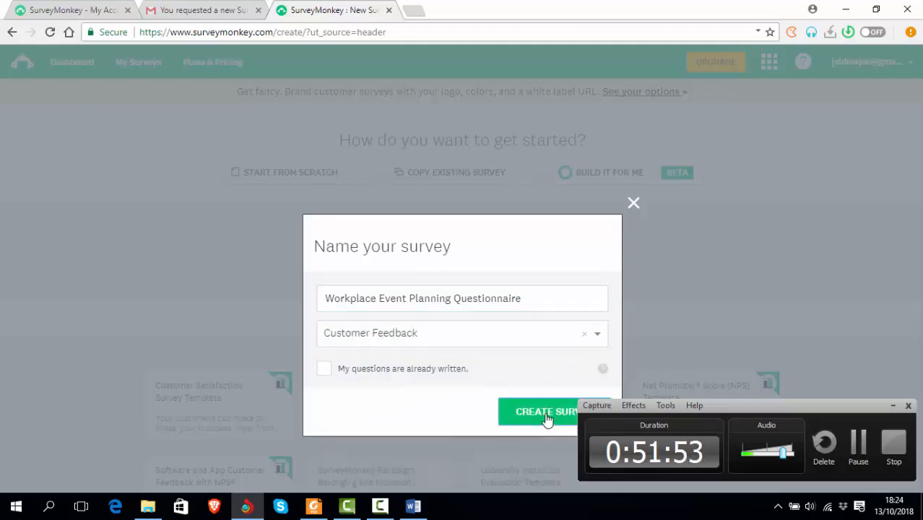
{"action": "left_click", "coordinate": [893, 407]}
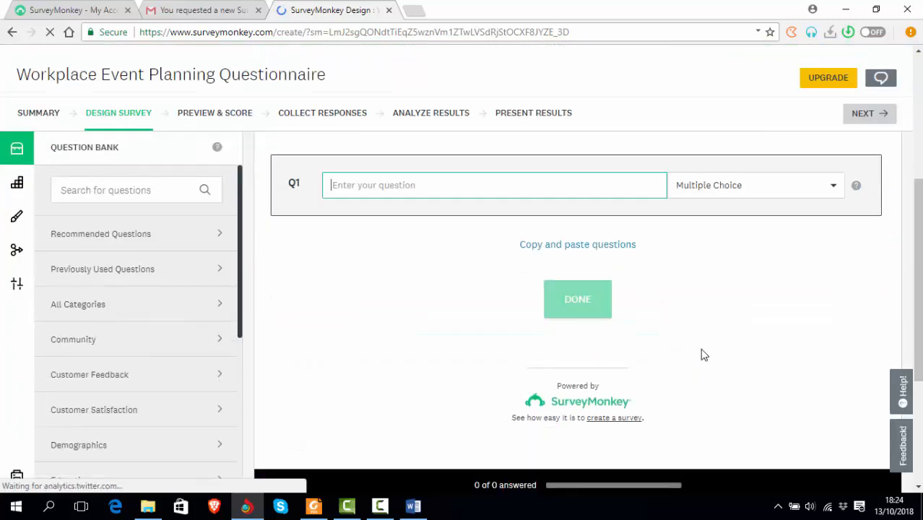
Switch to the Word questionnaire and select the first item's text, "Company or organization contact information."
{"action": "scroll", "coordinate": [683, 355], "scroll_direction": "up", "scroll_amount": 1}
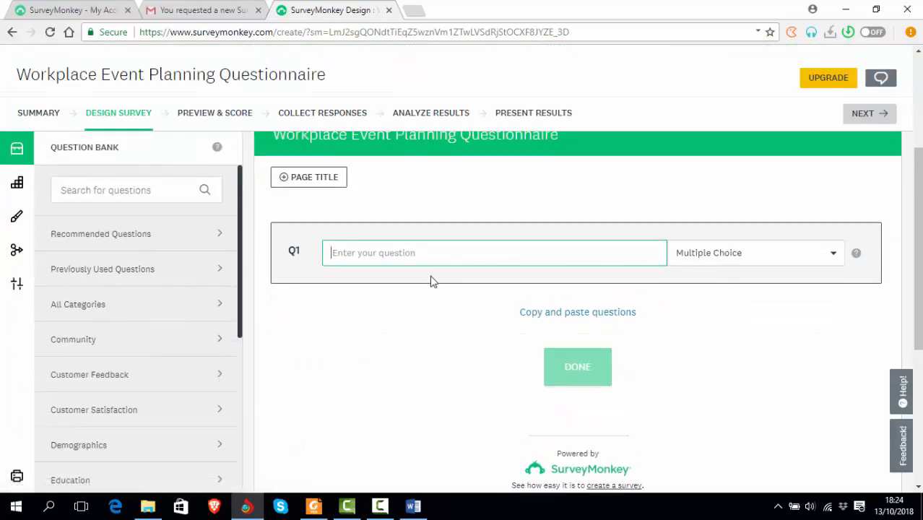
{"action": "key", "text": "alt+Tab"}
{"action": "key", "text": "alt+Tab"}
{"action": "key", "text": "alt+Tab"}
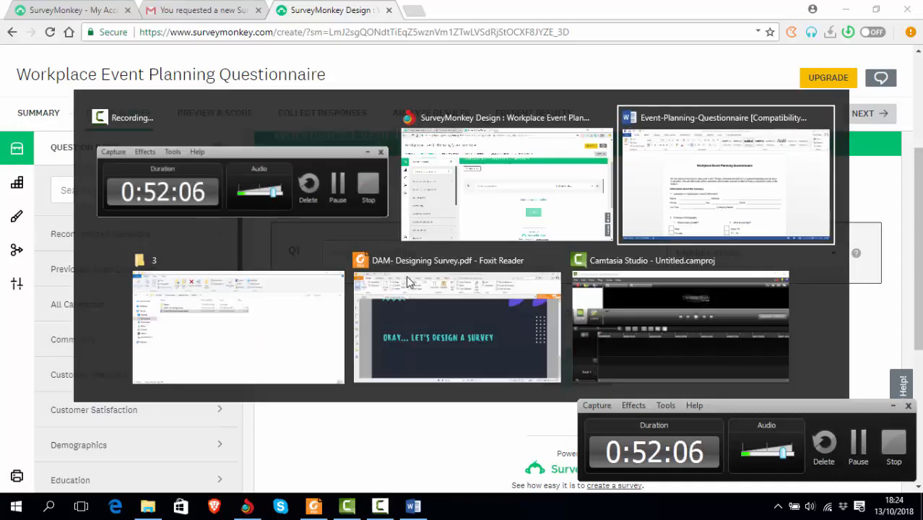
{"action": "key", "text": "alt+Tab"}
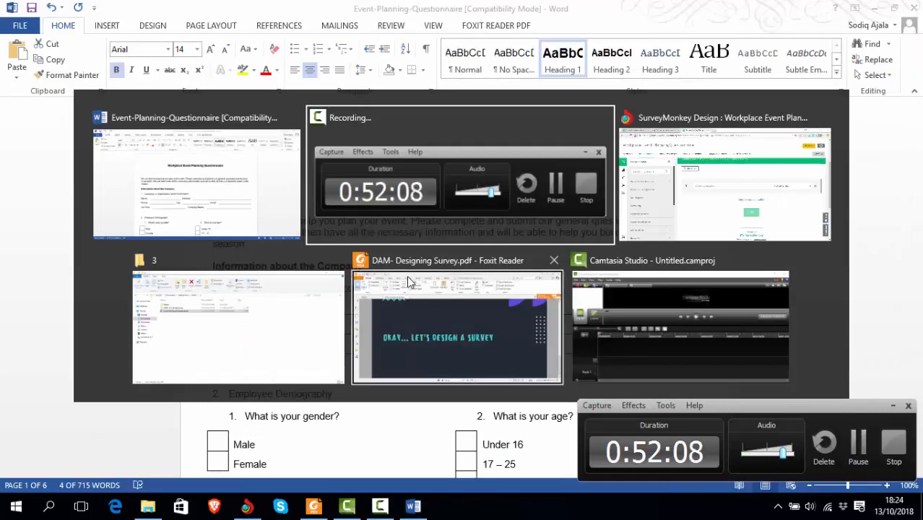
{"action": "key", "text": "alt+Tab"}
{"action": "key", "text": "alt+Tab"}
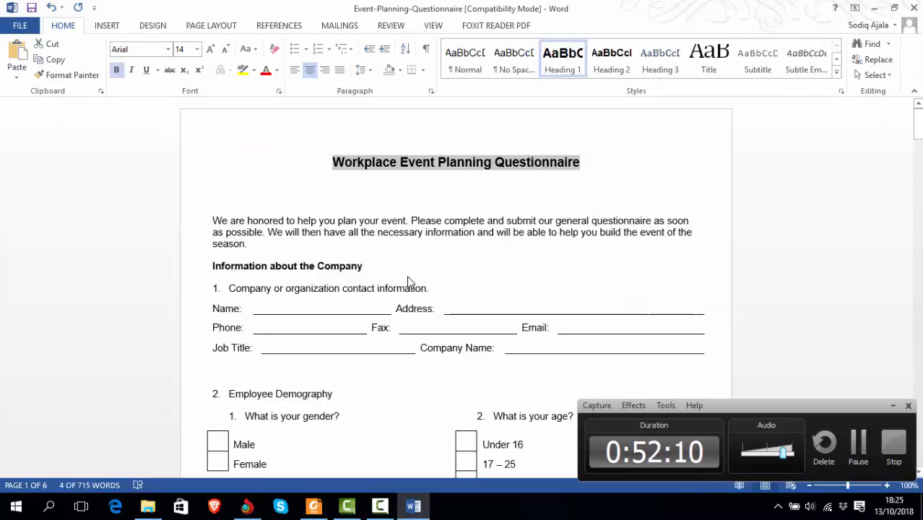
{"action": "key", "text": "alt+Tab"}
{"action": "key", "text": "alt+Tab"}
{"action": "left_click", "coordinate": [435, 288]}
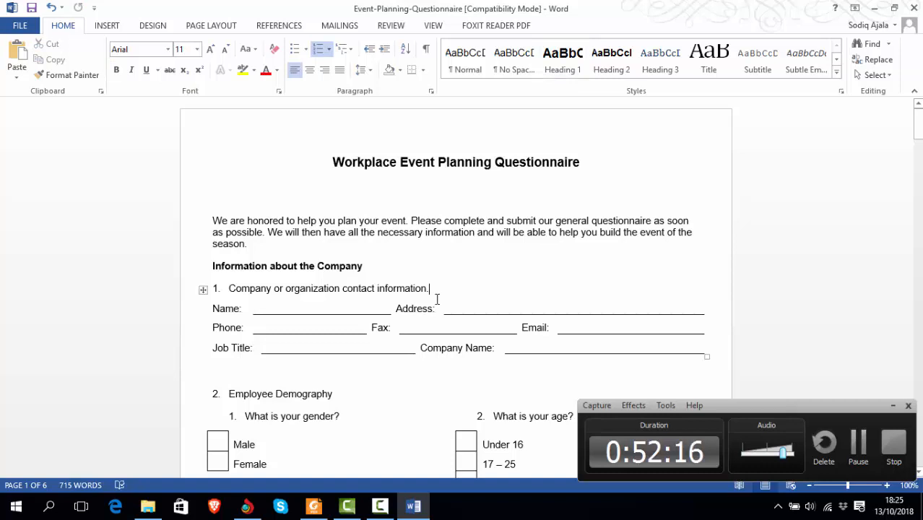
{"action": "key", "text": "shift+Left"}
{"action": "key", "text": "shift+Left"}
{"action": "key", "text": "shift+Left"}
{"action": "key", "text": "shift+Left"}
{"action": "key", "text": "shift+Left"}
{"action": "key", "text": "shift+Left"}
{"action": "key", "text": "shift+Left"}
{"action": "key", "text": "shift+Left"}
{"action": "key", "text": "shift+Left"}
{"action": "key", "text": "shift+Left"}
{"action": "key", "text": "shift+Left"}
{"action": "key", "text": "shift+Left"}
{"action": "key", "text": "shift+Left"}
{"action": "key", "text": "shift+Left"}
{"action": "key", "text": "shift+Left"}
{"action": "key", "text": "shift+Left"}
{"action": "key", "text": "shift+Left"}
{"action": "key", "text": "shift+Left"}
{"action": "key", "text": "shift+Left"}
{"action": "key", "text": "shift+Left"}
{"action": "key", "text": "shift+Left"}
{"action": "key", "text": "shift+Left"}
{"action": "key", "text": "shift+Left"}
{"action": "key", "text": "shift+Left"}
{"action": "key", "text": "shift+Left"}
{"action": "key", "text": "shift+Left"}
{"action": "key", "text": "shift+Left"}
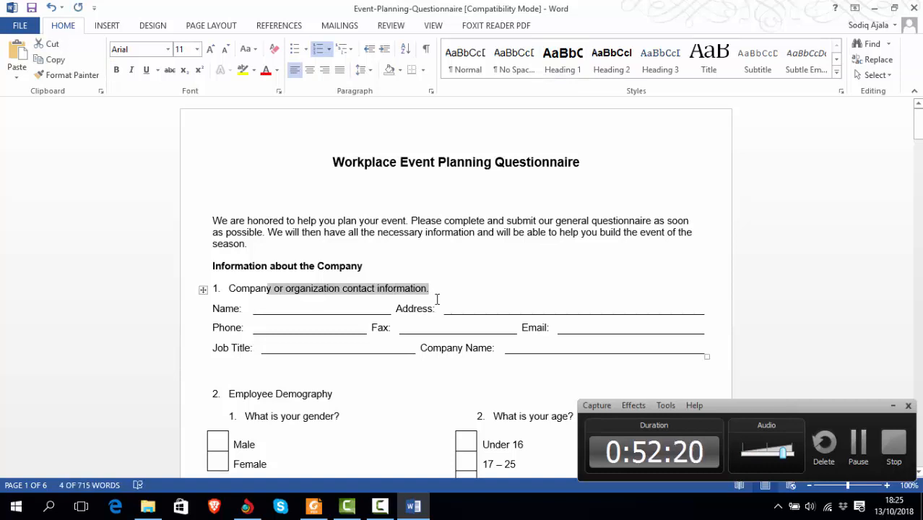
{"action": "key", "text": "shift+Left"}
{"action": "key", "text": "shift+Left"}
{"action": "key", "text": "shift+Left"}
{"action": "key", "text": "shift+Left"}
{"action": "key", "text": "shift+Left"}
{"action": "key", "text": "shift+Left"}
{"action": "key", "text": "shift+Left"}
{"action": "key", "text": "shift+Left"}
{"action": "key", "text": "shift+Right"}
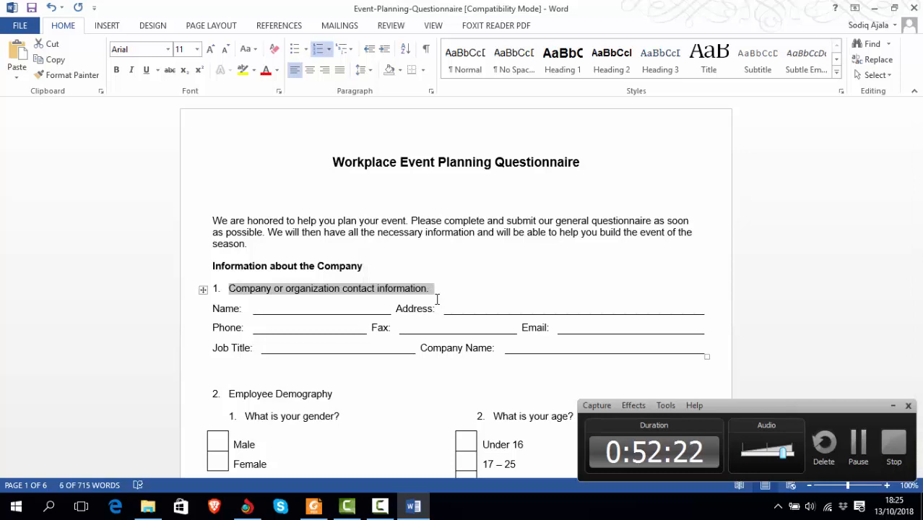
Return to the SurveyMonkey survey and write question 1 as "What is your company name?" with the Single Textbox answer type
{"action": "key", "text": "alt+Tab"}
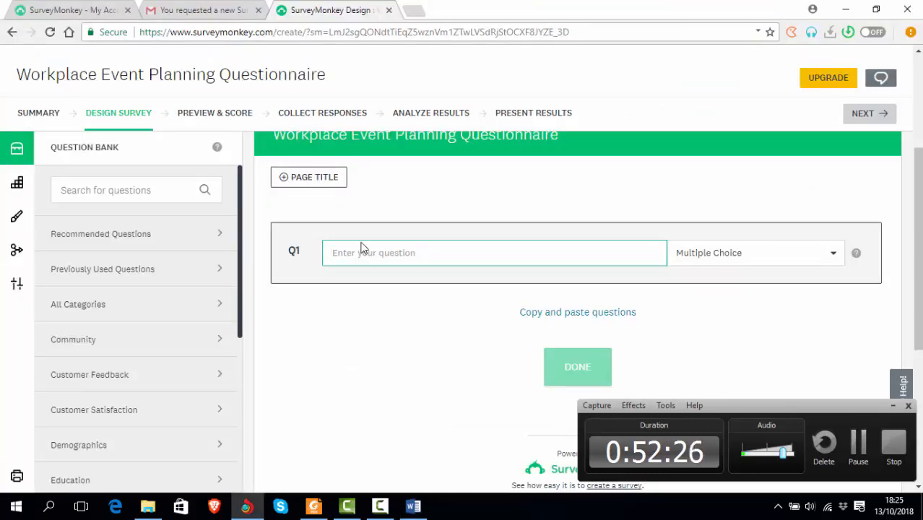
{"action": "type", "text": "What "}
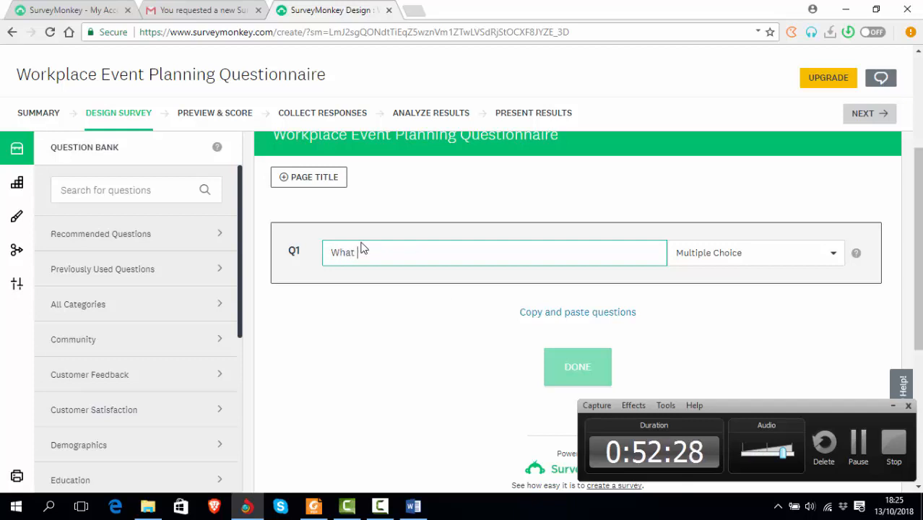
{"action": "type", "text": "is your "}
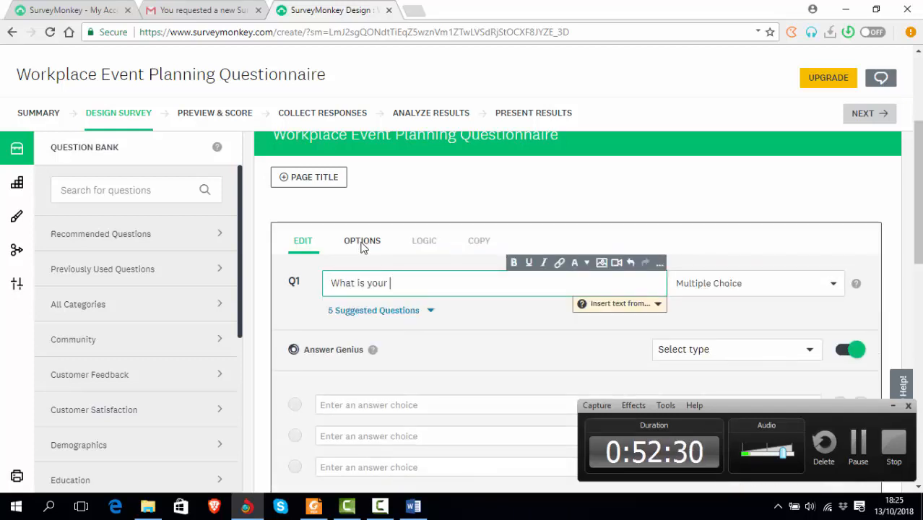
{"action": "type", "text": "company na"}
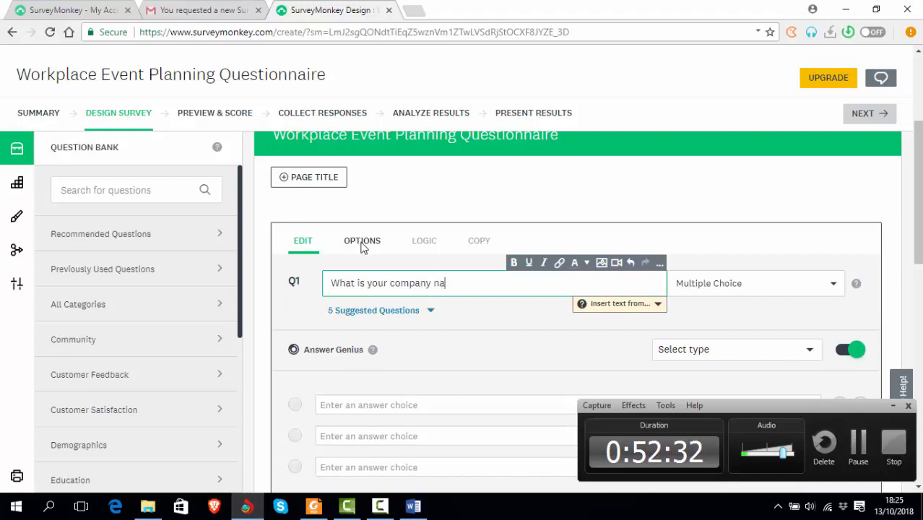
{"action": "type", "text": "me?"}
{"action": "left_click", "coordinate": [676, 192]}
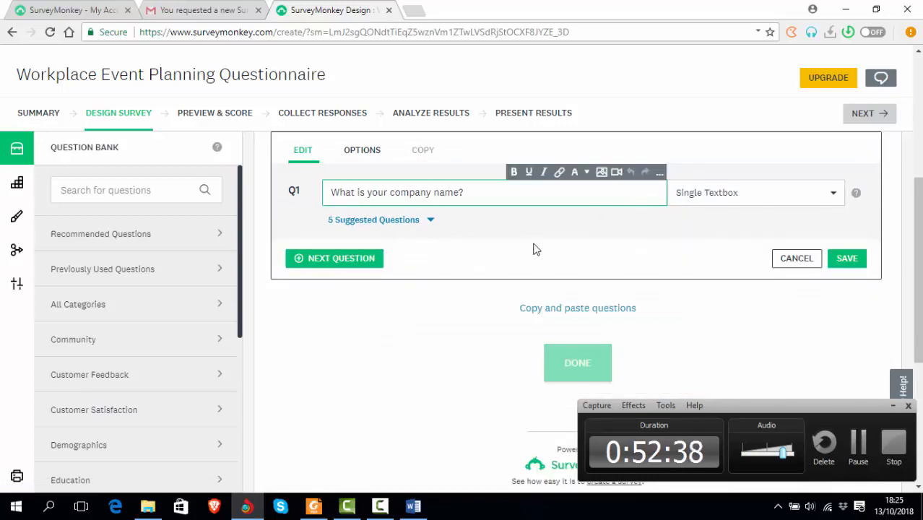
{"action": "scroll", "coordinate": [533, 251], "scroll_direction": "up", "scroll_amount": 3}
{"action": "scroll", "coordinate": [533, 251], "scroll_direction": "up", "scroll_amount": 1}
{"action": "scroll", "coordinate": [534, 293], "scroll_direction": "down", "scroll_amount": 2}
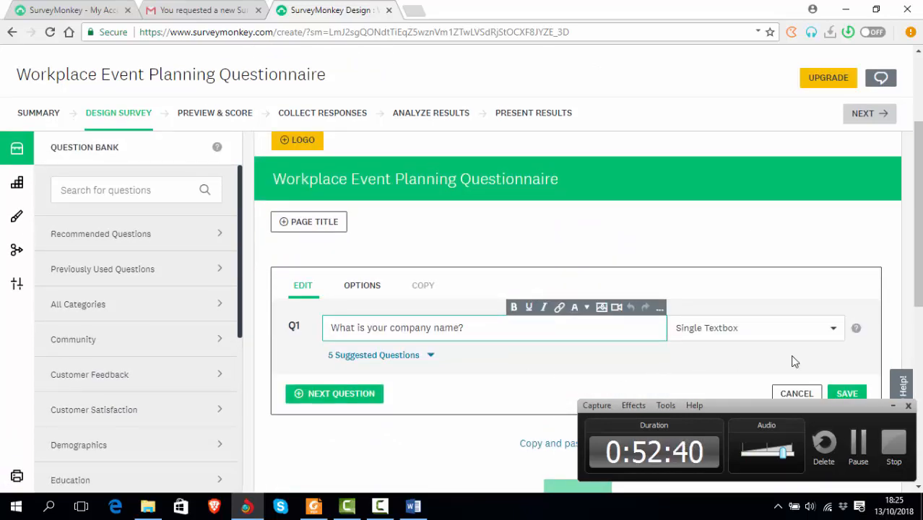
Check question 1 against the Word questionnaire, then keep it and add the next question in SurveyMonkey
{"action": "key", "text": "alt+Tab"}
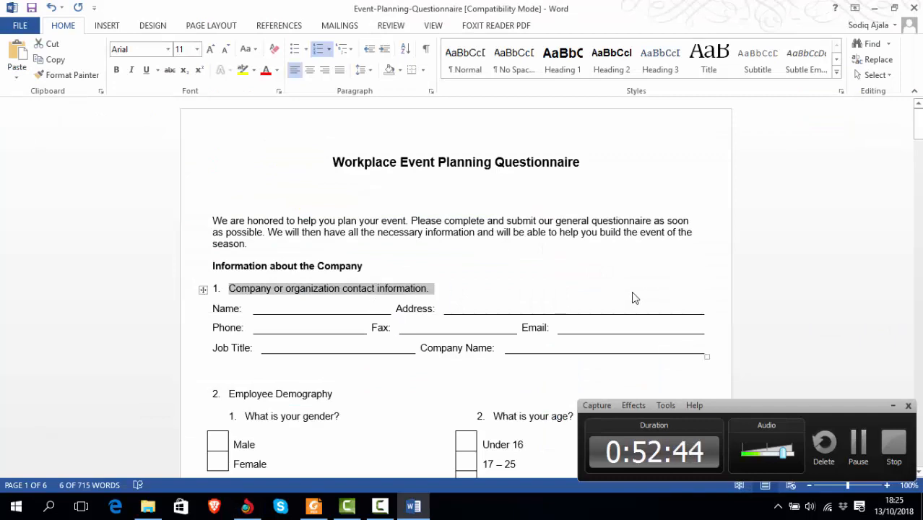
{"action": "key", "text": "alt+Tab"}
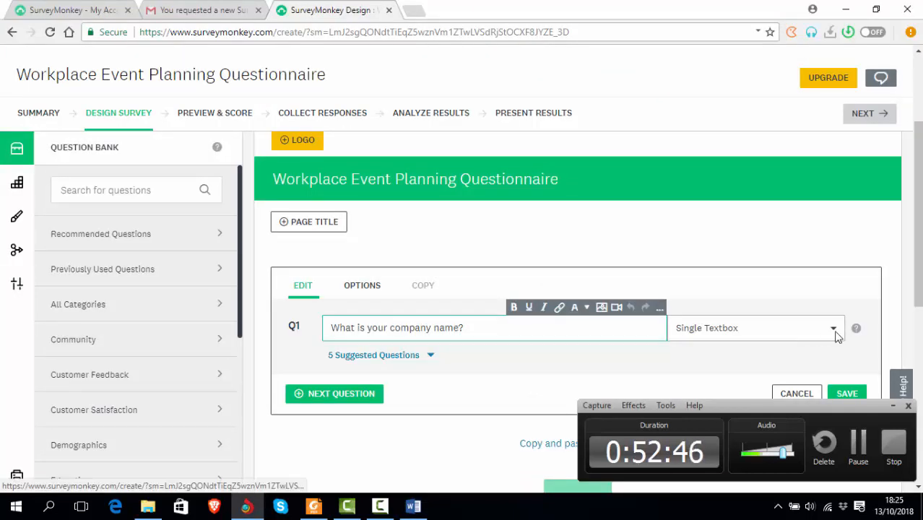
{"action": "scroll", "coordinate": [834, 337], "scroll_direction": "down", "scroll_amount": 1}
{"action": "scroll", "coordinate": [834, 336], "scroll_direction": "down", "scroll_amount": 2}
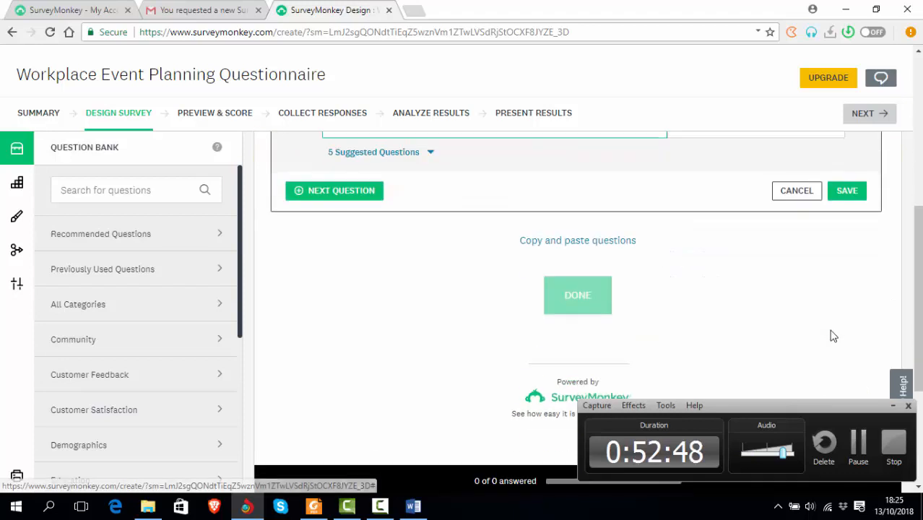
{"action": "scroll", "coordinate": [833, 336], "scroll_direction": "up", "scroll_amount": 1}
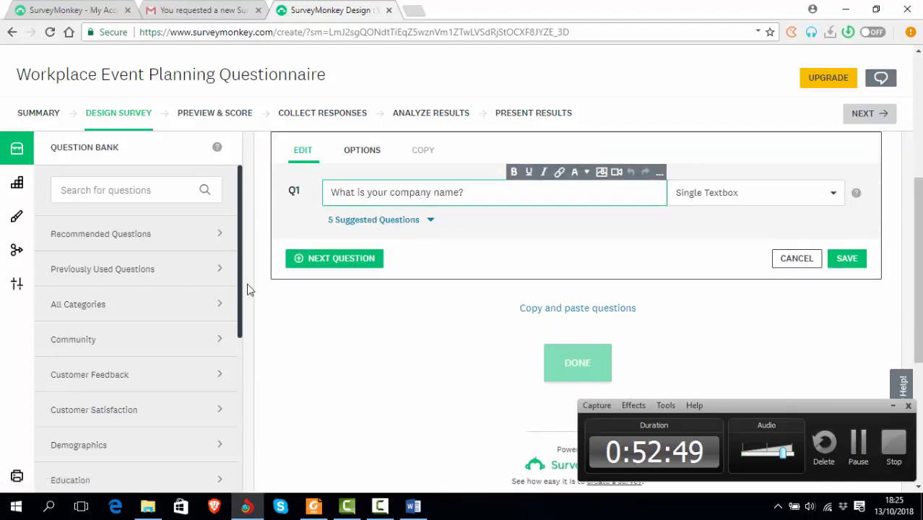
{"action": "left_click", "coordinate": [329, 264]}
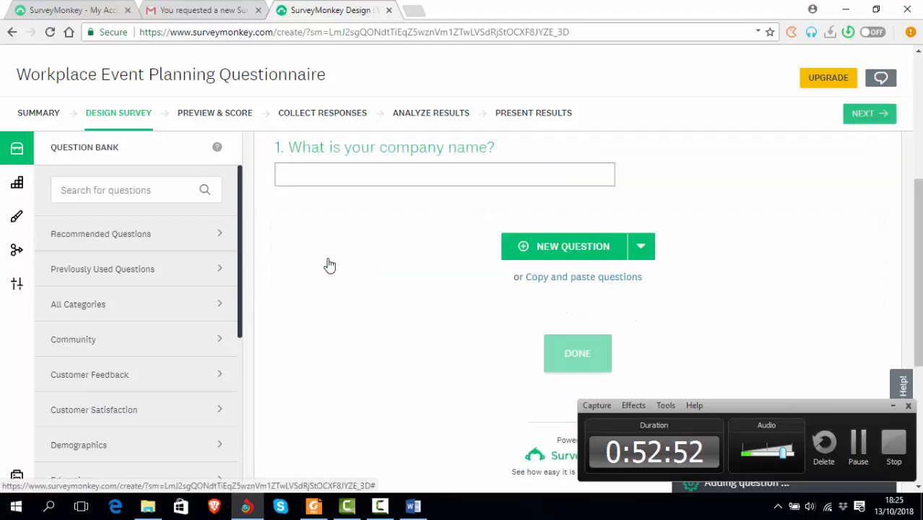
Check the Word questionnaire's contact fields, return to the SurveyMonkey survey and write question 2 as "What is your company address?"
{"action": "key", "text": "alt+Tab"}
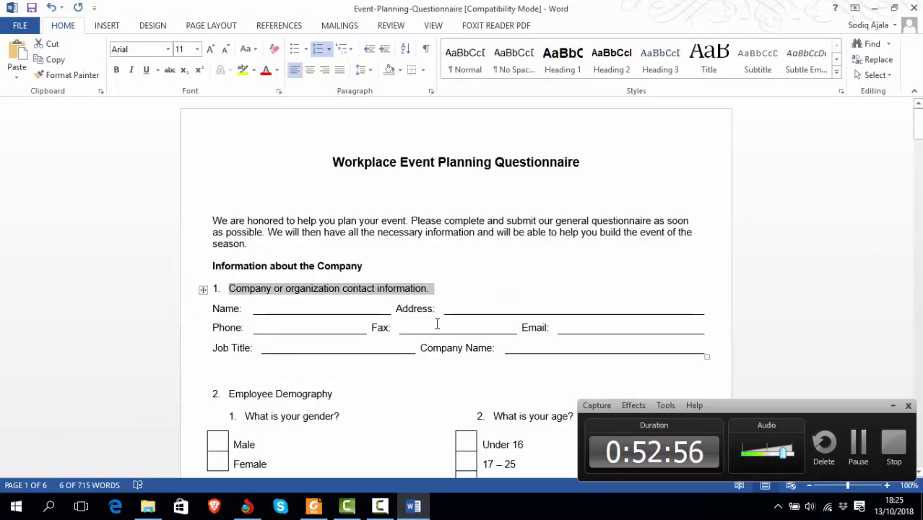
{"action": "key", "text": "alt+Tab"}
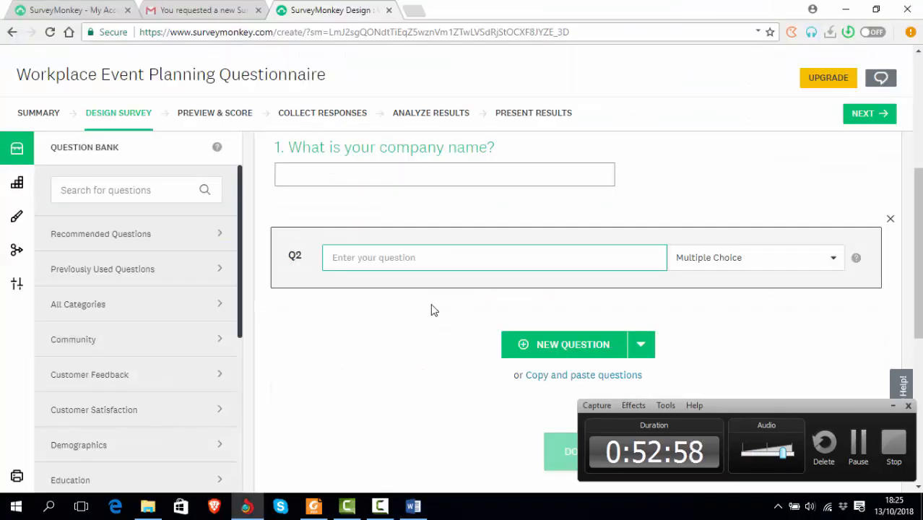
{"action": "type", "text": "What i"}
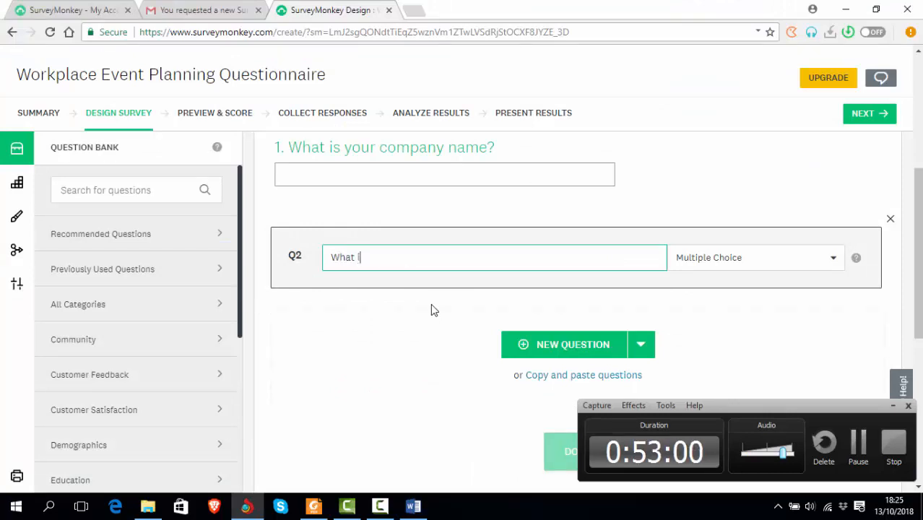
{"action": "type", "text": "s your com"}
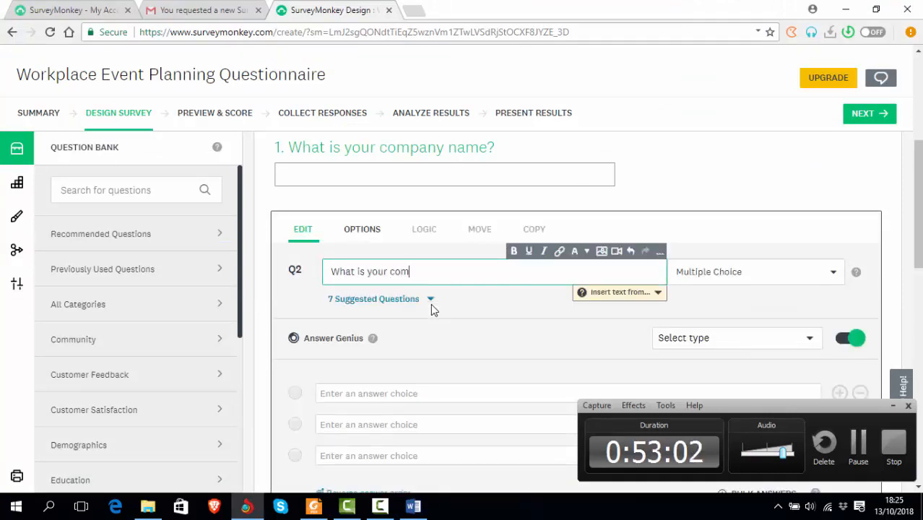
{"action": "type", "text": "pany addres"}
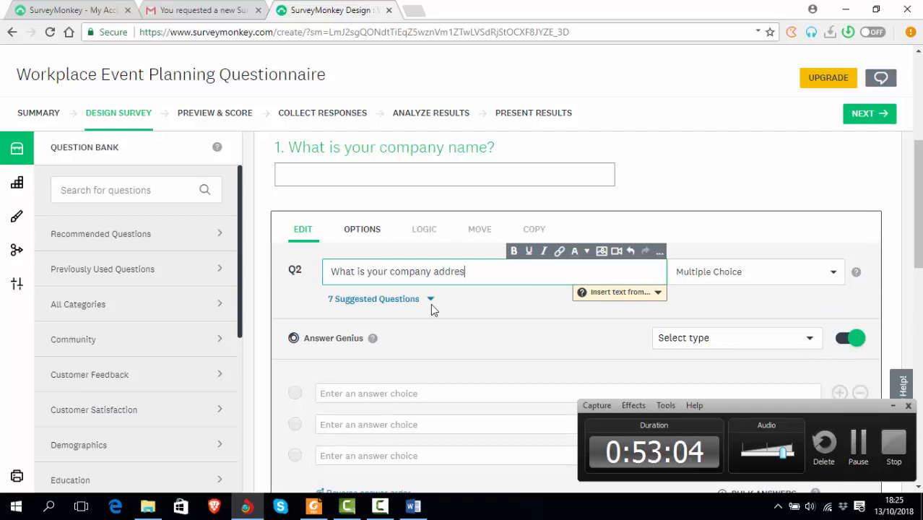
{"action": "type", "text": "s?"}
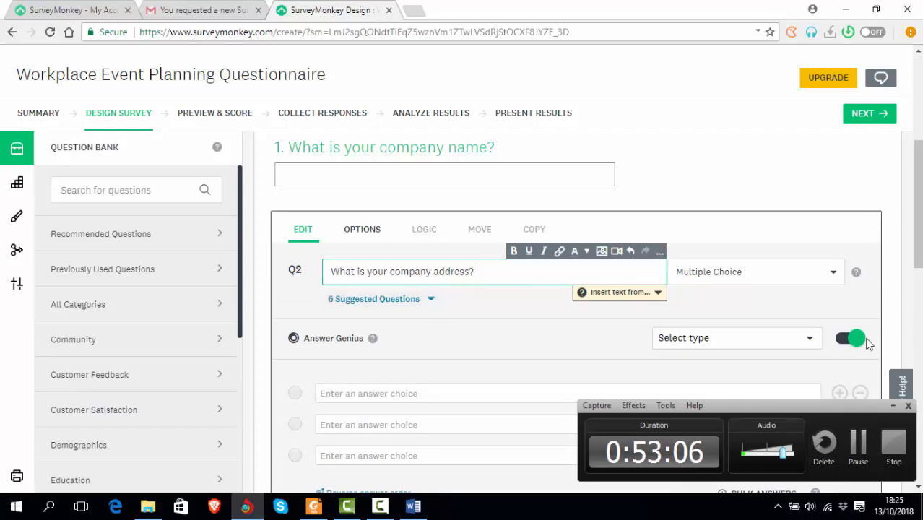
Review the available answer types, set question 2 to Single Textbox and add a third question
{"action": "left_click", "coordinate": [833, 273]}
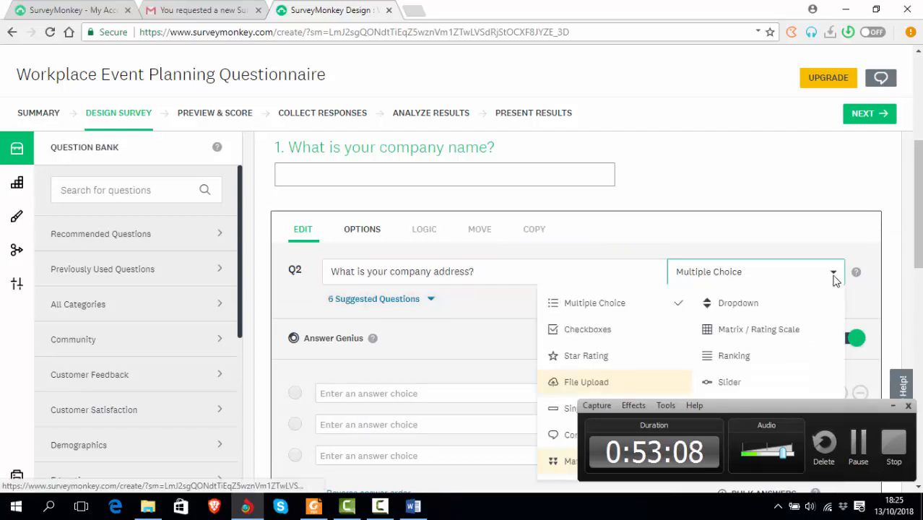
{"action": "left_click", "coordinate": [894, 406]}
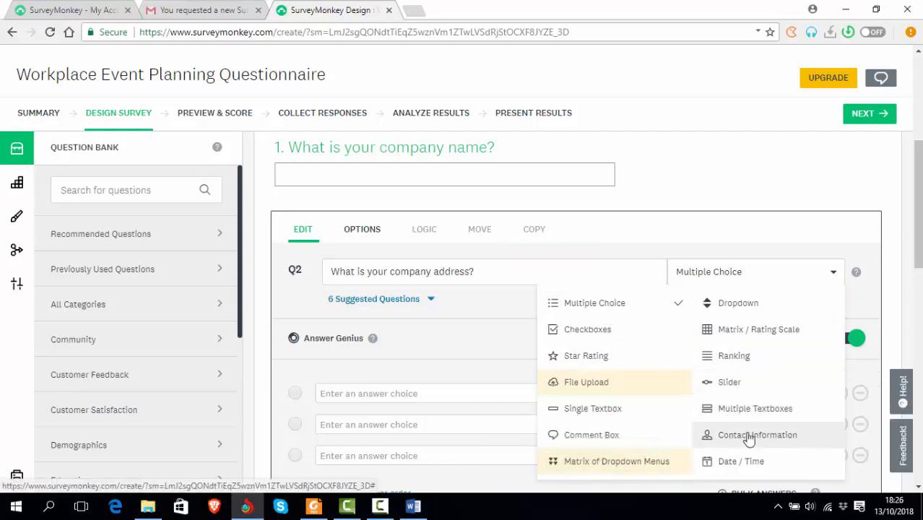
{"action": "scroll", "coordinate": [751, 426], "scroll_direction": "down", "scroll_amount": 1}
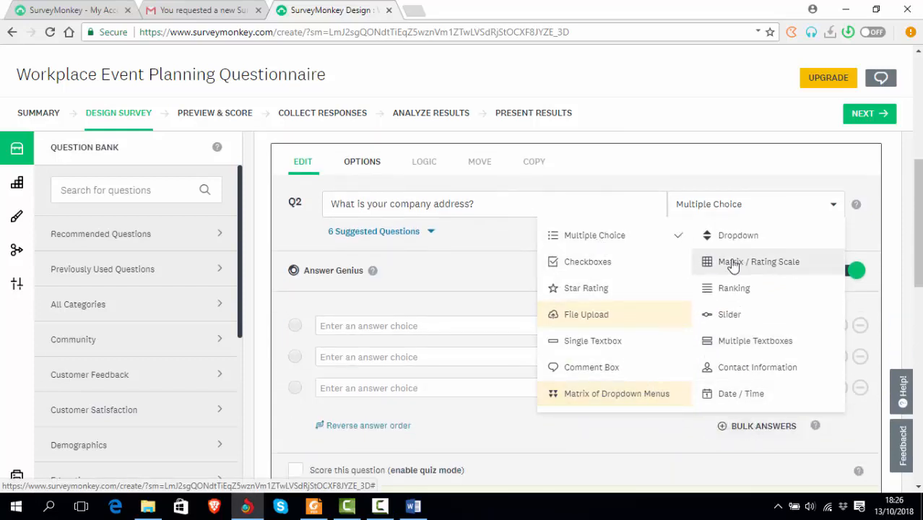
{"action": "left_click", "coordinate": [724, 166]}
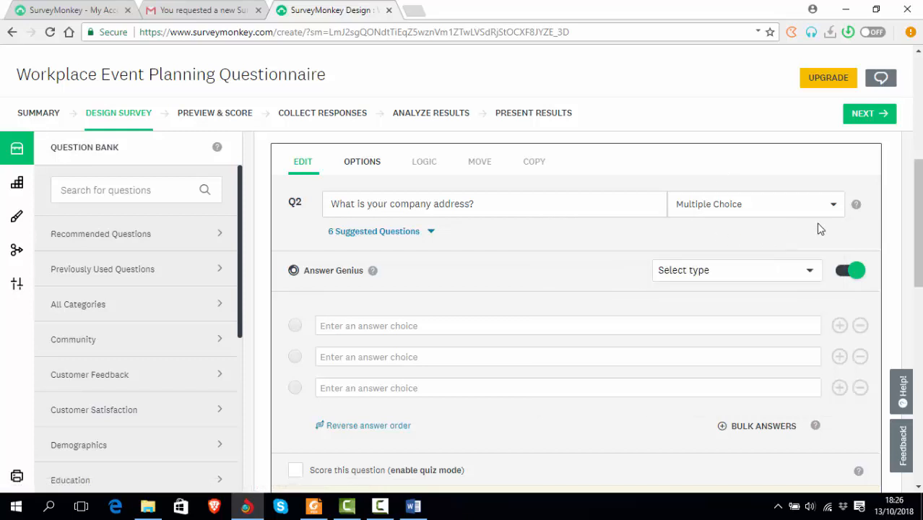
{"action": "left_click", "coordinate": [834, 208]}
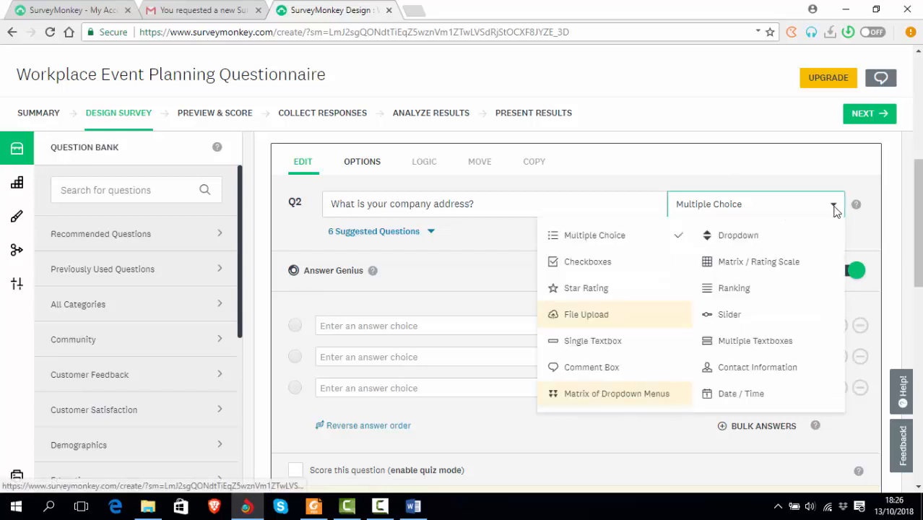
{"action": "scroll", "coordinate": [814, 264], "scroll_direction": "down", "scroll_amount": 3}
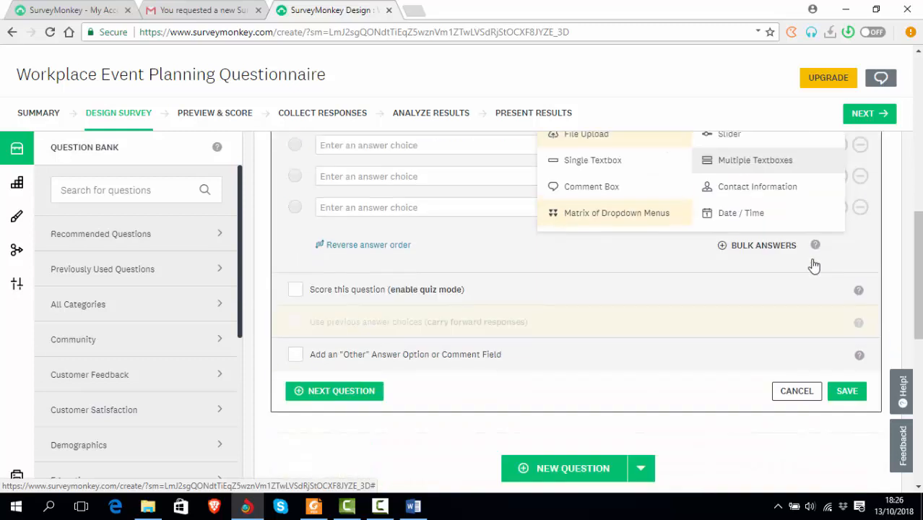
{"action": "scroll", "coordinate": [813, 266], "scroll_direction": "up", "scroll_amount": 1}
{"action": "scroll", "coordinate": [814, 266], "scroll_direction": "up", "scroll_amount": 5}
{"action": "scroll", "coordinate": [810, 264], "scroll_direction": "down", "scroll_amount": 2}
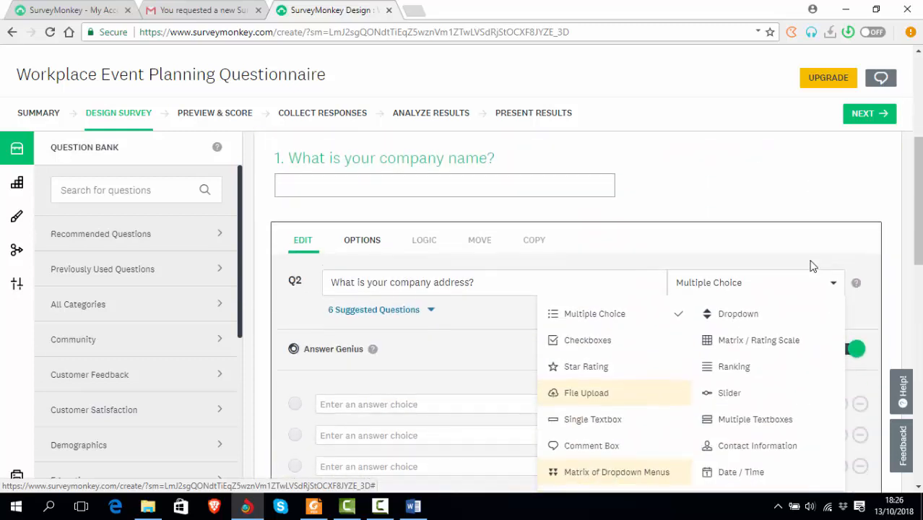
{"action": "scroll", "coordinate": [808, 265], "scroll_direction": "down", "scroll_amount": 2}
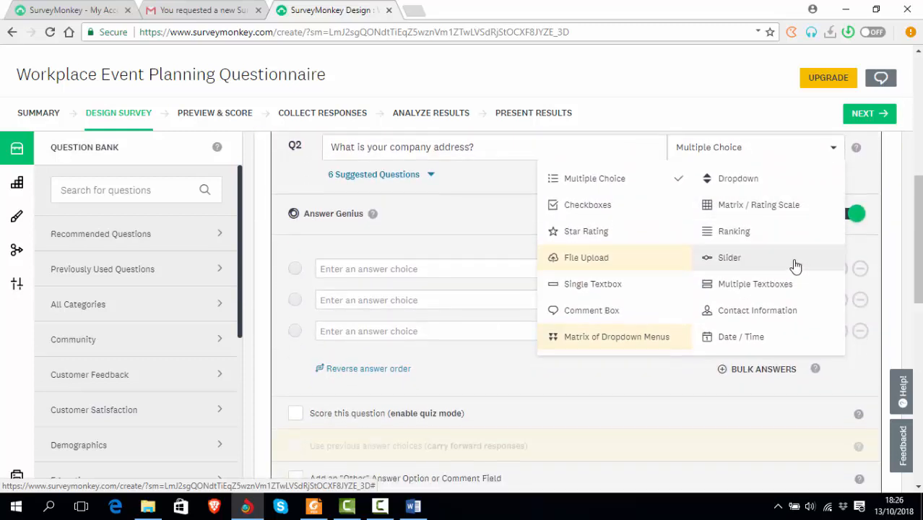
{"action": "left_click", "coordinate": [609, 284]}
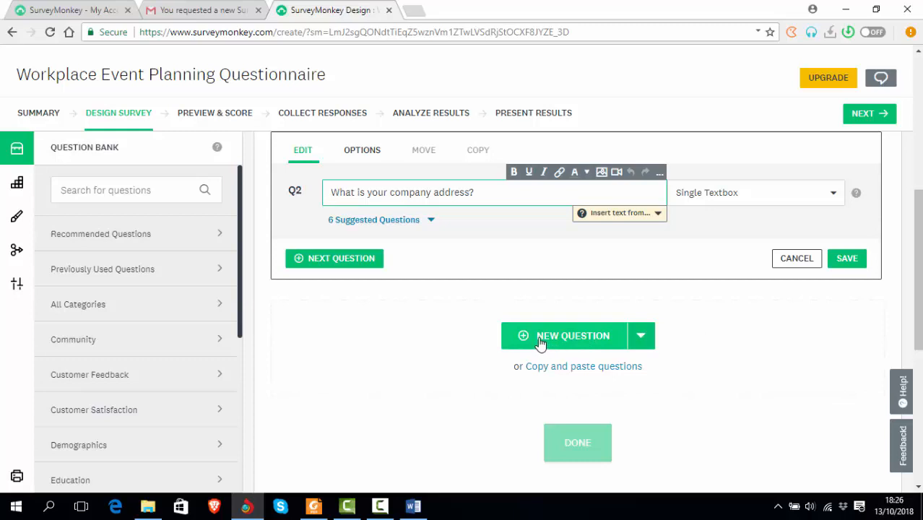
{"action": "left_click", "coordinate": [344, 263]}
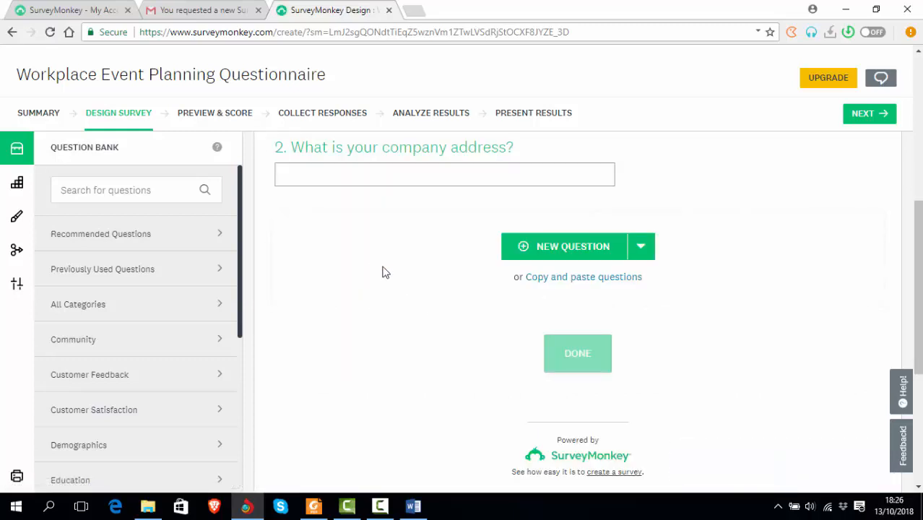
{"action": "scroll", "coordinate": [699, 336], "scroll_direction": "up", "scroll_amount": 3}
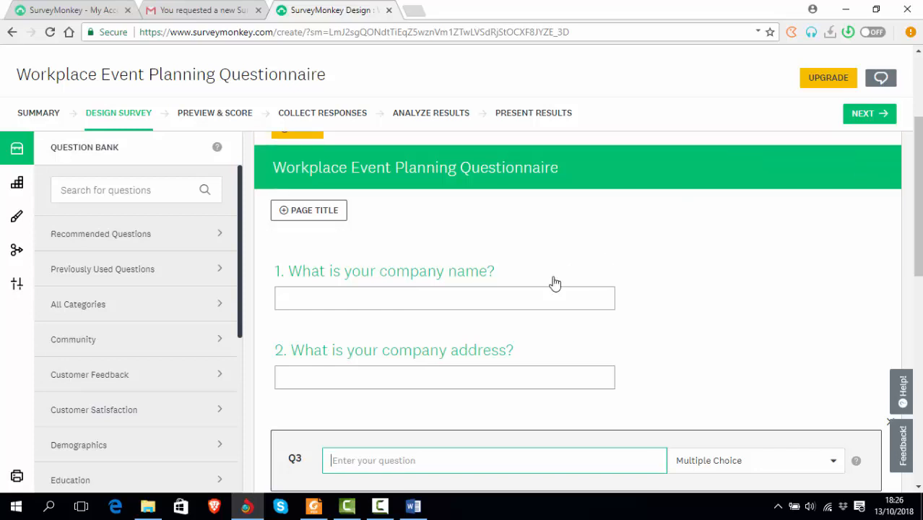
{"action": "scroll", "coordinate": [672, 249], "scroll_direction": "down", "scroll_amount": 1}
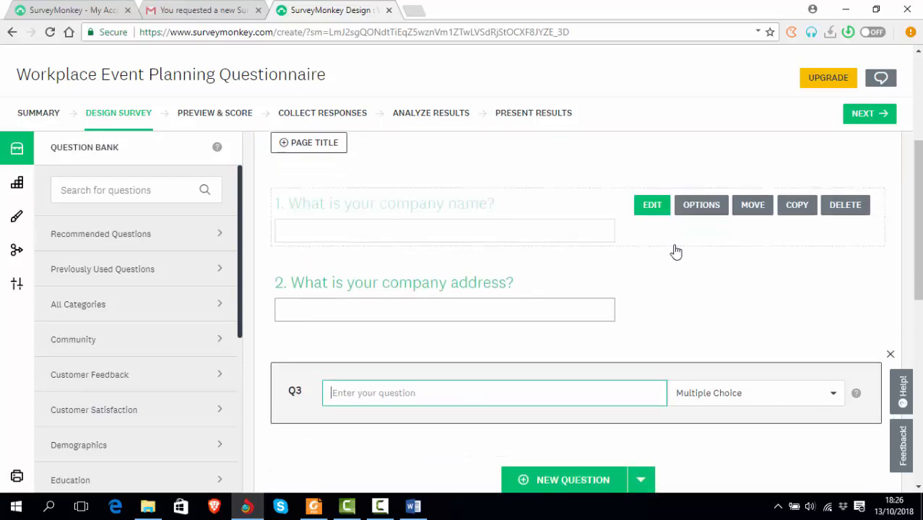
Switch to the Word questionnaire and select the text "What is your gender?" under Employee Demography
{"action": "key", "text": "alt+Tab"}
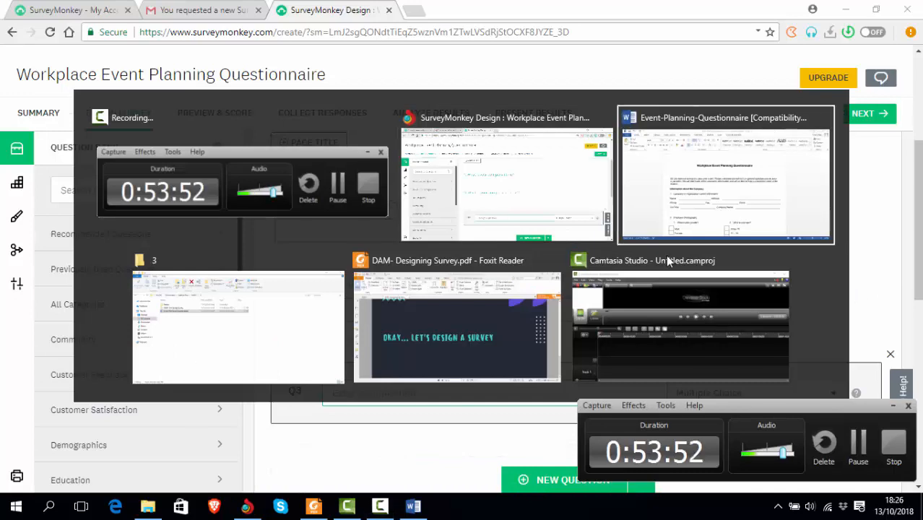
{"action": "scroll", "coordinate": [662, 249], "scroll_direction": "down", "scroll_amount": 3}
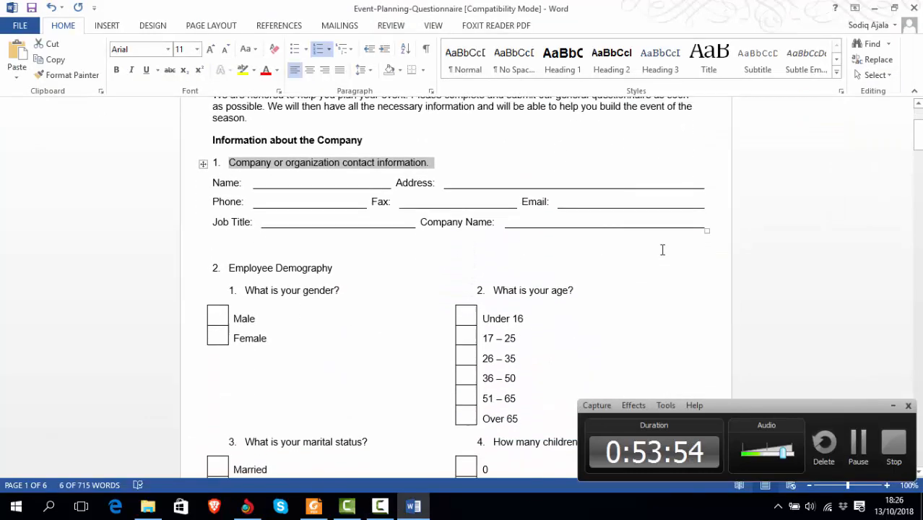
{"action": "left_click", "coordinate": [341, 254]}
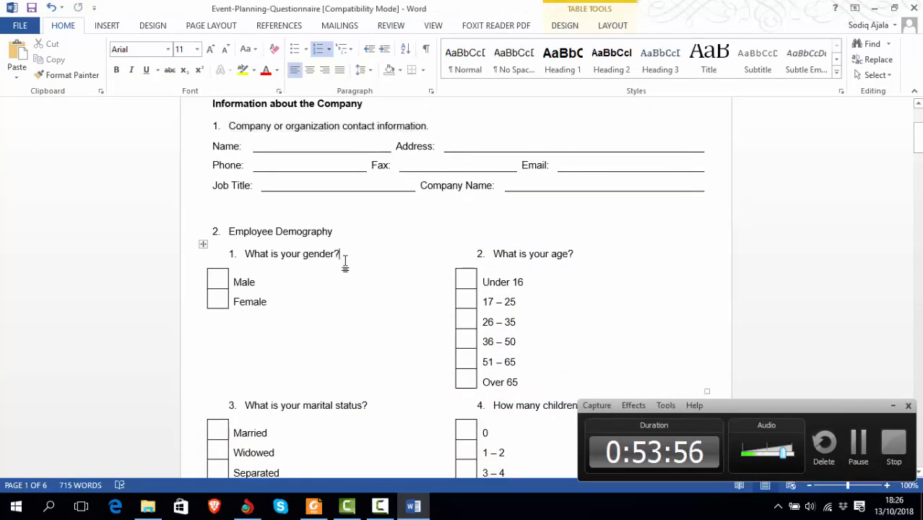
{"action": "key", "text": "shift+Left"}
{"action": "key", "text": "shift+Left"}
{"action": "key", "text": "shift+Left"}
{"action": "key", "text": "shift+Left"}
{"action": "key", "text": "shift+Left"}
{"action": "key", "text": "shift+Left"}
{"action": "key", "text": "shift+Left"}
{"action": "key", "text": "shift+Left"}
{"action": "key", "text": "shift+Left"}
{"action": "key", "text": "shift+Left"}
{"action": "key", "text": "shift+Left"}
{"action": "key", "text": "shift+Left"}
{"action": "key", "text": "shift+Left"}
{"action": "key", "text": "shift+Left"}
{"action": "key", "text": "shift+Left"}
{"action": "key", "text": "shift+Left"}
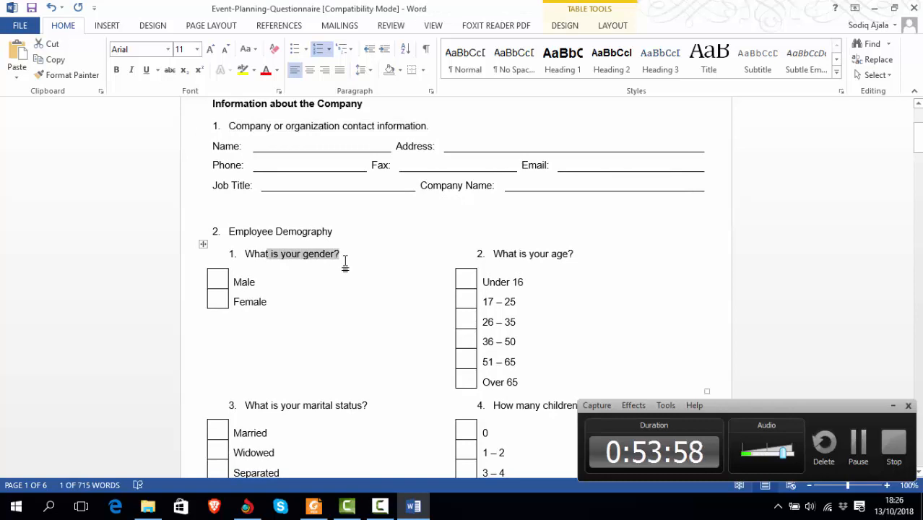
{"action": "key", "text": "shift+Left"}
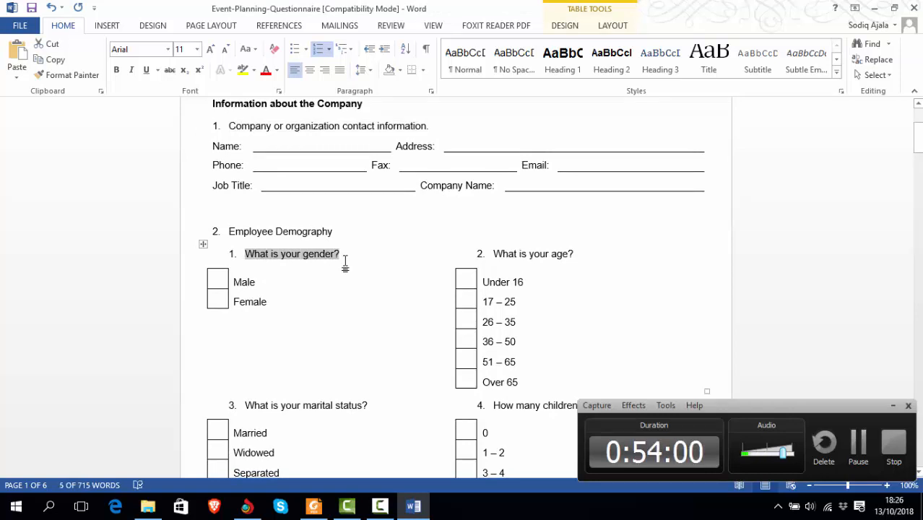
{"action": "key", "text": "alt+Tab"}
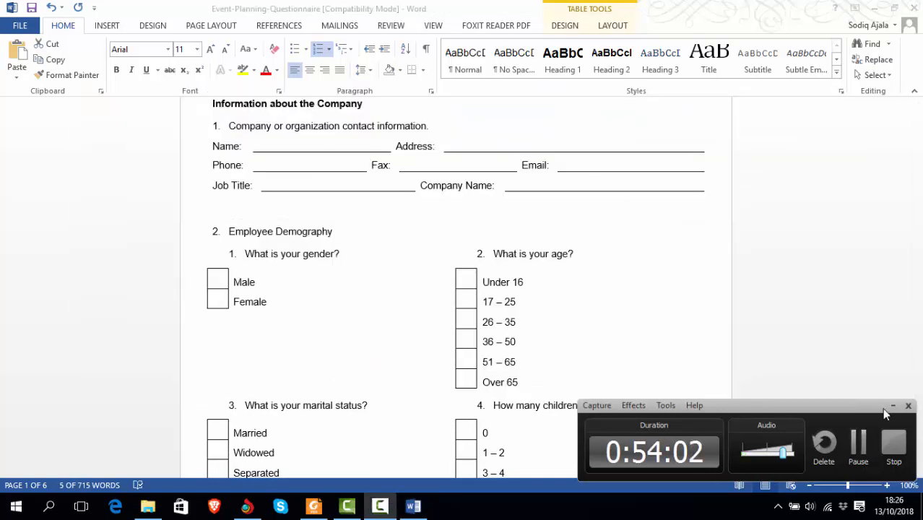
{"action": "left_click", "coordinate": [894, 406]}
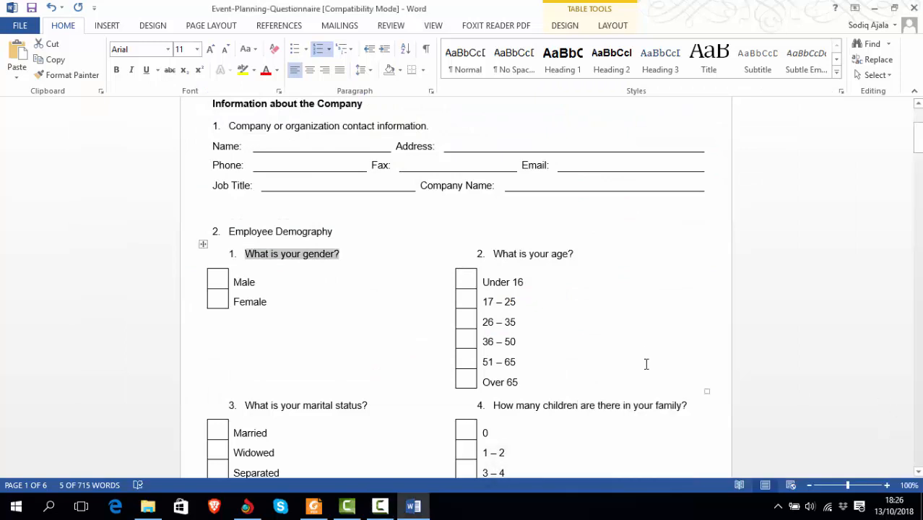
Return to the SurveyMonkey survey and enter "What is your gender?" as question 3, without the leading "1." numbering
{"action": "key", "text": "alt+Tab"}
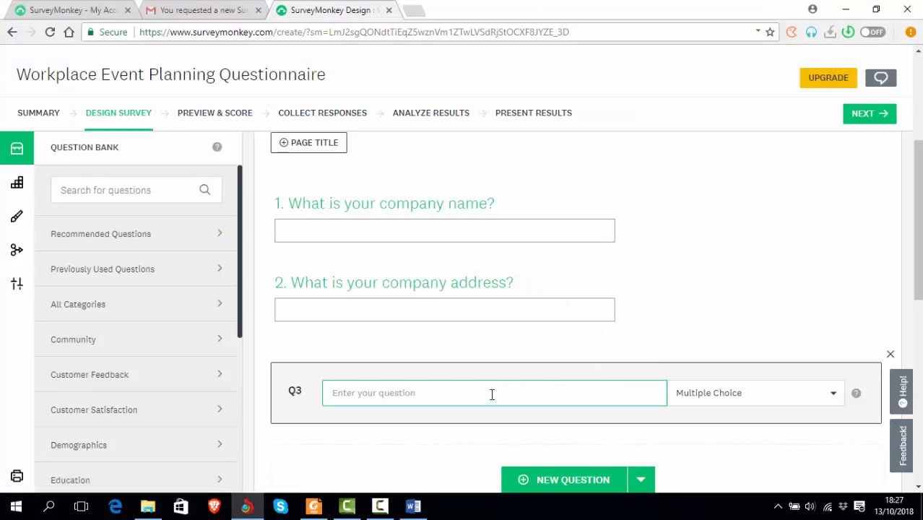
{"action": "type", "text": "1. What is your gender?"}
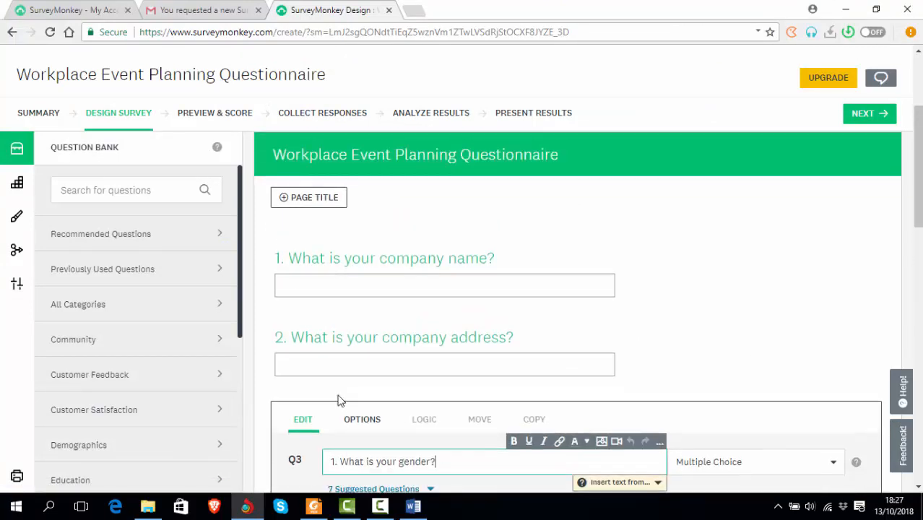
{"action": "scroll", "coordinate": [345, 413], "scroll_direction": "down", "scroll_amount": 2}
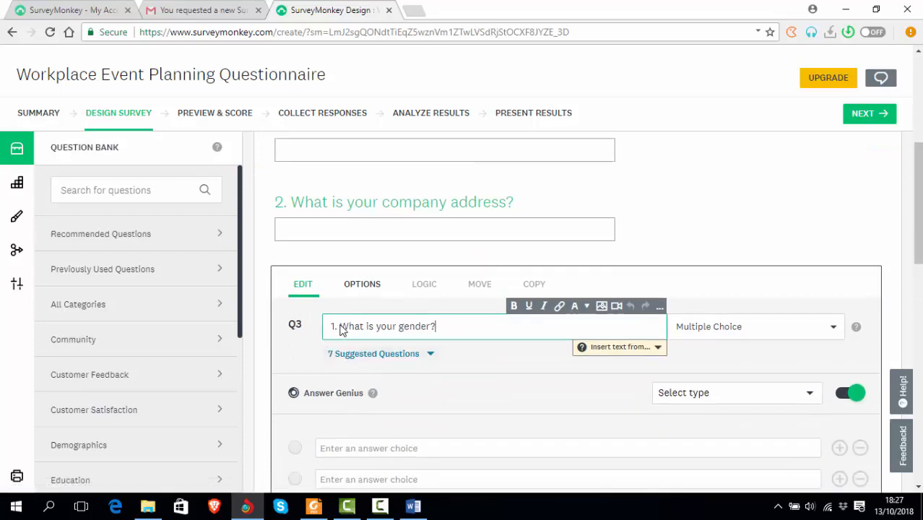
{"action": "key", "text": "BackSpace"}
{"action": "key", "text": "BackSpace"}
{"action": "key", "text": "BackSpace"}
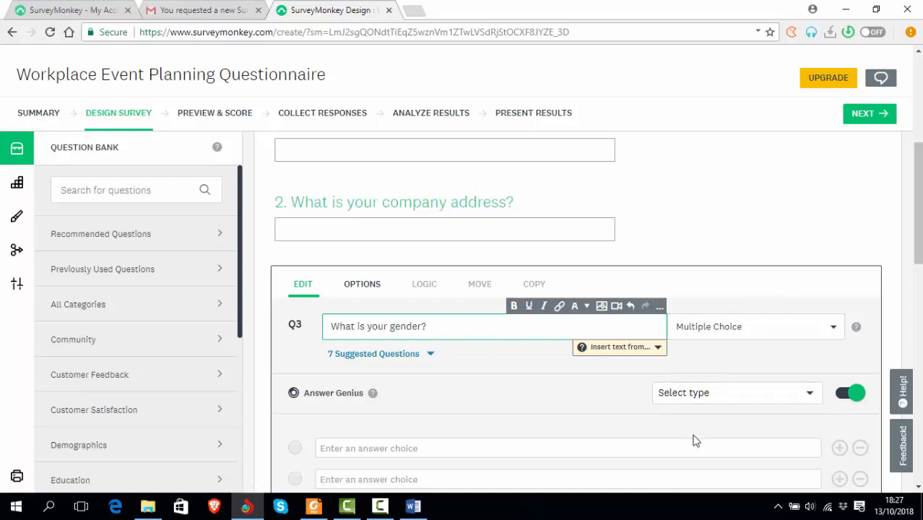
Try switching Answer Genius off and back on for question 3, and look over its answer choices and extra options
{"action": "scroll", "coordinate": [694, 438], "scroll_direction": "down", "scroll_amount": 1}
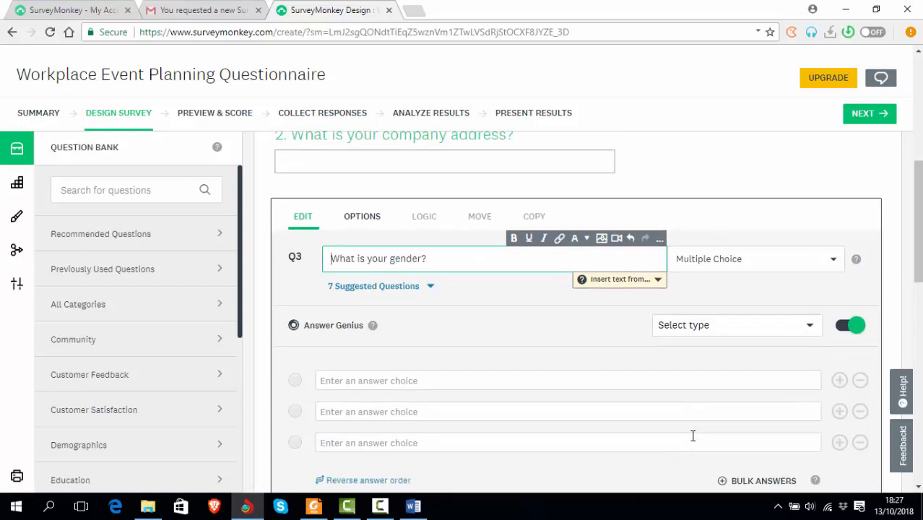
{"action": "left_click", "coordinate": [849, 330]}
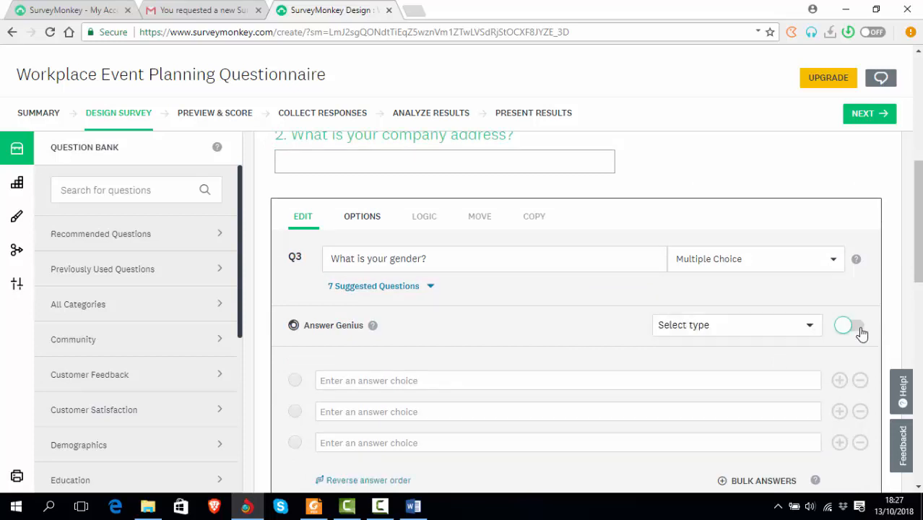
{"action": "left_click", "coordinate": [856, 331]}
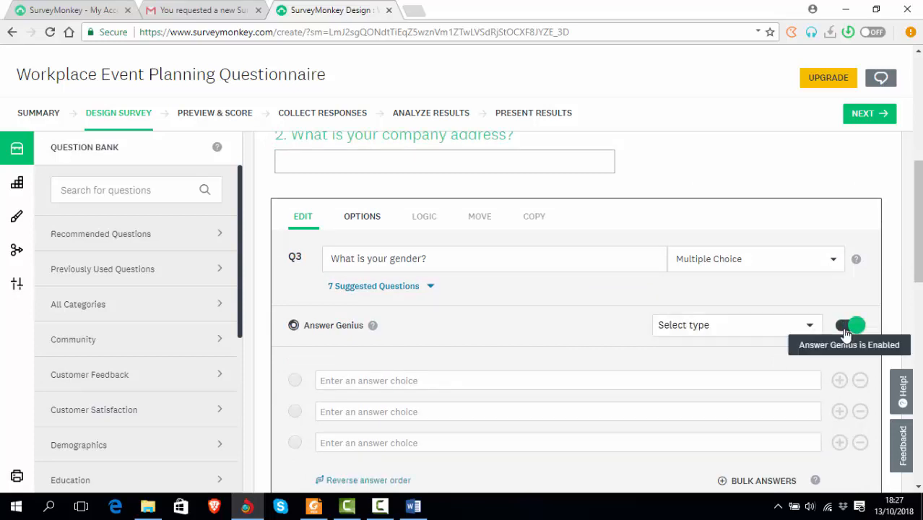
{"action": "left_click", "coordinate": [846, 331]}
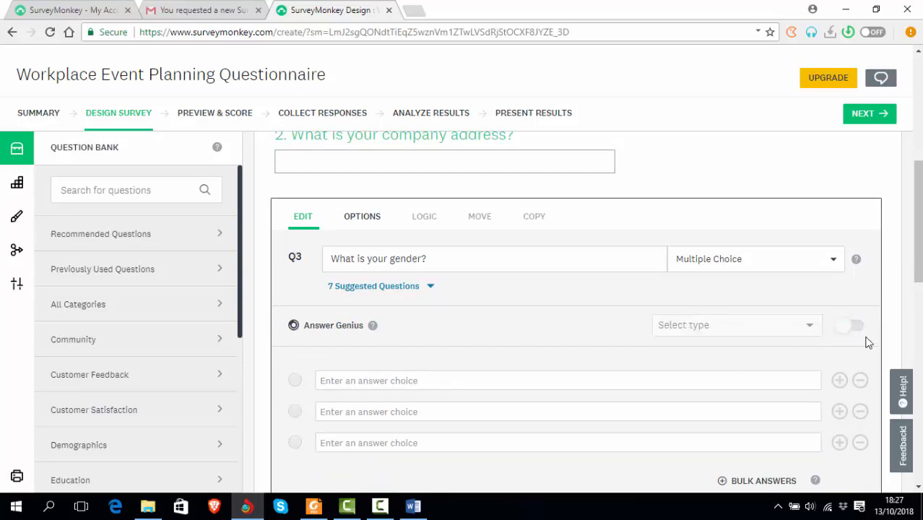
{"action": "left_click", "coordinate": [859, 331]}
{"action": "scroll", "coordinate": [779, 381], "scroll_direction": "down", "scroll_amount": 3}
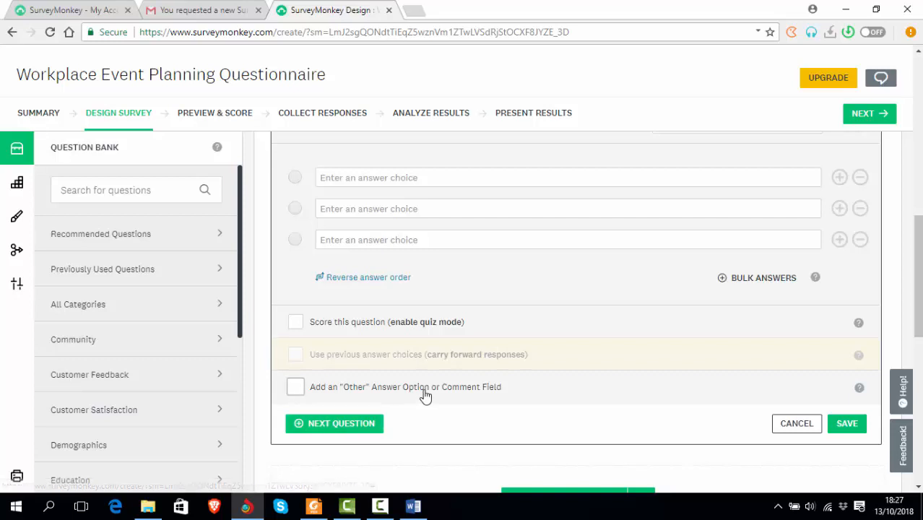
{"action": "scroll", "coordinate": [425, 394], "scroll_direction": "up", "scroll_amount": 3}
{"action": "scroll", "coordinate": [361, 426], "scroll_direction": "down", "scroll_amount": 4}
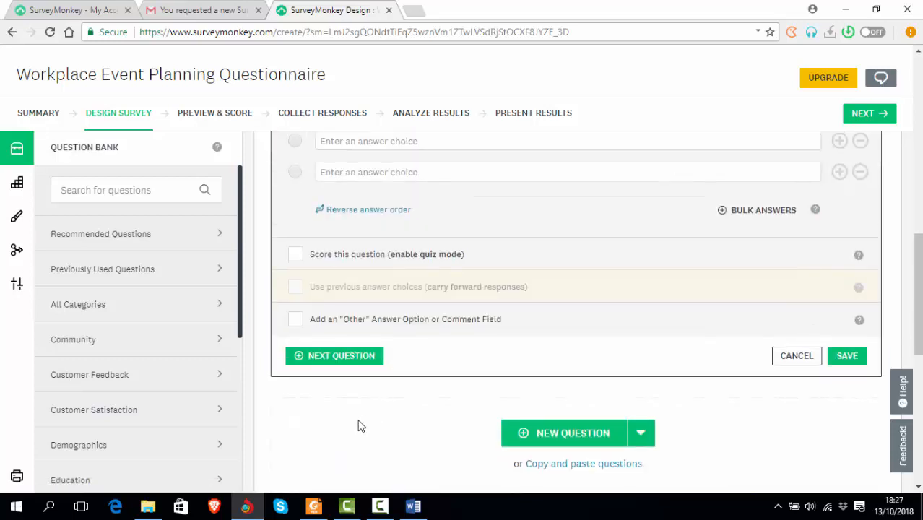
Try adding the next question without answer choices, and look through the Answer Genius preset types for question 3
{"action": "left_click", "coordinate": [360, 361]}
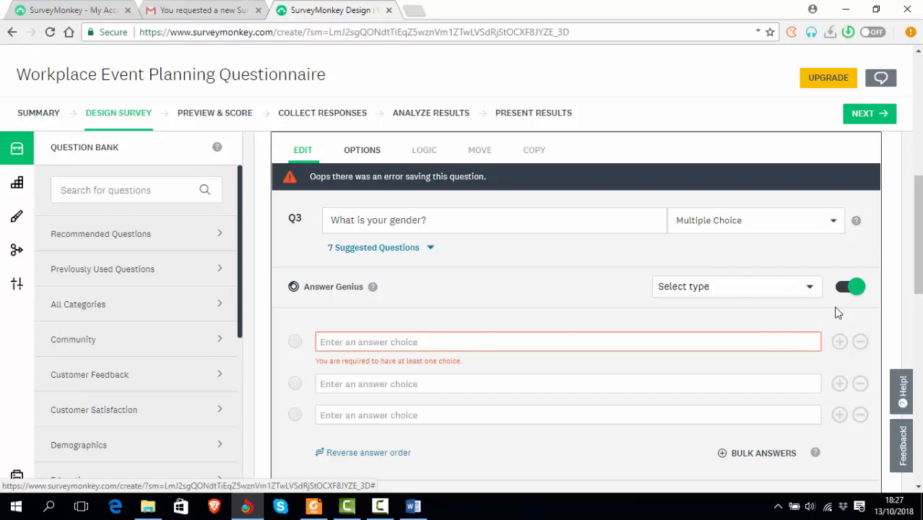
{"action": "left_click", "coordinate": [811, 288]}
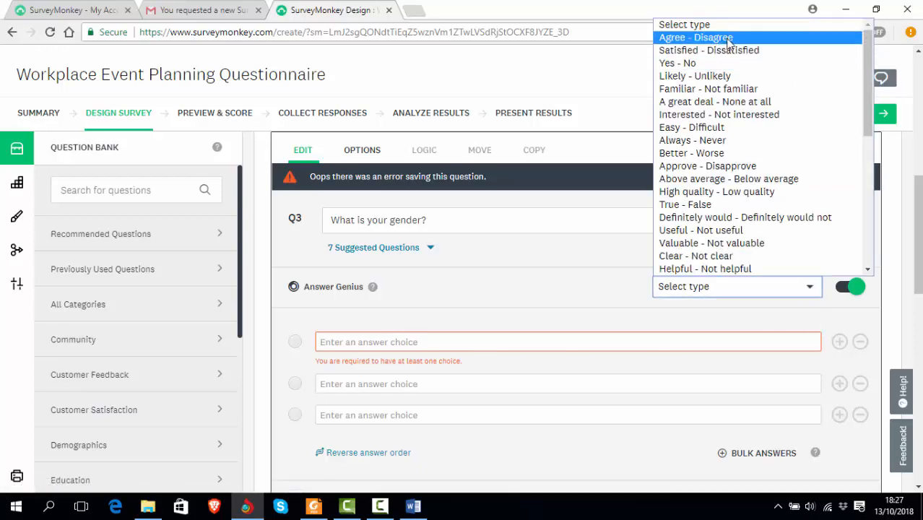
{"action": "scroll", "coordinate": [735, 116], "scroll_direction": "down", "scroll_amount": 4}
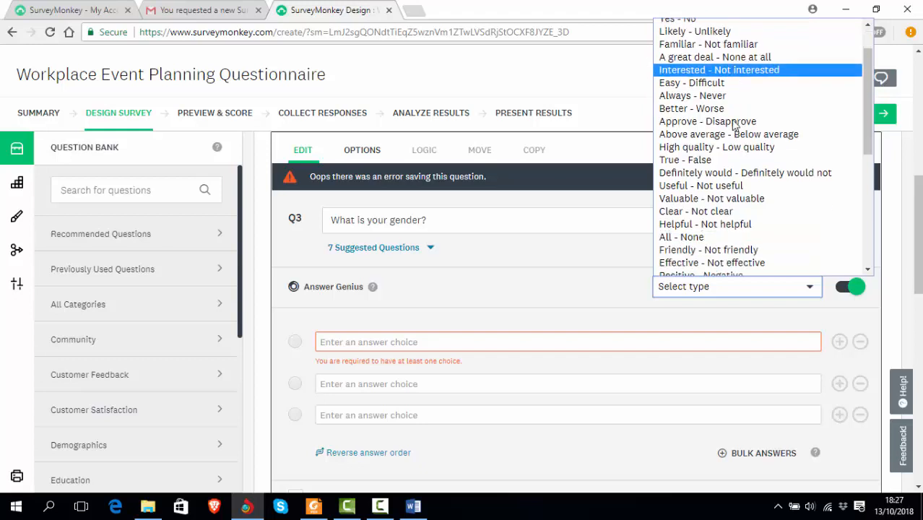
{"action": "scroll", "coordinate": [734, 127], "scroll_direction": "down", "scroll_amount": 2}
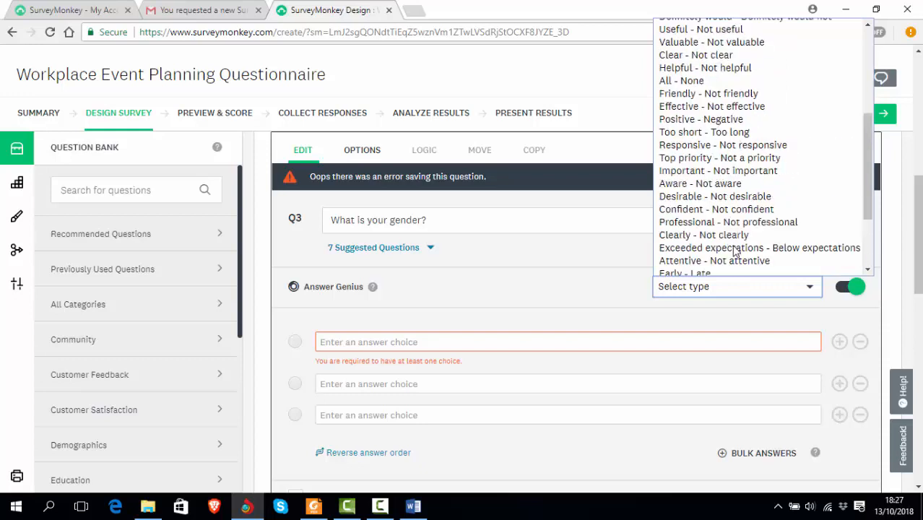
{"action": "scroll", "coordinate": [737, 254], "scroll_direction": "up", "scroll_amount": 7}
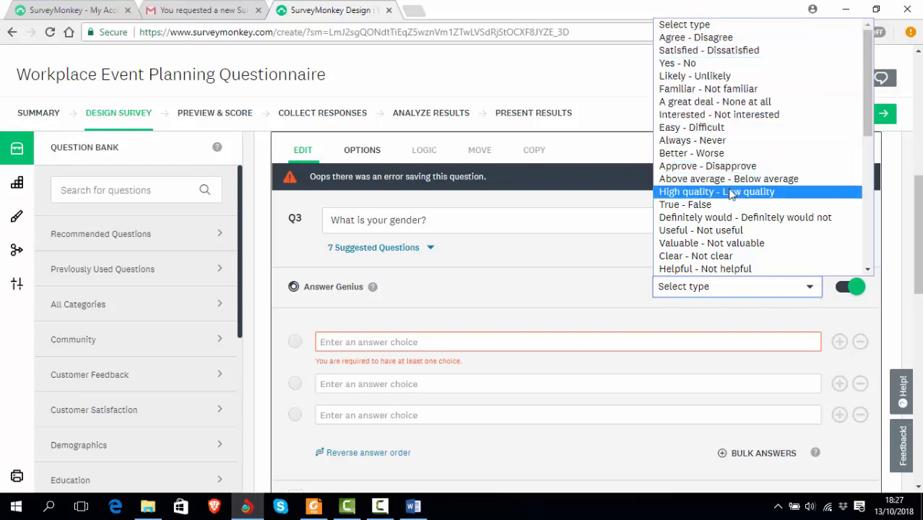
{"action": "scroll", "coordinate": [731, 197], "scroll_direction": "down", "scroll_amount": 3}
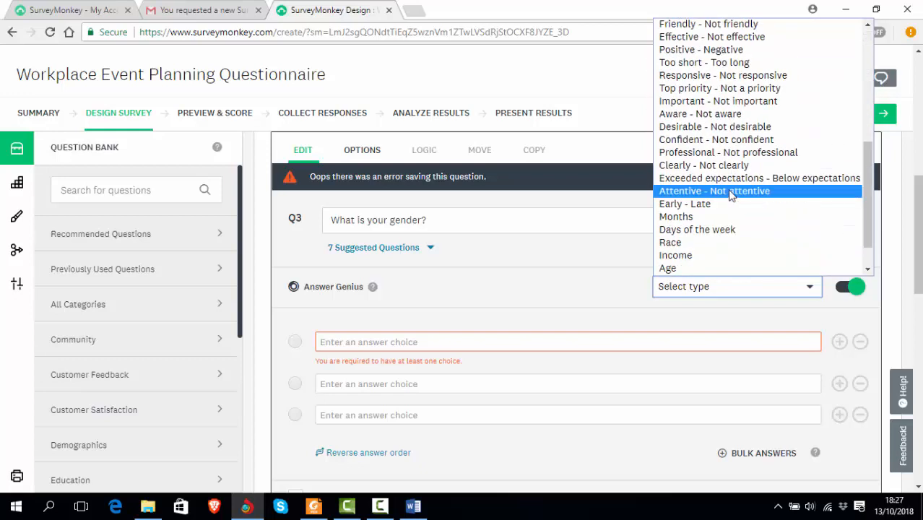
{"action": "left_click", "coordinate": [525, 324]}
{"action": "scroll", "coordinate": [625, 254], "scroll_direction": "up", "scroll_amount": 1}
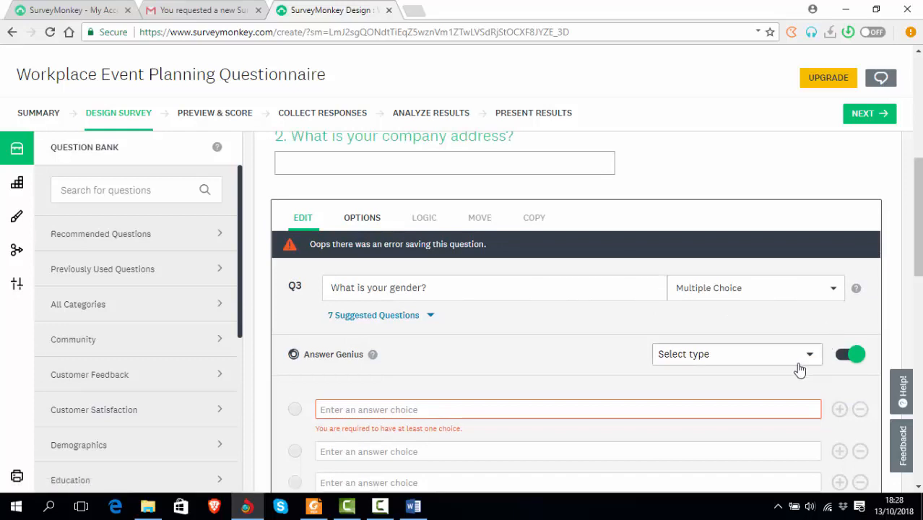
Enter "Male" and "Female" as the answer choices of question 3 and add a fourth question
{"action": "left_click", "coordinate": [677, 413]}
{"action": "type", "text": "M"}
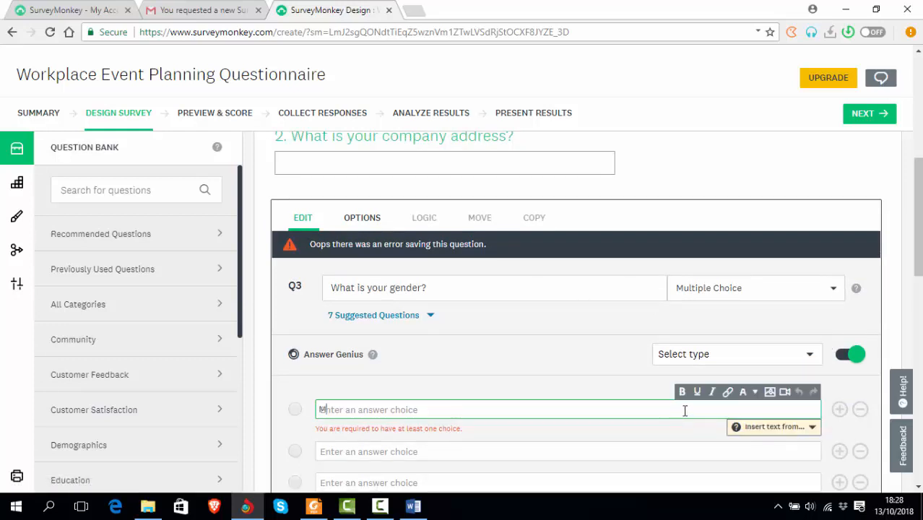
{"action": "type", "text": "A"}
{"action": "key", "text": "BackSpace"}
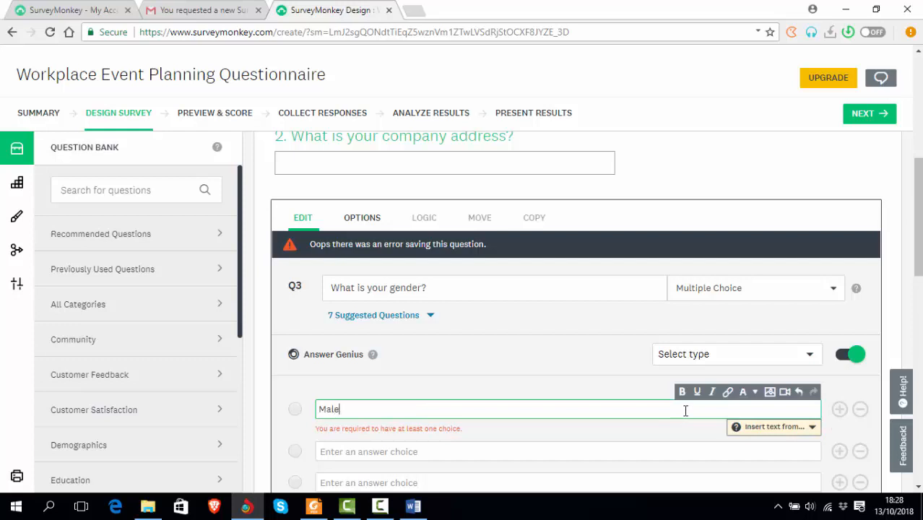
{"action": "left_click", "coordinate": [638, 452]}
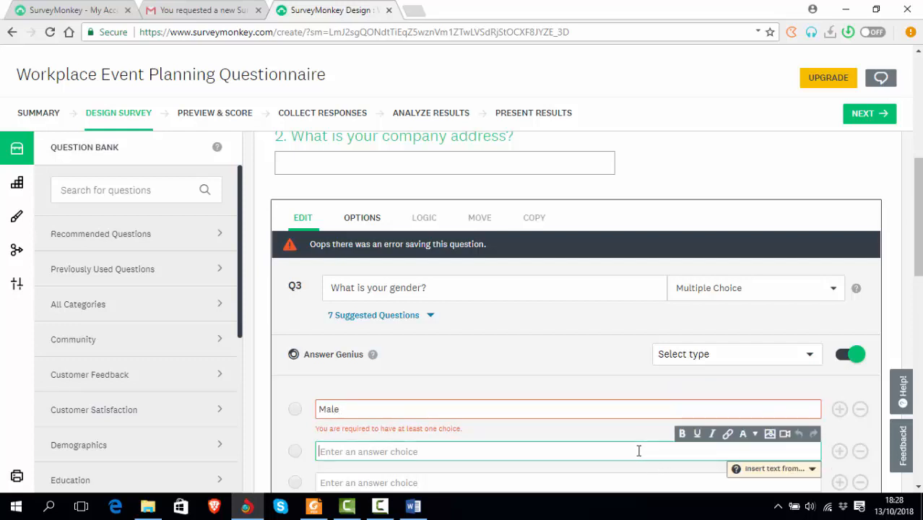
{"action": "type", "text": "Female"}
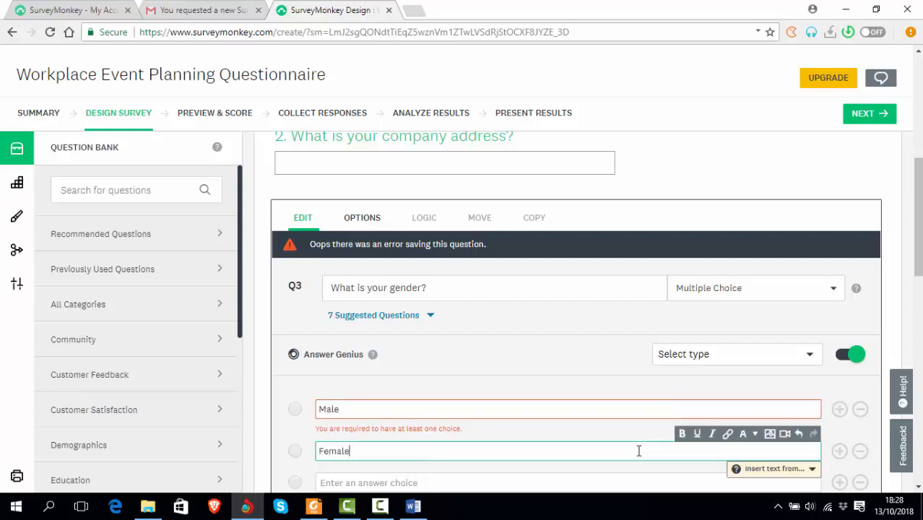
{"action": "scroll", "coordinate": [639, 447], "scroll_direction": "down", "scroll_amount": 4}
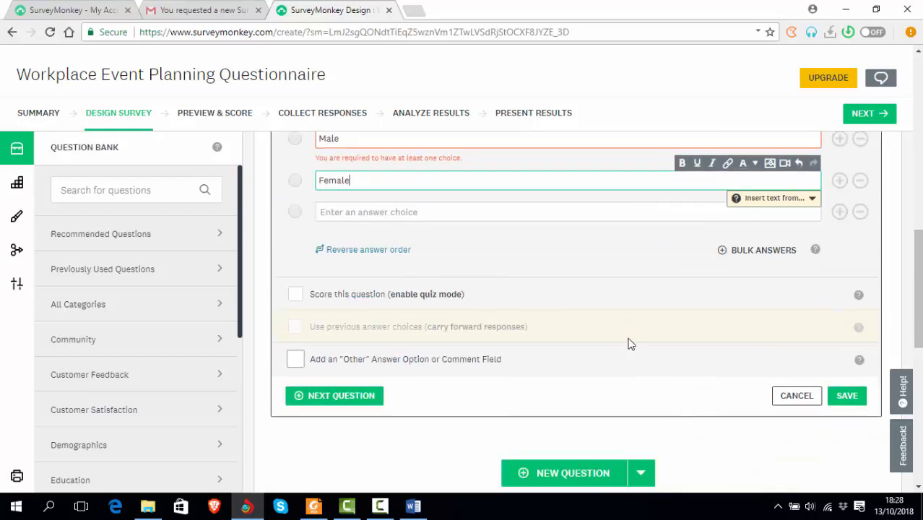
{"action": "left_click", "coordinate": [350, 394]}
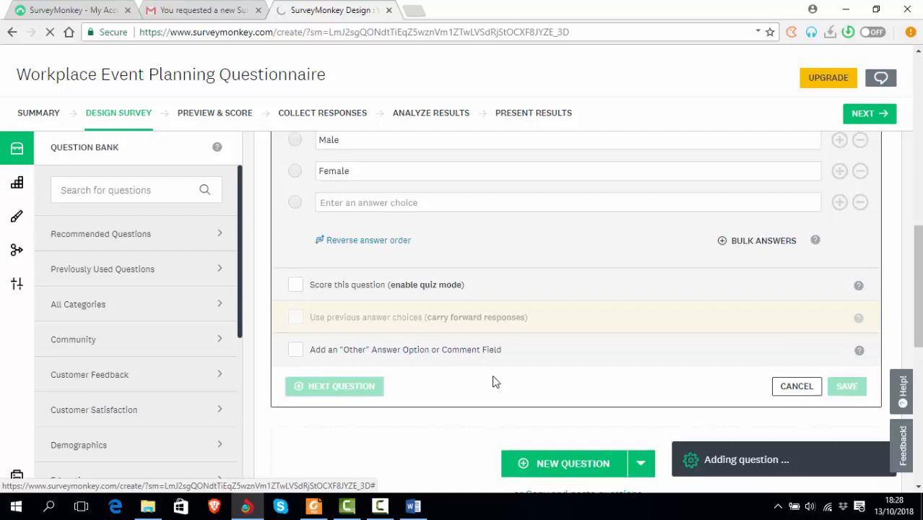
{"action": "scroll", "coordinate": [494, 382], "scroll_direction": "up", "scroll_amount": 2}
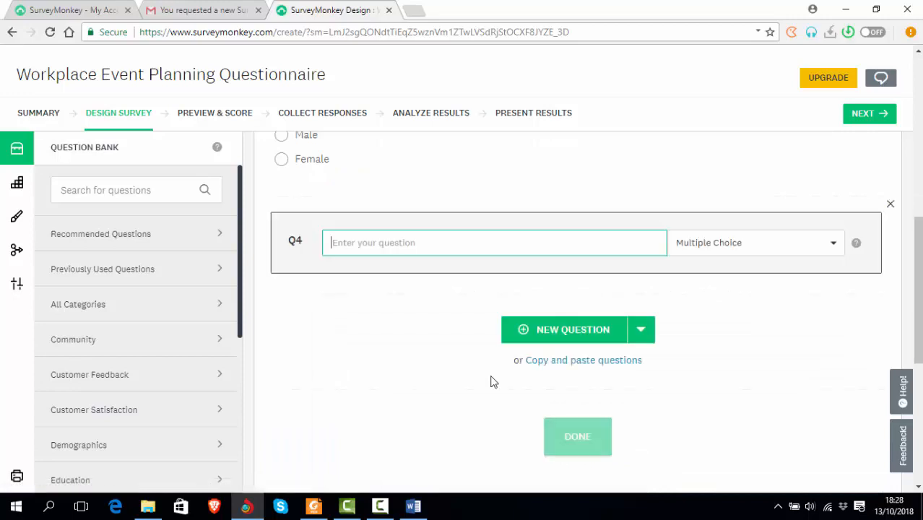
{"action": "scroll", "coordinate": [490, 372], "scroll_direction": "up", "scroll_amount": 4}
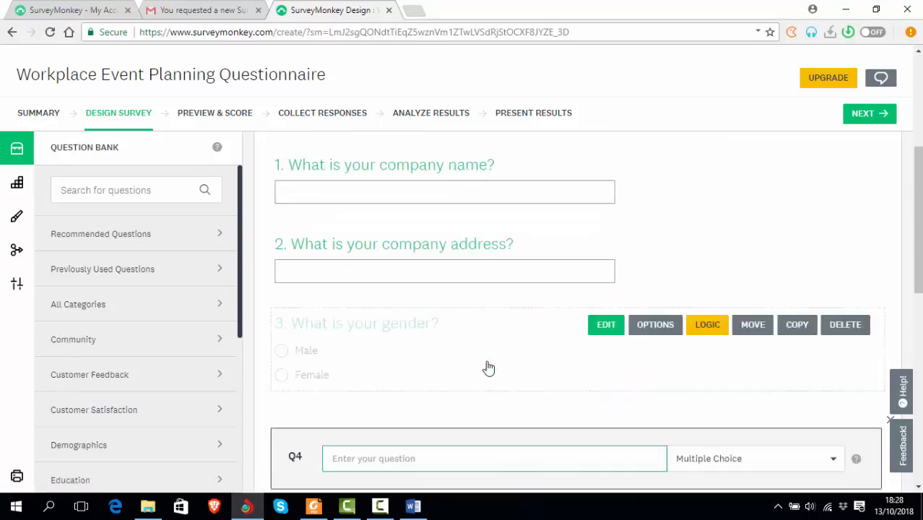
{"action": "scroll", "coordinate": [488, 369], "scroll_direction": "down", "scroll_amount": 1}
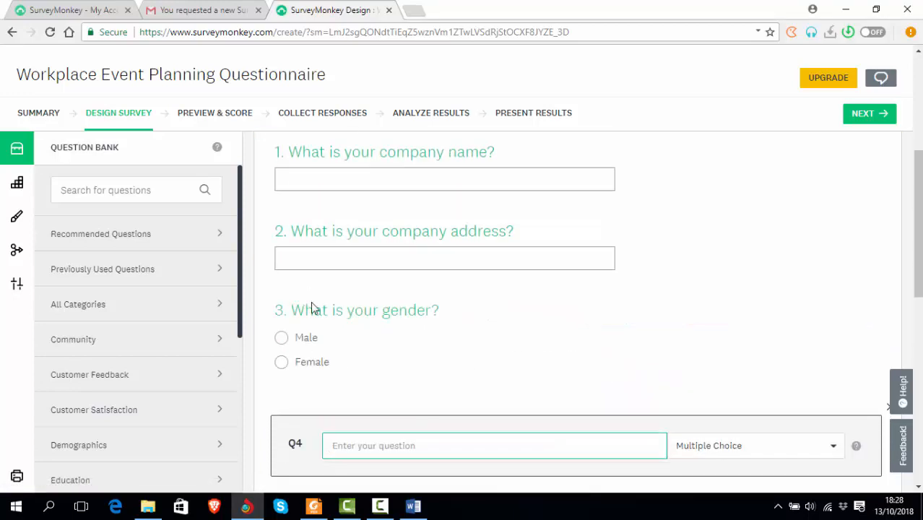
Consult Employee Demography in the Word questionnaire, and enter "What is your marital status" as question 4 in the SurveyMonkey survey
{"action": "key", "text": "alt+Tab"}
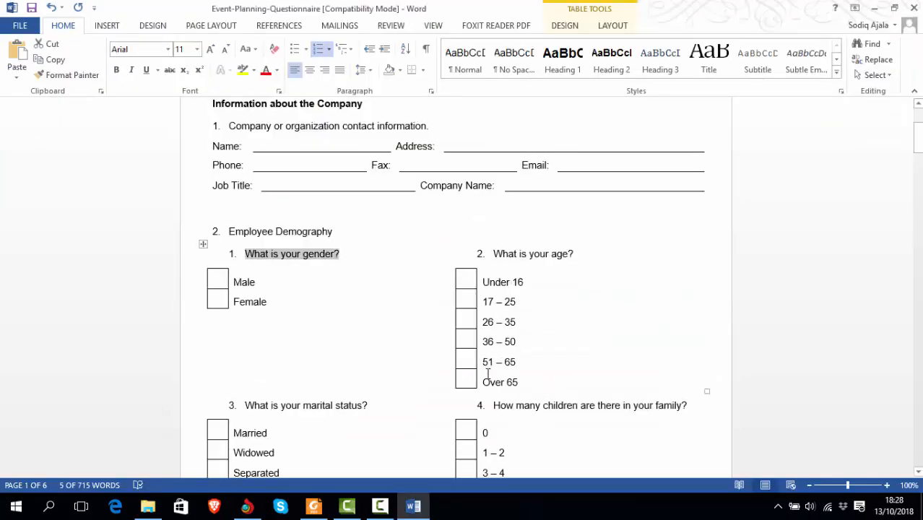
{"action": "scroll", "coordinate": [505, 384], "scroll_direction": "down", "scroll_amount": 2}
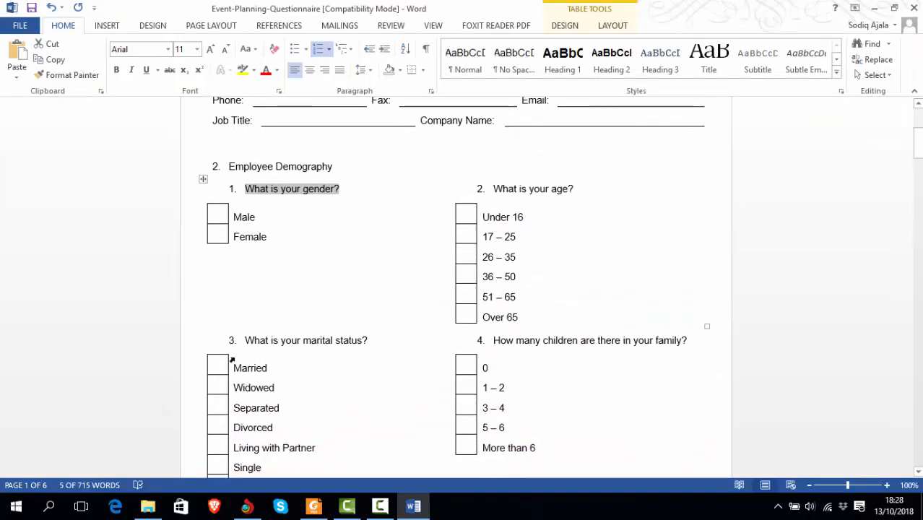
{"action": "scroll", "coordinate": [289, 366], "scroll_direction": "down", "scroll_amount": 2}
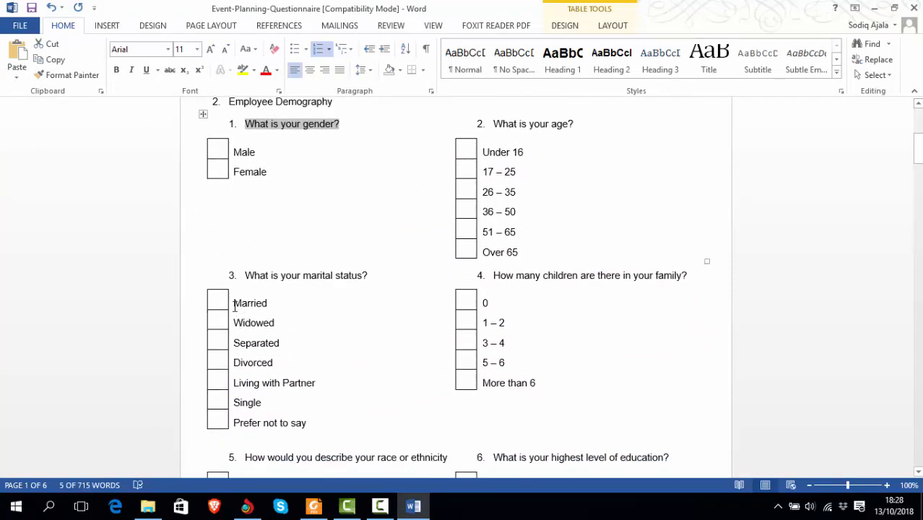
{"action": "key", "text": "alt+Tab"}
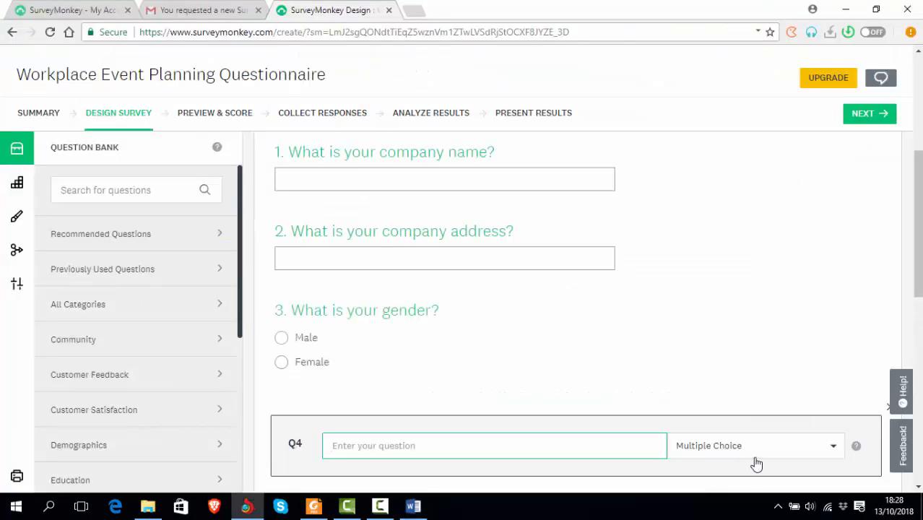
{"action": "scroll", "coordinate": [722, 426], "scroll_direction": "down", "scroll_amount": 2}
{"action": "type", "text": "W"}
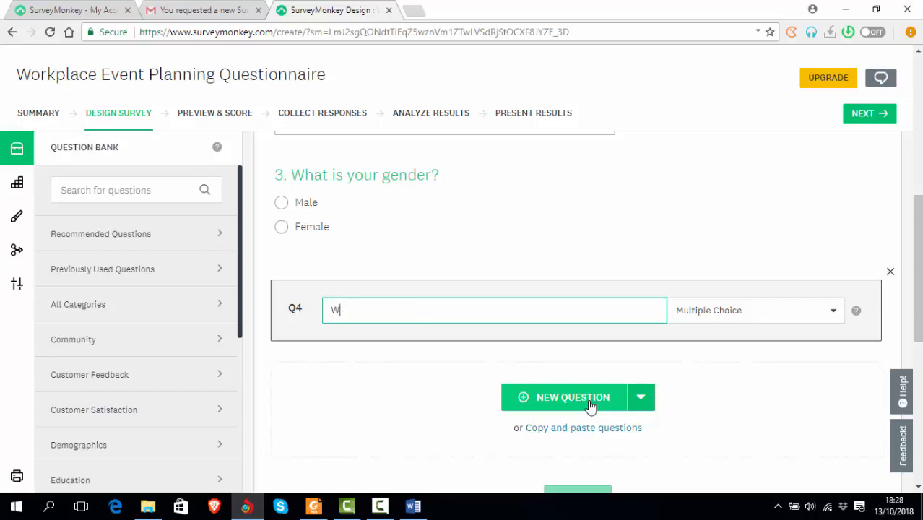
{"action": "type", "text": "hat is yo"}
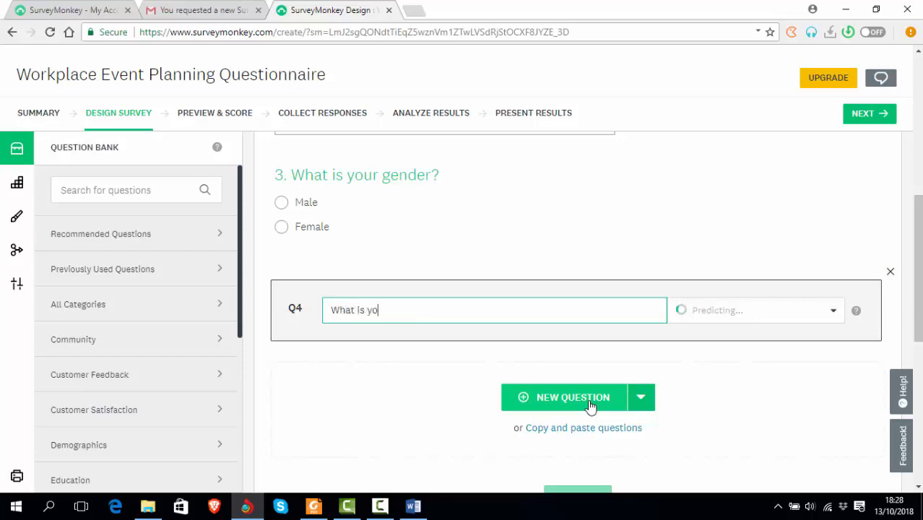
{"action": "type", "text": "ur marita"}
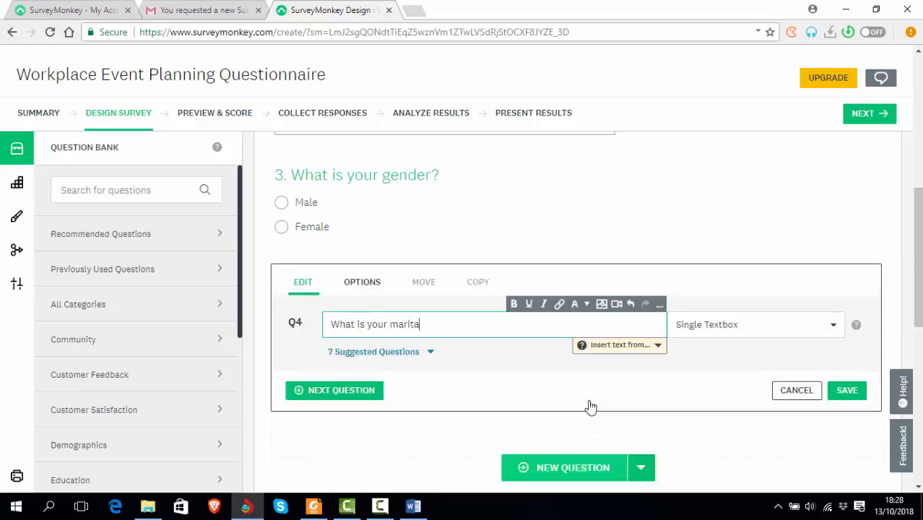
{"action": "type", "text": "l stat"}
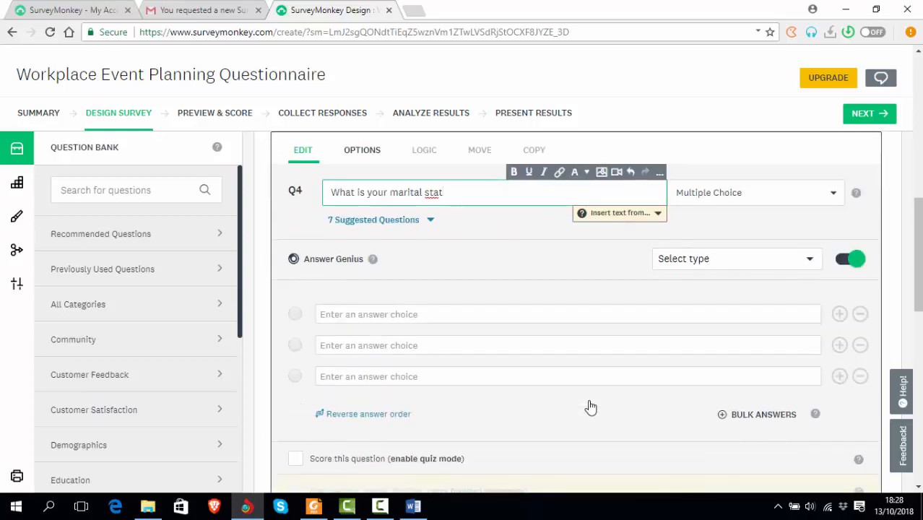
{"action": "type", "text": "us"}
Enter the answer choices "Married", "Single", "Divorced" and "Living with partner" for question 4 and add a fifth question
{"action": "left_click", "coordinate": [667, 307]}
{"action": "type", "text": "Married"}
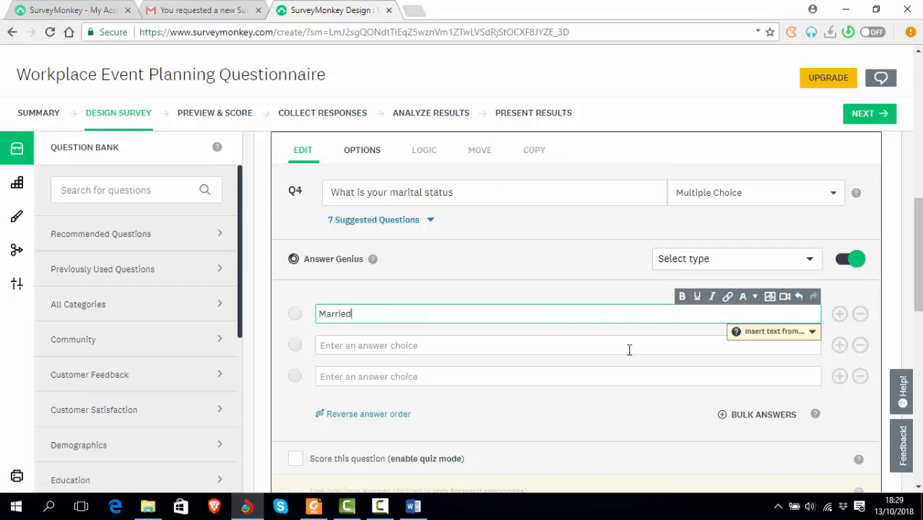
{"action": "left_click", "coordinate": [629, 350]}
{"action": "type", "text": "Single"}
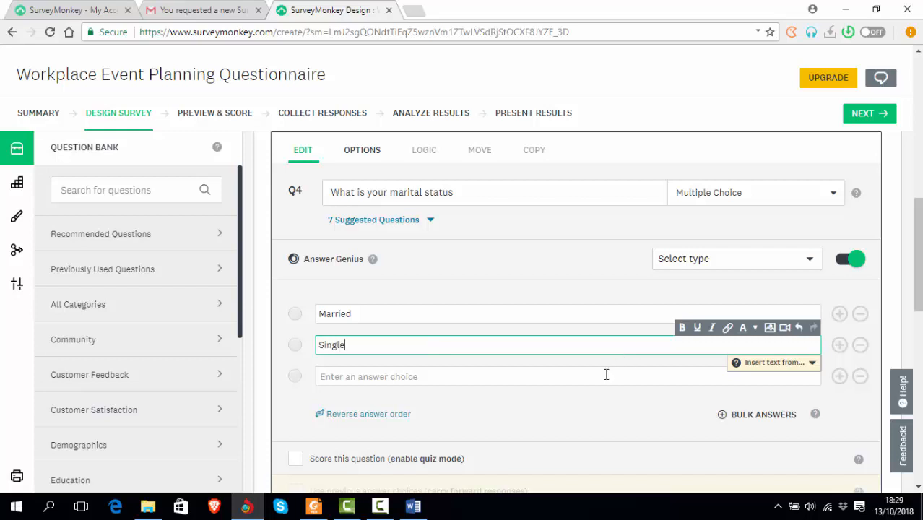
{"action": "left_click", "coordinate": [606, 374]}
{"action": "type", "text": "Divorced"}
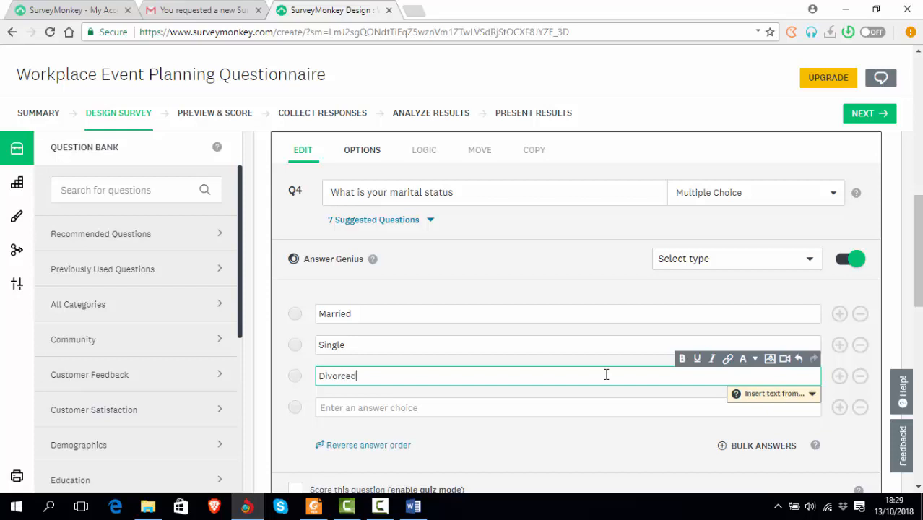
{"action": "left_click", "coordinate": [588, 408]}
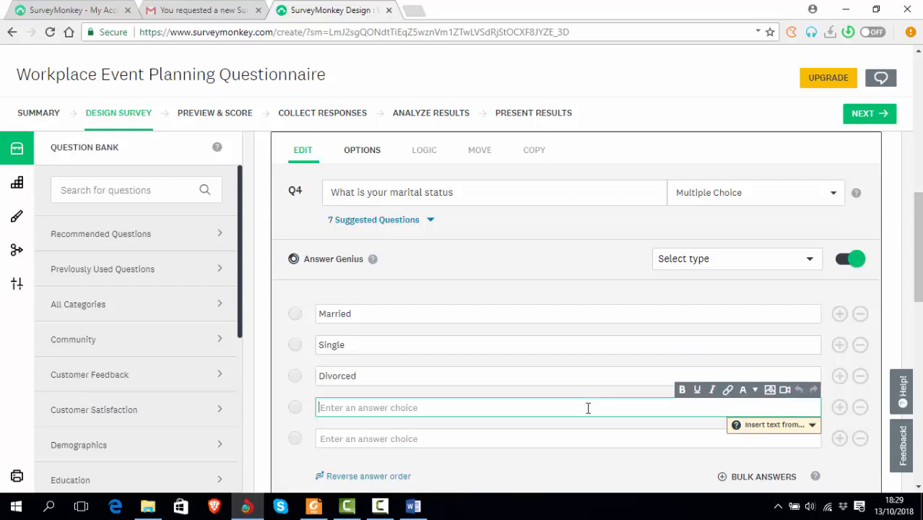
{"action": "type", "text": "Livin"}
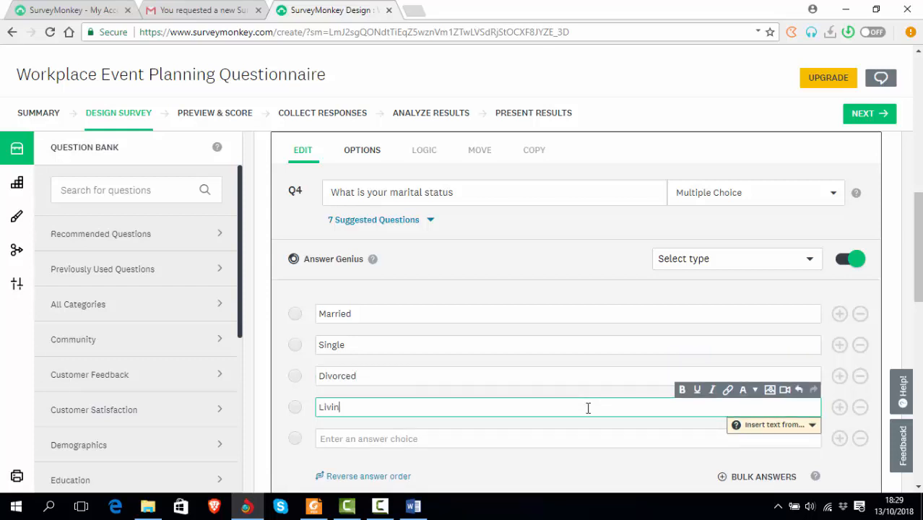
{"action": "type", "text": "g with partner"}
{"action": "scroll", "coordinate": [597, 426], "scroll_direction": "down", "scroll_amount": 3}
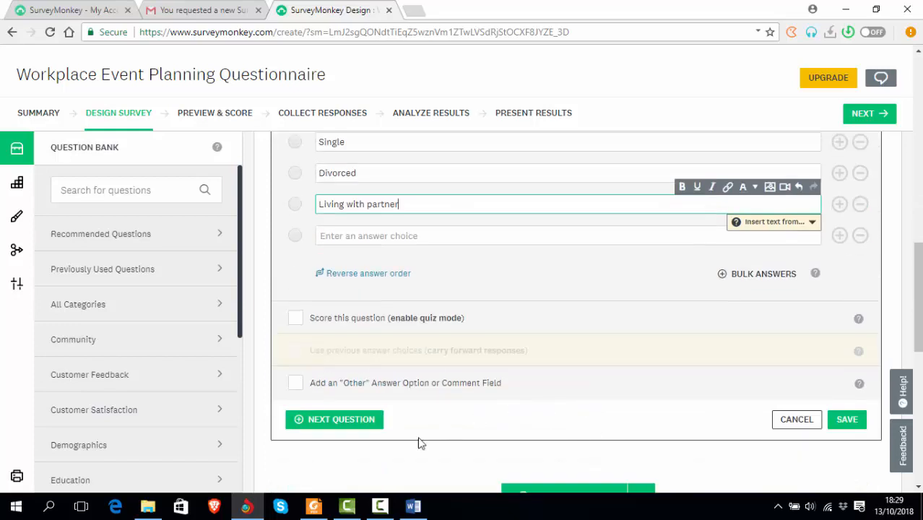
{"action": "left_click", "coordinate": [329, 424]}
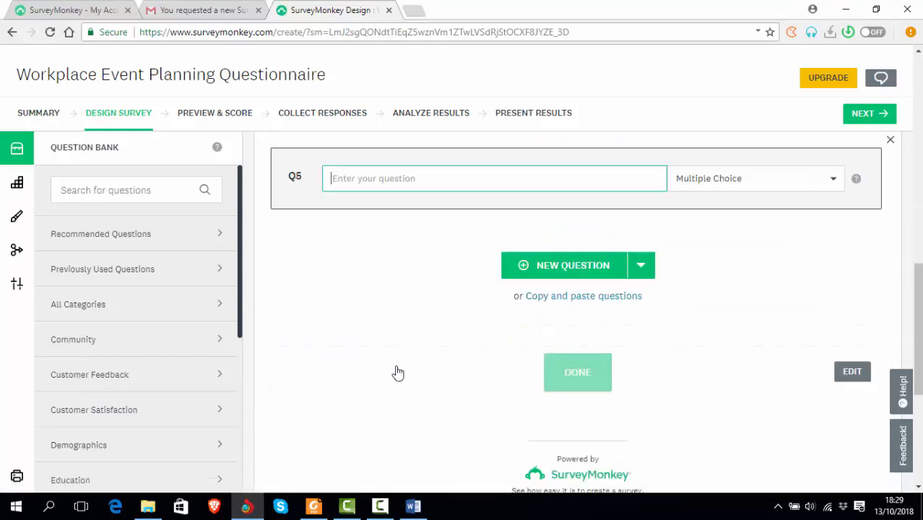
Look through the next sections of the Word questionnaire, and view the question types available for question 5 in SurveyMonkey
{"action": "key", "text": "alt+Tab"}
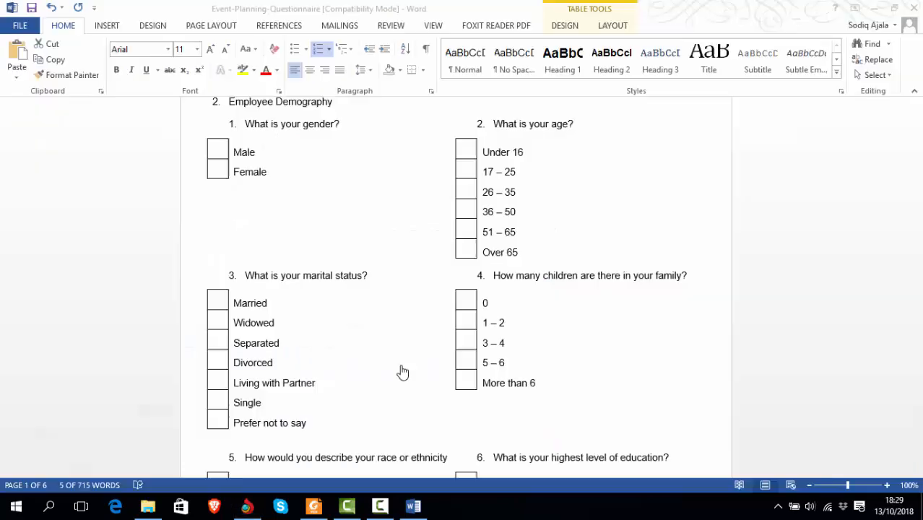
{"action": "scroll", "coordinate": [402, 370], "scroll_direction": "down", "scroll_amount": 5}
{"action": "scroll", "coordinate": [402, 370], "scroll_direction": "down", "scroll_amount": 10}
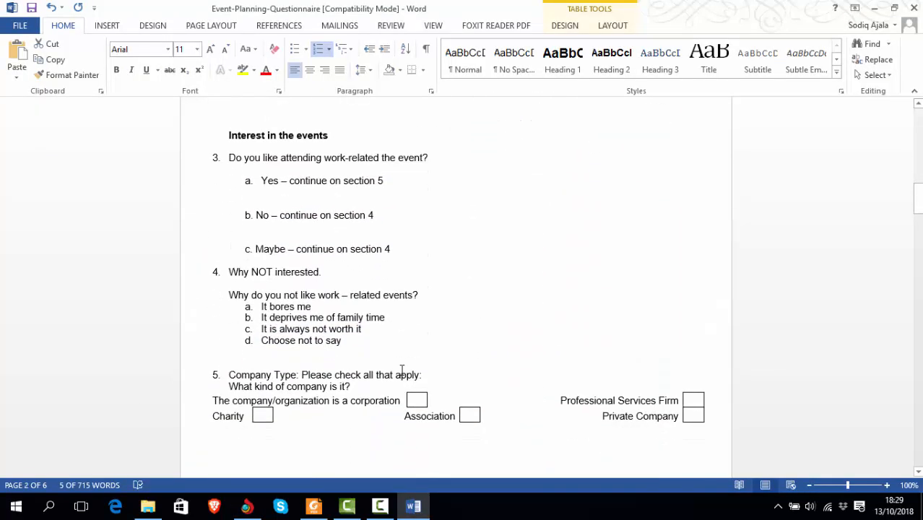
{"action": "key", "text": "alt+Tab"}
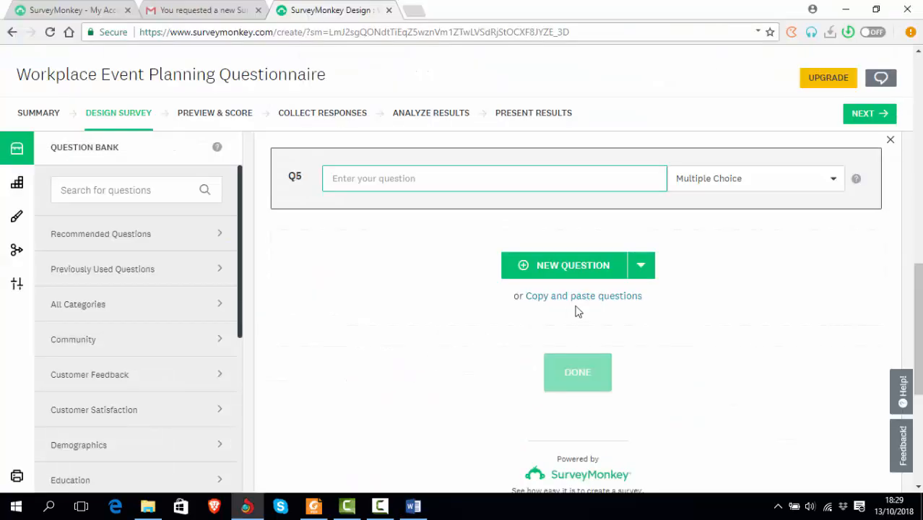
{"action": "left_click", "coordinate": [834, 182]}
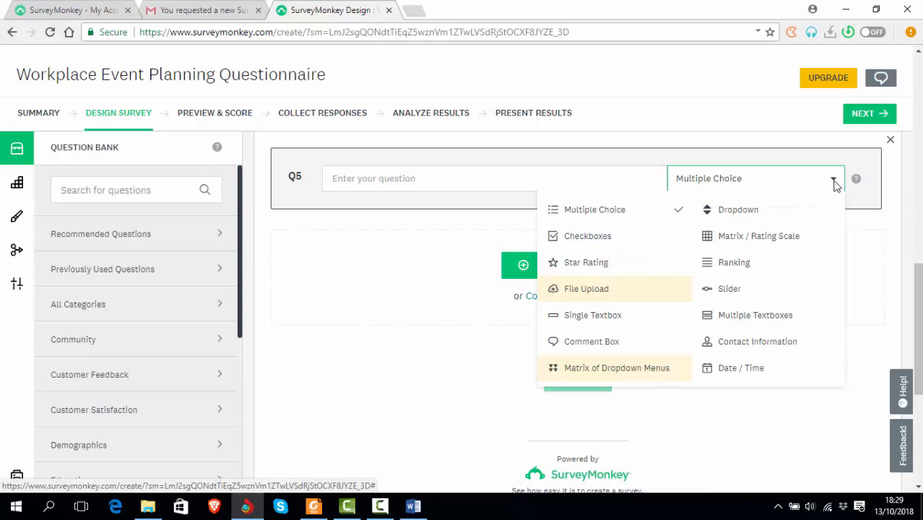
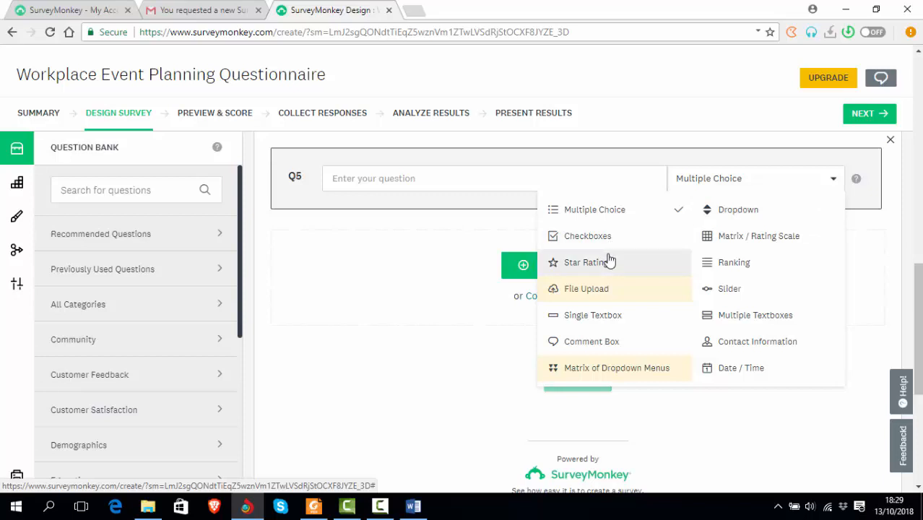
Copy the Word question "Please tell us what type of event you are interested in hosting. Please select all that apply." into question 5 of the SurveyMonkey survey
{"action": "key", "text": "alt+Tab"}
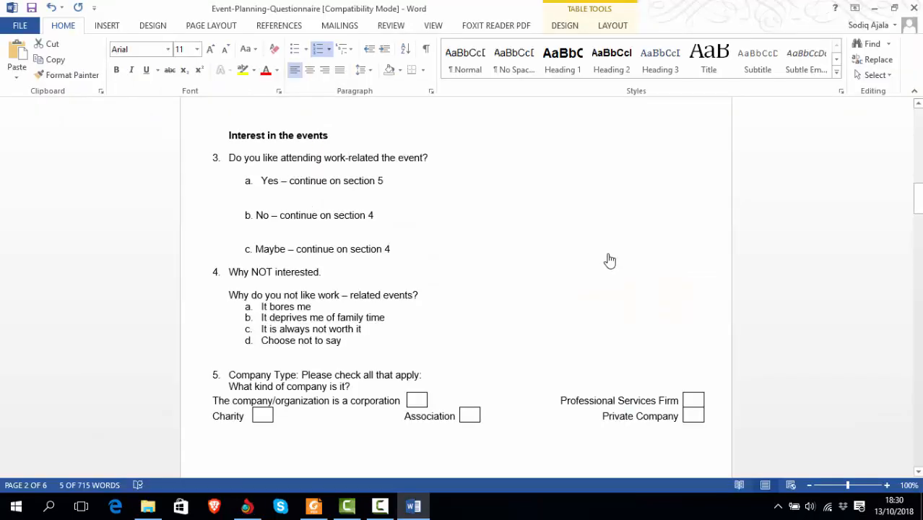
{"action": "scroll", "coordinate": [530, 301], "scroll_direction": "down", "scroll_amount": 2}
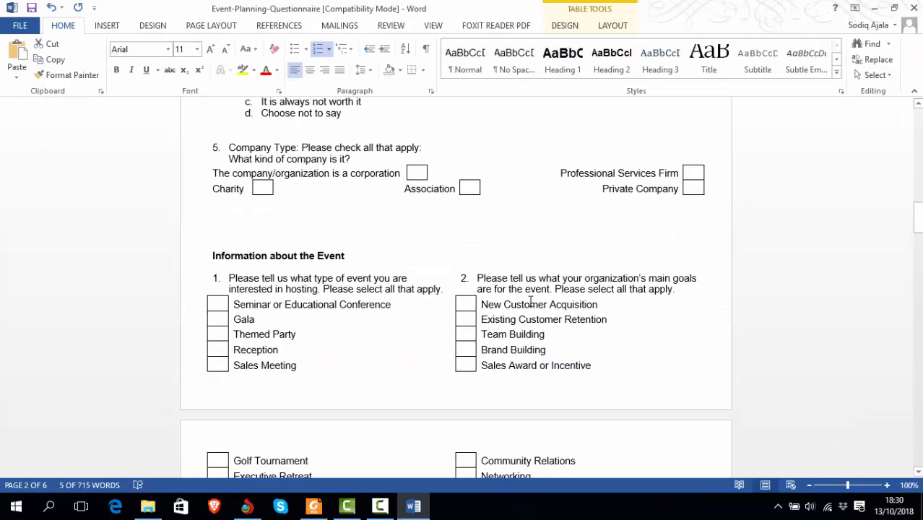
{"action": "left_click", "coordinate": [228, 281]}
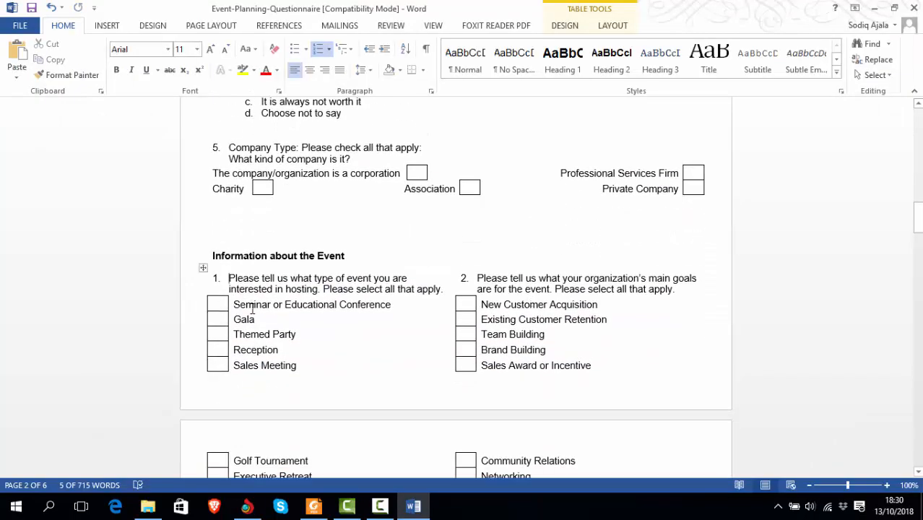
{"action": "key", "text": "shift+End"}
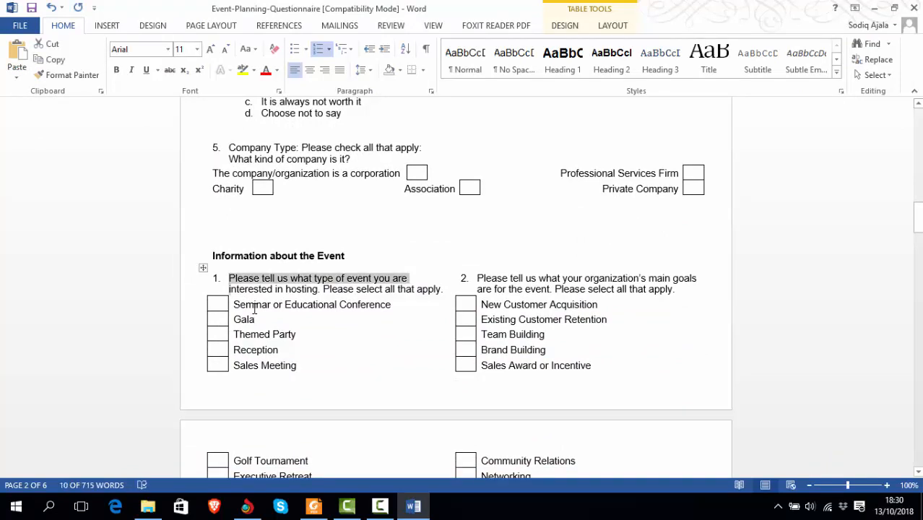
{"action": "key", "text": "shift+Right"}
{"action": "key", "text": "shift+Right"}
{"action": "key", "text": "shift+Right"}
{"action": "key", "text": "shift+Right"}
{"action": "key", "text": "shift+Right"}
{"action": "key", "text": "shift+Right"}
{"action": "key", "text": "shift+Right"}
{"action": "key", "text": "shift+Right"}
{"action": "key", "text": "shift+Right"}
{"action": "key", "text": "shift+Right"}
{"action": "key", "text": "shift+Right"}
{"action": "key", "text": "shift+Right"}
{"action": "key", "text": "shift+Right"}
{"action": "key", "text": "shift+Right"}
{"action": "key", "text": "shift+Right"}
{"action": "key", "text": "shift+Right"}
{"action": "key", "text": "shift+Right"}
{"action": "key", "text": "shift+Right"}
{"action": "key", "text": "shift+Right"}
{"action": "key", "text": "shift+Right"}
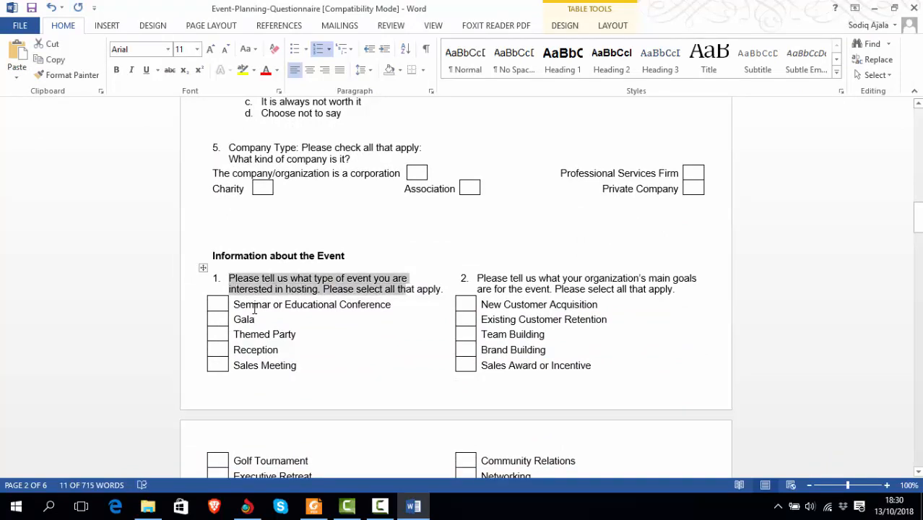
{"action": "key", "text": "shift+Right"}
{"action": "key", "text": "shift+Right"}
{"action": "key", "text": "shift+Right"}
{"action": "key", "text": "shift+Right"}
{"action": "key", "text": "shift+Right"}
{"action": "key", "text": "shift+Right"}
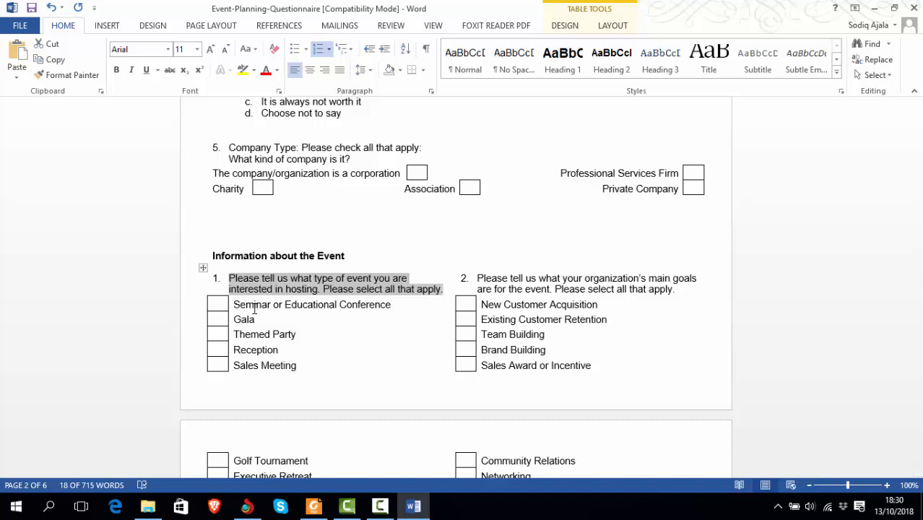
{"action": "key", "text": "alt+Tab"}
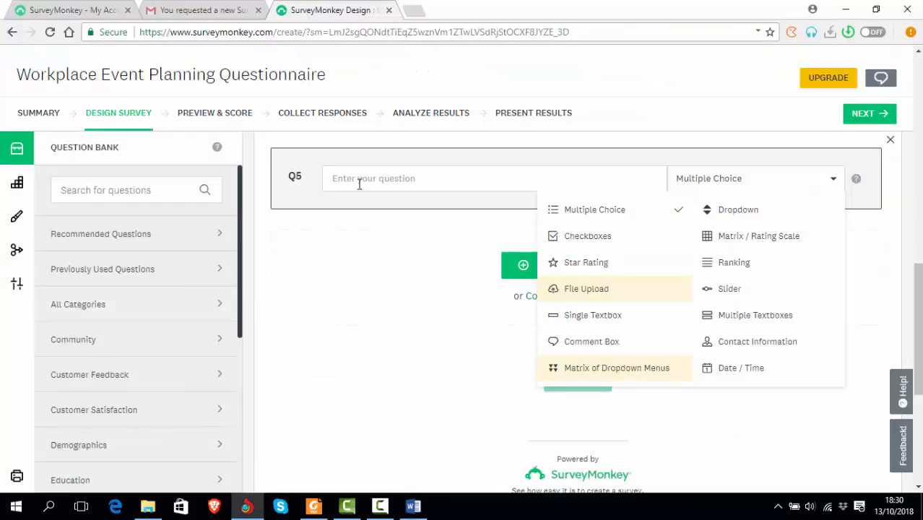
{"action": "left_click", "coordinate": [357, 182]}
{"action": "type", "text": "1. Please tell us what type of event you are interested in hosting. Please select all that apply."}
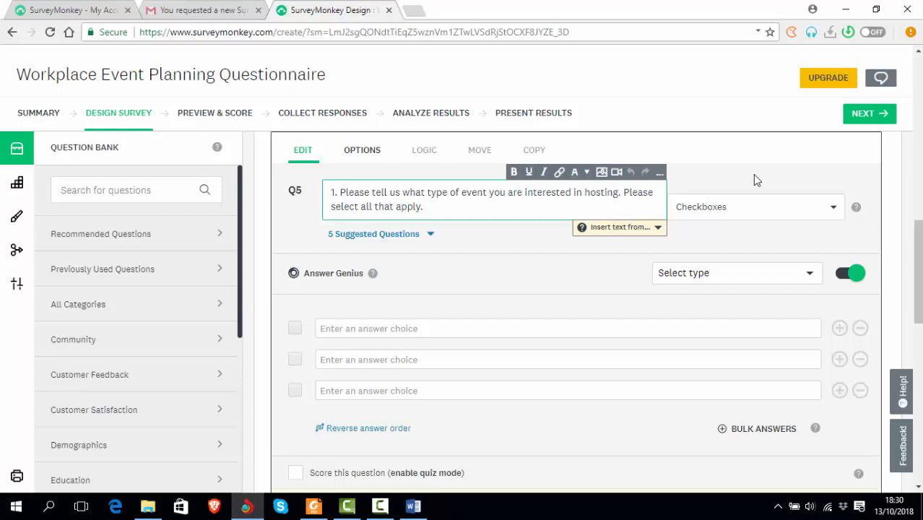
Copy the event types from "Seminar or Educational Conference" to "Sales Meeting" in the Word questionnaire into the first answer choice of SurveyMonkey question 5
{"action": "key", "text": "alt+Tab"}
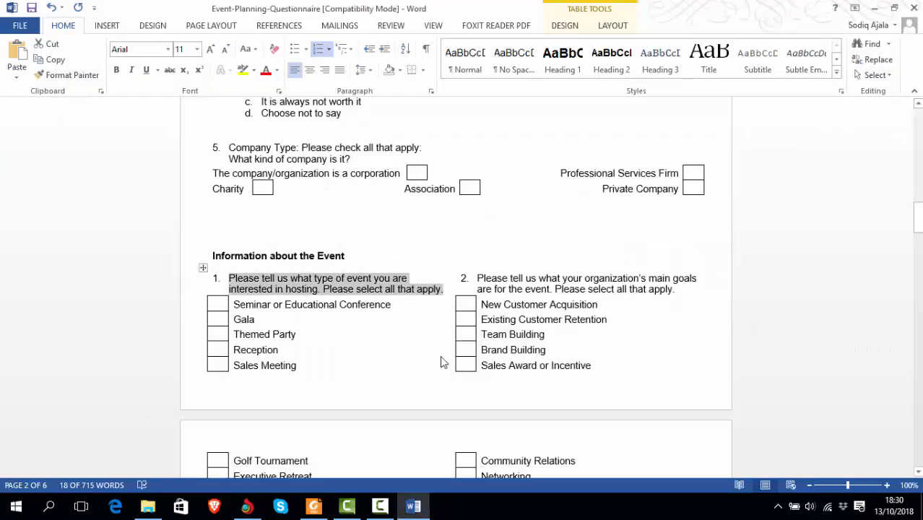
{"action": "left_click_drag", "start_coordinate": [236, 305], "coordinate": [281, 335]}
{"action": "key", "text": "shift+Down"}
{"action": "key", "text": "shift+Down"}
{"action": "key", "text": "ctrl+c"}
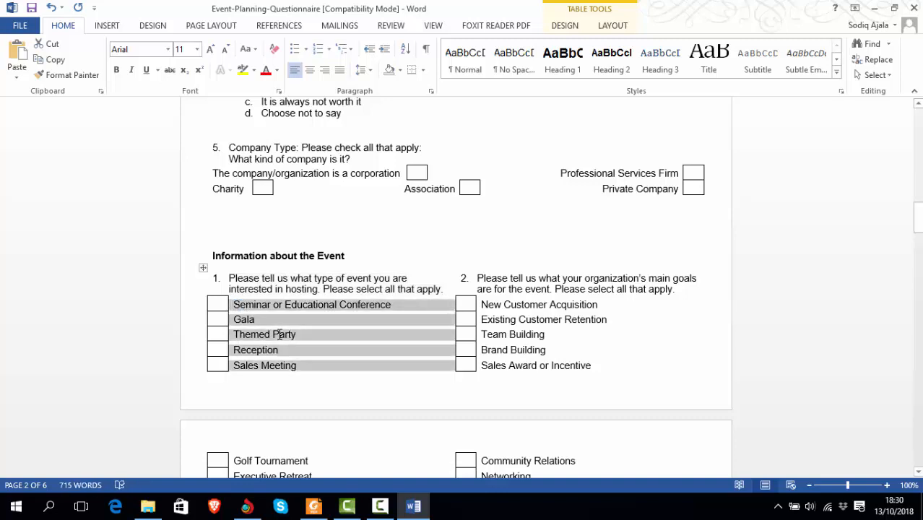
{"action": "key", "text": "alt+Tab"}
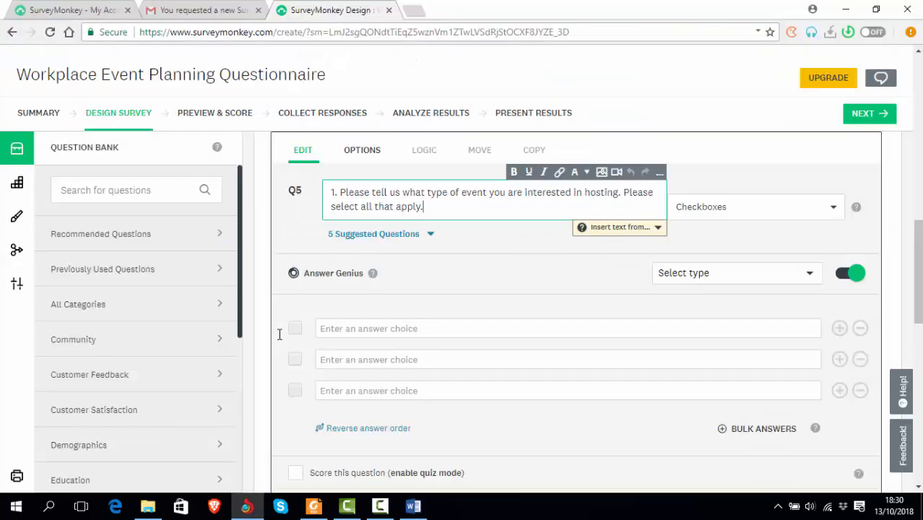
{"action": "left_click", "coordinate": [368, 330]}
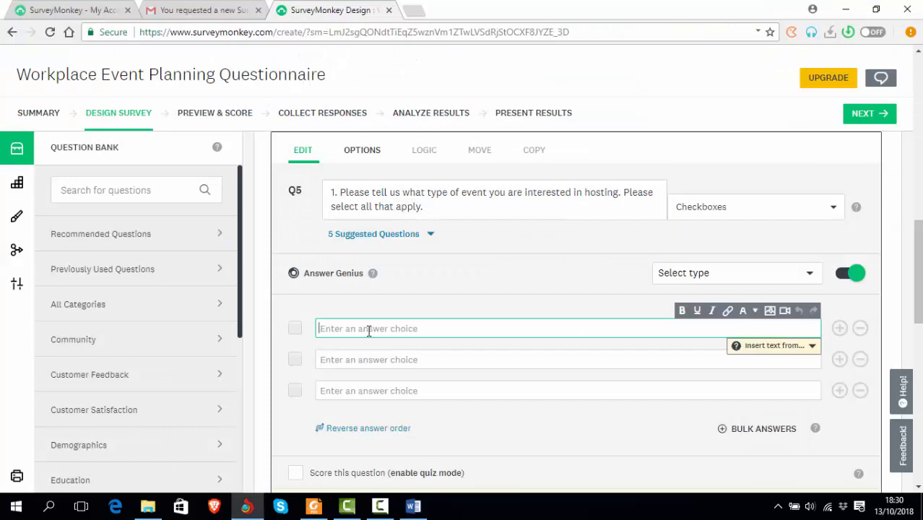
{"action": "key", "text": "ctrl+v"}
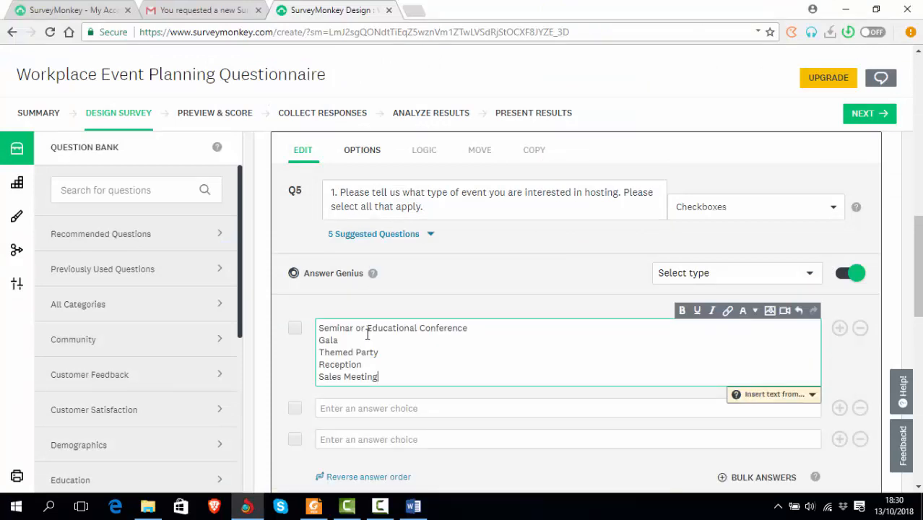
Enter "Sales Meeting", "Reception", "Gala" and "Themed Party" as separate answer choices of question 5
{"action": "left_click", "coordinate": [356, 409]}
{"action": "type", "text": "S"}
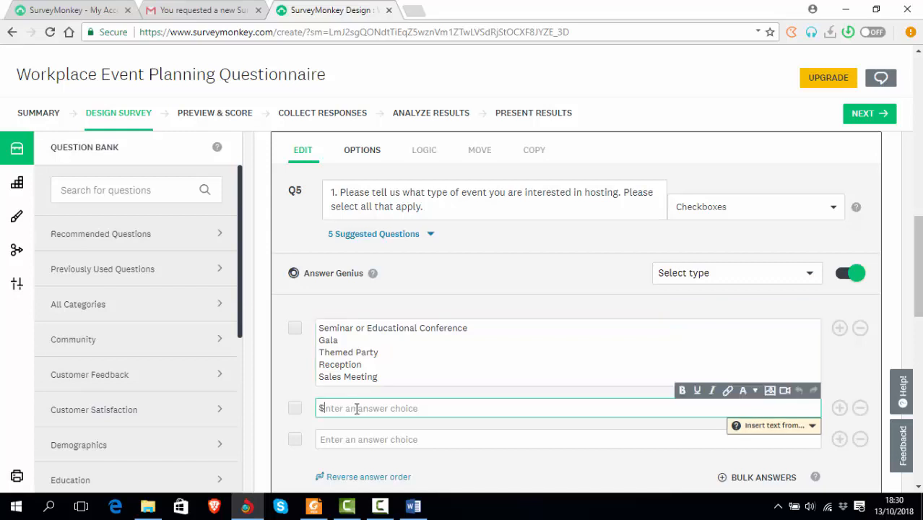
{"action": "type", "text": "ales Meeting"}
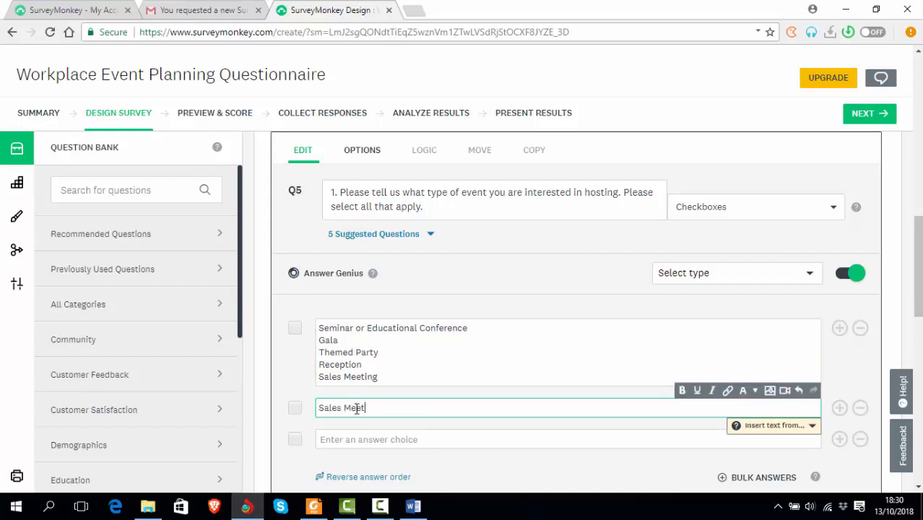
{"action": "left_click", "coordinate": [351, 441]}
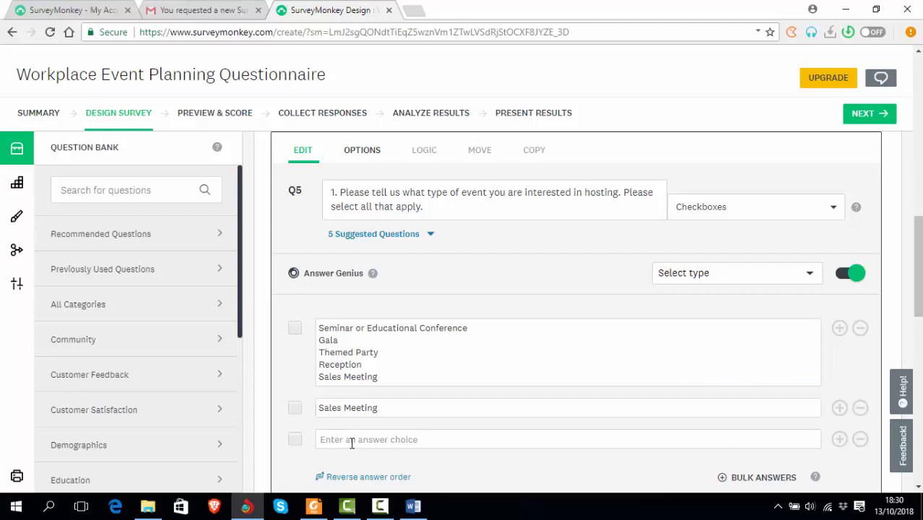
{"action": "type", "text": "Reception"}
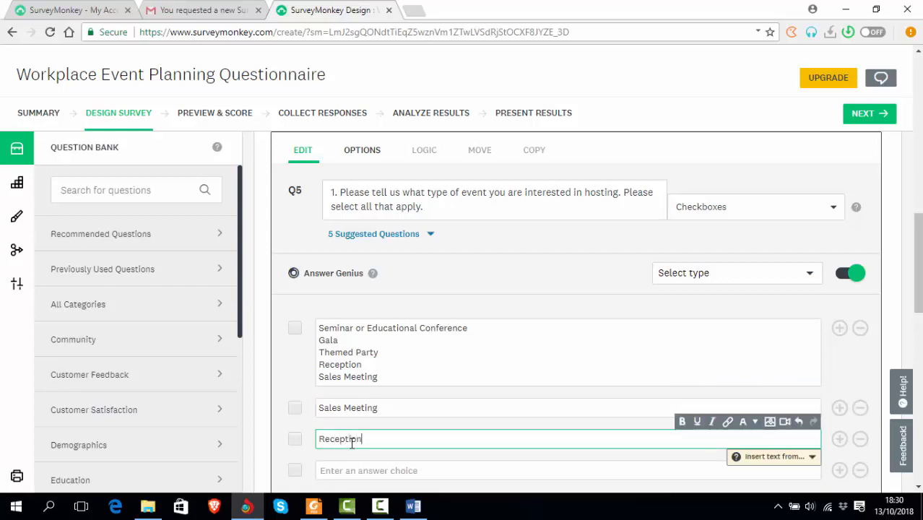
{"action": "left_click", "coordinate": [347, 471]}
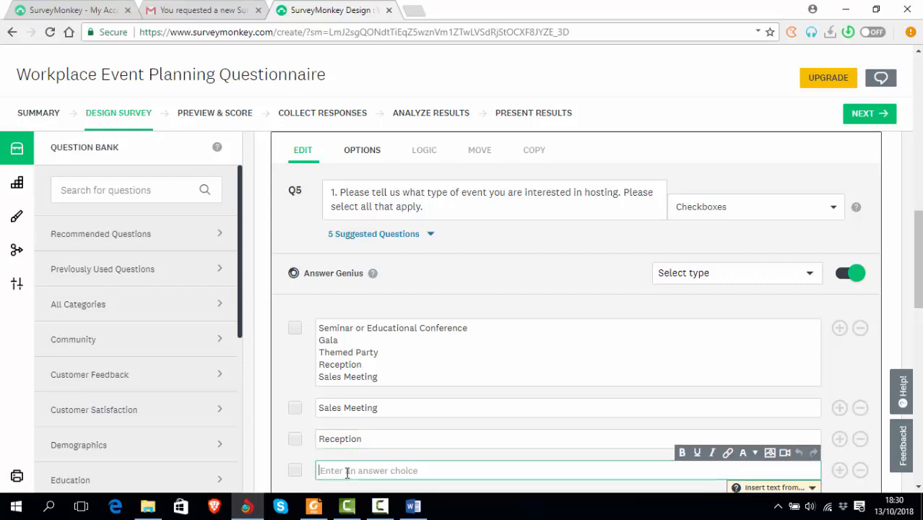
{"action": "type", "text": "Gale"}
{"action": "scroll", "coordinate": [364, 437], "scroll_direction": "down", "scroll_amount": 2}
{"action": "left_click", "coordinate": [375, 366]}
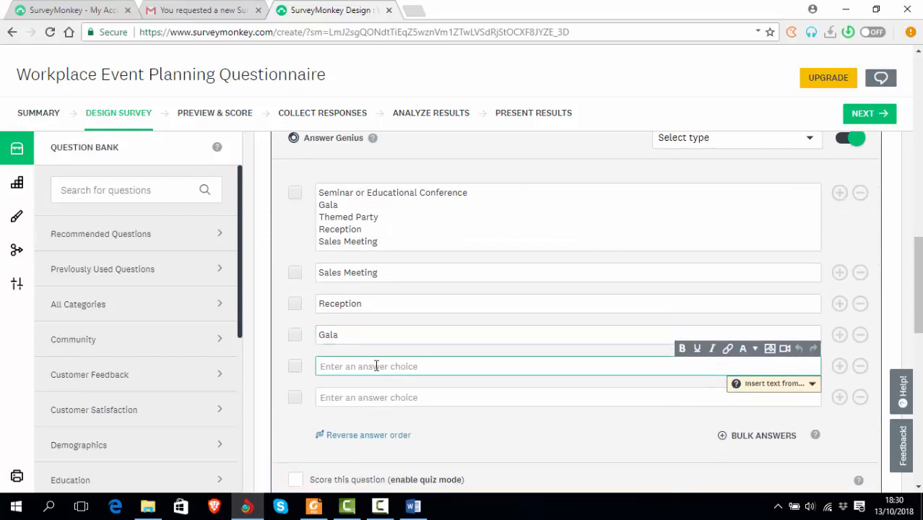
{"action": "type", "text": "Ty"}
{"action": "type", "text": "emed Party"}
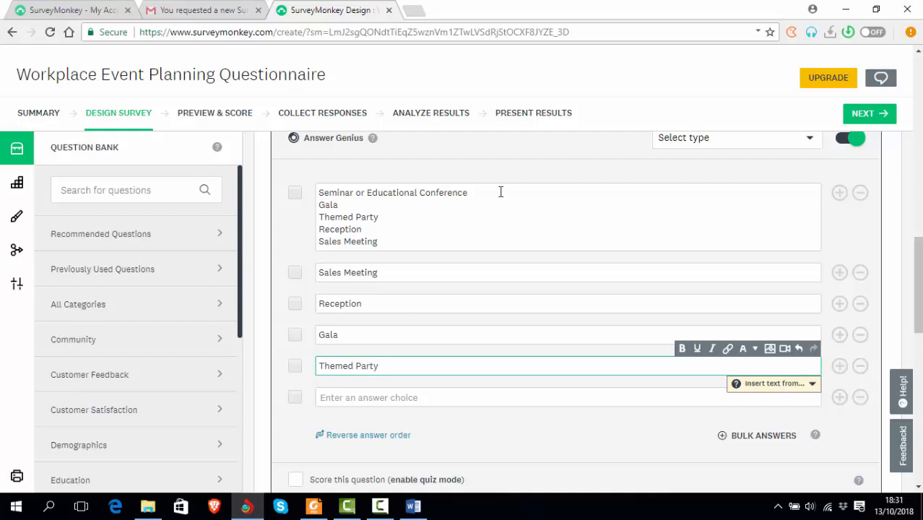
Delete the extra lines from question 5's first answer choice, keeping only "Seminar or Educational Conference"
{"action": "left_click", "coordinate": [482, 243]}
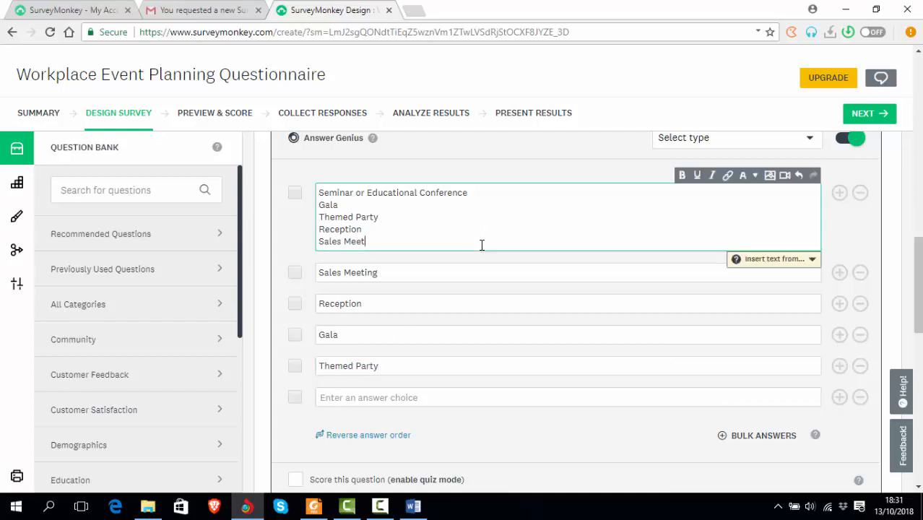
{"action": "key", "text": "BackSpace"}
{"action": "key", "text": "BackSpace"}
{"action": "key", "text": "BackSpace"}
{"action": "key", "text": "BackSpace"}
{"action": "key", "text": "BackSpace"}
{"action": "key", "text": "BackSpace"}
{"action": "key", "text": "BackSpace"}
{"action": "key", "text": "BackSpace"}
{"action": "key", "text": "BackSpace"}
{"action": "key", "text": "BackSpace"}
{"action": "key", "text": "BackSpace"}
{"action": "key", "text": "BackSpace"}
{"action": "key", "text": "BackSpace"}
{"action": "key", "text": "BackSpace"}
{"action": "key", "text": "BackSpace"}
{"action": "key", "text": "BackSpace"}
{"action": "key", "text": "BackSpace"}
{"action": "key", "text": "BackSpace"}
{"action": "key", "text": "BackSpace"}
{"action": "key", "text": "BackSpace"}
{"action": "key", "text": "BackSpace"}
{"action": "key", "text": "BackSpace"}
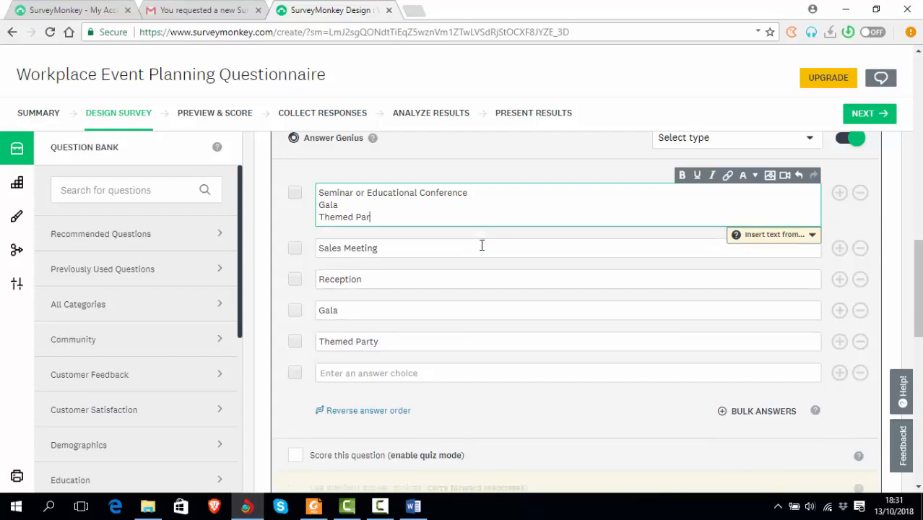
{"action": "key", "text": "BackSpace"}
{"action": "key", "text": "BackSpace"}
{"action": "key", "text": "BackSpace"}
{"action": "key", "text": "BackSpace"}
{"action": "key", "text": "BackSpace"}
{"action": "key", "text": "BackSpace"}
{"action": "key", "text": "BackSpace"}
{"action": "key", "text": "BackSpace"}
{"action": "key", "text": "BackSpace"}
{"action": "key", "text": "BackSpace"}
{"action": "key", "text": "BackSpace"}
{"action": "key", "text": "BackSpace"}
{"action": "key", "text": "BackSpace"}
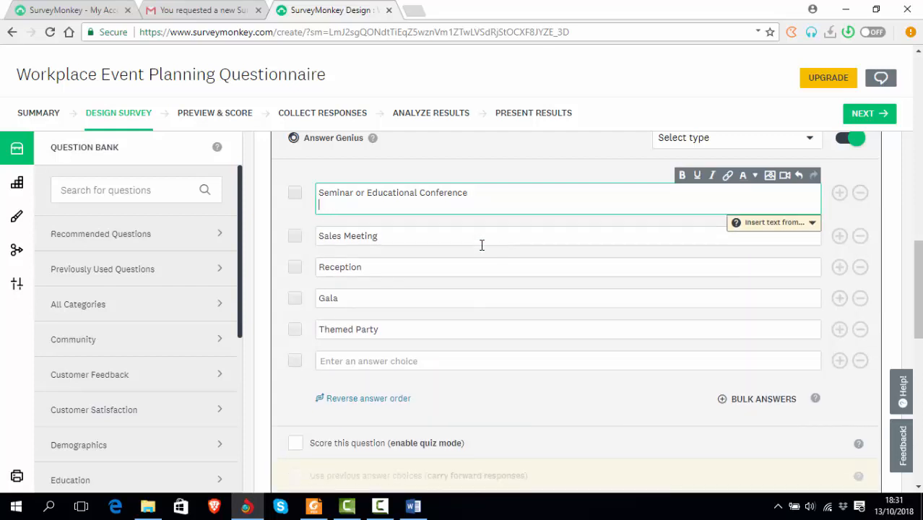
{"action": "key", "text": "BackSpace"}
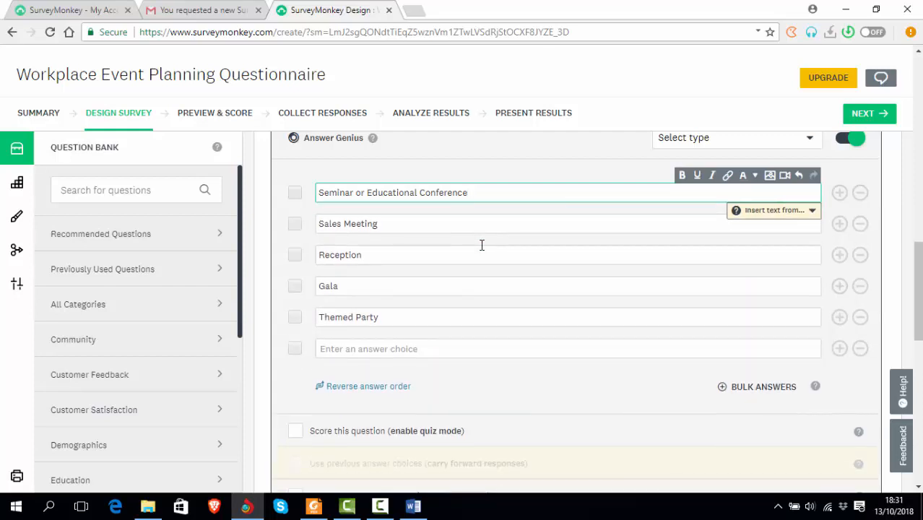
Add a sixth question to the survey and review the questions entered so far
{"action": "scroll", "coordinate": [481, 338], "scroll_direction": "down", "scroll_amount": 3}
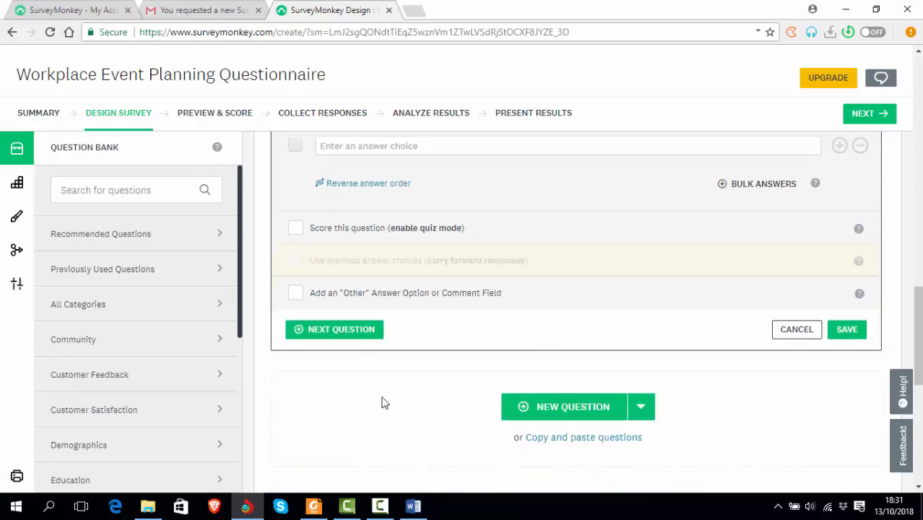
{"action": "left_click", "coordinate": [344, 332]}
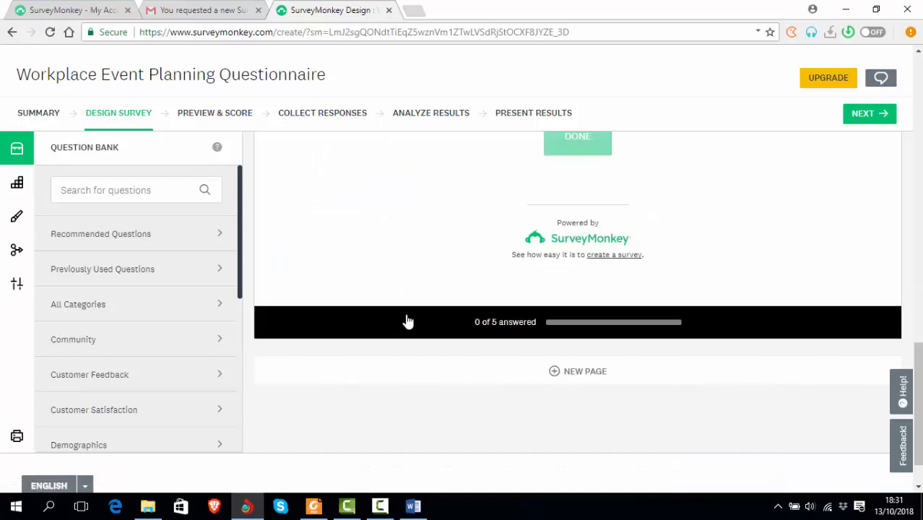
{"action": "scroll", "coordinate": [407, 321], "scroll_direction": "up", "scroll_amount": 3}
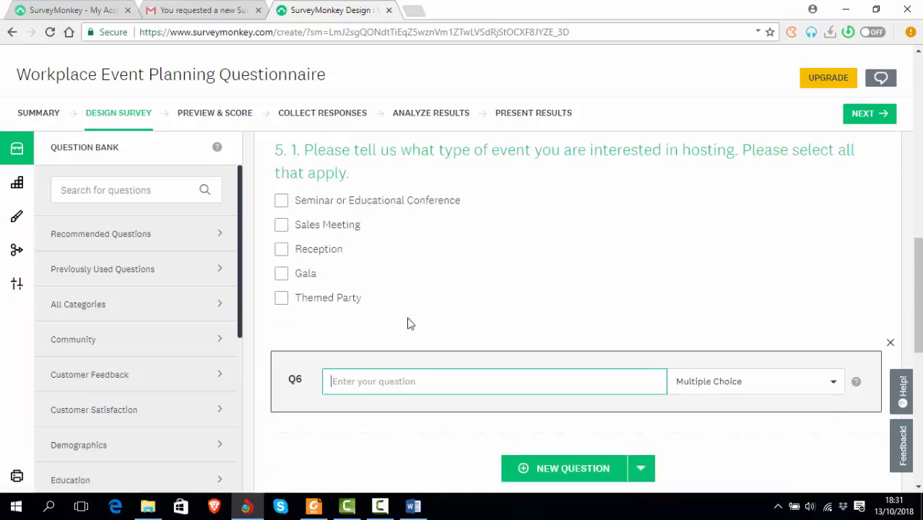
{"action": "scroll", "coordinate": [407, 321], "scroll_direction": "up", "scroll_amount": 5}
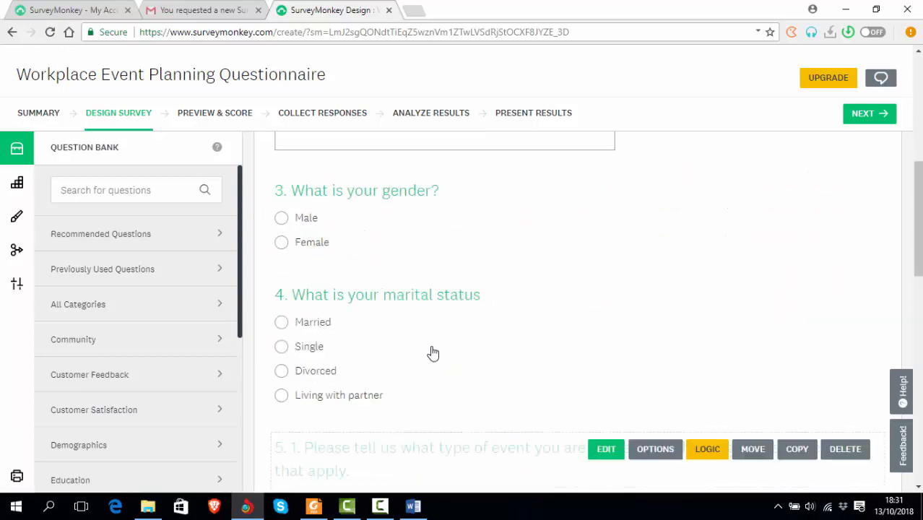
{"action": "scroll", "coordinate": [432, 353], "scroll_direction": "down", "scroll_amount": 8}
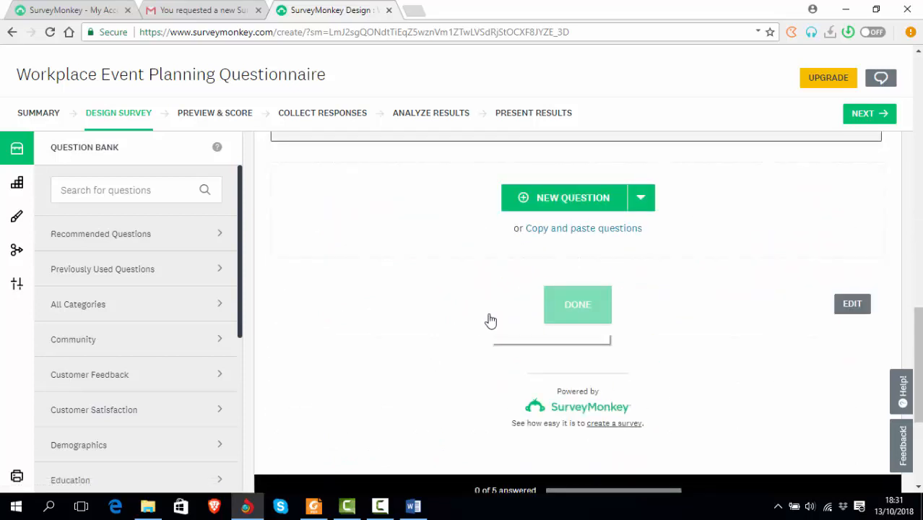
{"action": "scroll", "coordinate": [538, 289], "scroll_direction": "up", "scroll_amount": 2}
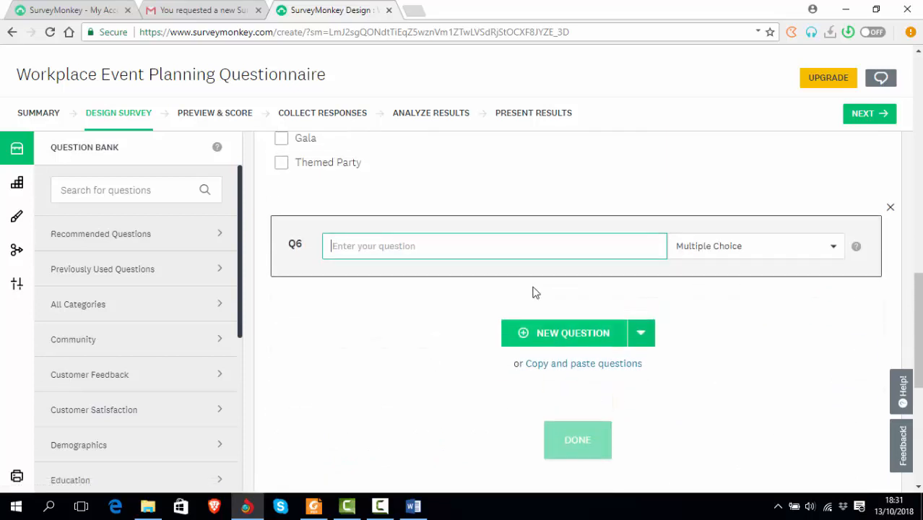
Make question 6 a Slider question with the text "On a scale of 1-10, what blows your mind?"
{"action": "key", "text": "alt+Tab"}
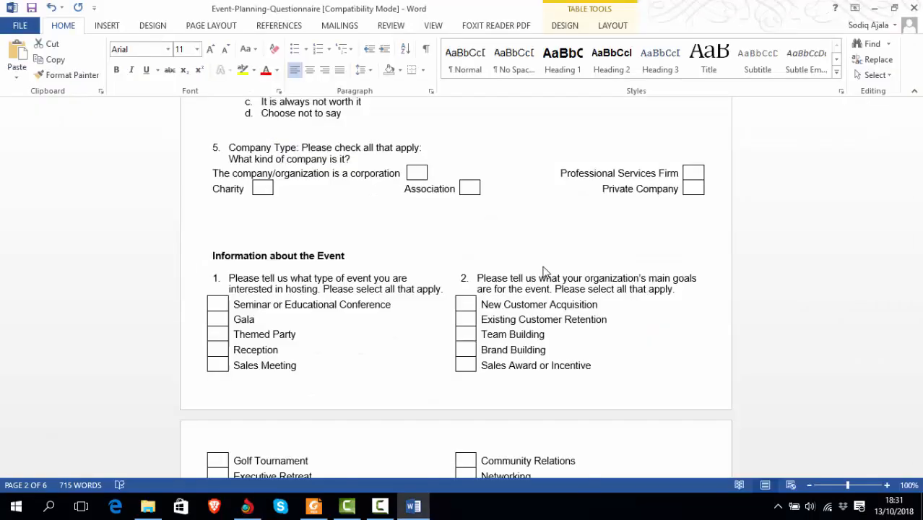
{"action": "key", "text": "alt+Tab"}
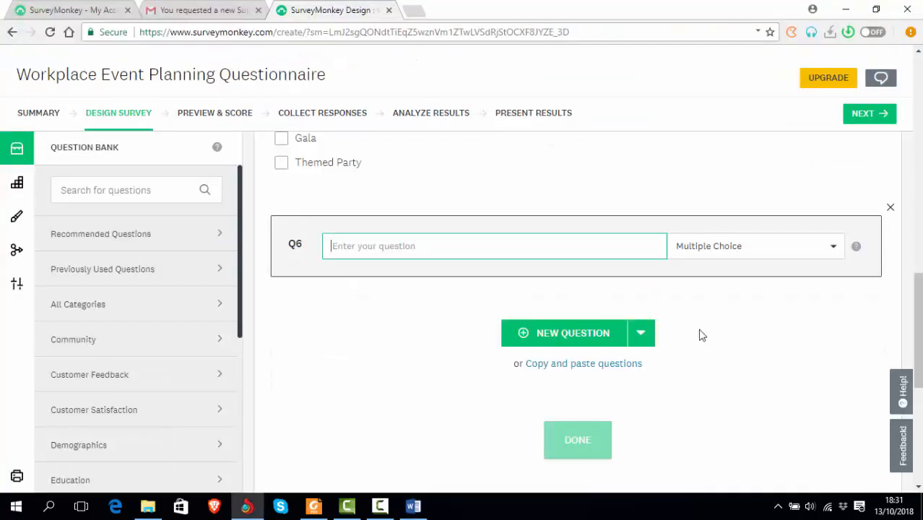
{"action": "left_click", "coordinate": [834, 247]}
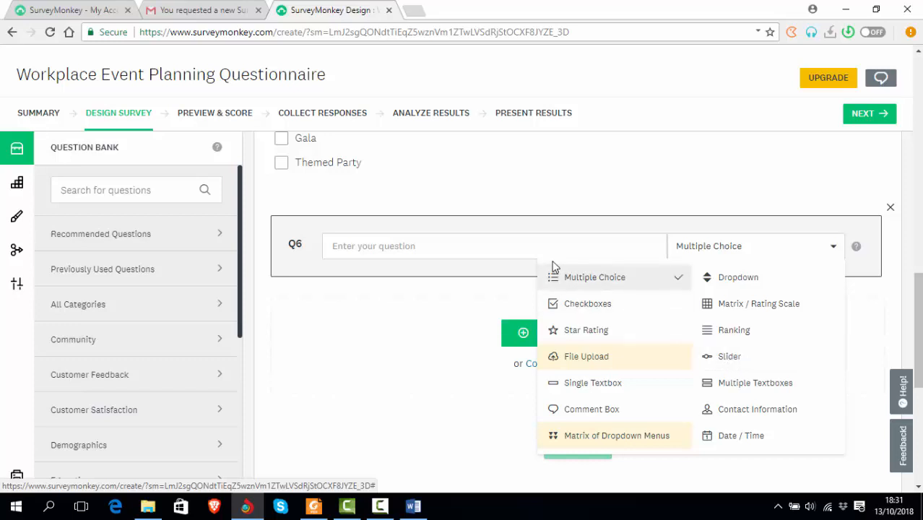
{"action": "left_click", "coordinate": [736, 356]}
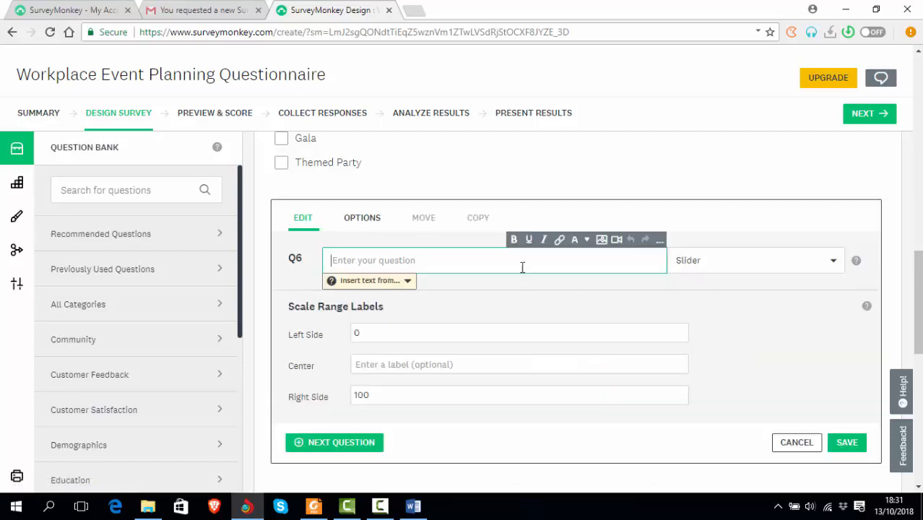
{"action": "type", "text": "On "}
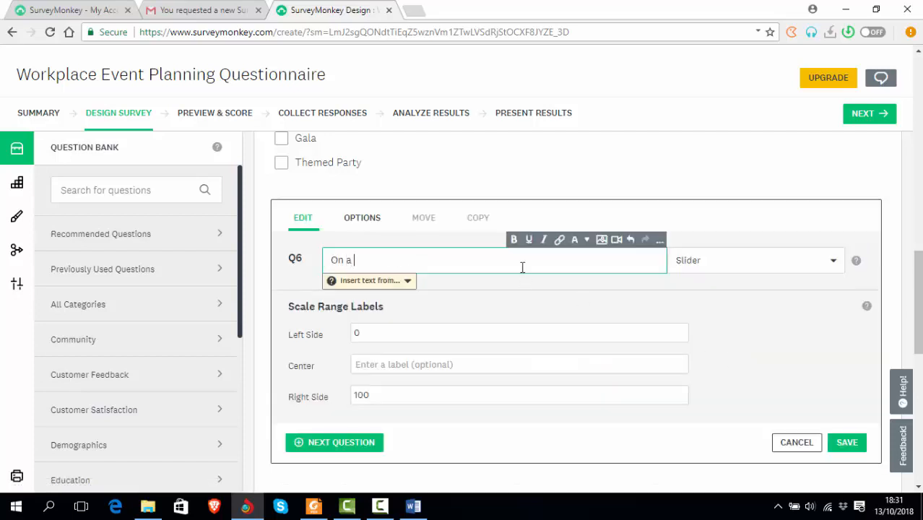
{"action": "type", "text": "a scale of 1-10, "}
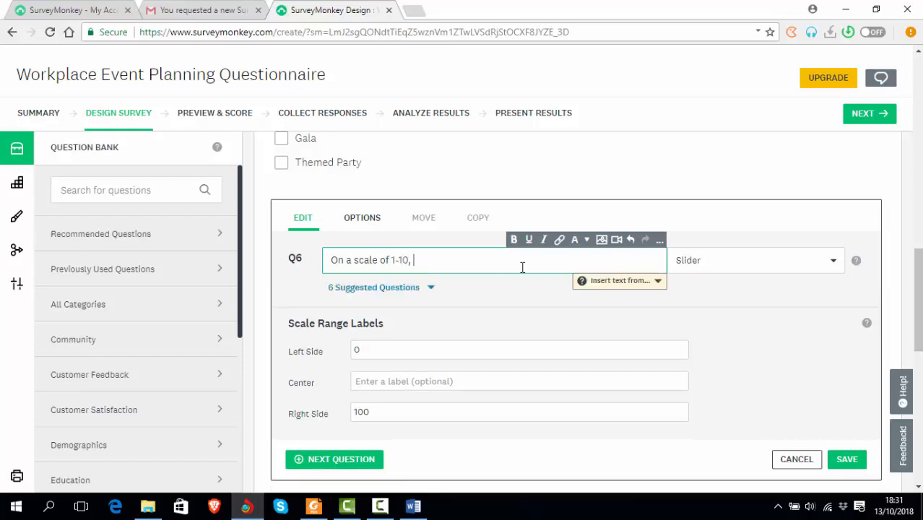
{"action": "type", "text": "what blows your mind?"}
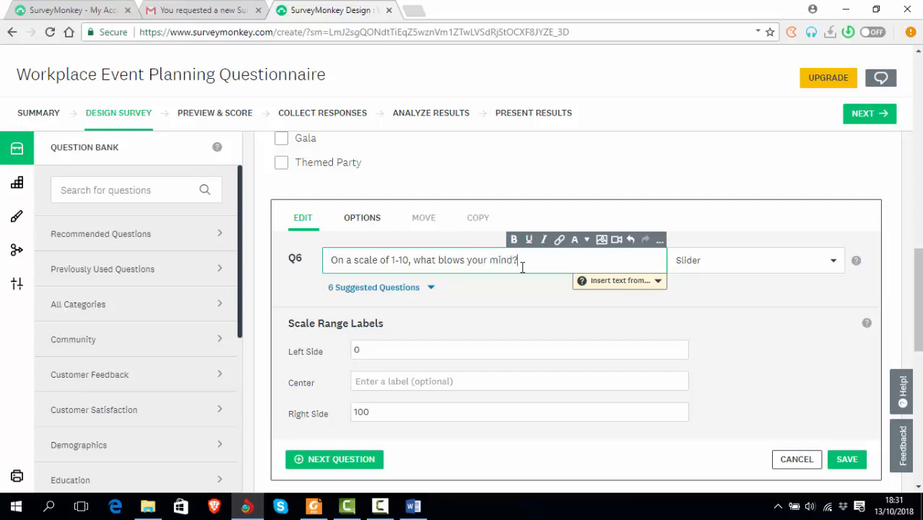
Label question 6's slider range 1 on the left side, 5 in the center and 10 on the right side, and save the question
{"action": "left_click", "coordinate": [471, 346]}
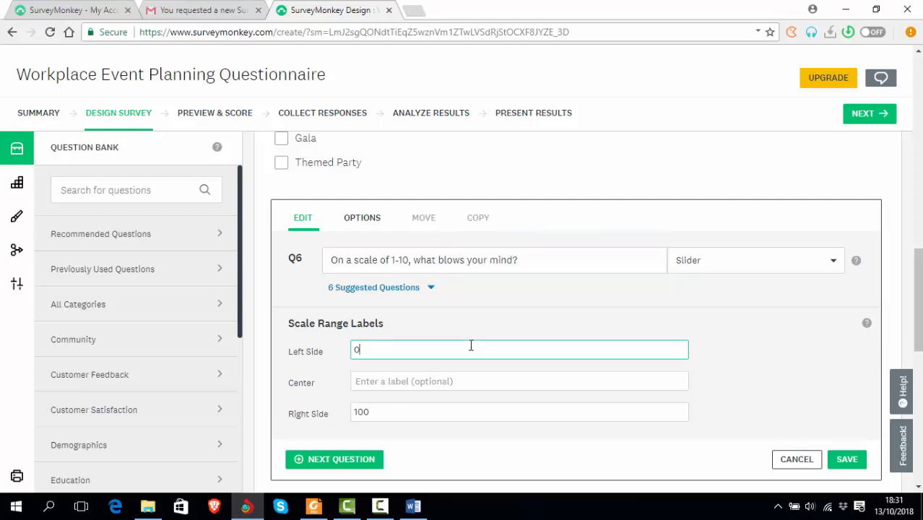
{"action": "key", "text": "BackSpace"}
{"action": "type", "text": "1"}
{"action": "left_click", "coordinate": [422, 383]}
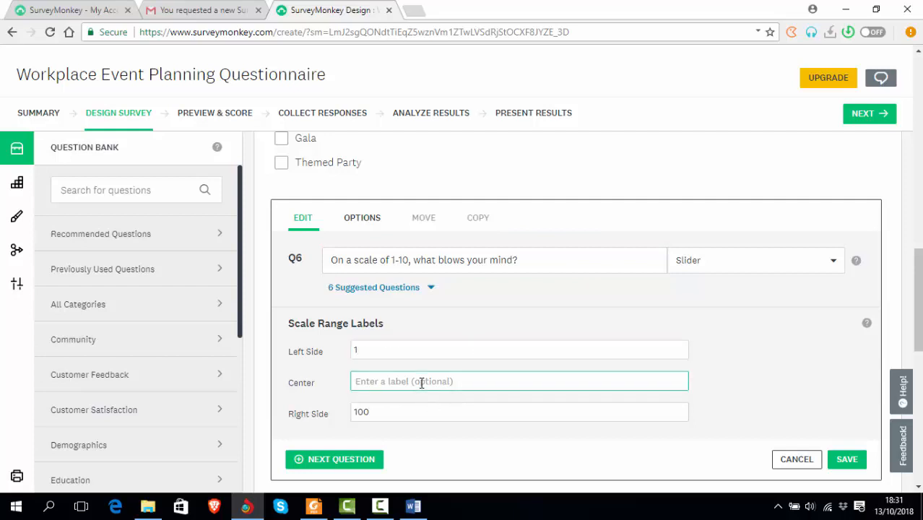
{"action": "type", "text": "5"}
{"action": "left_click", "coordinate": [417, 409]}
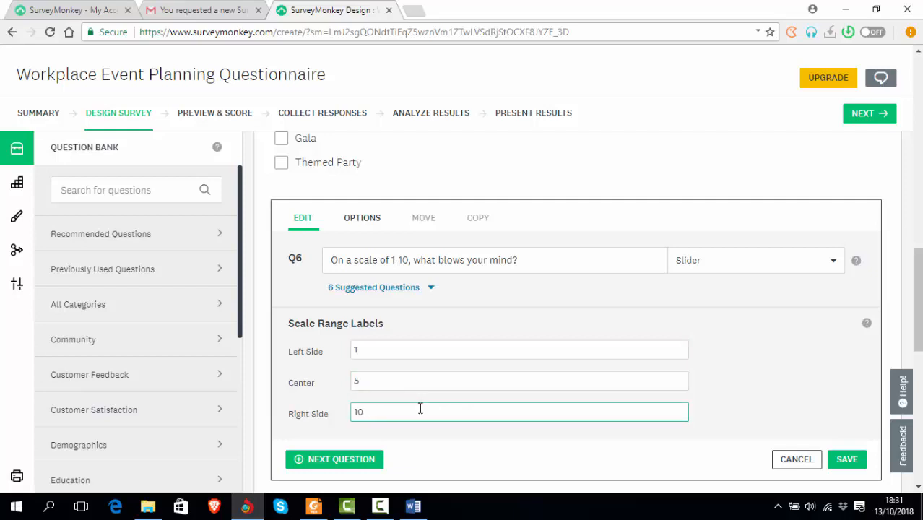
{"action": "left_click", "coordinate": [353, 459]}
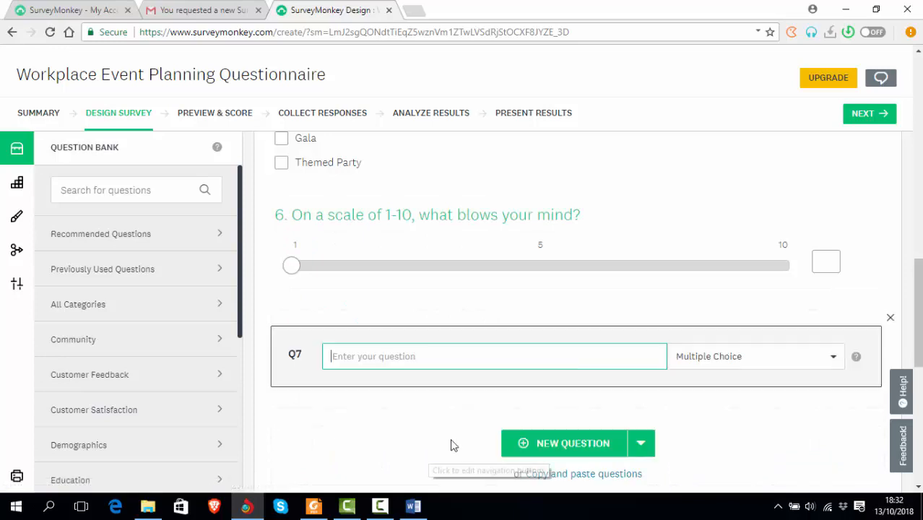
{"action": "mouse_move", "coordinate": [299, 270]}
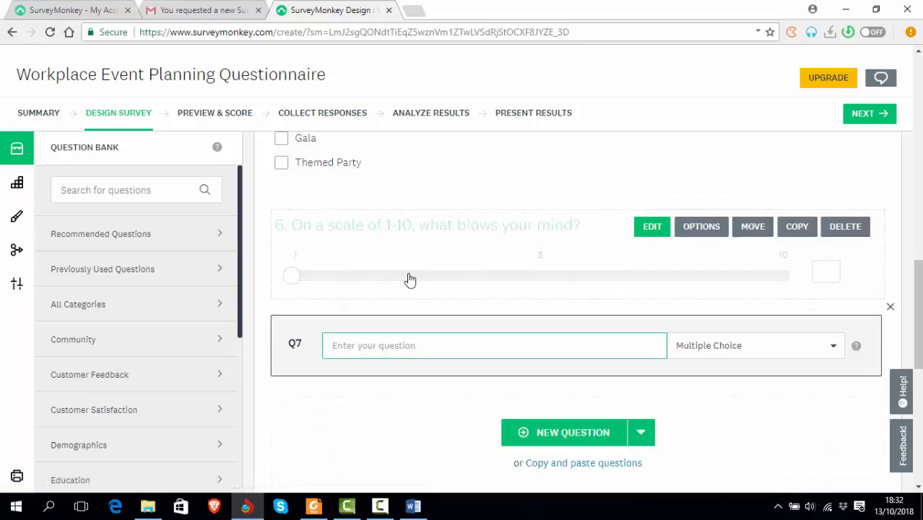
{"action": "left_click", "coordinate": [411, 281]}
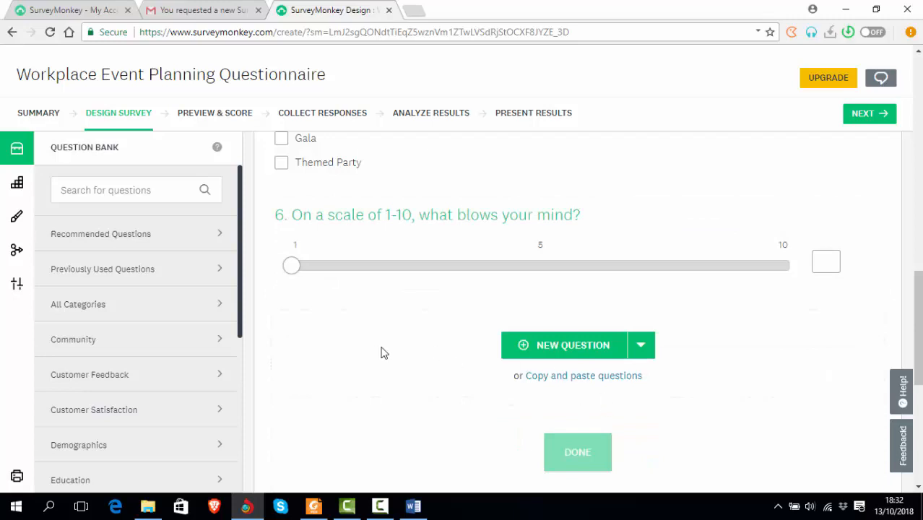
Add a seventh question to the survey and make it a Matrix / Rating Scale question
{"action": "scroll", "coordinate": [409, 350], "scroll_direction": "down", "scroll_amount": 1}
{"action": "scroll", "coordinate": [410, 349], "scroll_direction": "down", "scroll_amount": 4}
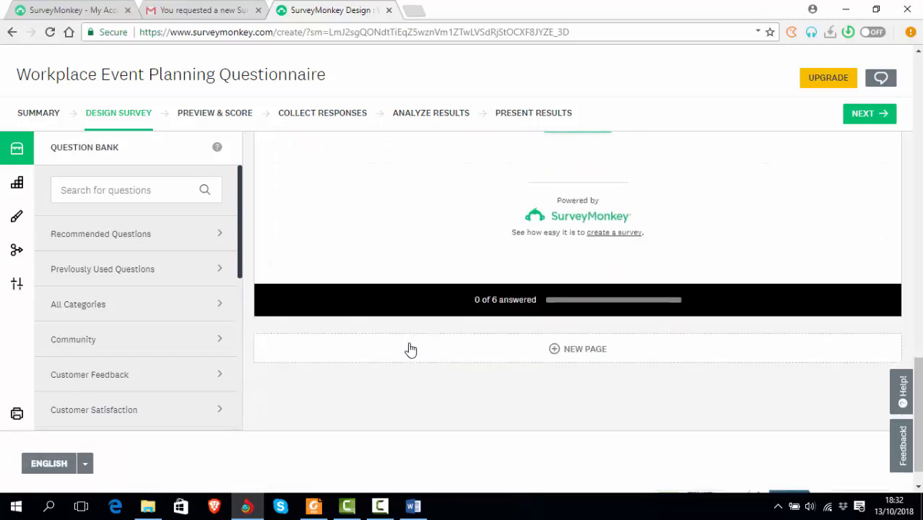
{"action": "scroll", "coordinate": [410, 350], "scroll_direction": "up", "scroll_amount": 7}
{"action": "scroll", "coordinate": [410, 349], "scroll_direction": "down", "scroll_amount": 2}
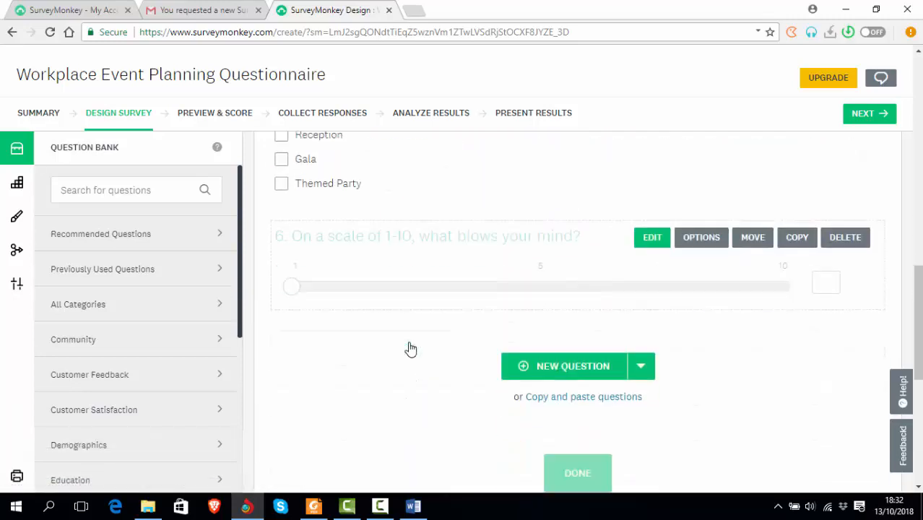
{"action": "left_click", "coordinate": [526, 349]}
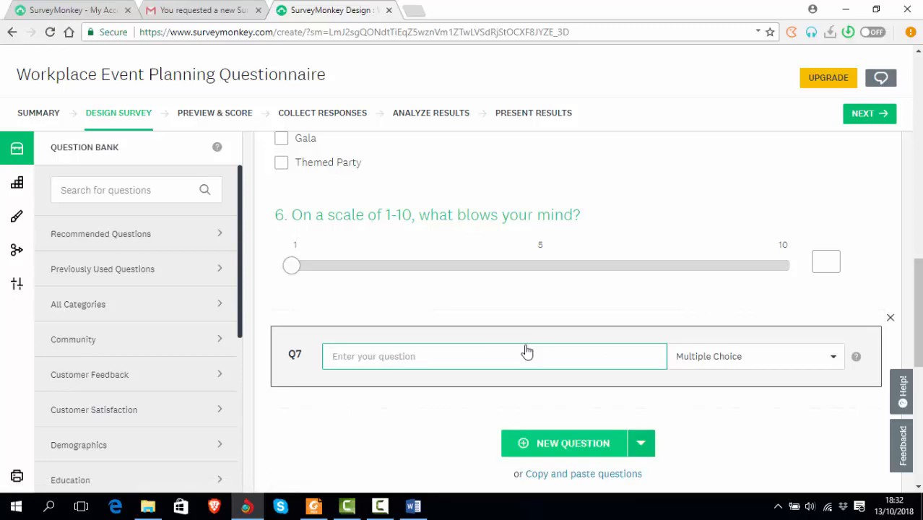
{"action": "key", "text": "alt+Tab"}
{"action": "key", "text": "alt+Tab"}
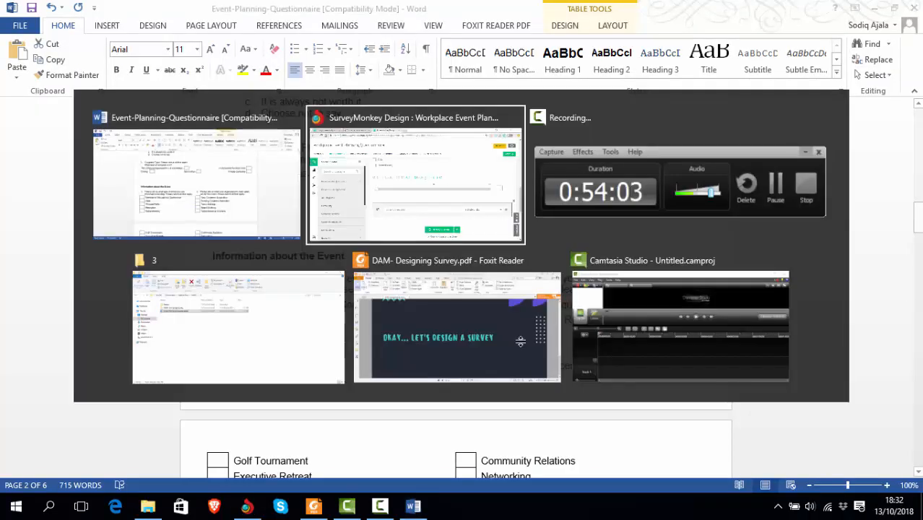
{"action": "left_click", "coordinate": [831, 359]}
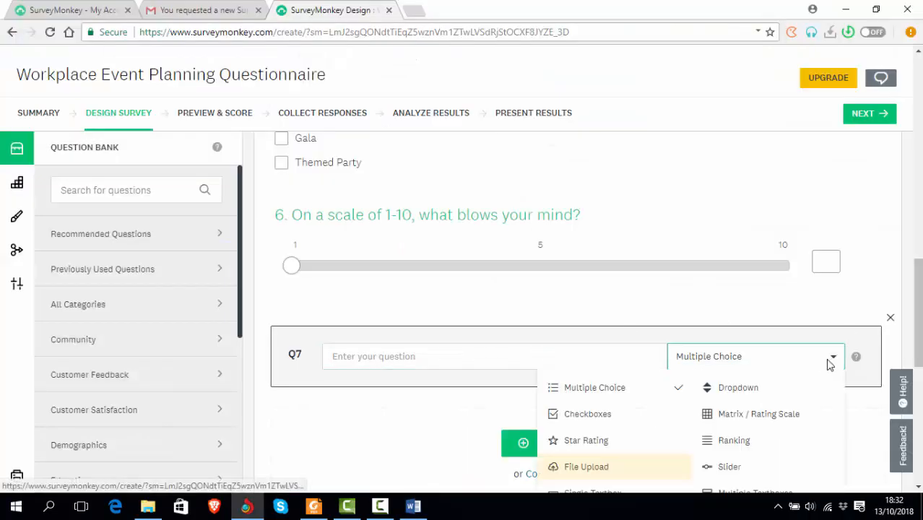
{"action": "scroll", "coordinate": [826, 369], "scroll_direction": "down", "scroll_amount": 2}
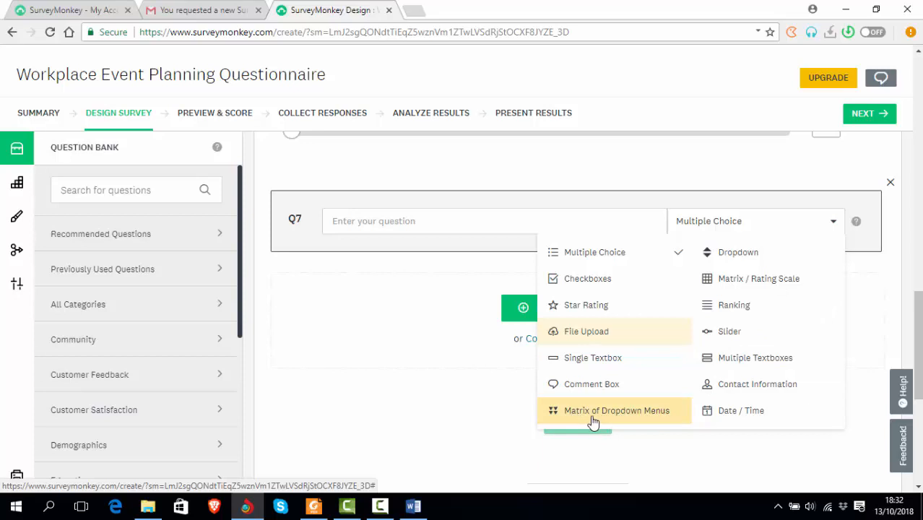
{"action": "left_click", "coordinate": [758, 281]}
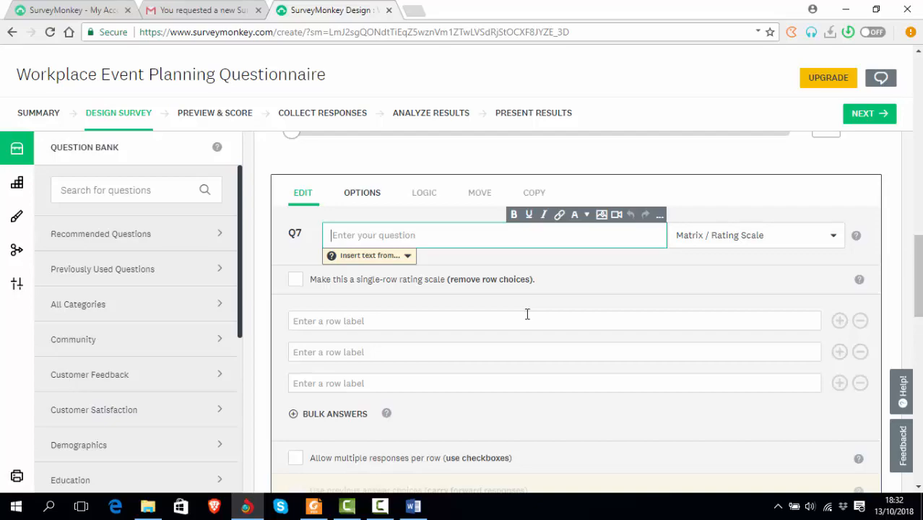
Copy the sentence "Please take a few moments to let us know about your job..." from item 15 of the Word questionnaire into question 7's text
{"action": "key", "text": "alt+Tab"}
{"action": "scroll", "coordinate": [522, 340], "scroll_direction": "down", "scroll_amount": 10}
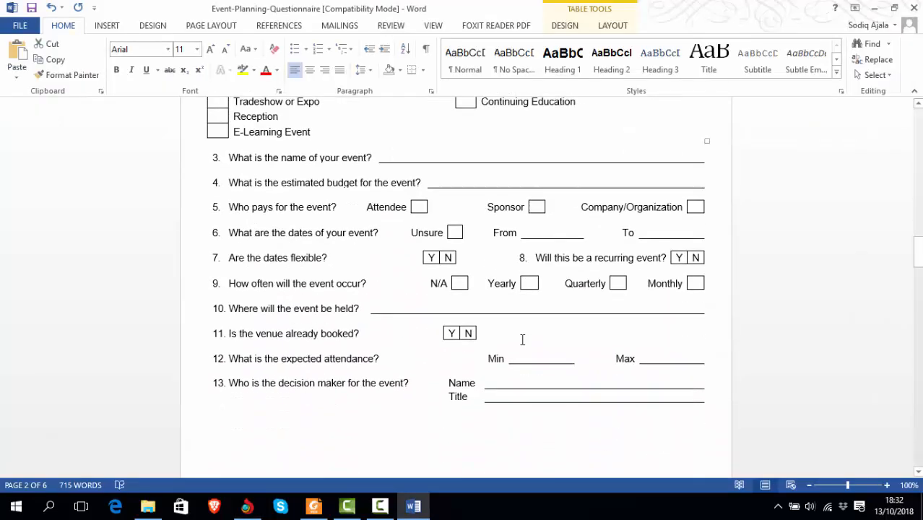
{"action": "scroll", "coordinate": [523, 339], "scroll_direction": "down", "scroll_amount": 18}
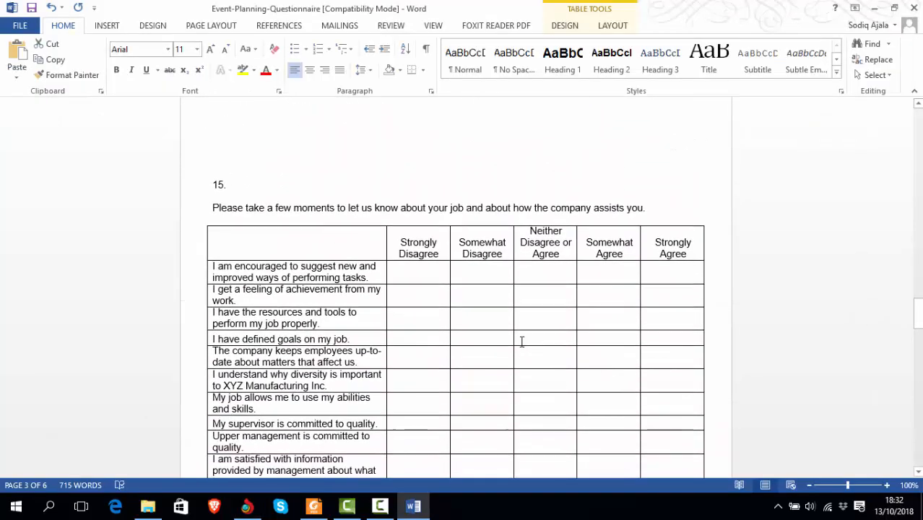
{"action": "left_click", "coordinate": [658, 207]}
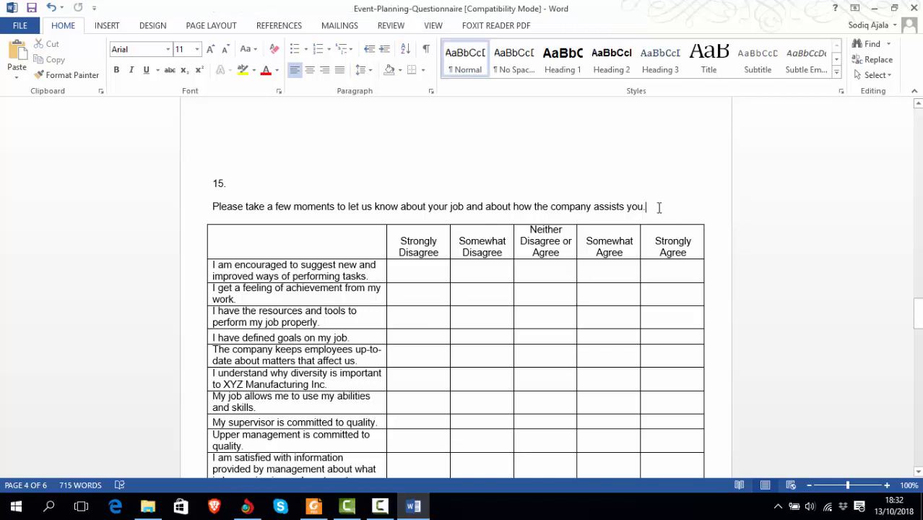
{"action": "key", "text": "shift+Left"}
{"action": "key", "text": "shift+Left"}
{"action": "key", "text": "shift+Left"}
{"action": "key", "text": "shift+Left"}
{"action": "key", "text": "shift+Left"}
{"action": "key", "text": "shift+Left"}
{"action": "key", "text": "shift+Left"}
{"action": "key", "text": "shift+Left"}
{"action": "key", "text": "shift+Left"}
{"action": "key", "text": "shift+Left"}
{"action": "key", "text": "shift+Left"}
{"action": "key", "text": "shift+Left"}
{"action": "key", "text": "shift+Left"}
{"action": "key", "text": "shift+Left"}
{"action": "key", "text": "shift+Left"}
{"action": "key", "text": "shift+Left"}
{"action": "key", "text": "shift+Left"}
{"action": "key", "text": "shift+Left"}
{"action": "key", "text": "shift+Left"}
{"action": "key", "text": "shift+Left"}
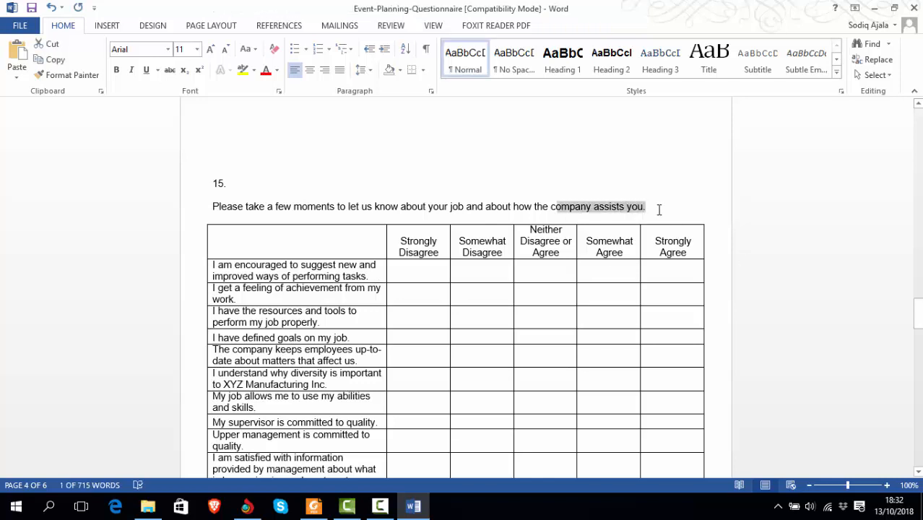
{"action": "key", "text": "shift+Left"}
{"action": "key", "text": "shift+Left"}
{"action": "key", "text": "shift+Left"}
{"action": "key", "text": "shift+Left"}
{"action": "key", "text": "shift+Left"}
{"action": "key", "text": "shift+Left"}
{"action": "key", "text": "shift+Left"}
{"action": "key", "text": "shift+Left"}
{"action": "key", "text": "shift+Left"}
{"action": "key", "text": "shift+Left"}
{"action": "key", "text": "shift+Left"}
{"action": "key", "text": "shift+Left"}
{"action": "key", "text": "shift+Left"}
{"action": "key", "text": "shift+Left"}
{"action": "key", "text": "shift+Left"}
{"action": "key", "text": "shift+Left"}
{"action": "key", "text": "shift+Left"}
{"action": "key", "text": "shift+Left"}
{"action": "key", "text": "shift+Left"}
{"action": "key", "text": "shift+Left"}
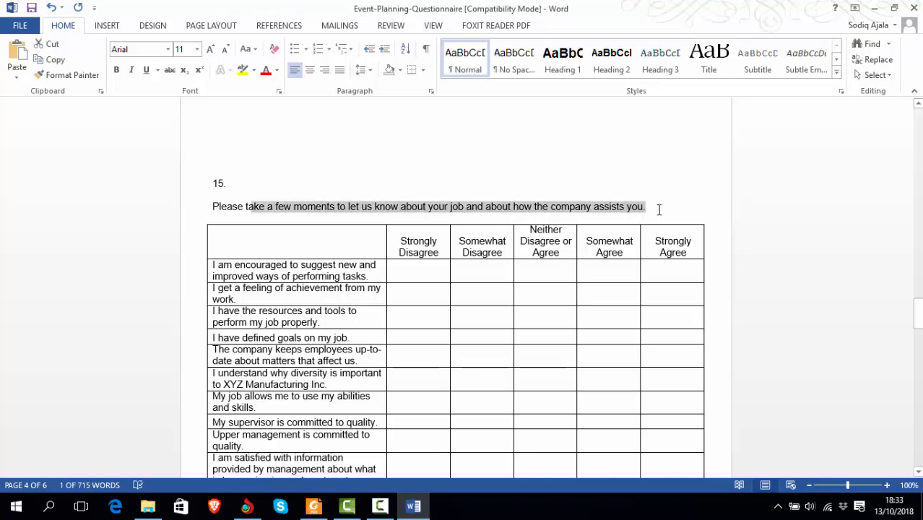
{"action": "key", "text": "shift+Left"}
{"action": "key", "text": "shift+Left"}
{"action": "key", "text": "ctrl+c"}
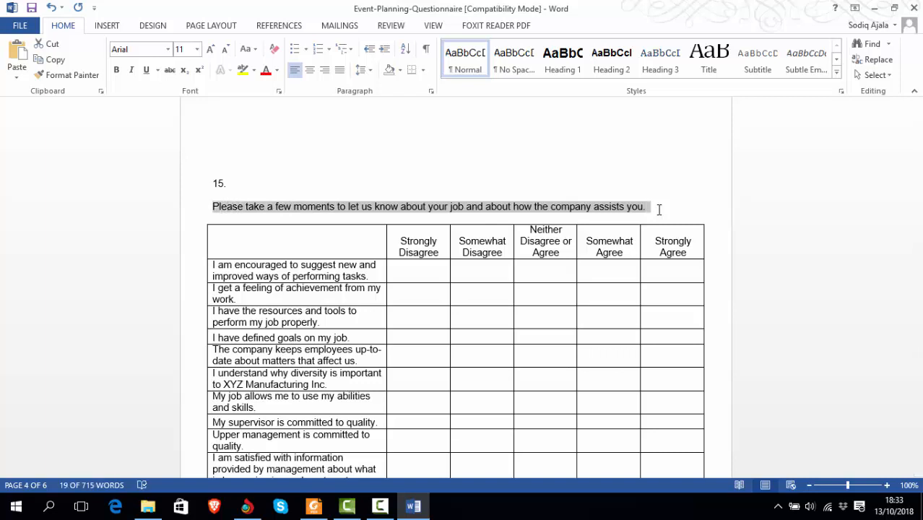
{"action": "key", "text": "alt+Tab"}
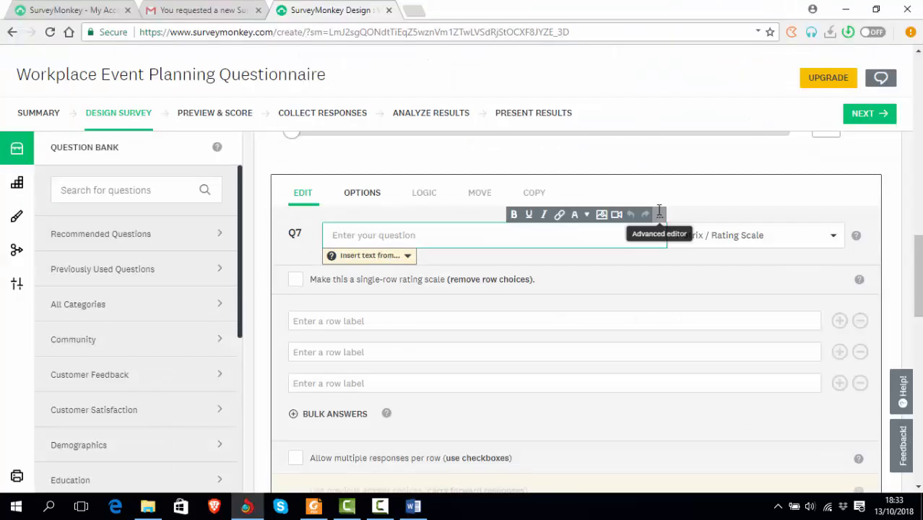
{"action": "key", "text": "ctrl+v"}
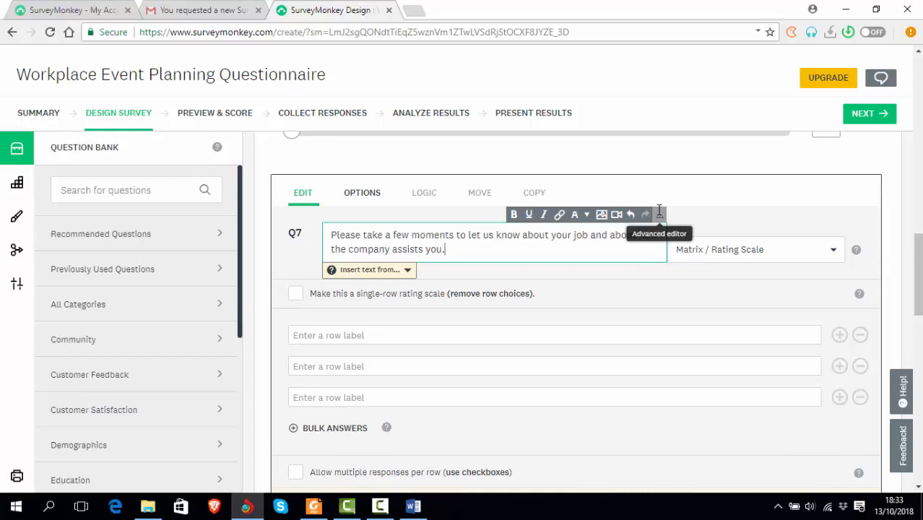
{"action": "scroll", "coordinate": [567, 336], "scroll_direction": "down", "scroll_amount": 2}
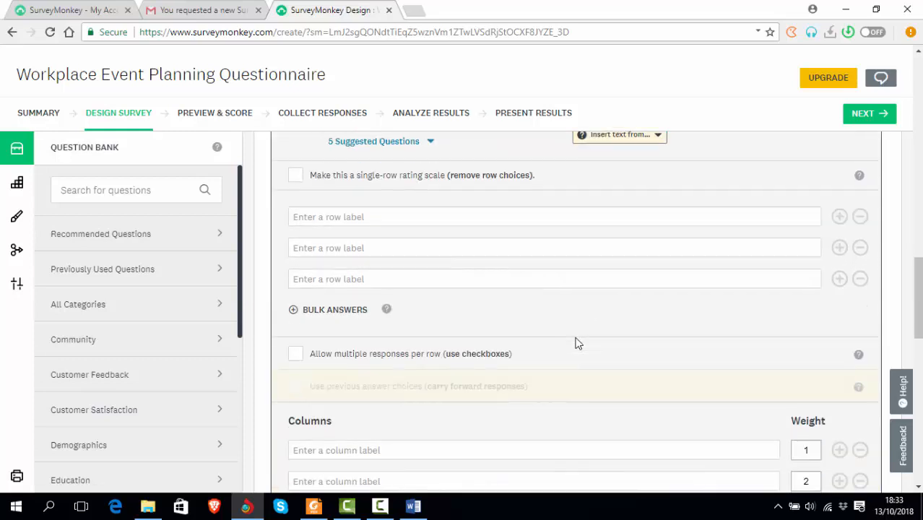
{"action": "left_click", "coordinate": [292, 312]}
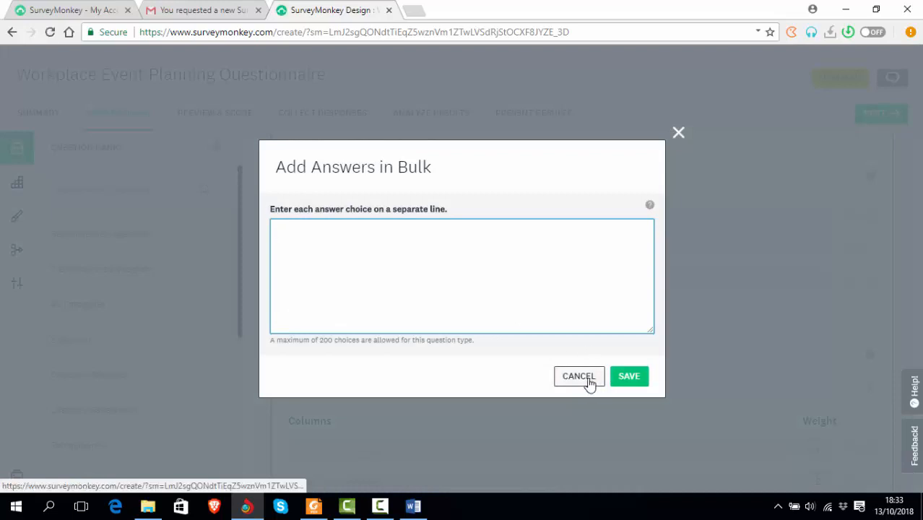
{"action": "left_click", "coordinate": [589, 383]}
{"action": "scroll", "coordinate": [652, 367], "scroll_direction": "up", "scroll_amount": 2}
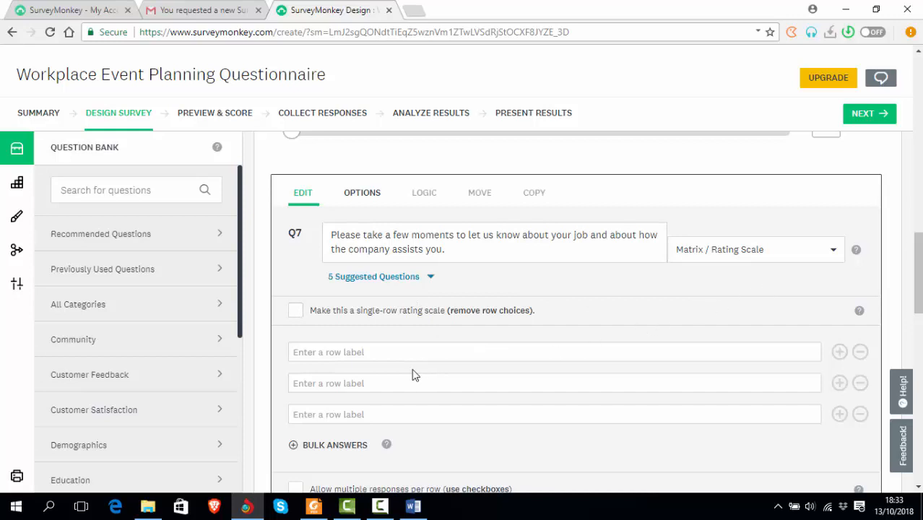
{"action": "scroll", "coordinate": [416, 375], "scroll_direction": "down", "scroll_amount": 1}
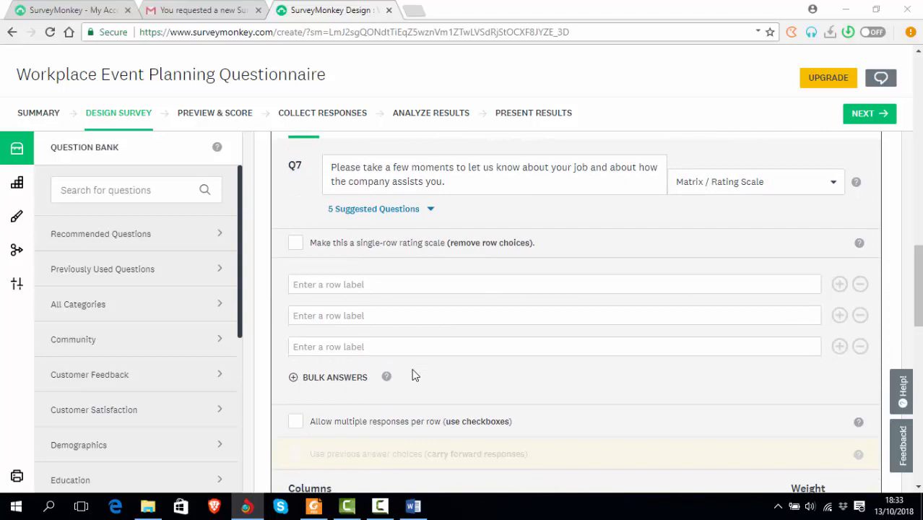
Copy the first six statements of item 15's table in the Word questionnaire into question 7's first row label in SurveyMonkey
{"action": "key", "text": "alt+Tab"}
{"action": "left_click", "coordinate": [207, 266]}
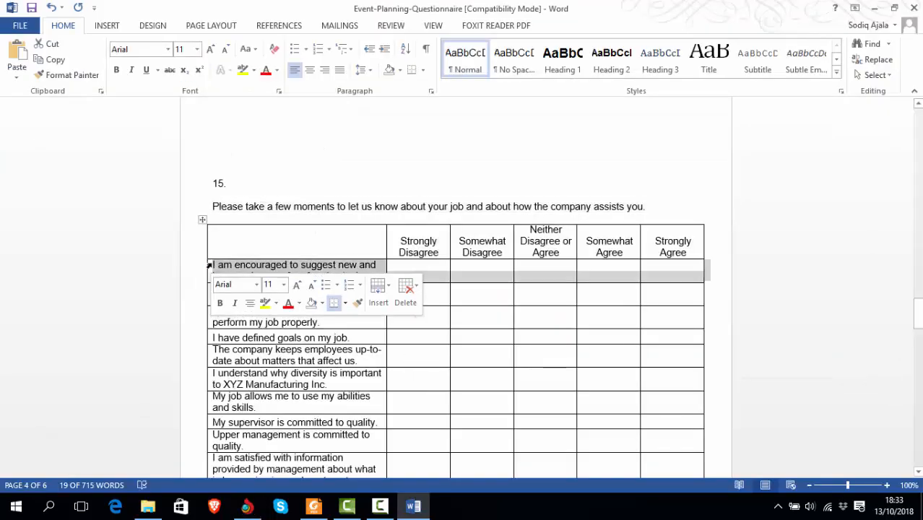
{"action": "left_click", "coordinate": [222, 264]}
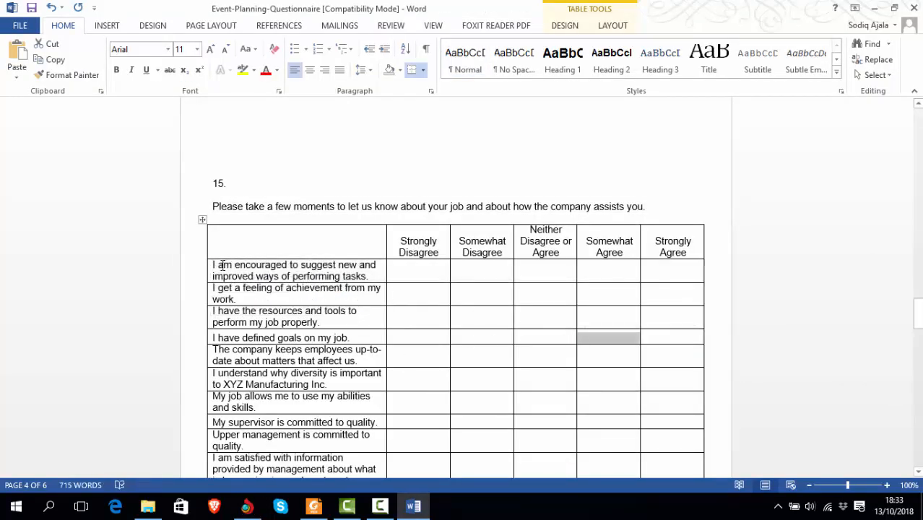
{"action": "left_click", "coordinate": [214, 266]}
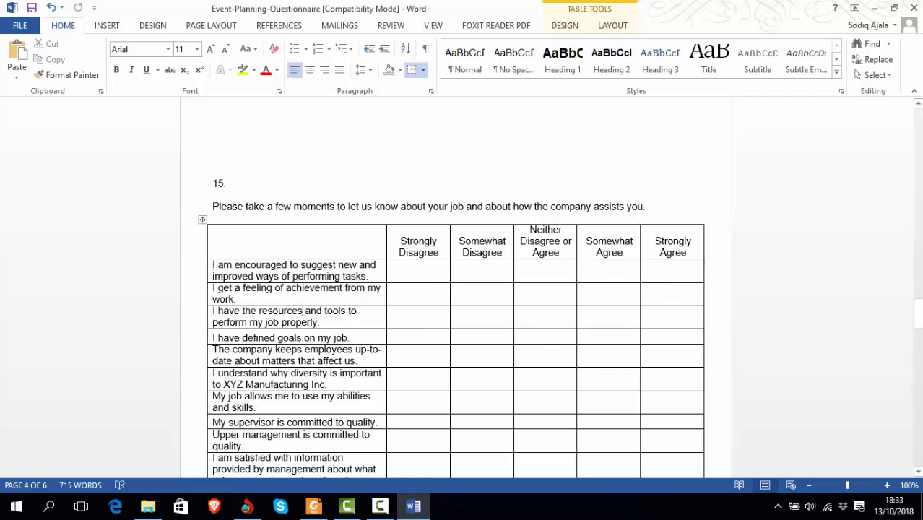
{"action": "key", "text": "shift+Down"}
{"action": "key", "text": "shift+Down"}
{"action": "key", "text": "shift+Down"}
{"action": "key", "text": "shift+Down"}
{"action": "key", "text": "shift+Down"}
{"action": "key", "text": "shift+Down"}
{"action": "key", "text": "ctrl+c"}
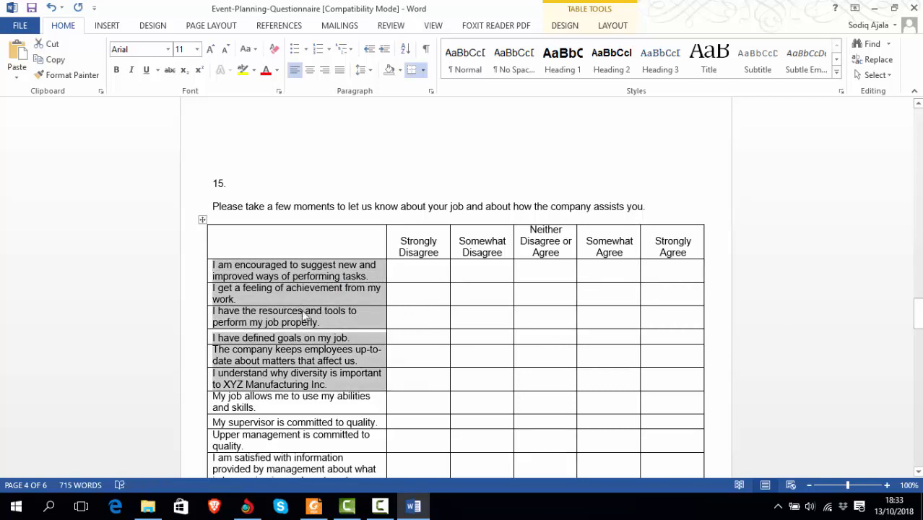
{"action": "key", "text": "alt+Tab"}
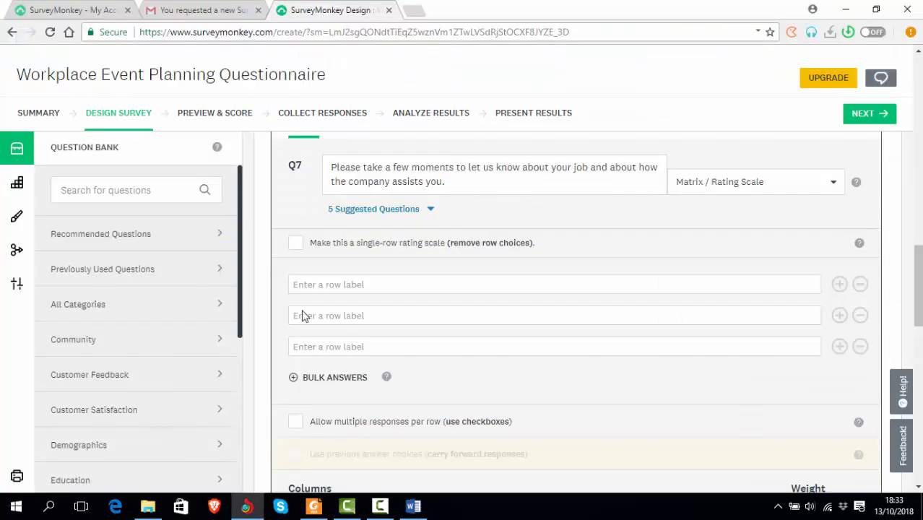
{"action": "left_click", "coordinate": [306, 285]}
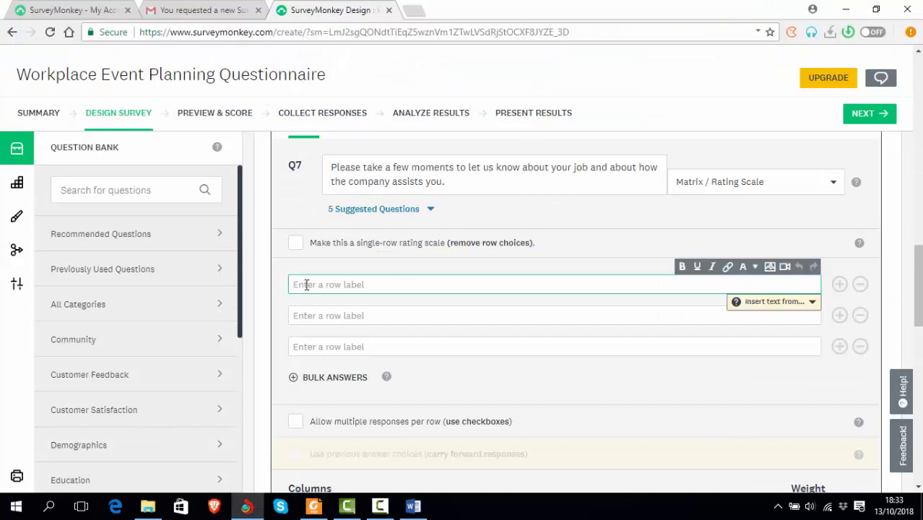
{"action": "key", "text": "ctrl+v"}
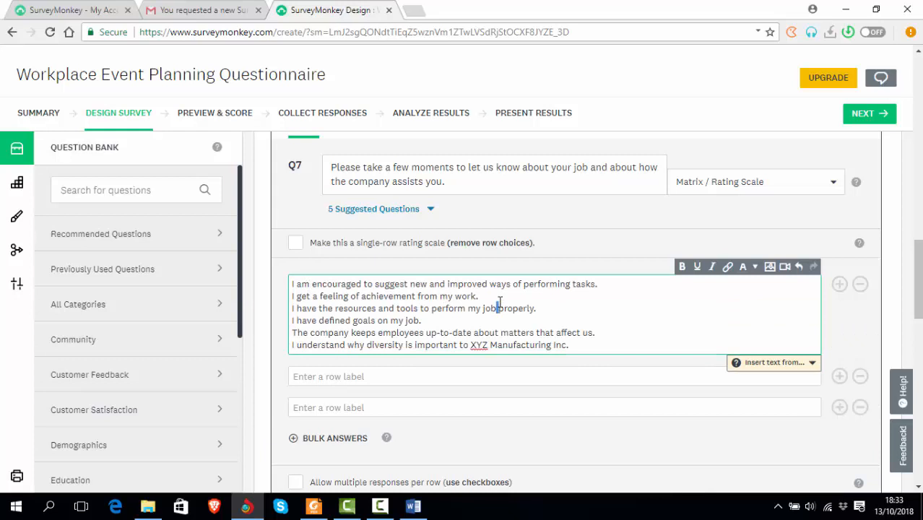
Move the statement "I get a feeling of achievement from my work." out of the first row label into the second one
{"action": "key", "text": "shift+Left"}
{"action": "key", "text": "shift+Left"}
{"action": "key", "text": "shift+Left"}
{"action": "key", "text": "shift+Left"}
{"action": "key", "text": "shift+Left"}
{"action": "key", "text": "shift+Left"}
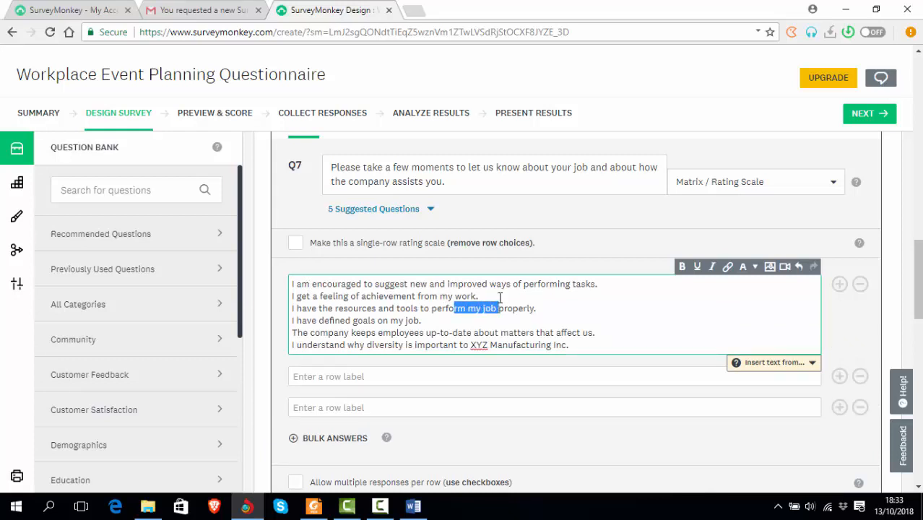
{"action": "left_click", "coordinate": [497, 296]}
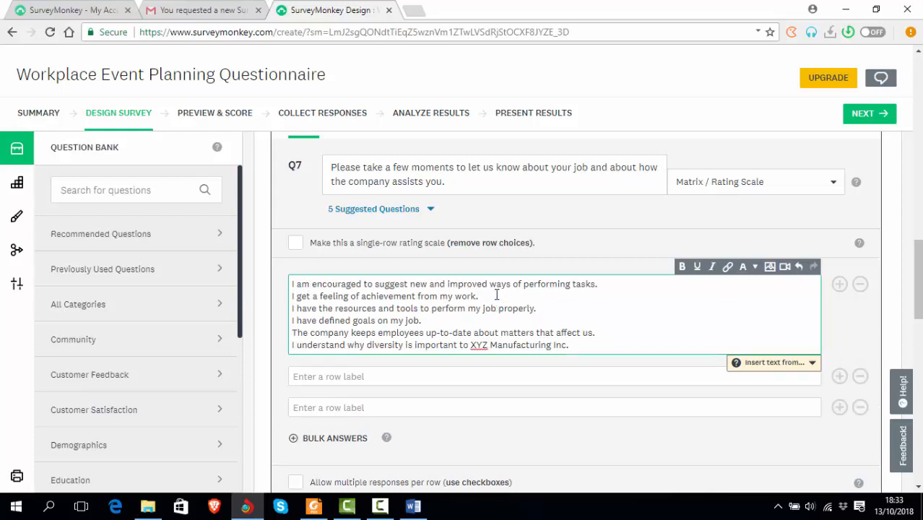
{"action": "key", "text": "shift+Left"}
{"action": "key", "text": "shift+Left"}
{"action": "key", "text": "shift+Left"}
{"action": "key", "text": "shift+Left"}
{"action": "key", "text": "shift+Left"}
{"action": "key", "text": "shift+Left"}
{"action": "key", "text": "shift+Left"}
{"action": "key", "text": "shift+Left"}
{"action": "key", "text": "shift+Left"}
{"action": "key", "text": "shift+Left"}
{"action": "key", "text": "shift+Left"}
{"action": "key", "text": "shift+Left"}
{"action": "key", "text": "shift+Left"}
{"action": "key", "text": "shift+Left"}
{"action": "key", "text": "shift+Left"}
{"action": "key", "text": "shift+Left"}
{"action": "key", "text": "shift+Left"}
{"action": "key", "text": "shift+Left"}
{"action": "key", "text": "shift+Left"}
{"action": "key", "text": "shift+Left"}
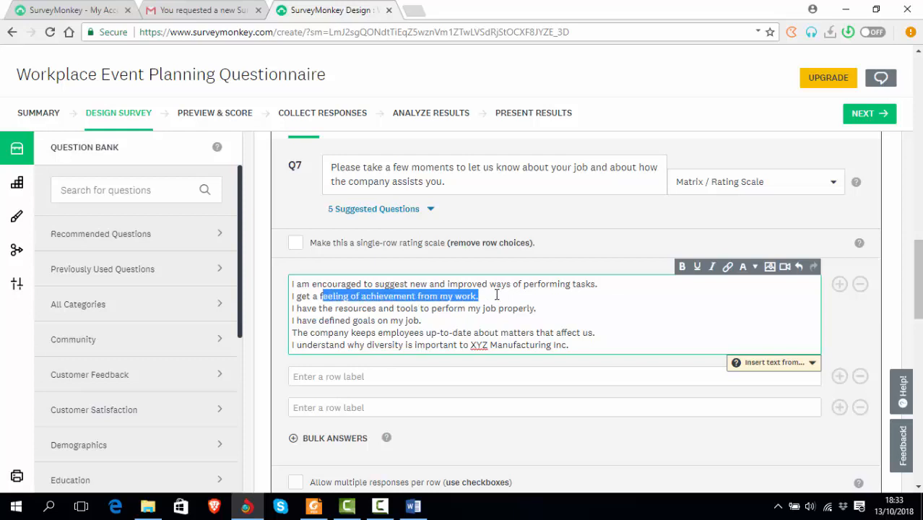
{"action": "key", "text": "shift+Left"}
{"action": "key", "text": "shift+Left"}
{"action": "key", "text": "BackSpace"}
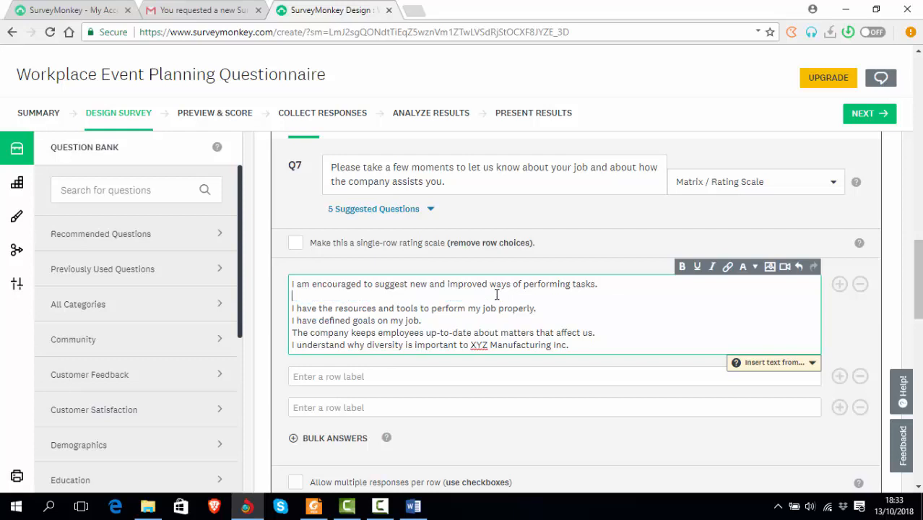
{"action": "left_click", "coordinate": [457, 374]}
{"action": "type", "text": "I get a feeling of achievement from my work."}
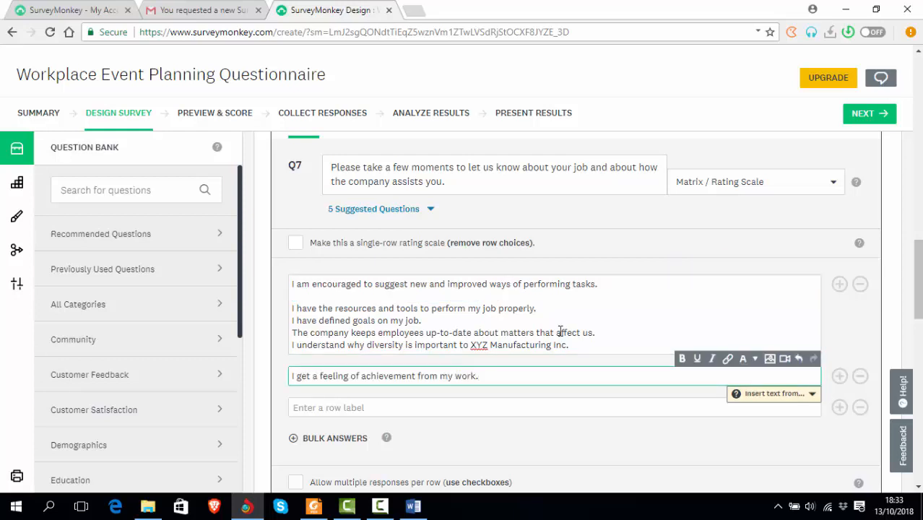
Move "I have the resources and tools to perform my job properly." from the first row label into the third one
{"action": "left_click", "coordinate": [553, 309]}
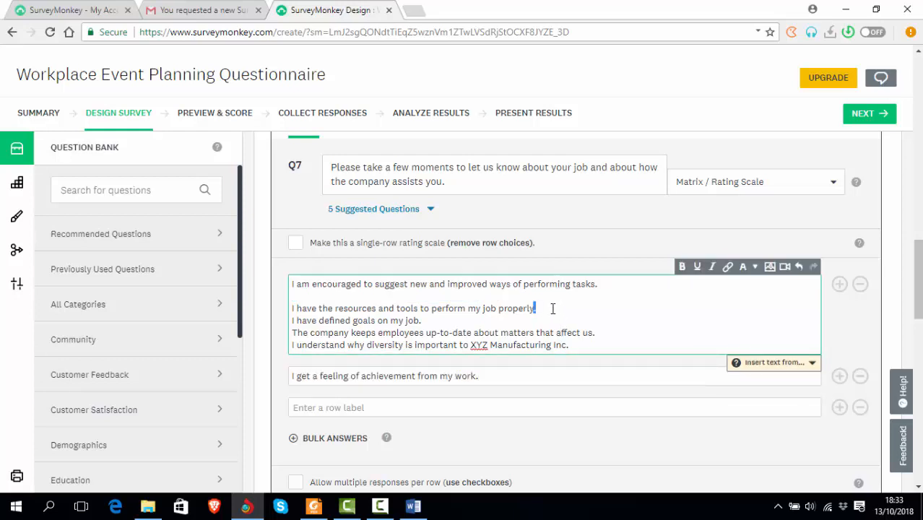
{"action": "key", "text": "shift+Left"}
{"action": "key", "text": "shift+Left"}
{"action": "key", "text": "shift+Left"}
{"action": "key", "text": "shift+Left"}
{"action": "key", "text": "shift+Left"}
{"action": "key", "text": "shift+Left"}
{"action": "key", "text": "shift+Left"}
{"action": "key", "text": "shift+Left"}
{"action": "key", "text": "shift+Left"}
{"action": "key", "text": "shift+Left"}
{"action": "key", "text": "shift+Left"}
{"action": "key", "text": "shift+Left"}
{"action": "key", "text": "shift+Left"}
{"action": "key", "text": "shift+Left"}
{"action": "key", "text": "shift+Left"}
{"action": "key", "text": "shift+Left"}
{"action": "key", "text": "shift+Left"}
{"action": "key", "text": "shift+Left"}
{"action": "key", "text": "shift+Left"}
{"action": "key", "text": "shift+Left"}
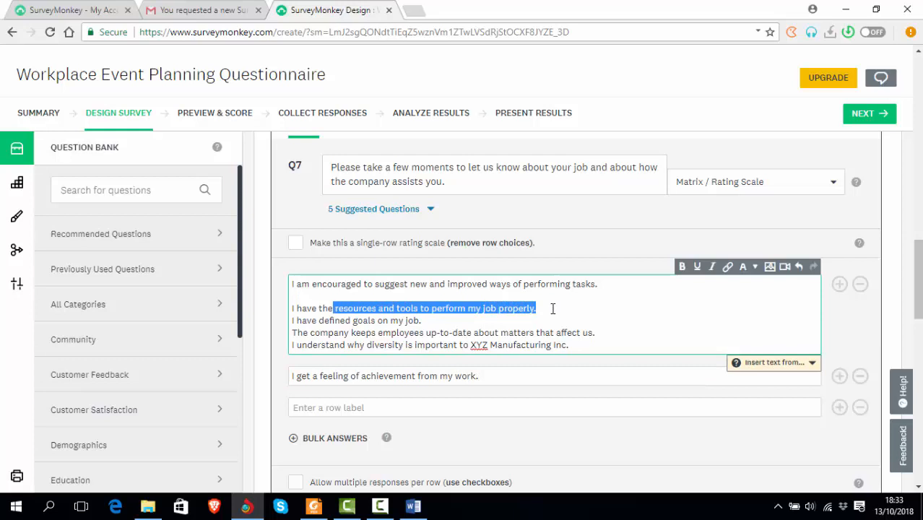
{"action": "key", "text": "shift+Left"}
{"action": "key", "text": "shift+Left"}
{"action": "key", "text": "shift+Left"}
{"action": "key", "text": "shift+Left"}
{"action": "key", "text": "shift+Left"}
{"action": "key", "text": "shift+Left"}
{"action": "key", "text": "shift+Left"}
{"action": "key", "text": "shift+Left"}
{"action": "key", "text": "shift+Left"}
{"action": "key", "text": "shift+Left"}
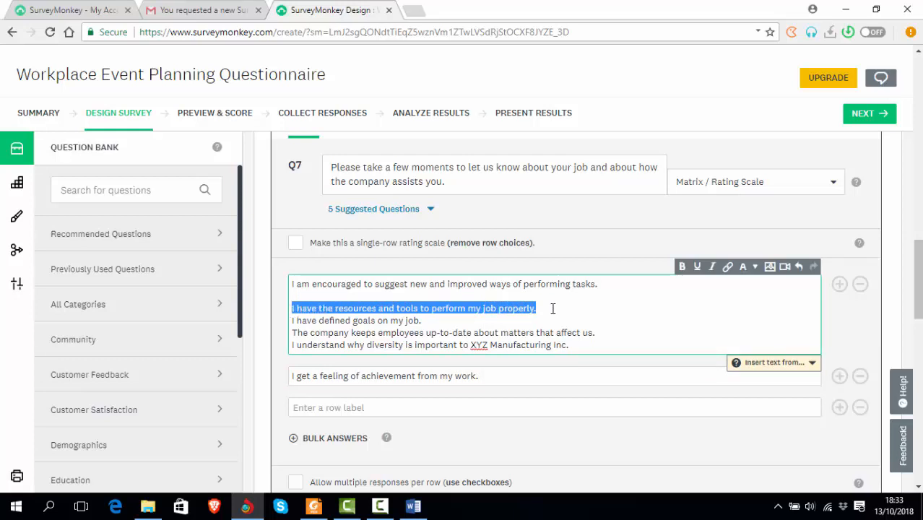
{"action": "key", "text": "BackSpace"}
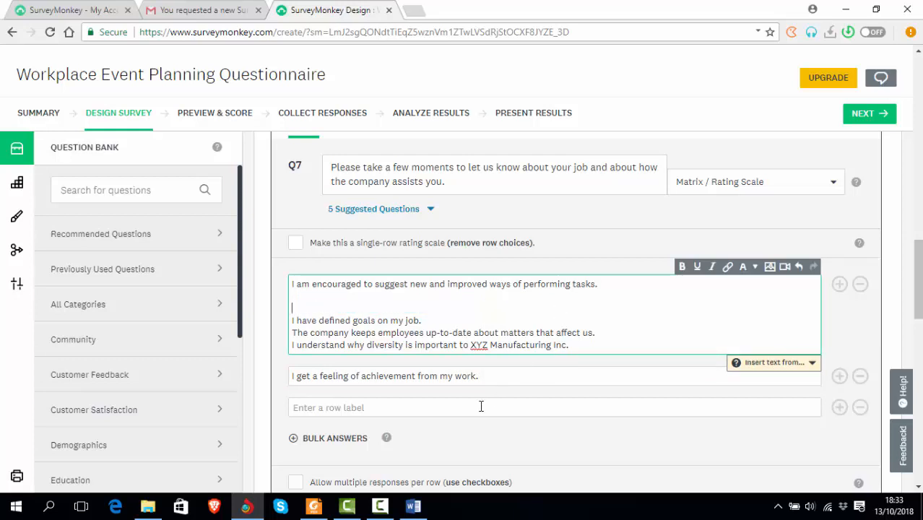
{"action": "left_click", "coordinate": [481, 407]}
{"action": "type", "text": "I have the resources and tools to perform my job properly."}
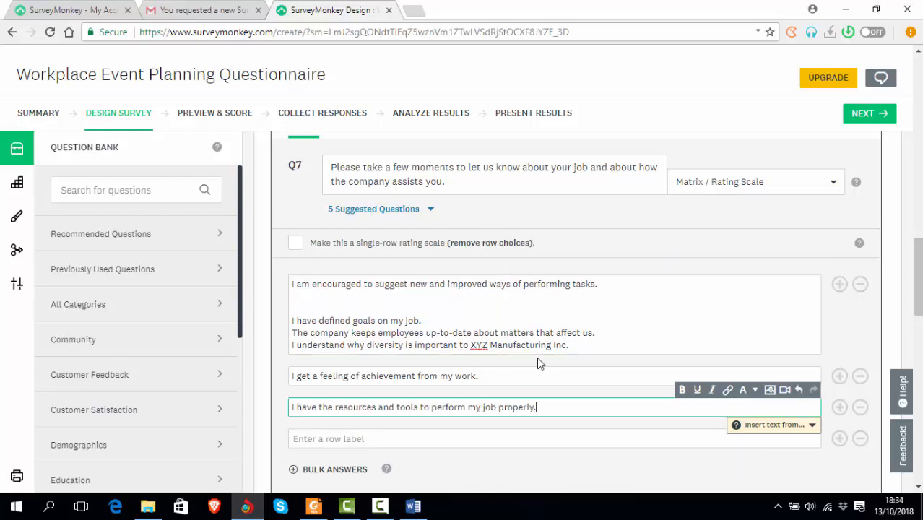
Delete the statements about keeping employees up-to-date and about diversity at XYZ Manufacturing Inc. from the first row label
{"action": "left_click", "coordinate": [581, 345]}
{"action": "key", "text": "BackSpace"}
{"action": "key", "text": "BackSpace"}
{"action": "key", "text": "BackSpace"}
{"action": "key", "text": "BackSpace"}
{"action": "key", "text": "BackSpace"}
{"action": "key", "text": "BackSpace"}
{"action": "key", "text": "BackSpace"}
{"action": "key", "text": "BackSpace"}
{"action": "key", "text": "BackSpace"}
{"action": "key", "text": "BackSpace"}
{"action": "key", "text": "BackSpace"}
{"action": "key", "text": "BackSpace"}
{"action": "key", "text": "BackSpace"}
{"action": "key", "text": "BackSpace"}
{"action": "key", "text": "BackSpace"}
{"action": "key", "text": "BackSpace"}
{"action": "key", "text": "BackSpace"}
{"action": "key", "text": "BackSpace"}
{"action": "key", "text": "BackSpace"}
{"action": "key", "text": "BackSpace"}
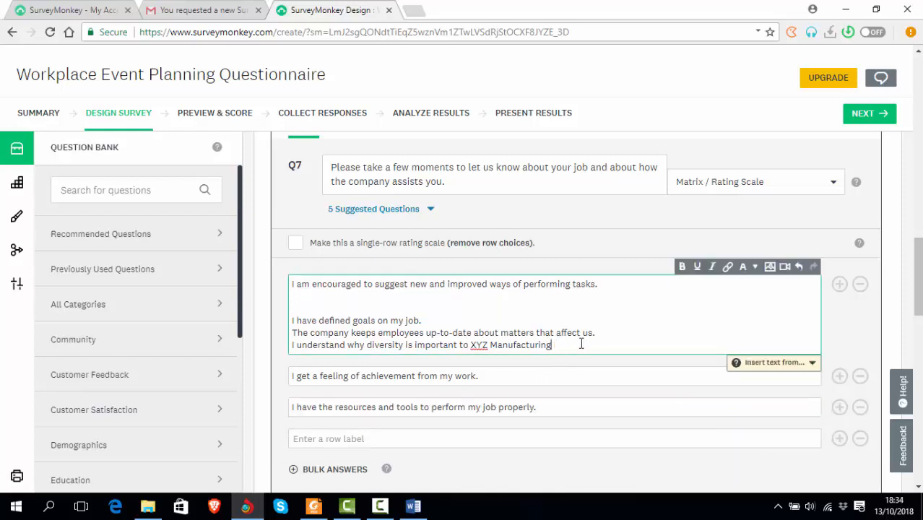
{"action": "key", "text": "BackSpace"}
{"action": "key", "text": "BackSpace"}
{"action": "key", "text": "BackSpace"}
{"action": "key", "text": "BackSpace"}
{"action": "key", "text": "BackSpace"}
{"action": "key", "text": "BackSpace"}
{"action": "key", "text": "BackSpace"}
{"action": "key", "text": "BackSpace"}
{"action": "key", "text": "BackSpace"}
{"action": "key", "text": "BackSpace"}
{"action": "key", "text": "BackSpace"}
{"action": "key", "text": "BackSpace"}
{"action": "key", "text": "BackSpace"}
{"action": "key", "text": "BackSpace"}
{"action": "key", "text": "BackSpace"}
{"action": "key", "text": "BackSpace"}
{"action": "key", "text": "BackSpace"}
{"action": "key", "text": "BackSpace"}
{"action": "key", "text": "BackSpace"}
{"action": "key", "text": "BackSpace"}
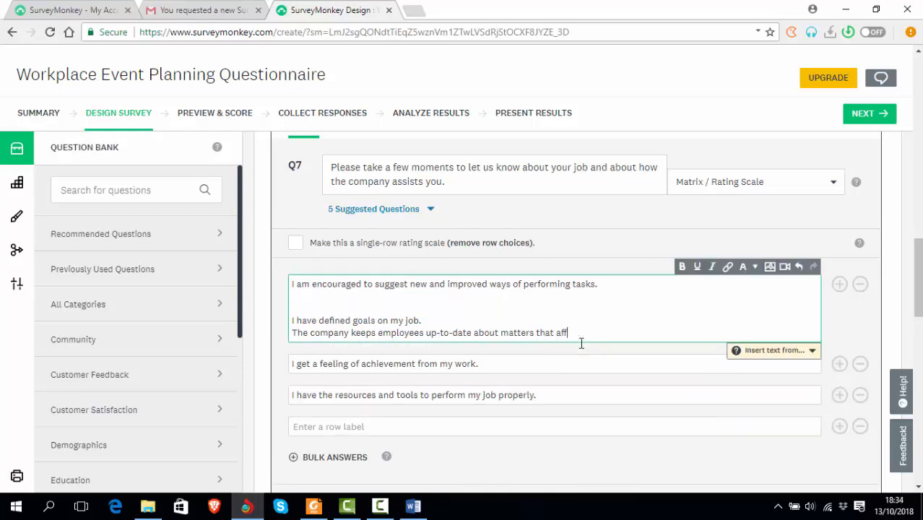
{"action": "key", "text": "BackSpace"}
{"action": "key", "text": "BackSpace"}
{"action": "key", "text": "BackSpace"}
{"action": "key", "text": "BackSpace"}
{"action": "key", "text": "BackSpace"}
{"action": "key", "text": "BackSpace"}
{"action": "key", "text": "BackSpace"}
{"action": "key", "text": "BackSpace"}
{"action": "key", "text": "BackSpace"}
{"action": "key", "text": "BackSpace"}
{"action": "key", "text": "BackSpace"}
{"action": "key", "text": "BackSpace"}
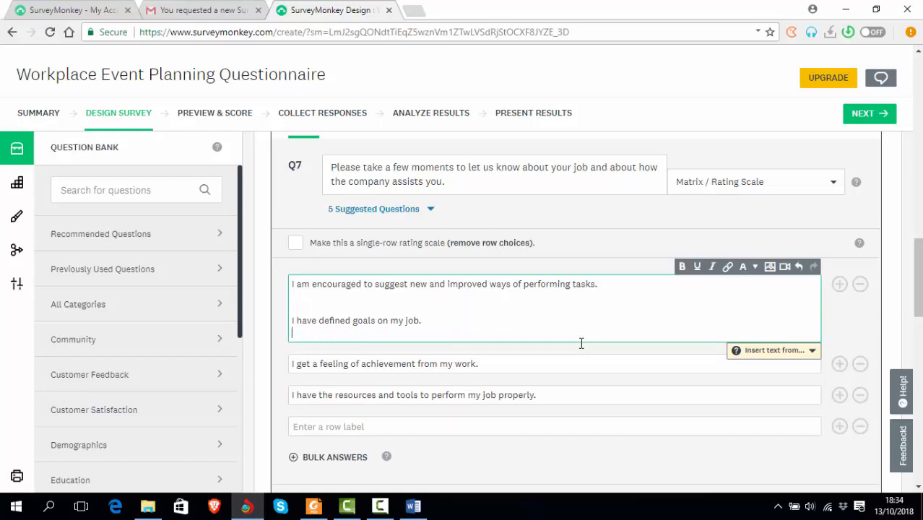
Move "I have defined goals on my job." from the first row label into the fourth one, removing the leftover blank lines
{"action": "key", "text": "shift+Left"}
{"action": "key", "text": "shift+Left"}
{"action": "key", "text": "shift+Left"}
{"action": "key", "text": "shift+Left"}
{"action": "key", "text": "shift+Left"}
{"action": "key", "text": "shift+Left"}
{"action": "key", "text": "shift+Left"}
{"action": "key", "text": "shift+Left"}
{"action": "key", "text": "shift+Left"}
{"action": "key", "text": "shift+Left"}
{"action": "key", "text": "shift+Left"}
{"action": "key", "text": "shift+Left"}
{"action": "key", "text": "shift+Left"}
{"action": "key", "text": "shift+Left"}
{"action": "key", "text": "shift+Left"}
{"action": "key", "text": "shift+Left"}
{"action": "key", "text": "shift+Left"}
{"action": "key", "text": "shift+Left"}
{"action": "key", "text": "shift+Left"}
{"action": "key", "text": "shift+Left"}
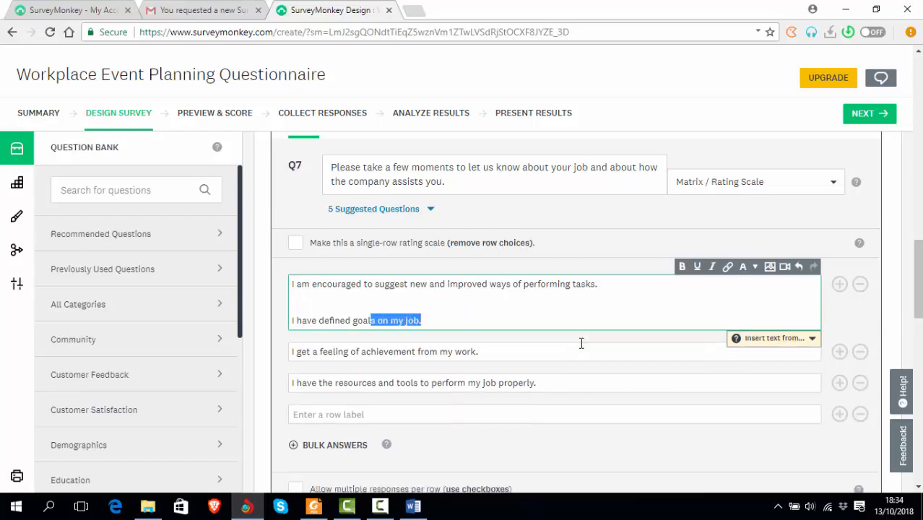
{"action": "key", "text": "BackSpace"}
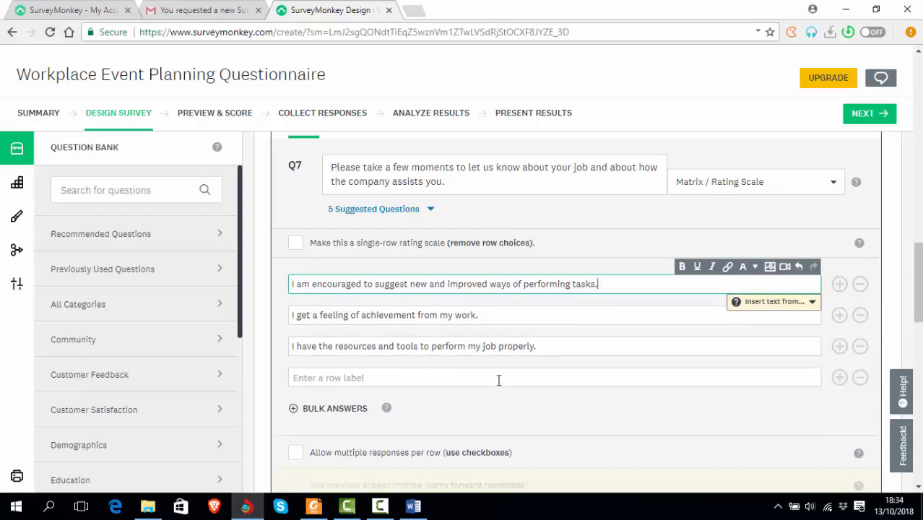
{"action": "left_click", "coordinate": [499, 379]}
{"action": "type", "text": "I have defined goals on my job."}
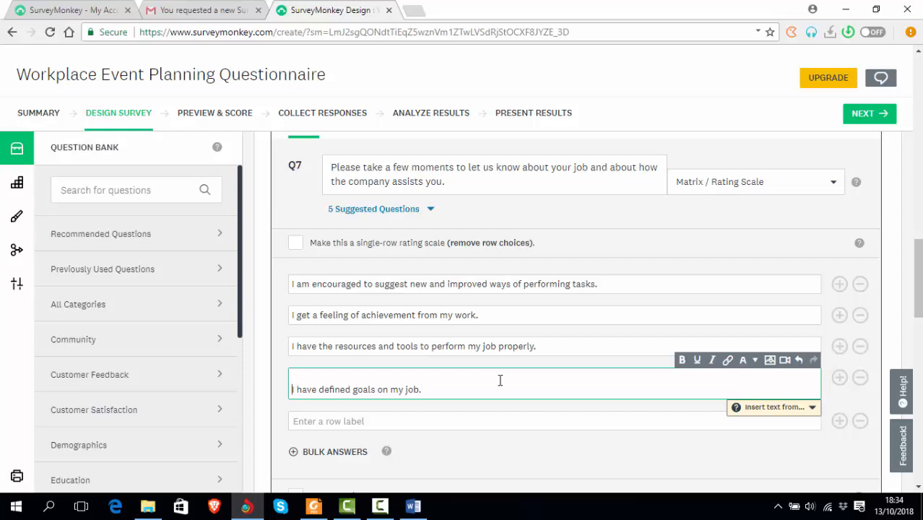
{"action": "key", "text": "BackSpace"}
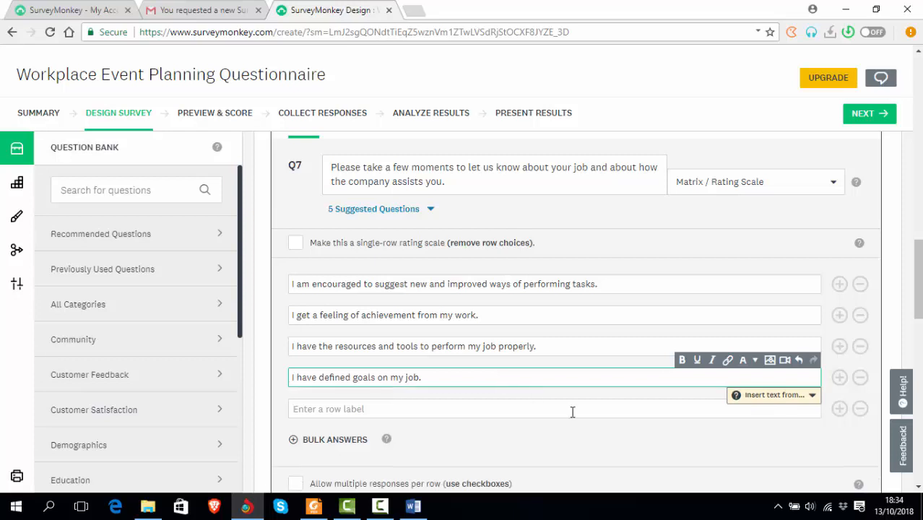
{"action": "scroll", "coordinate": [556, 426], "scroll_direction": "down", "scroll_amount": 2}
{"action": "scroll", "coordinate": [437, 427], "scroll_direction": "down", "scroll_amount": 1}
{"action": "scroll", "coordinate": [436, 428], "scroll_direction": "down", "scroll_amount": 1}
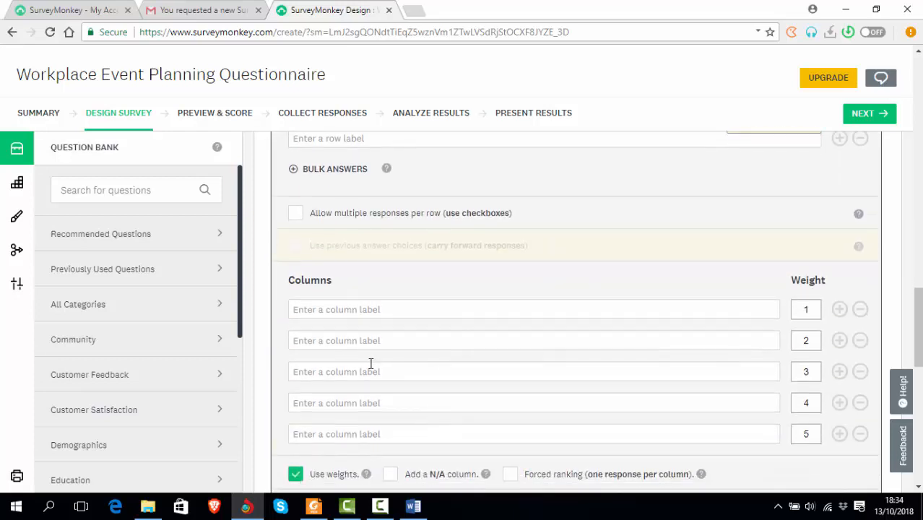
Copy the "Strongly Disagree" heading from question 15's table in the Word document into question 7's first column label in SurveyMonkey
{"action": "key", "text": "alt+Tab"}
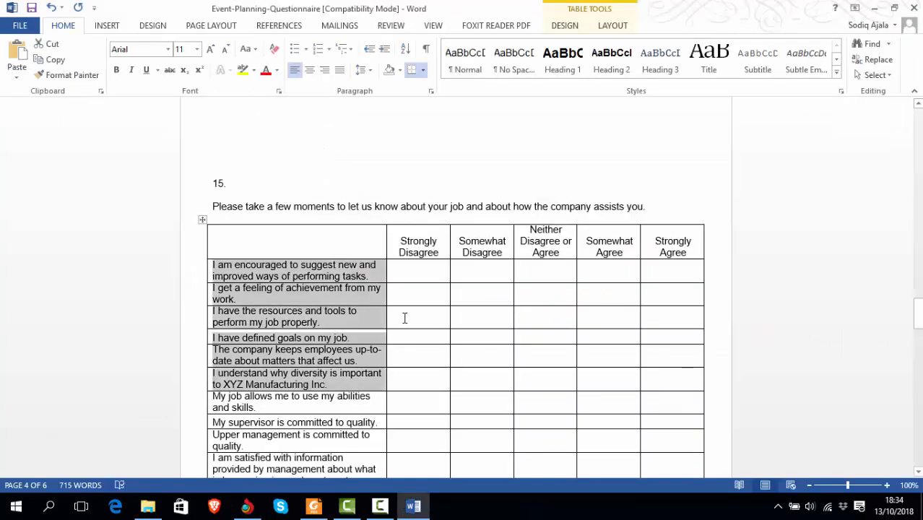
{"action": "left_click", "coordinate": [401, 246]}
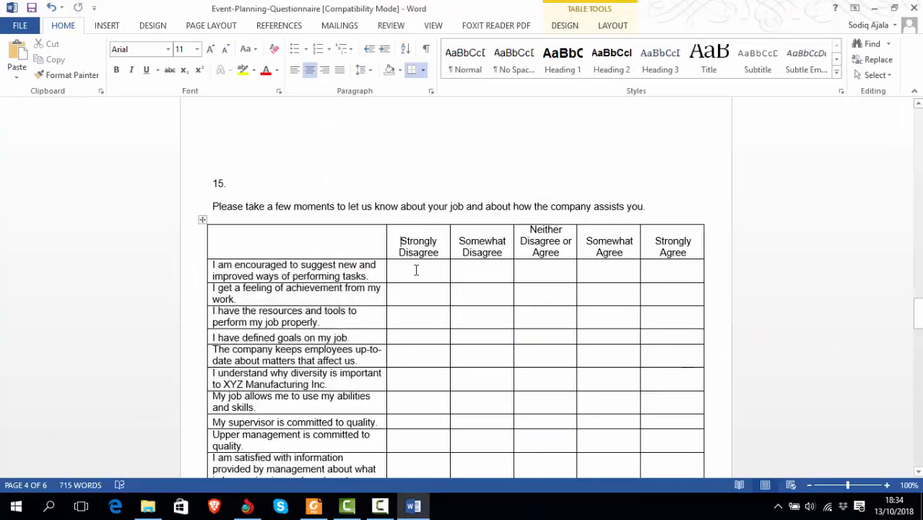
{"action": "key", "text": "shift+Down"}
{"action": "key", "text": "shift+Right"}
{"action": "key", "text": "shift+Right"}
{"action": "key", "text": "shift+Right"}
{"action": "key", "text": "shift+Right"}
{"action": "key", "text": "shift+Right"}
{"action": "key", "text": "shift+Right"}
{"action": "key", "text": "shift+Right"}
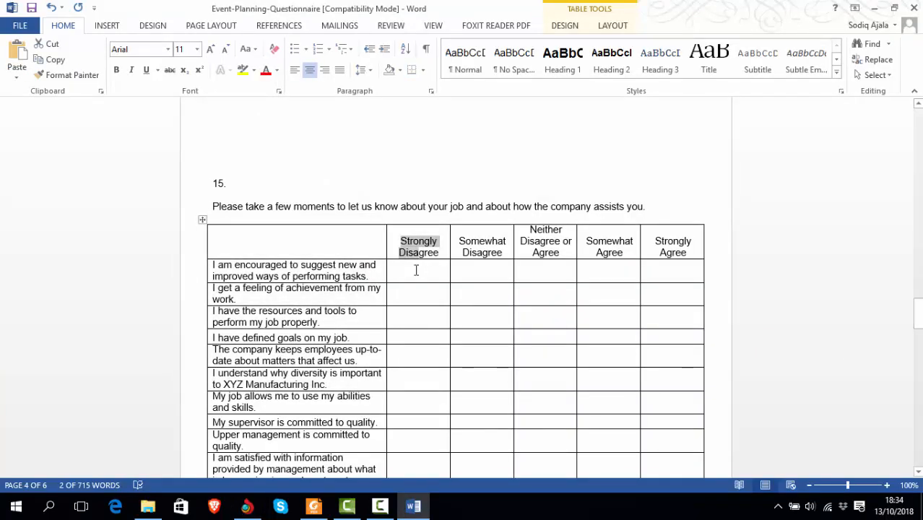
{"action": "key", "text": "shift+Right"}
{"action": "key", "text": "ctrl+c"}
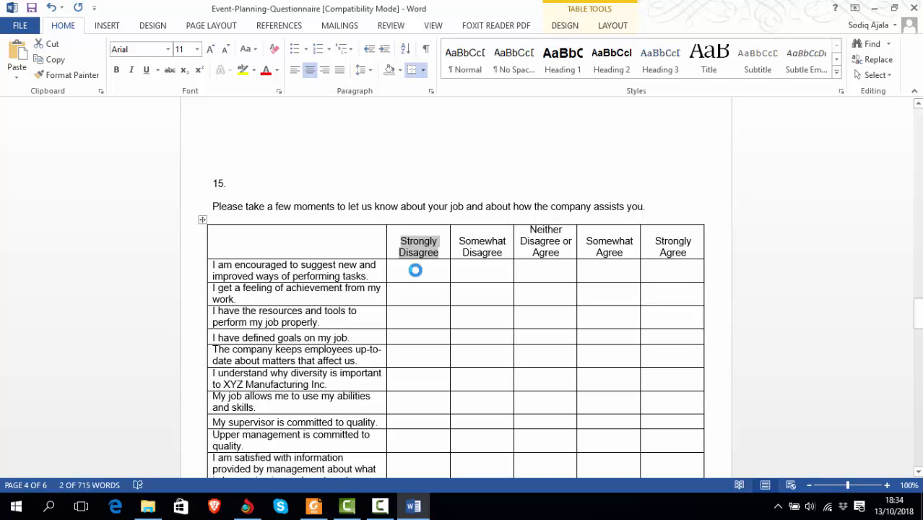
{"action": "key", "text": "alt+Tab"}
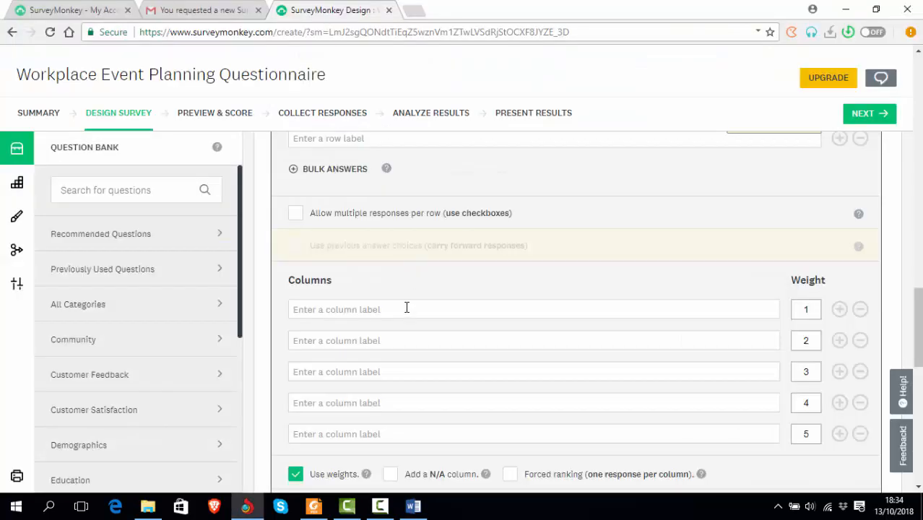
{"action": "left_click", "coordinate": [407, 309]}
{"action": "key", "text": "ctrl+v"}
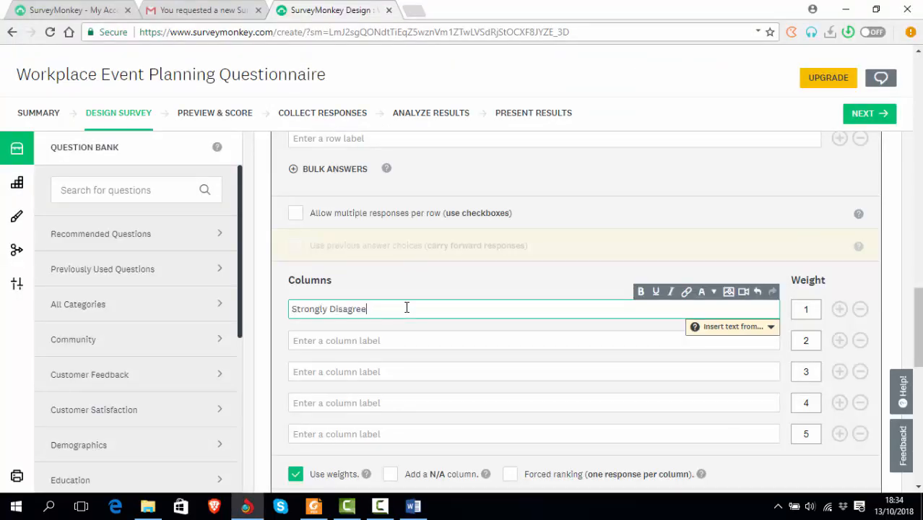
Label question 7's second column "Somewhat agree" and its third column "Neutral"
{"action": "left_click", "coordinate": [391, 340]}
{"action": "type", "text": "Som"}
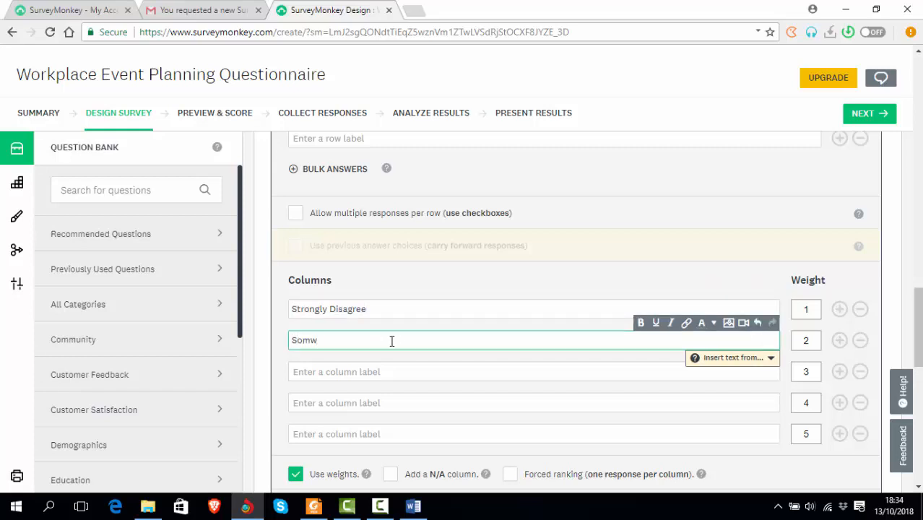
{"action": "type", "text": "ewhat agree"}
{"action": "left_click", "coordinate": [375, 372]}
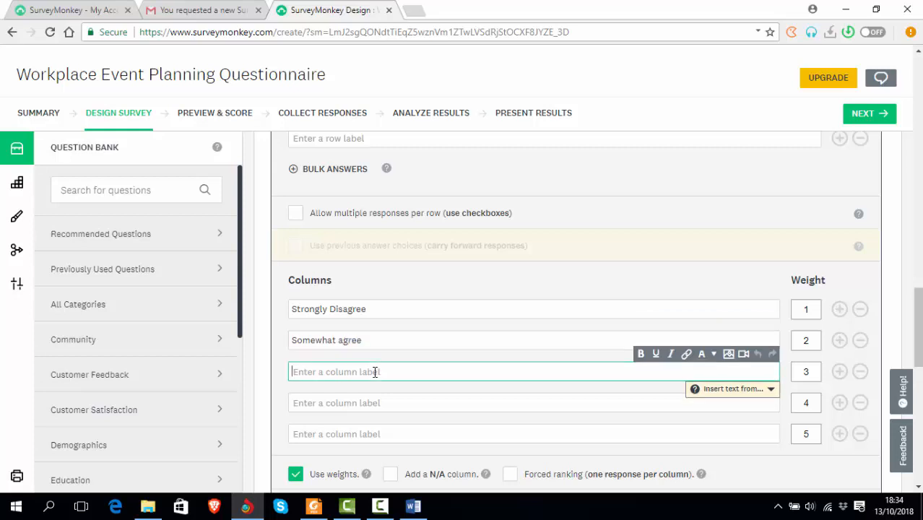
{"action": "type", "text": "Neutral"}
Finish editing question 7 and add a new question 8 below it, checking the resulting matrix
{"action": "scroll", "coordinate": [599, 422], "scroll_direction": "down", "scroll_amount": 3}
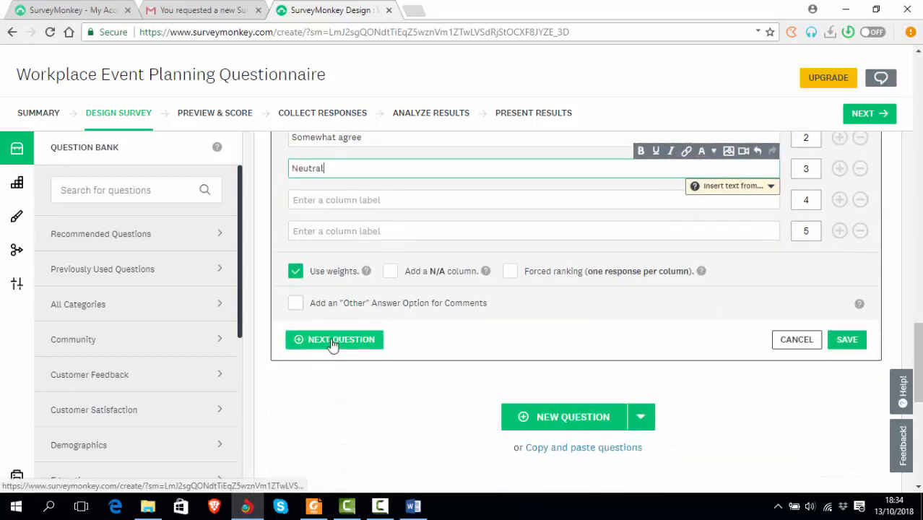
{"action": "left_click", "coordinate": [332, 345]}
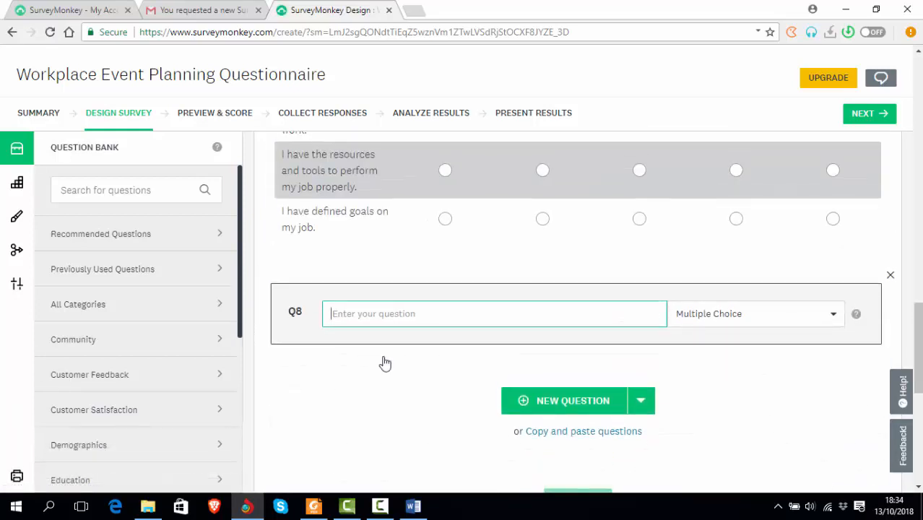
{"action": "scroll", "coordinate": [385, 363], "scroll_direction": "up", "scroll_amount": 3}
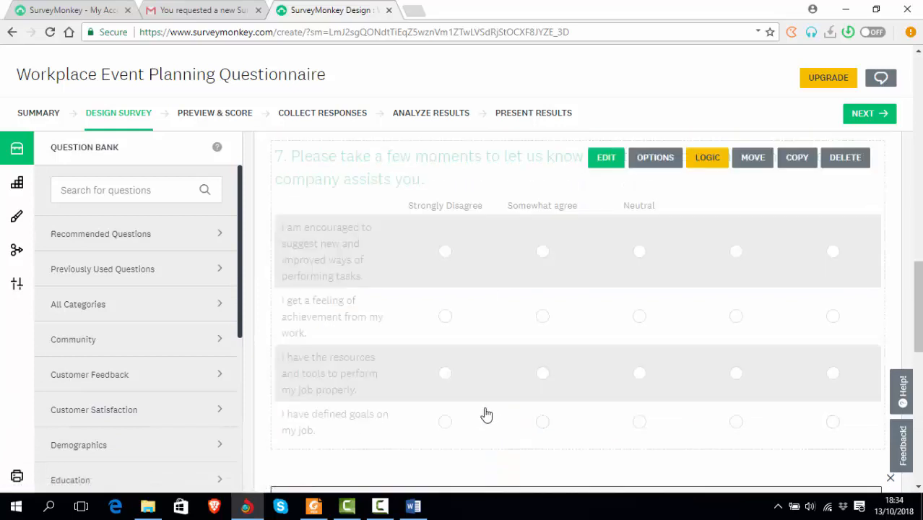
{"action": "scroll", "coordinate": [641, 376], "scroll_direction": "down", "scroll_amount": 1}
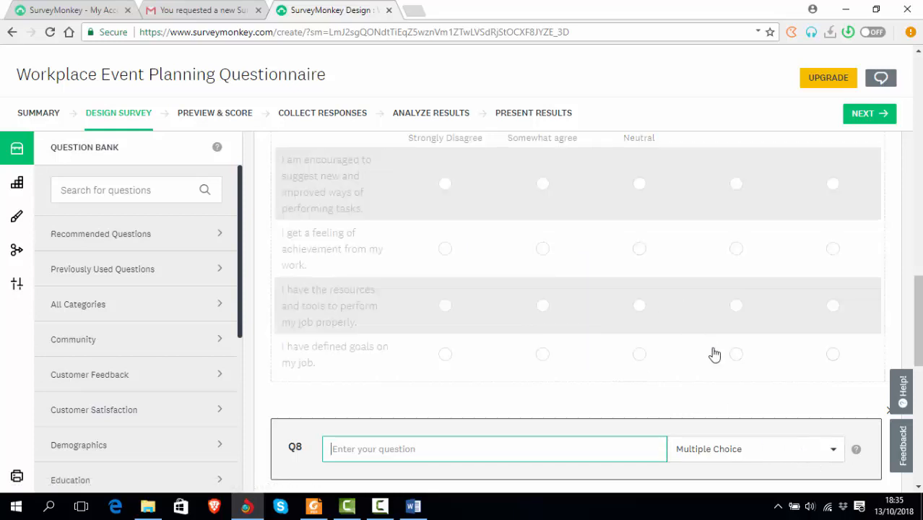
{"action": "scroll", "coordinate": [776, 412], "scroll_direction": "down", "scroll_amount": 2}
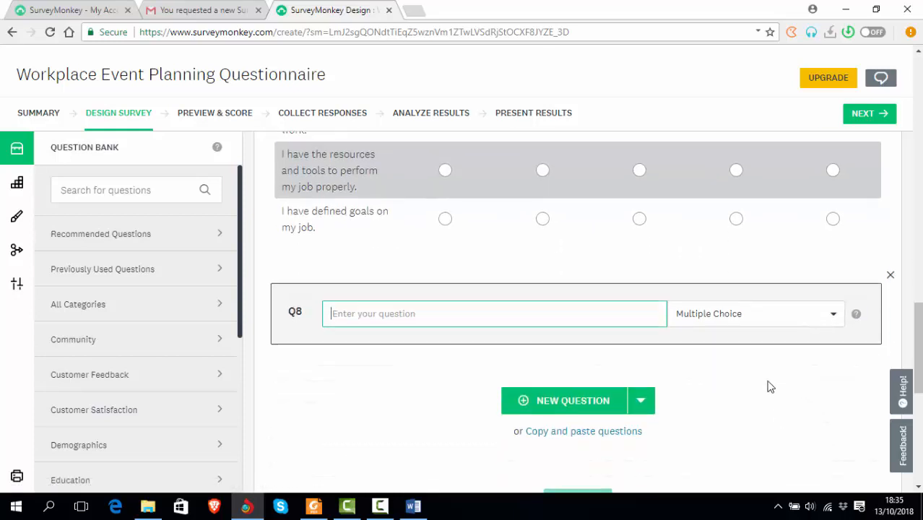
Set question 8's type to Matrix of Dropdown Menus and look over its row and column fields
{"action": "left_click", "coordinate": [837, 320]}
{"action": "scroll", "coordinate": [804, 390], "scroll_direction": "down", "scroll_amount": 1}
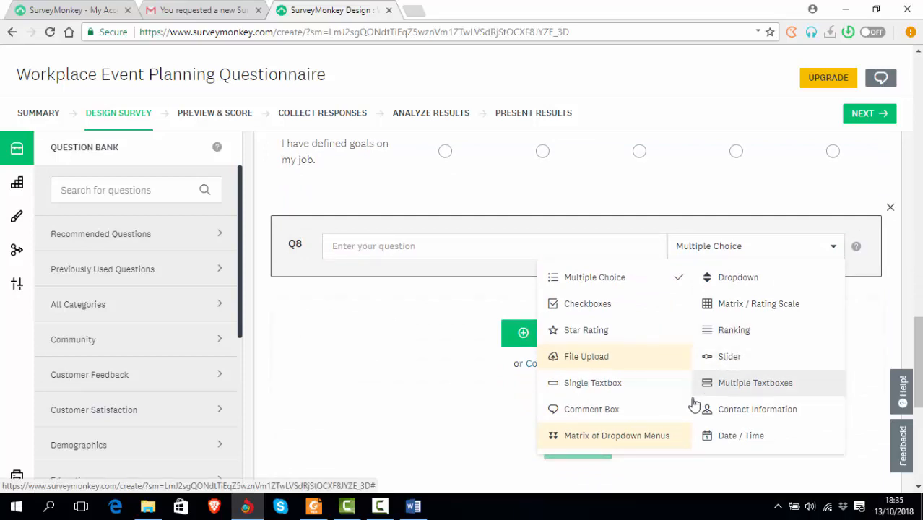
{"action": "left_click", "coordinate": [622, 437]}
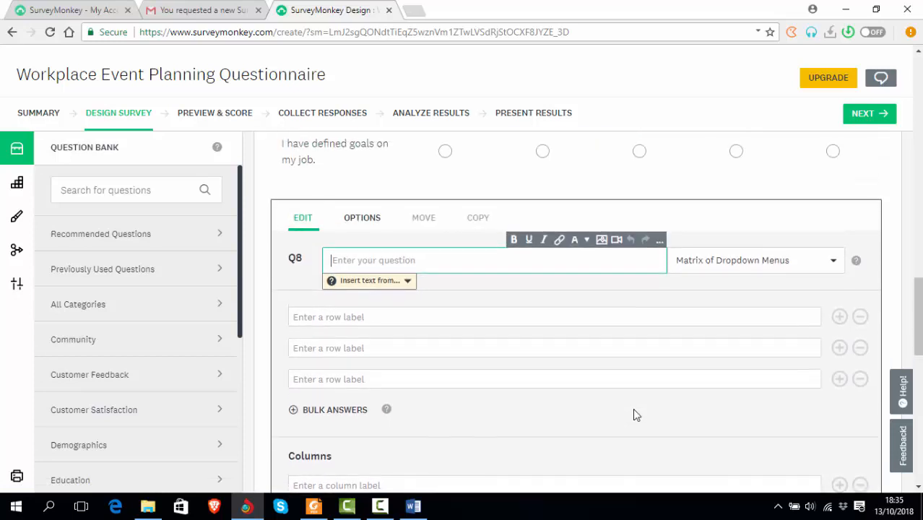
{"action": "scroll", "coordinate": [634, 409], "scroll_direction": "down", "scroll_amount": 1}
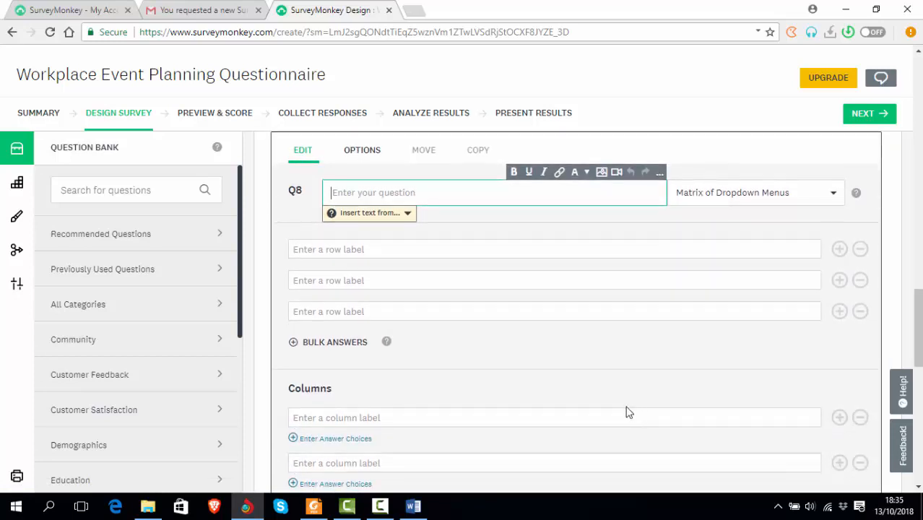
{"action": "scroll", "coordinate": [626, 407], "scroll_direction": "down", "scroll_amount": 1}
{"action": "scroll", "coordinate": [626, 411], "scroll_direction": "down", "scroll_amount": 2}
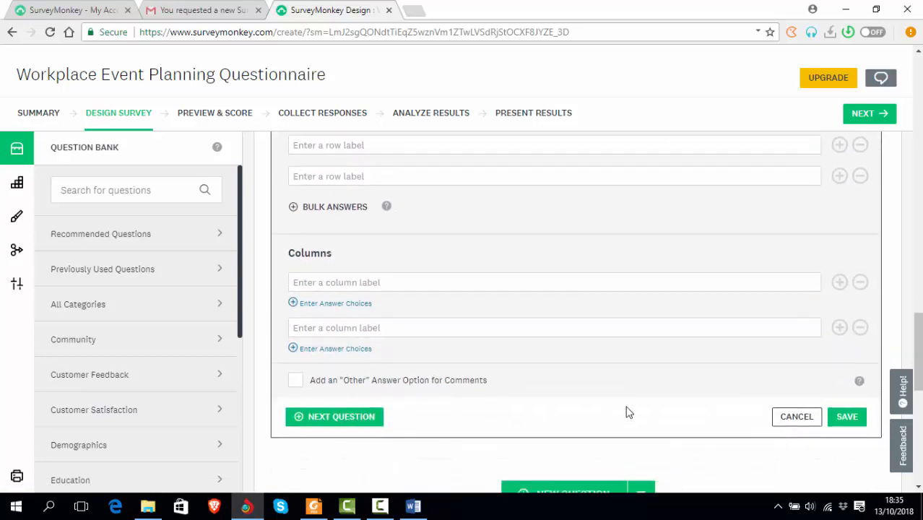
{"action": "scroll", "coordinate": [627, 412], "scroll_direction": "down", "scroll_amount": 1}
{"action": "scroll", "coordinate": [627, 411], "scroll_direction": "up", "scroll_amount": 4}
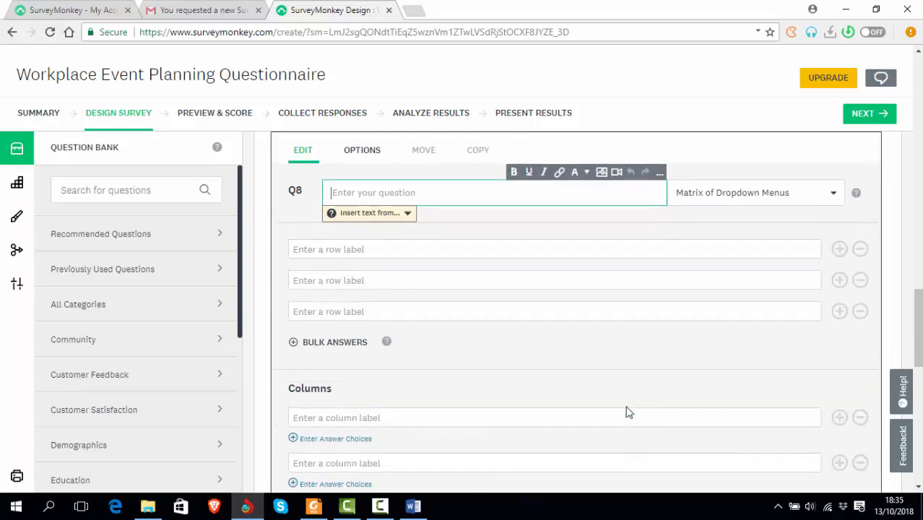
{"action": "scroll", "coordinate": [626, 410], "scroll_direction": "up", "scroll_amount": 1}
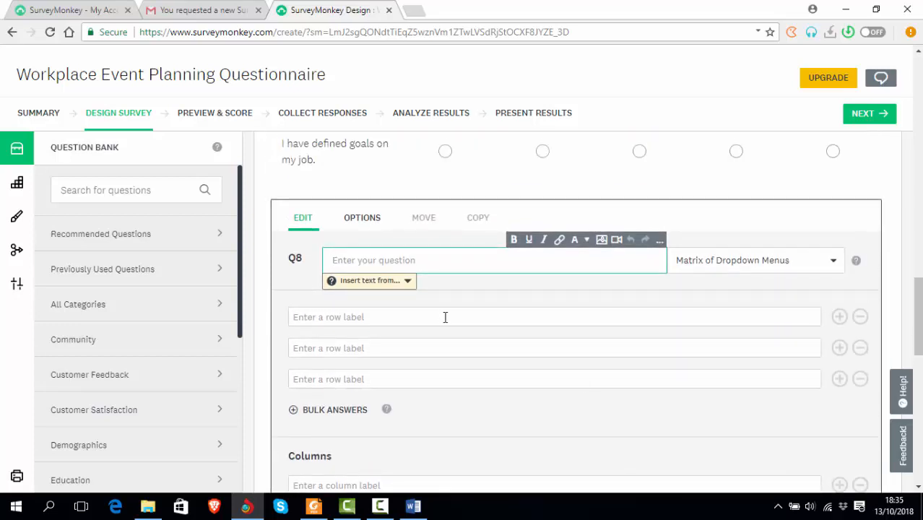
Copy the first six statements of question 15's table in the Word document into question 8's first row label in SurveyMonkey
{"action": "key", "text": "alt+Tab"}
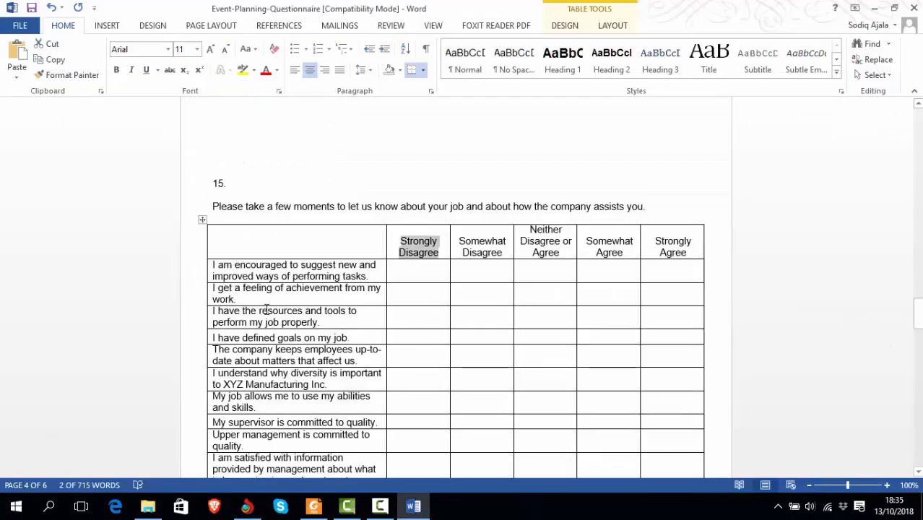
{"action": "left_click", "coordinate": [214, 270]}
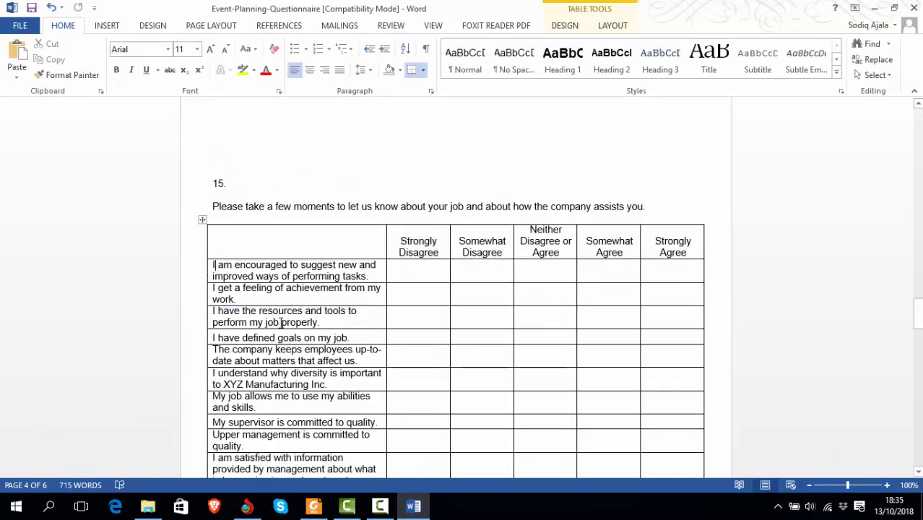
{"action": "key", "text": "shift+Down"}
{"action": "key", "text": "shift+Down"}
{"action": "key", "text": "shift+Down"}
{"action": "key", "text": "shift+Down"}
{"action": "key", "text": "shift+Down"}
{"action": "key", "text": "shift+Down"}
{"action": "key", "text": "ctrl+c"}
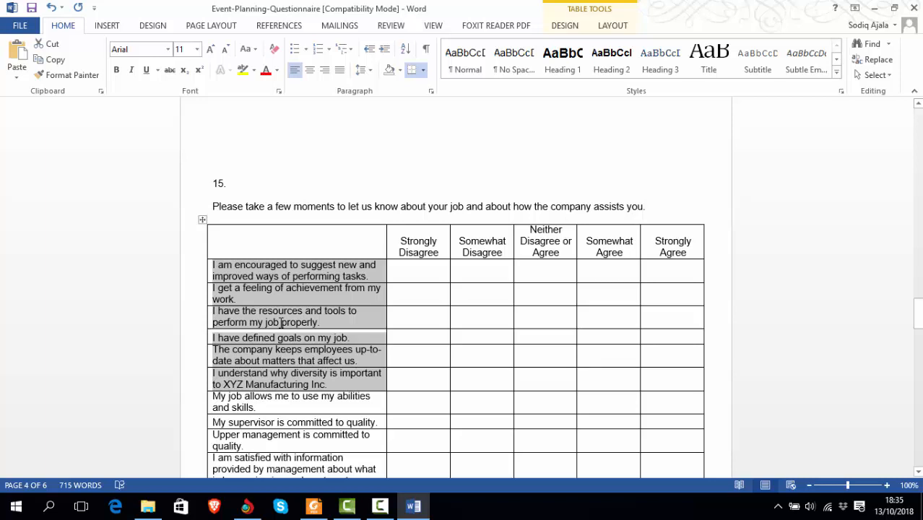
{"action": "key", "text": "alt+Tab"}
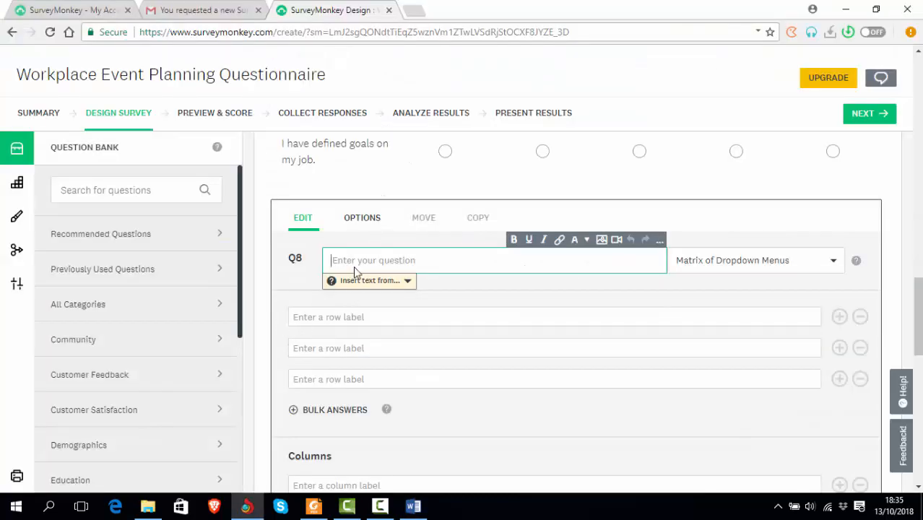
{"action": "left_click", "coordinate": [350, 317]}
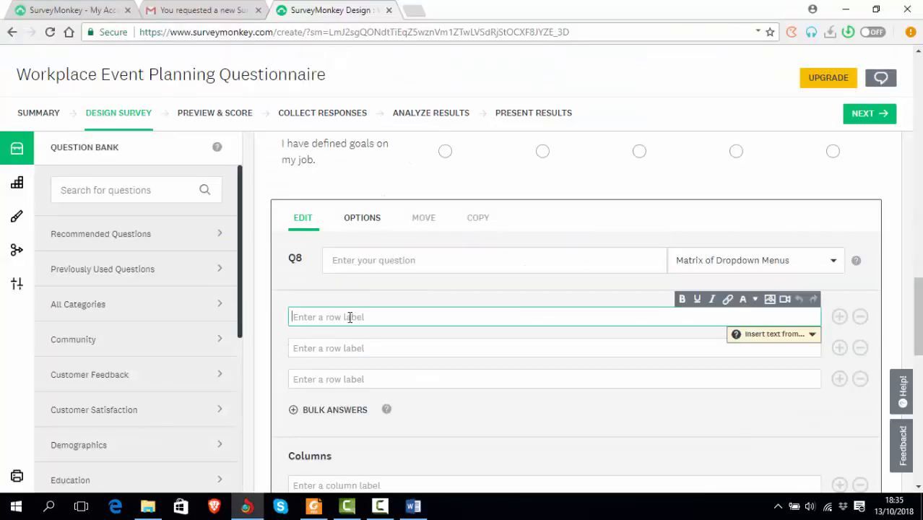
{"action": "key", "text": "ctrl+v"}
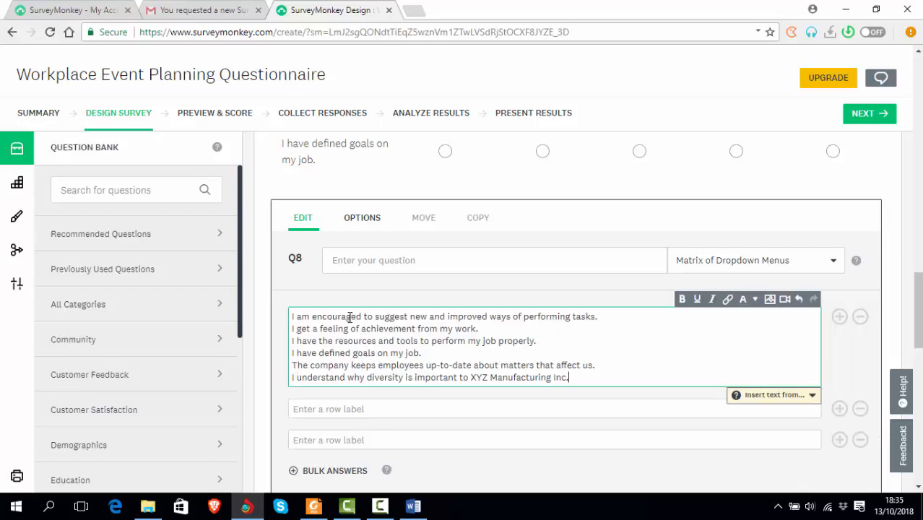
Move "I understand why diversity is important to XYZ Manufacturing Inc." from question 8's first row label into the second one
{"action": "key", "text": "shift+Left"}
{"action": "key", "text": "shift+Left"}
{"action": "key", "text": "shift+Left"}
{"action": "key", "text": "shift+Left"}
{"action": "key", "text": "shift+Left"}
{"action": "key", "text": "shift+Left"}
{"action": "key", "text": "shift+Left"}
{"action": "key", "text": "shift+Left"}
{"action": "key", "text": "shift+Left"}
{"action": "key", "text": "shift+Left"}
{"action": "key", "text": "shift+Left"}
{"action": "key", "text": "shift+Left"}
{"action": "key", "text": "shift+Left"}
{"action": "key", "text": "shift+Left"}
{"action": "key", "text": "shift+Left"}
{"action": "key", "text": "shift+Left"}
{"action": "key", "text": "shift+Left"}
{"action": "key", "text": "shift+Left"}
{"action": "key", "text": "shift+Left"}
{"action": "key", "text": "shift+Left"}
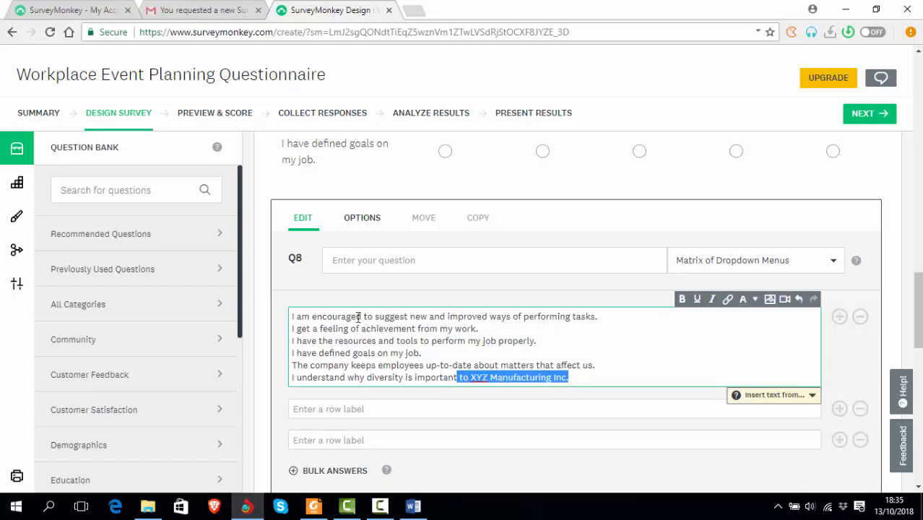
{"action": "left_click", "coordinate": [614, 376]}
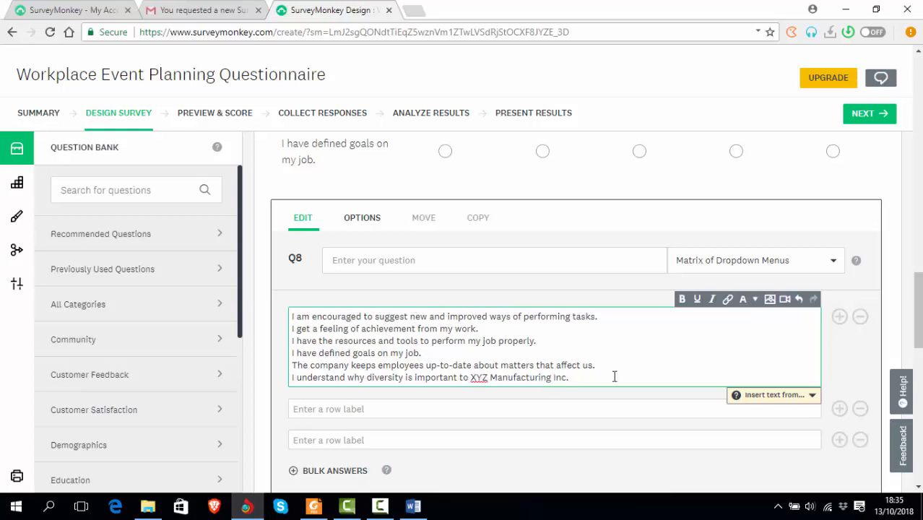
{"action": "key", "text": "shift+Left"}
{"action": "key", "text": "shift+Left"}
{"action": "key", "text": "shift+Left"}
{"action": "key", "text": "shift+Left"}
{"action": "key", "text": "shift+Left"}
{"action": "key", "text": "shift+Left"}
{"action": "key", "text": "shift+Left"}
{"action": "key", "text": "shift+Left"}
{"action": "key", "text": "shift+Left"}
{"action": "key", "text": "shift+Left"}
{"action": "key", "text": "shift+Left"}
{"action": "key", "text": "shift+Left"}
{"action": "key", "text": "shift+Left"}
{"action": "key", "text": "shift+Left"}
{"action": "key", "text": "shift+Left"}
{"action": "key", "text": "shift+Left"}
{"action": "key", "text": "shift+Left"}
{"action": "key", "text": "shift+Left"}
{"action": "key", "text": "shift+Left"}
{"action": "key", "text": "shift+Left"}
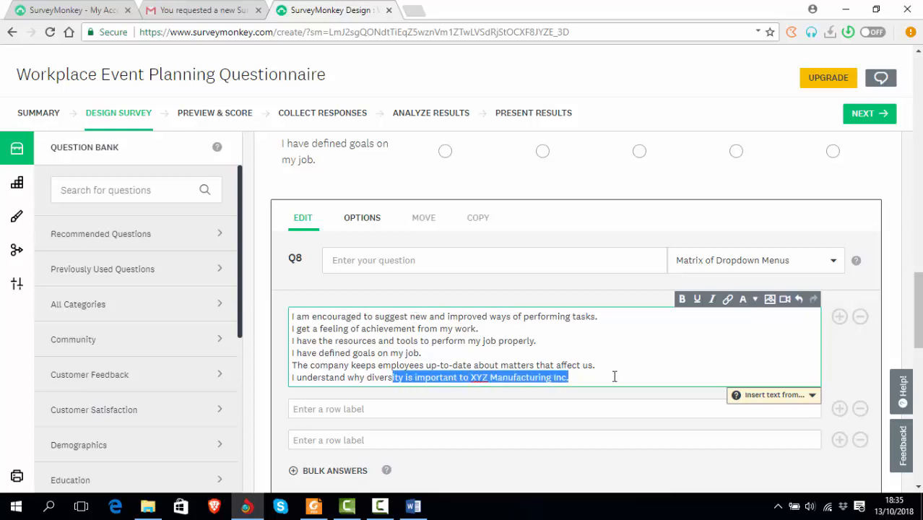
{"action": "key", "text": "shift+Left"}
{"action": "key", "text": "shift+Left"}
{"action": "key", "text": "shift+Left"}
{"action": "key", "text": "shift+Left"}
{"action": "key", "text": "shift+Left"}
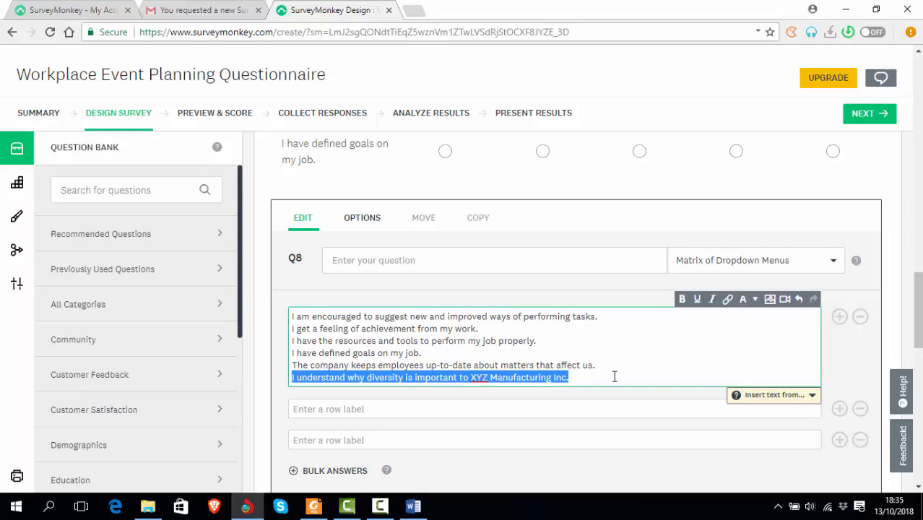
{"action": "key", "text": "BackSpace"}
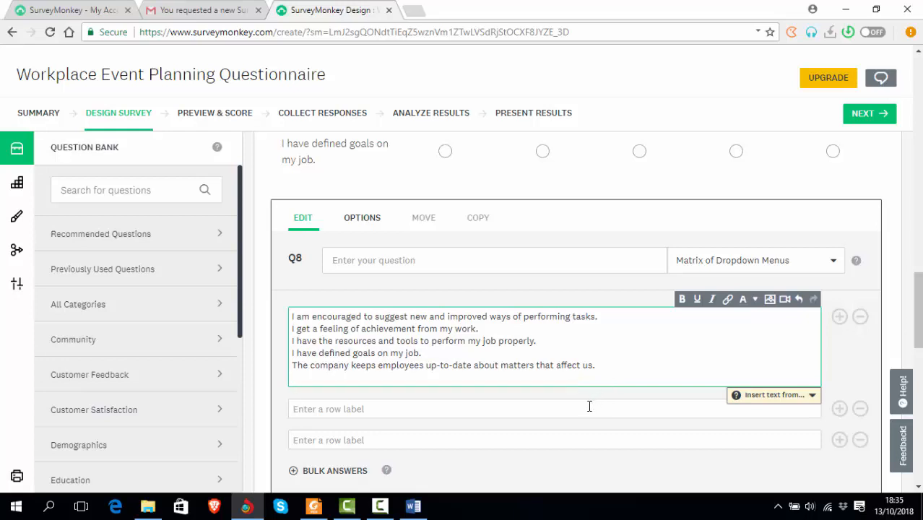
{"action": "left_click", "coordinate": [590, 408]}
{"action": "type", "text": "I understand why diversity is important to XYZ Manufacturing Inc."}
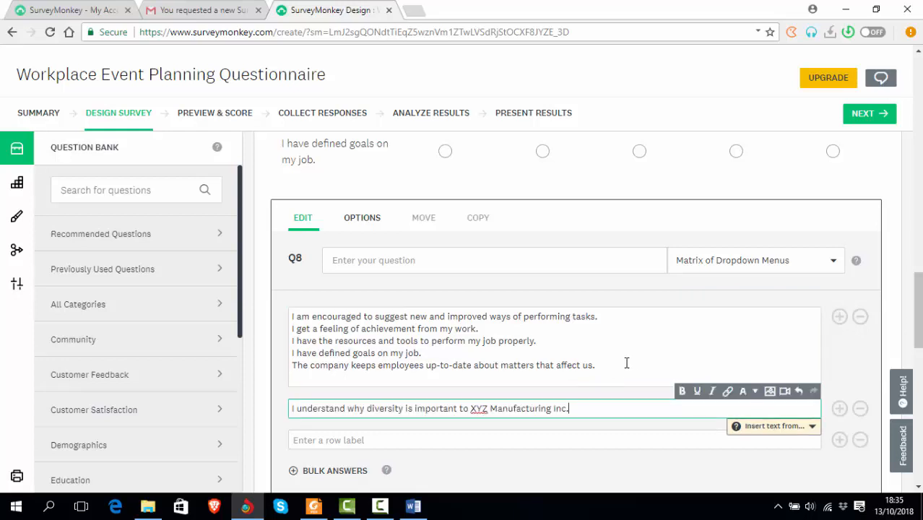
Move "The company keeps employees up-to-date about matters that affect us." from question 8's first row label into the third one
{"action": "left_click", "coordinate": [626, 363]}
{"action": "key", "text": "shift+Left"}
{"action": "key", "text": "shift+Left"}
{"action": "key", "text": "shift+Left"}
{"action": "key", "text": "shift+Left"}
{"action": "key", "text": "shift+Left"}
{"action": "key", "text": "shift+Left"}
{"action": "key", "text": "shift+Left"}
{"action": "key", "text": "shift+Left"}
{"action": "key", "text": "shift+Left"}
{"action": "key", "text": "shift+Left"}
{"action": "key", "text": "shift+Left"}
{"action": "key", "text": "shift+Left"}
{"action": "key", "text": "shift+Left"}
{"action": "key", "text": "shift+Left"}
{"action": "key", "text": "shift+Left"}
{"action": "key", "text": "shift+Left"}
{"action": "key", "text": "shift+Left"}
{"action": "key", "text": "shift+Left"}
{"action": "key", "text": "shift+Left"}
{"action": "key", "text": "shift+Left"}
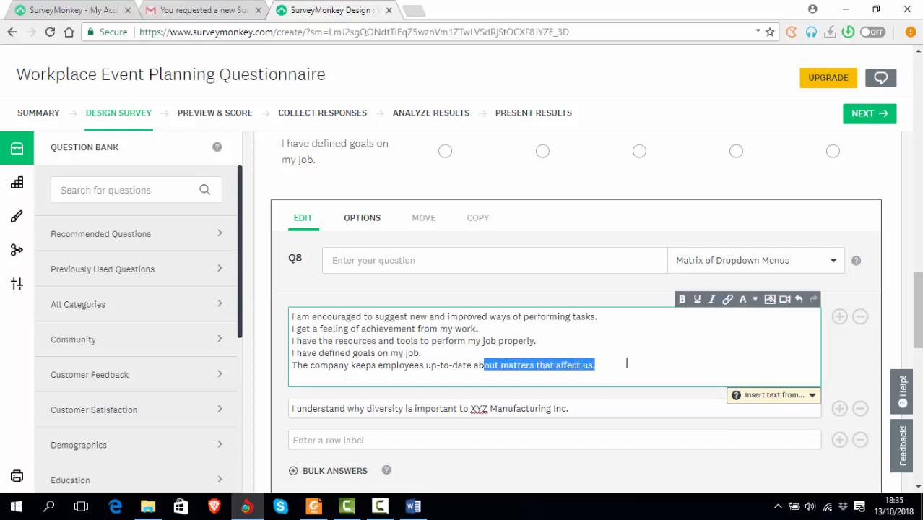
{"action": "key", "text": "shift+Left"}
{"action": "key", "text": "shift+Left"}
{"action": "key", "text": "shift+Left"}
{"action": "key", "text": "shift+Left"}
{"action": "key", "text": "shift+Left"}
{"action": "key", "text": "shift+Left"}
{"action": "key", "text": "shift+Left"}
{"action": "key", "text": "ctrl+c"}
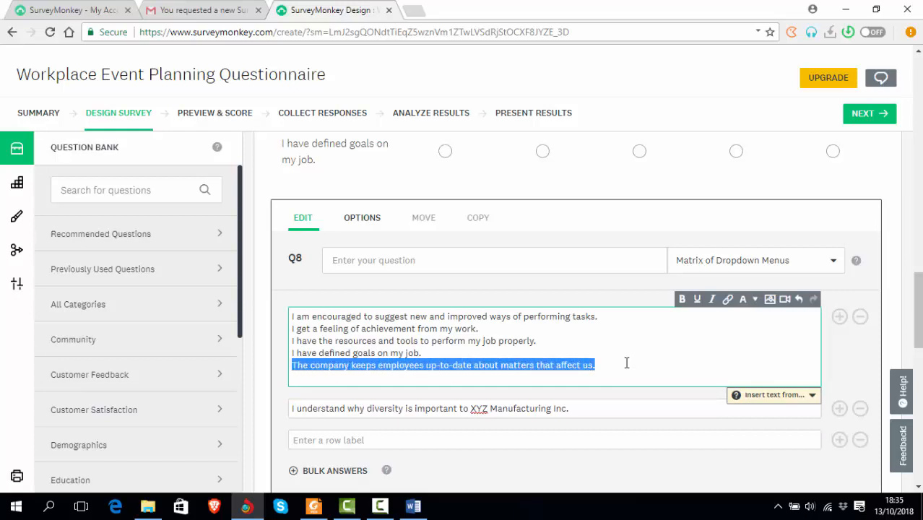
{"action": "key", "text": "BackSpace"}
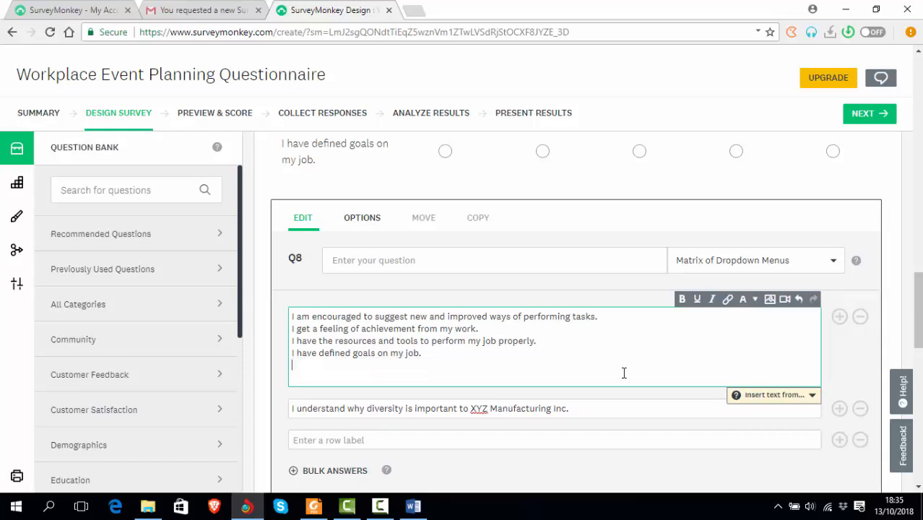
{"action": "left_click", "coordinate": [550, 442]}
{"action": "key", "text": "ctrl+v"}
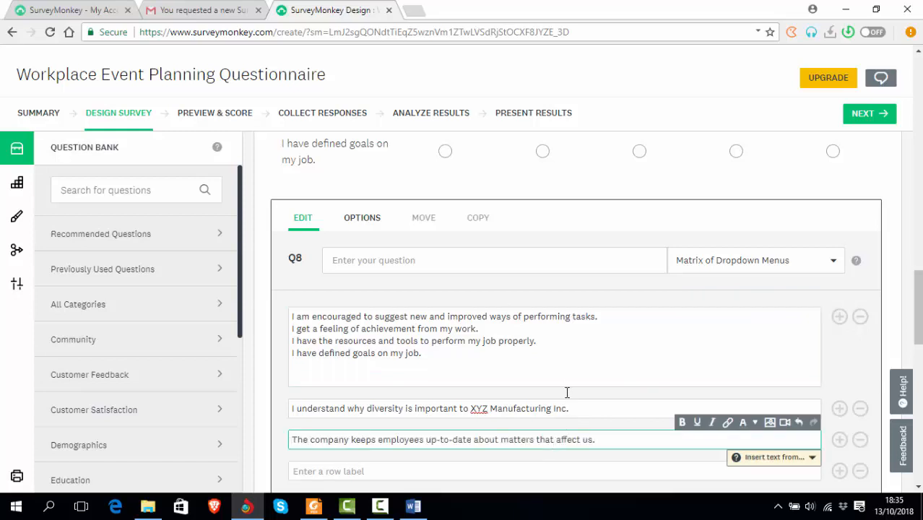
Move "I have defined goals on my job." from question 8's first row label into the fourth one
{"action": "left_click", "coordinate": [537, 350]}
{"action": "key", "text": "shift+Left"}
{"action": "key", "text": "shift+Left"}
{"action": "key", "text": "shift+Left"}
{"action": "key", "text": "shift+Left"}
{"action": "key", "text": "shift+Left"}
{"action": "key", "text": "shift+Left"}
{"action": "key", "text": "shift+Left"}
{"action": "key", "text": "shift+Left"}
{"action": "key", "text": "shift+Left"}
{"action": "key", "text": "shift+Left"}
{"action": "key", "text": "shift+Left"}
{"action": "key", "text": "shift+Left"}
{"action": "key", "text": "shift+Left"}
{"action": "key", "text": "shift+Left"}
{"action": "key", "text": "shift+Left"}
{"action": "key", "text": "shift+Left"}
{"action": "key", "text": "shift+Left"}
{"action": "key", "text": "shift+Left"}
{"action": "key", "text": "shift+Left"}
{"action": "key", "text": "shift+Left"}
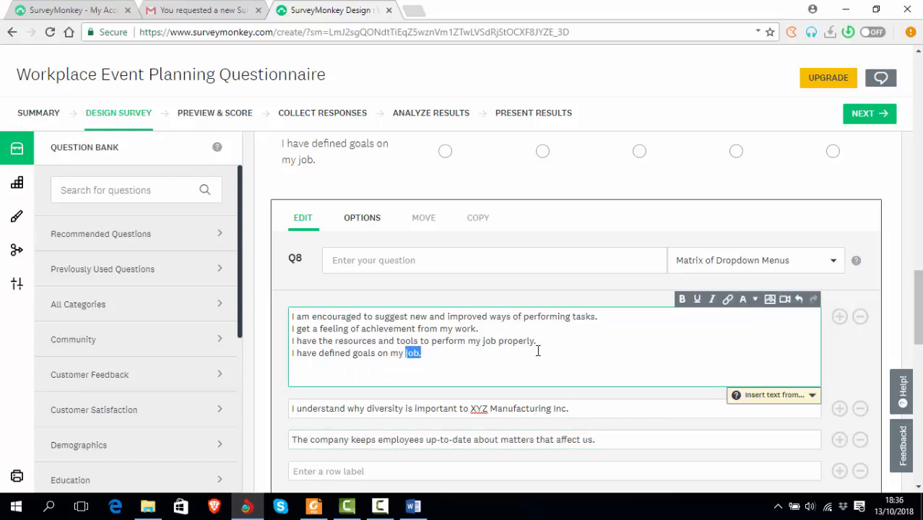
{"action": "key", "text": "shift+Left"}
{"action": "key", "text": "shift+Left"}
{"action": "key", "text": "shift+Left"}
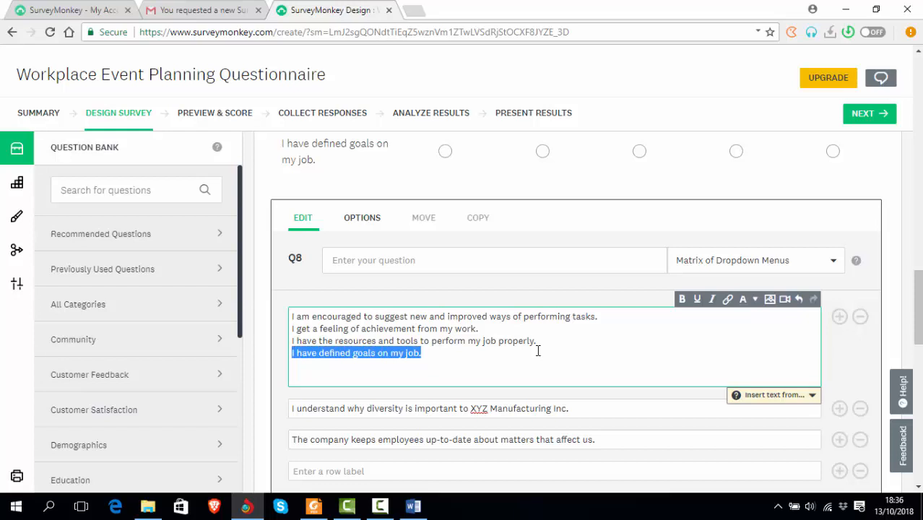
{"action": "key", "text": "ctrl+x"}
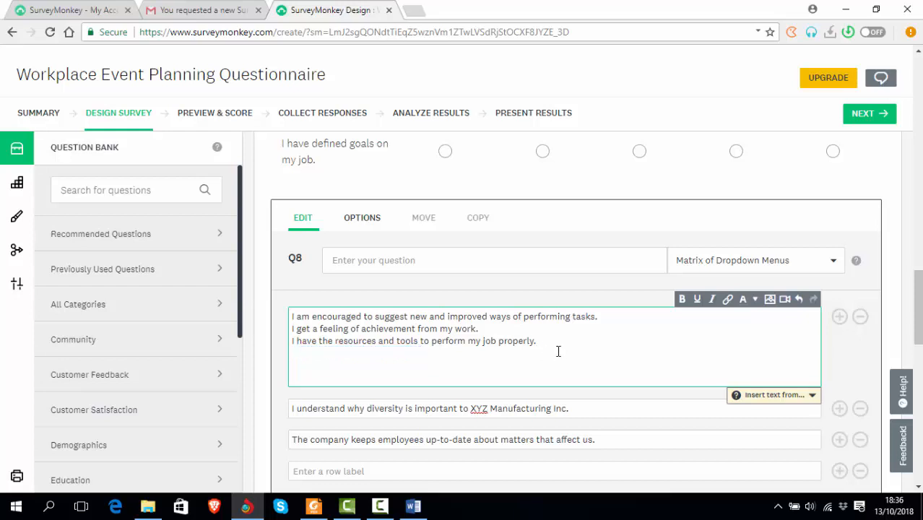
{"action": "scroll", "coordinate": [556, 350], "scroll_direction": "down", "scroll_amount": 2}
{"action": "left_click", "coordinate": [527, 336]}
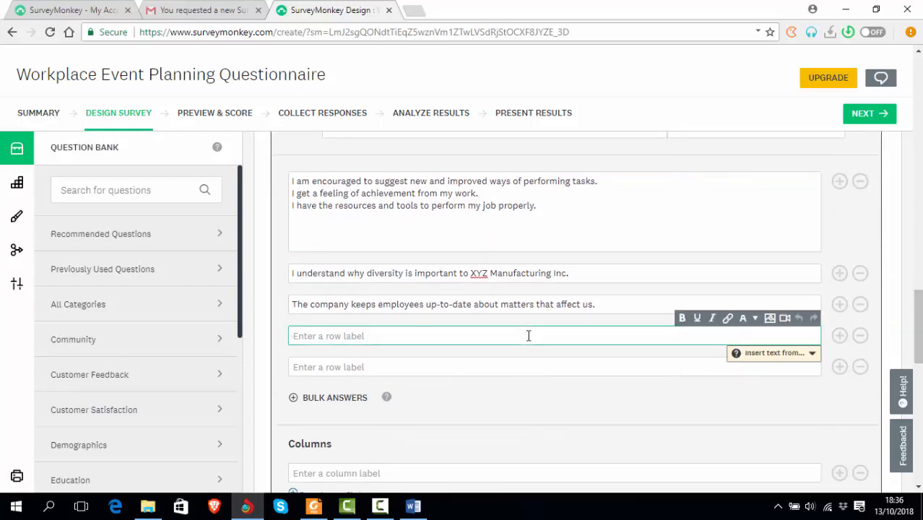
{"action": "key", "text": "ctrl+v"}
Delete everything after "I am encouraged to suggest new and improved ways of performing tasks." from question 8's first row label
{"action": "left_click", "coordinate": [564, 240]}
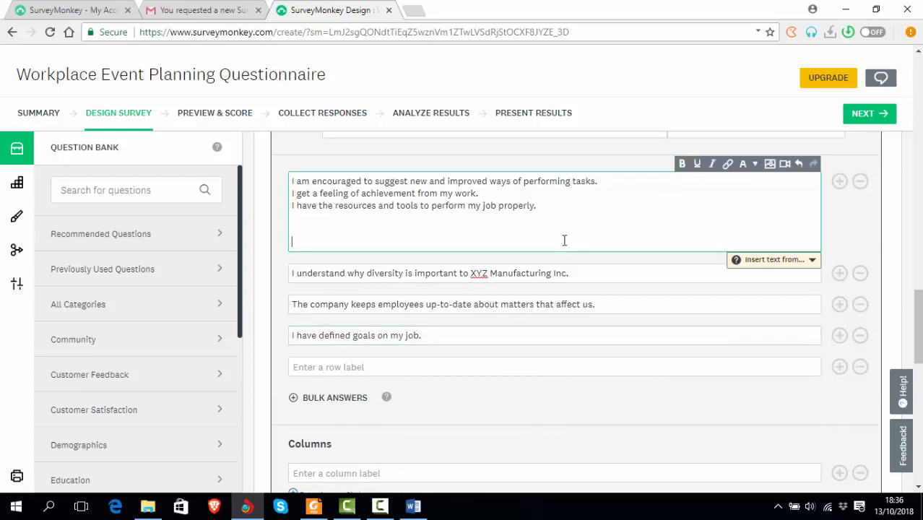
{"action": "key", "text": "BackSpace"}
{"action": "key", "text": "BackSpace"}
{"action": "key", "text": "BackSpace"}
{"action": "key", "text": "BackSpace"}
{"action": "key", "text": "BackSpace"}
{"action": "key", "text": "BackSpace"}
{"action": "key", "text": "BackSpace"}
{"action": "key", "text": "BackSpace"}
{"action": "key", "text": "BackSpace"}
{"action": "key", "text": "BackSpace"}
{"action": "key", "text": "BackSpace"}
{"action": "key", "text": "BackSpace"}
{"action": "key", "text": "BackSpace"}
{"action": "key", "text": "BackSpace"}
{"action": "key", "text": "BackSpace"}
{"action": "key", "text": "BackSpace"}
{"action": "key", "text": "BackSpace"}
{"action": "key", "text": "BackSpace"}
{"action": "key", "text": "BackSpace"}
{"action": "key", "text": "BackSpace"}
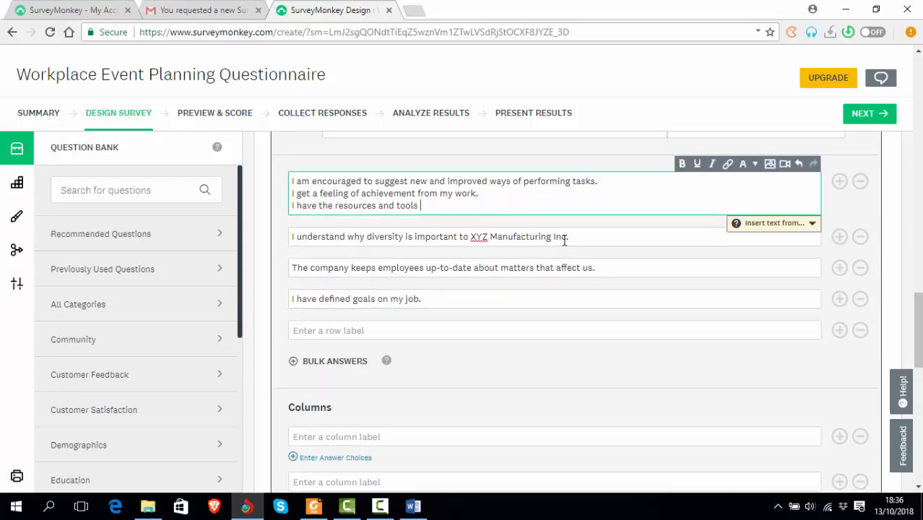
{"action": "key", "text": "BackSpace"}
{"action": "key", "text": "BackSpace"}
{"action": "key", "text": "BackSpace"}
{"action": "key", "text": "BackSpace"}
{"action": "key", "text": "BackSpace"}
{"action": "key", "text": "BackSpace"}
{"action": "key", "text": "BackSpace"}
{"action": "key", "text": "BackSpace"}
{"action": "key", "text": "BackSpace"}
{"action": "key", "text": "BackSpace"}
{"action": "key", "text": "BackSpace"}
{"action": "key", "text": "BackSpace"}
{"action": "key", "text": "BackSpace"}
{"action": "key", "text": "BackSpace"}
{"action": "key", "text": "BackSpace"}
{"action": "key", "text": "BackSpace"}
{"action": "key", "text": "BackSpace"}
{"action": "key", "text": "BackSpace"}
{"action": "key", "text": "BackSpace"}
{"action": "key", "text": "BackSpace"}
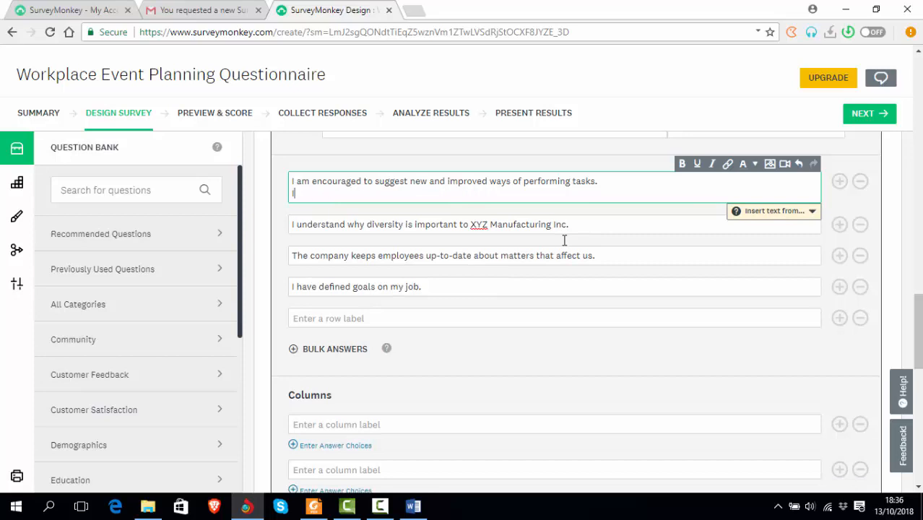
{"action": "key", "text": "BackSpace"}
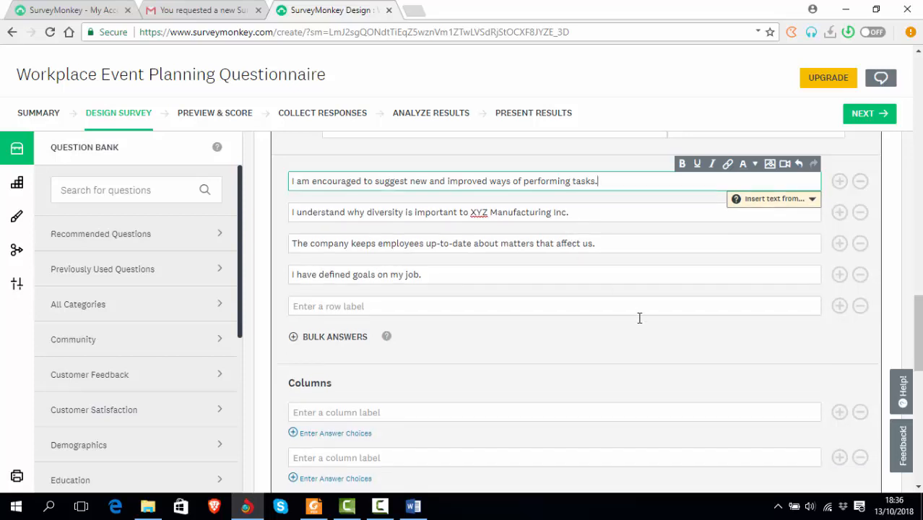
Label question 8's two columns SA and SD and try to continue to the next question
{"action": "left_click", "coordinate": [549, 412]}
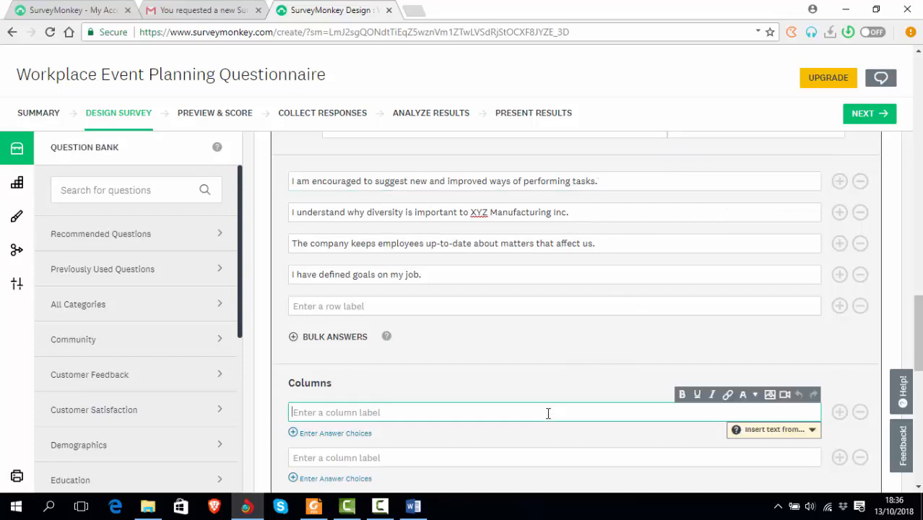
{"action": "type", "text": "SA"}
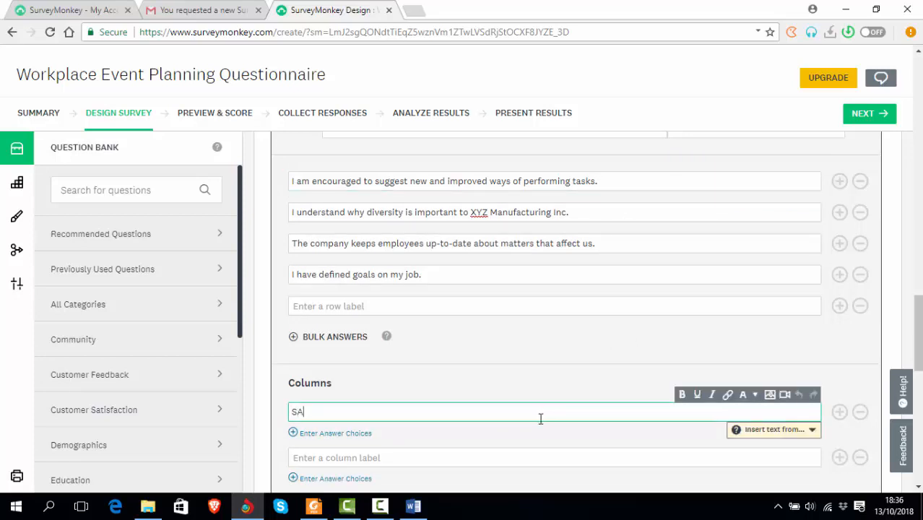
{"action": "left_click", "coordinate": [510, 460]}
{"action": "type", "text": "A"}
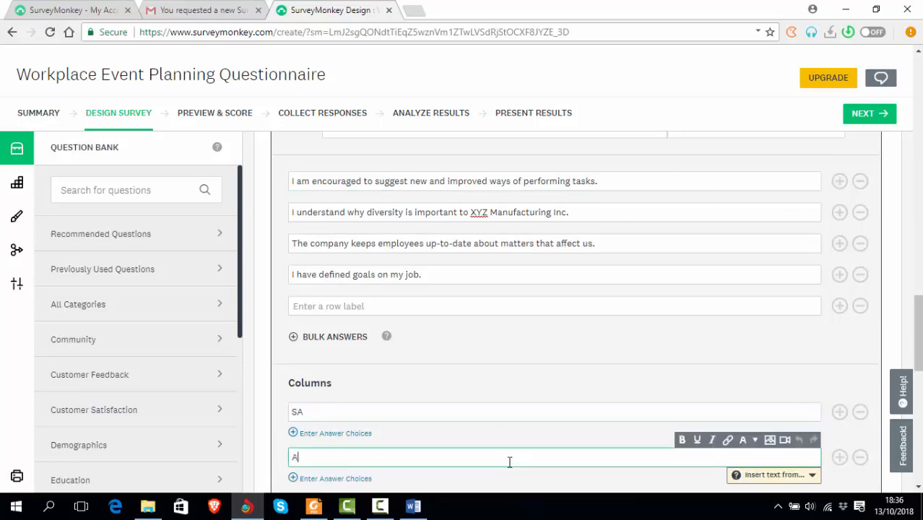
{"action": "type", "text": "d"}
{"action": "key", "text": "BackSpace"}
{"action": "key", "text": "BackSpace"}
{"action": "type", "text": "S"}
{"action": "scroll", "coordinate": [650, 448], "scroll_direction": "down", "scroll_amount": 1}
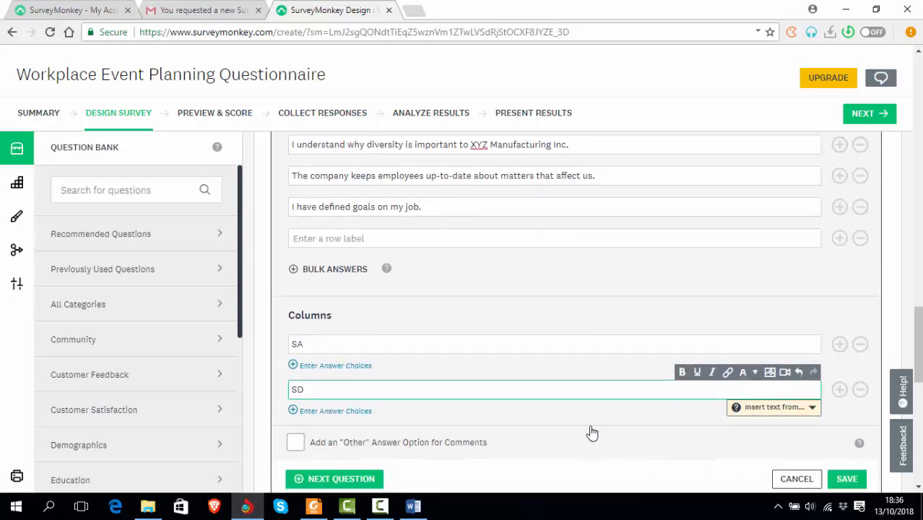
{"action": "scroll", "coordinate": [662, 433], "scroll_direction": "down", "scroll_amount": 1}
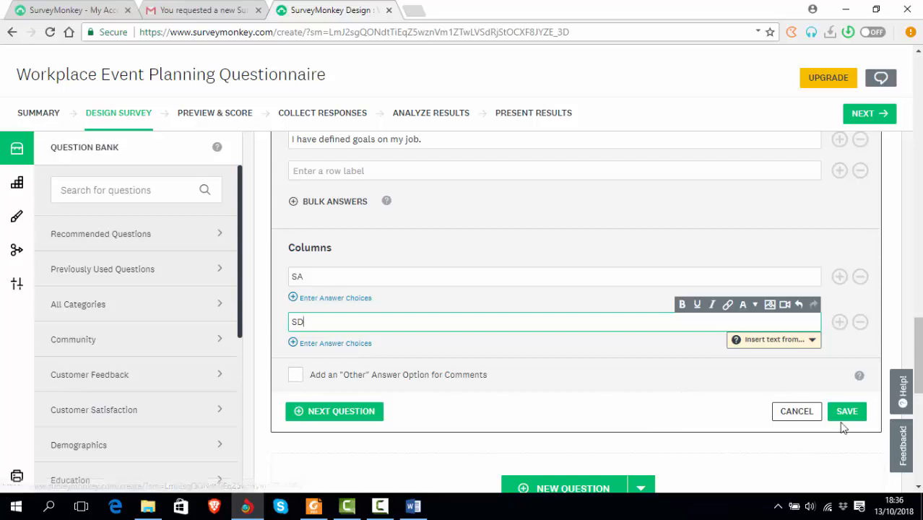
{"action": "scroll", "coordinate": [635, 453], "scroll_direction": "down", "scroll_amount": 1}
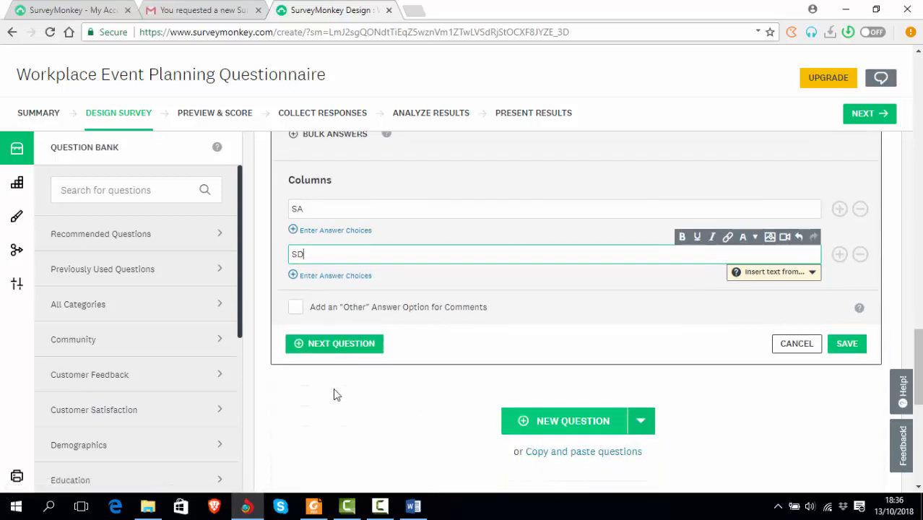
{"action": "left_click", "coordinate": [342, 347]}
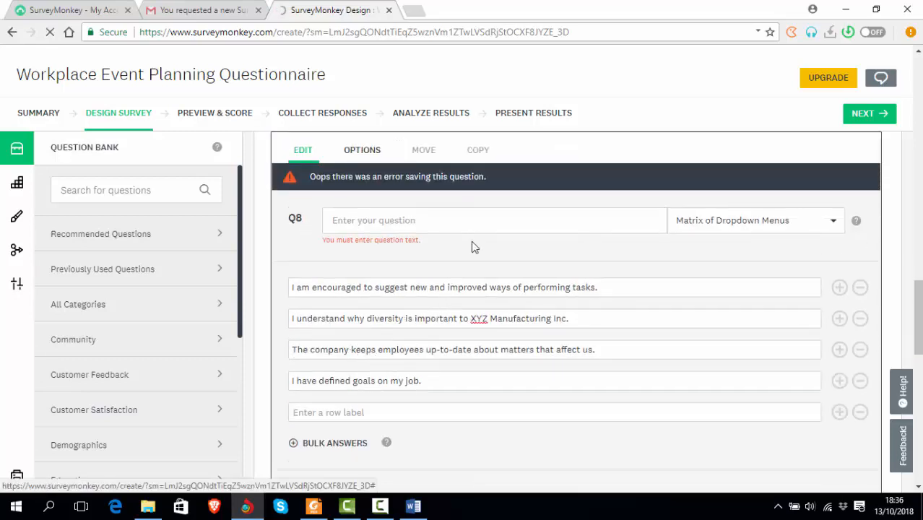
Copy the introductory sentence of question 15, "Please take a few moments...", from the Word document into question 8's question text in SurveyMonkey
{"action": "left_click", "coordinate": [472, 220]}
{"action": "key", "text": "alt+Tab"}
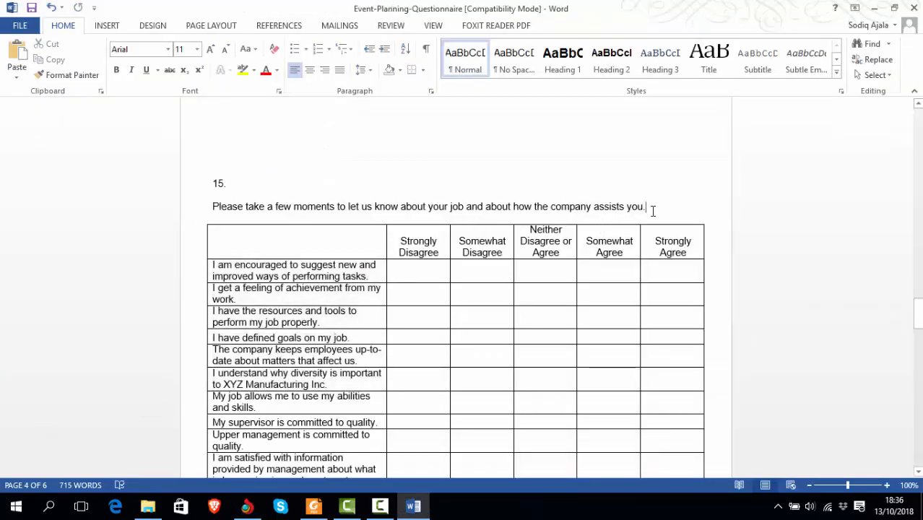
{"action": "key", "text": "shift+Left"}
{"action": "key", "text": "shift+Left"}
{"action": "key", "text": "shift+Left"}
{"action": "key", "text": "shift+Left"}
{"action": "key", "text": "shift+Left"}
{"action": "key", "text": "shift+Left"}
{"action": "key", "text": "shift+Left"}
{"action": "key", "text": "shift+Left"}
{"action": "key", "text": "shift+Left"}
{"action": "key", "text": "shift+Left"}
{"action": "key", "text": "shift+Left"}
{"action": "key", "text": "shift+Left"}
{"action": "key", "text": "shift+Left"}
{"action": "key", "text": "shift+Left"}
{"action": "key", "text": "shift+Left"}
{"action": "key", "text": "shift+Left"}
{"action": "key", "text": "shift+Left"}
{"action": "key", "text": "shift+Left"}
{"action": "key", "text": "shift+Left"}
{"action": "key", "text": "shift+Left"}
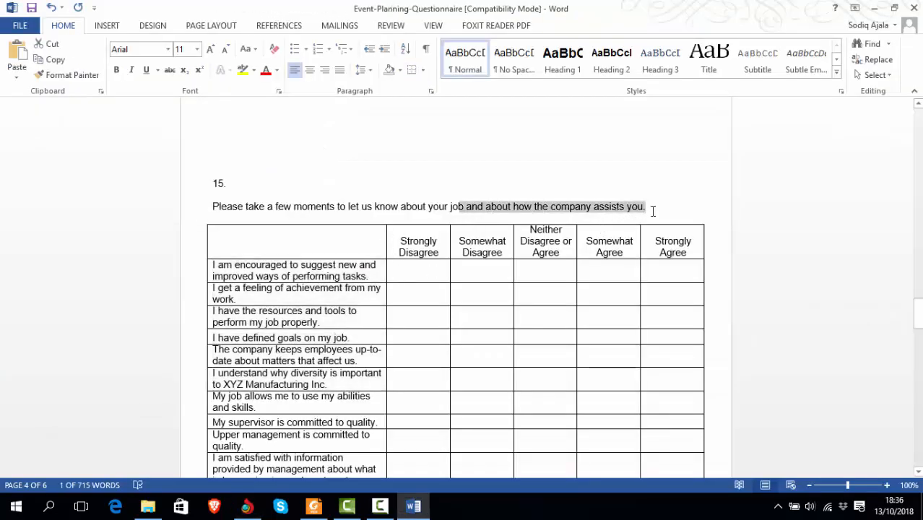
{"action": "key", "text": "shift+Left"}
{"action": "key", "text": "shift+Left"}
{"action": "key", "text": "shift+Left"}
{"action": "key", "text": "shift+Left"}
{"action": "key", "text": "shift+Left"}
{"action": "key", "text": "shift+Left"}
{"action": "key", "text": "shift+Left"}
{"action": "key", "text": "shift+Left"}
{"action": "key", "text": "shift+Left"}
{"action": "key", "text": "shift+Left"}
{"action": "key", "text": "shift+Left"}
{"action": "key", "text": "shift+Left"}
{"action": "key", "text": "shift+Left"}
{"action": "key", "text": "shift+Left"}
{"action": "key", "text": "shift+Left"}
{"action": "key", "text": "shift+Left"}
{"action": "key", "text": "shift+Left"}
{"action": "key", "text": "shift+Left"}
{"action": "key", "text": "shift+Left"}
{"action": "key", "text": "shift+Left"}
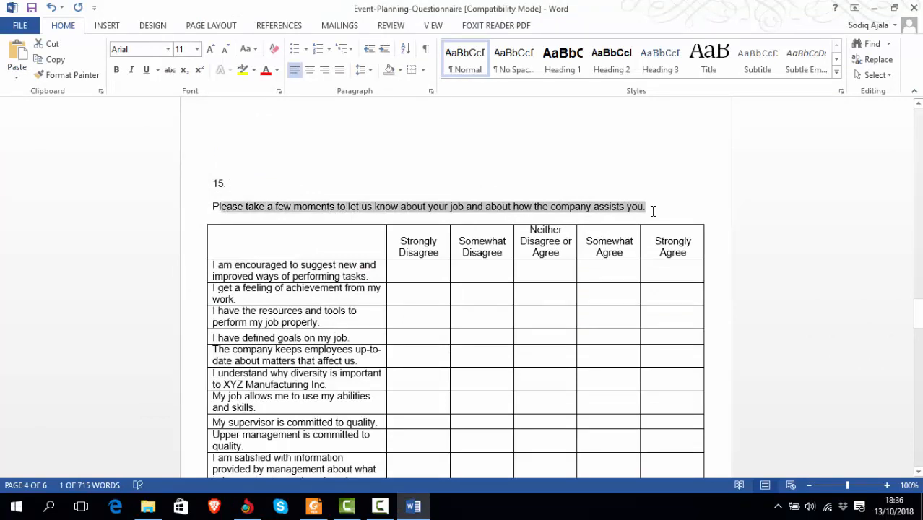
{"action": "key", "text": "shift+Left"}
{"action": "key", "text": "ctrl+c"}
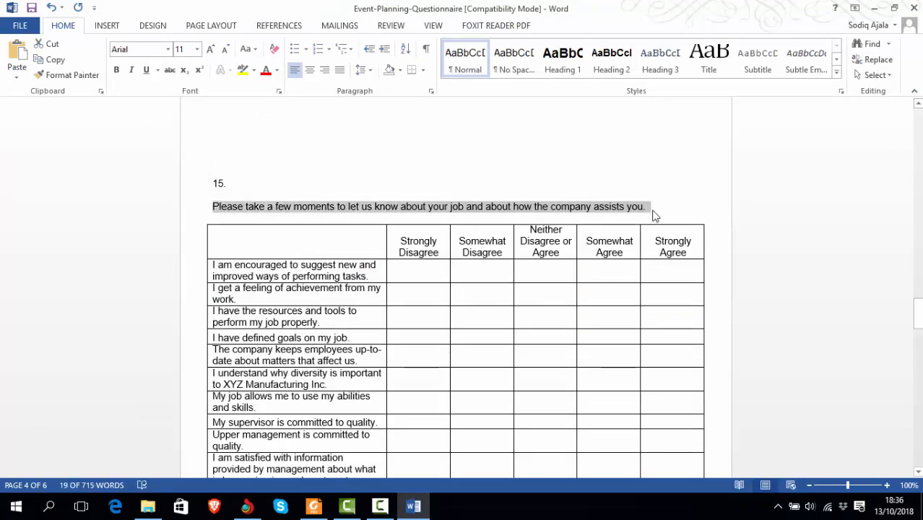
{"action": "key", "text": "alt+Tab"}
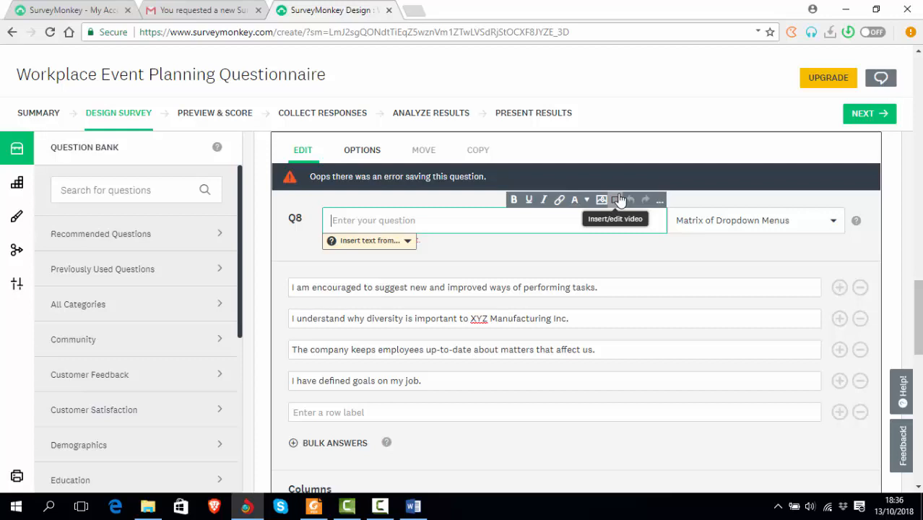
{"action": "left_click", "coordinate": [573, 219]}
{"action": "key", "text": "ctrl+v"}
Expand question 8's first column label from its abbreviation to "Strongly Agree"
{"action": "scroll", "coordinate": [575, 289], "scroll_direction": "down", "scroll_amount": 4}
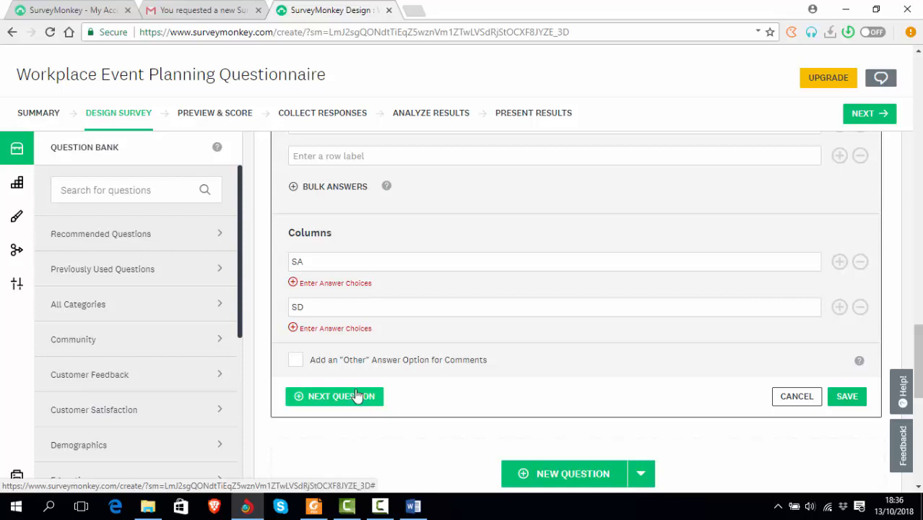
{"action": "left_click", "coordinate": [302, 261]}
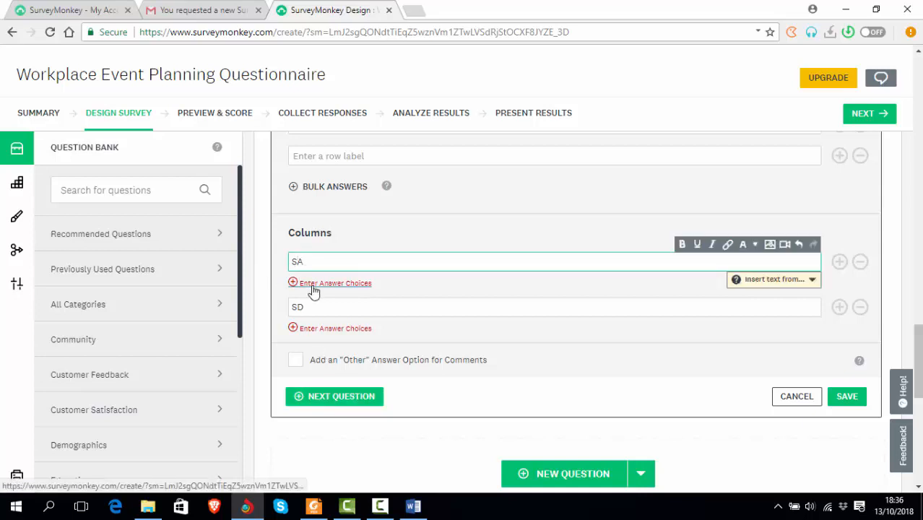
{"action": "type", "text": "trongly Agre"}
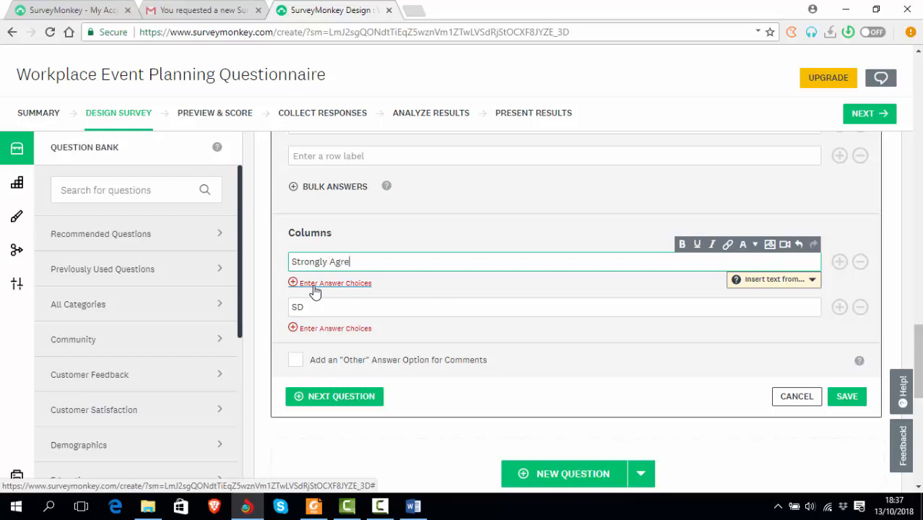
{"action": "type", "text": "e"}
{"action": "left_click", "coordinate": [298, 306]}
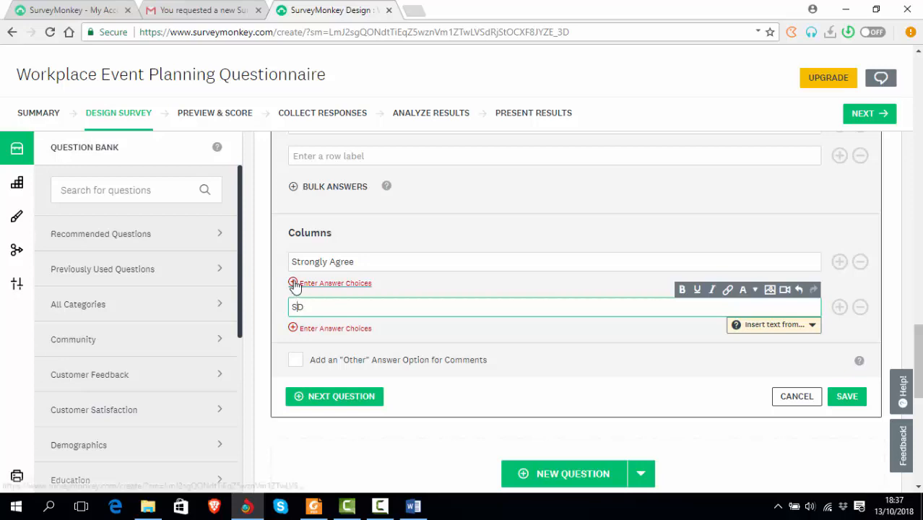
Copy the Word checklist items from Insurance Compliance to Media Advertising into the Strongly Agree column's dropdown answer choices in SurveyMonkey and save them
{"action": "left_click", "coordinate": [293, 283]}
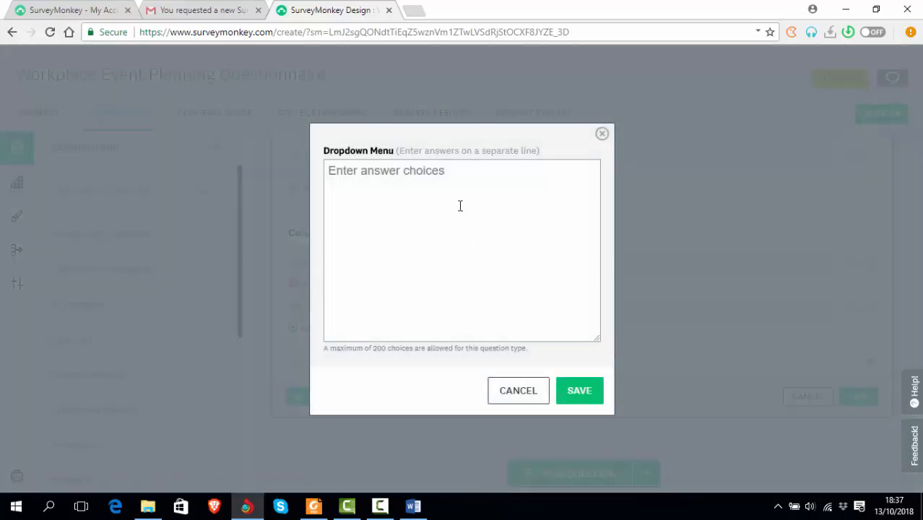
{"action": "key", "text": "alt+Tab"}
{"action": "scroll", "coordinate": [461, 325], "scroll_direction": "down", "scroll_amount": 3}
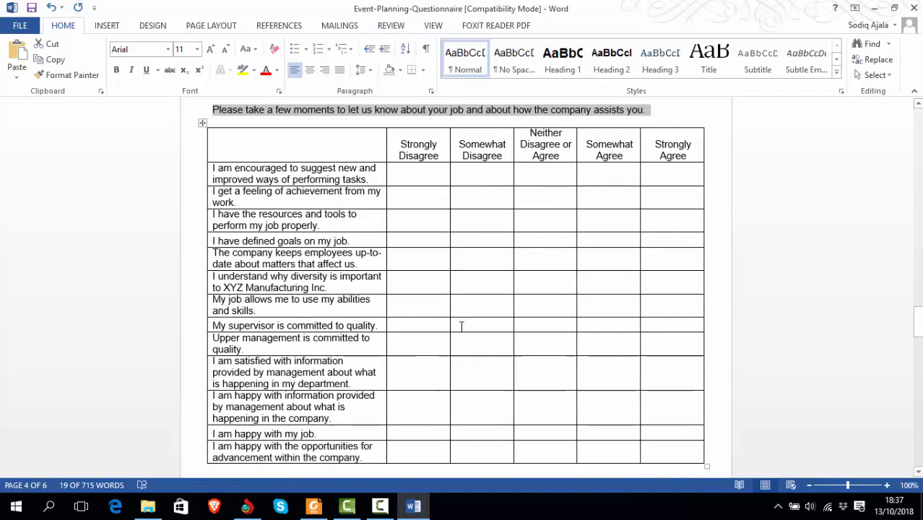
{"action": "scroll", "coordinate": [463, 322], "scroll_direction": "up", "scroll_amount": 4}
{"action": "scroll", "coordinate": [466, 319], "scroll_direction": "up", "scroll_amount": 5}
{"action": "scroll", "coordinate": [497, 149], "scroll_direction": "up", "scroll_amount": 2}
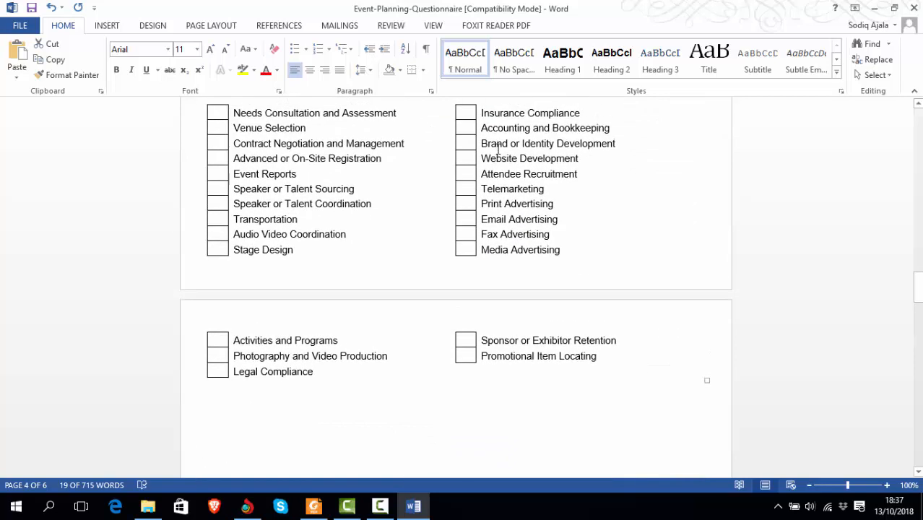
{"action": "left_click", "coordinate": [482, 113]}
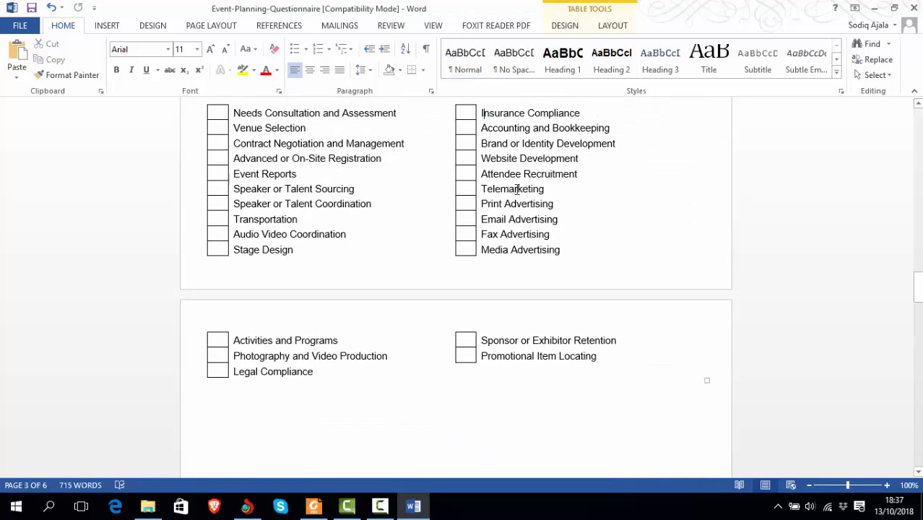
{"action": "key", "text": "shift+Down"}
{"action": "key", "text": "shift+Down"}
{"action": "key", "text": "shift+Down"}
{"action": "key", "text": "shift+Down"}
{"action": "key", "text": "shift+Down"}
{"action": "key", "text": "shift+Down"}
{"action": "key", "text": "shift+Down"}
{"action": "key", "text": "shift+Down"}
{"action": "key", "text": "shift+Down"}
{"action": "key", "text": "ctrl+c"}
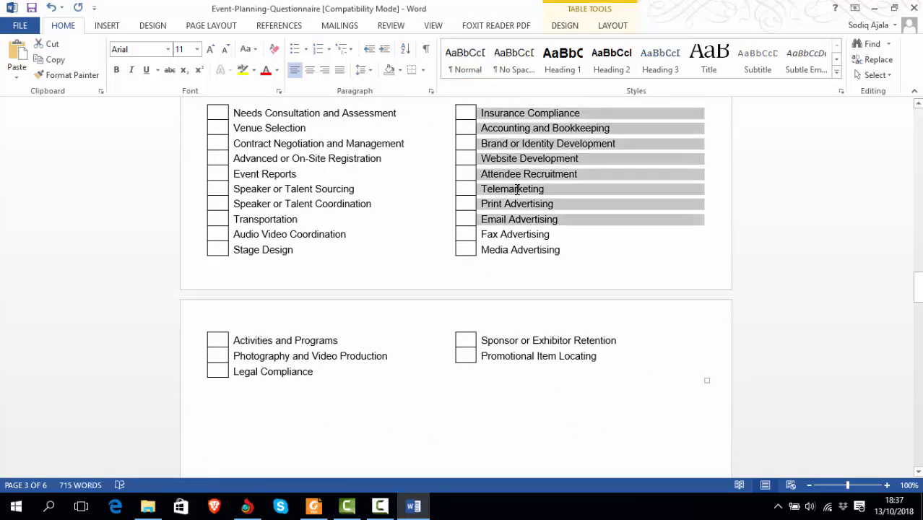
{"action": "key", "text": "alt+Tab"}
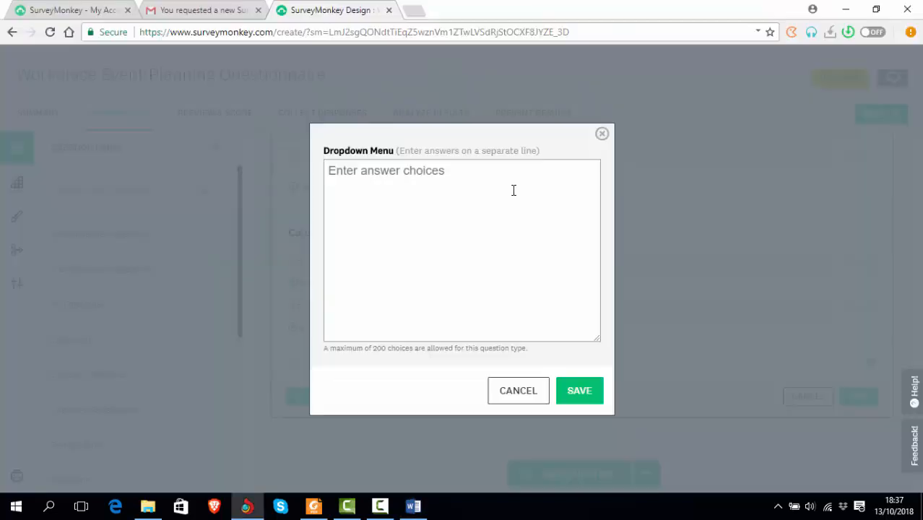
{"action": "left_click", "coordinate": [452, 196]}
{"action": "key", "text": "ctrl+v"}
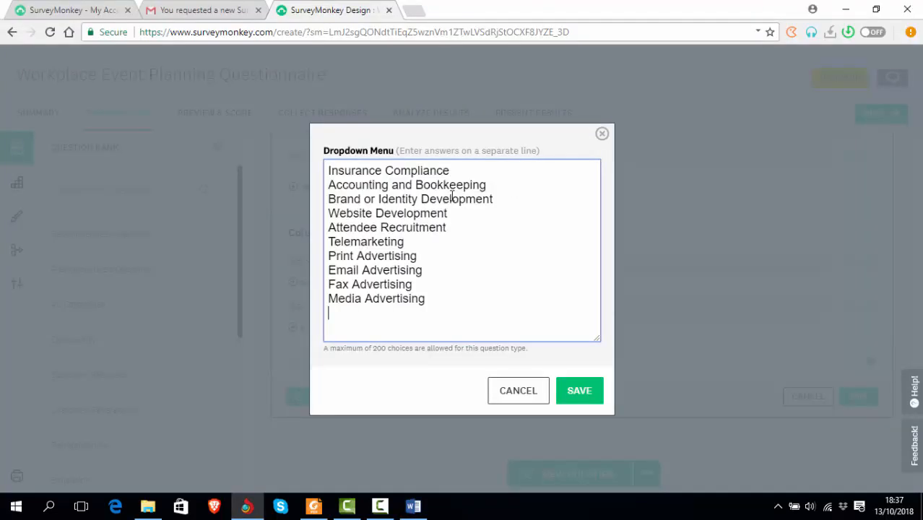
{"action": "left_click", "coordinate": [580, 394]}
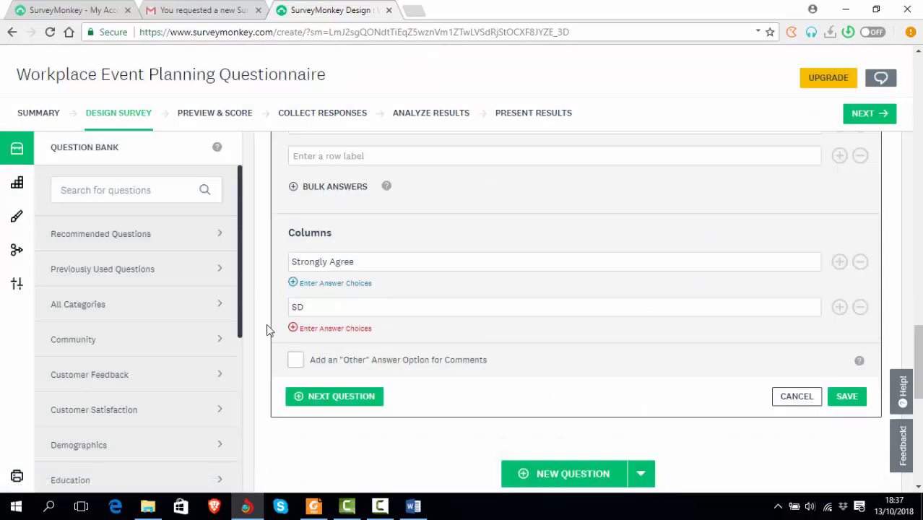
Paste the same items, Insurance Compliance to Media Advertising, as the SD column's dropdown answer choices and save them
{"action": "left_click", "coordinate": [295, 330]}
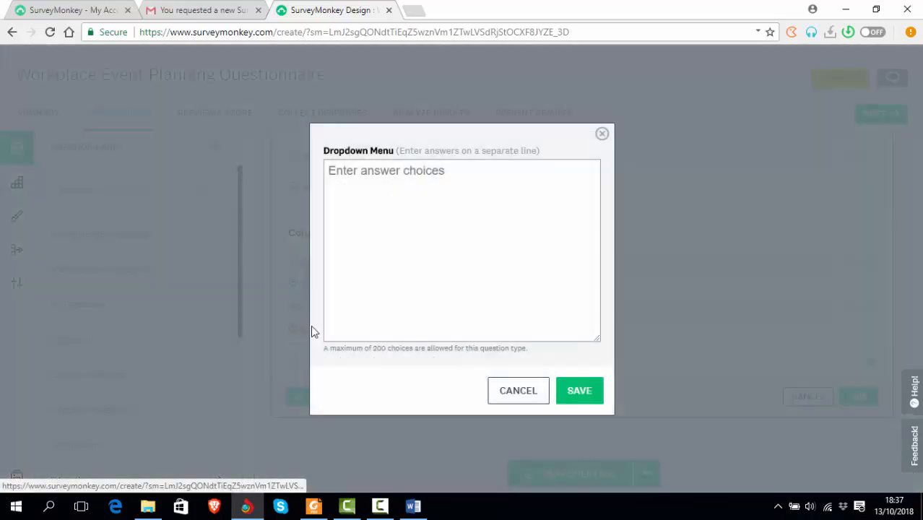
{"action": "key", "text": "ctrl+v"}
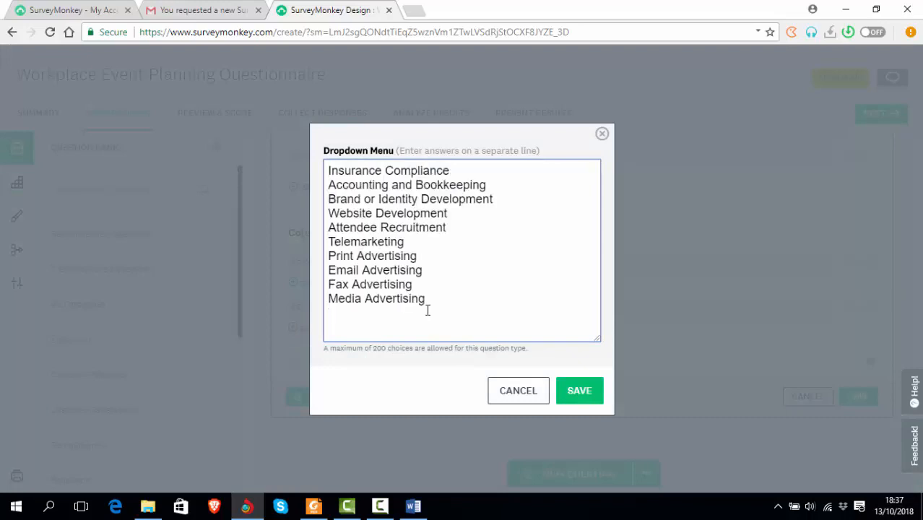
{"action": "left_click", "coordinate": [581, 390]}
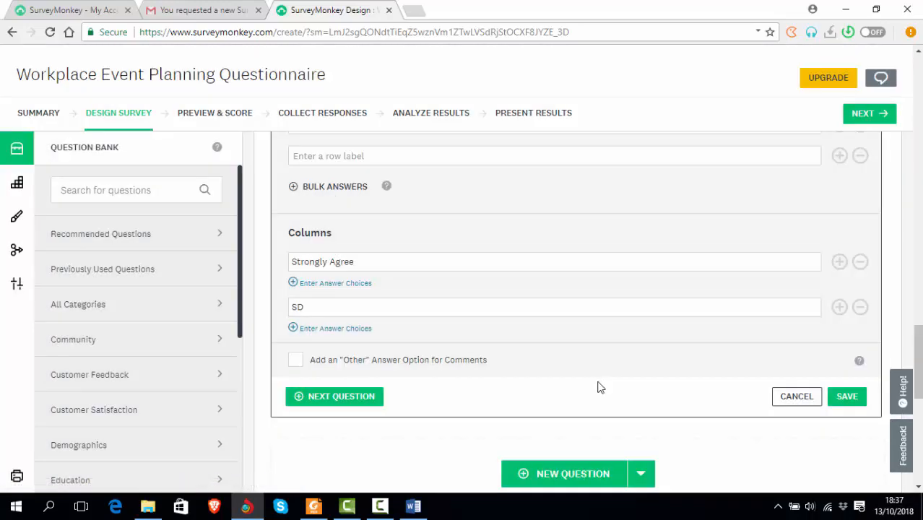
Save question 8's dropdown matrix by moving on to a next question, and reopen question 8 to check its rows and columns
{"action": "scroll", "coordinate": [369, 322], "scroll_direction": "down", "scroll_amount": 2}
{"action": "left_click", "coordinate": [358, 266]}
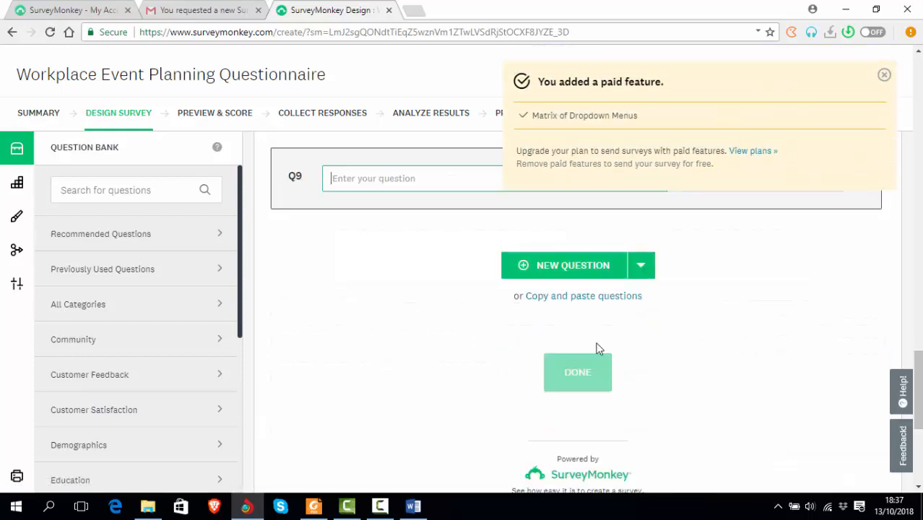
{"action": "scroll", "coordinate": [596, 349], "scroll_direction": "up", "scroll_amount": 4}
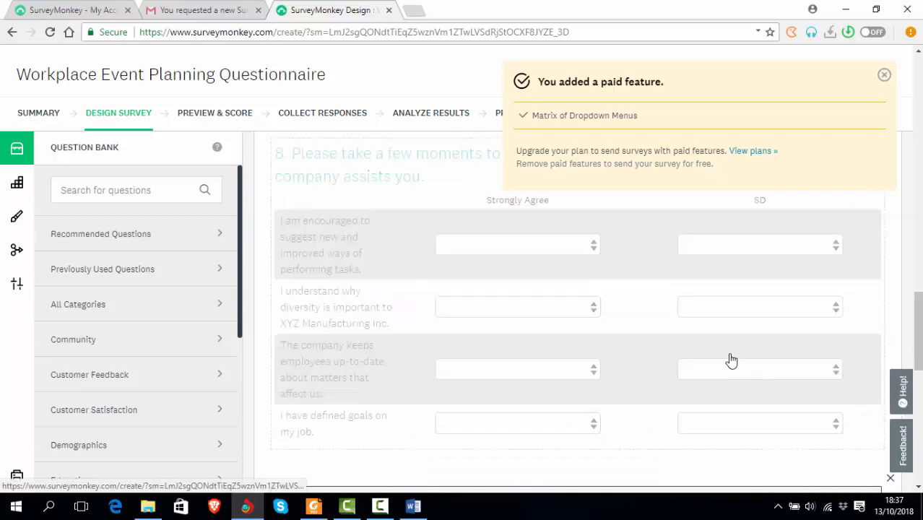
{"action": "left_click", "coordinate": [587, 247]}
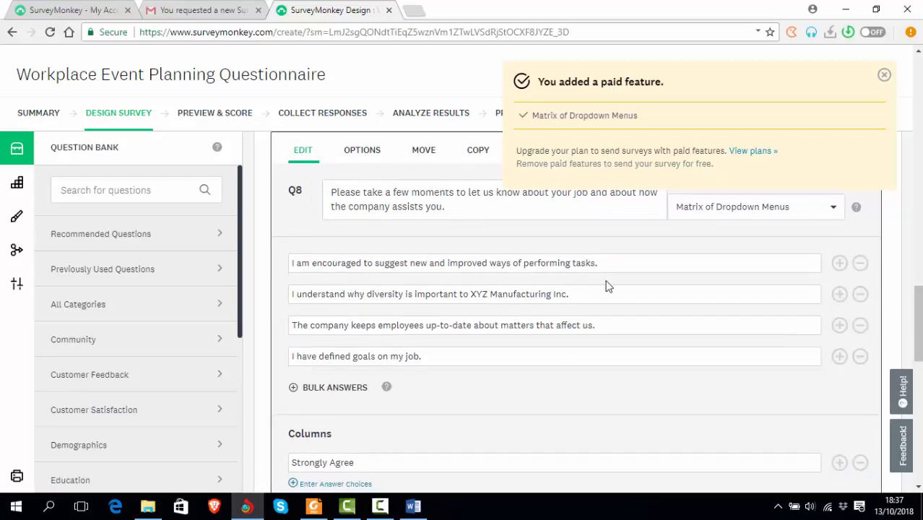
{"action": "scroll", "coordinate": [805, 286], "scroll_direction": "up", "scroll_amount": 2}
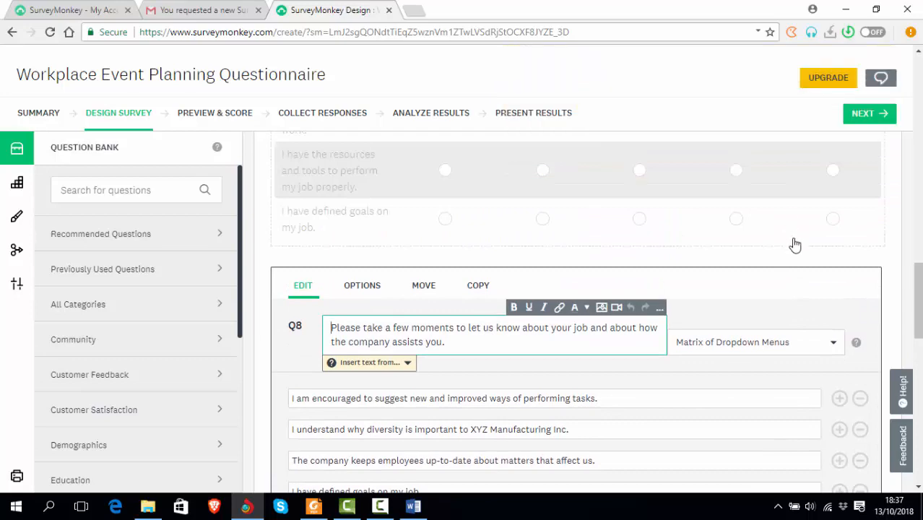
Look over the survey's questions in the design view, and open the survey preview to examine it from first question to end
{"action": "scroll", "coordinate": [793, 245], "scroll_direction": "down", "scroll_amount": 10}
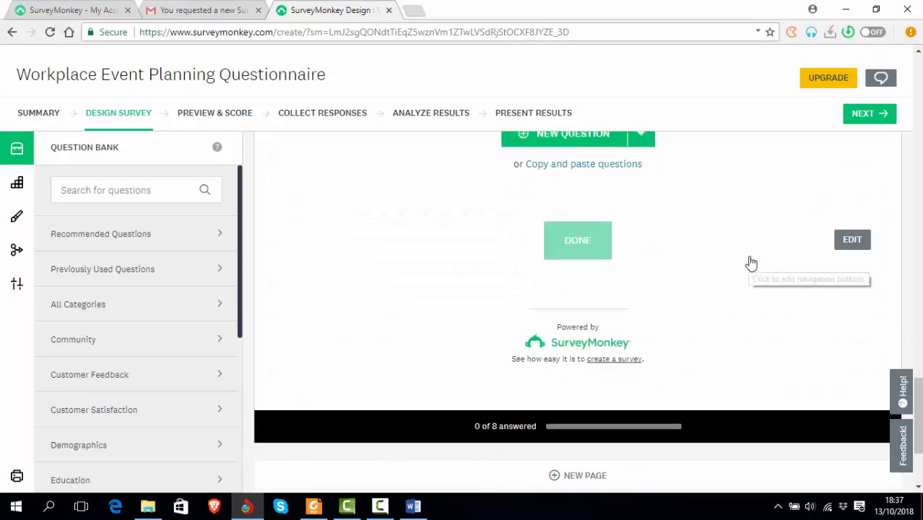
{"action": "scroll", "coordinate": [751, 262], "scroll_direction": "up", "scroll_amount": 10}
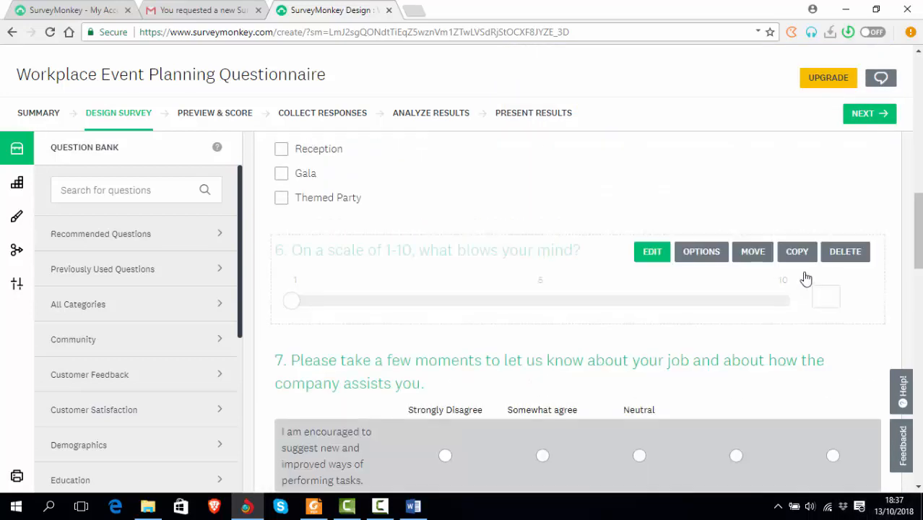
{"action": "scroll", "coordinate": [806, 279], "scroll_direction": "up", "scroll_amount": 3}
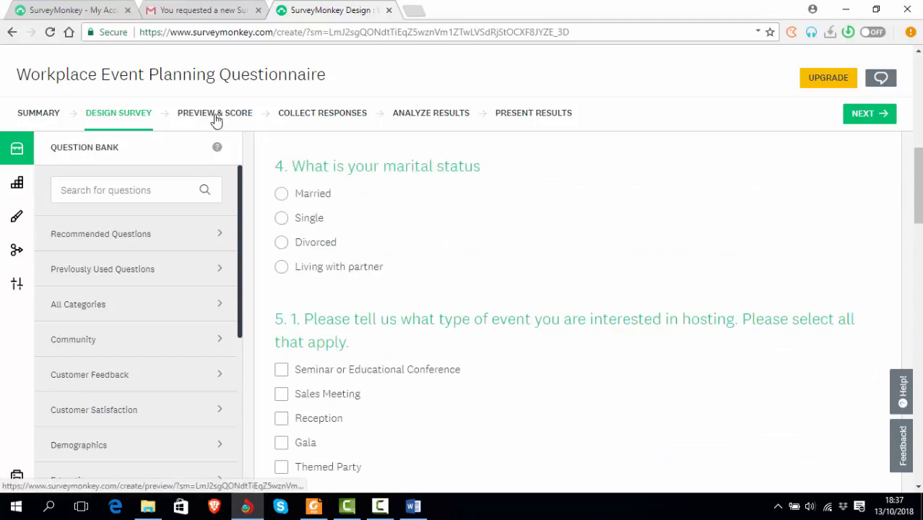
{"action": "triple_click", "coordinate": [247, 173]}
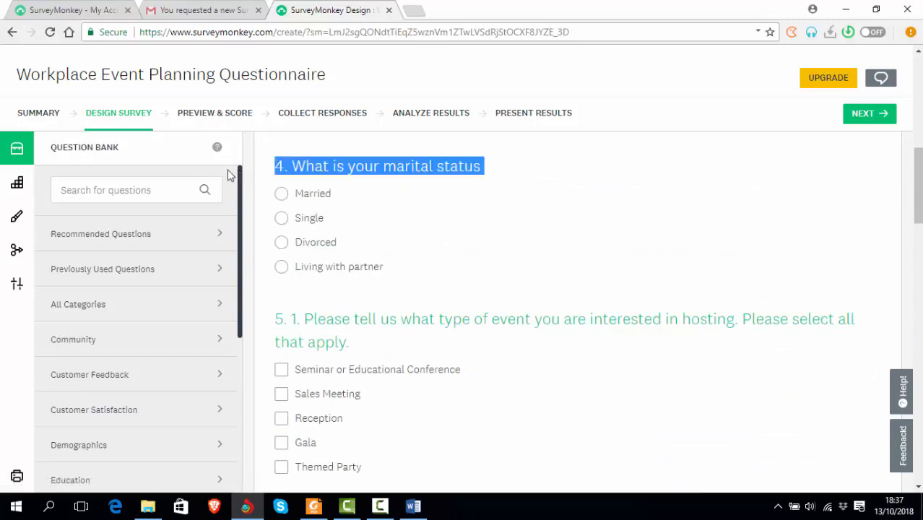
{"action": "left_click", "coordinate": [215, 116]}
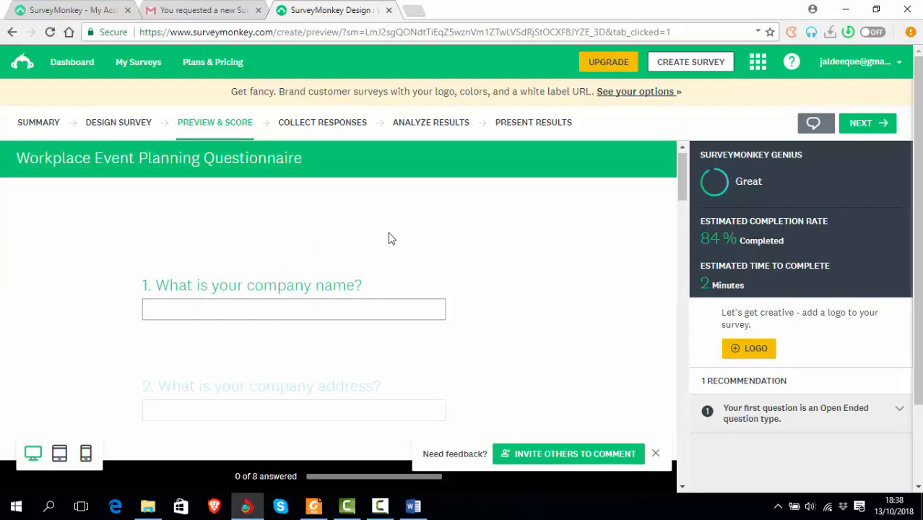
{"action": "scroll", "coordinate": [389, 234], "scroll_direction": "down", "scroll_amount": 8}
{"action": "scroll", "coordinate": [388, 240], "scroll_direction": "down", "scroll_amount": 10}
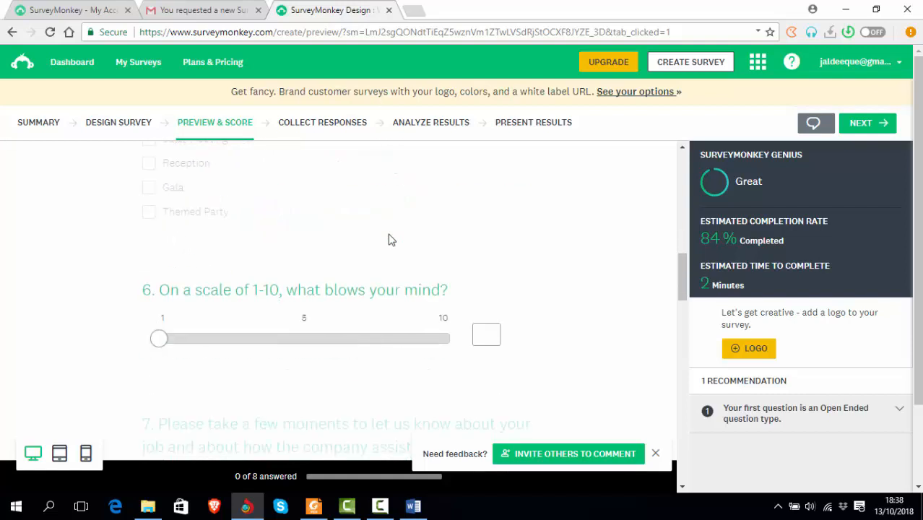
{"action": "scroll", "coordinate": [389, 240], "scroll_direction": "down", "scroll_amount": 10}
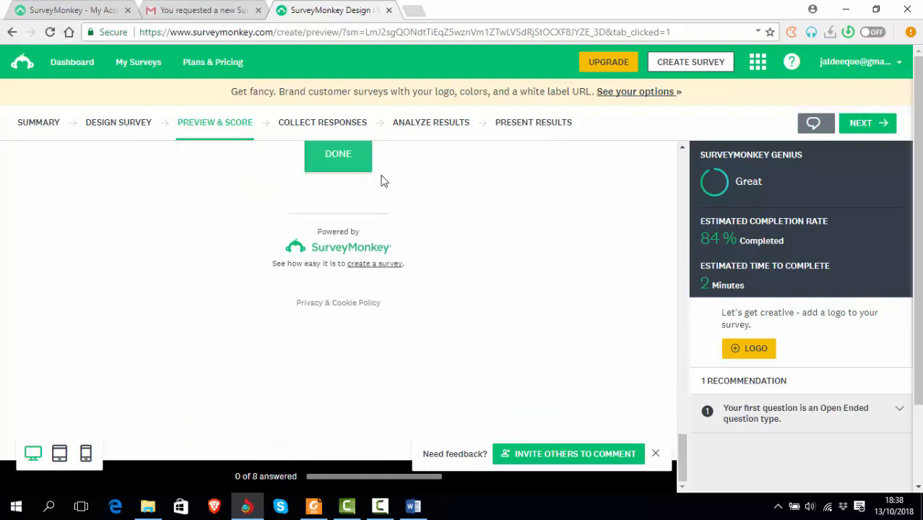
Try to proceed to collecting responses, review the Standard, Advantage and Premier upgrade plans, and dismiss the plan offer
{"action": "left_click", "coordinate": [334, 124]}
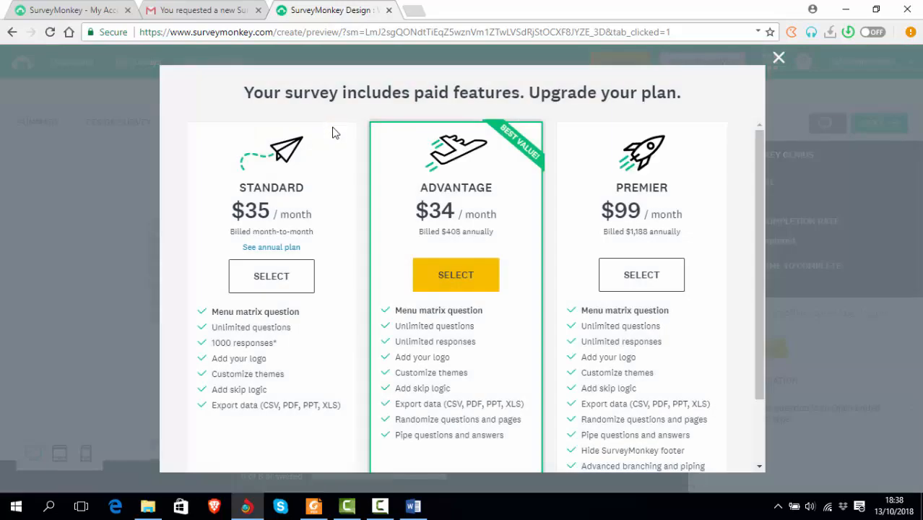
{"action": "scroll", "coordinate": [536, 262], "scroll_direction": "down", "scroll_amount": 1}
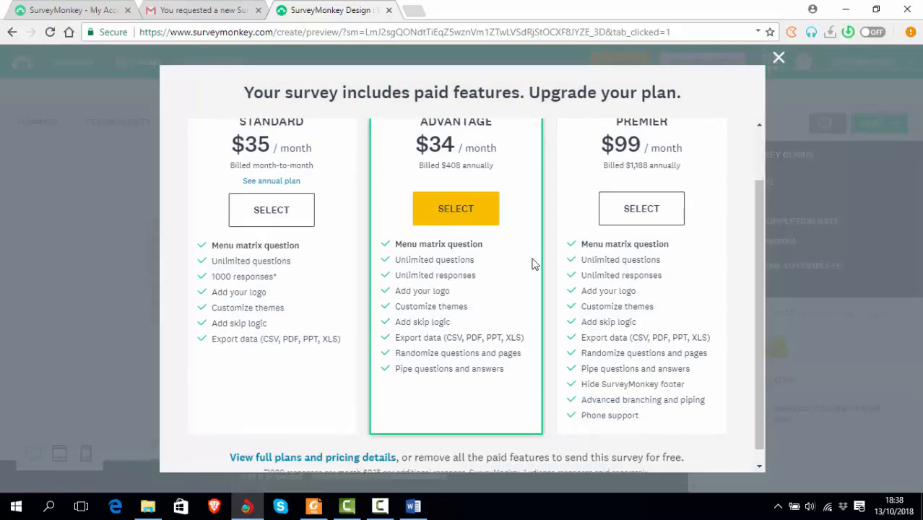
{"action": "scroll", "coordinate": [530, 263], "scroll_direction": "up", "scroll_amount": 1}
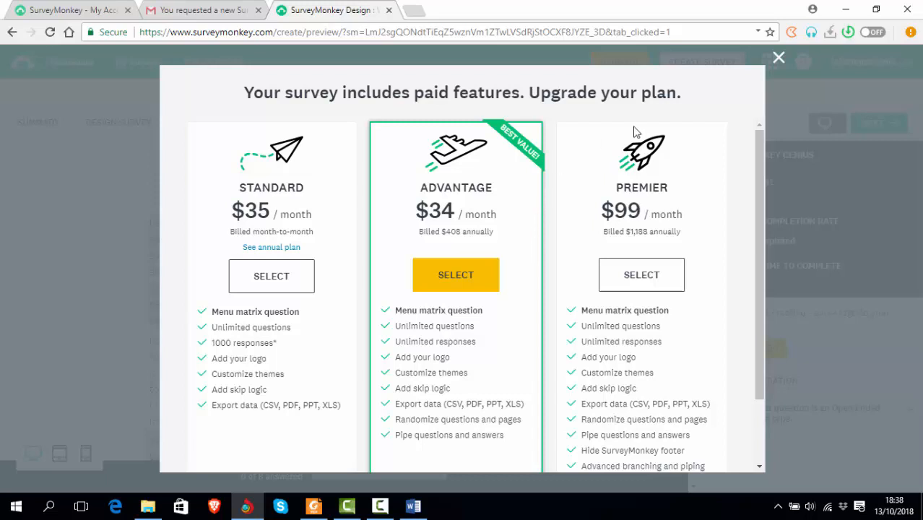
{"action": "left_click", "coordinate": [779, 59]}
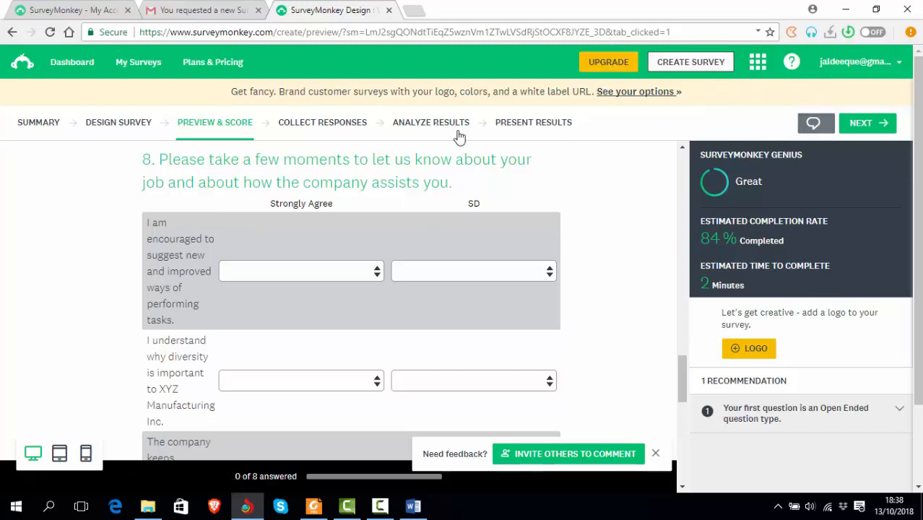
{"action": "left_click", "coordinate": [322, 130]}
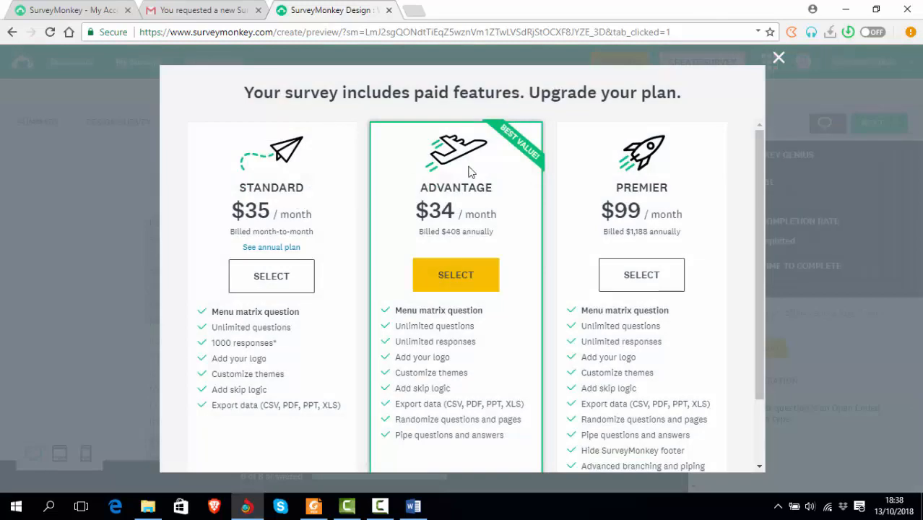
{"action": "left_click", "coordinate": [778, 58]}
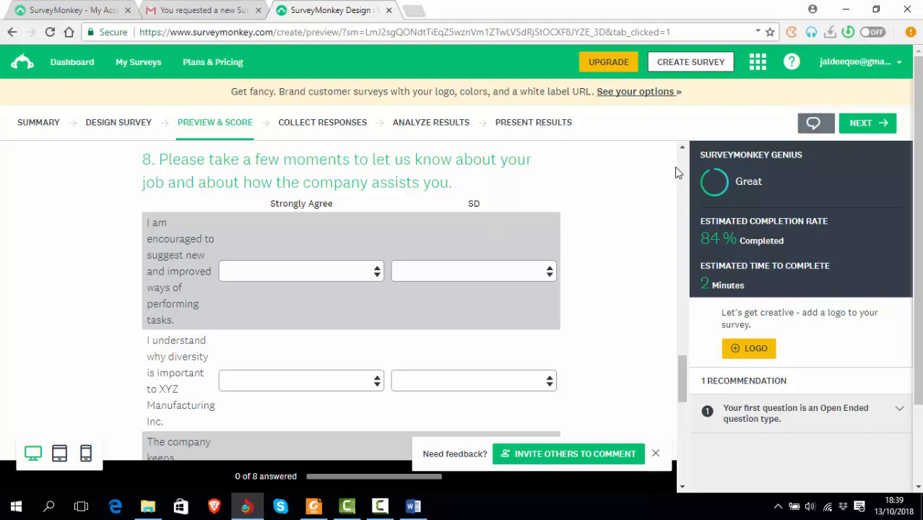
Switch to the PDF "DAM- Designing Survey.pdf" in Foxit Reader
{"action": "key", "text": "alt+Tab"}
{"action": "key", "text": "alt+Tab"}
{"action": "key", "text": "alt+Tab"}
{"action": "key", "text": "alt+Tab"}
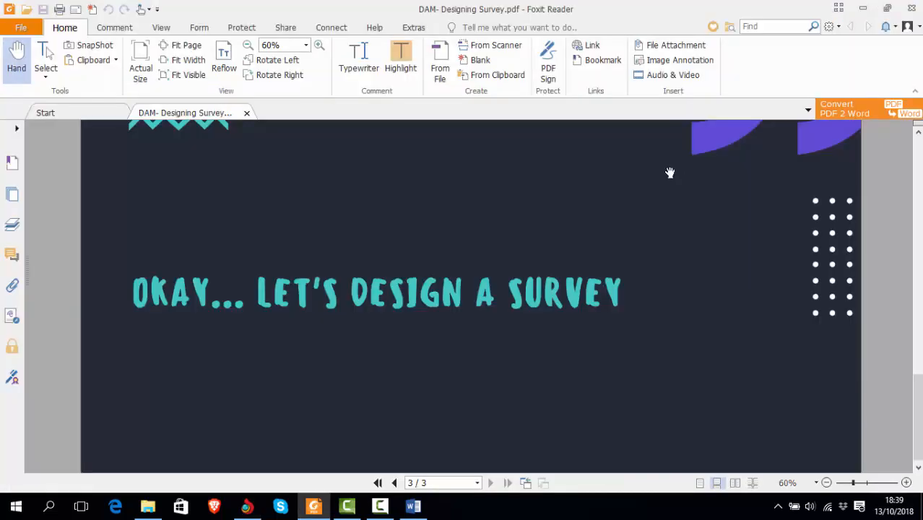